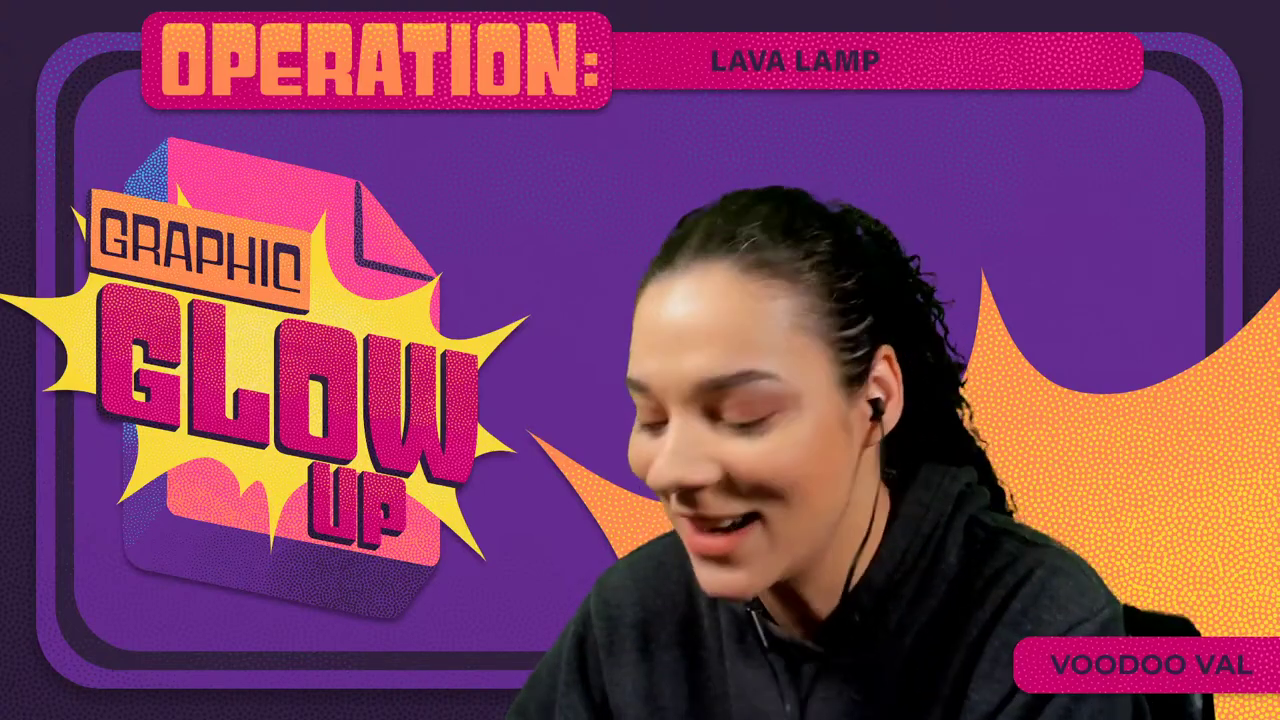
- Bring up Adobe Color's Explore page, entering LUXURY, with the GGU Lava Lamps library active
type("LUXURY")
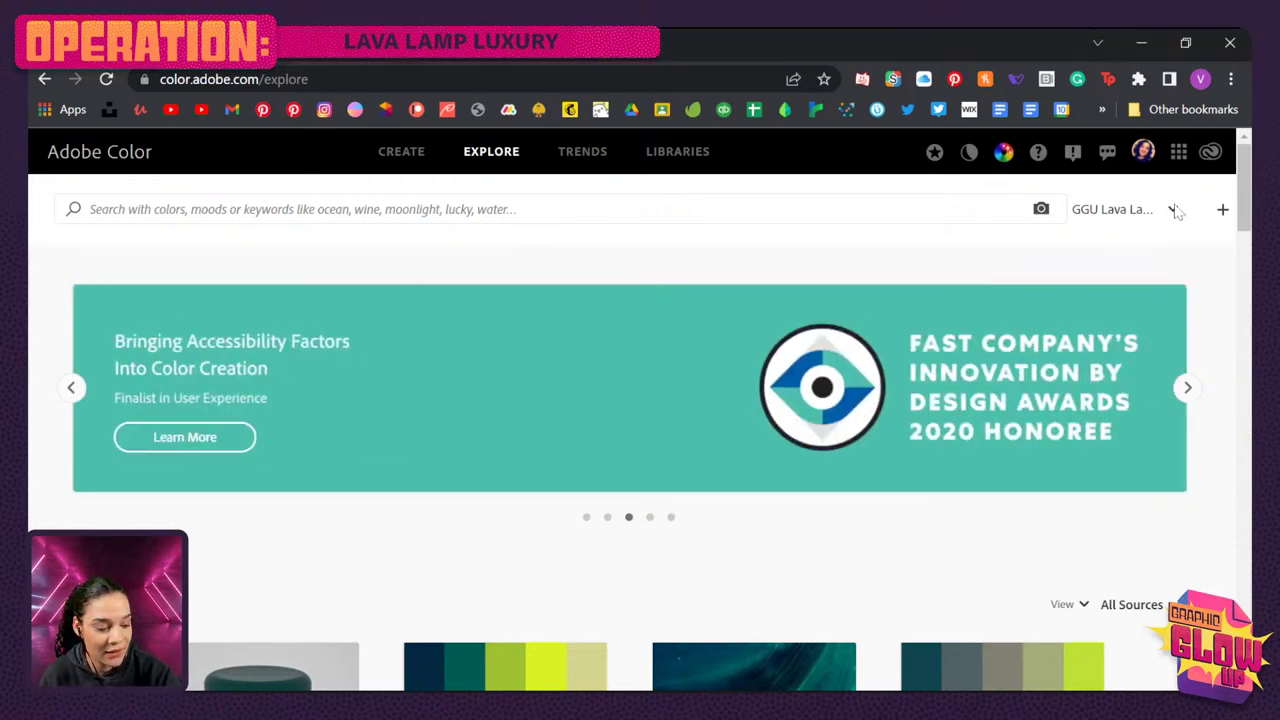
- Look through the saved libraries list, leaving GGU Lava Lamps as the active library
left_click(1174, 210)
scroll(1108, 500, "down", 2)
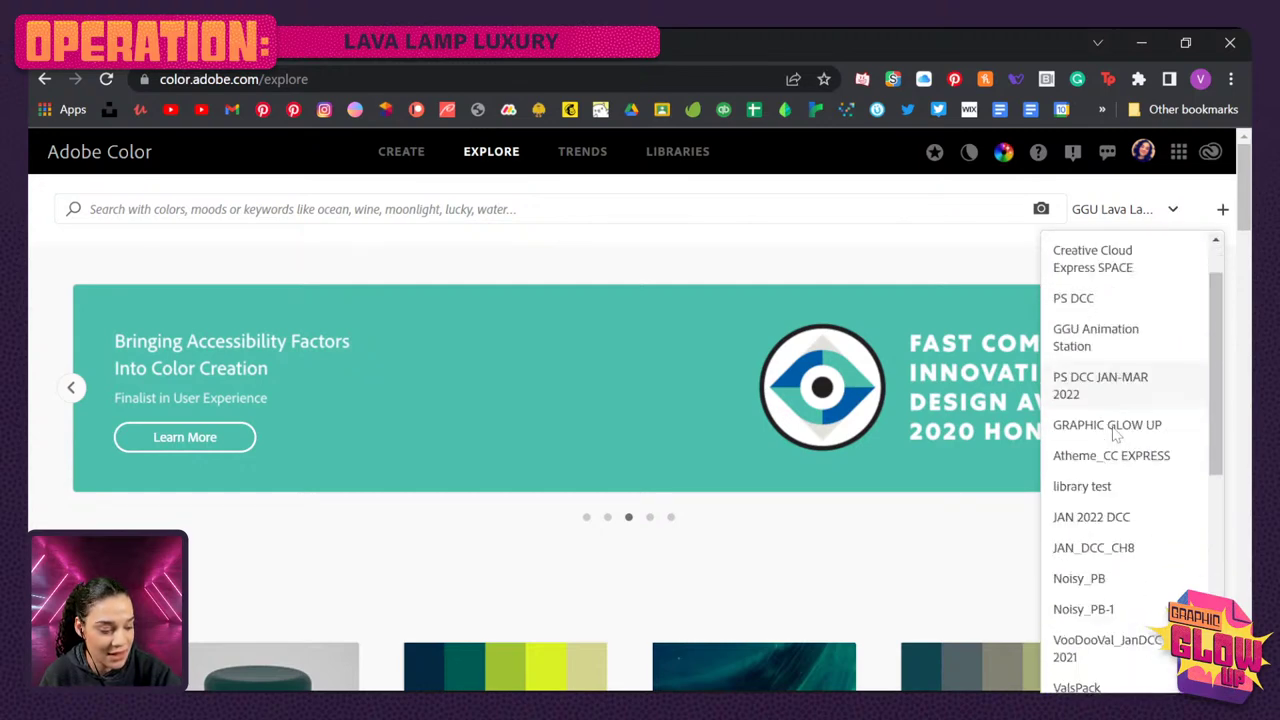
scroll(1115, 433, "up", 2)
left_click(1038, 250)
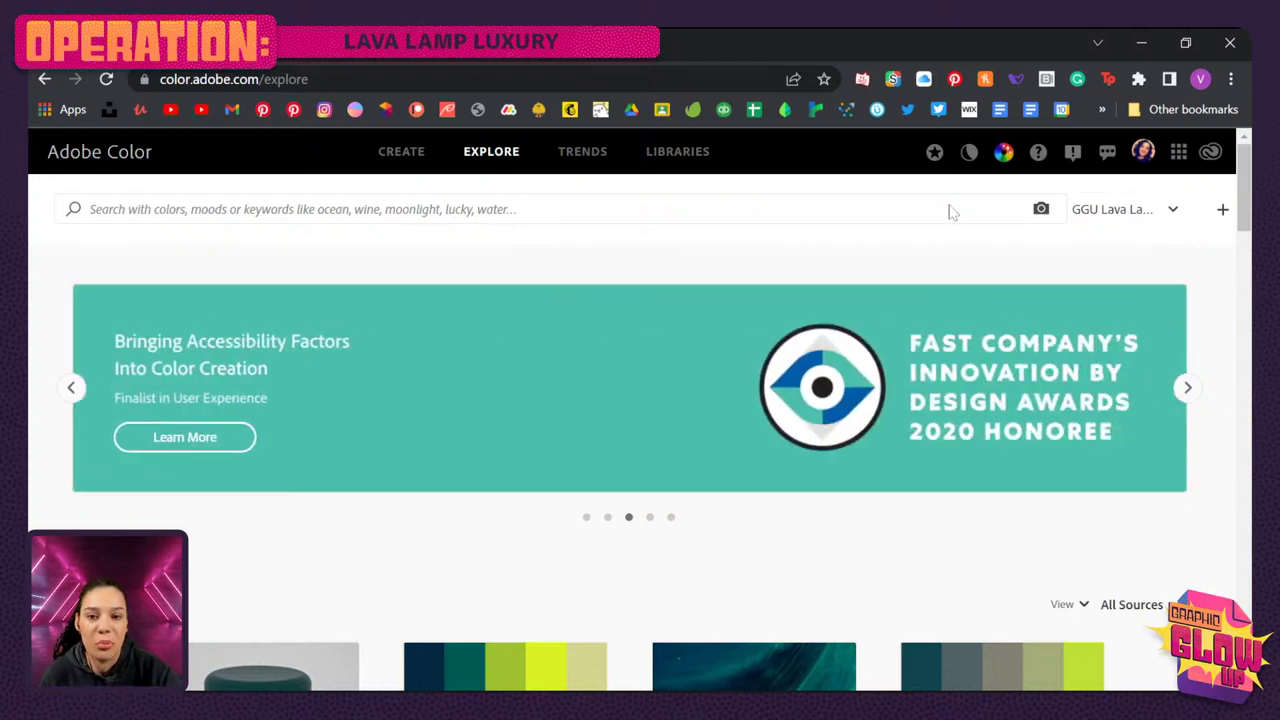
- Dismiss the New Library prompt without creating one, then browse the teal and green themes
left_click(1222, 211)
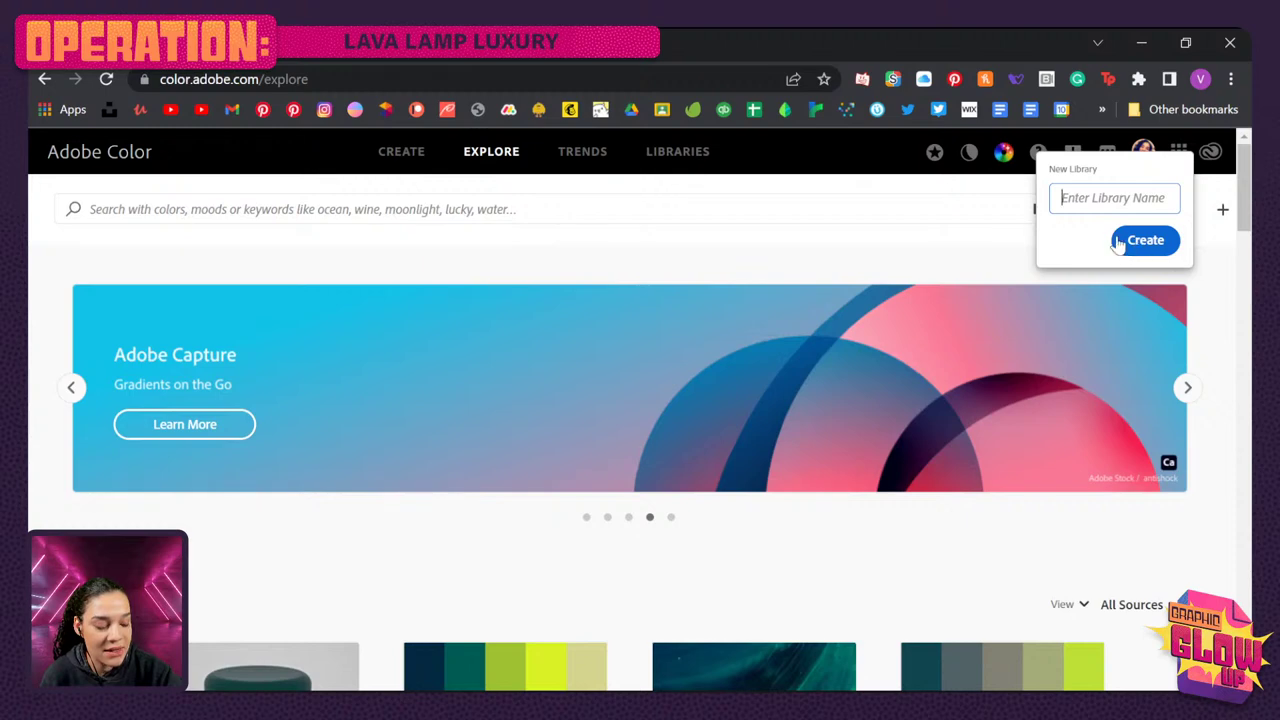
left_click(1010, 252)
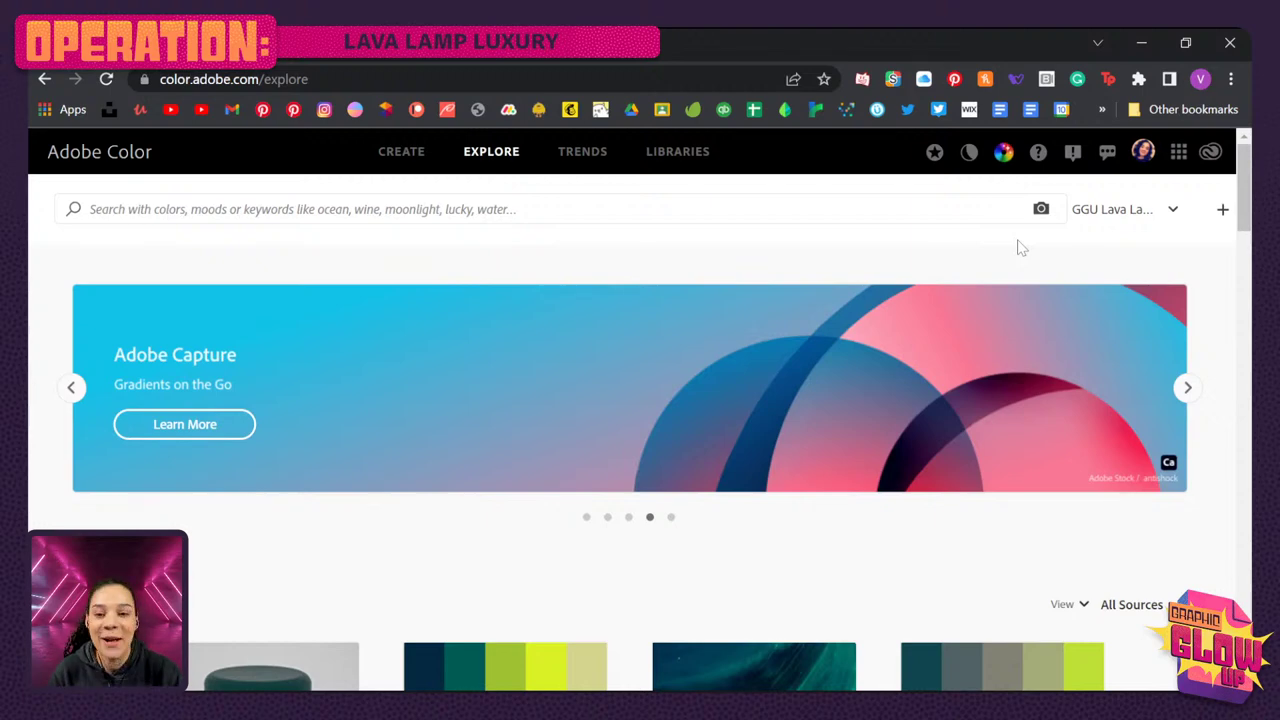
scroll(525, 555, "down", 8)
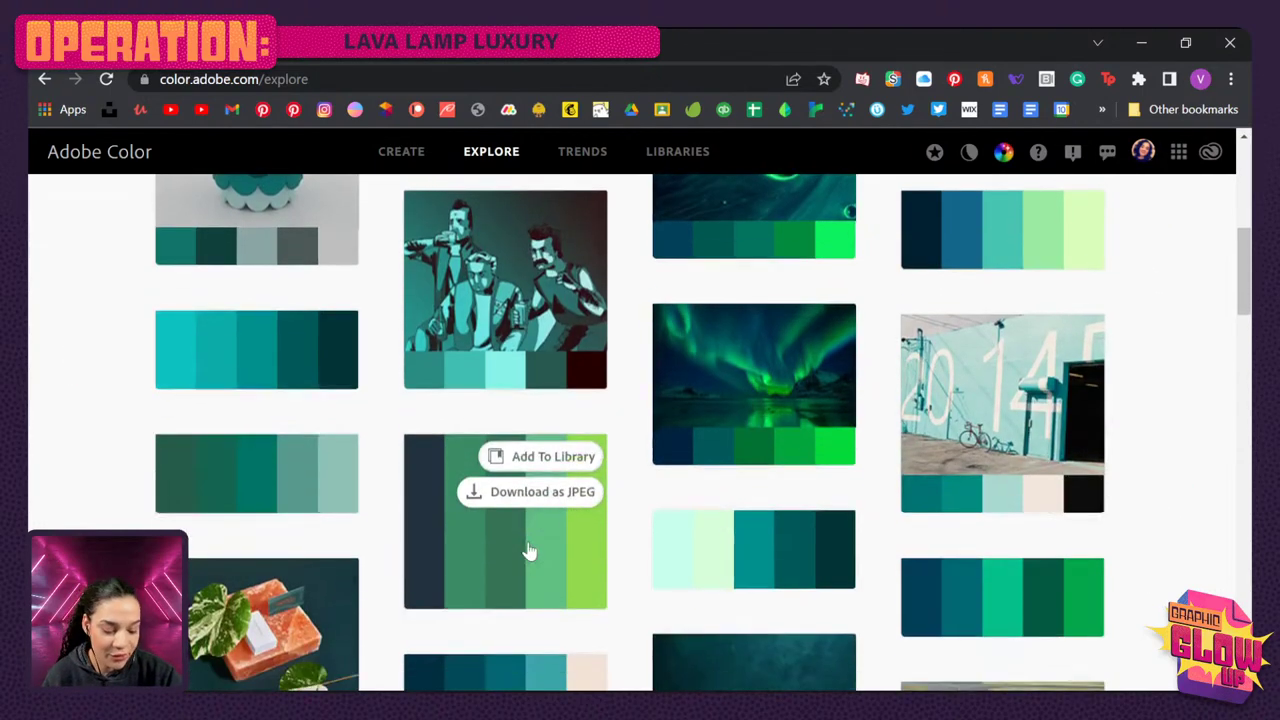
scroll(530, 551, "down", 2)
scroll(530, 551, "up", 4)
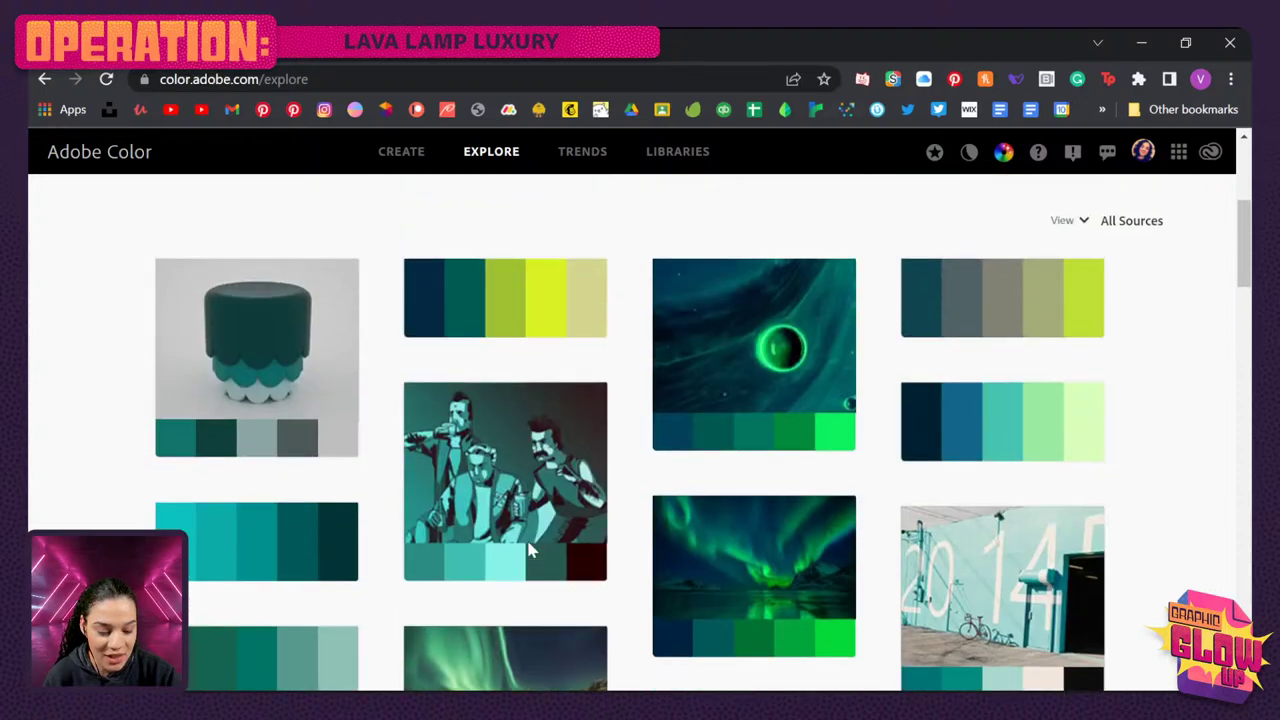
scroll(528, 548, "up", 4)
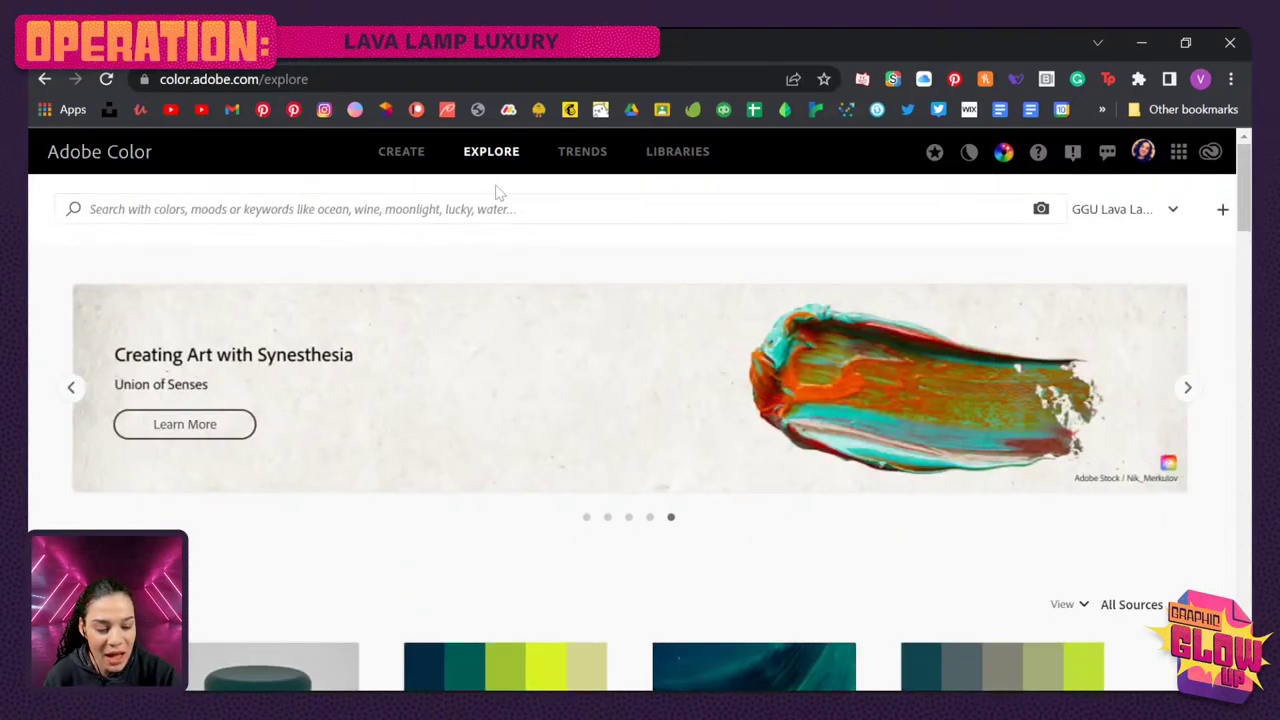
- On the Create color wheel, spread the analogous theme's colors apart
left_click(390, 163)
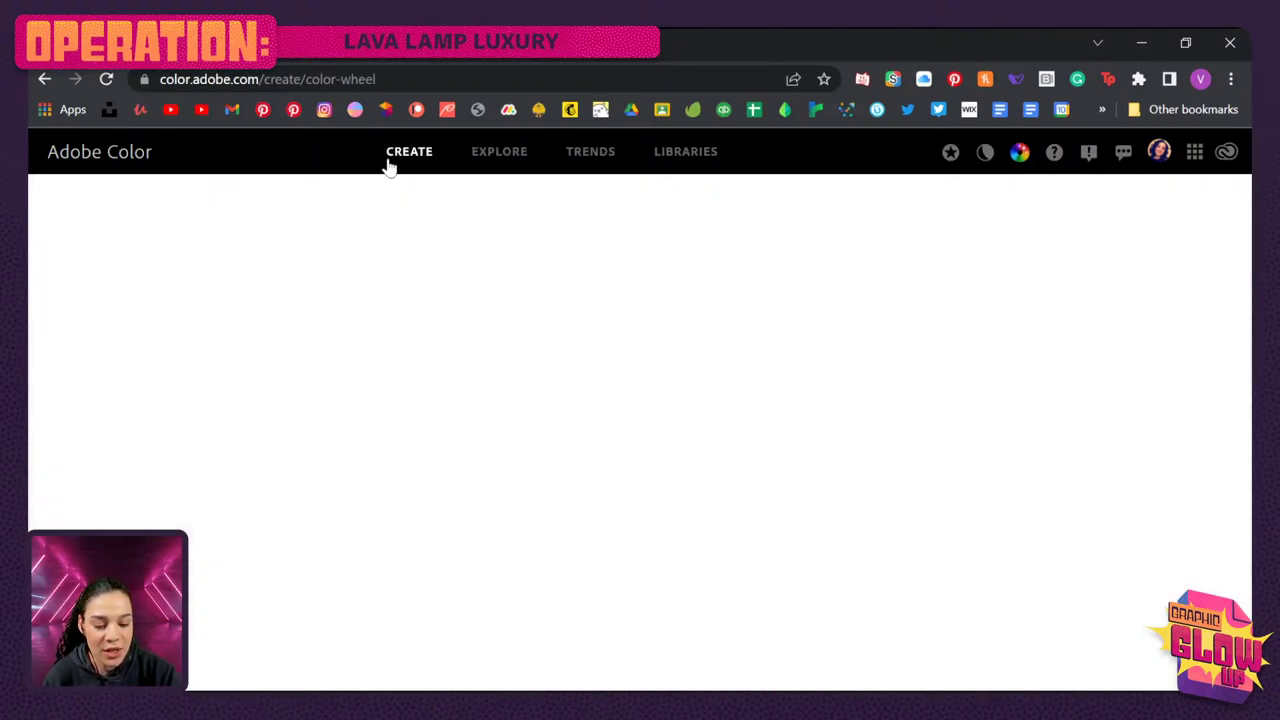
scroll(595, 428, "down", 3)
scroll(595, 428, "up", 3)
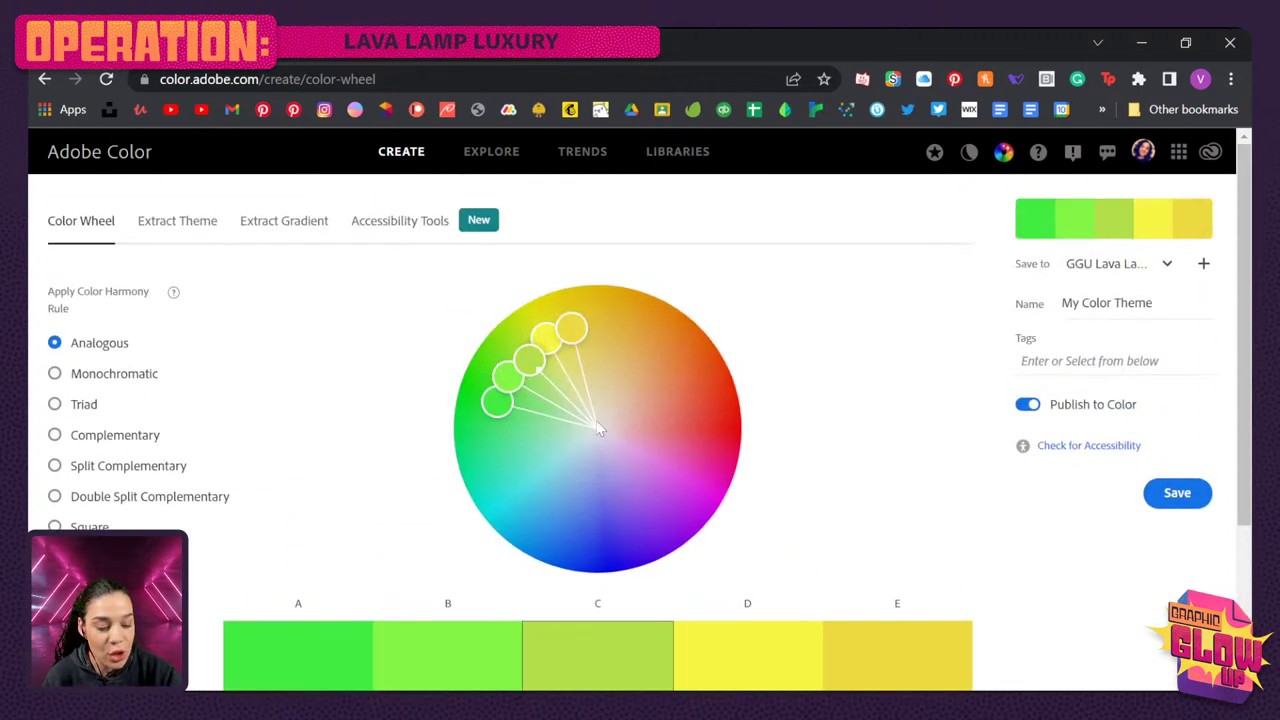
left_click_drag(591, 323, 611, 343)
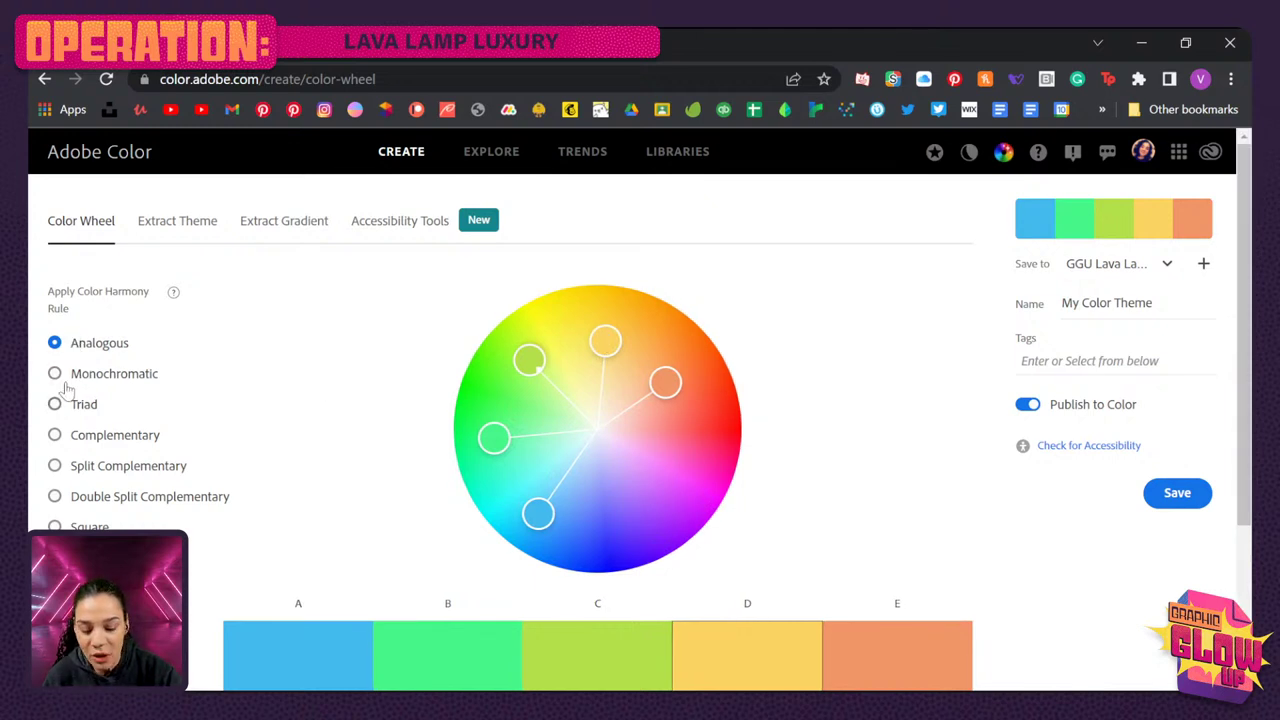
- Switch the harmony to Monochromatic and shift it toward browns and oranges
left_click(55, 373)
left_click_drag(558, 396, 640, 369)
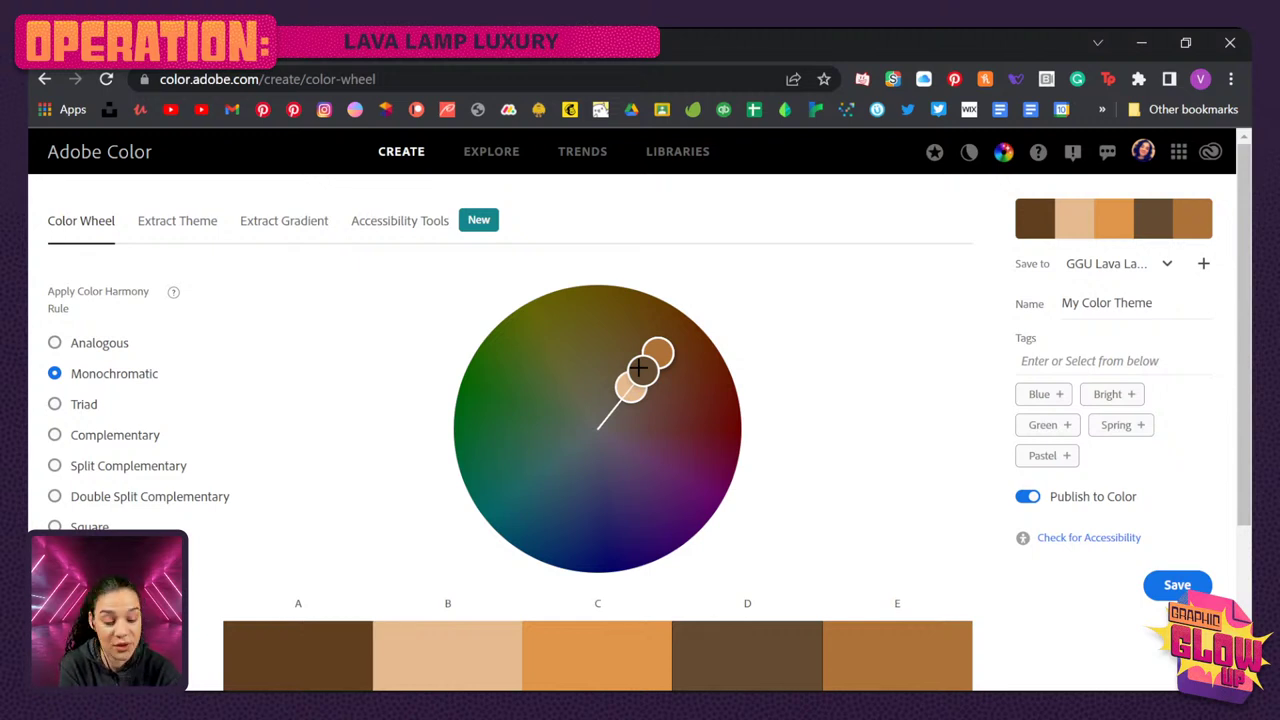
left_click(182, 226)
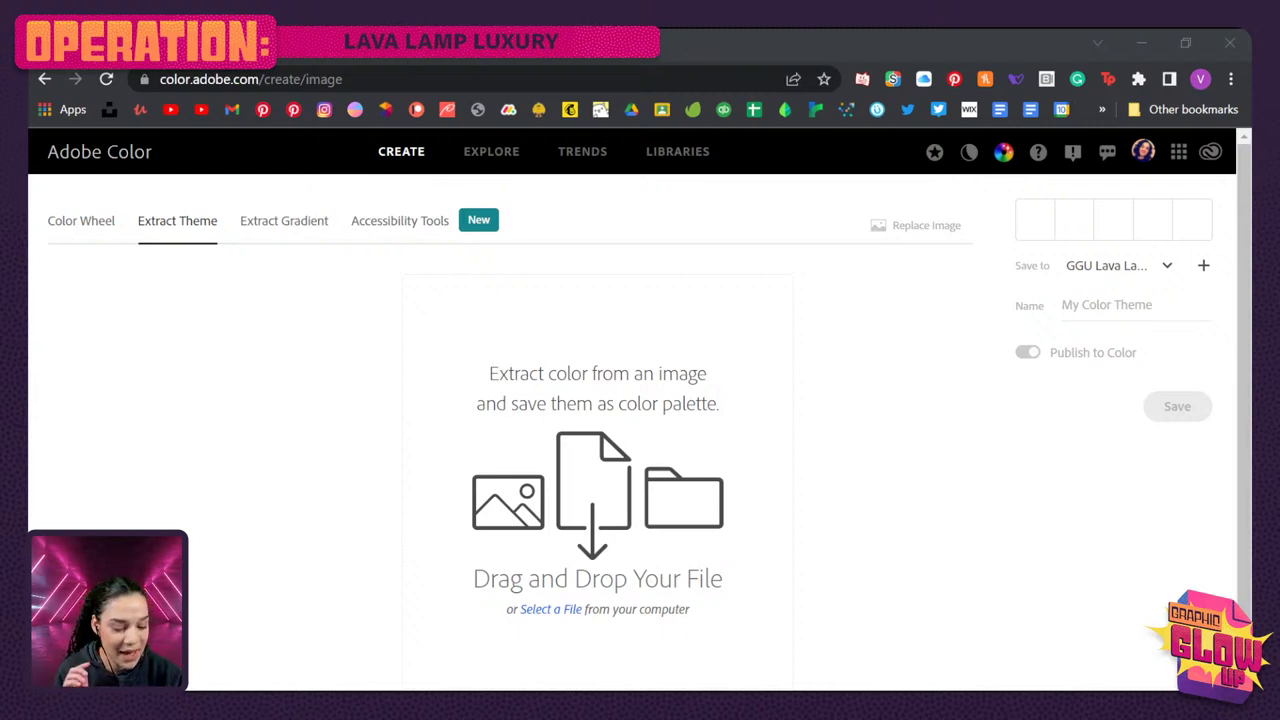
- Load the Wayfinder poster and resample its second and third swatches from brighter yellow areas
left_click_drag(1279, 470, 628, 510)
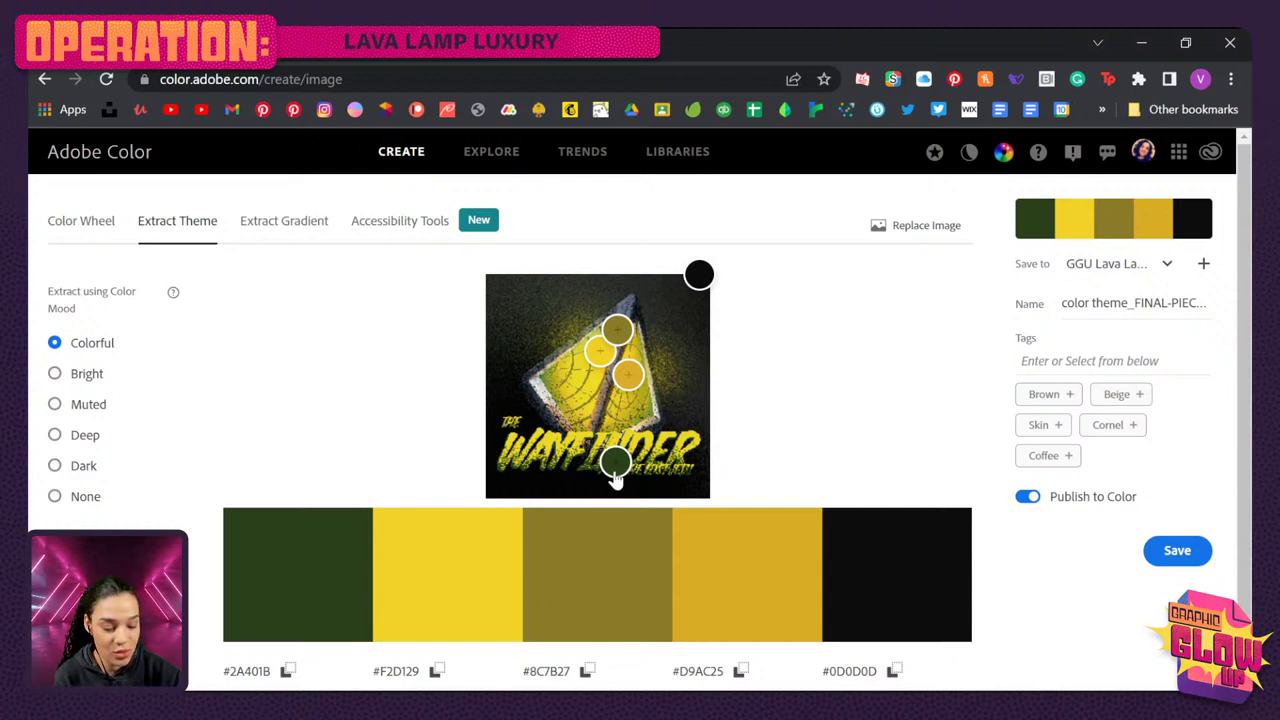
left_click_drag(603, 356, 589, 373)
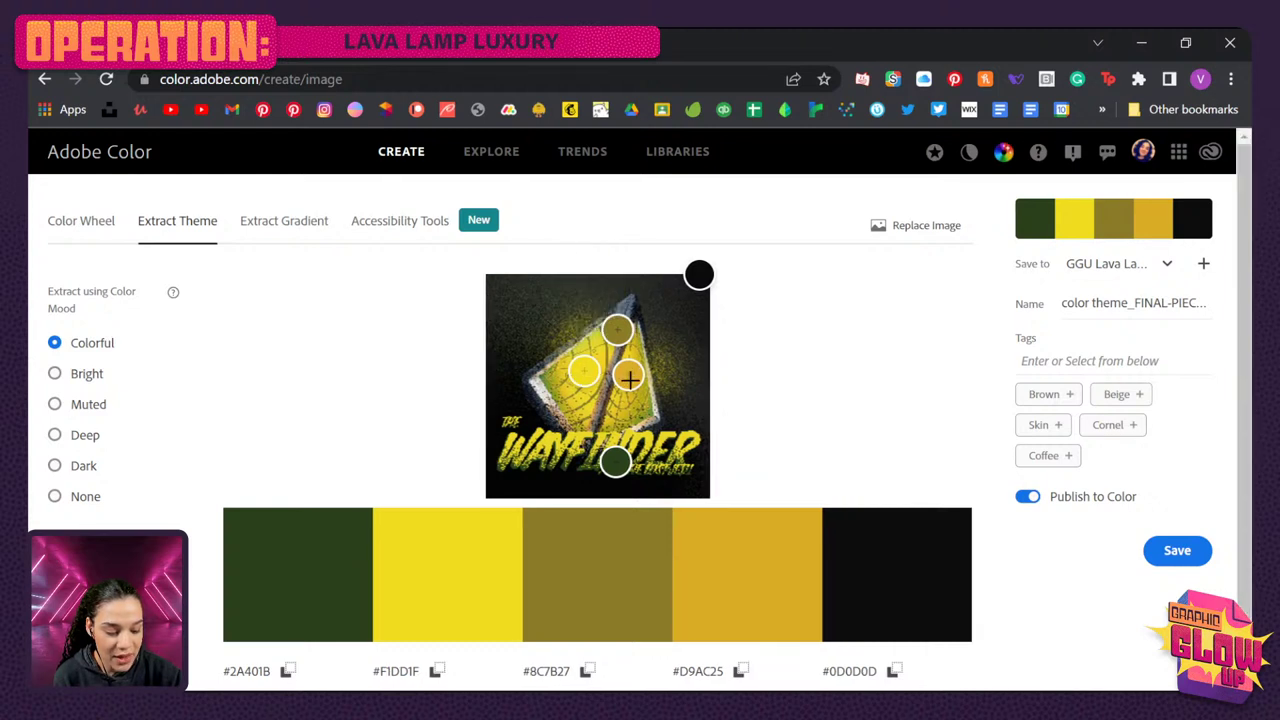
mouse_move(625, 330)
left_mouse_down()
mouse_move(619, 342)
mouse_move(623, 330)
left_mouse_up()
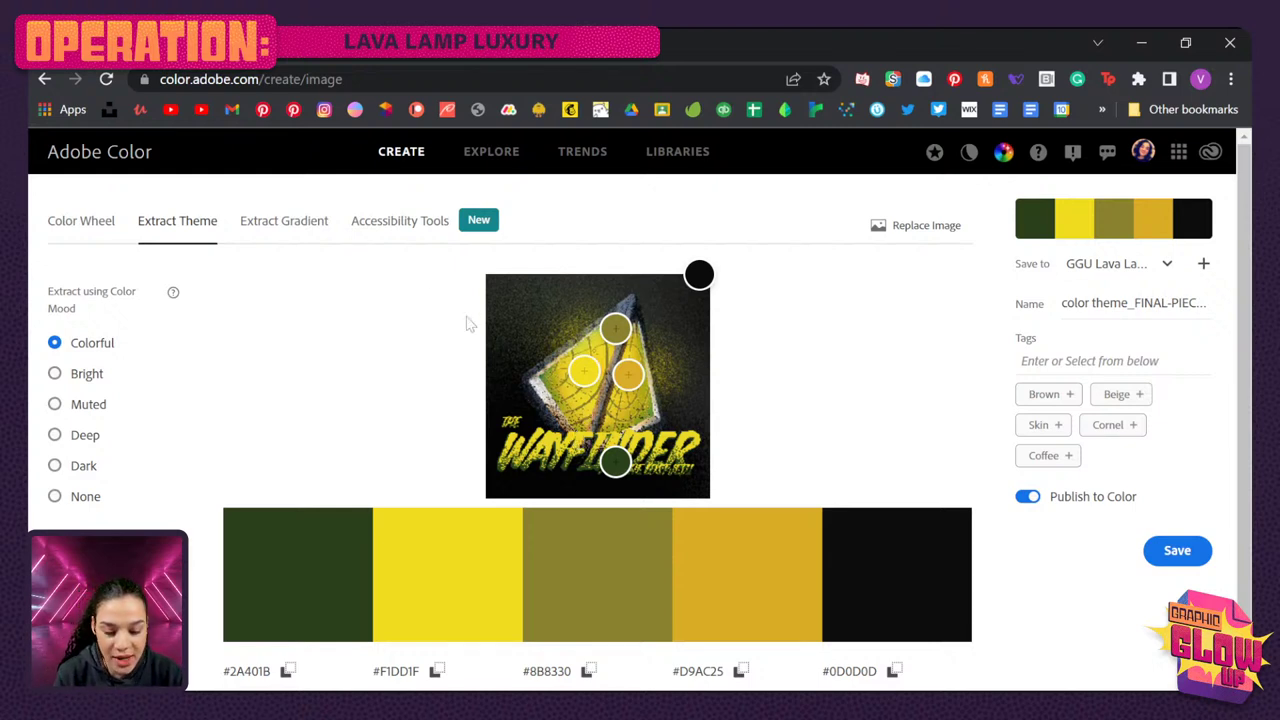
left_click(298, 220)
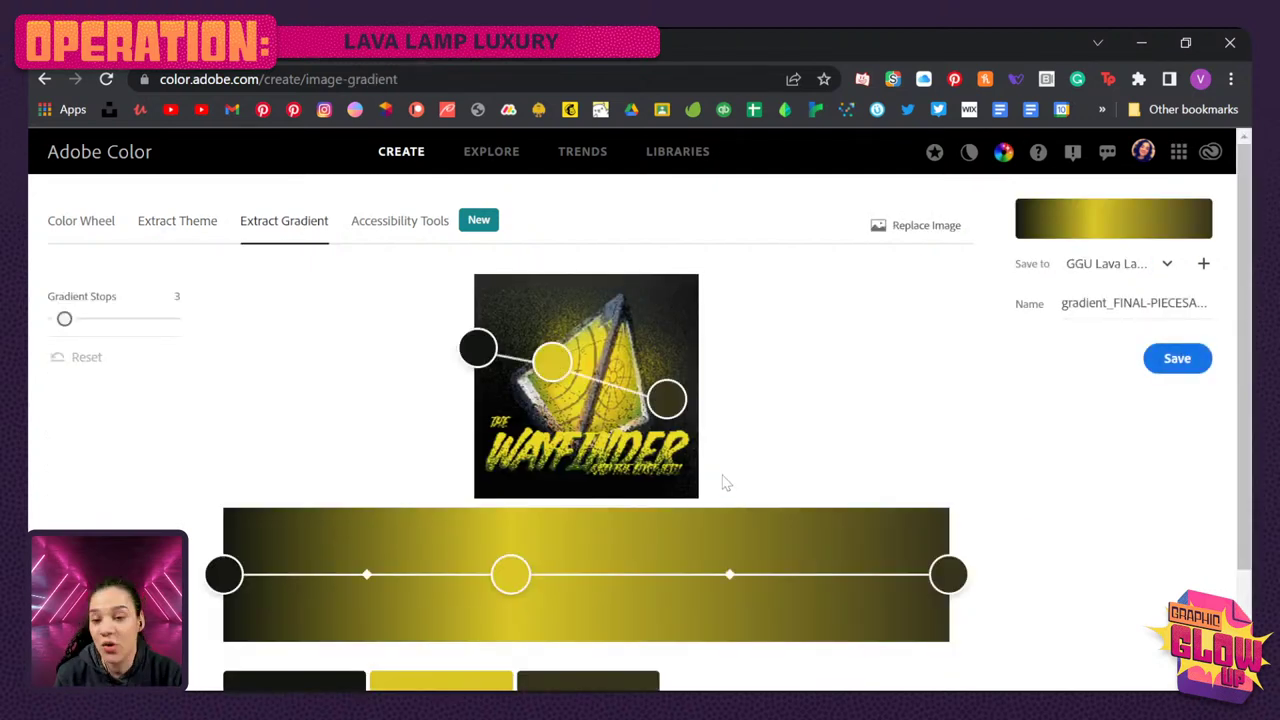
- Make the gradient run black #131611 through yellow #DAC727 to olive gold #AF8D30
left_click_drag(500, 582, 757, 582)
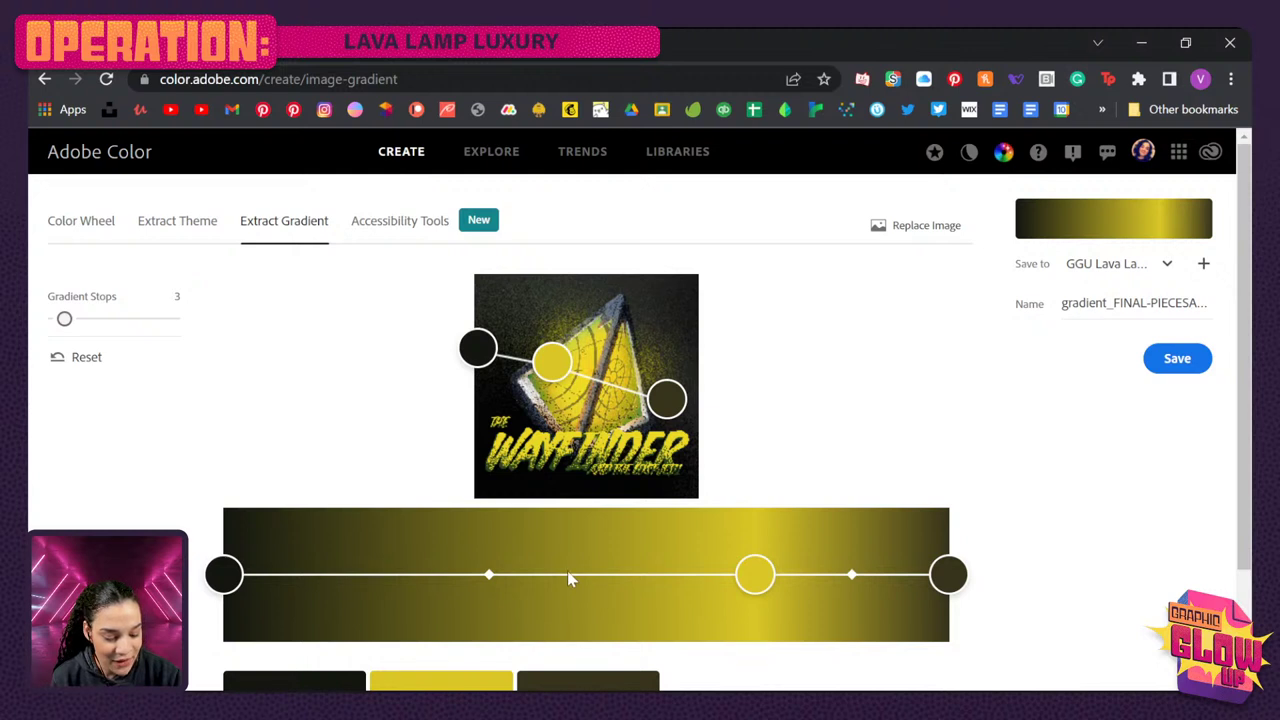
left_click_drag(489, 576, 386, 583)
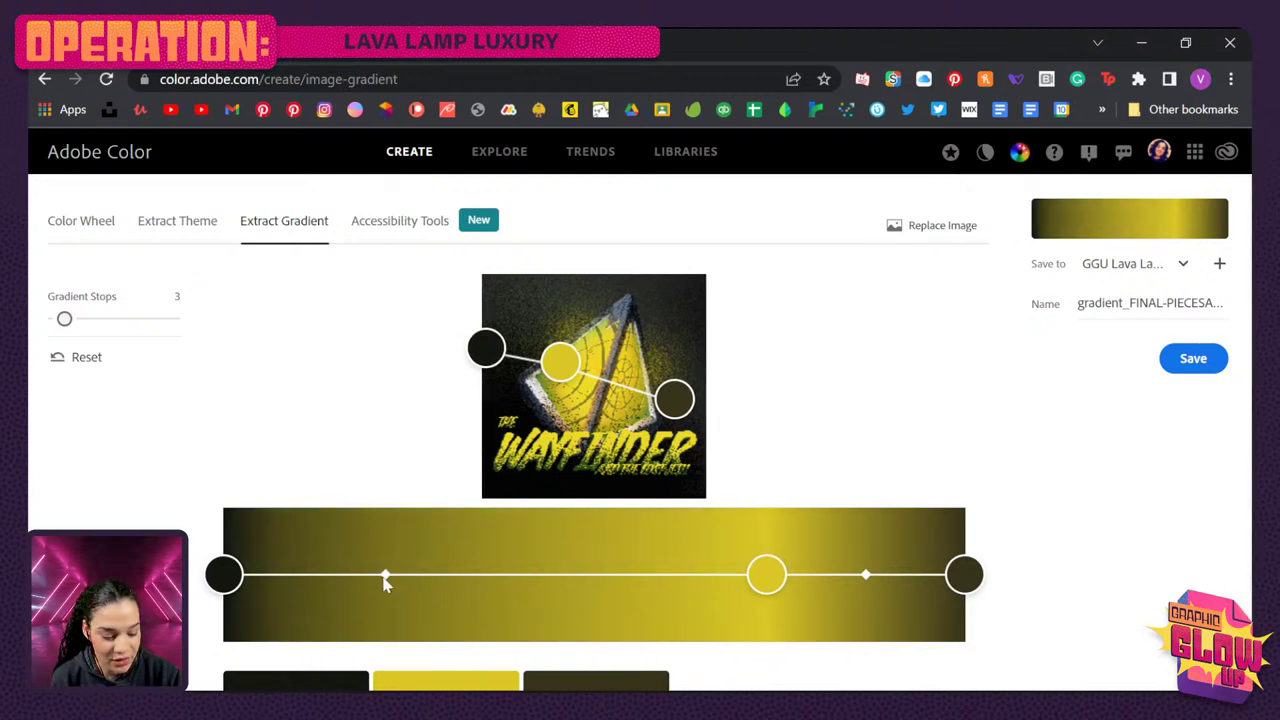
left_click_drag(743, 591, 625, 592)
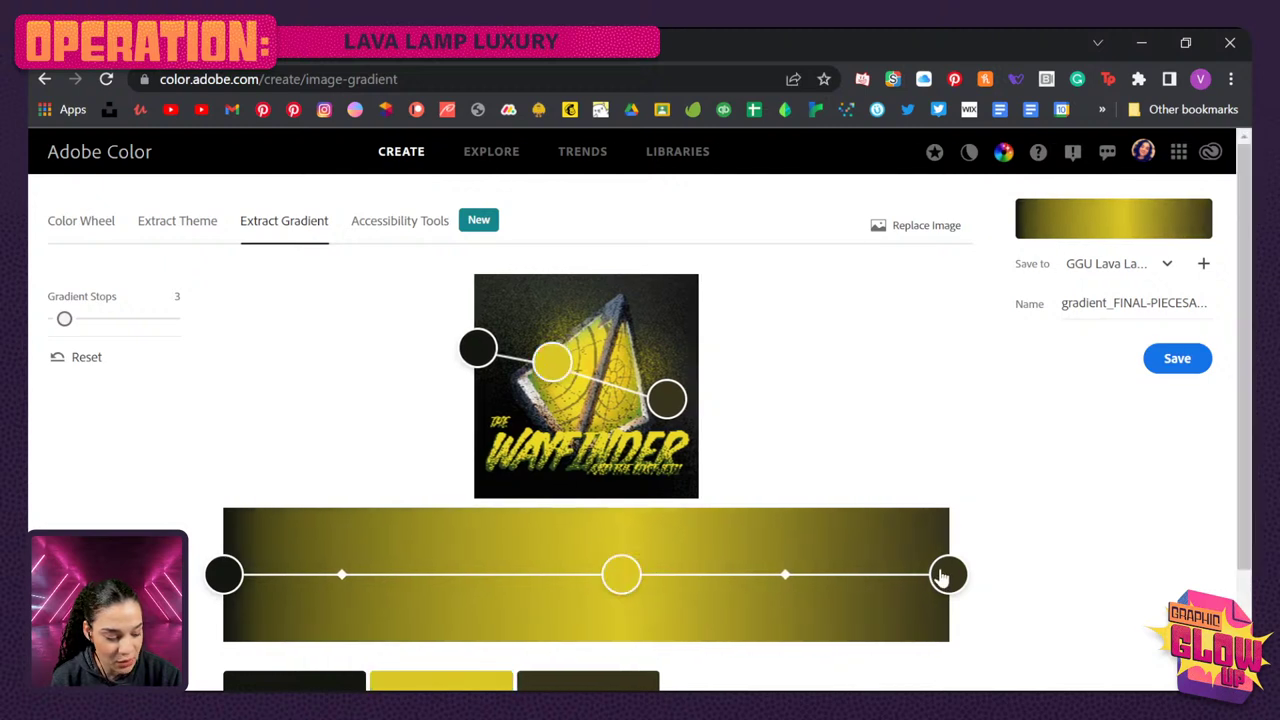
left_click_drag(663, 397, 594, 370)
scroll(771, 486, "down", 2)
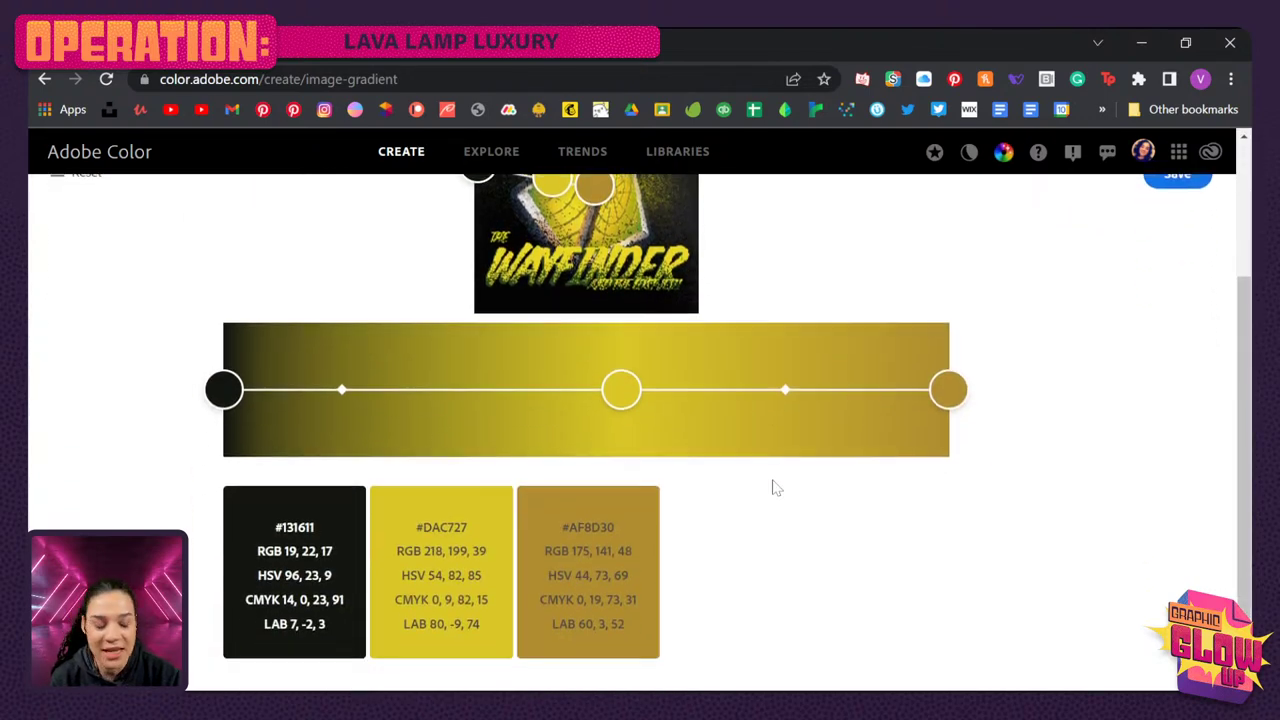
scroll(771, 486, "up", 2)
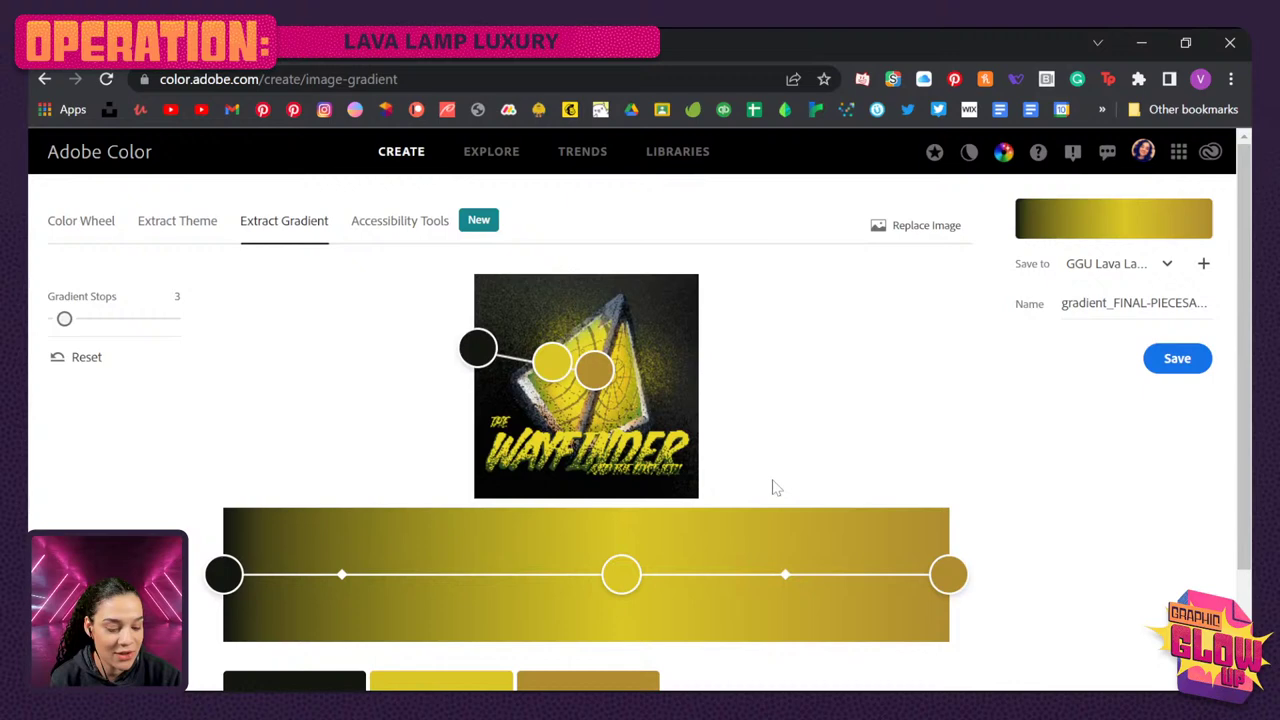
- Review the Contrast Checker: #1D438A text on #00BFB2 scores 4.09:1, failing AA
left_click(400, 228)
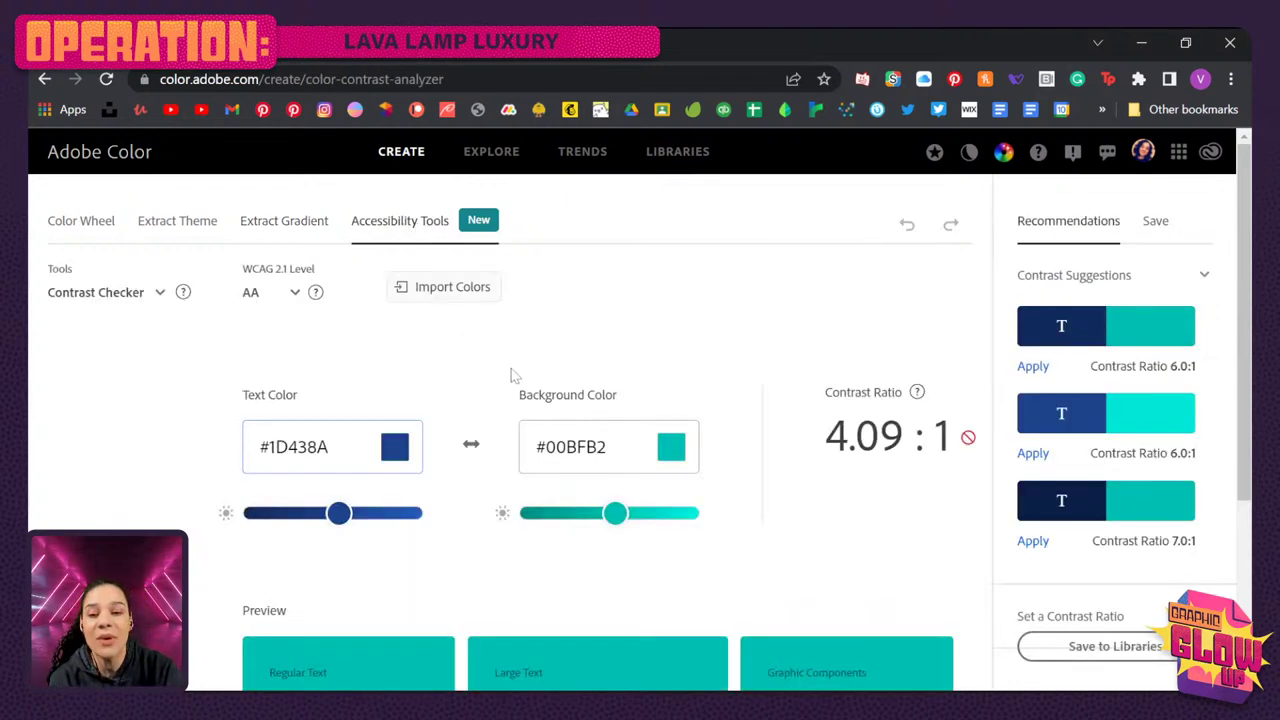
scroll(520, 395, "down", 3)
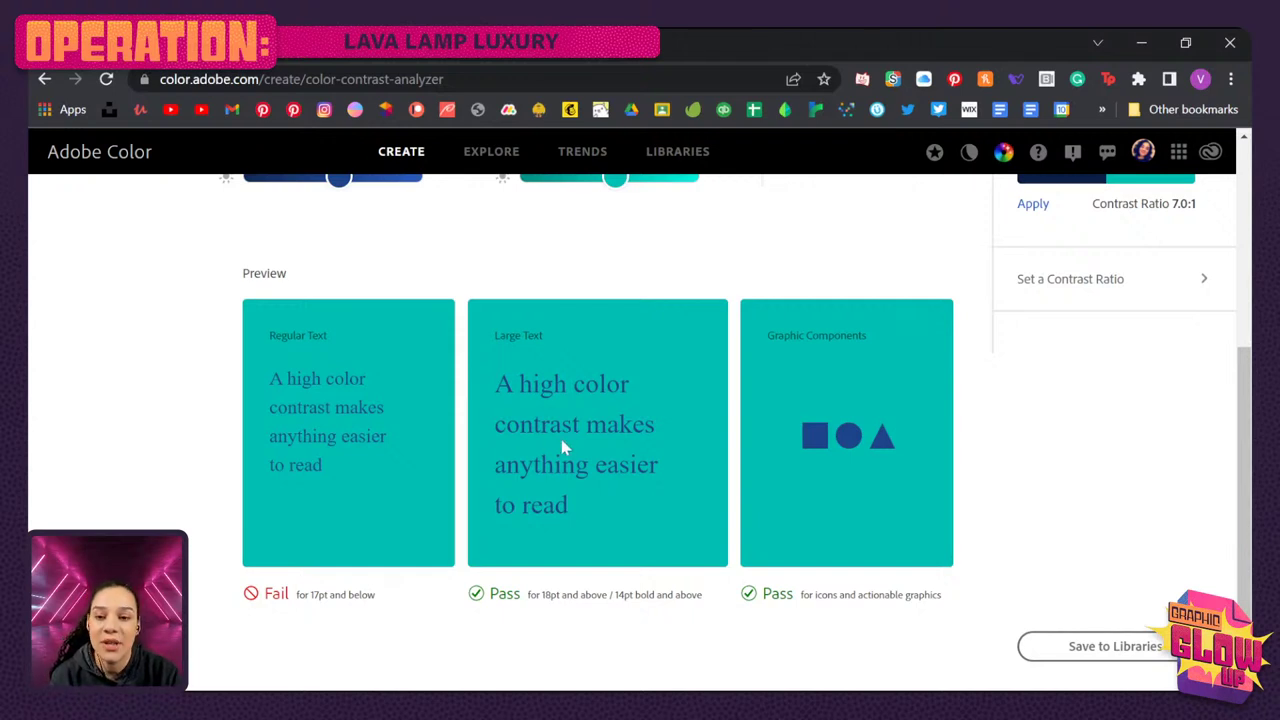
scroll(760, 500, "up", 2)
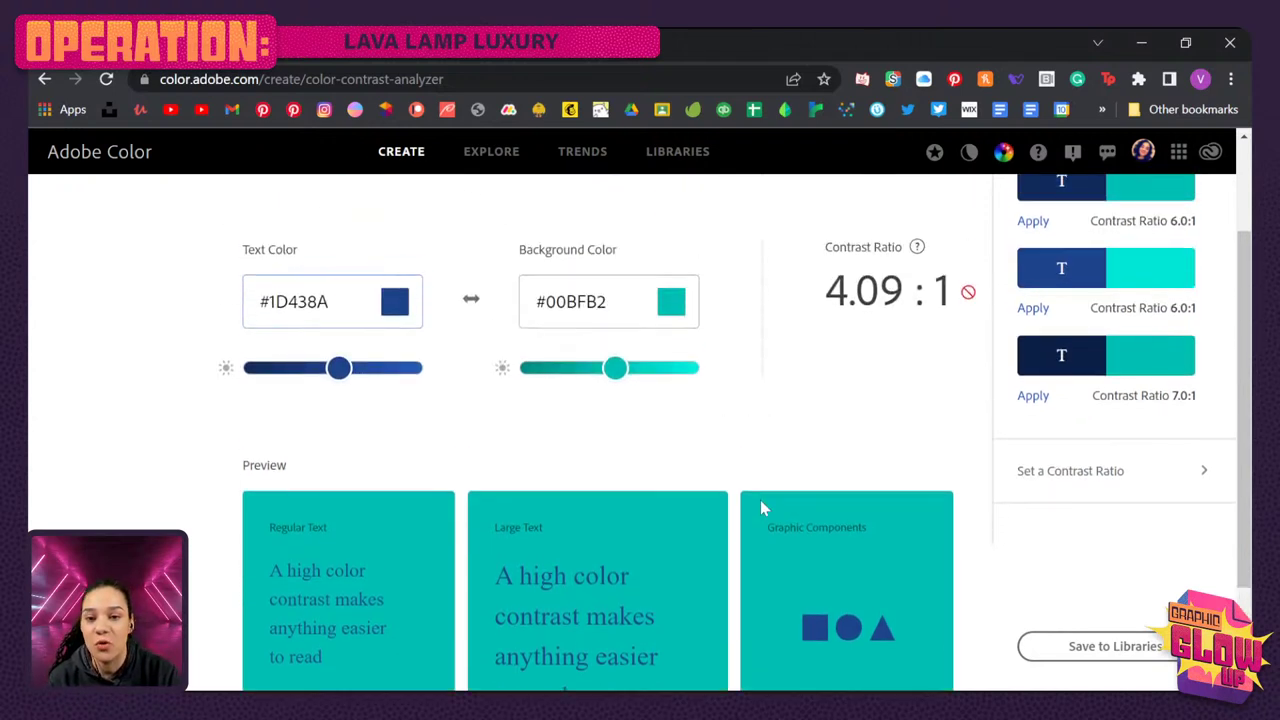
scroll(764, 509, "up", 1)
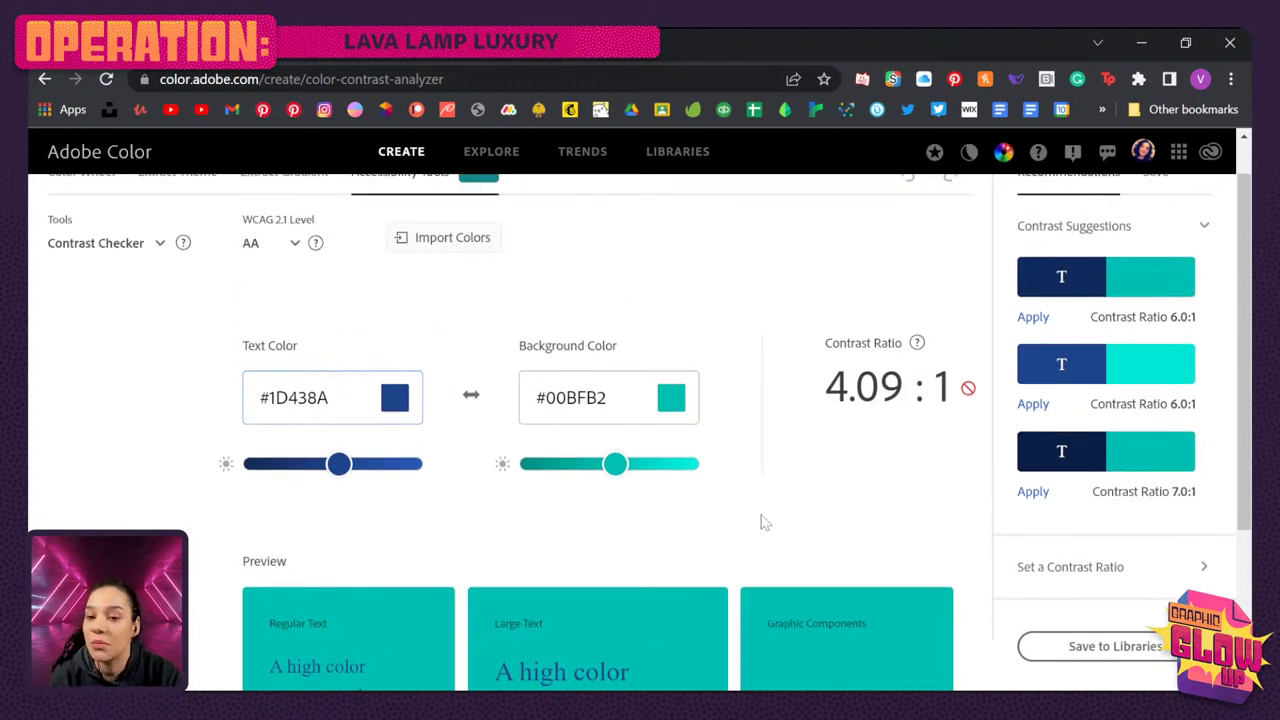
scroll(763, 521, "down", 1)
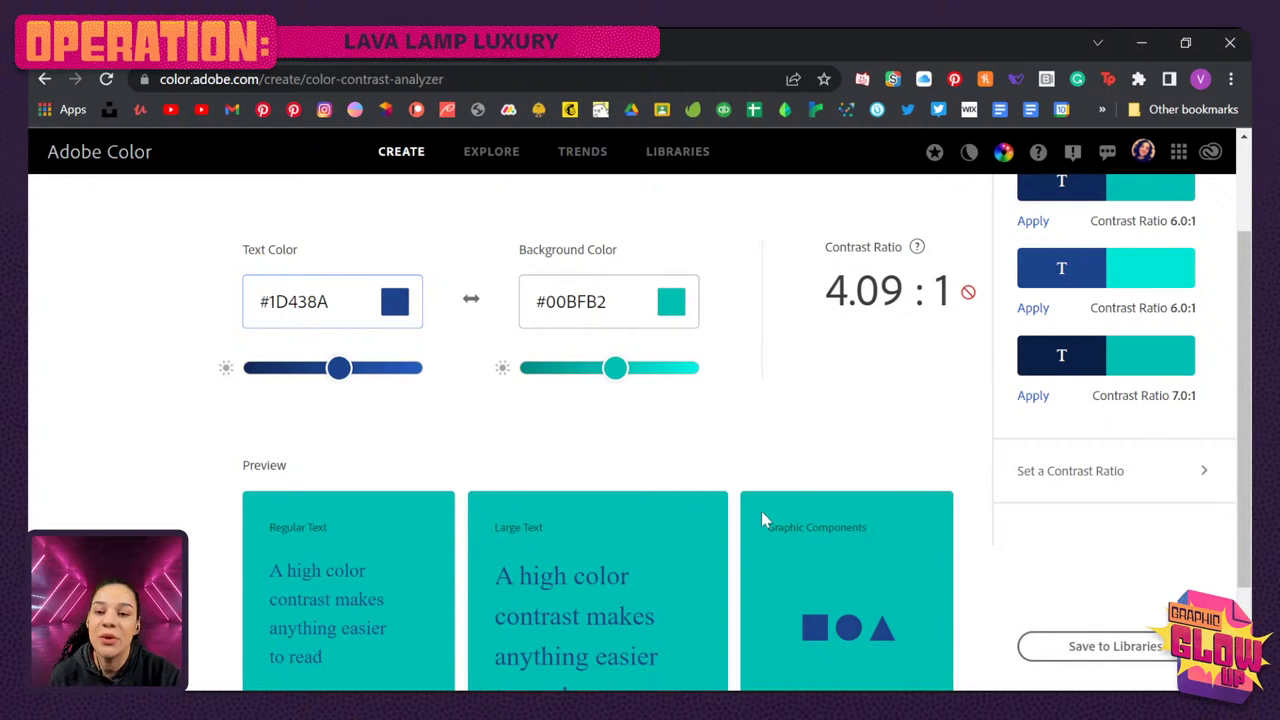
scroll(761, 512, "down", 2)
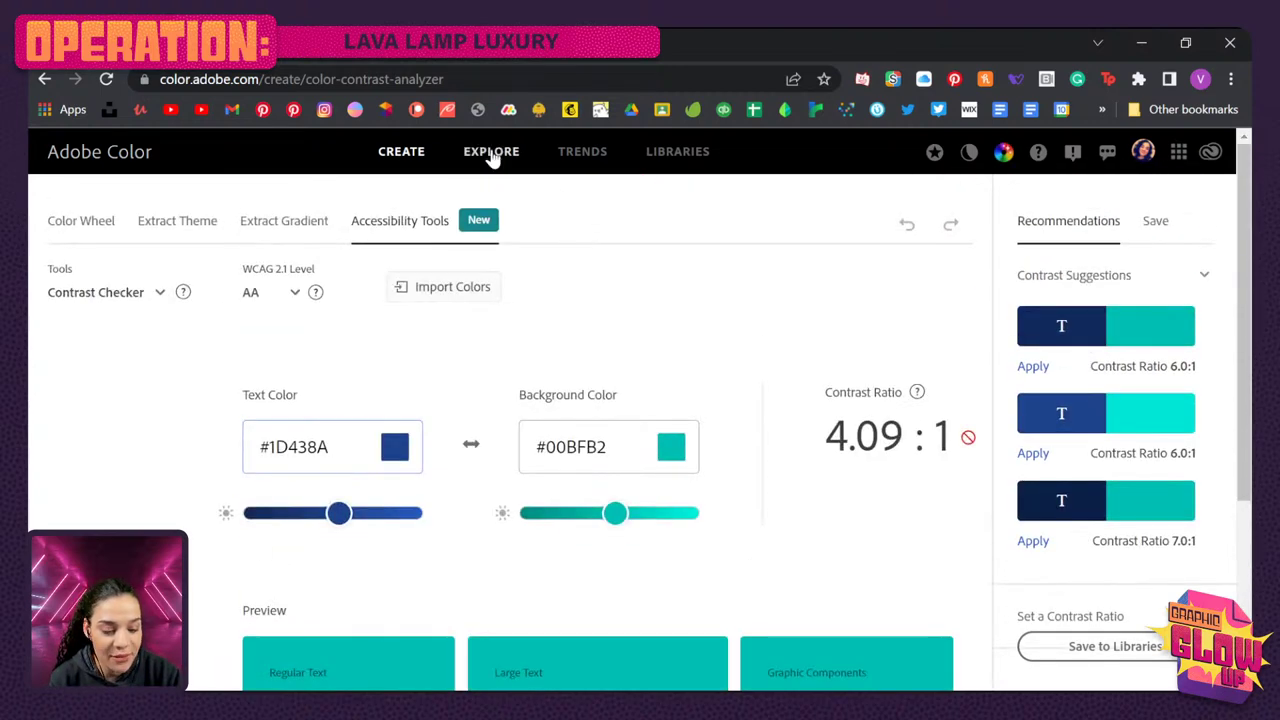
- Browse through the color Trends page
left_click(586, 160)
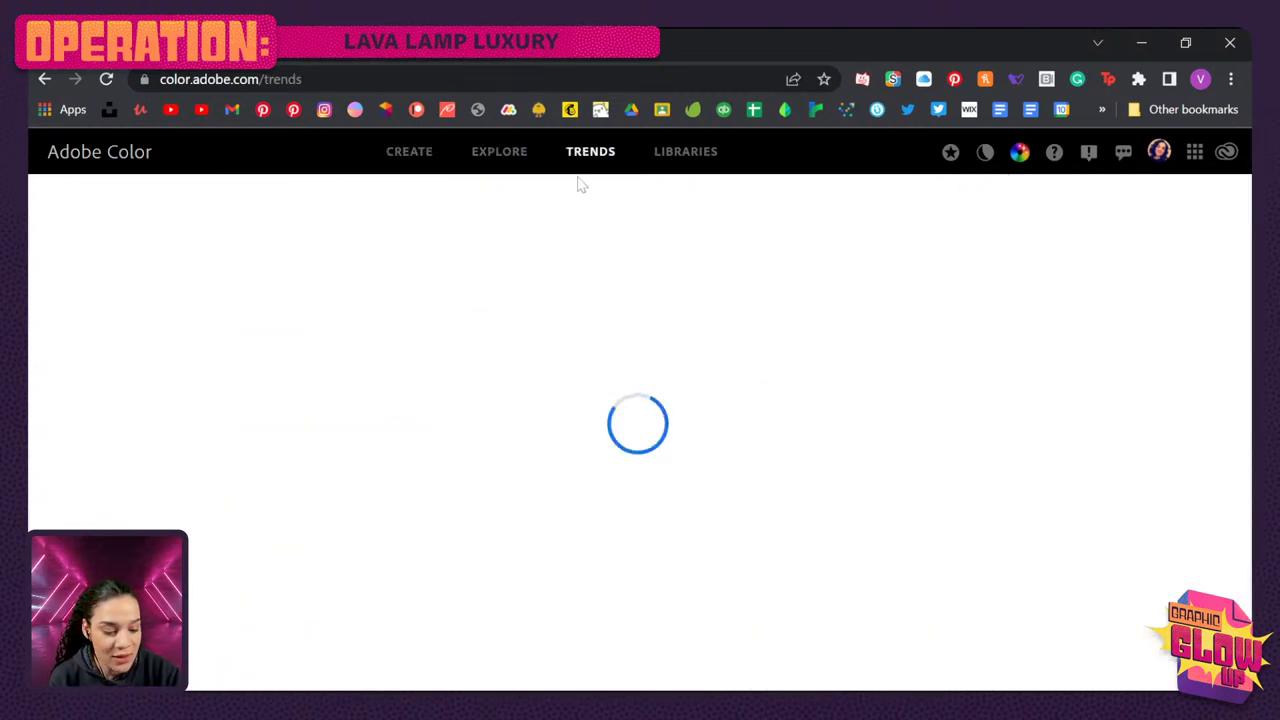
scroll(658, 362, "down", 4)
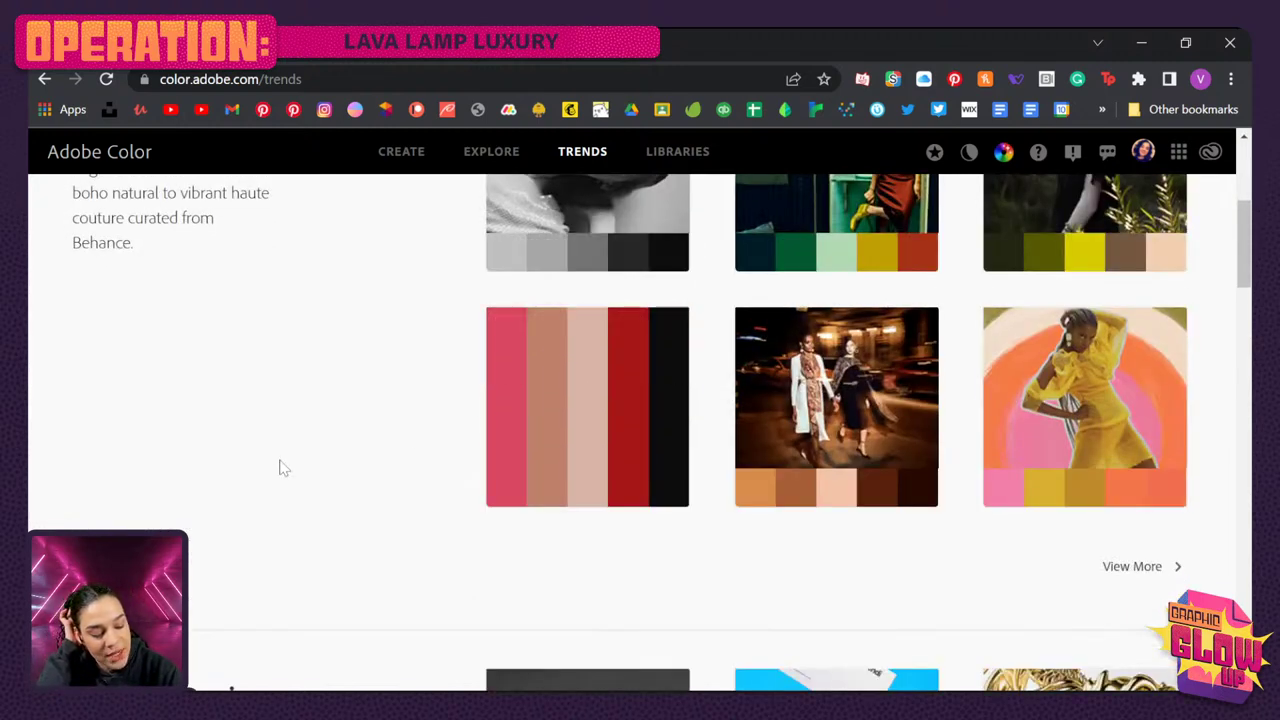
scroll(282, 467, "down", 4)
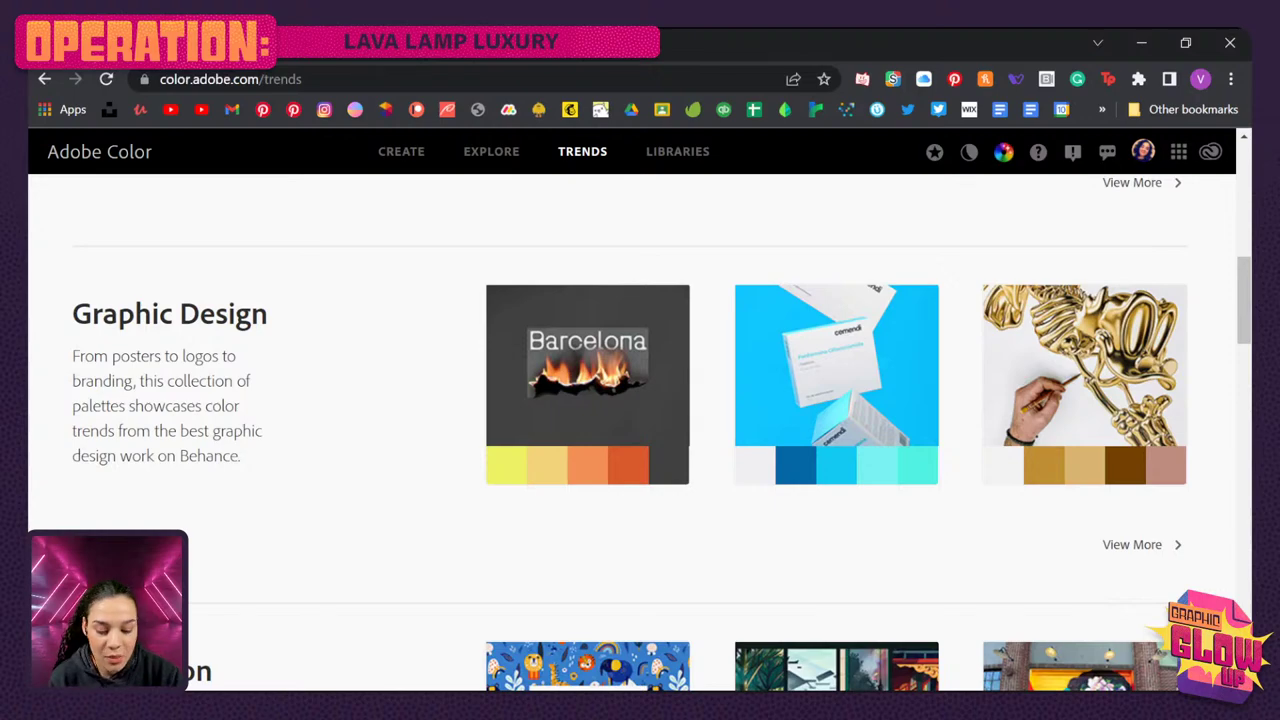
scroll(976, 458, "down", 3)
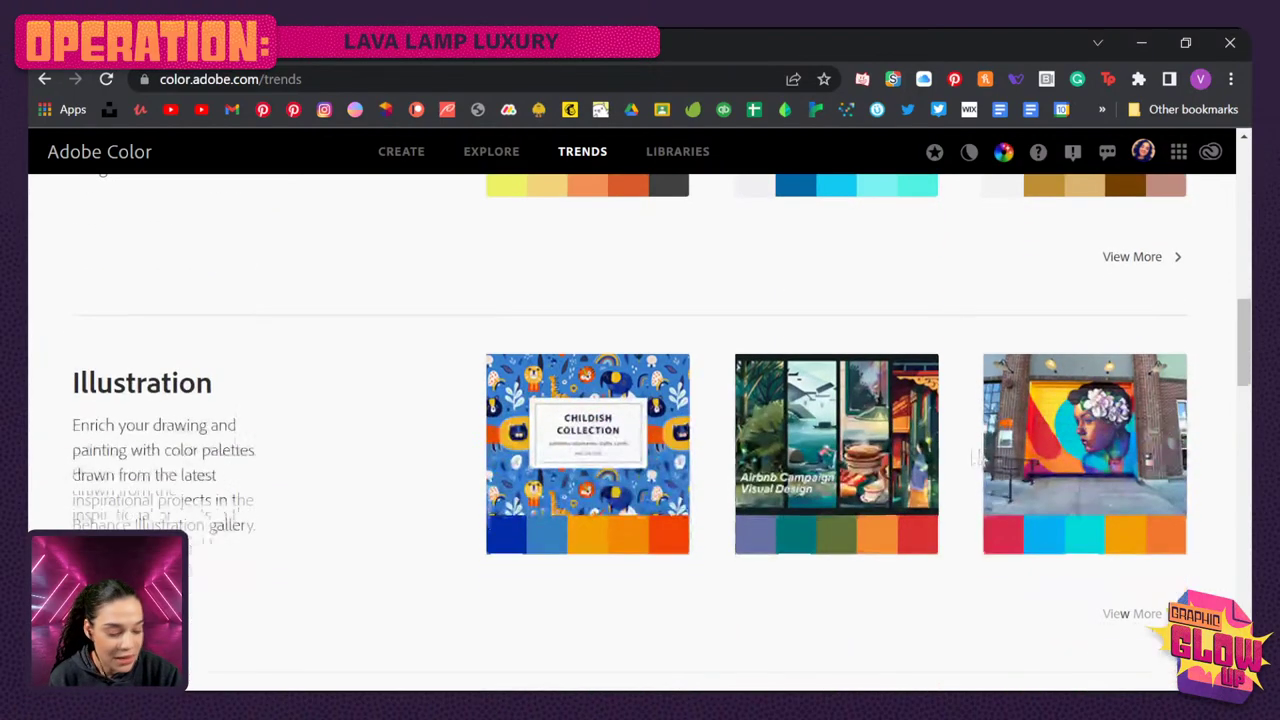
scroll(620, 474, "up", 8)
scroll(622, 477, "down", 3)
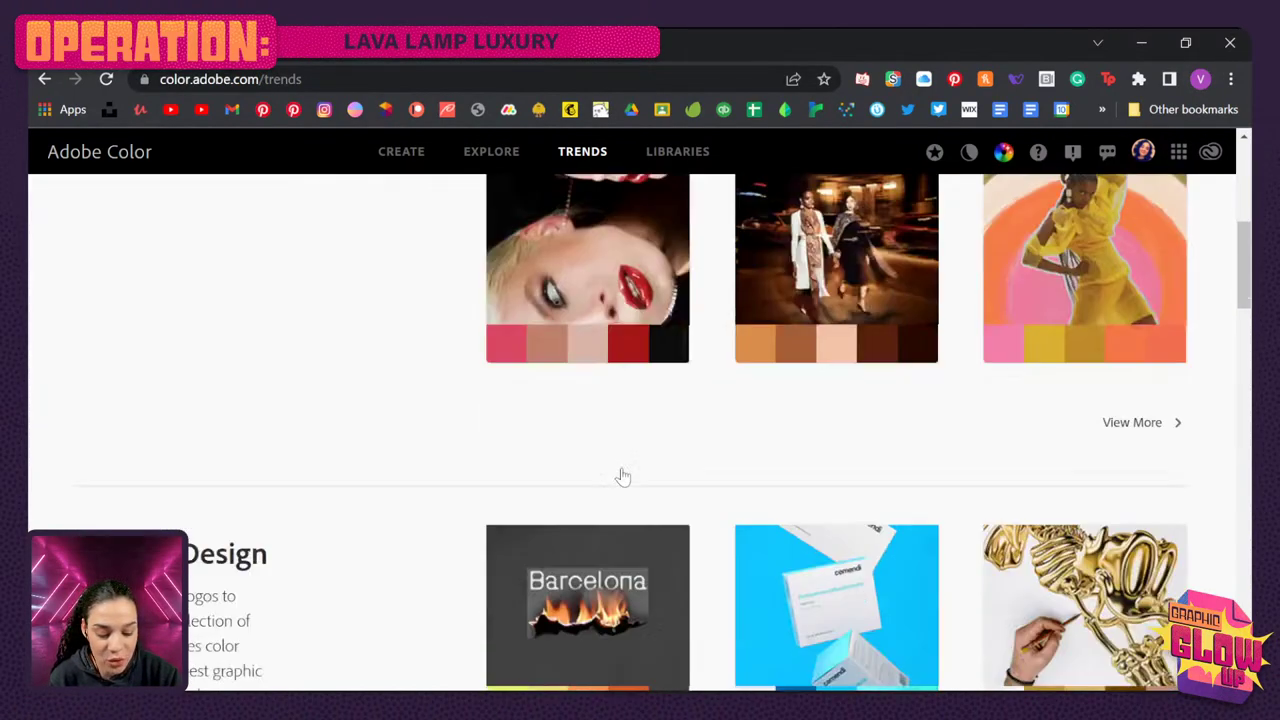
scroll(622, 477, "down", 6)
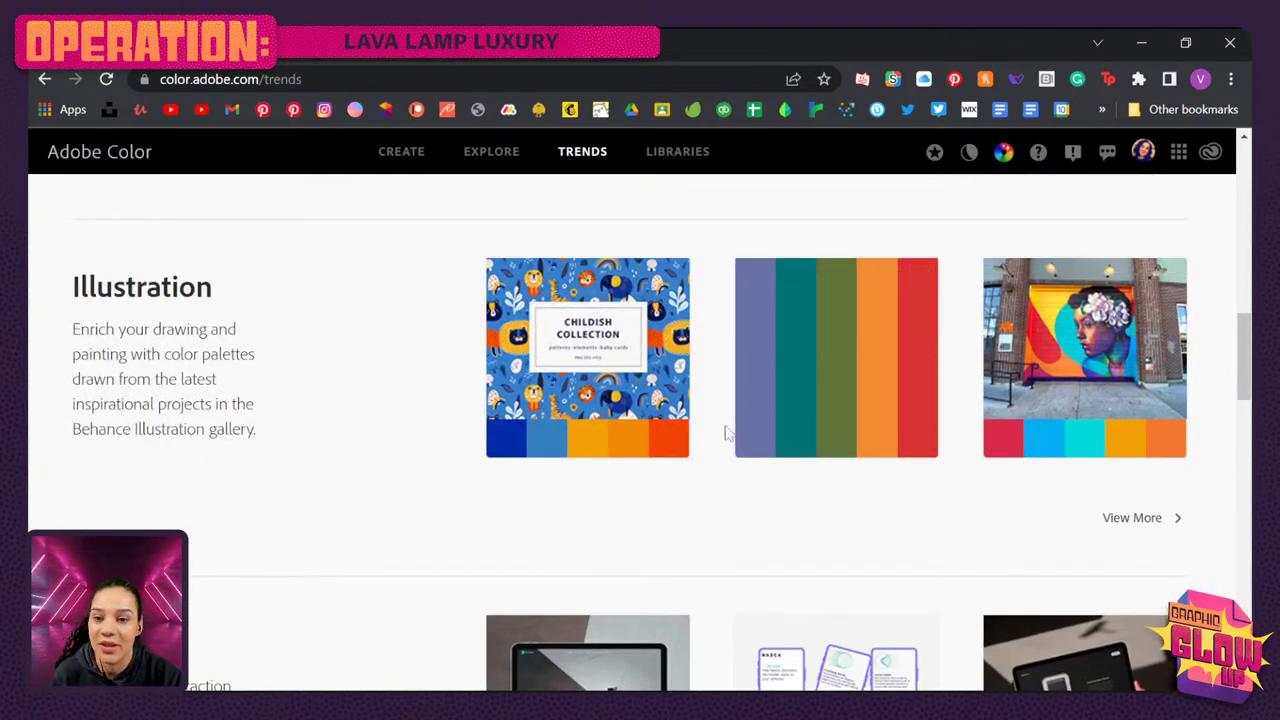
scroll(634, 423, "up", 6)
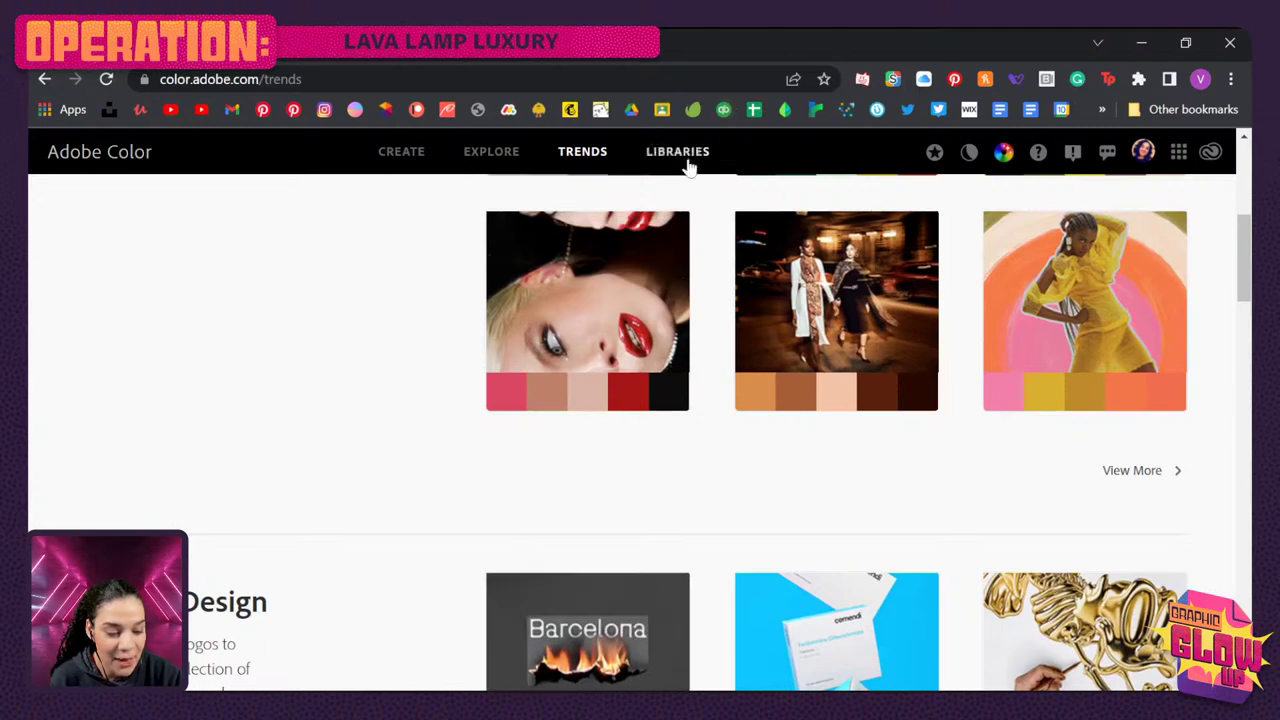
- Review the saved color libraries, then go back to Explore
left_click(686, 161)
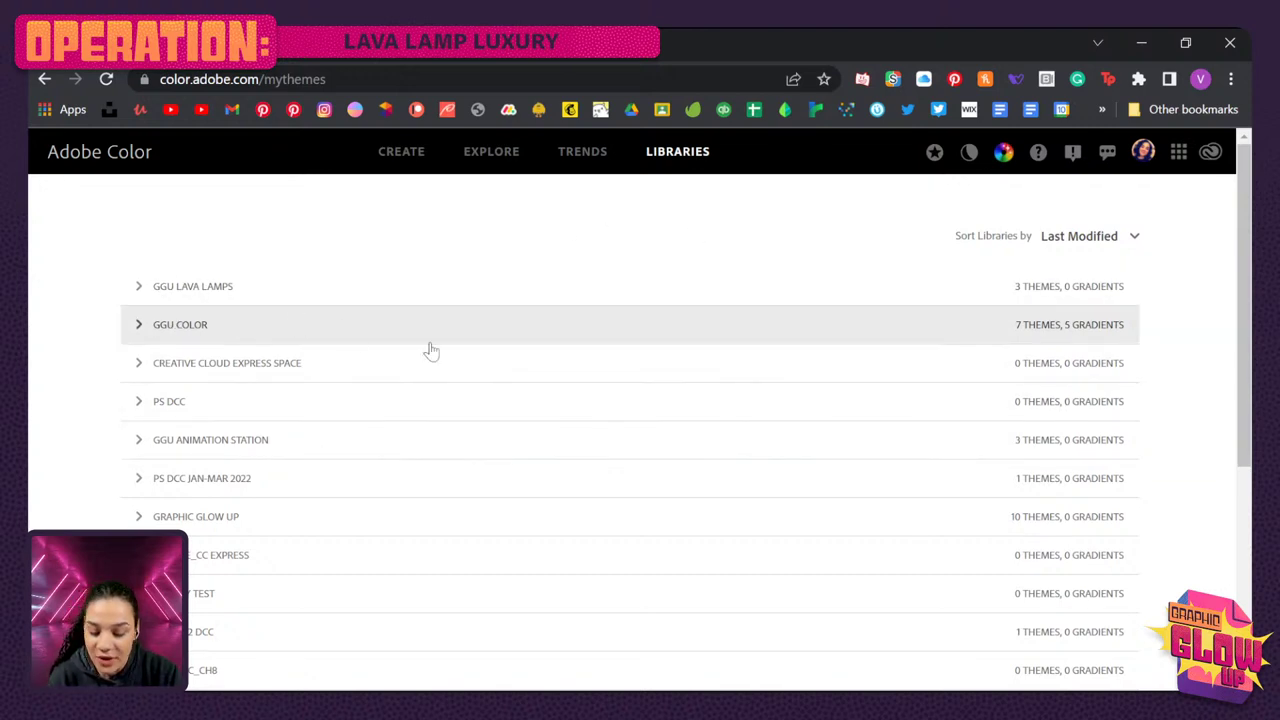
scroll(506, 390, "down", 2)
scroll(520, 375, "up", 3)
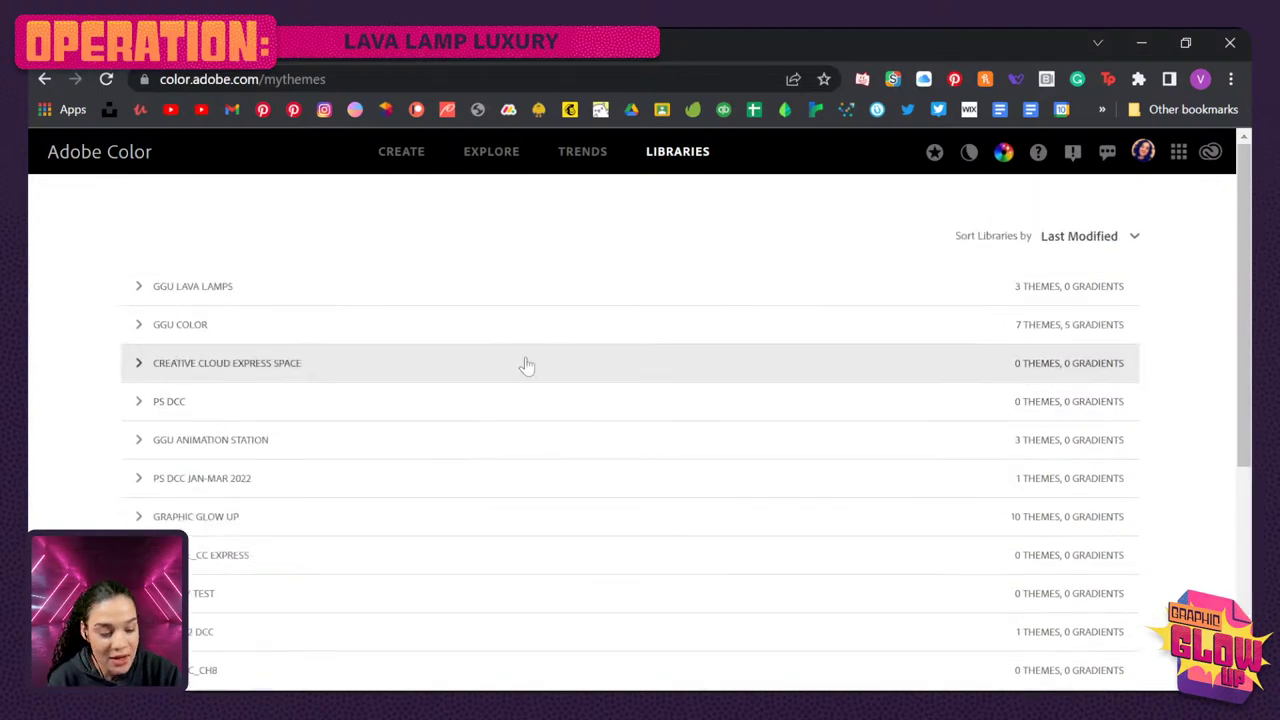
left_click(493, 155)
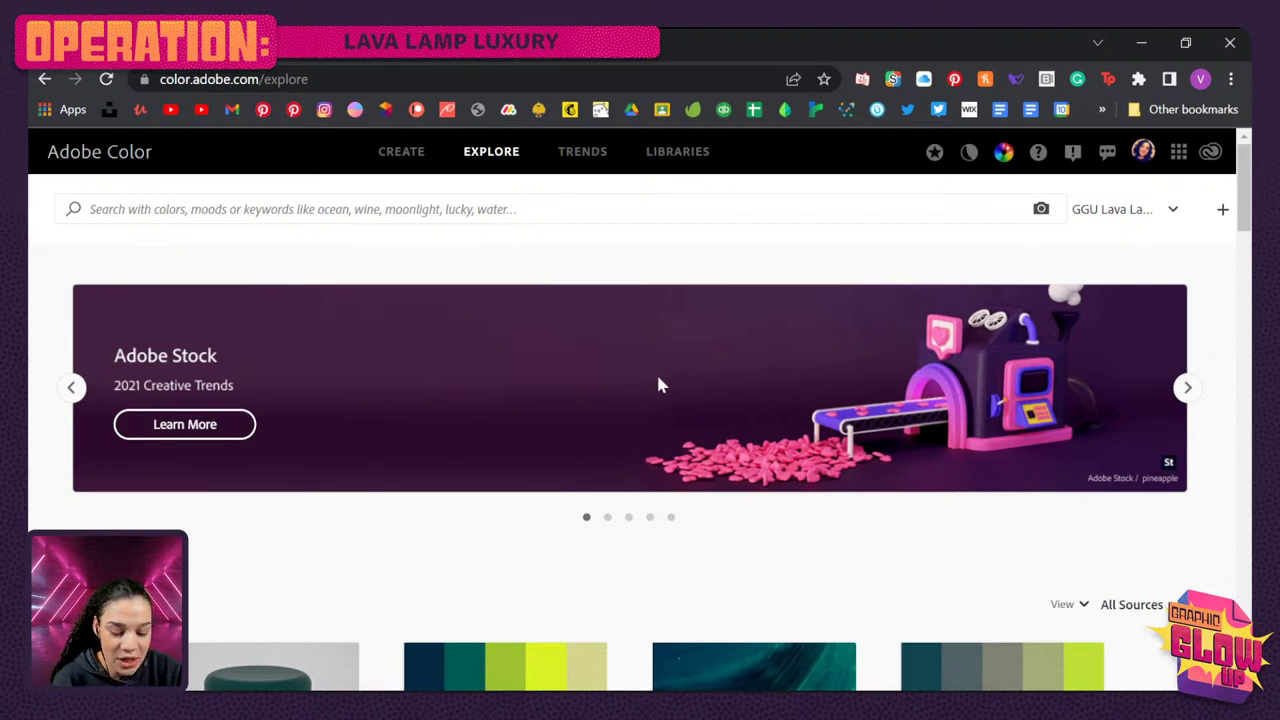
- Search Explore for LAVA LAMPS palettes
scroll(658, 384, "down", 2)
scroll(658, 384, "up", 2)
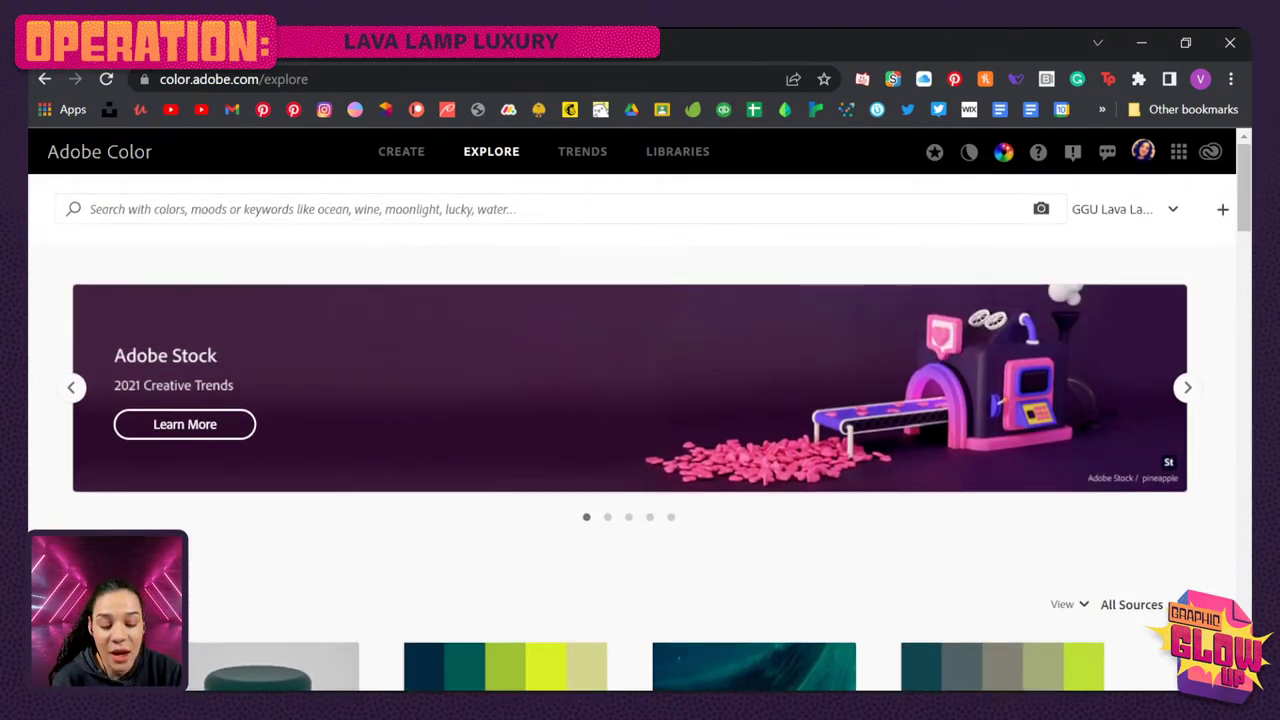
left_click(91, 208)
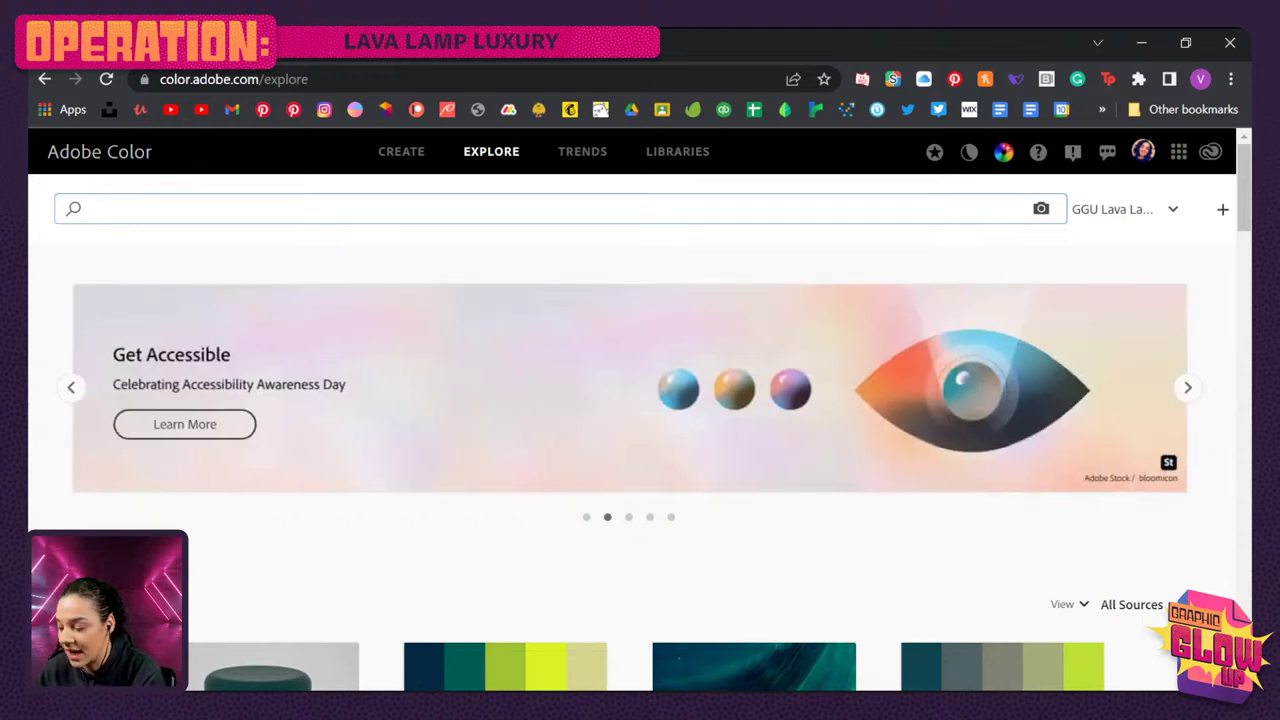
type("LAVA LAMPS")
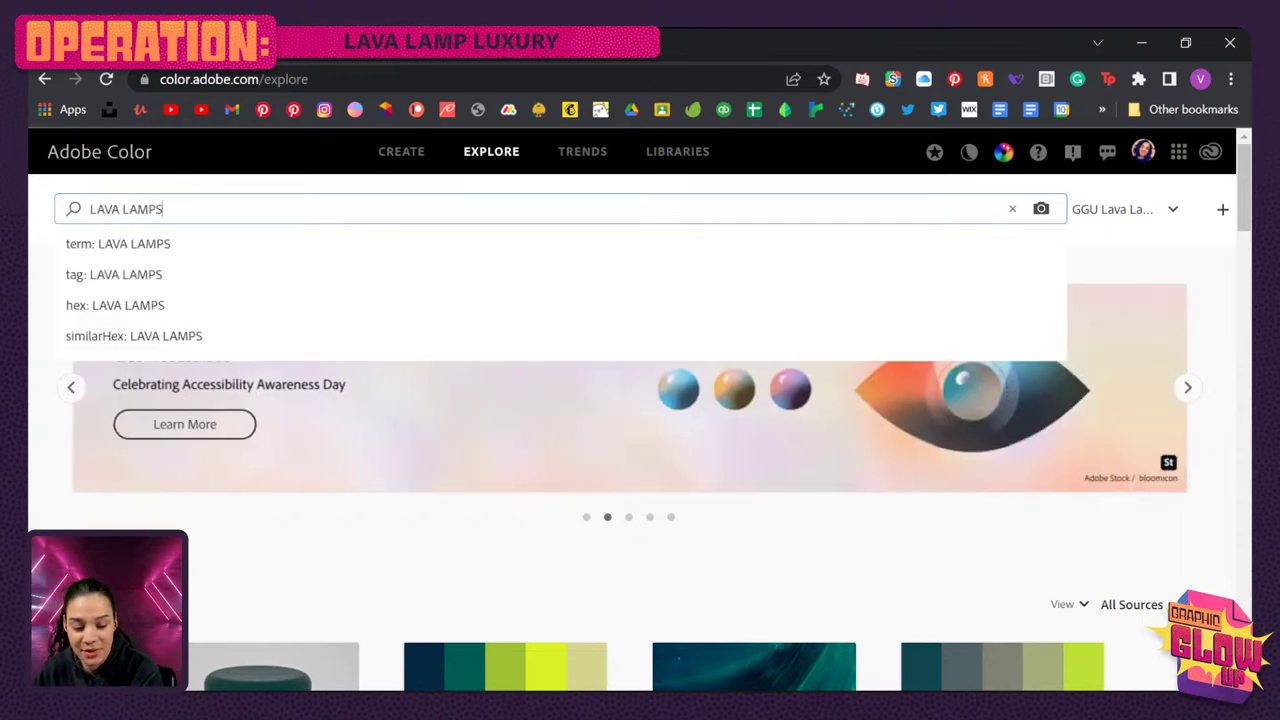
key("Return")
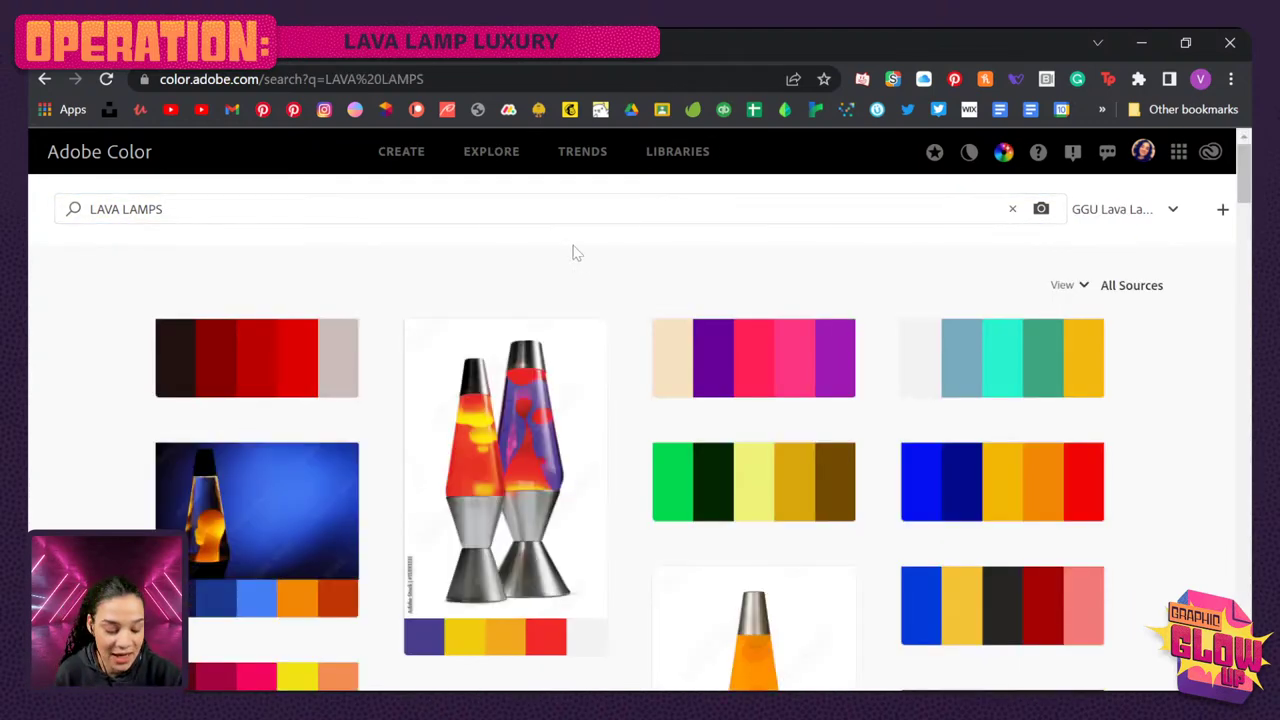
- Browse the red, orange and purple lava-lamp results, checking one palette's save options
scroll(632, 444, "down", 4)
scroll(677, 450, "down", 6)
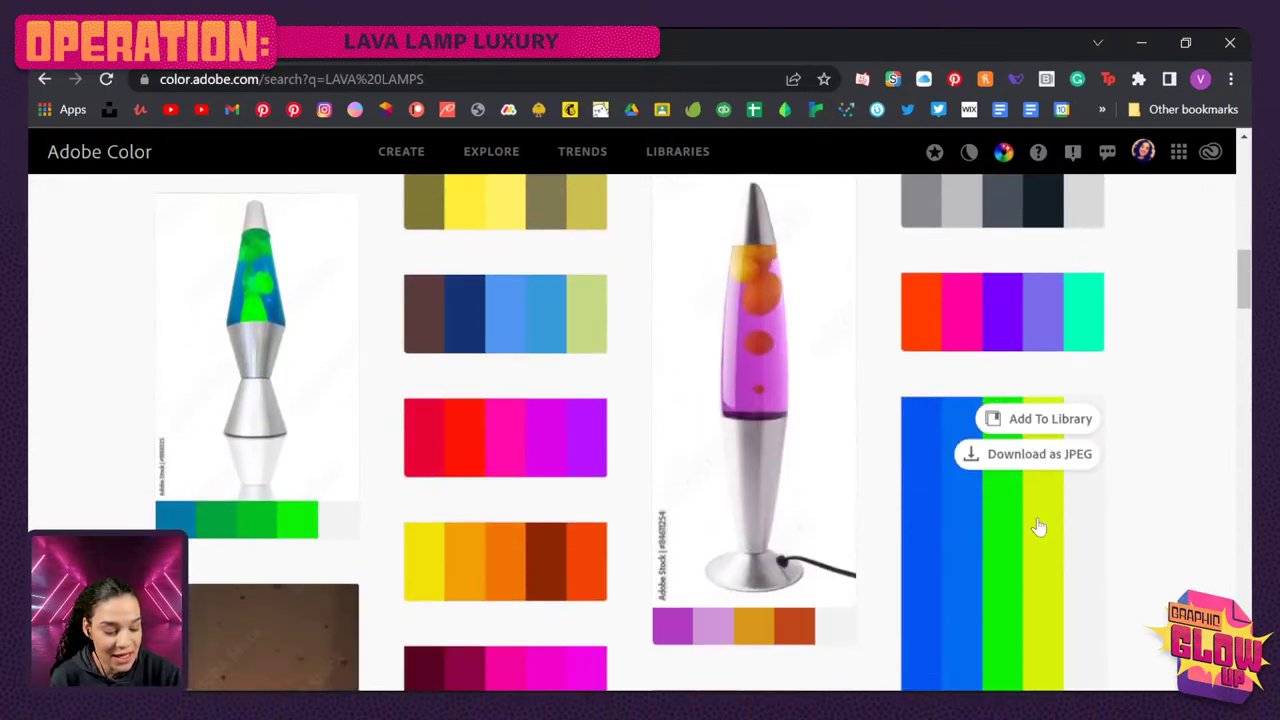
scroll(898, 534, "down", 5)
scroll(898, 534, "down", 4)
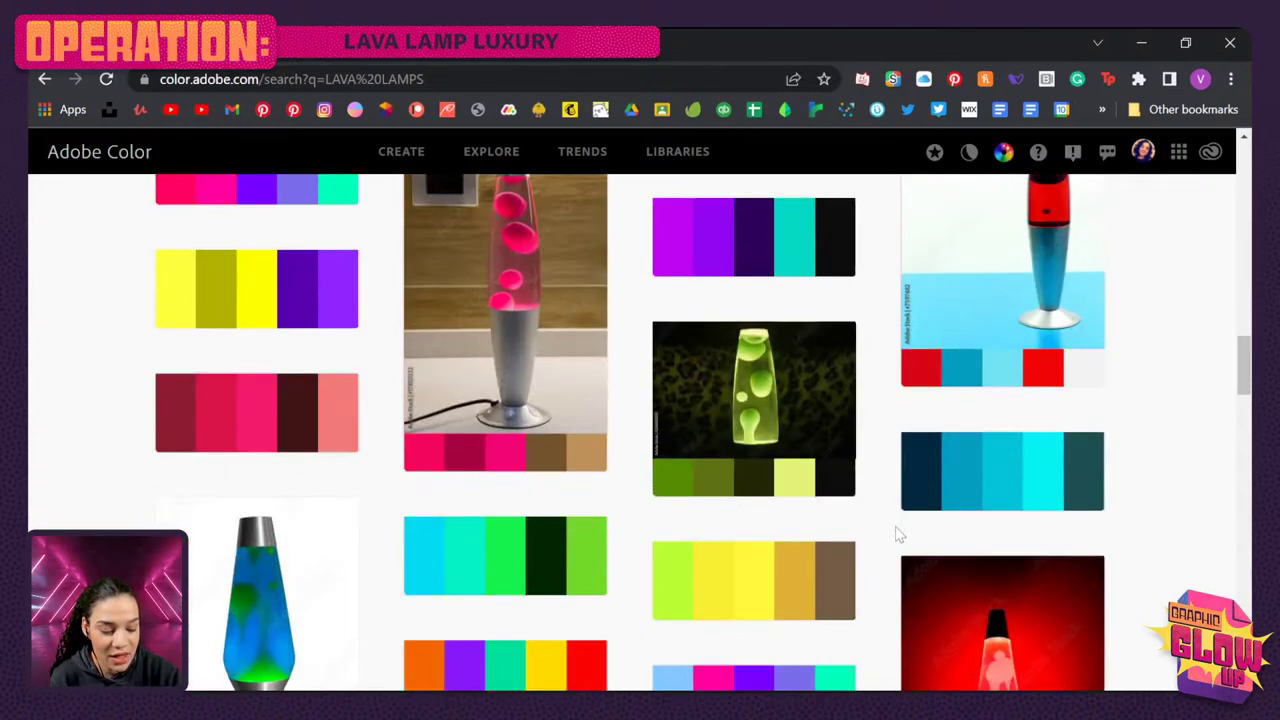
scroll(898, 534, "up", 4)
scroll(898, 534, "down", 5)
scroll(898, 534, "up", 16)
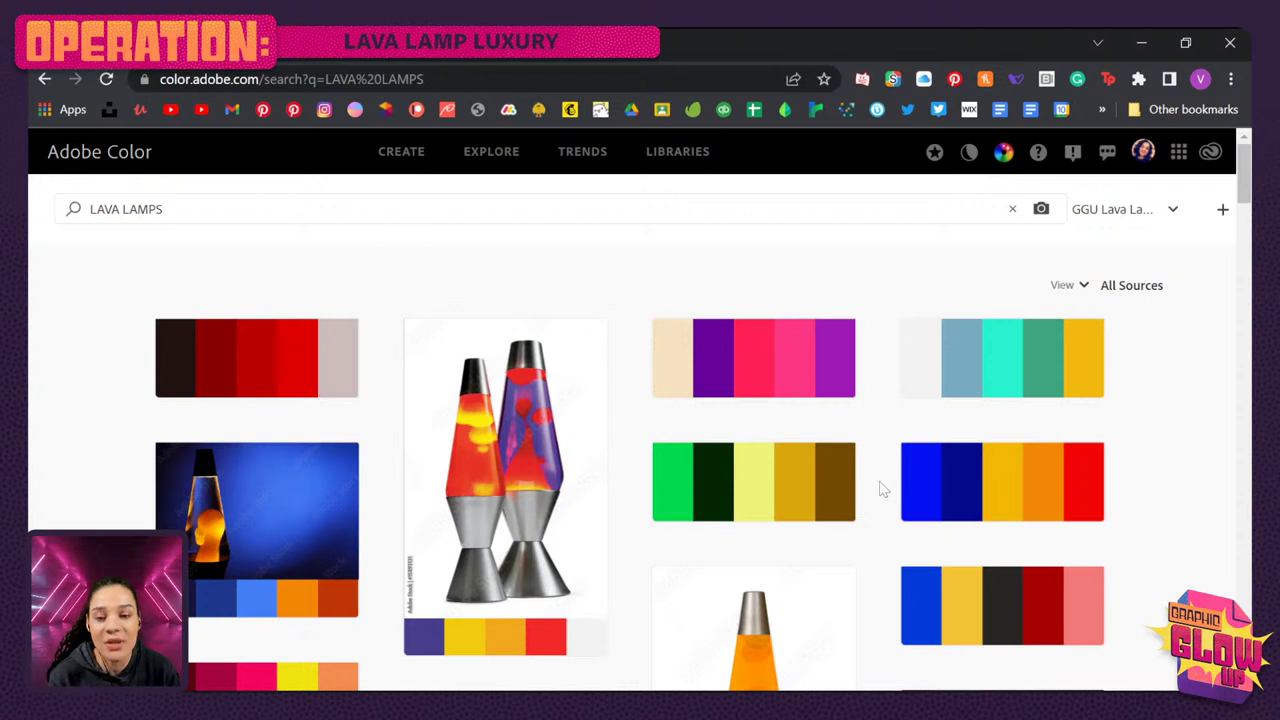
mouse_move(914, 330)
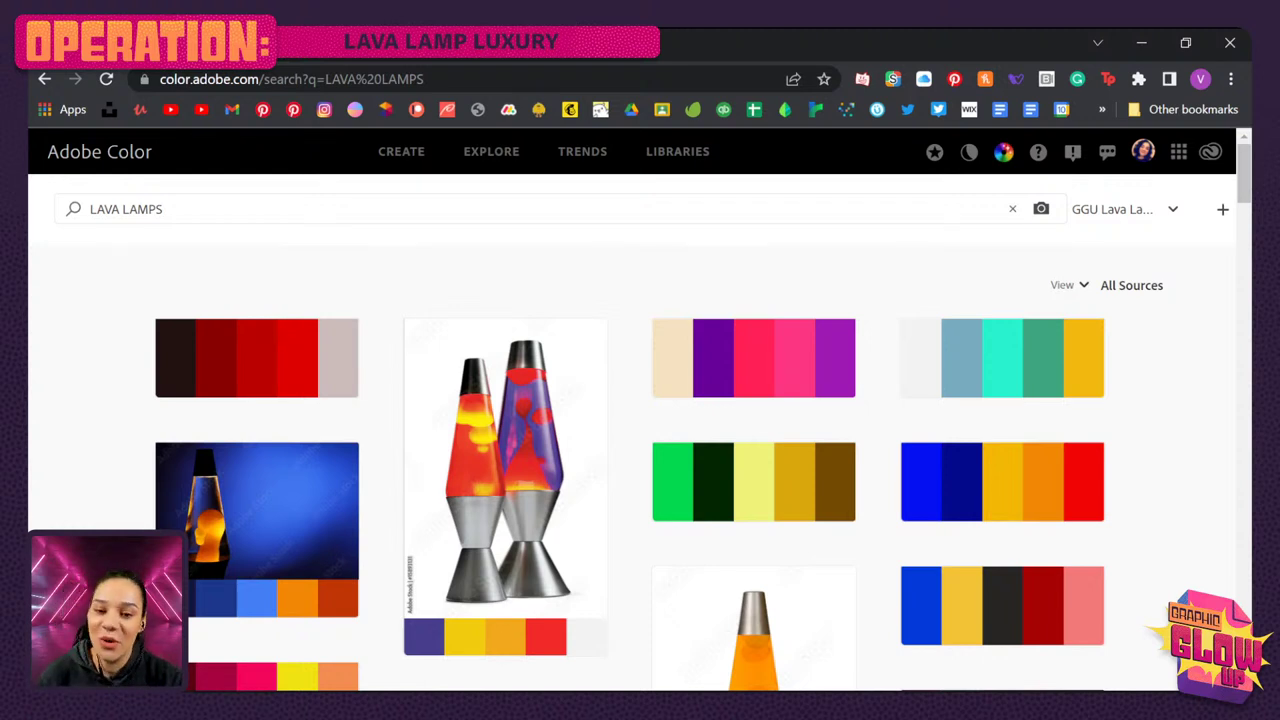
mouse_move(745, 462)
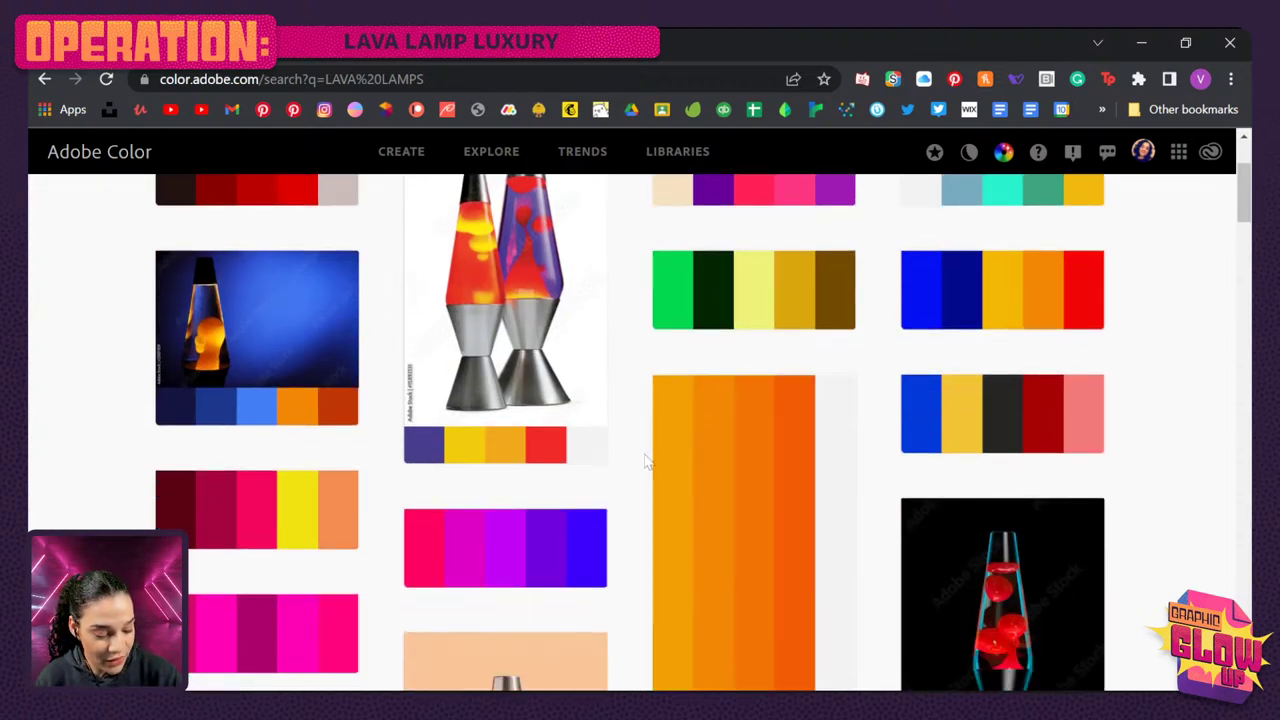
left_click(503, 356)
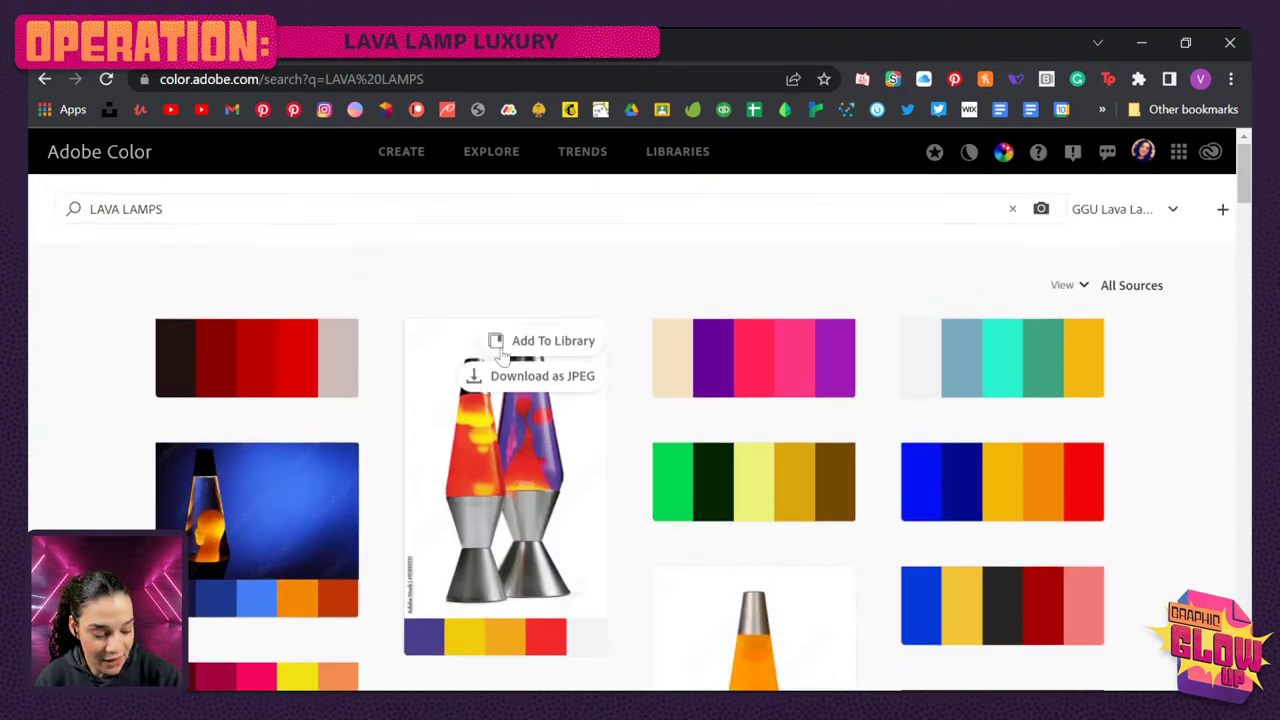
left_click_drag(163, 209, 89, 209)
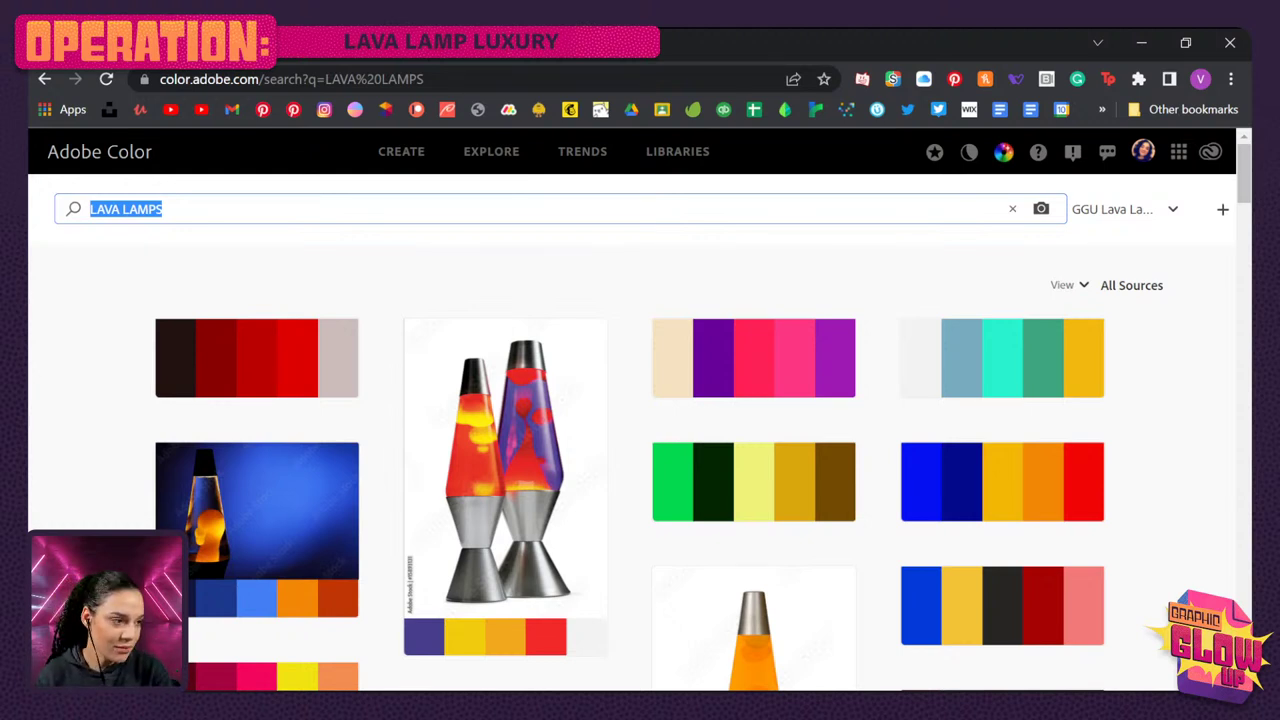
- Search CRYSTALS and add the purple, yellow and orange palette to GGU Lava Lamps
type("CRY")
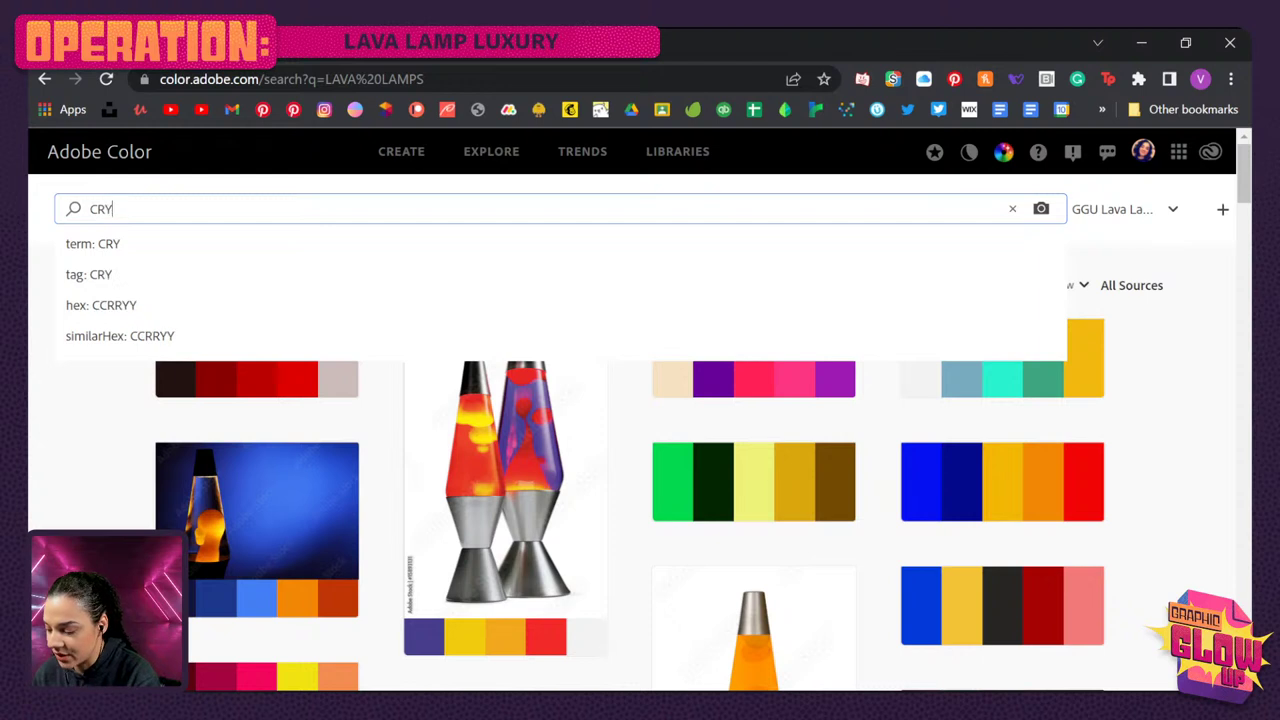
type("STALS")
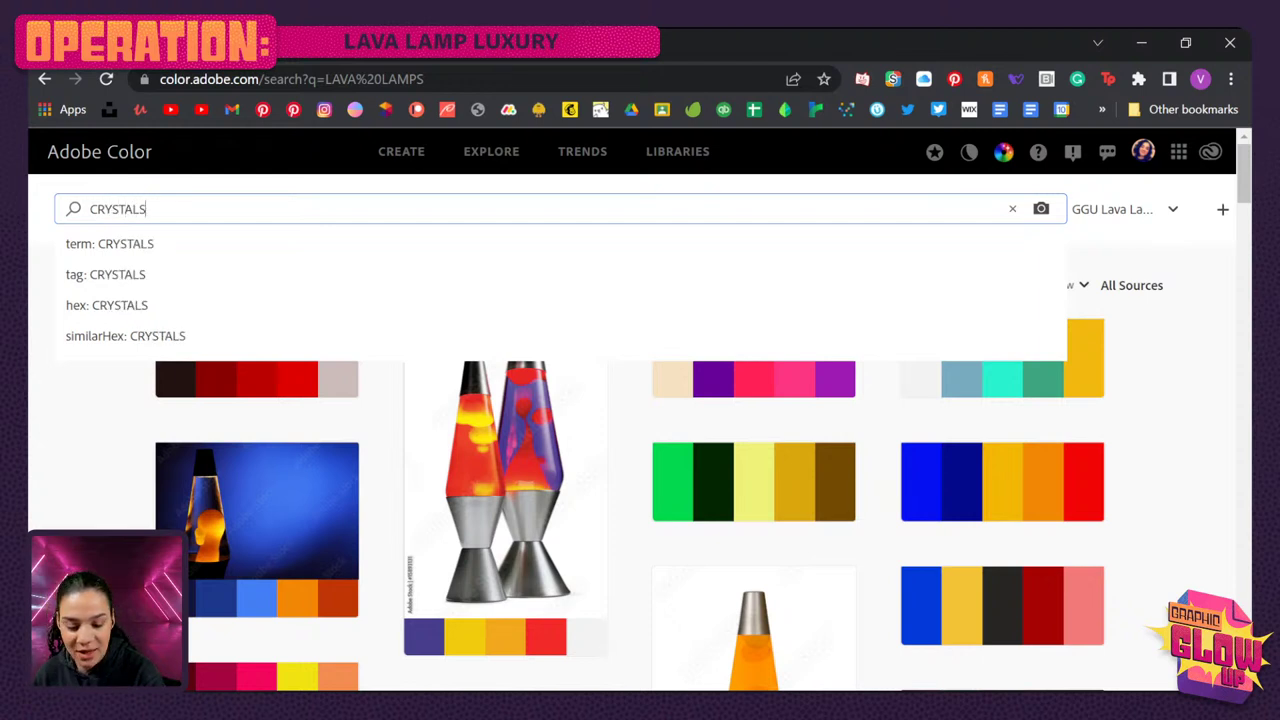
key("Return")
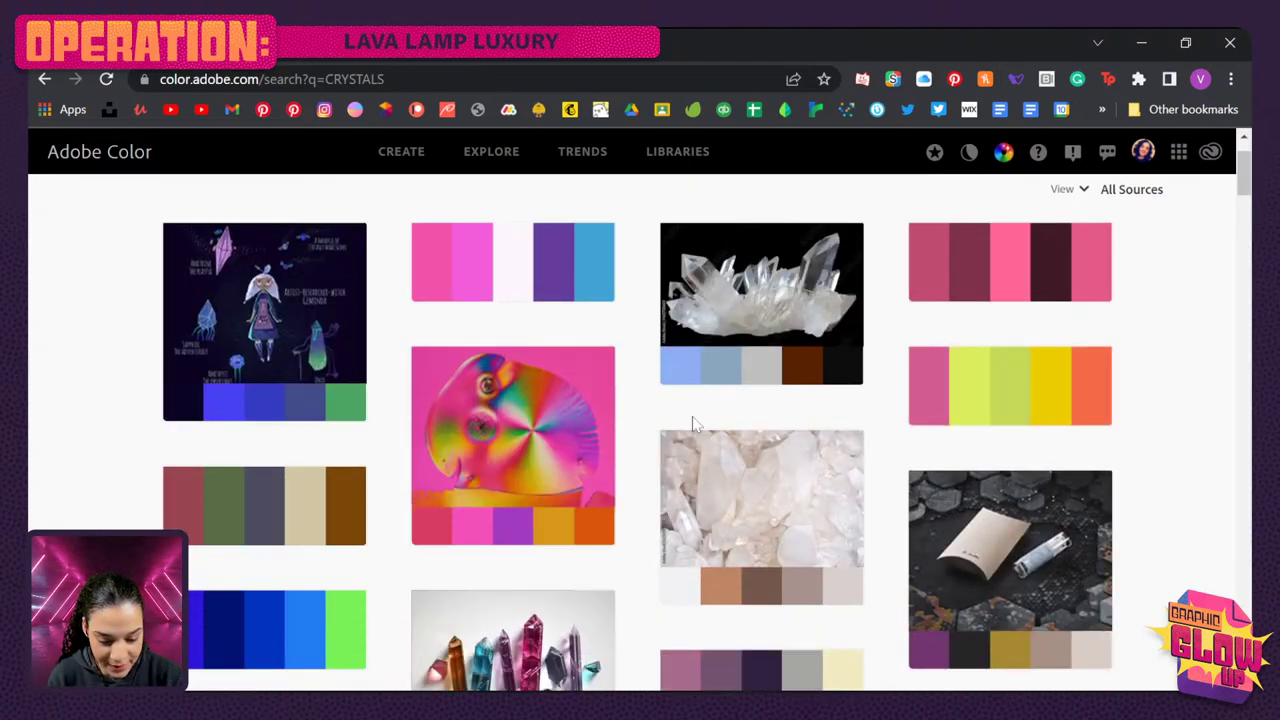
scroll(694, 424, "down", 5)
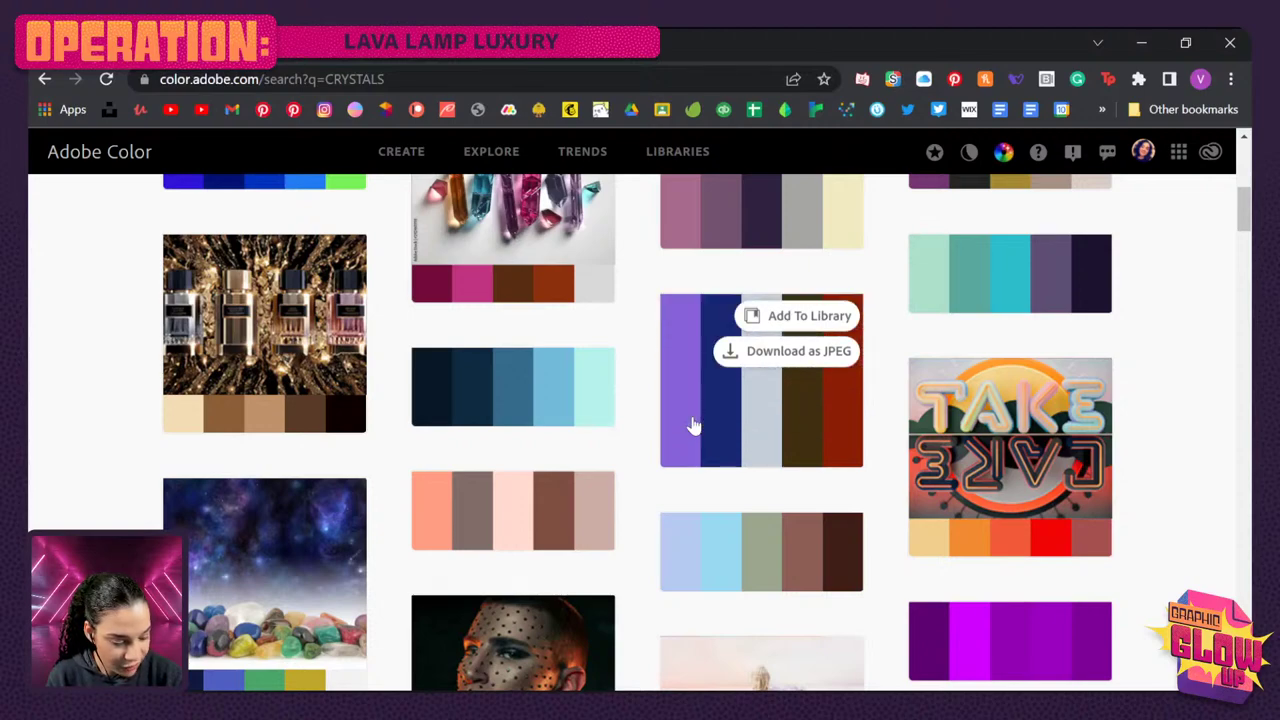
scroll(512, 405, "down", 7)
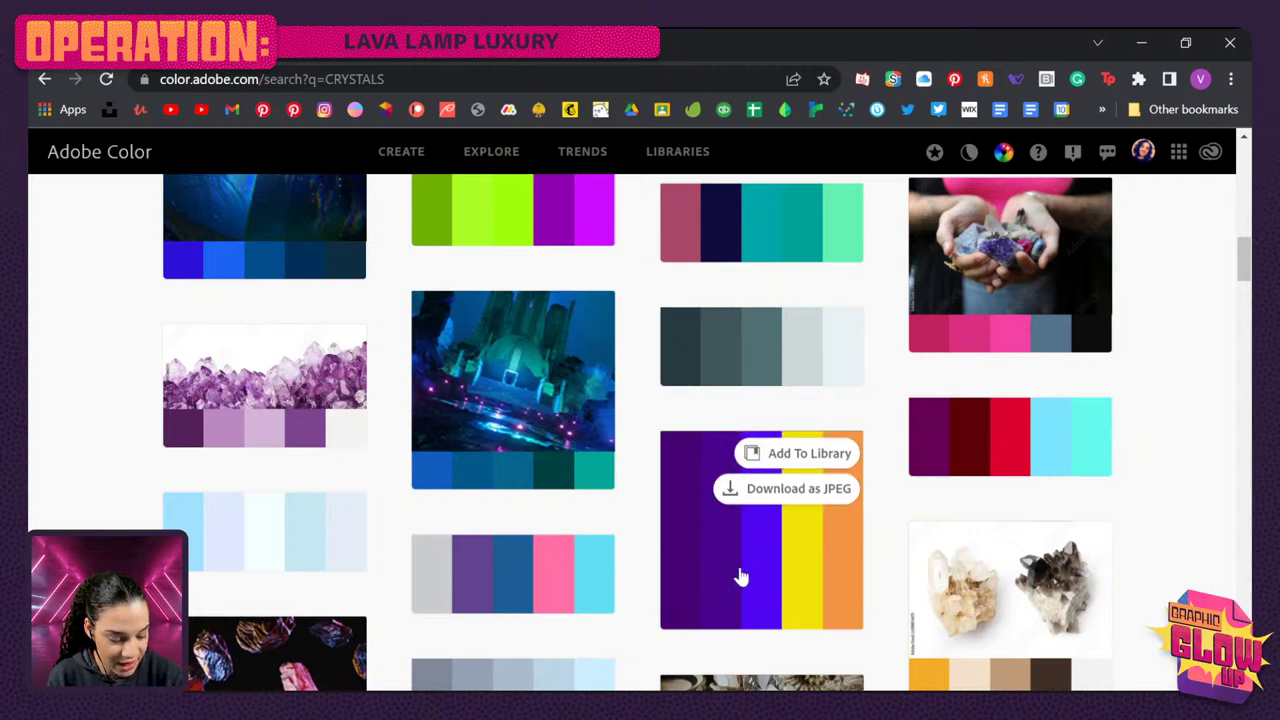
left_click(845, 455)
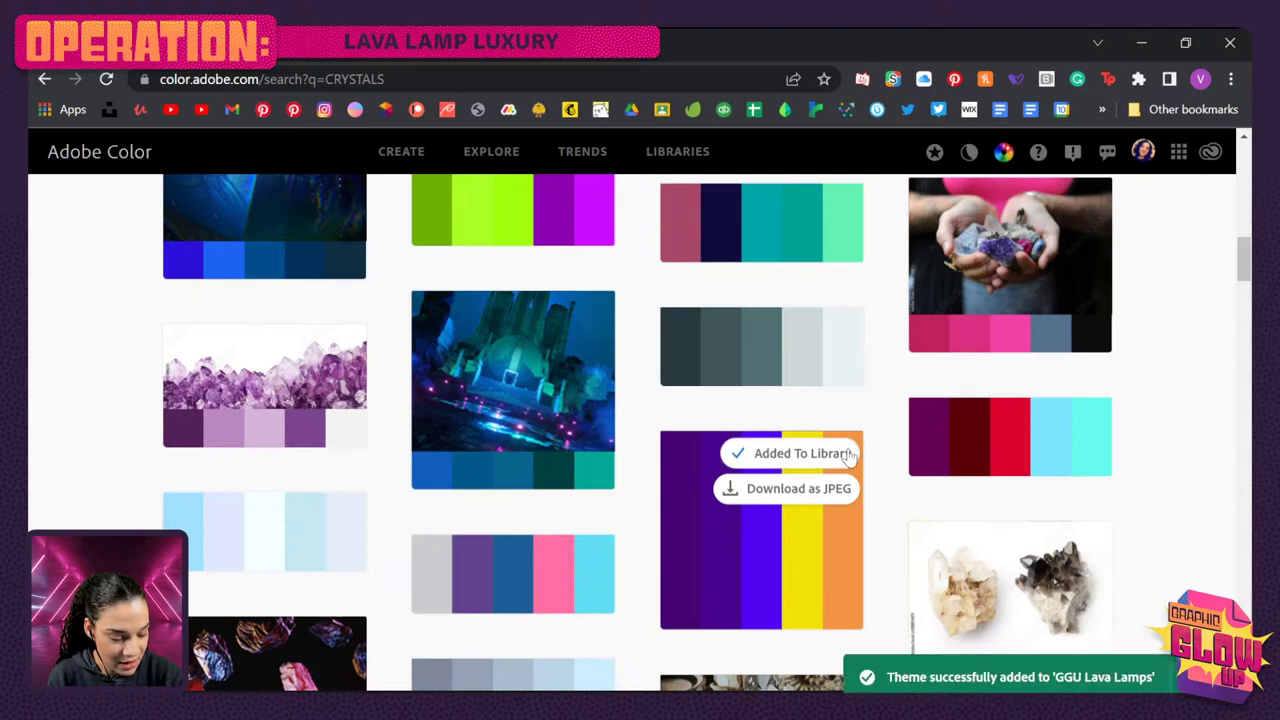
- Look through more crystal palettes, then return to Lava sketches.psd in Photoshop
scroll(855, 457, "down", 2)
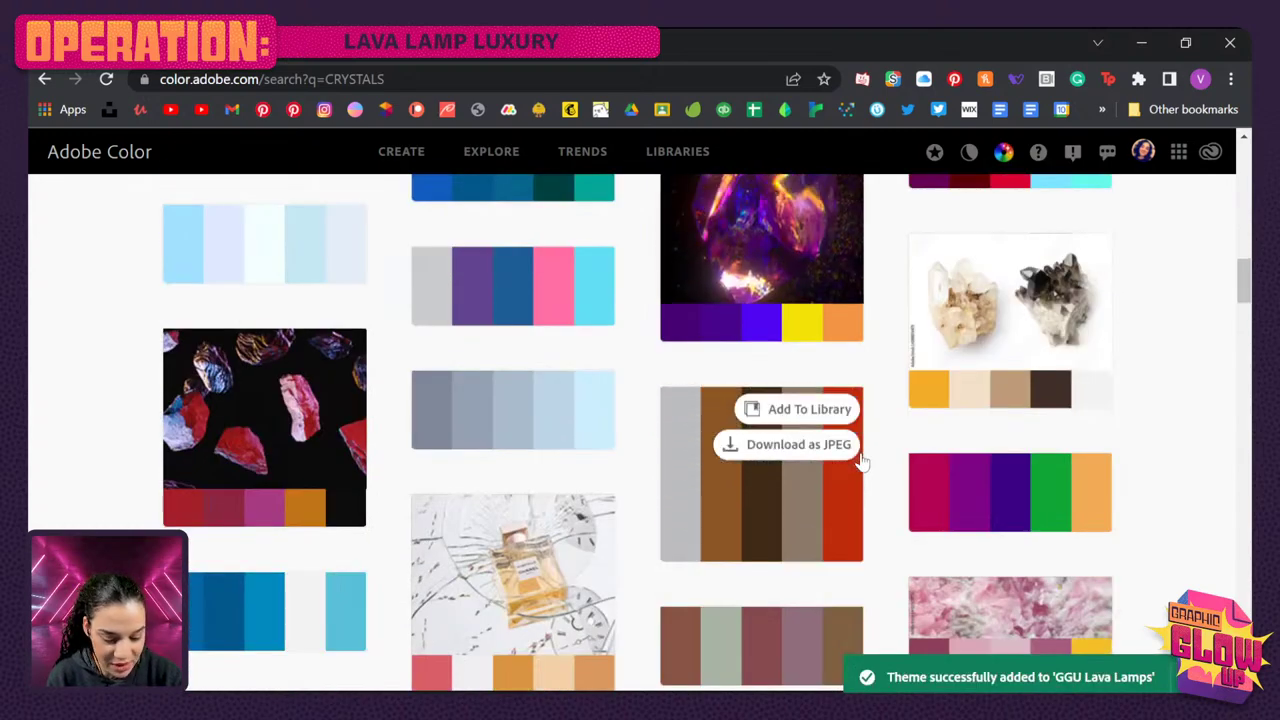
scroll(860, 460, "down", 2)
scroll(860, 462, "down", 4)
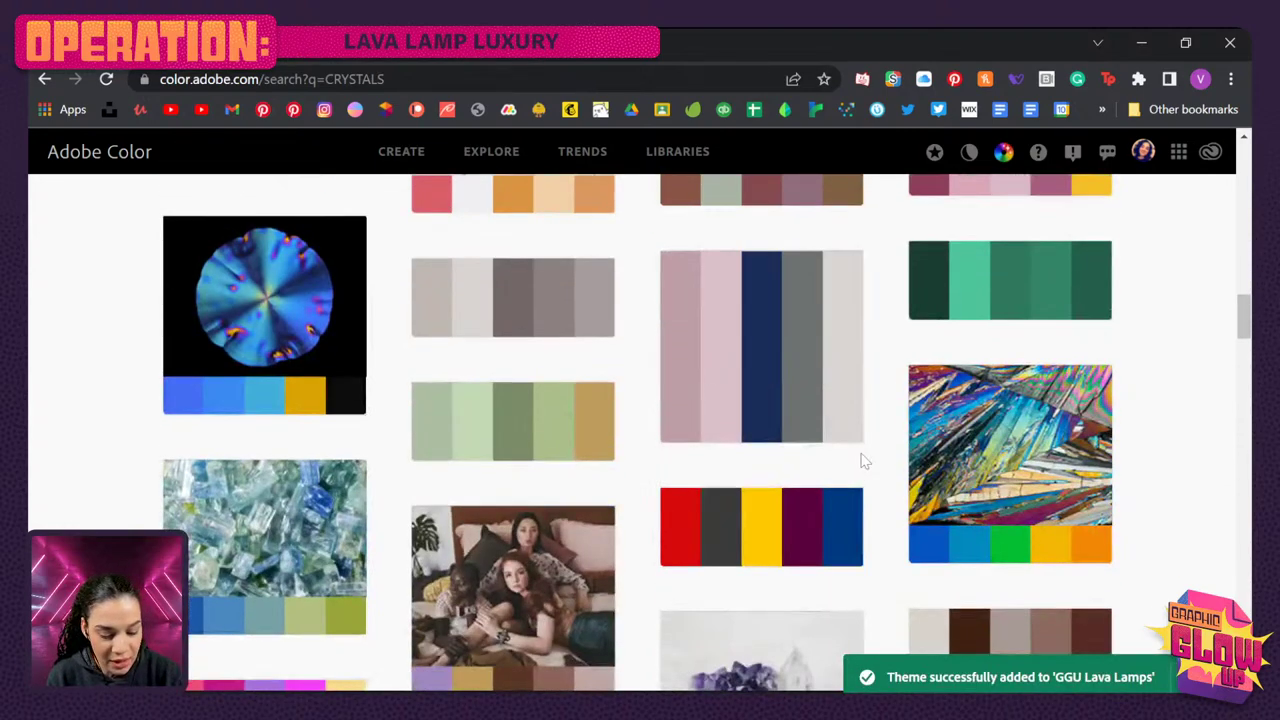
scroll(862, 462, "down", 1)
mouse_move(861, 461)
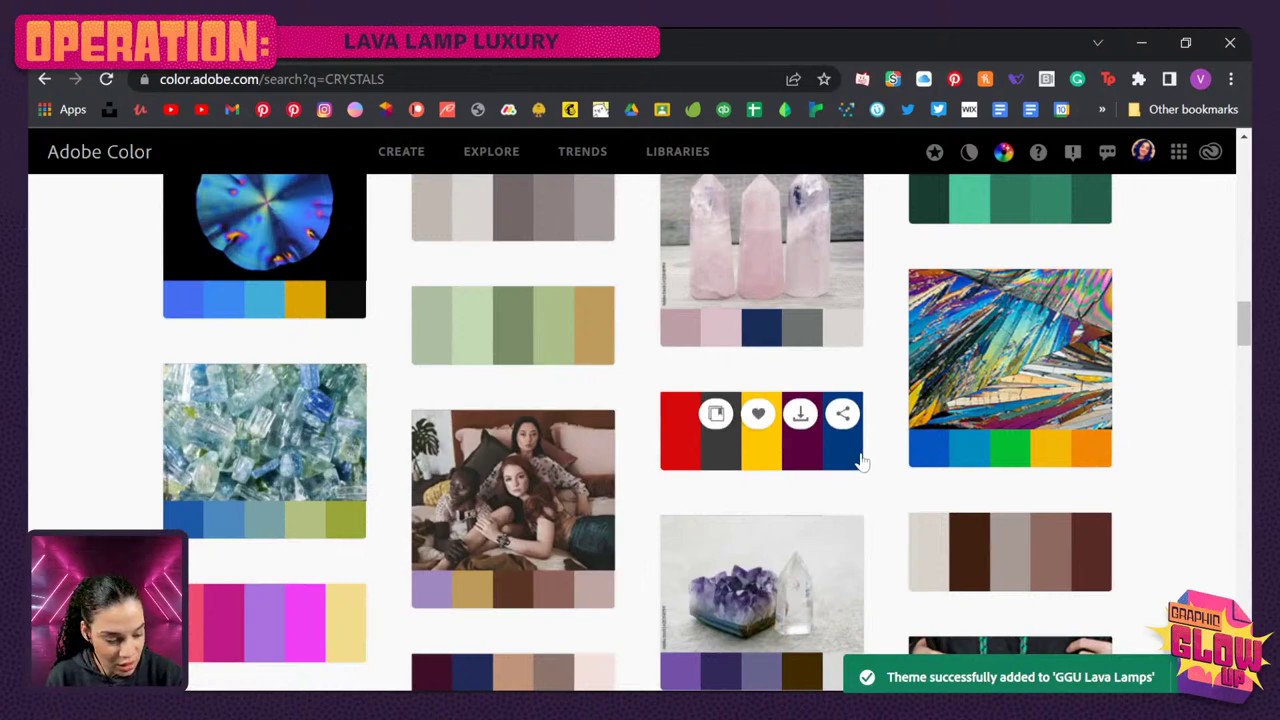
scroll(861, 461, "down", 7)
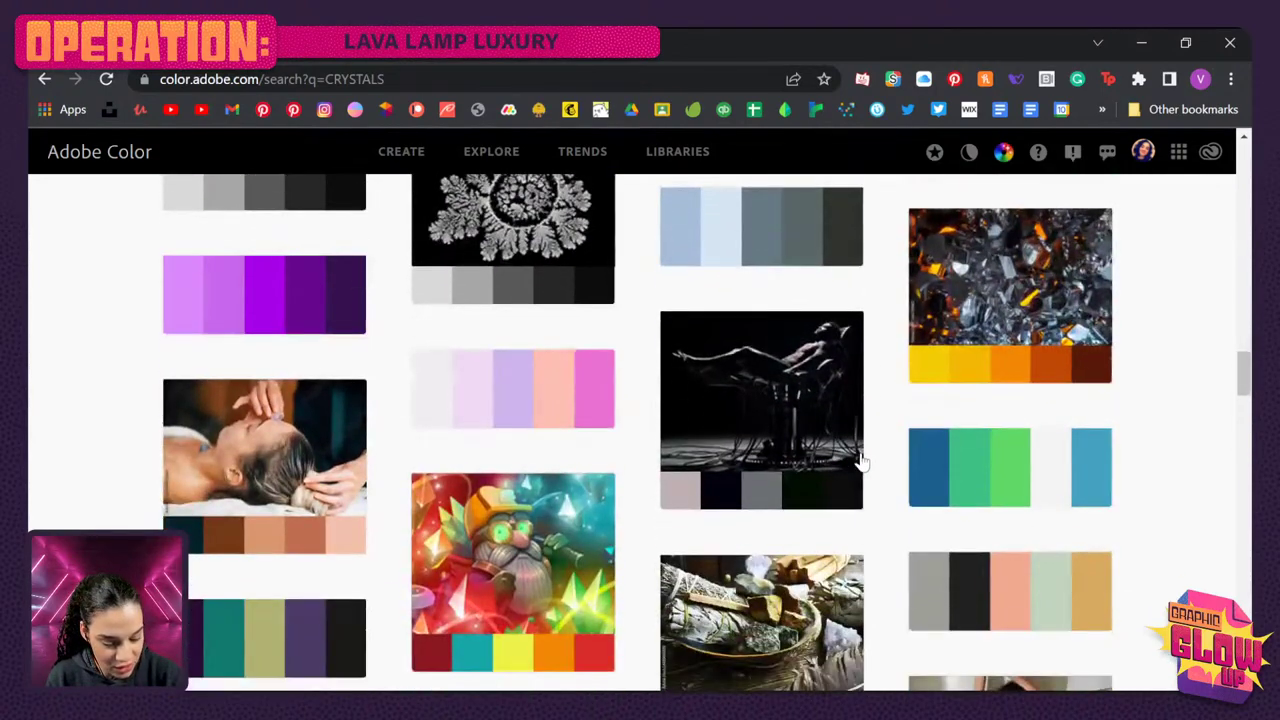
scroll(861, 461, "down", 2)
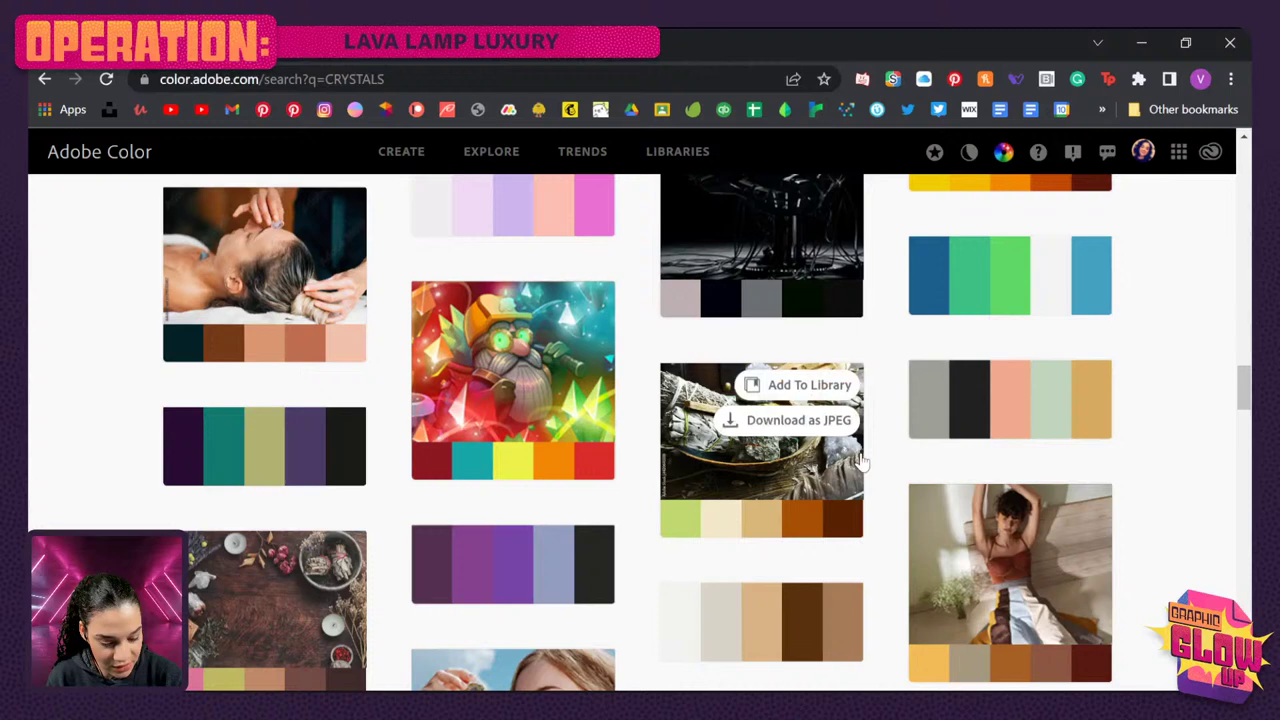
mouse_move(590, 420)
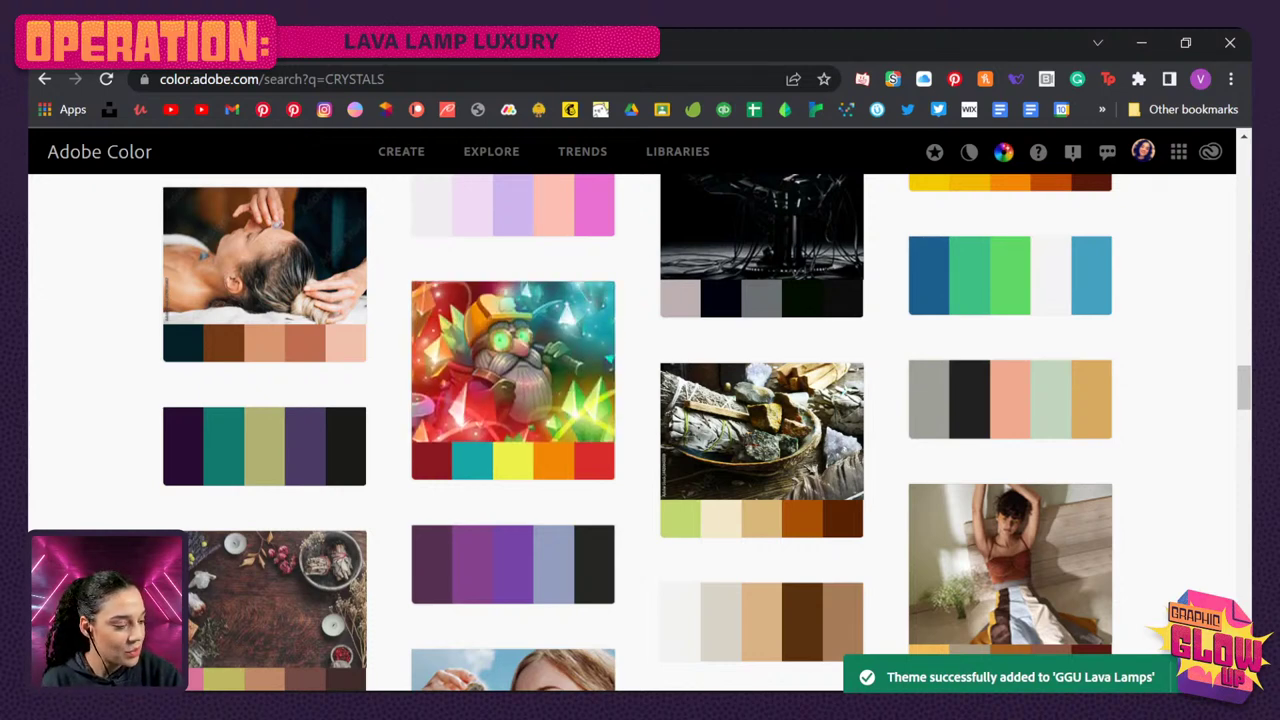
key("alt+Tab")
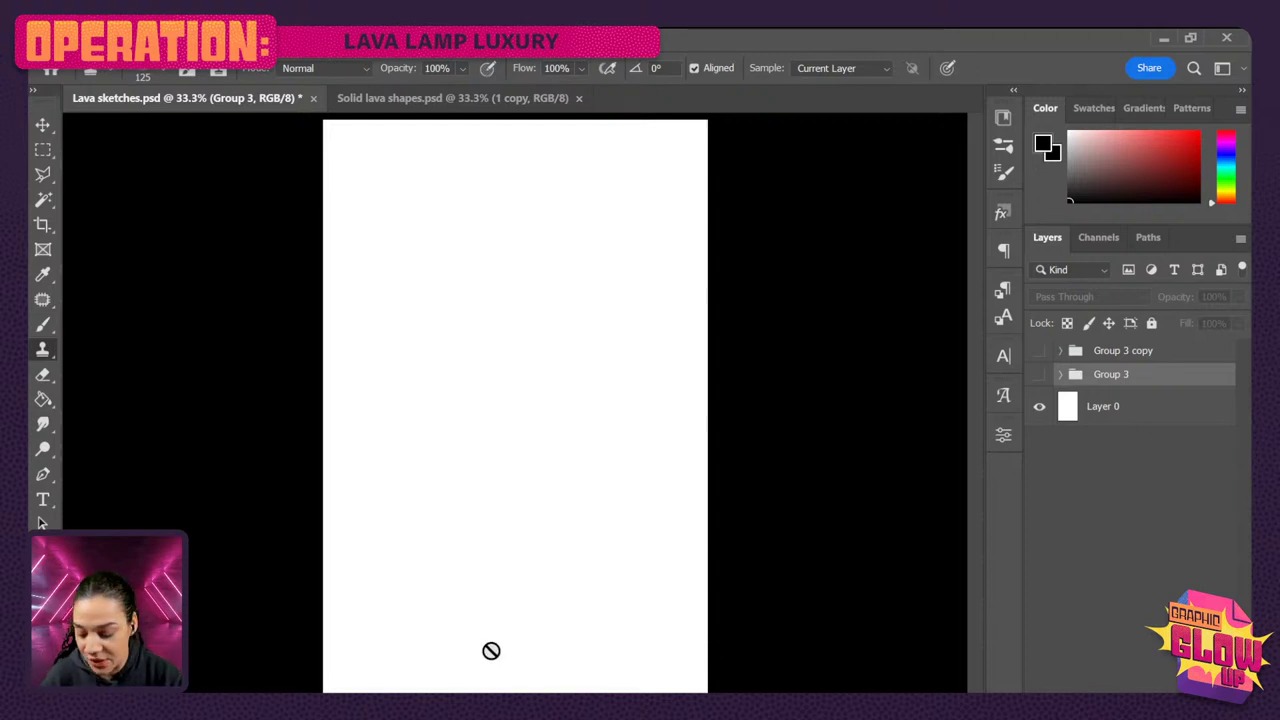
- With Group 3 copy selected and the view at 50%, add blank Layer 19 on top
left_click(1160, 352)
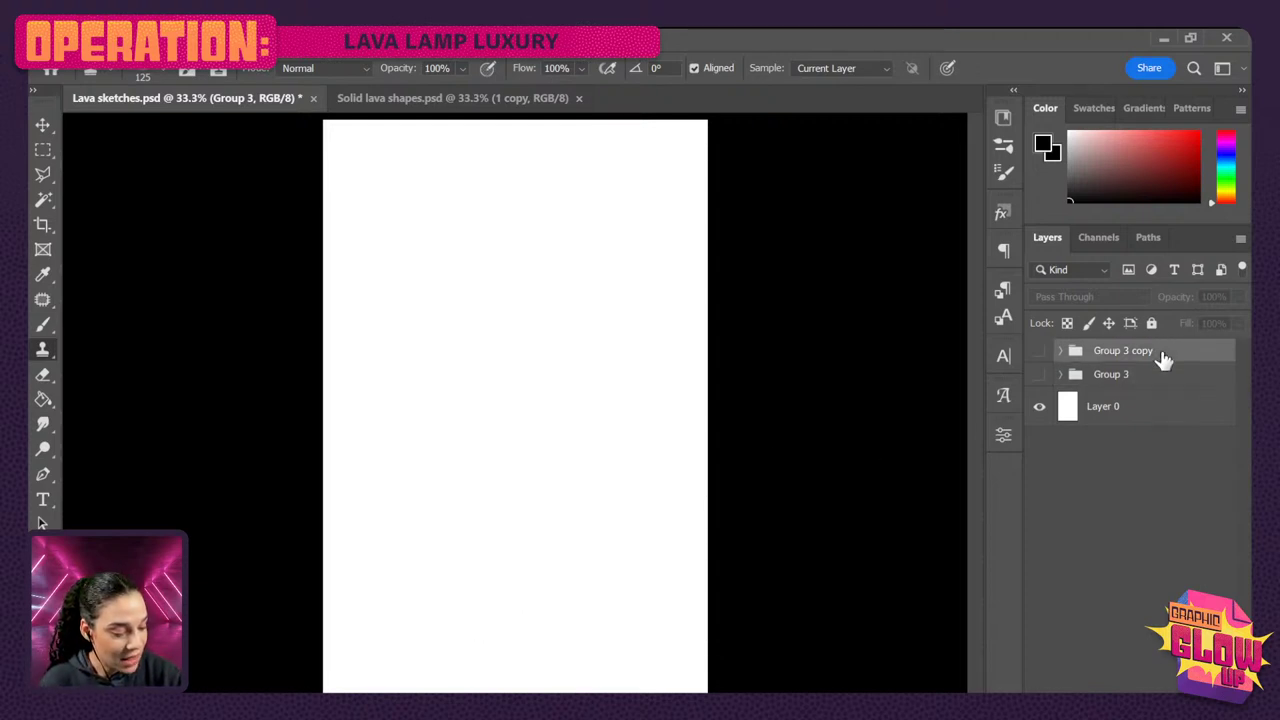
key("ctrl+plus")
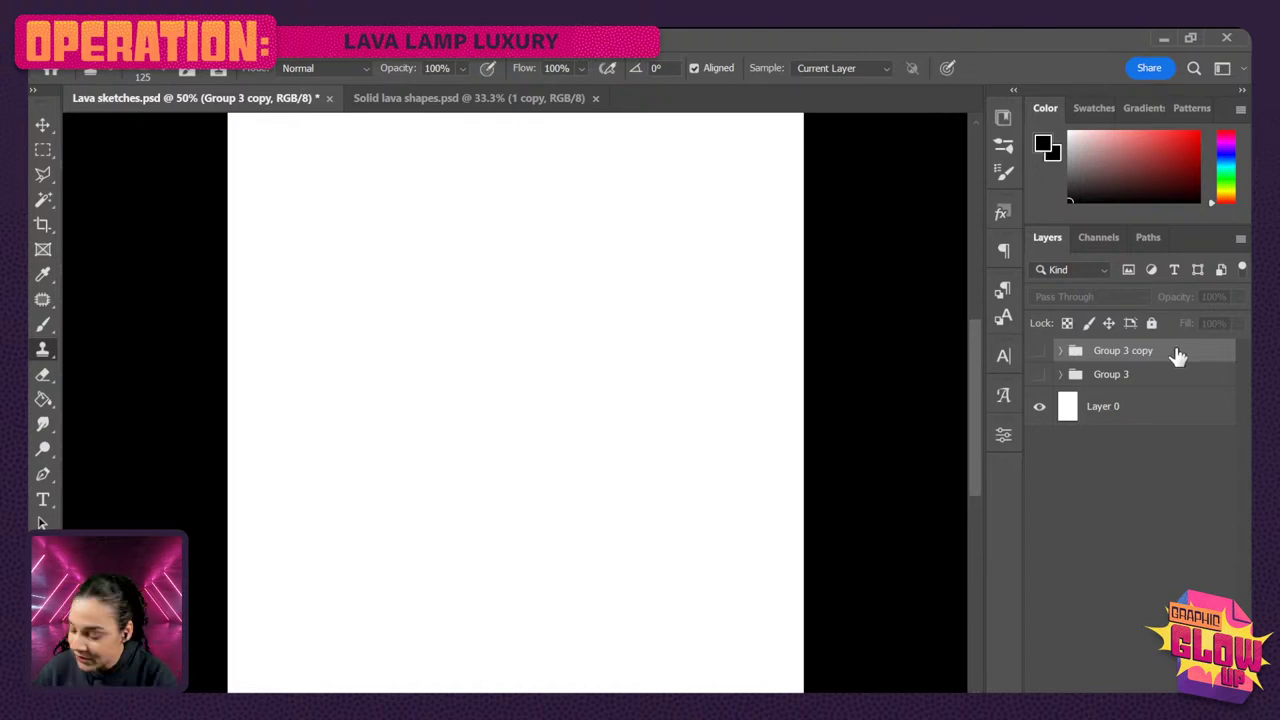
key("ctrl+shift+n")
key("Return")
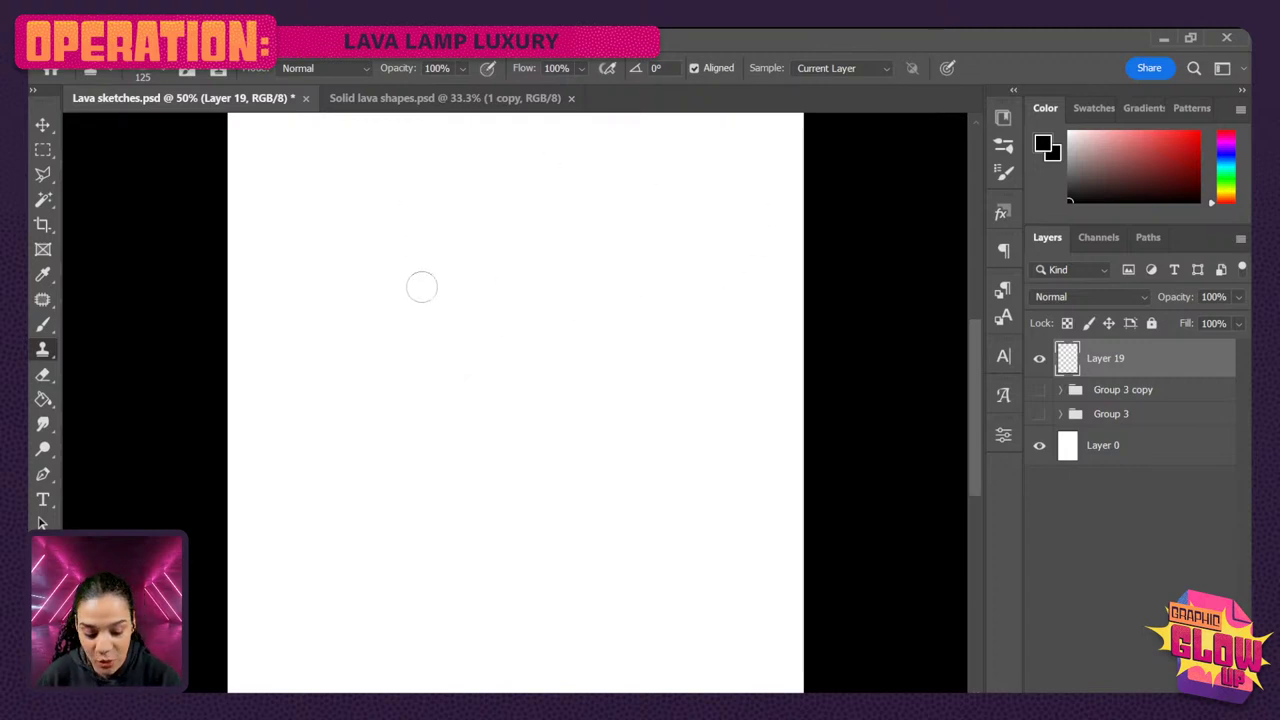
- With a 45 px black brush, draw the lamp's straight top edge and long sides
key("b")
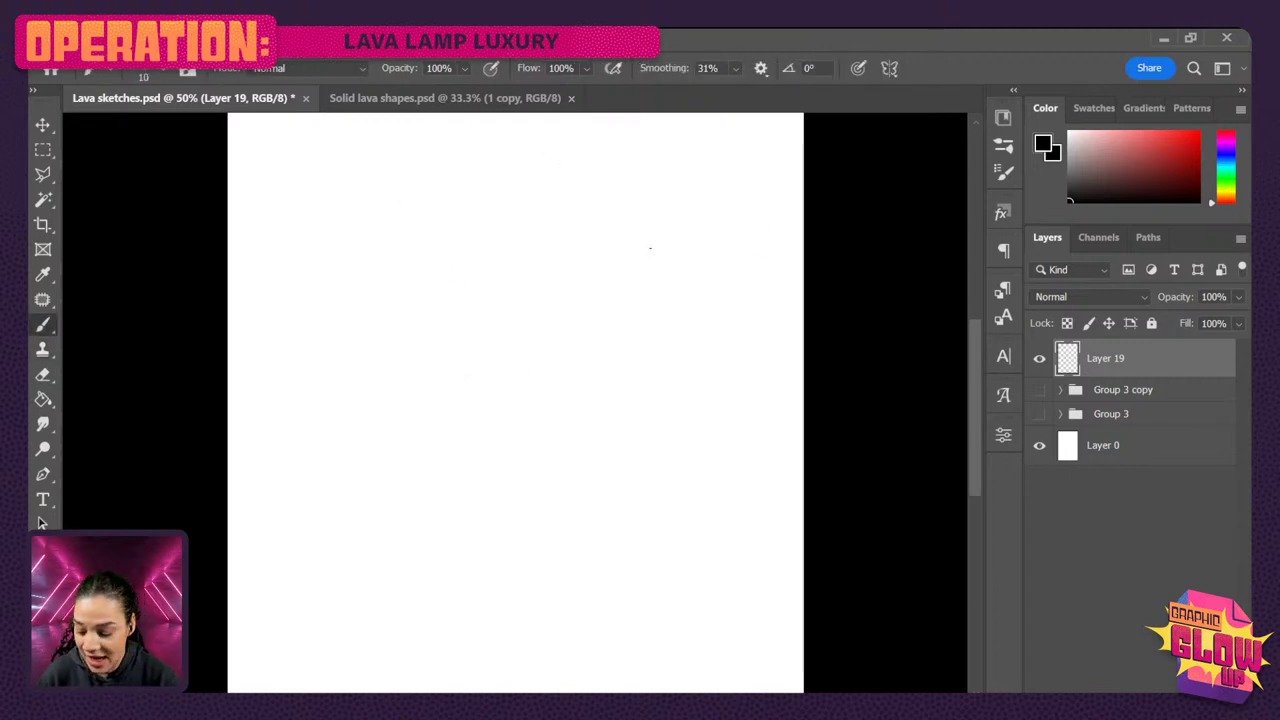
key("bracketright")
key("bracketright")
key("bracketright")
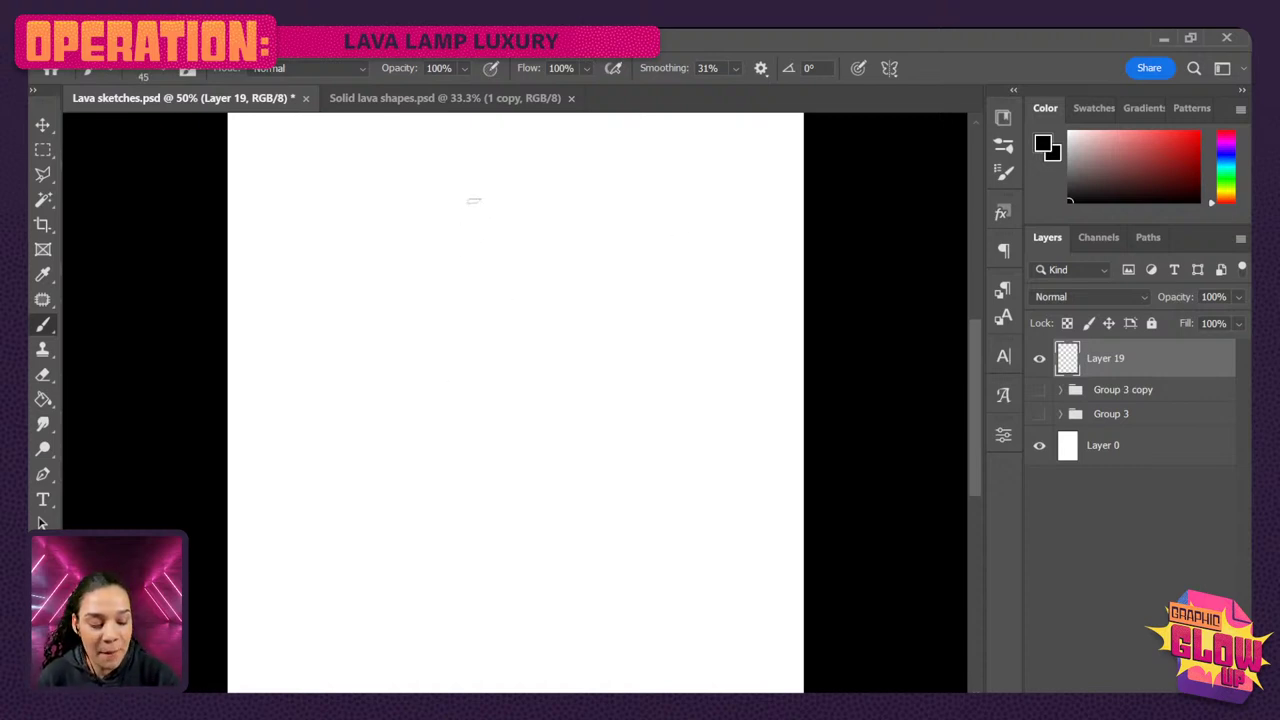
left_click_drag(444, 181, 551, 164)
key("ctrl+z")
left_click_drag(434, 181, 566, 181)
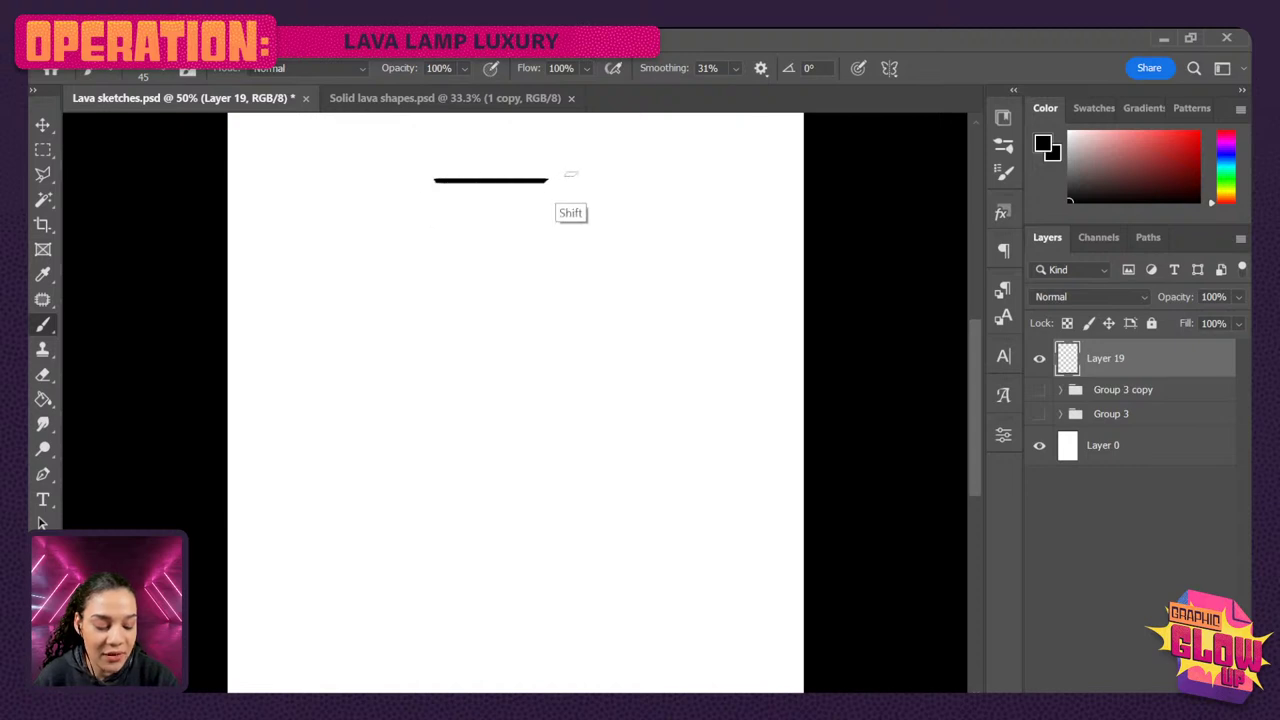
left_click_drag(434, 182, 336, 545)
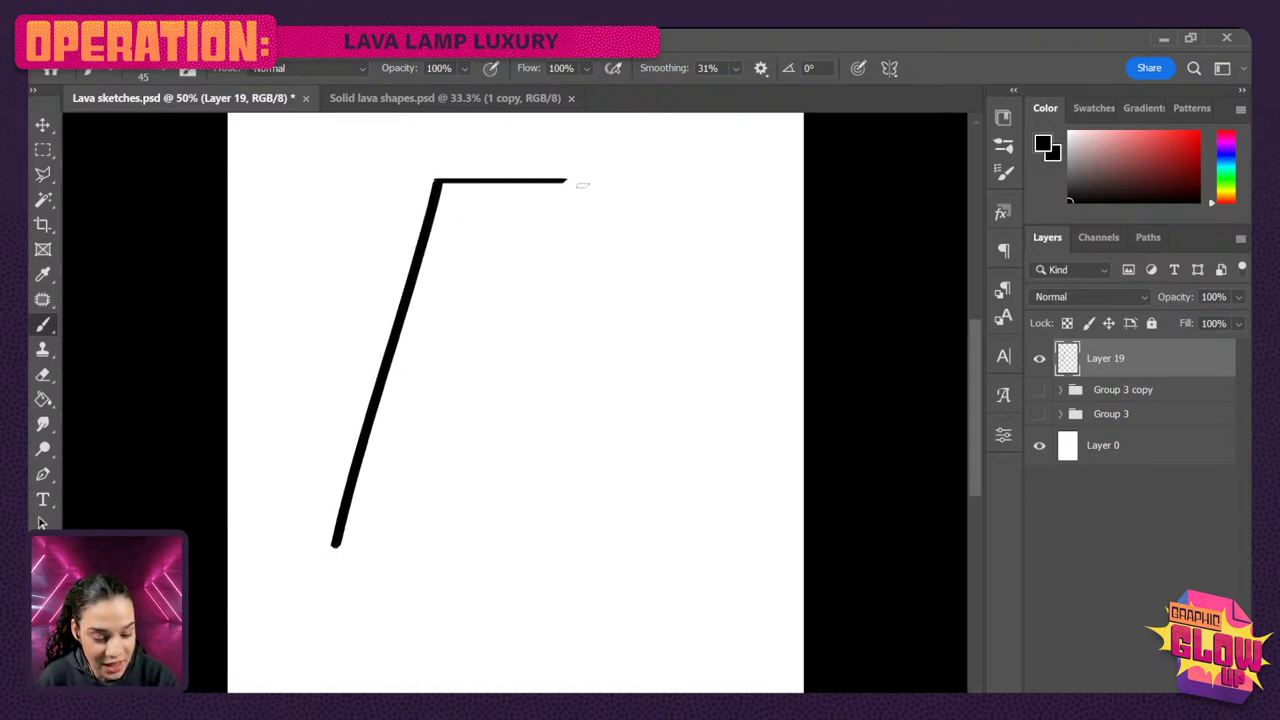
left_click_drag(568, 181, 666, 557)
mouse_move(332, 545)
left_mouse_down()
mouse_move(500, 596)
mouse_move(670, 548)
mouse_move(663, 408)
left_mouse_up()
- Draw the lamp's lower section and its base
left_click_drag(318, 398, 400, 545)
mouse_move(652, 411)
left_mouse_down()
mouse_move(633, 480)
mouse_move(585, 555)
left_mouse_up()
mouse_move(400, 556)
left_mouse_down()
mouse_move(587, 555)
mouse_move(412, 563)
mouse_move(570, 567)
mouse_move(588, 552)
left_mouse_up()
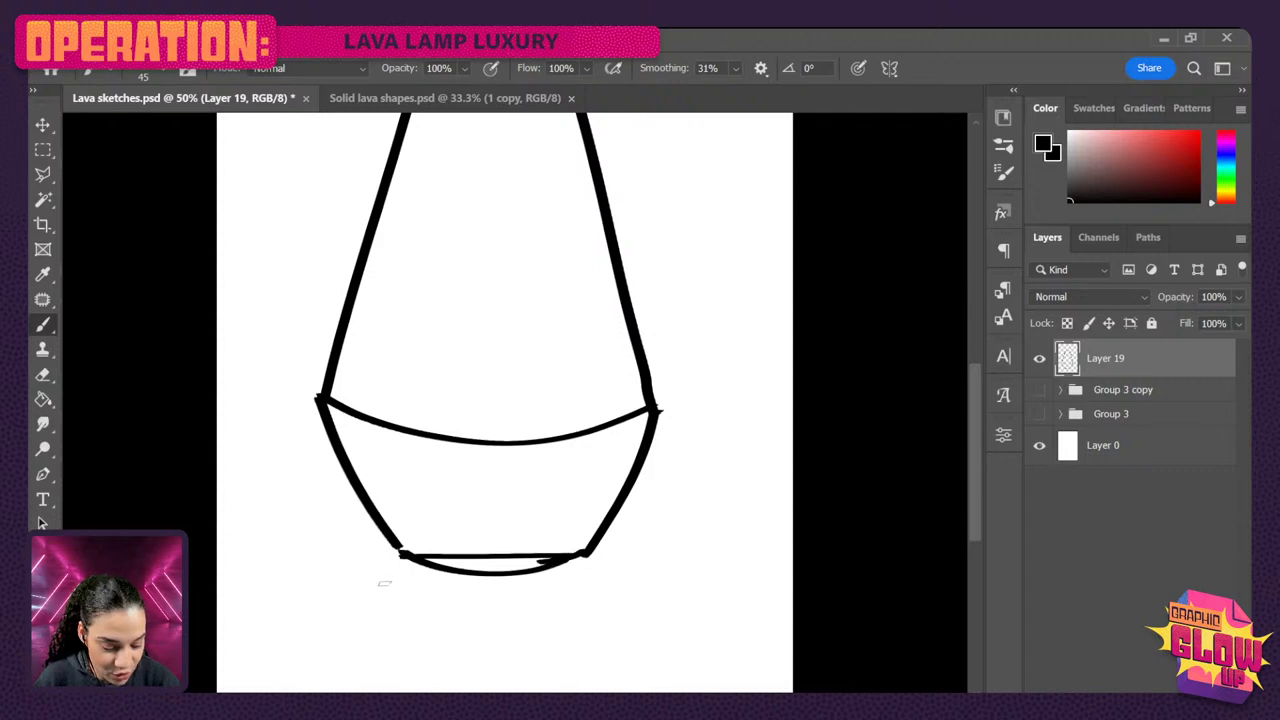
mouse_move(400, 560)
left_mouse_down()
mouse_move(375, 608)
mouse_move(542, 636)
left_mouse_up()
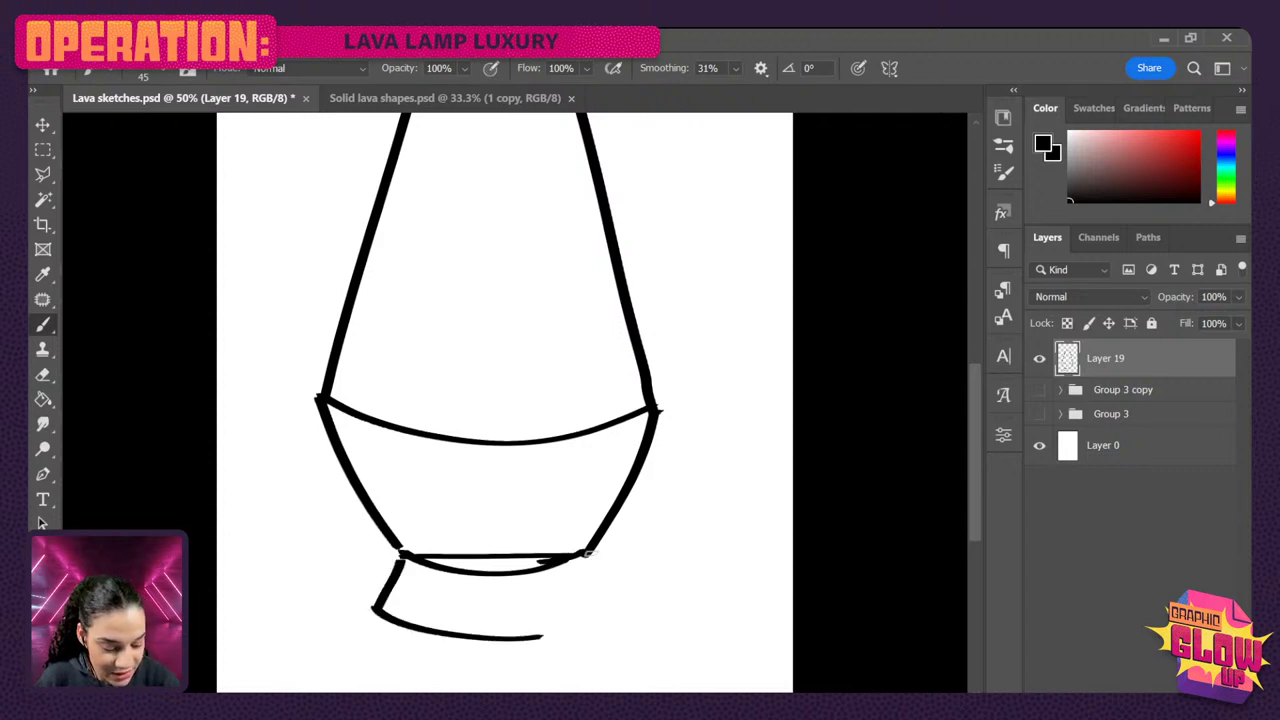
mouse_move(588, 556)
left_mouse_down()
mouse_move(614, 596)
mouse_move(541, 639)
left_mouse_up()
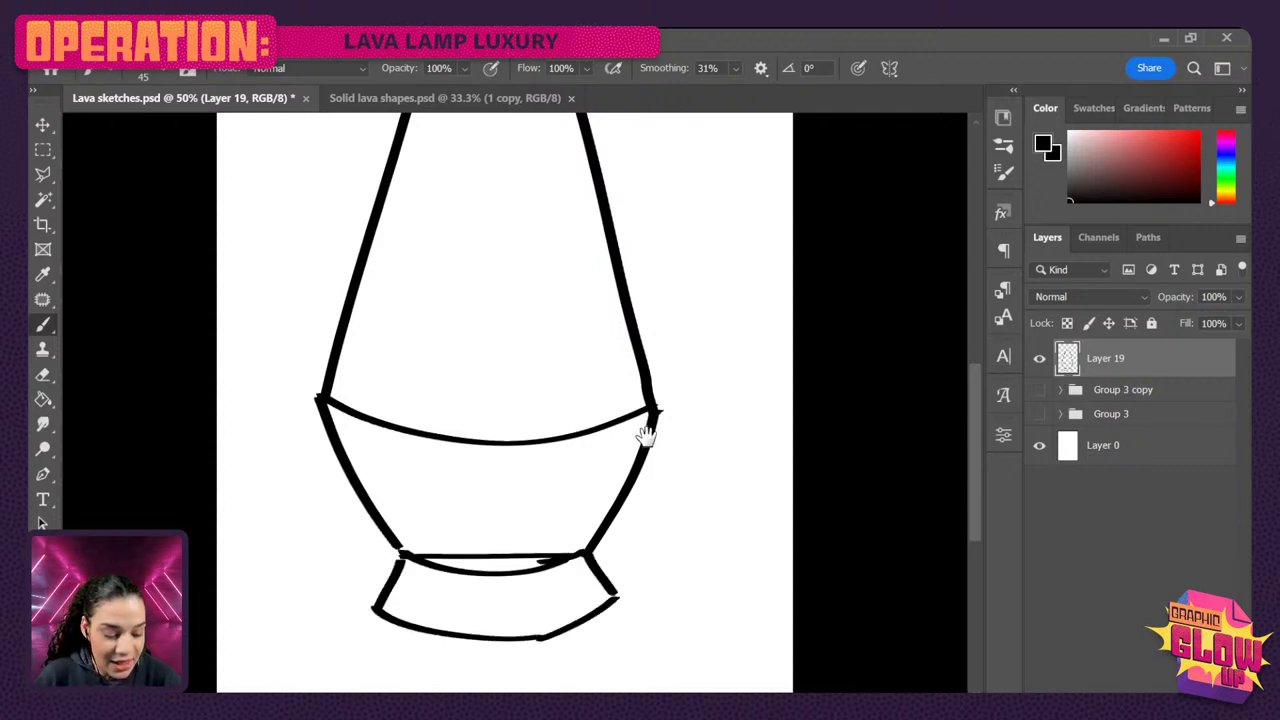
- Add a slanted cap line above the lamp top
scroll(646, 434, "up", 2)
key("ctrl+minus")
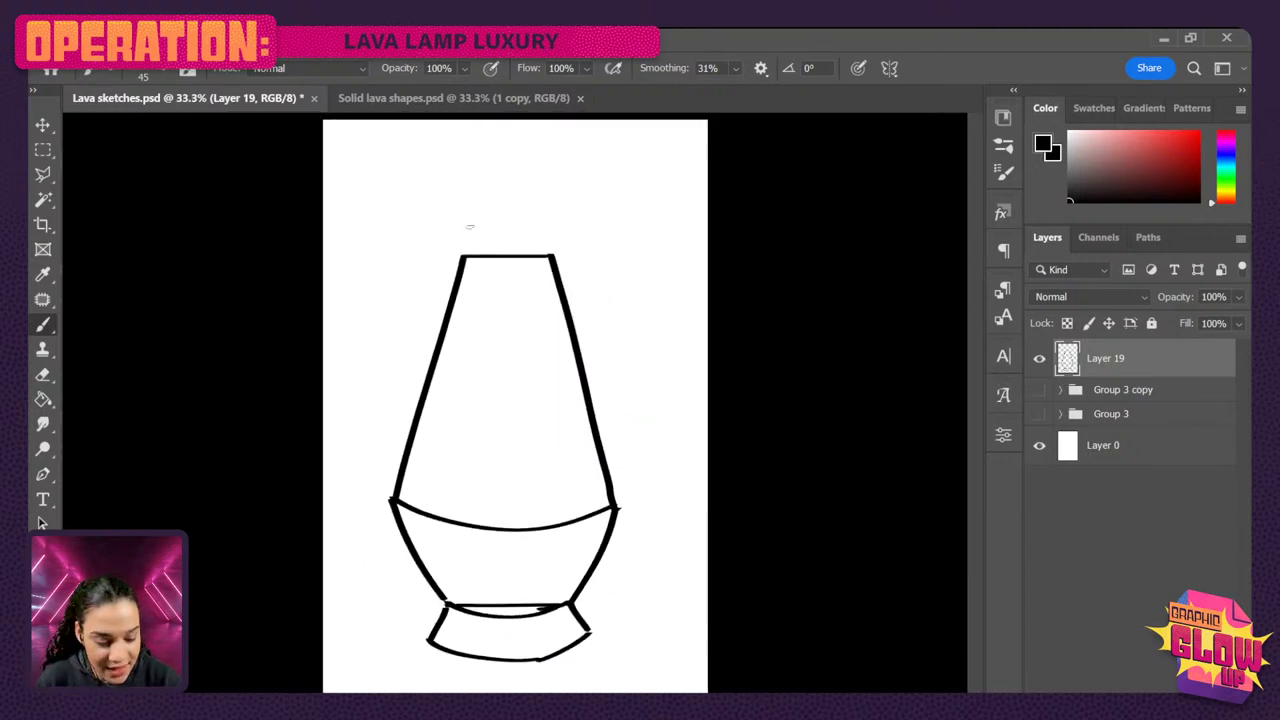
mouse_move(463, 256)
left_mouse_down()
mouse_move(465, 236)
mouse_move(527, 227)
left_mouse_up()
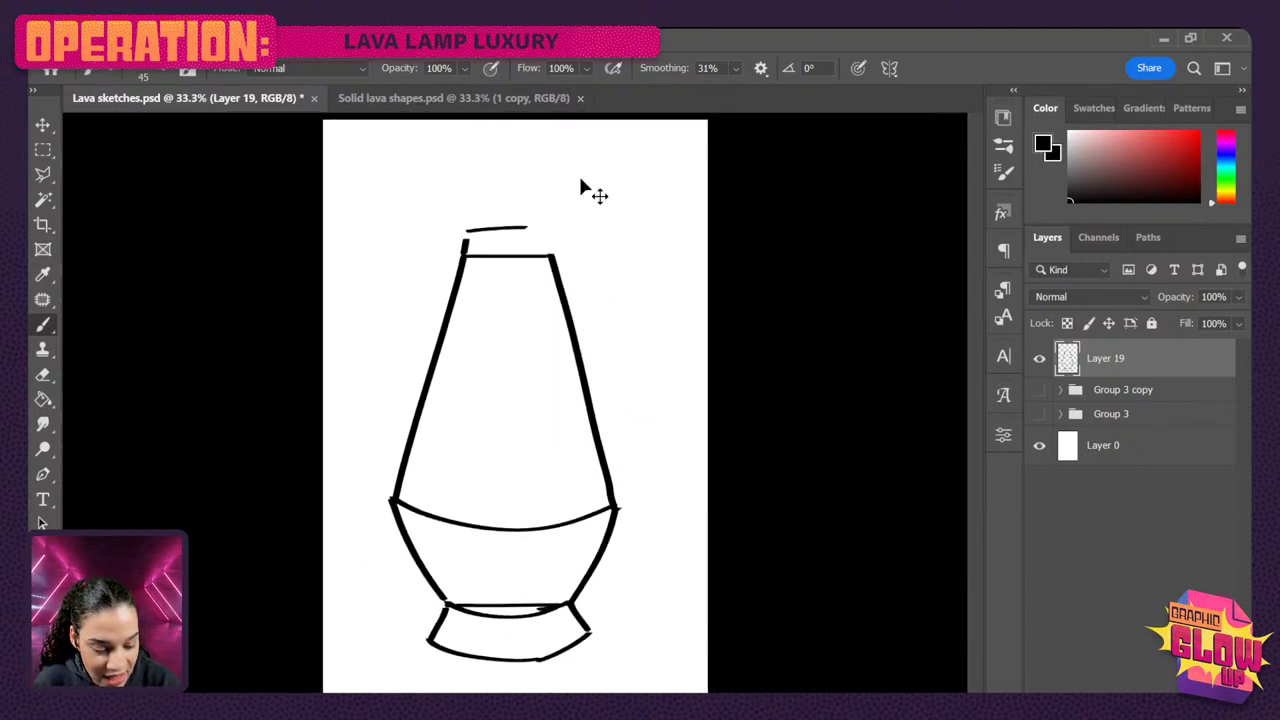
key("ctrl+z")
key("ctrl+z")
mouse_move(463, 256)
left_mouse_down()
mouse_move(476, 222)
mouse_move(534, 215)
mouse_move(550, 254)
left_mouse_up()
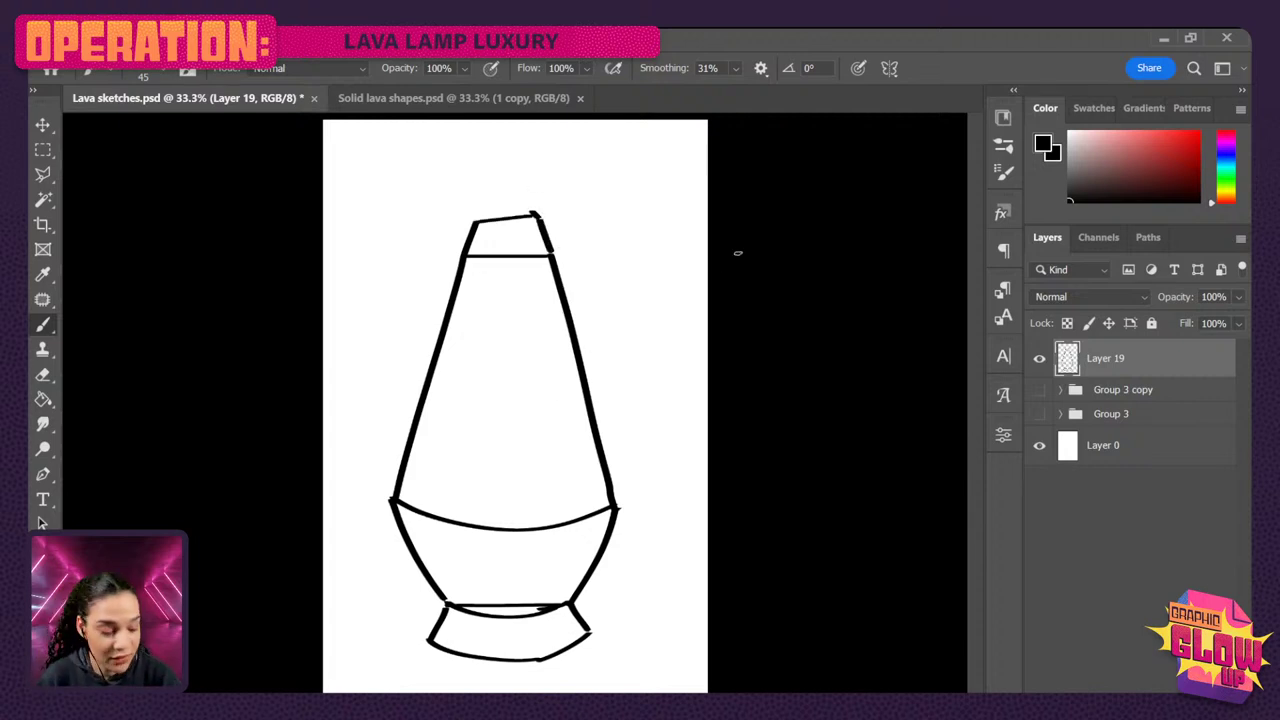
- Stretch the lamp drawing taller and slightly wider, and centre it
key("ctrl+t")
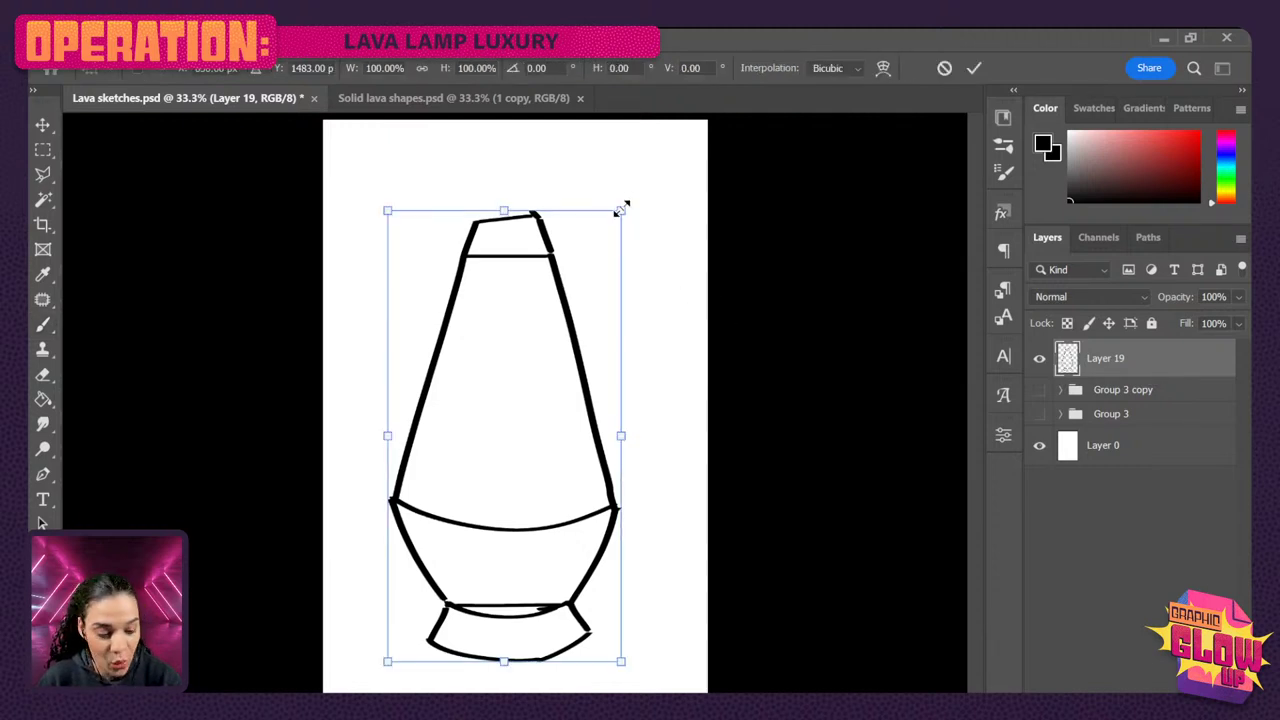
mouse_move(621, 208)
left_mouse_down()
mouse_move(680, 151)
mouse_move(663, 143)
mouse_move(637, 157)
mouse_move(623, 141)
left_mouse_up()
left_click_drag(545, 325, 558, 321)
key("Return")
- Thicken both halves of the lamp's middle curve at 50% zoom
key("b")
key("ctrl+plus")
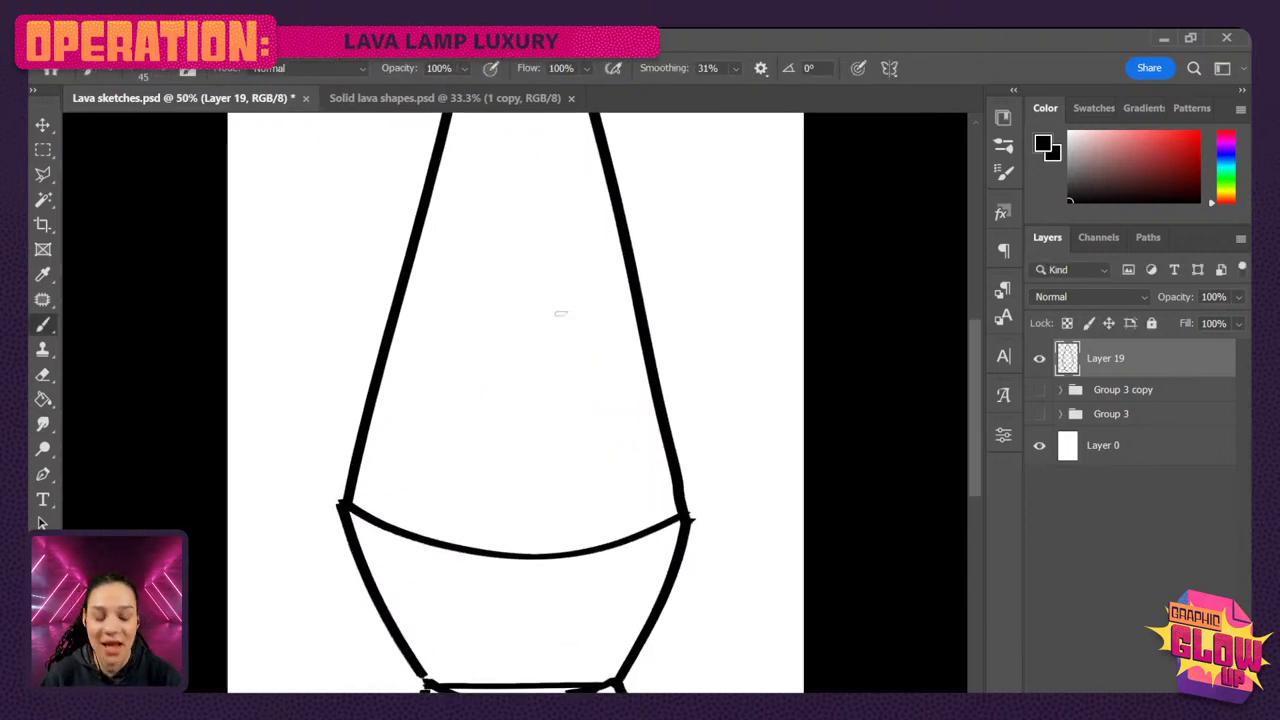
left_click_drag(683, 513, 598, 545)
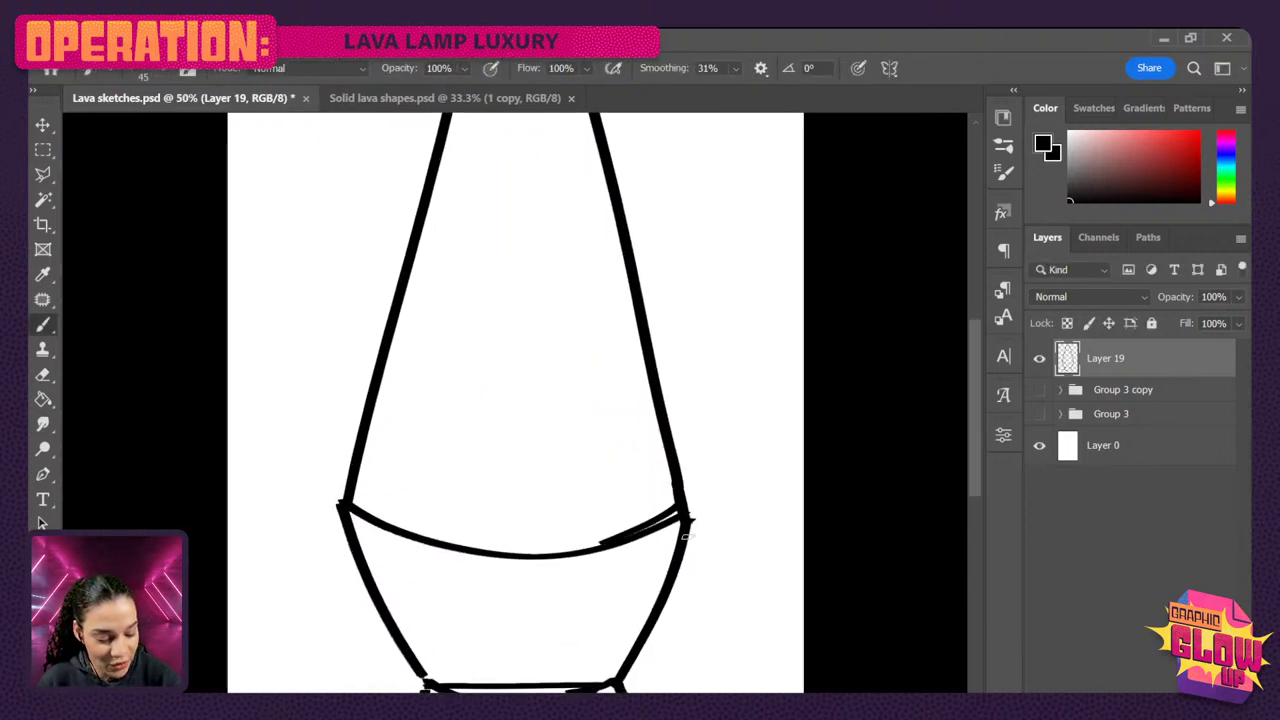
left_click_drag(684, 512, 553, 551)
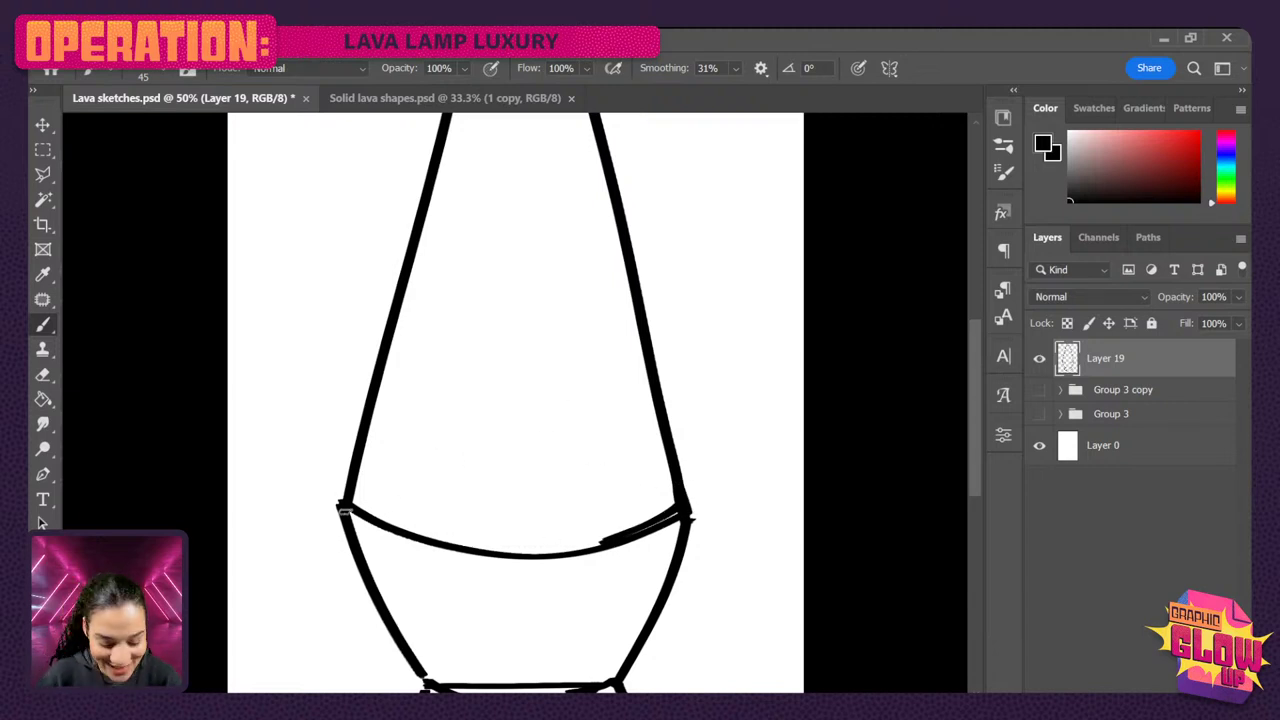
left_click_drag(345, 510, 446, 551)
left_click_drag(697, 451, 674, 531)
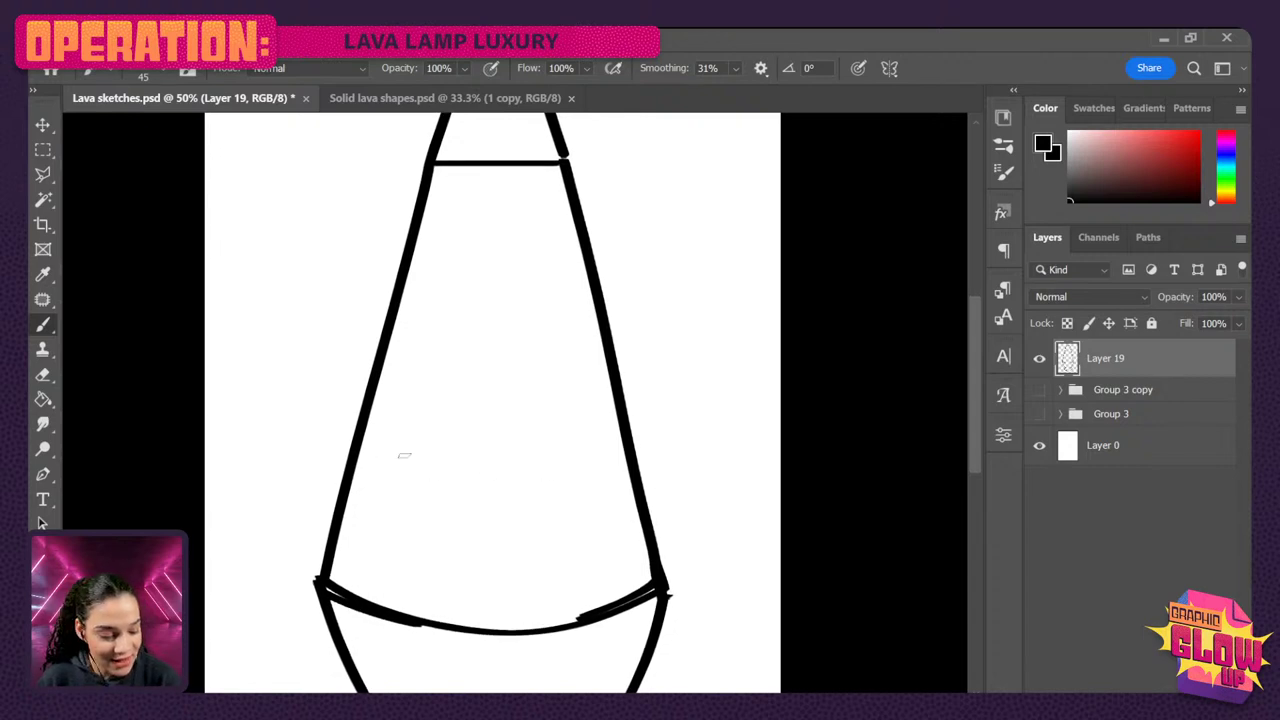
- Add an empty Layer 20 and shrink the brush to 30 px
key("ctrl+shift+n")
key("Return")
key("bracketleft")
key("bracketleft")
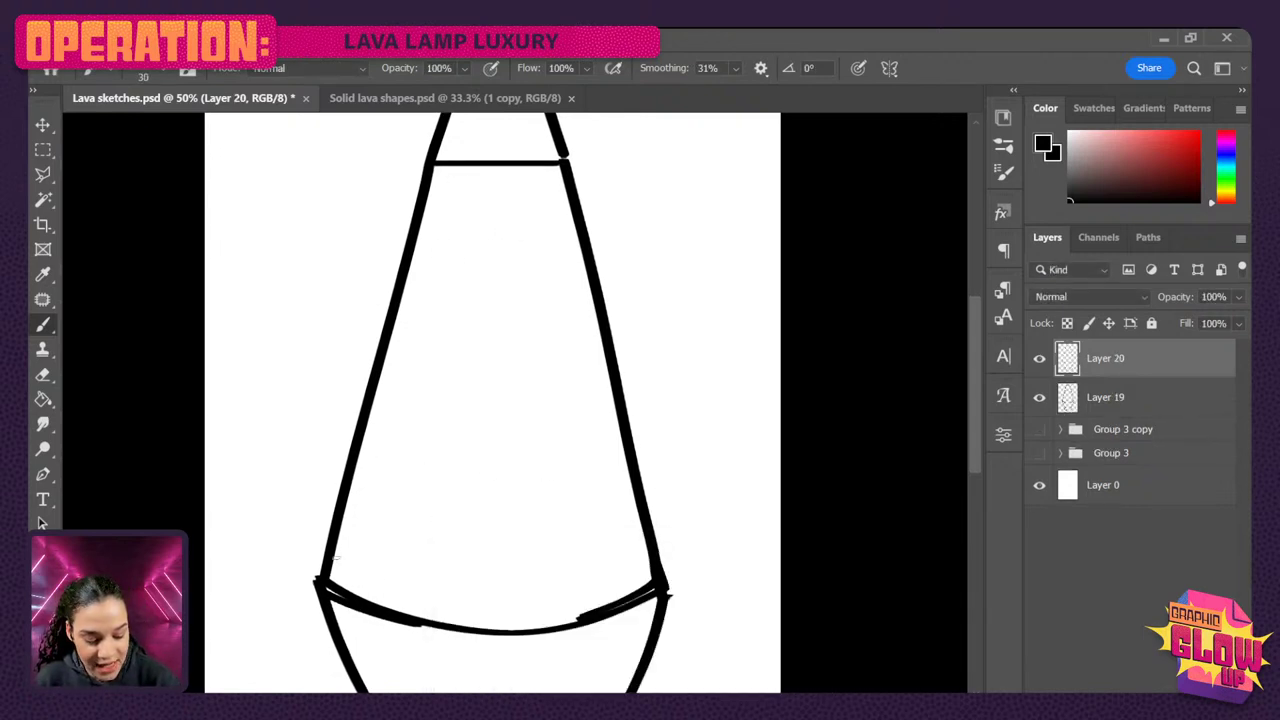
- Draw the wavy lava pool surface, a small oval blob and a long looping blob
mouse_move(336, 545)
left_mouse_down()
mouse_move(432, 502)
mouse_move(652, 578)
left_mouse_up()
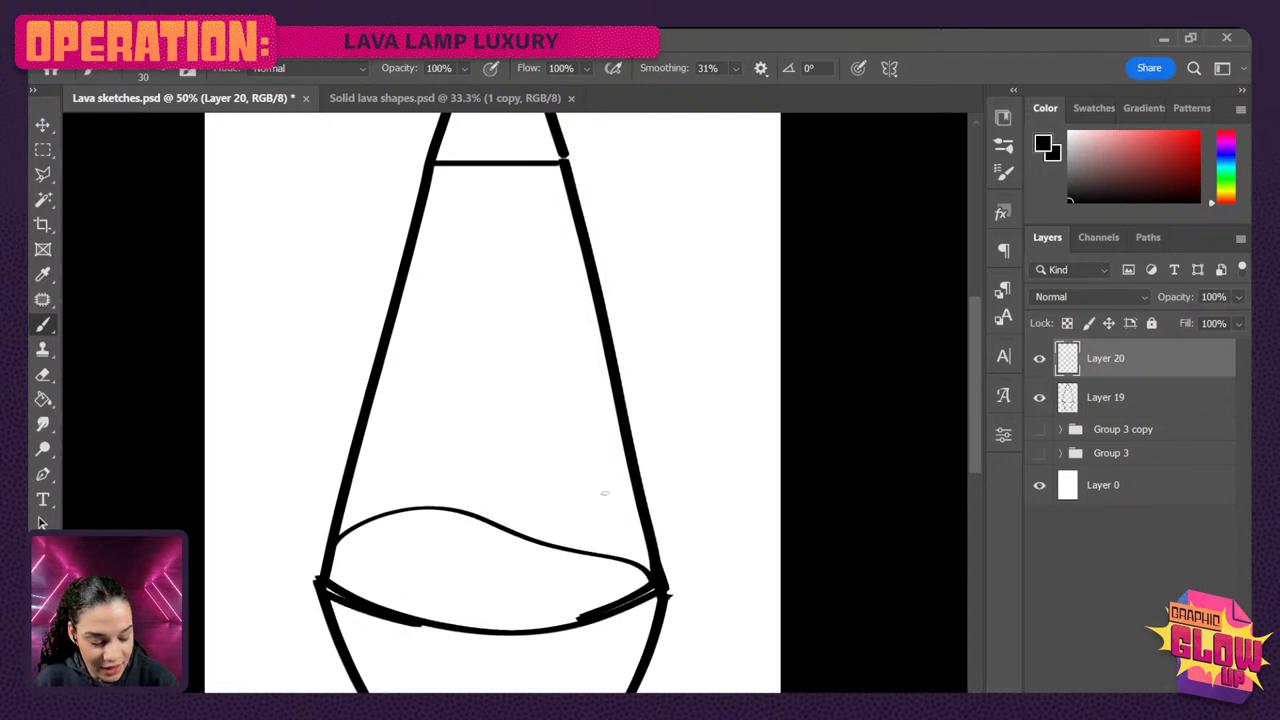
mouse_move(604, 493)
left_mouse_down()
mouse_move(572, 526)
mouse_move(617, 512)
mouse_move(603, 494)
left_mouse_up()
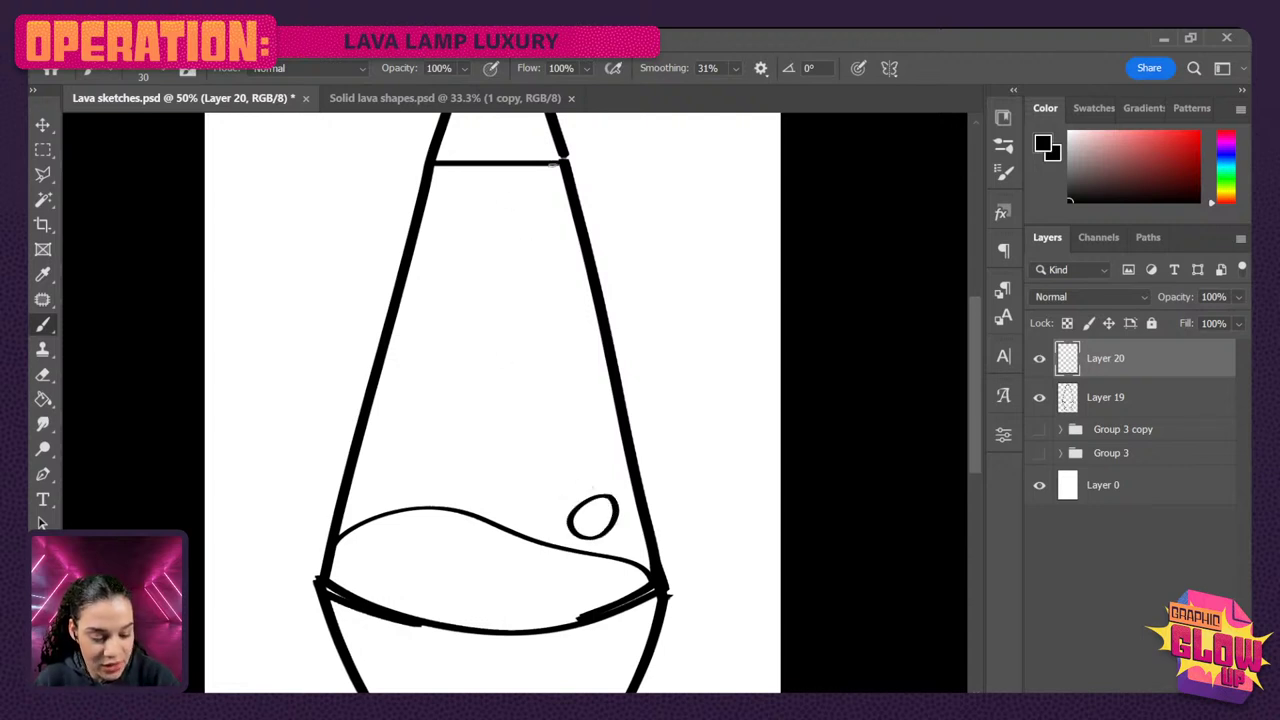
mouse_move(451, 196)
left_mouse_down()
mouse_move(427, 239)
mouse_move(436, 246)
mouse_move(494, 214)
mouse_move(486, 190)
mouse_move(465, 188)
mouse_move(462, 234)
mouse_move(493, 205)
mouse_move(480, 196)
mouse_move(491, 208)
mouse_move(466, 226)
left_mouse_up()
key("ctrl+z")
mouse_move(424, 507)
left_mouse_down()
mouse_move(394, 527)
mouse_move(414, 490)
left_mouse_up()
key("ctrl+z")
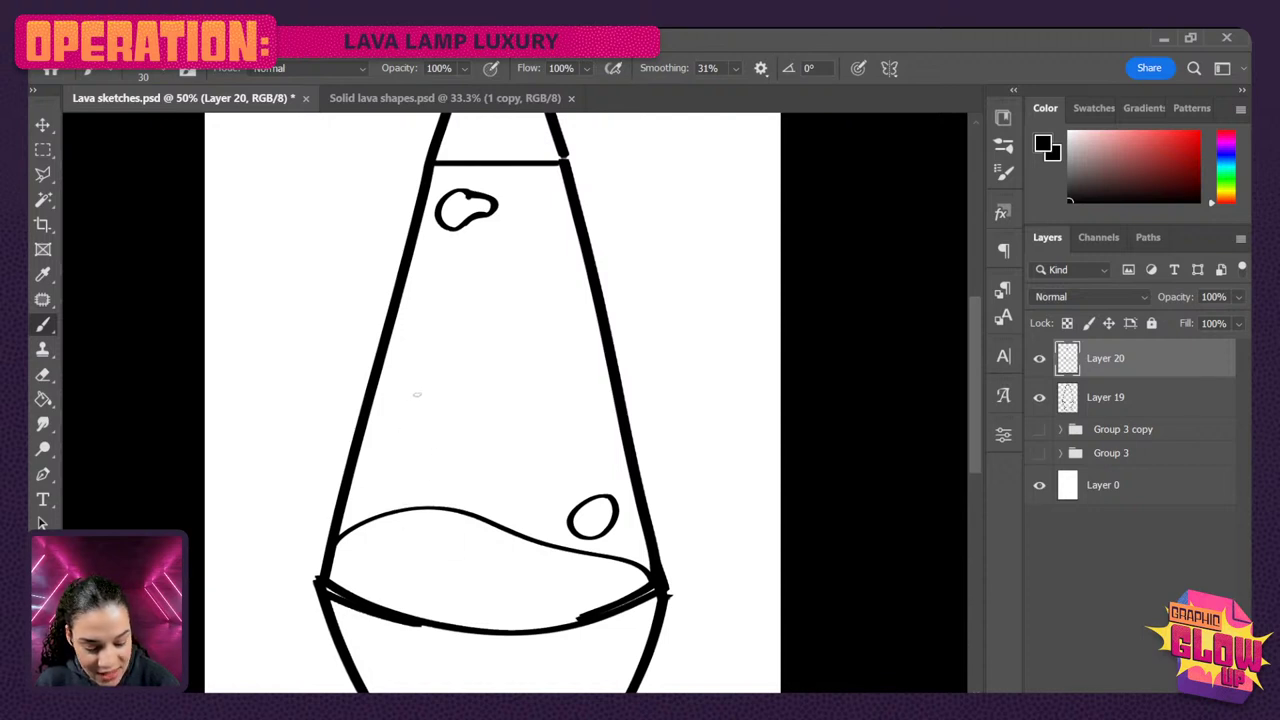
mouse_move(417, 394)
left_mouse_down()
mouse_move(378, 490)
mouse_move(431, 531)
mouse_move(439, 510)
mouse_move(419, 465)
mouse_move(442, 430)
mouse_move(418, 396)
left_mouse_up()
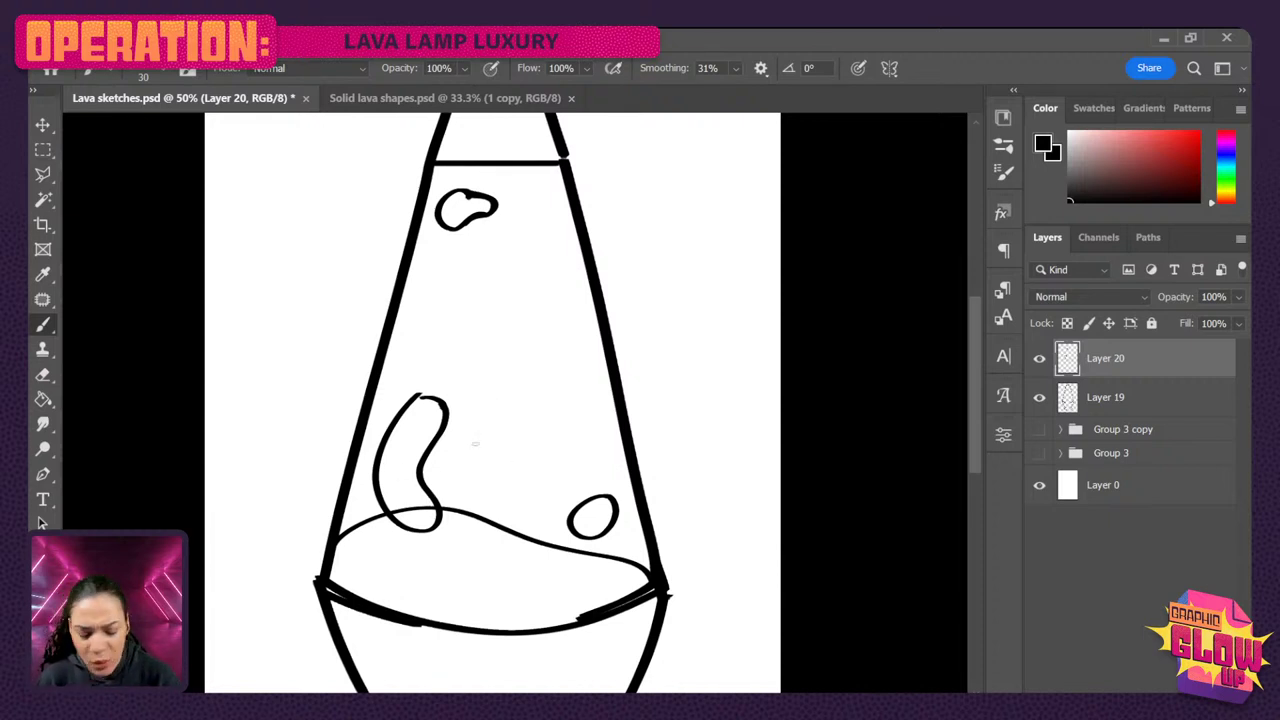
- Erase the pool line inside the long blob, add a base arc, and create Layer 21
key("e")
mouse_move(410, 512)
left_mouse_down()
mouse_move(394, 516)
mouse_move(428, 513)
left_mouse_up()
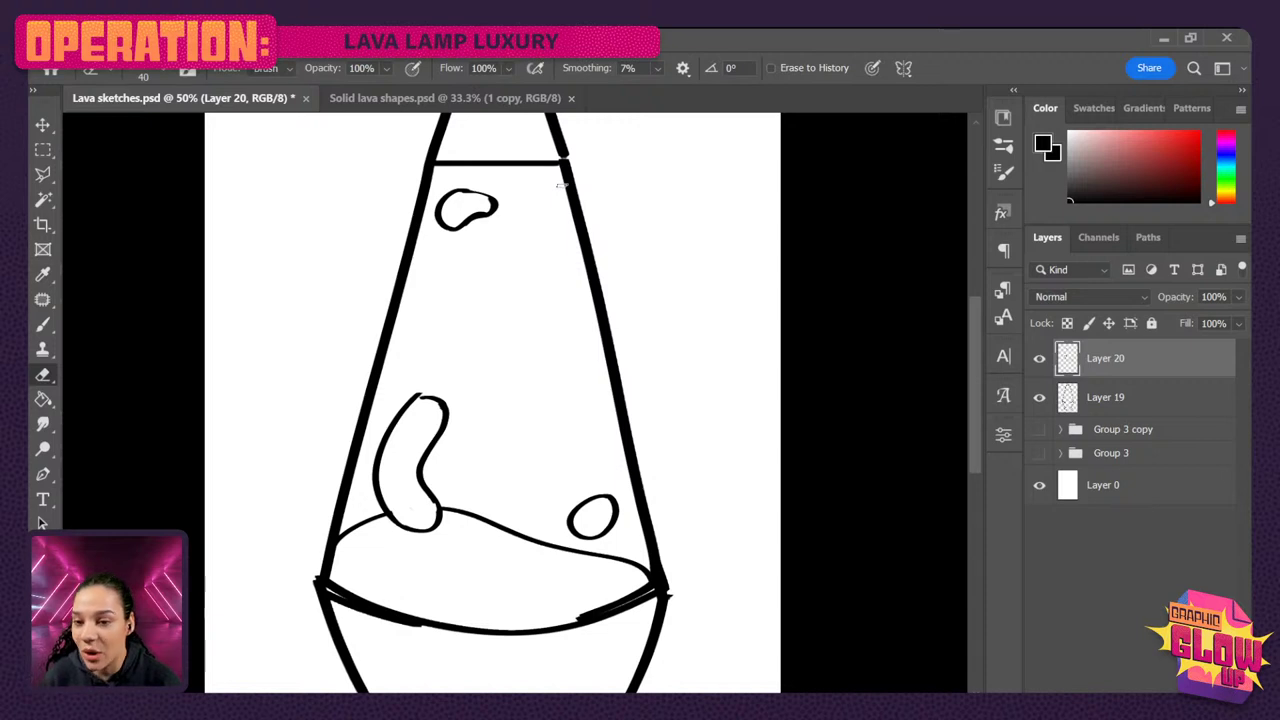
key("b")
mouse_move(486, 625)
left_mouse_down()
mouse_move(528, 616)
mouse_move(566, 628)
left_mouse_up()
mouse_move(754, 424)
left_mouse_down()
mouse_move(654, 500)
mouse_move(517, 417)
left_mouse_up()
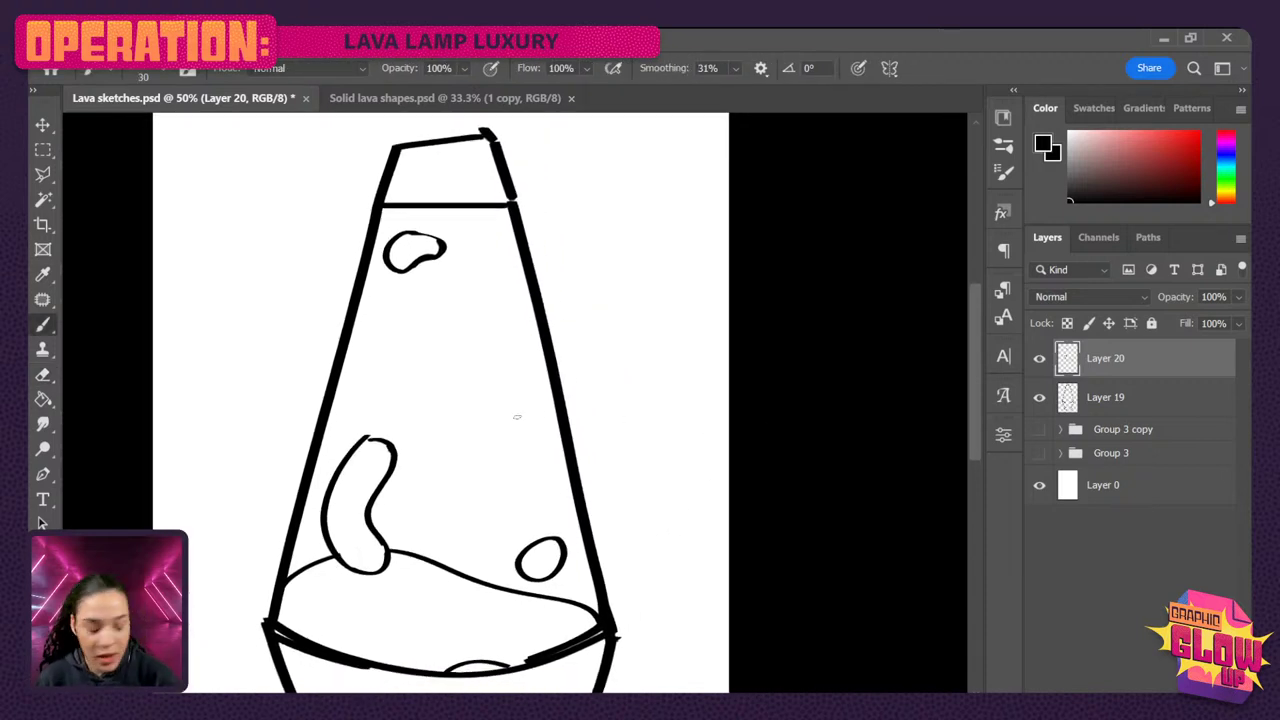
key("ctrl+shift+alt+n")
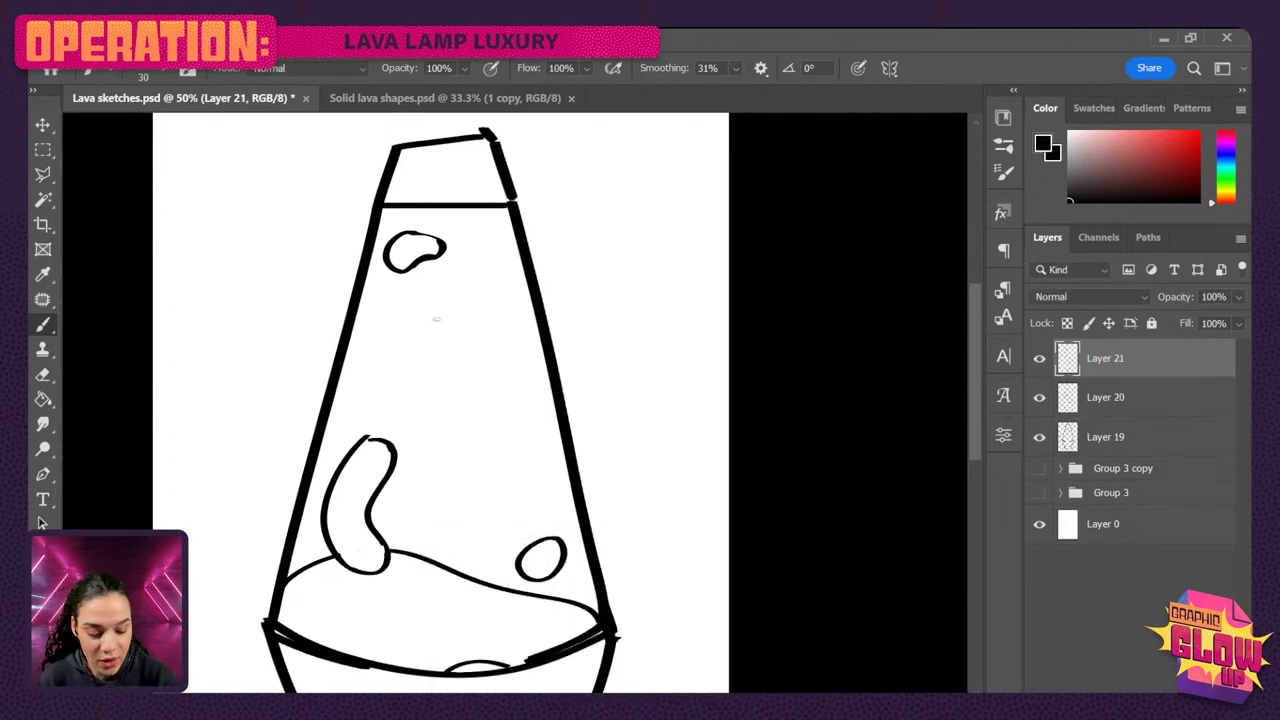
mouse_move(443, 290)
left_mouse_down()
mouse_move(505, 416)
mouse_move(450, 292)
left_mouse_up()
key("ctrl+z")
left_click_drag(557, 487, 571, 420)
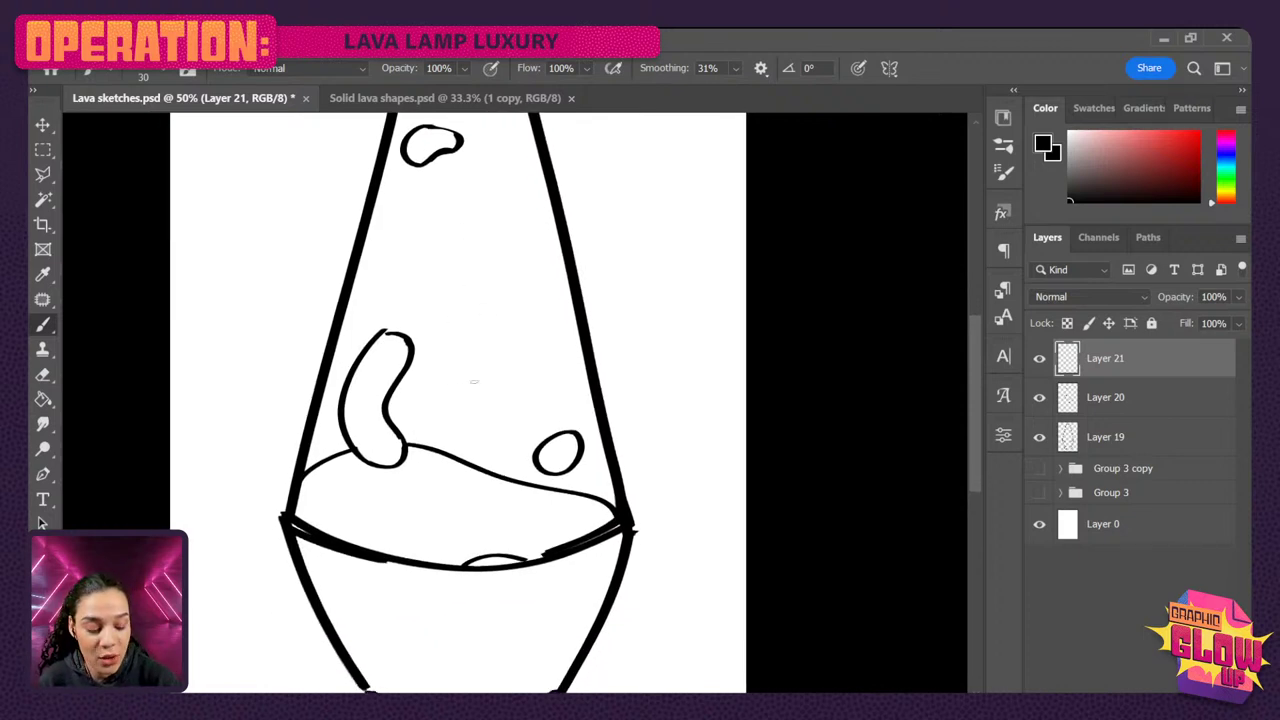
mouse_move(496, 170)
left_mouse_down()
mouse_move(408, 201)
mouse_move(415, 265)
mouse_move(451, 309)
mouse_move(436, 276)
mouse_move(463, 298)
mouse_move(522, 211)
mouse_move(492, 170)
mouse_move(470, 279)
mouse_move(474, 381)
mouse_move(456, 349)
mouse_move(474, 376)
mouse_move(503, 323)
mouse_move(416, 384)
mouse_move(406, 450)
mouse_move(494, 467)
mouse_move(522, 393)
mouse_move(468, 316)
left_mouse_up()
key("ctrl+z")
key("ctrl+z")
key("ctrl+z")
key("ctrl+z")
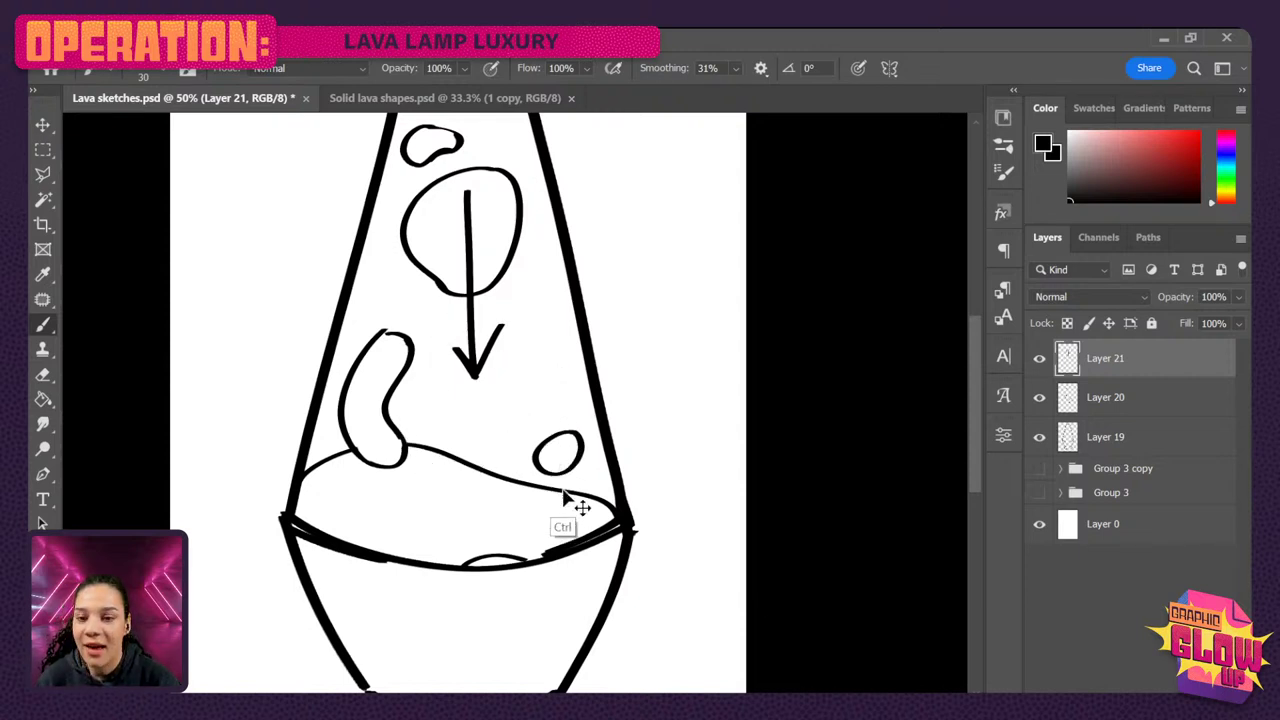
key("ctrl+z")
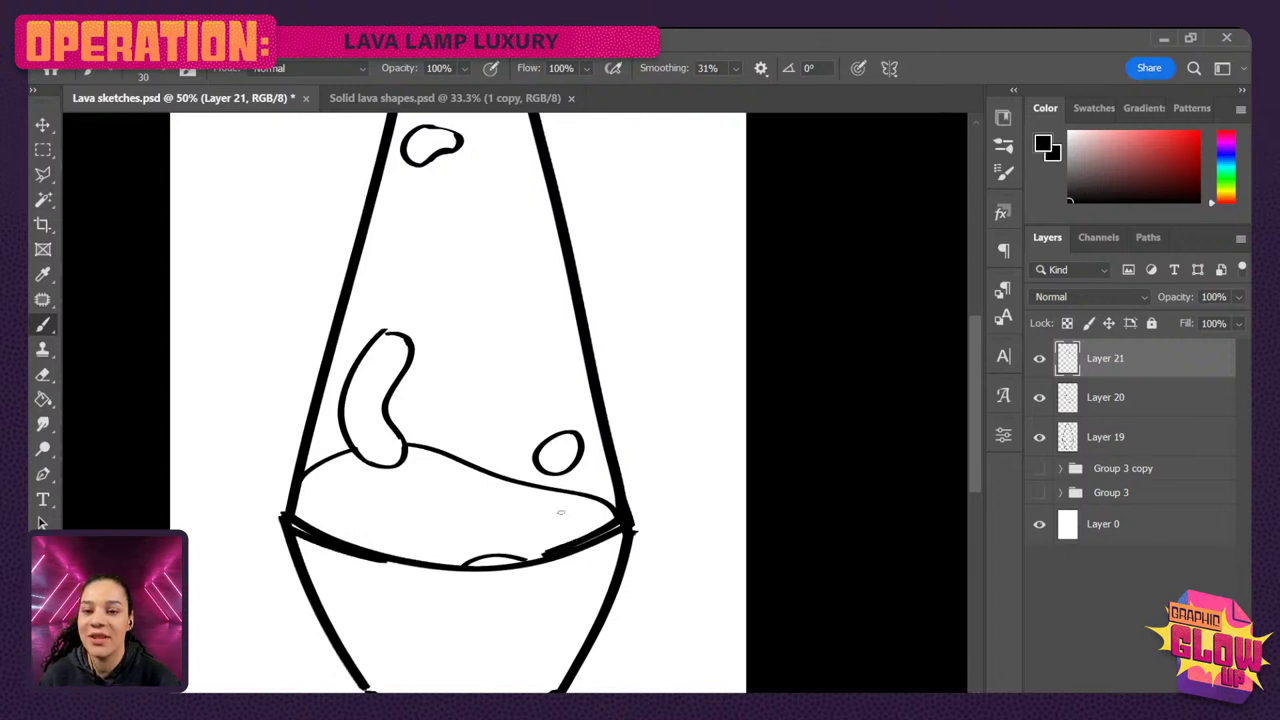
- Fade Layers 20 and 19 to about 29% opacity and group them into Group 4
left_click(1158, 408)
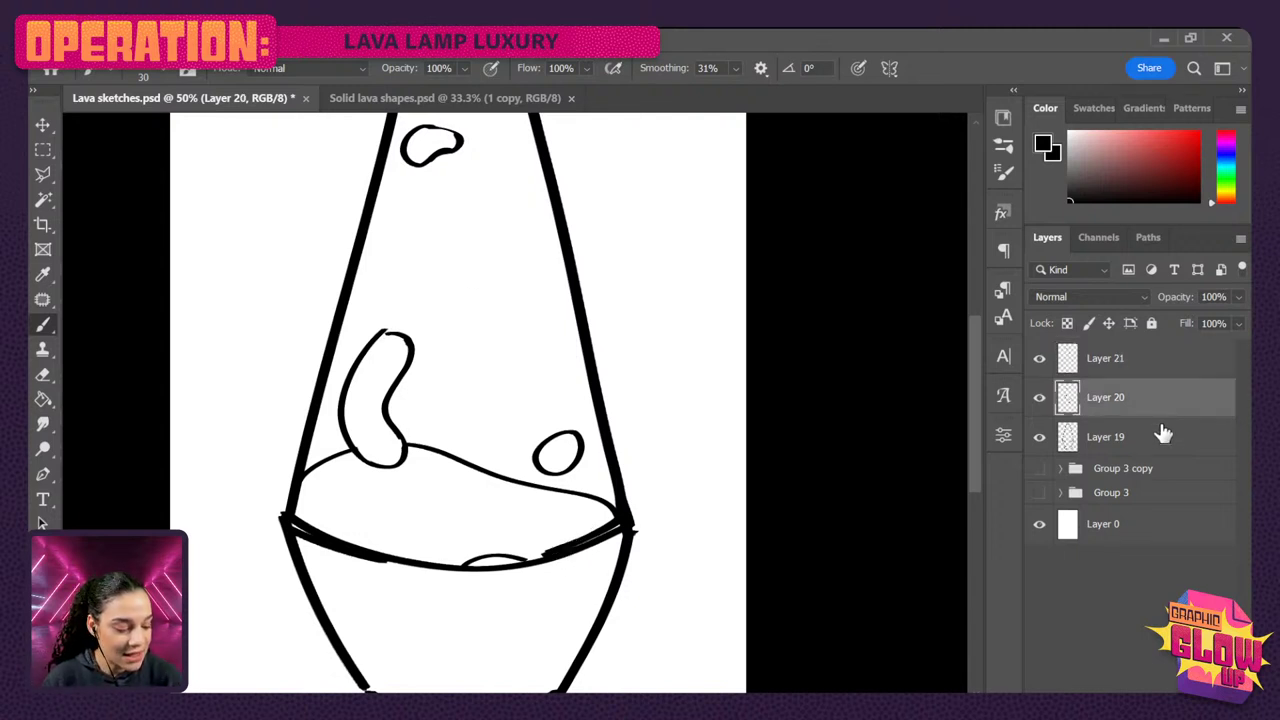
left_click(1169, 439, "shift")
left_click(1239, 298)
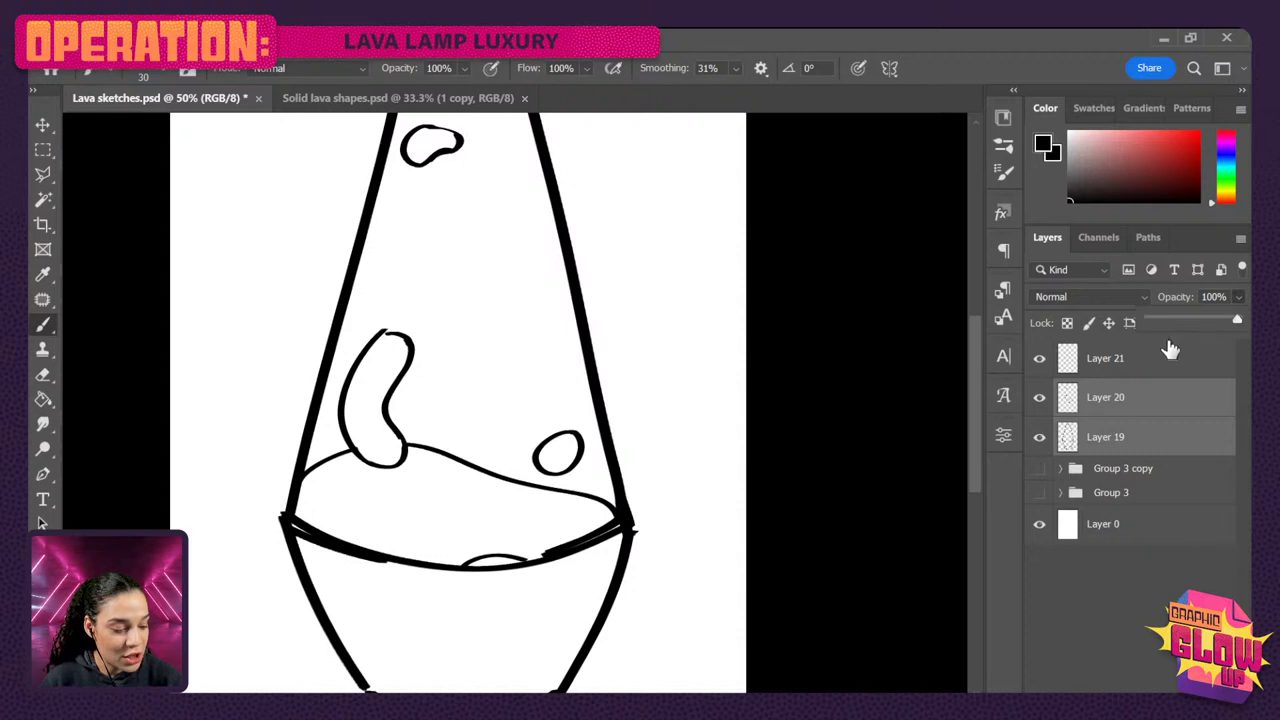
left_click(1158, 319)
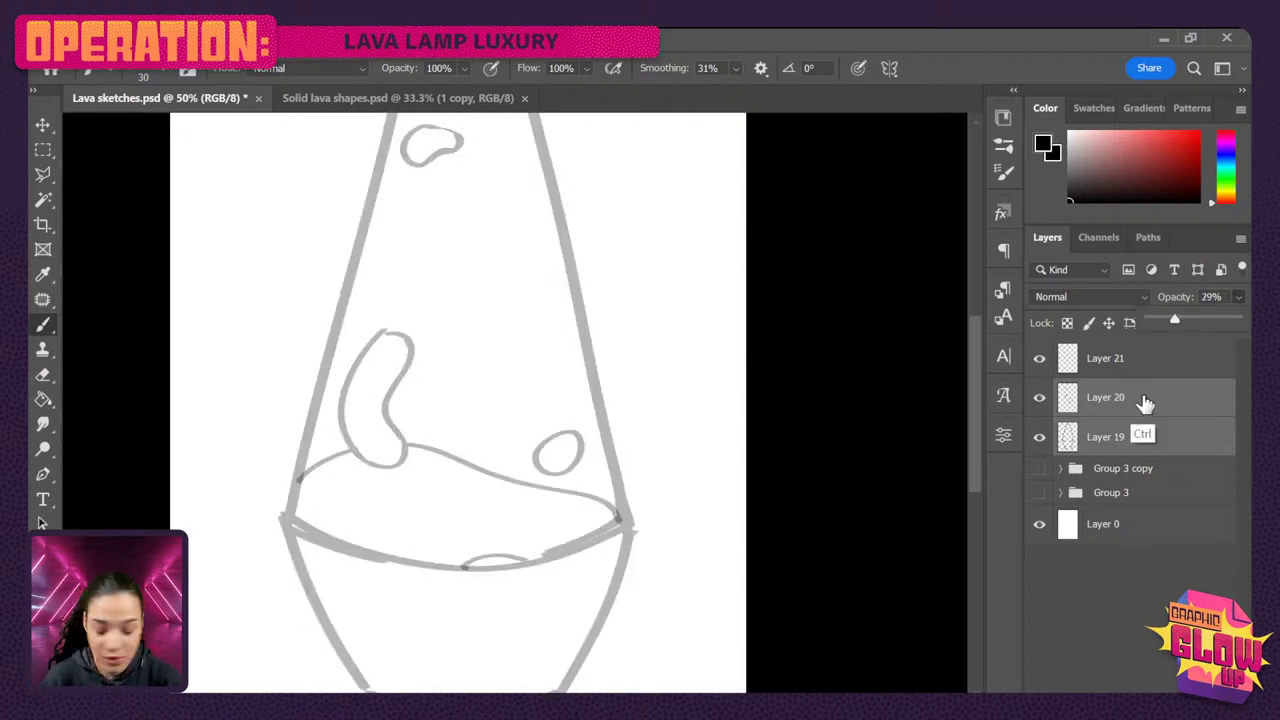
key("ctrl+g")
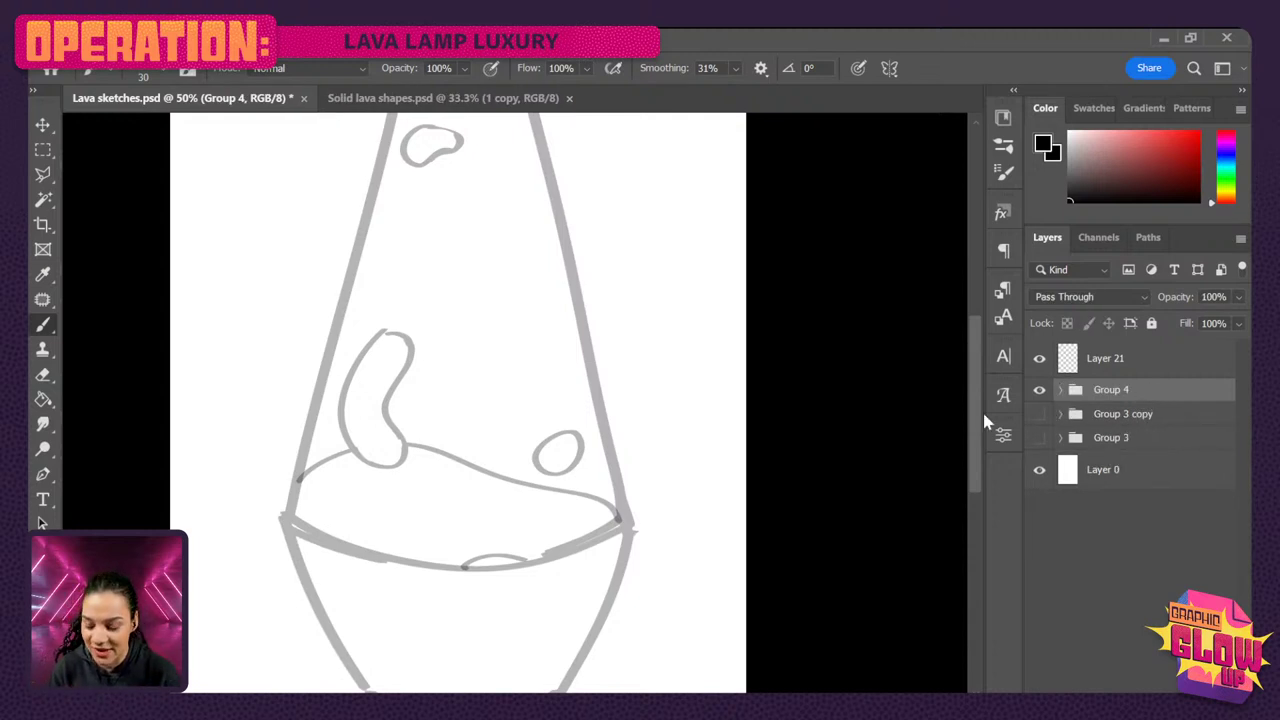
- Frame the lamp's top and lava, and select Layer 21 for drawing
key("ctrl+minus")
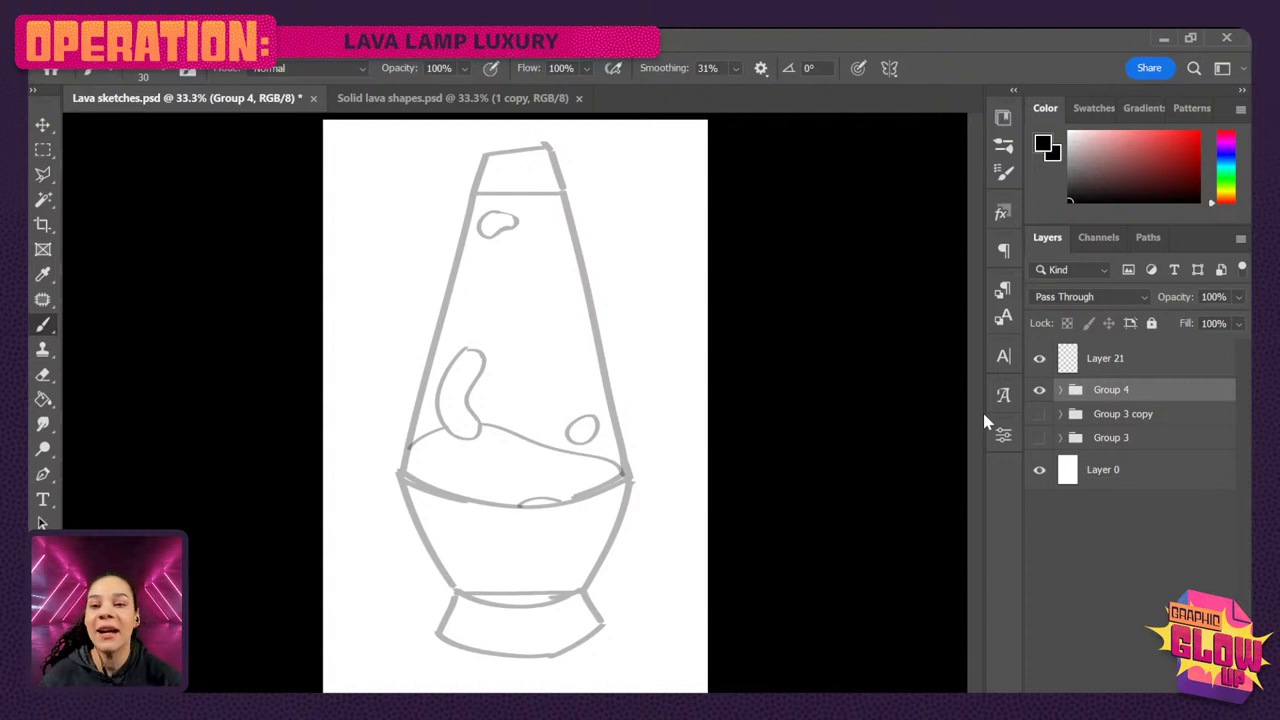
key("ctrl+plus")
left_click_drag(654, 291, 590, 370)
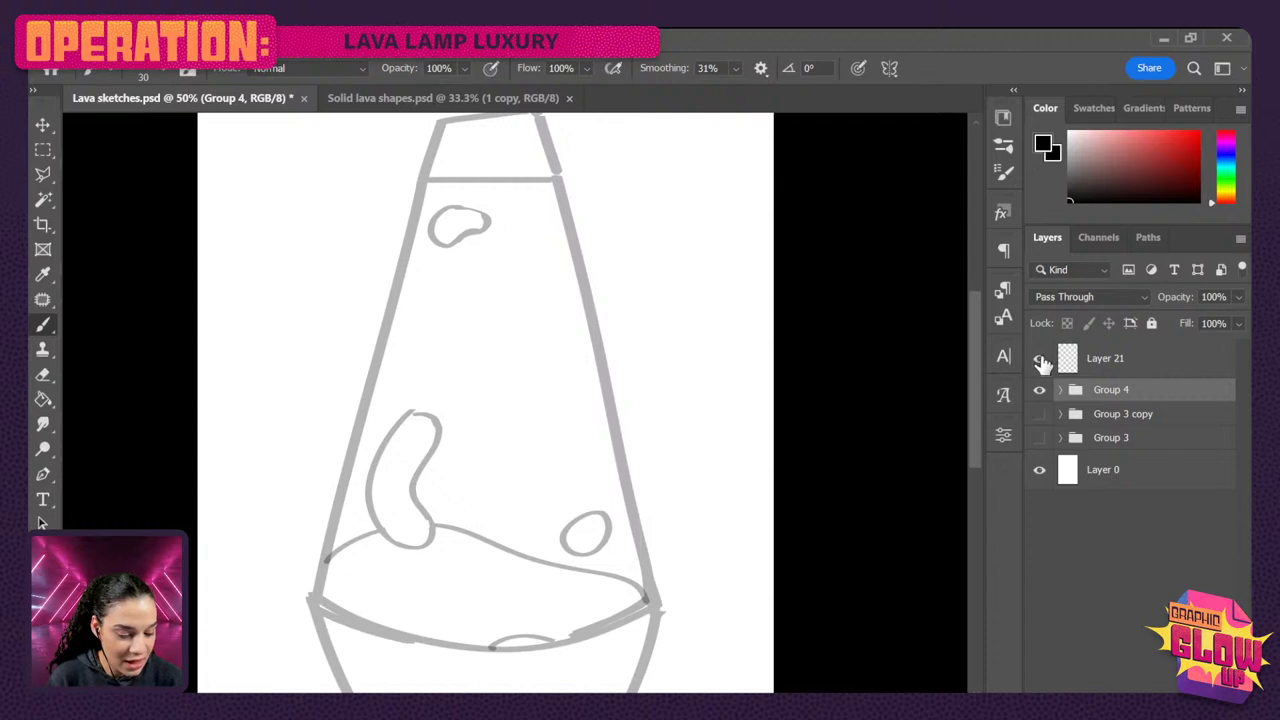
left_click(1086, 370)
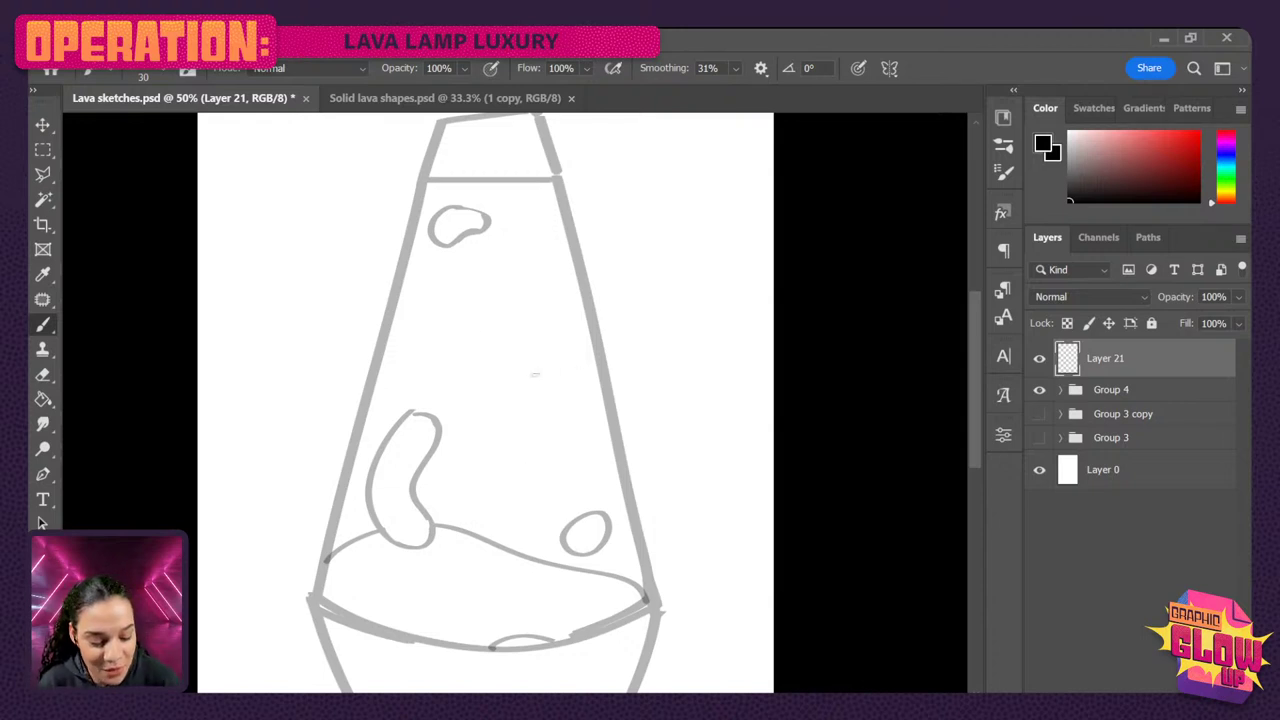
- Hide the lamp sketch Group 4 and zoom in on the canvas
mouse_move(497, 293)
left_mouse_down()
mouse_move(539, 445)
mouse_move(583, 401)
mouse_move(575, 329)
mouse_move(515, 285)
left_mouse_up()
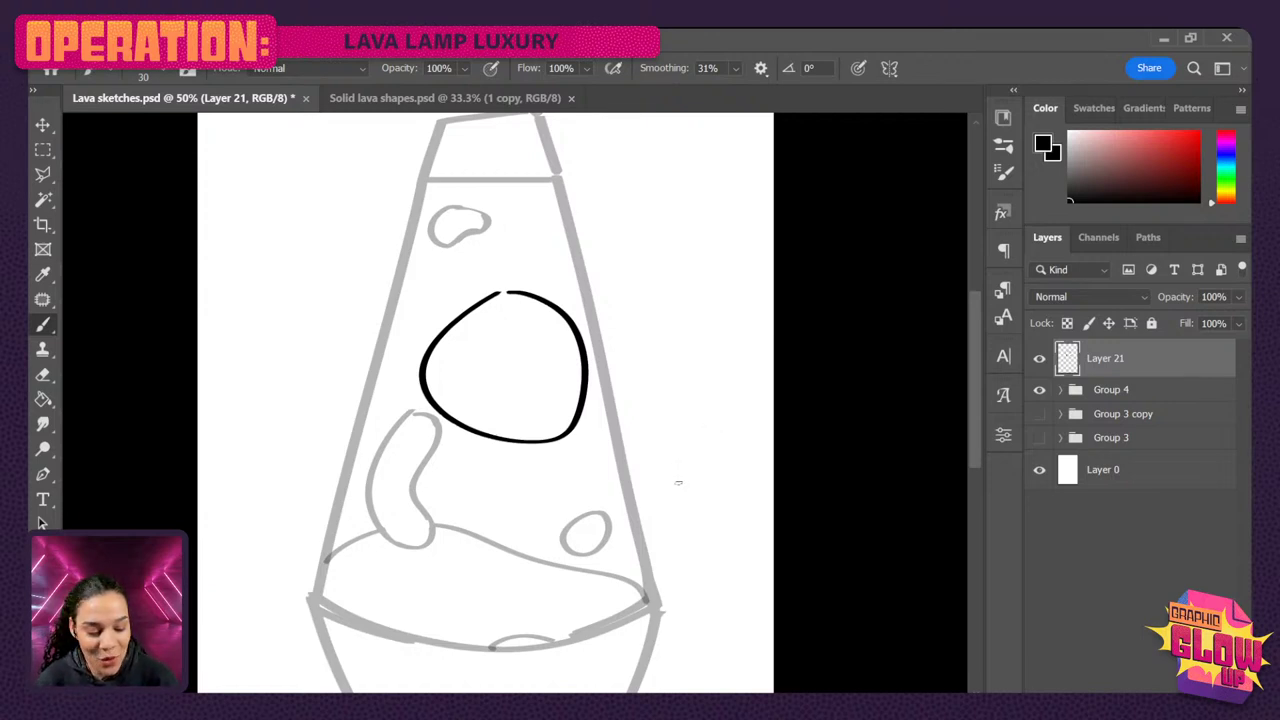
key("ctrl+z")
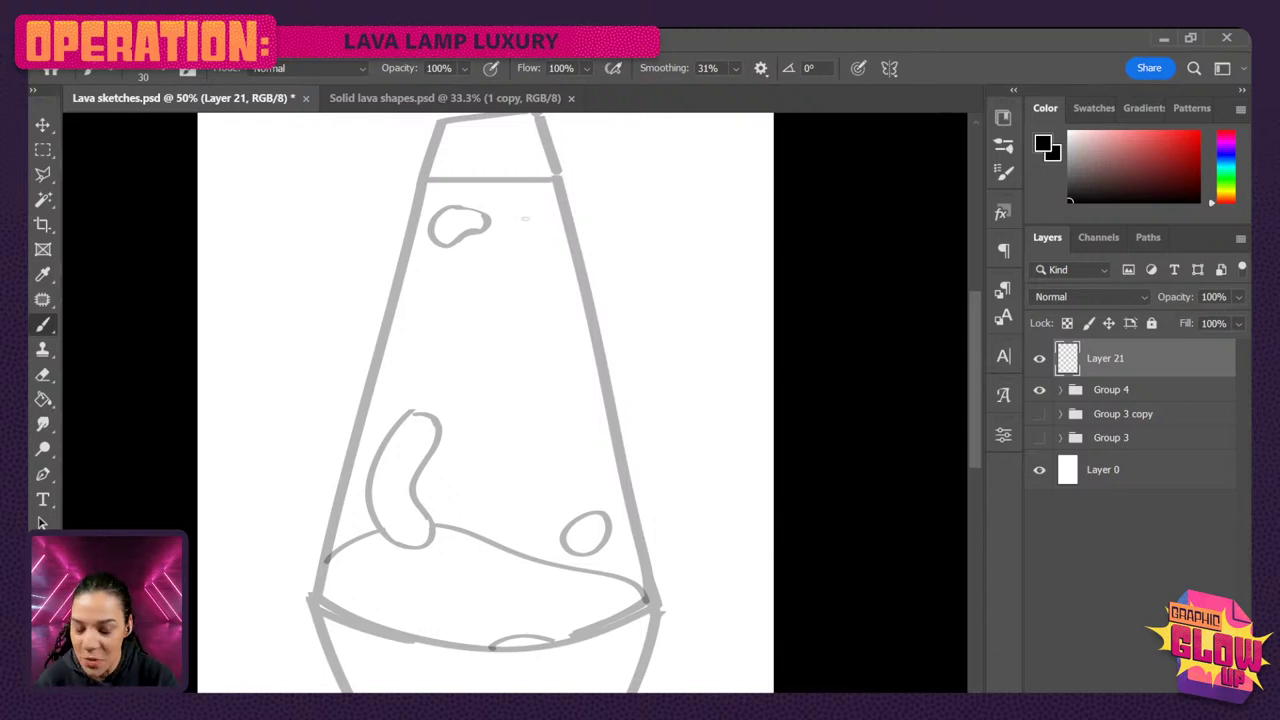
left_click(1039, 389)
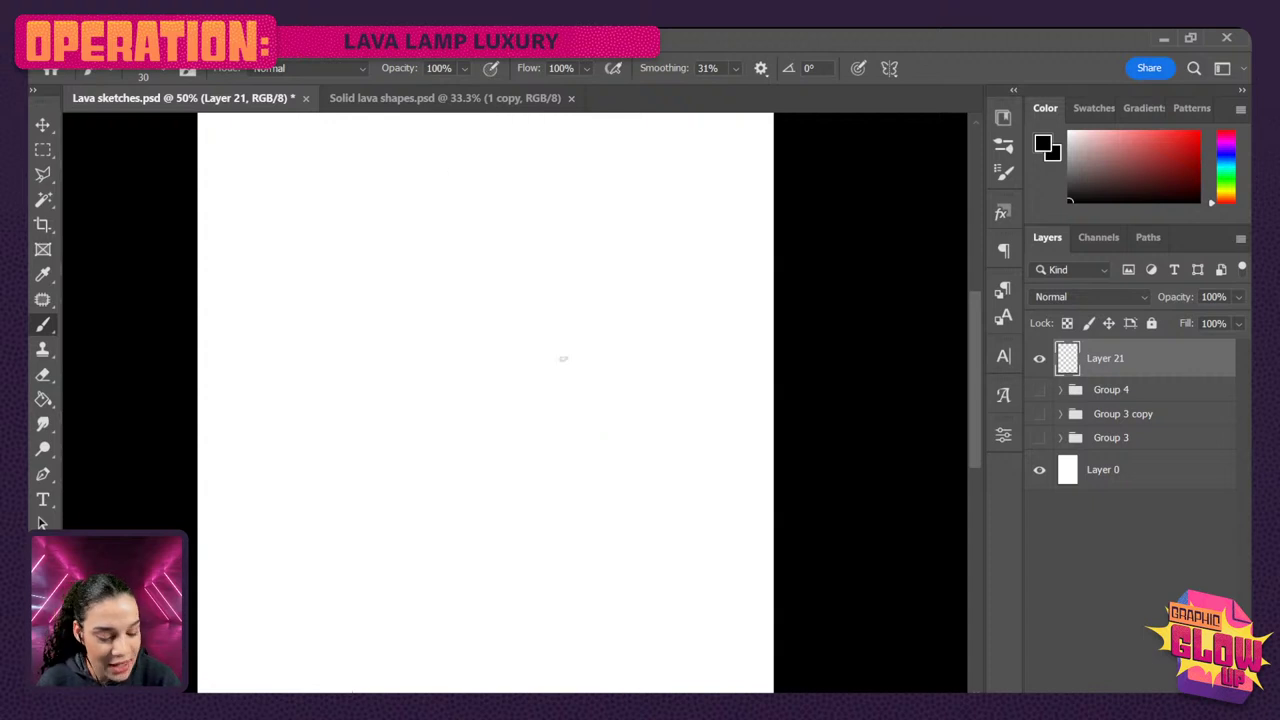
key("ctrl+plus")
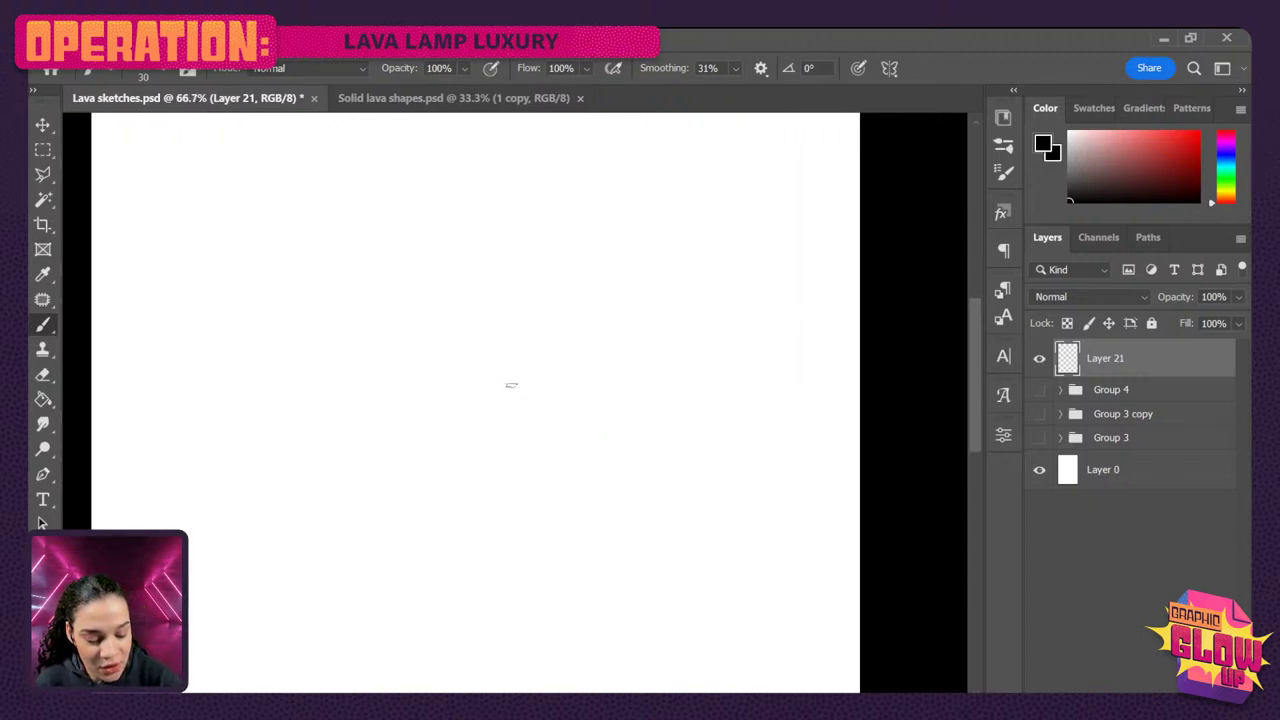
- Draw a thick black figure-8 on Layer 21, discarding the trial arrows and spiral
mouse_move(590, 243)
left_mouse_down()
mouse_move(389, 422)
mouse_move(460, 527)
mouse_move(594, 413)
mouse_move(490, 340)
mouse_move(401, 236)
mouse_move(518, 171)
mouse_move(596, 244)
left_mouse_up()
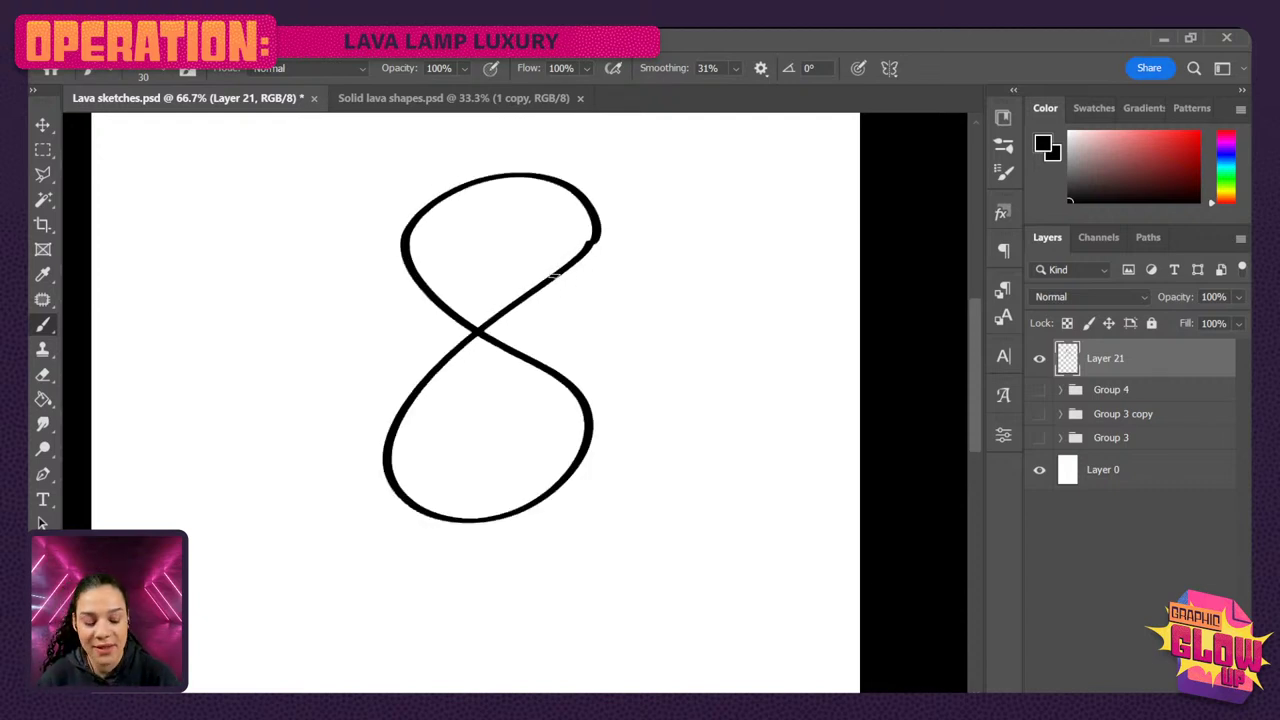
mouse_move(648, 193)
left_mouse_down()
mouse_move(655, 233)
mouse_move(762, 198)
left_mouse_up()
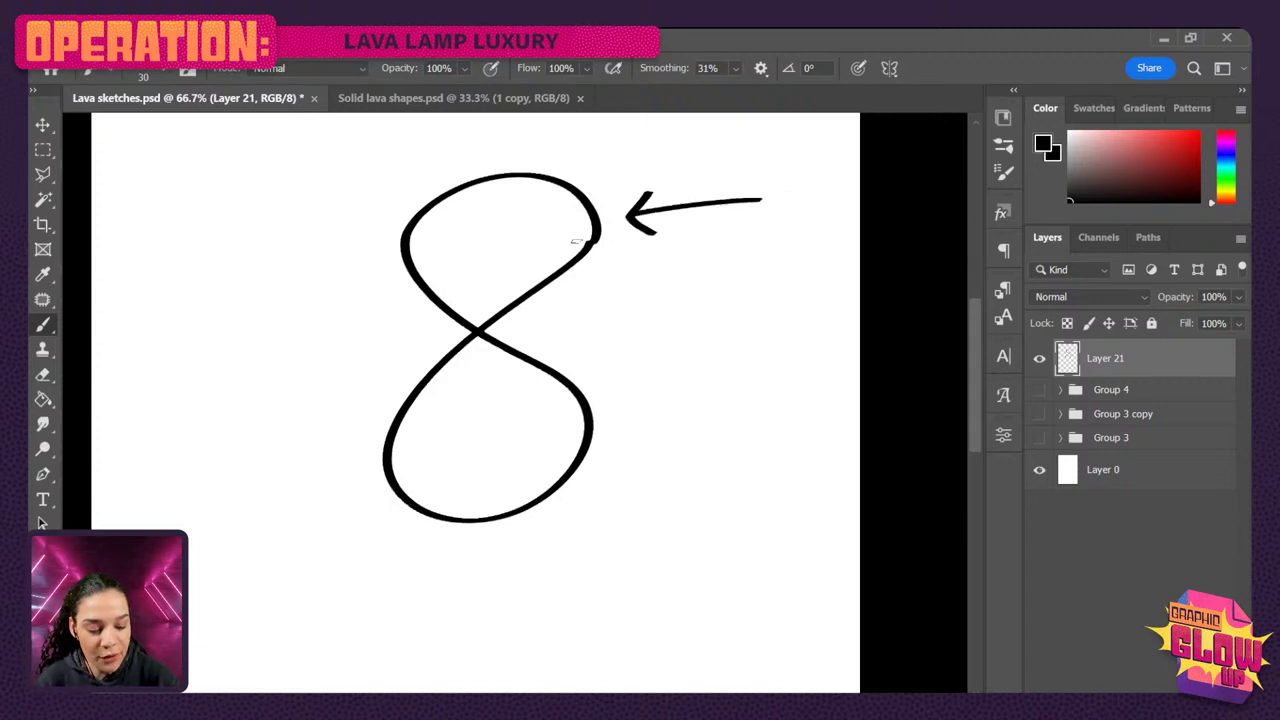
mouse_move(538, 208)
left_mouse_down()
mouse_move(482, 307)
mouse_move(558, 412)
mouse_move(449, 498)
mouse_move(466, 393)
mouse_move(495, 405)
left_mouse_up()
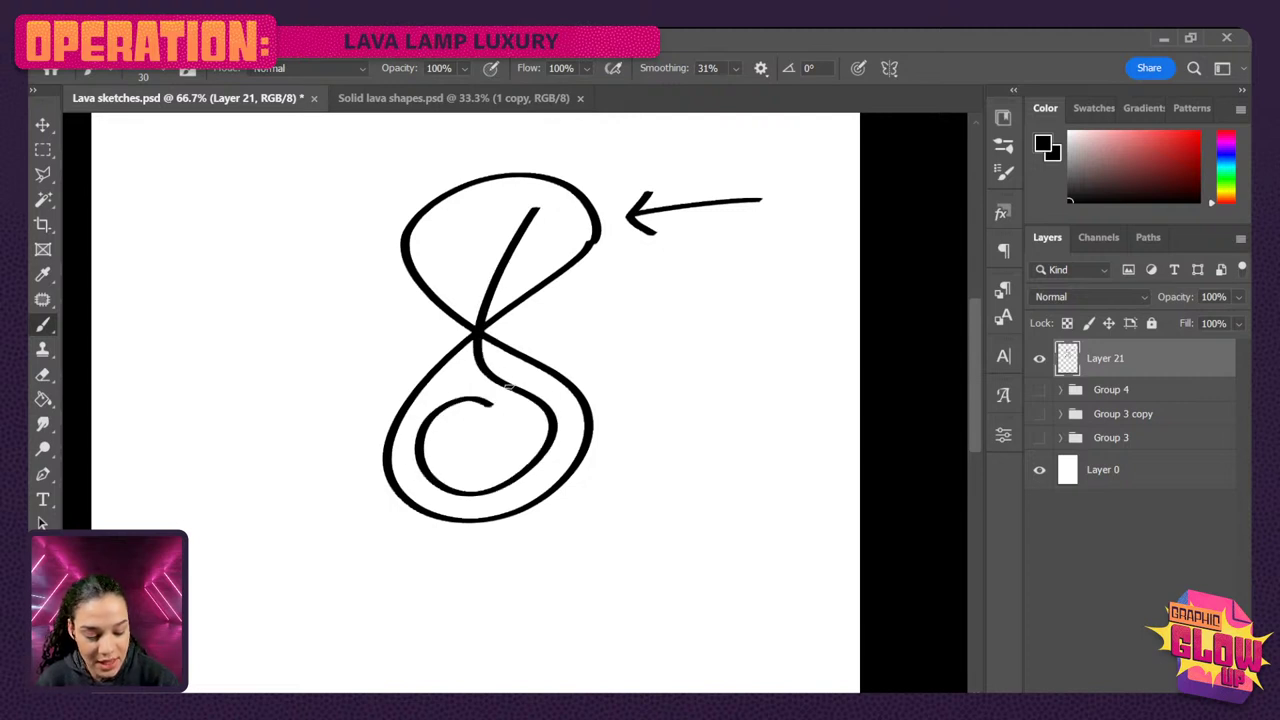
key("ctrl+z")
mouse_move(310, 499)
left_mouse_down()
mouse_move(355, 504)
mouse_move(327, 540)
mouse_move(250, 566)
mouse_move(225, 590)
left_mouse_up()
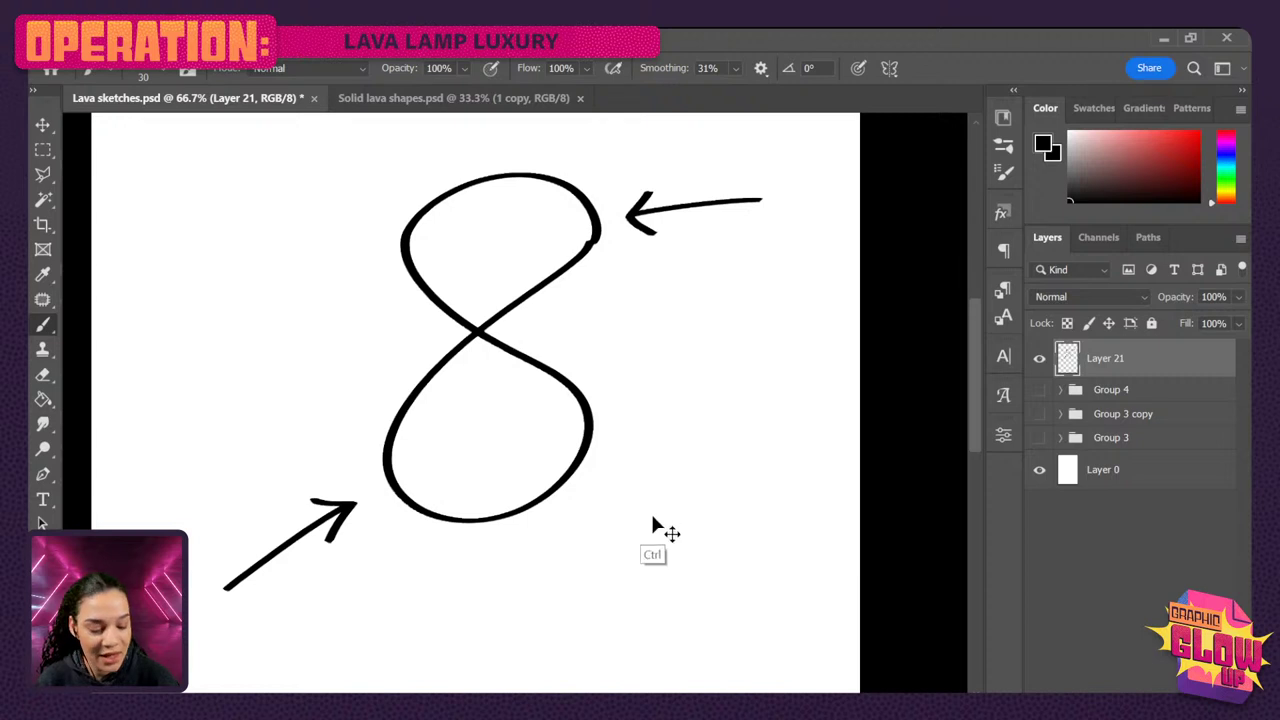
key("ctrl+z")
key("ctrl+z")
key("ctrl+z")
key("ctrl+z")
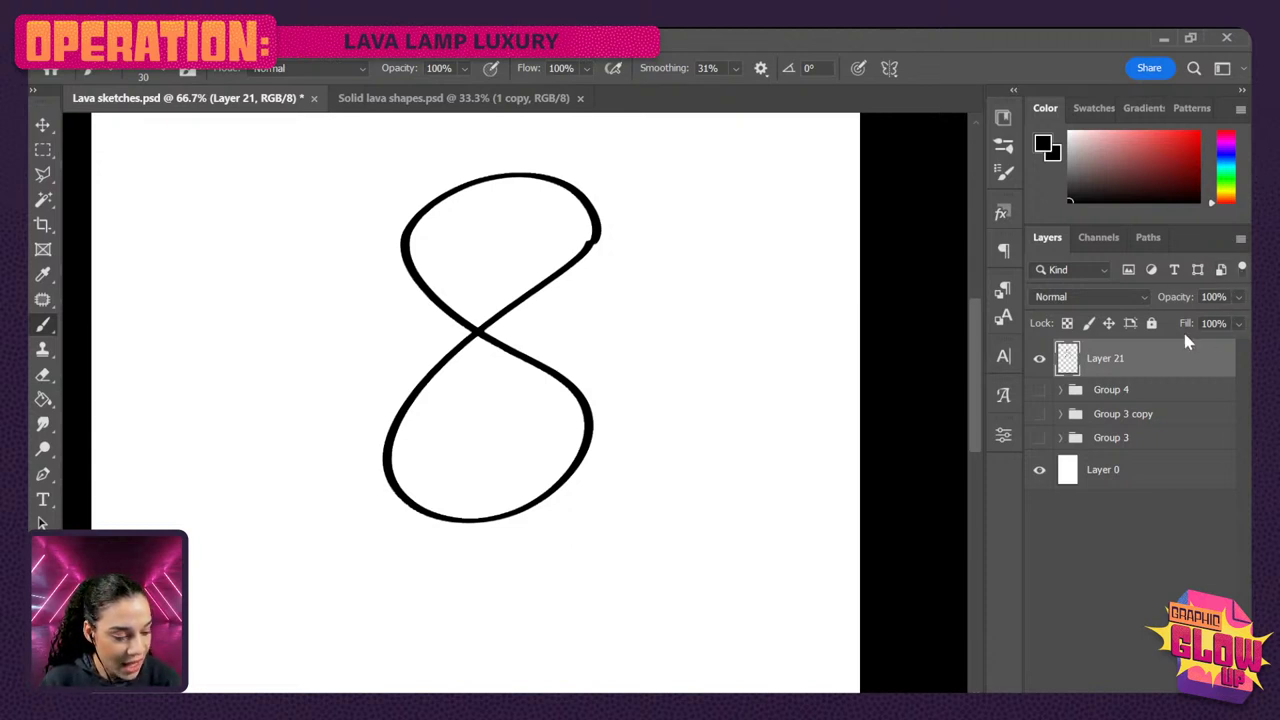
- Pick a purple painting colour and create Layer 22
left_click(43, 399)
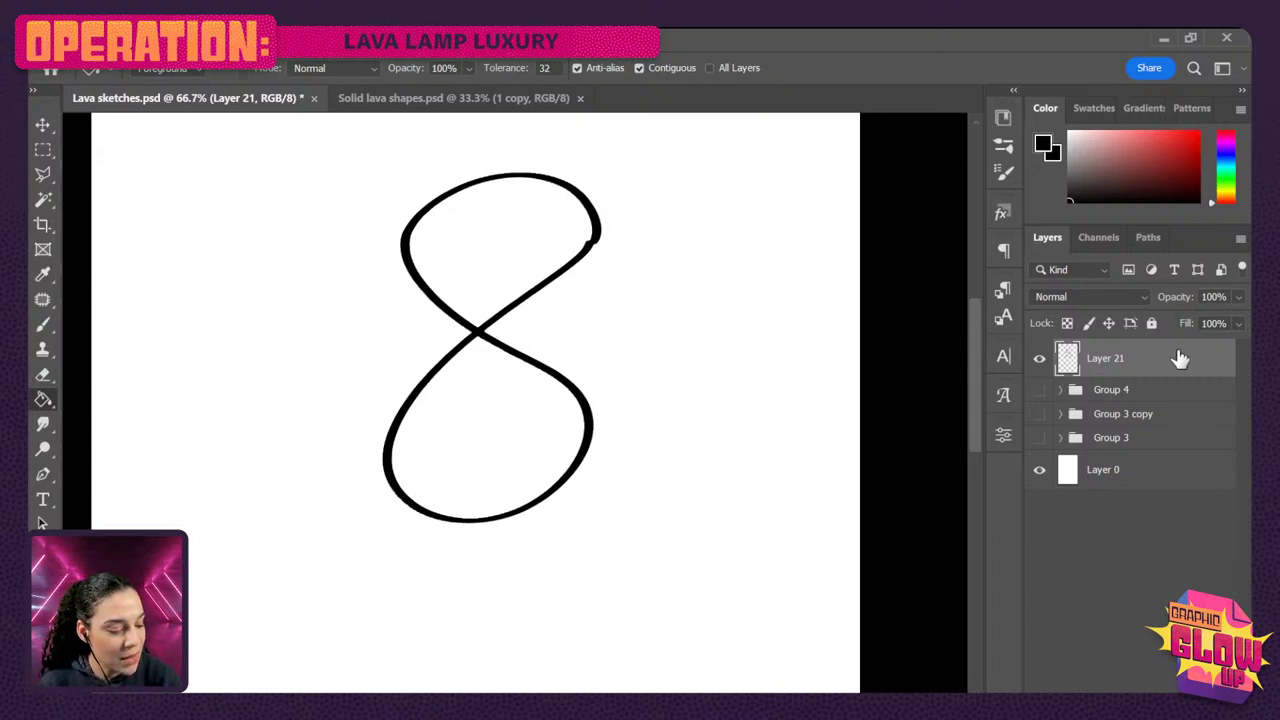
key("b")
left_click(1228, 148)
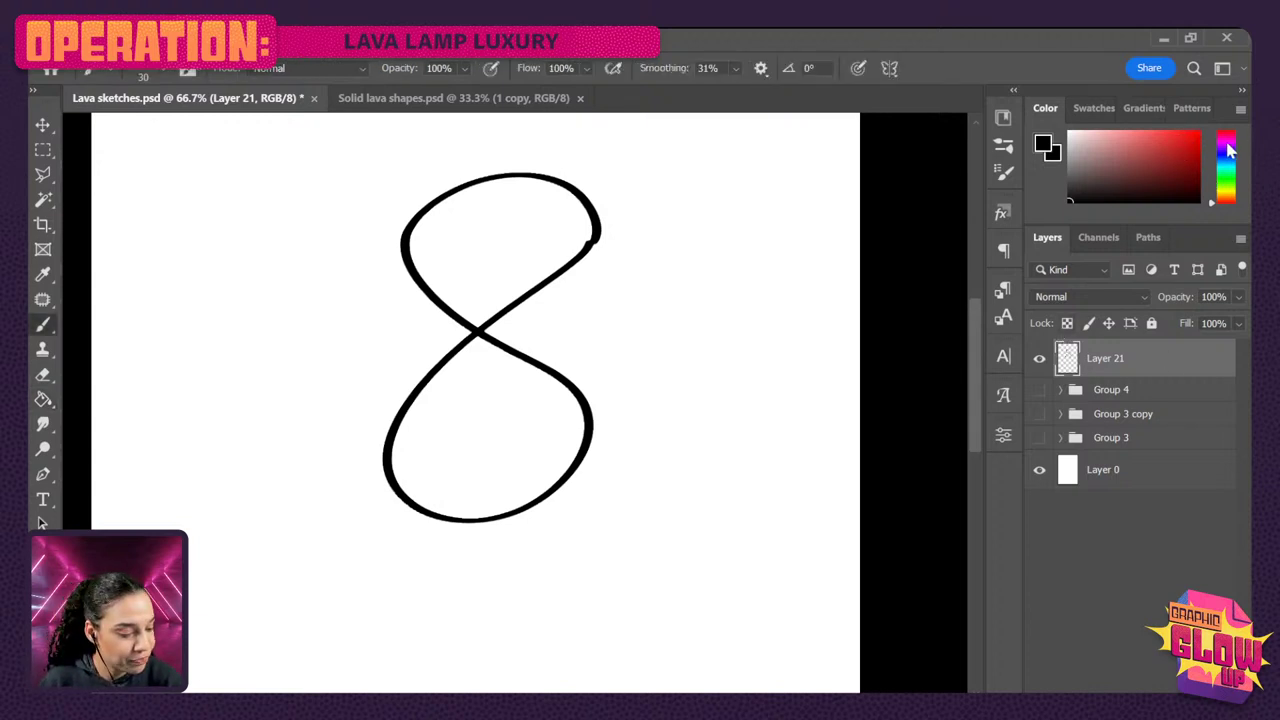
left_click(1188, 156)
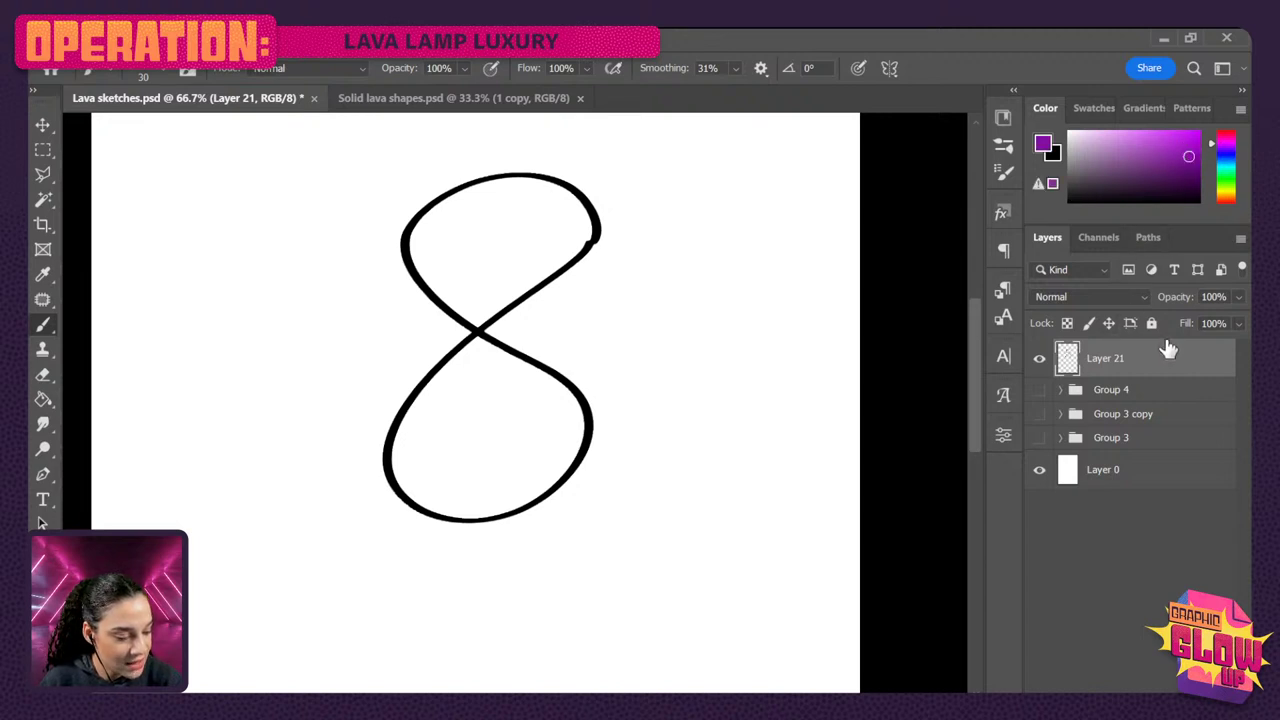
key("ctrl+shift+n")
key("Return")
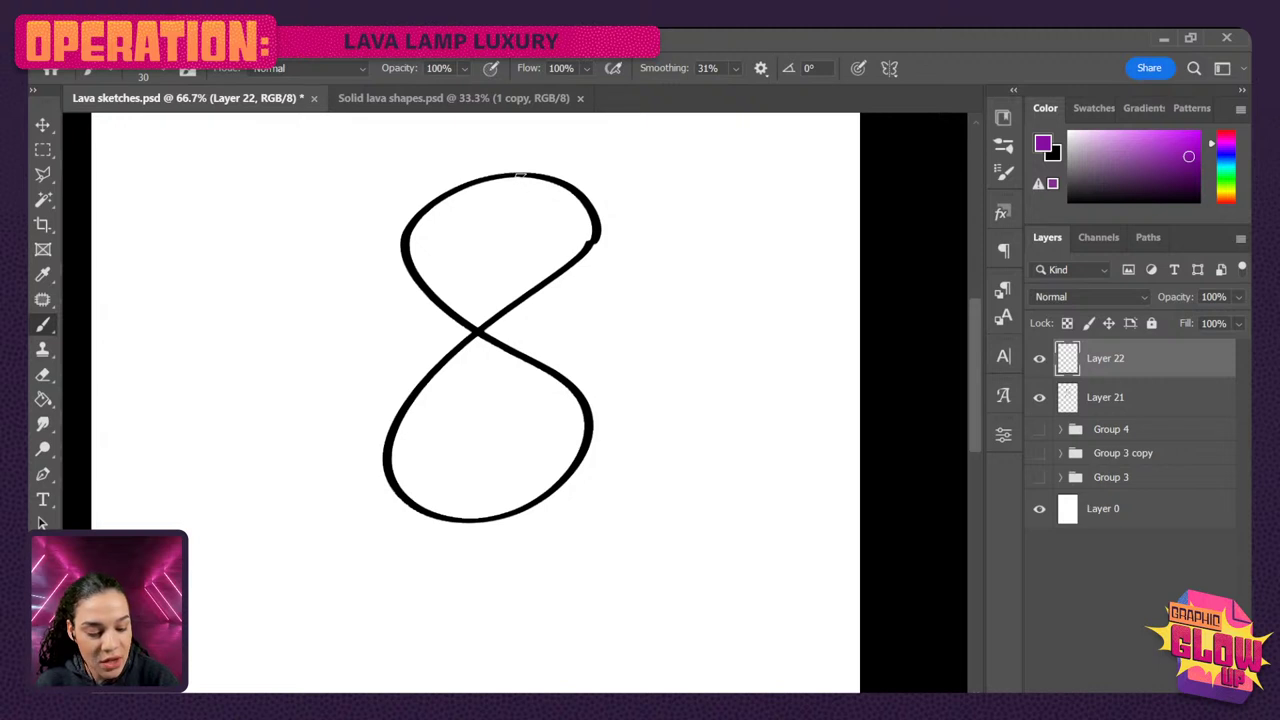
- Fill the figure-8's upper loop with purple on Layer 22
mouse_move(520, 175)
left_mouse_down()
mouse_move(435, 204)
mouse_move(406, 258)
mouse_move(442, 318)
mouse_move(510, 309)
mouse_move(575, 253)
mouse_move(592, 215)
mouse_move(541, 175)
mouse_move(483, 192)
left_mouse_up()
left_click(43, 399)
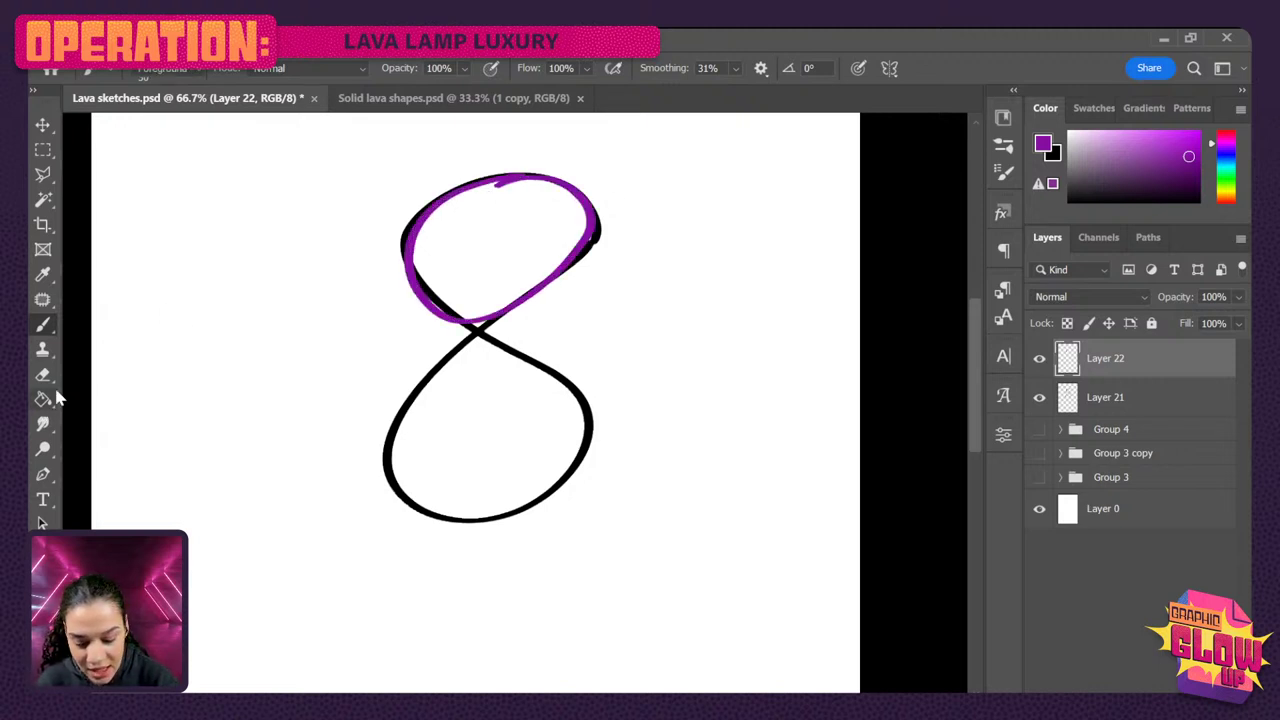
left_click(460, 280)
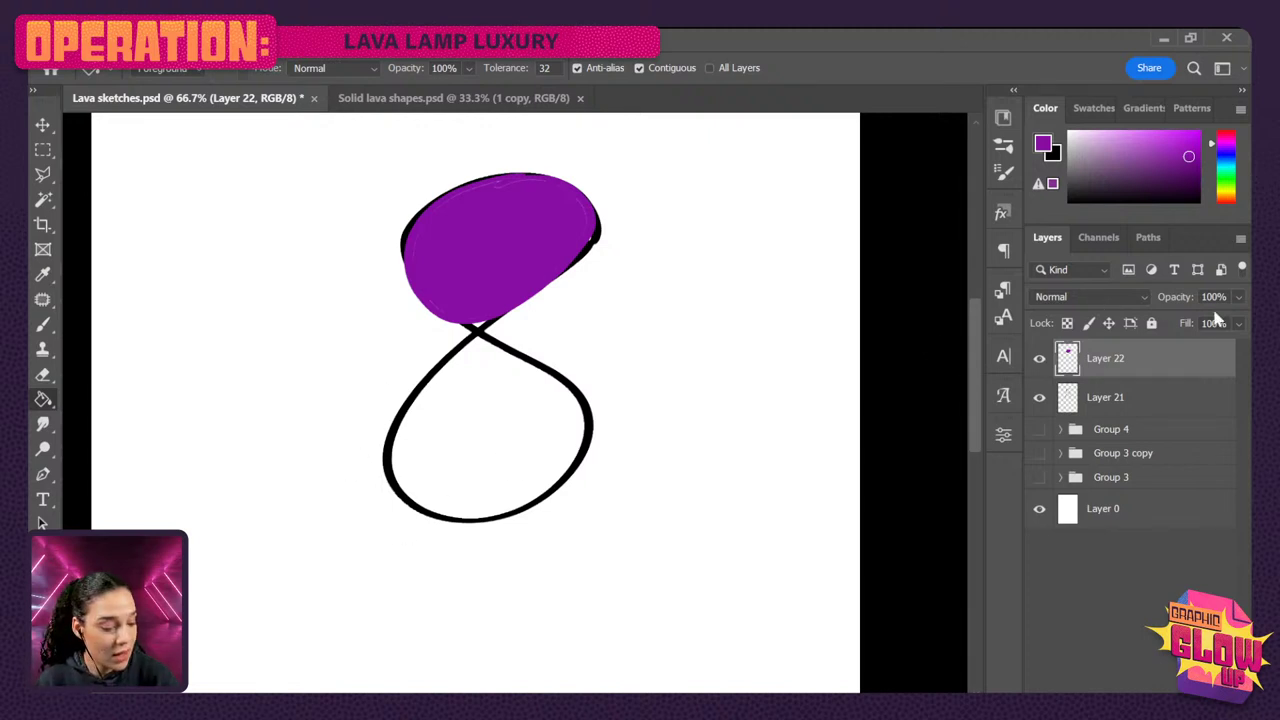
left_click(1238, 298)
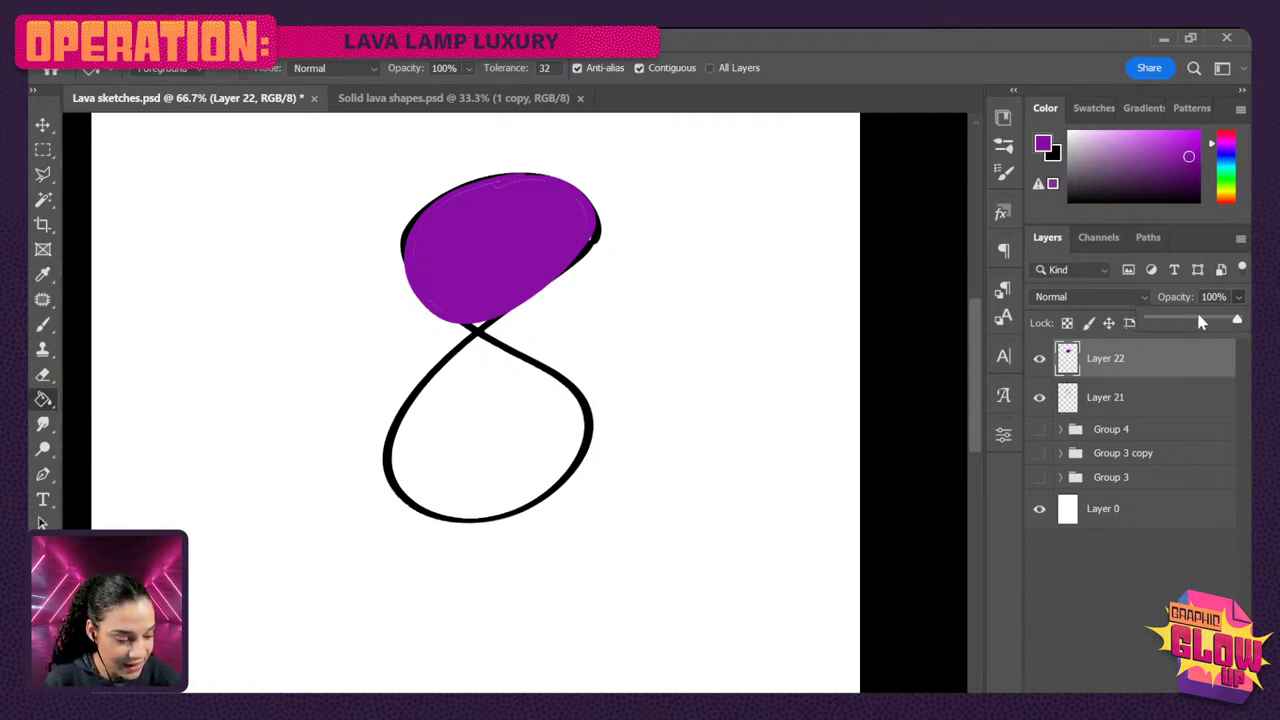
left_click(1193, 320)
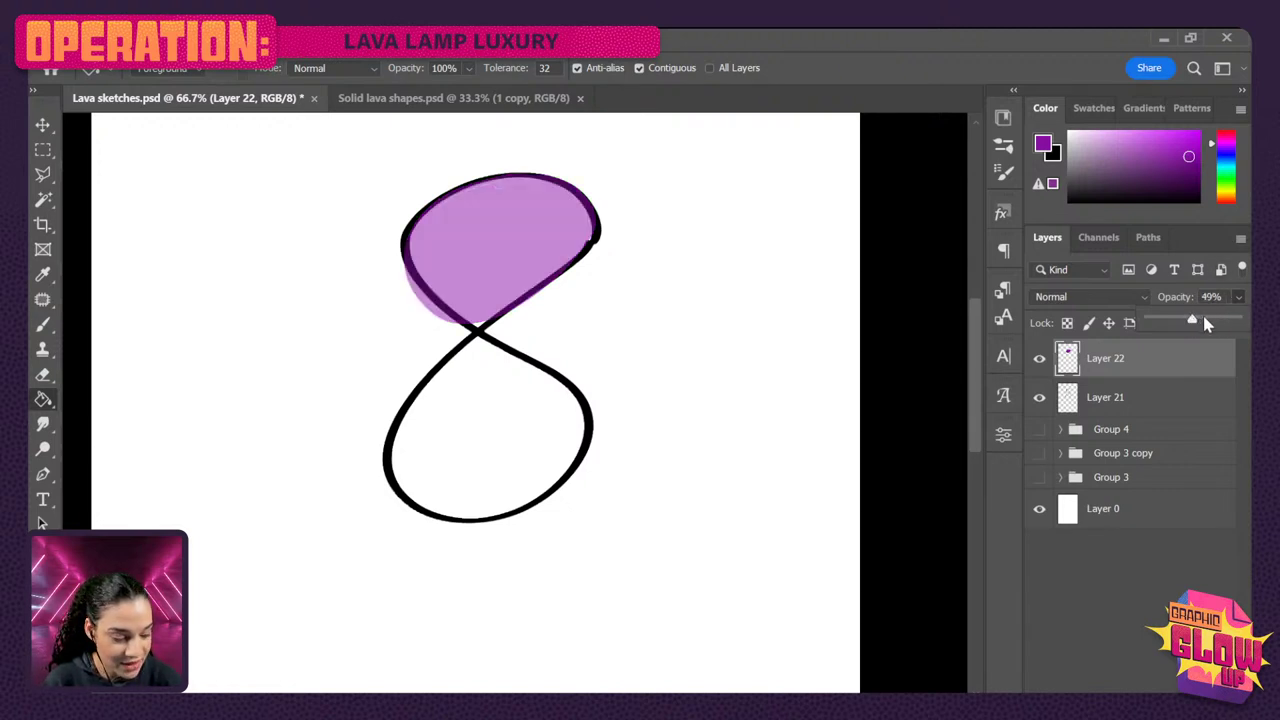
key("Escape")
- Fade the black outline Layer 21 to 25% opacity, then reselect Layer 22
left_click(1165, 395)
left_click(1238, 297)
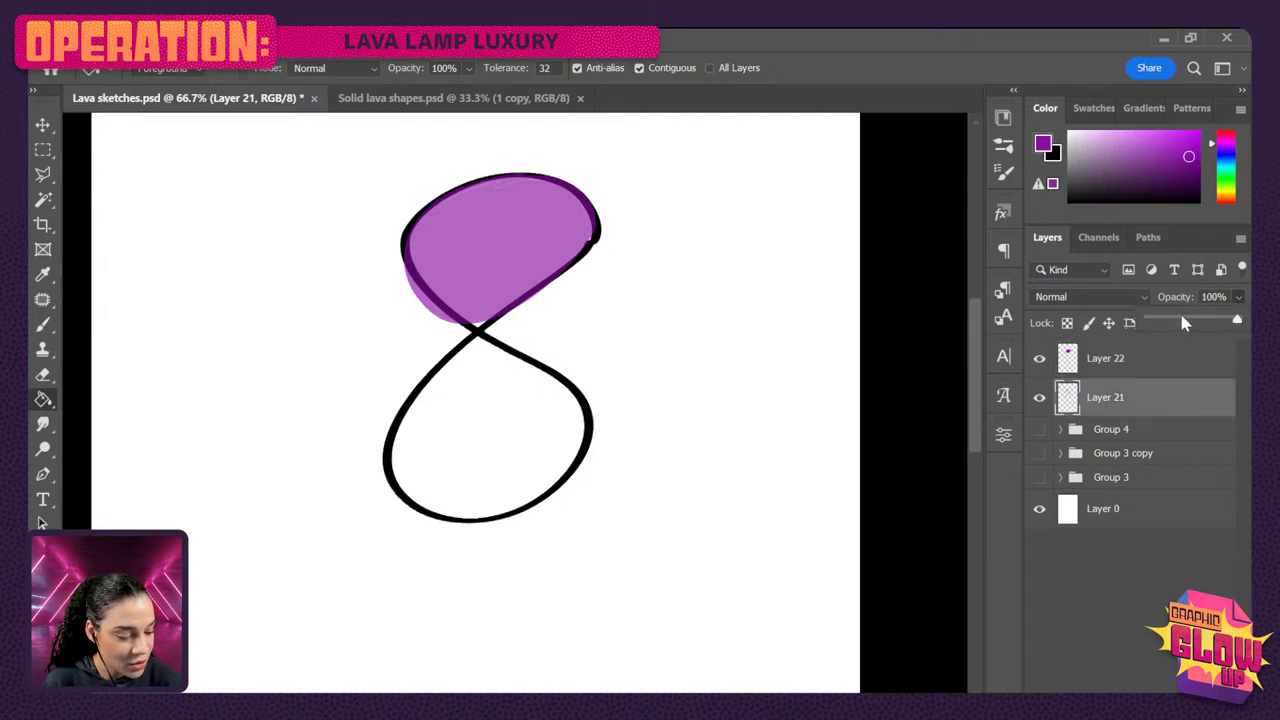
left_click_drag(1182, 322, 1167, 370)
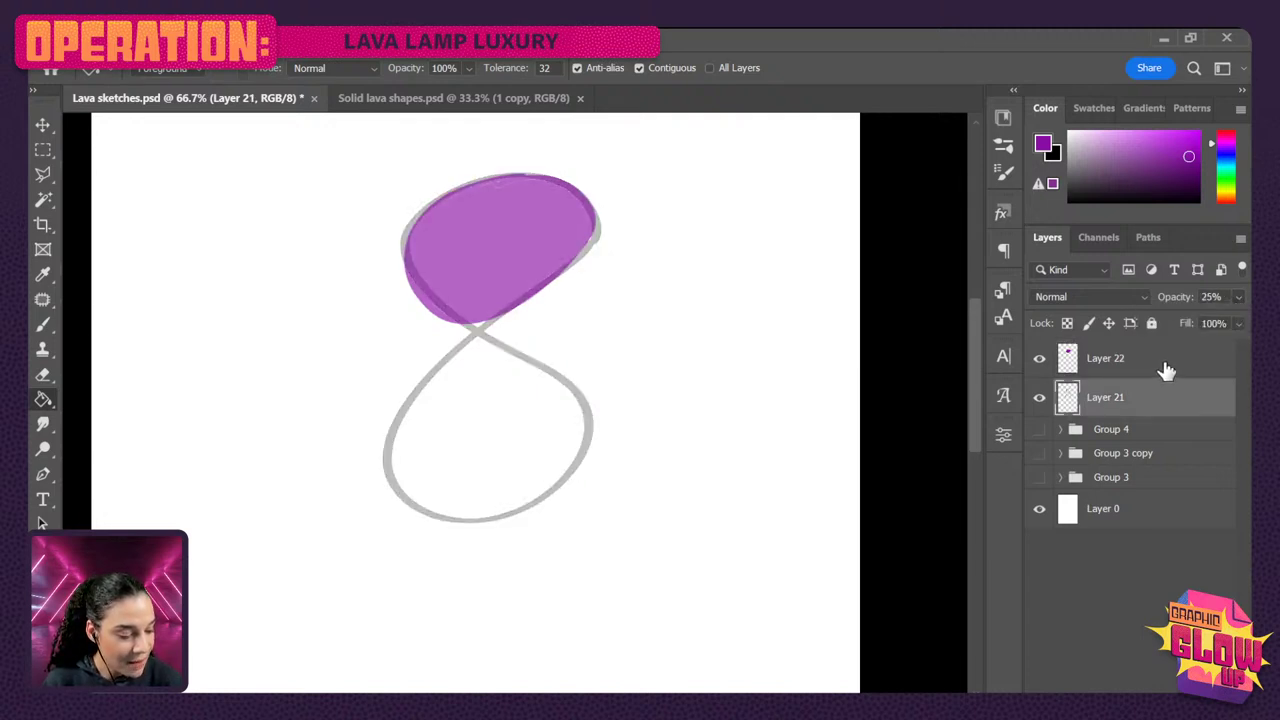
left_click(1167, 366)
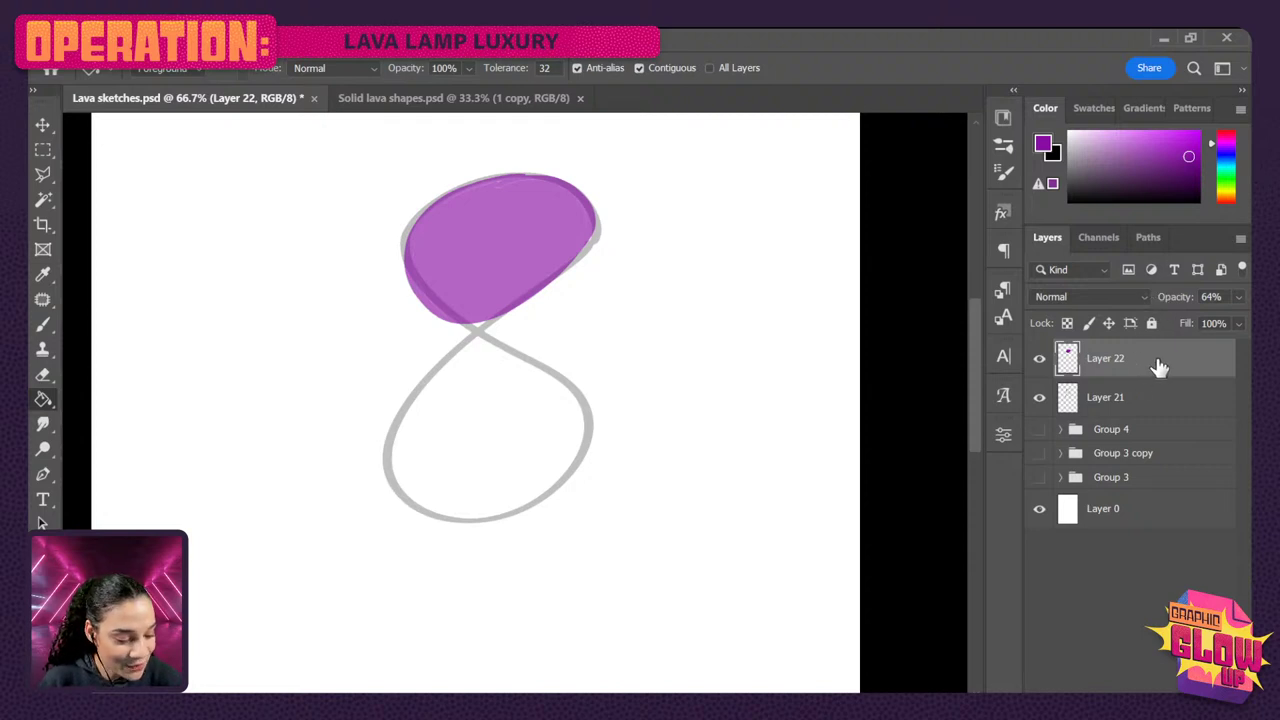
- Duplicate the purple Layer 22 as Layer 22 copy
key("ctrl+shift+n")
key("Return")
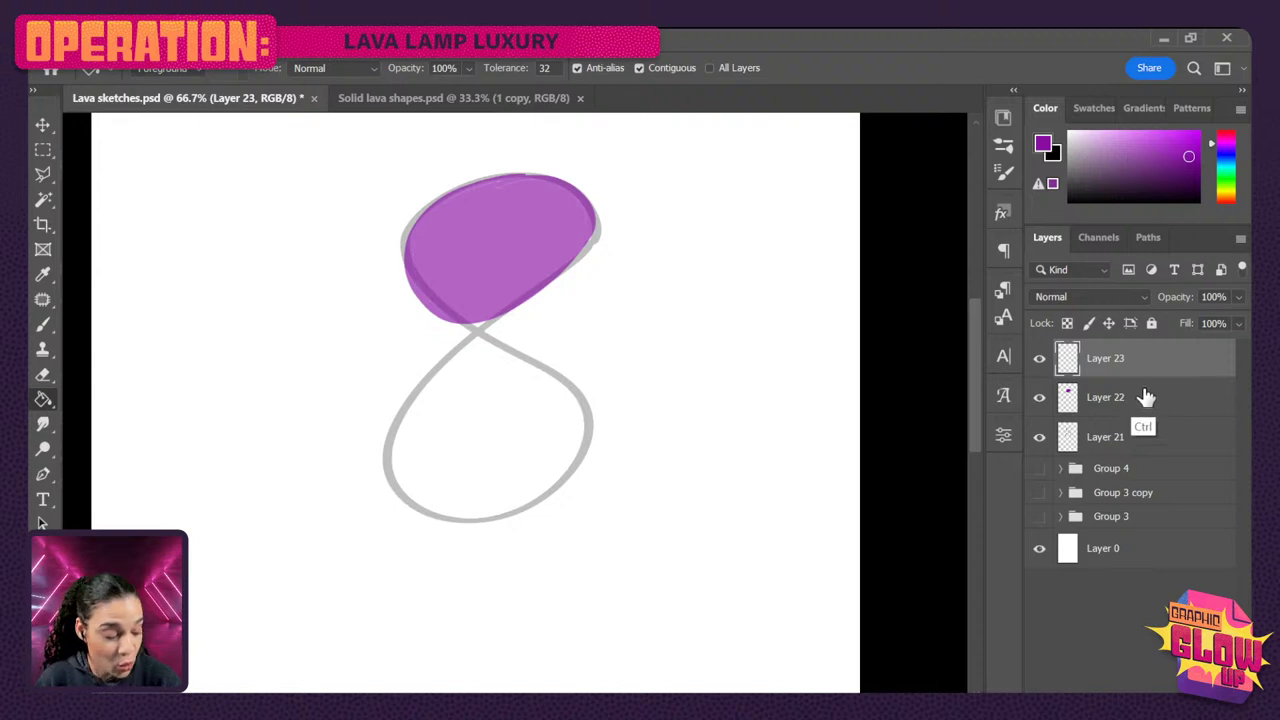
key("ctrl+z")
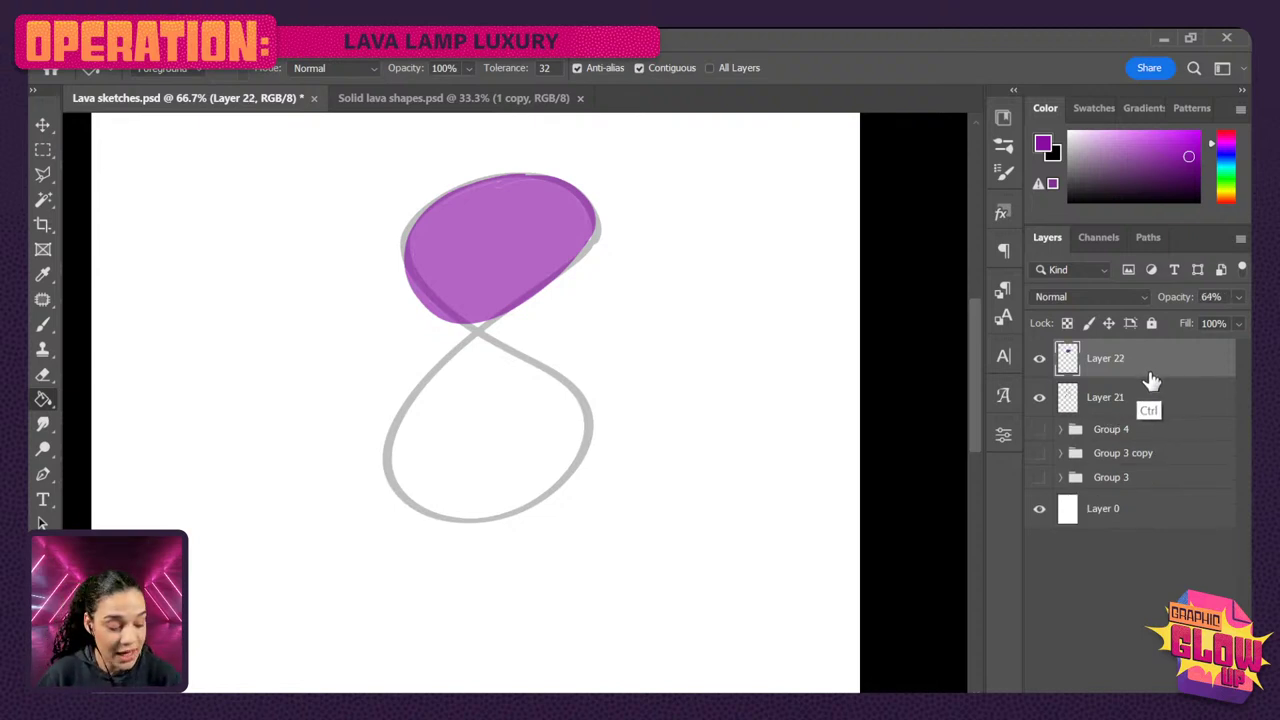
key("ctrl+j")
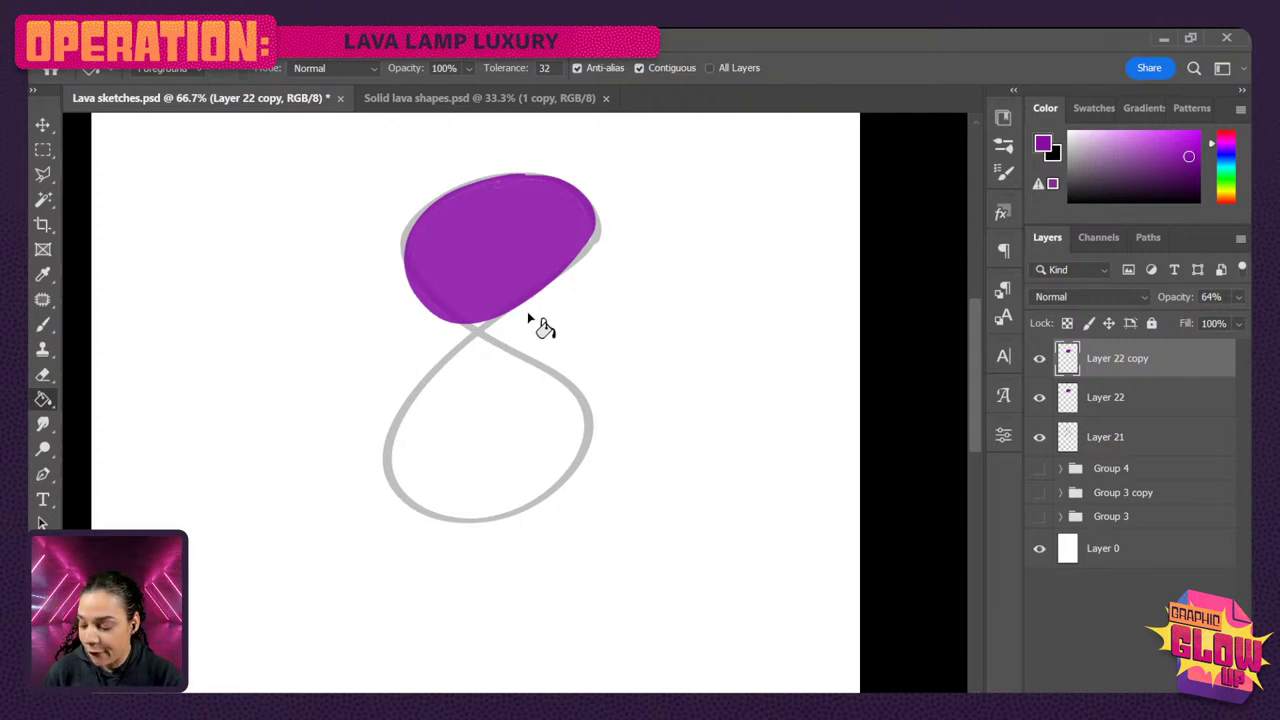
- Free Transform the purple blob slightly taller and narrower from both sides
key("b")
mouse_move(518, 309)
left_mouse_down()
mouse_move(577, 367)
mouse_move(546, 363)
left_mouse_up()
mouse_move(444, 330)
left_mouse_down()
mouse_move(390, 374)
mouse_move(418, 369)
left_mouse_up()
key("ctrl+z")
key("ctrl+z")
key("ctrl+z")
key("ctrl+z")
key("ctrl+z")
key("ctrl+z")
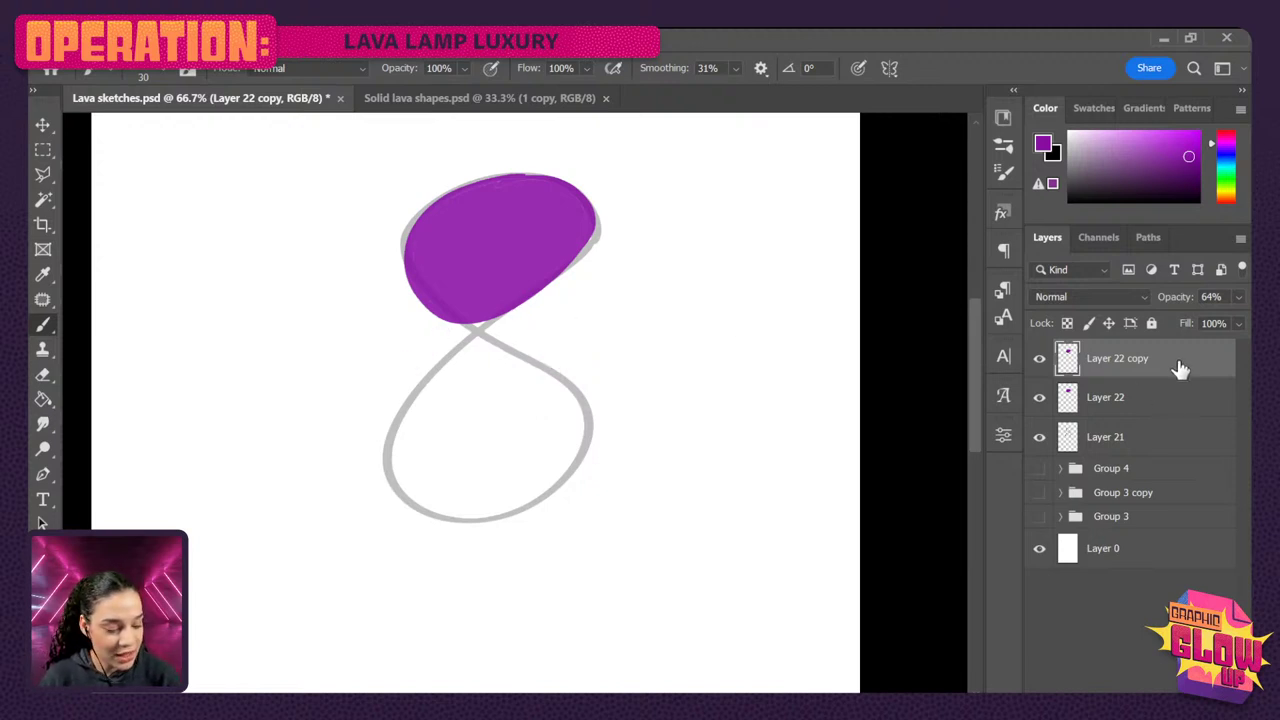
key("ctrl+t")
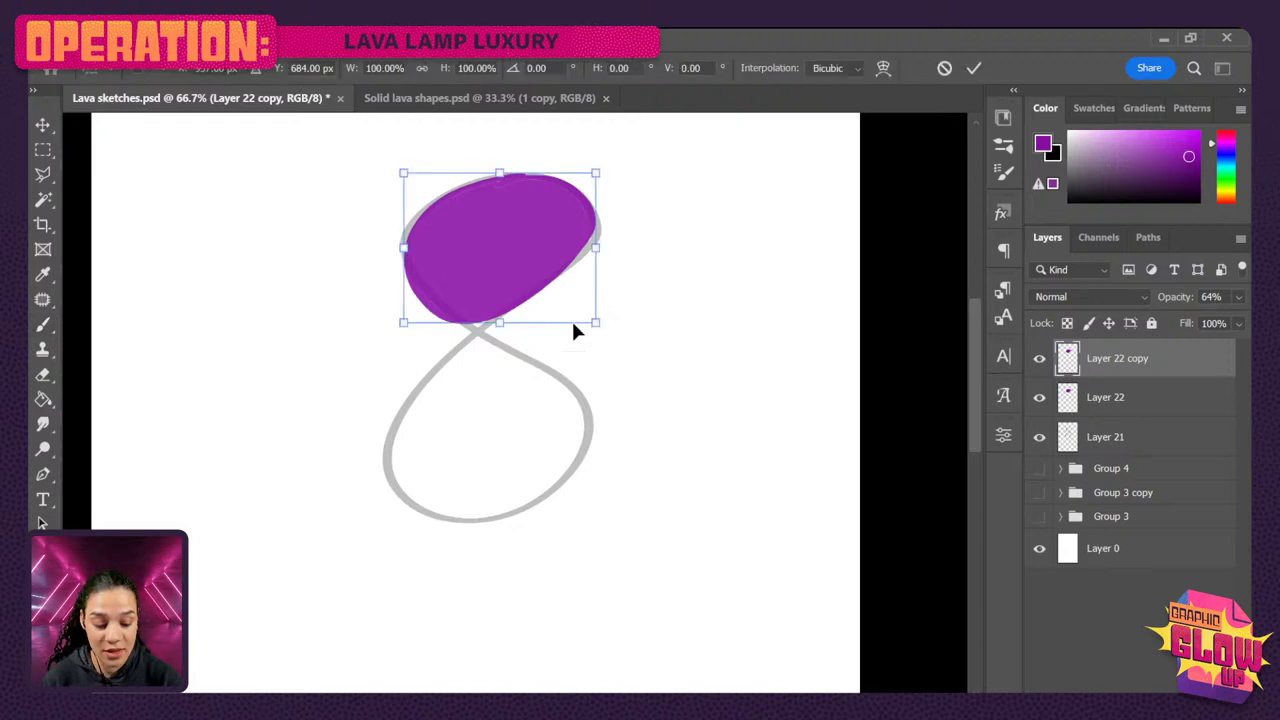
left_click_drag(497, 322, 497, 347)
left_click_drag(596, 260, 578, 262)
key("Return")
- Paint a narrow purple neck hanging down from the blob toward the crossing
key("b")
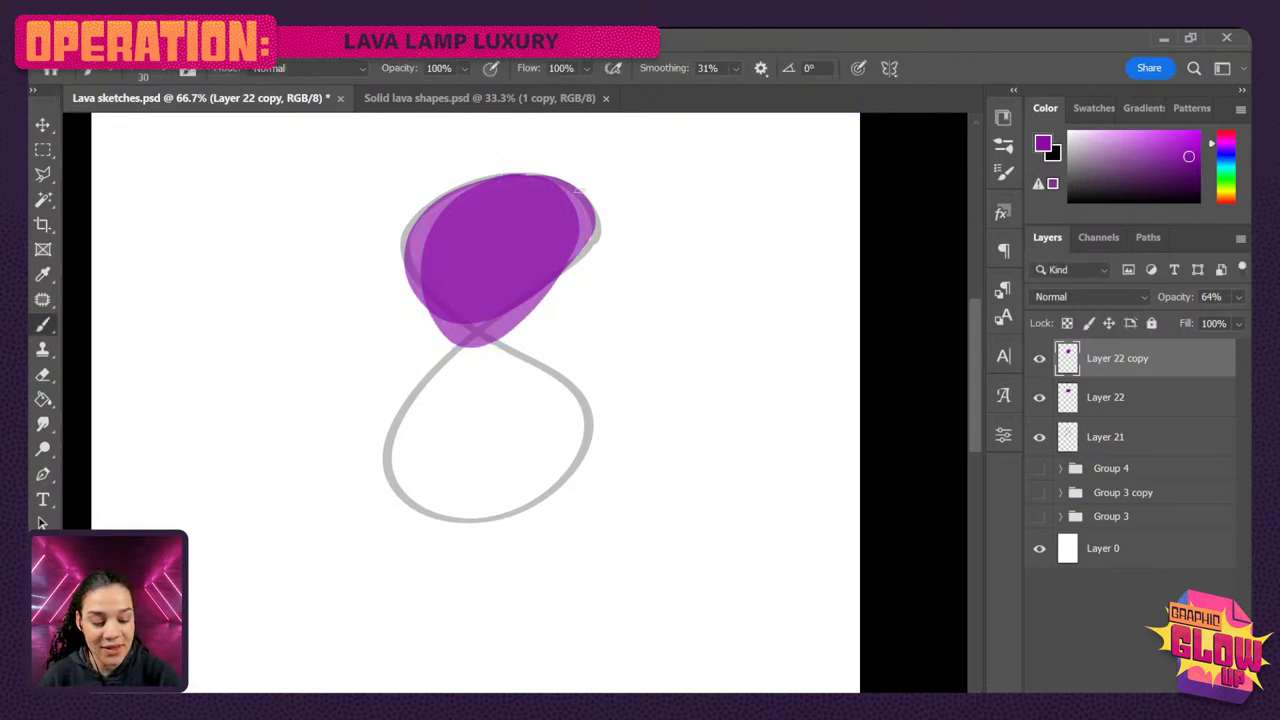
mouse_move(562, 287)
left_mouse_down()
mouse_move(559, 391)
mouse_move(613, 400)
left_mouse_up()
left_click_drag(420, 312, 366, 392)
key("ctrl+z")
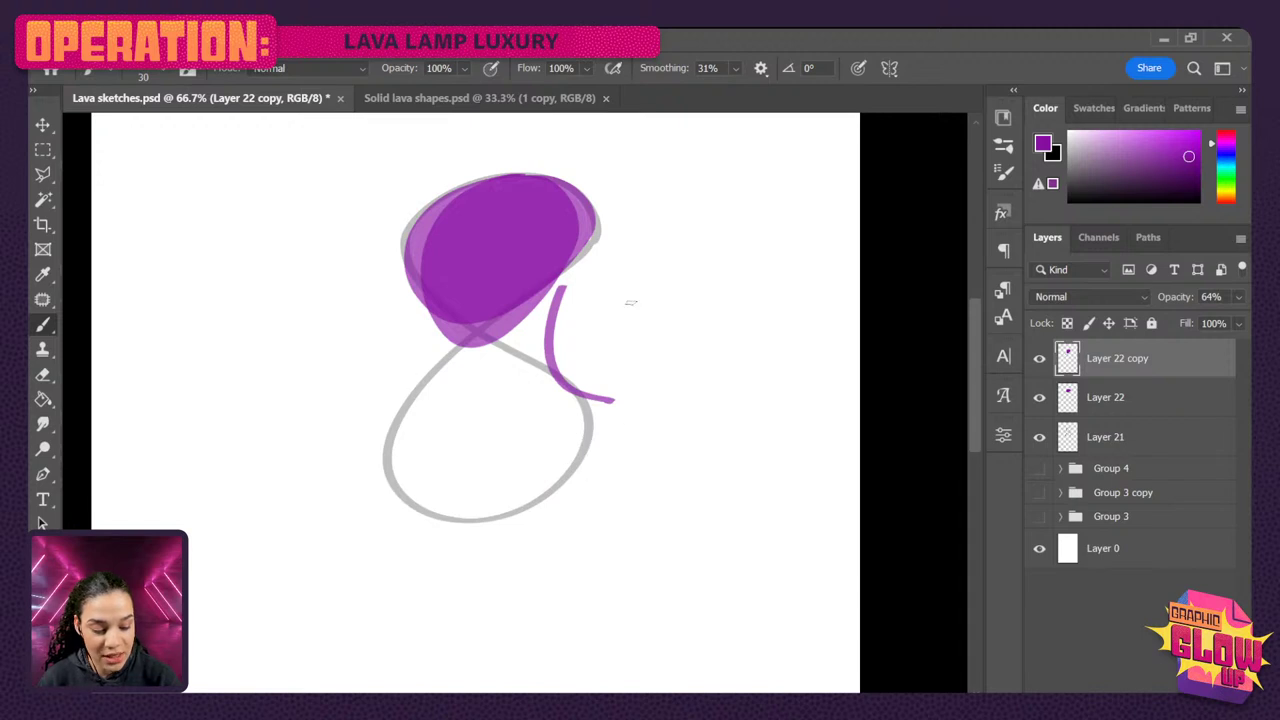
key("ctrl+z")
mouse_move(606, 259)
left_mouse_down()
mouse_move(560, 147)
mouse_move(364, 213)
mouse_move(365, 275)
left_mouse_up()
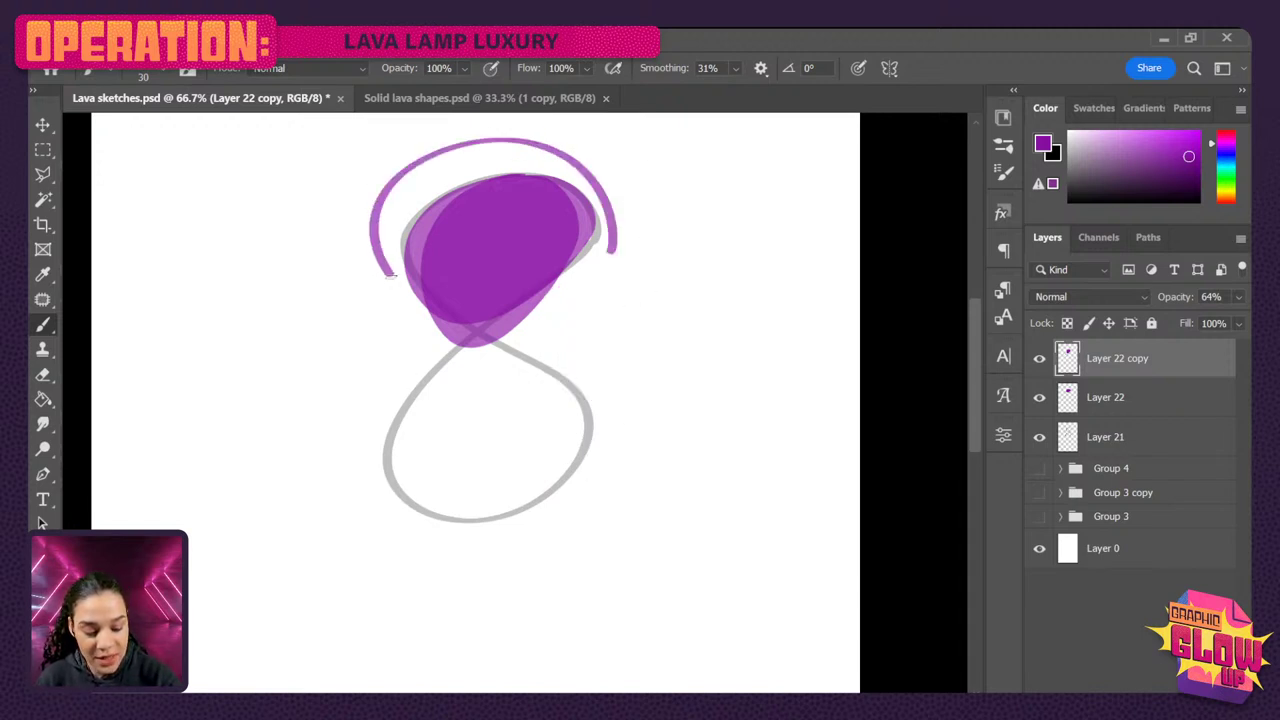
key("ctrl+z")
mouse_move(630, 164)
left_mouse_down()
mouse_move(638, 193)
mouse_move(670, 161)
left_mouse_up()
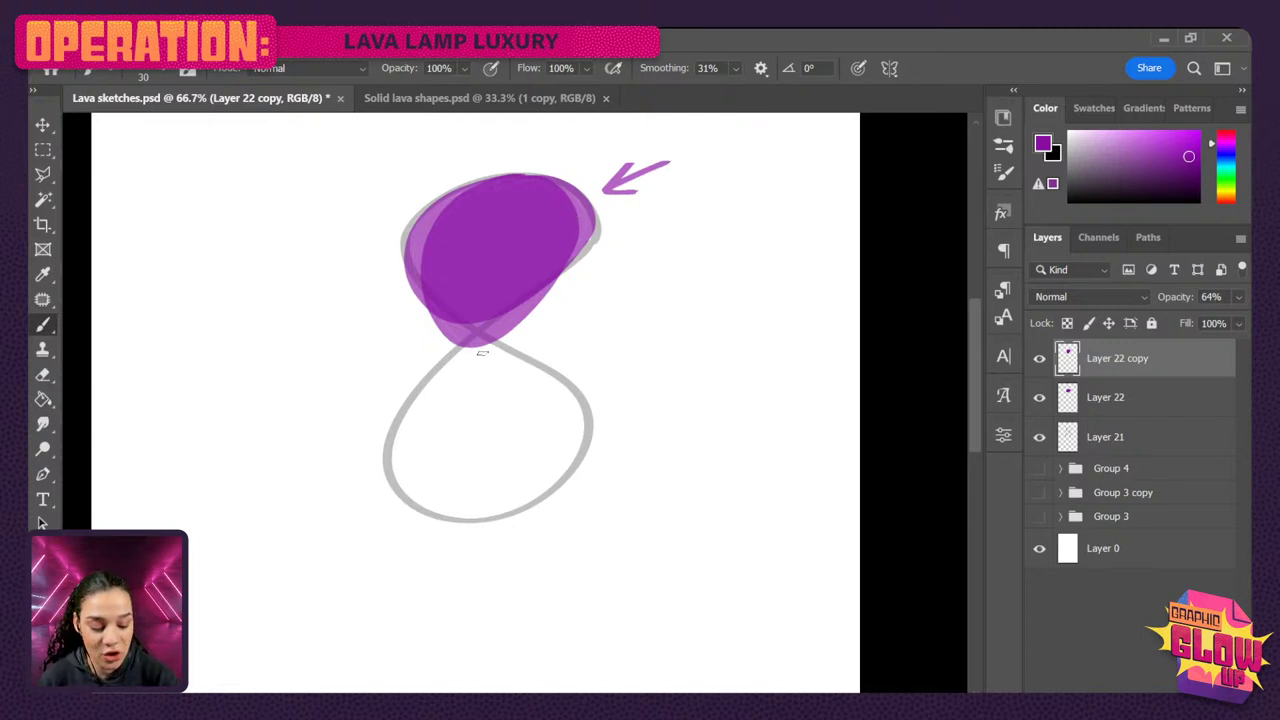
mouse_move(482, 353)
left_mouse_down()
mouse_move(515, 416)
mouse_move(562, 442)
mouse_move(456, 375)
mouse_move(484, 382)
left_mouse_up()
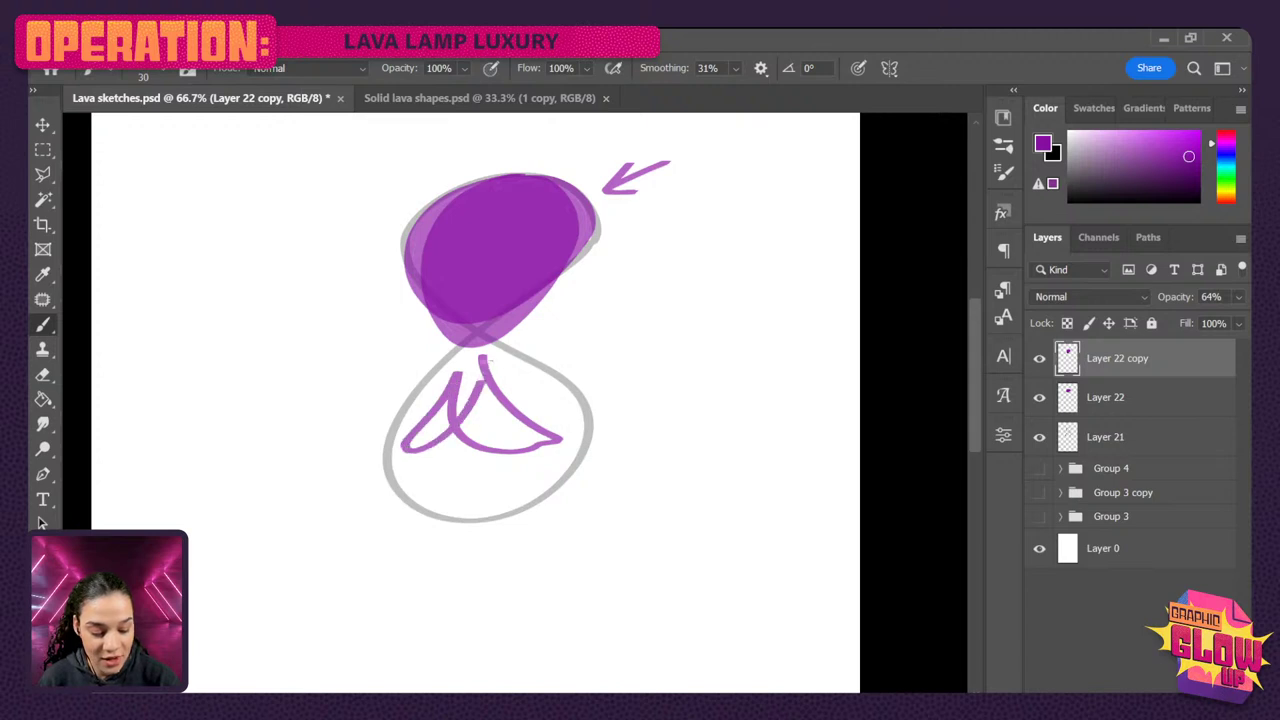
key("ctrl+z")
key("ctrl+z")
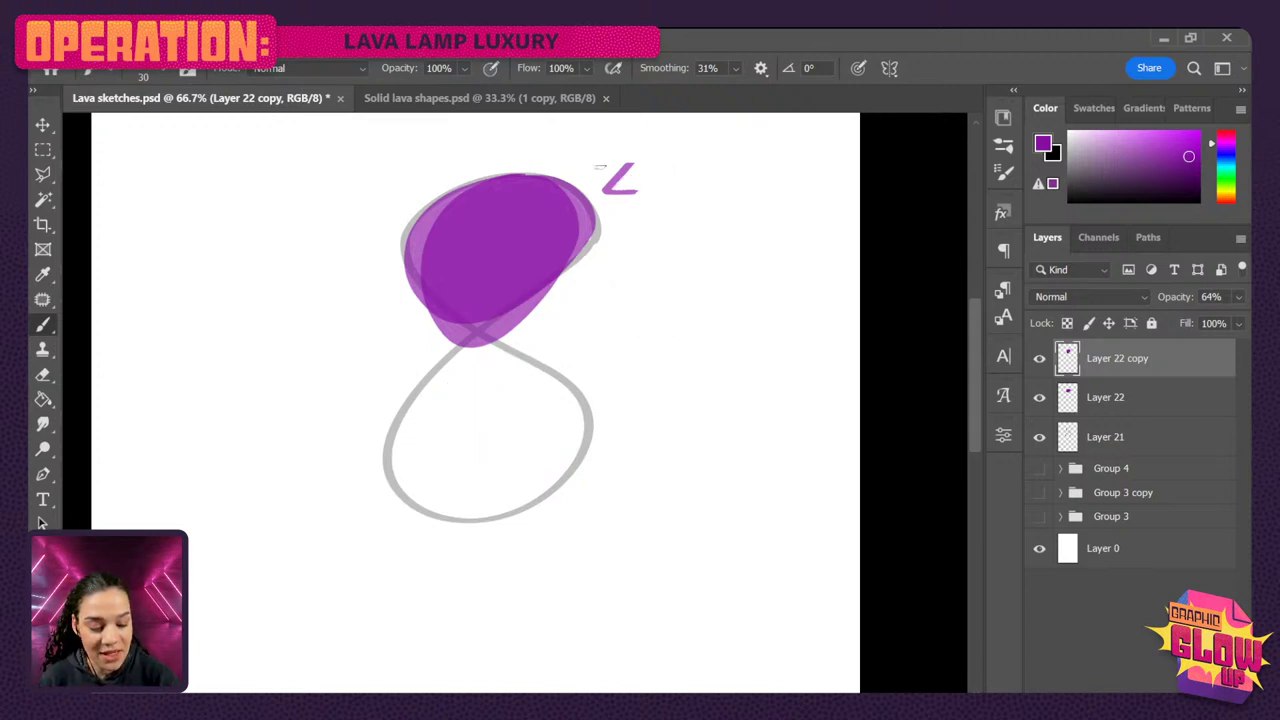
key("ctrl+z")
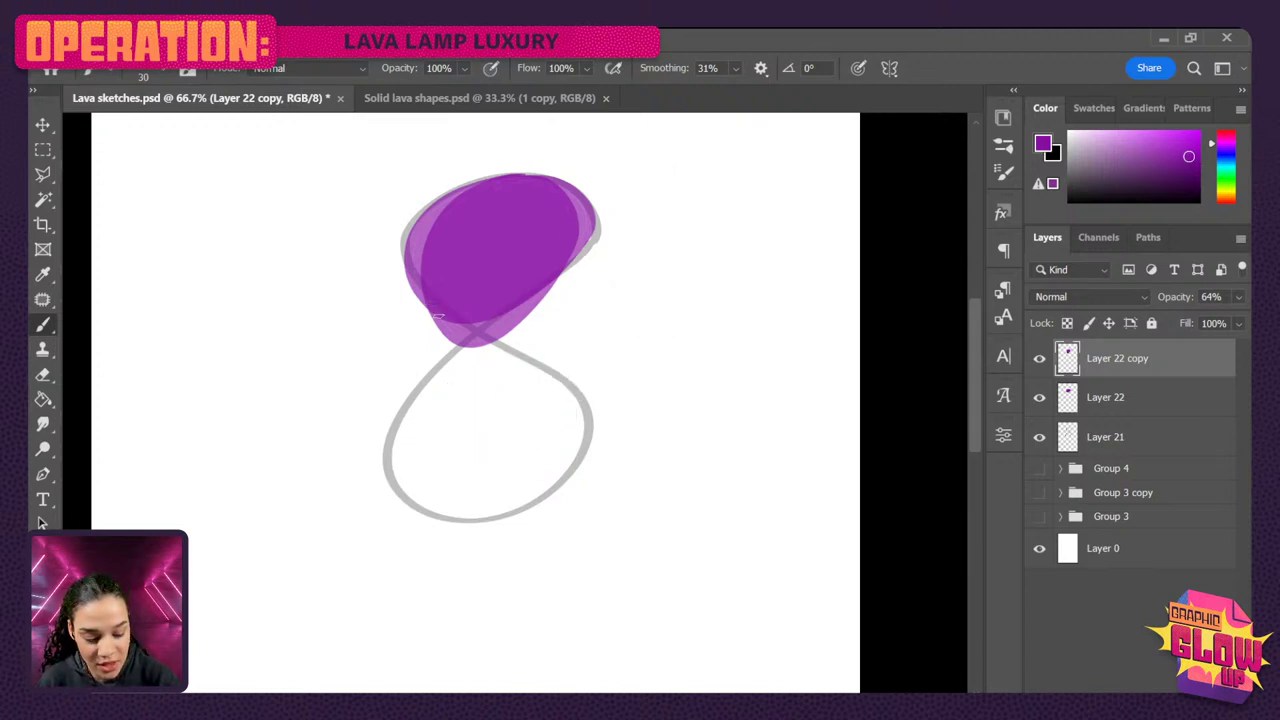
mouse_move(437, 316)
left_mouse_down()
mouse_move(439, 358)
mouse_move(454, 378)
mouse_move(496, 374)
mouse_move(534, 295)
mouse_move(502, 328)
mouse_move(494, 370)
mouse_move(465, 371)
mouse_move(460, 328)
mouse_move(448, 366)
mouse_move(480, 362)
left_mouse_up()
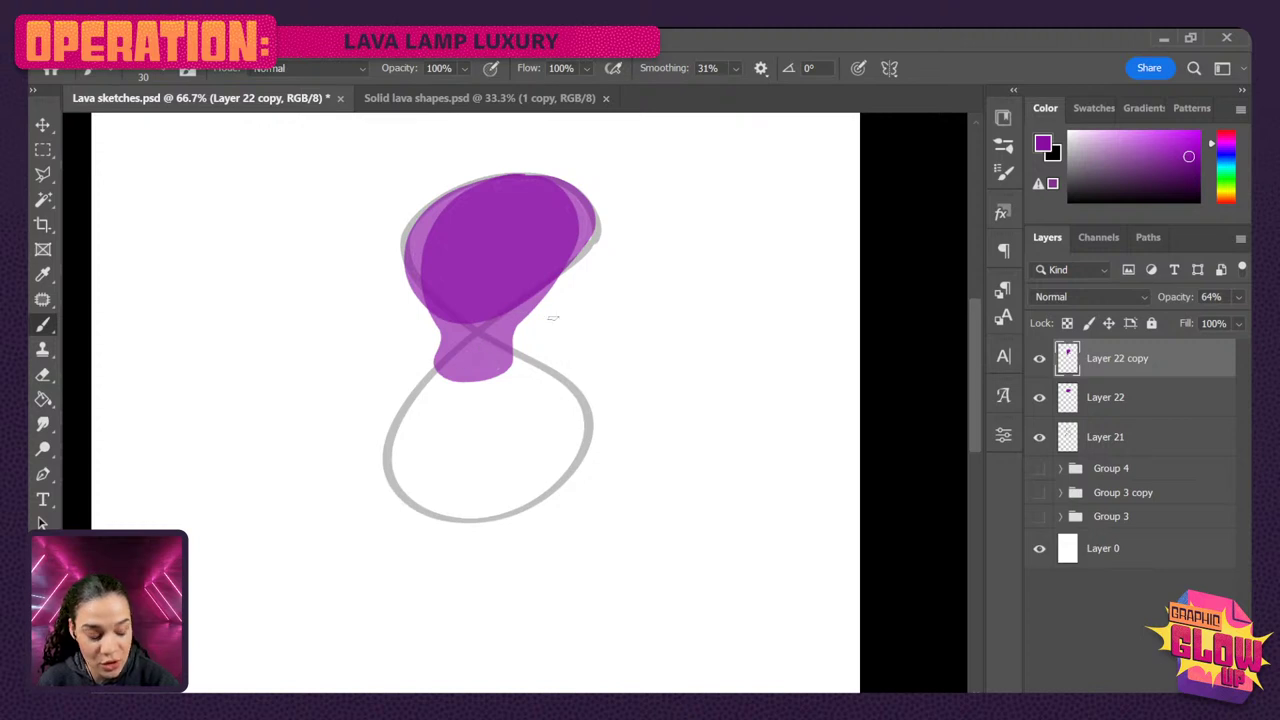
key("p")
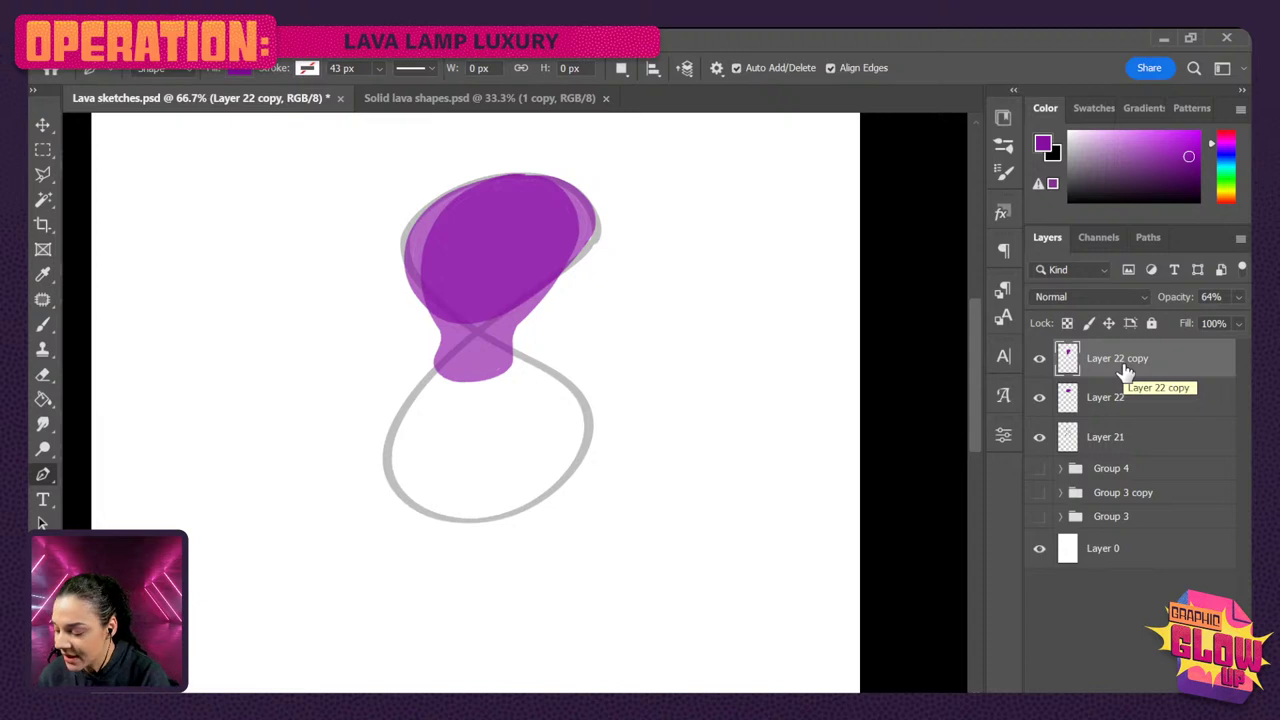
- Add an empty Layer 23 and trace a trial pen shape around the lower loop
key("ctrl+shift+n")
key("Return")
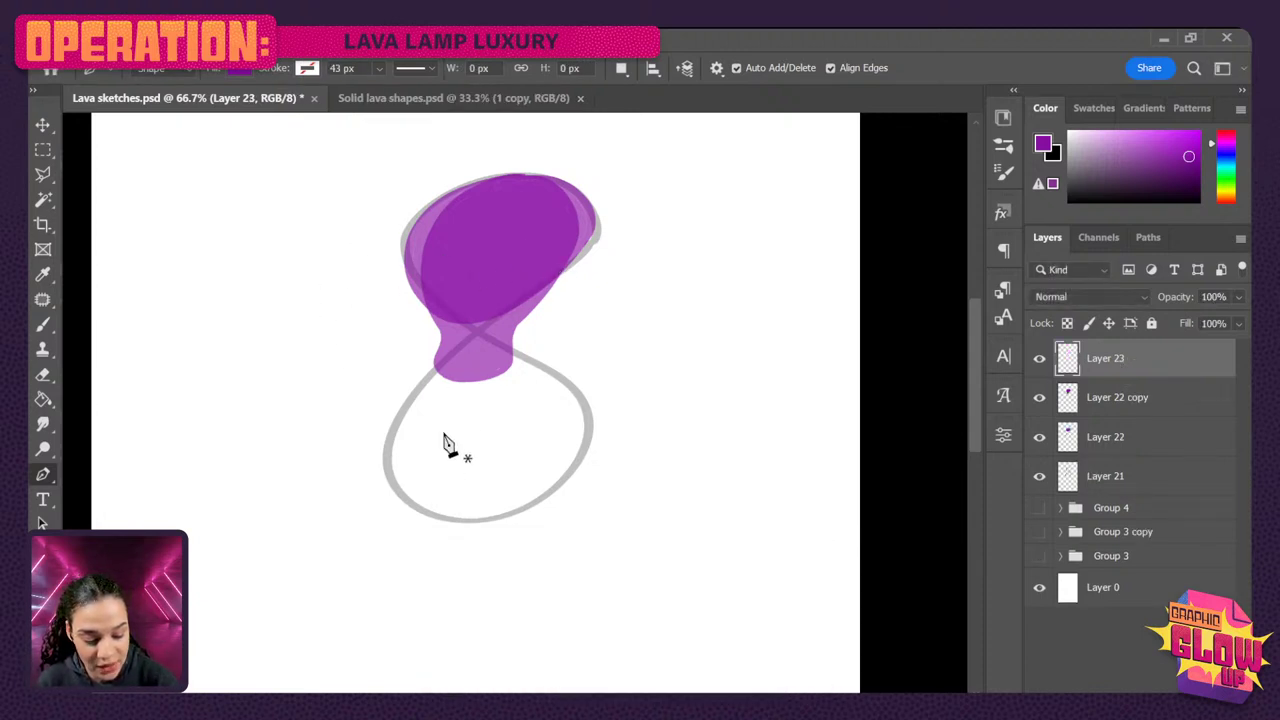
left_click(432, 373)
left_click_drag(497, 519, 698, 527)
left_click(574, 387)
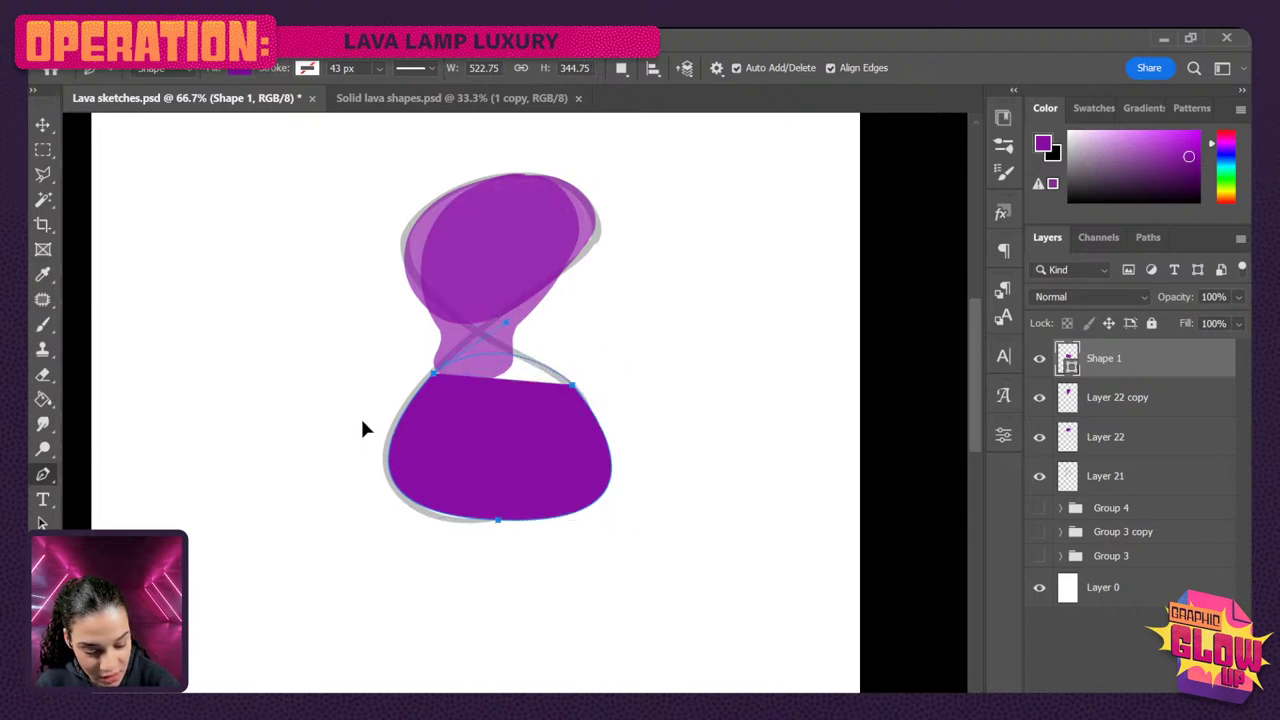
key("Return")
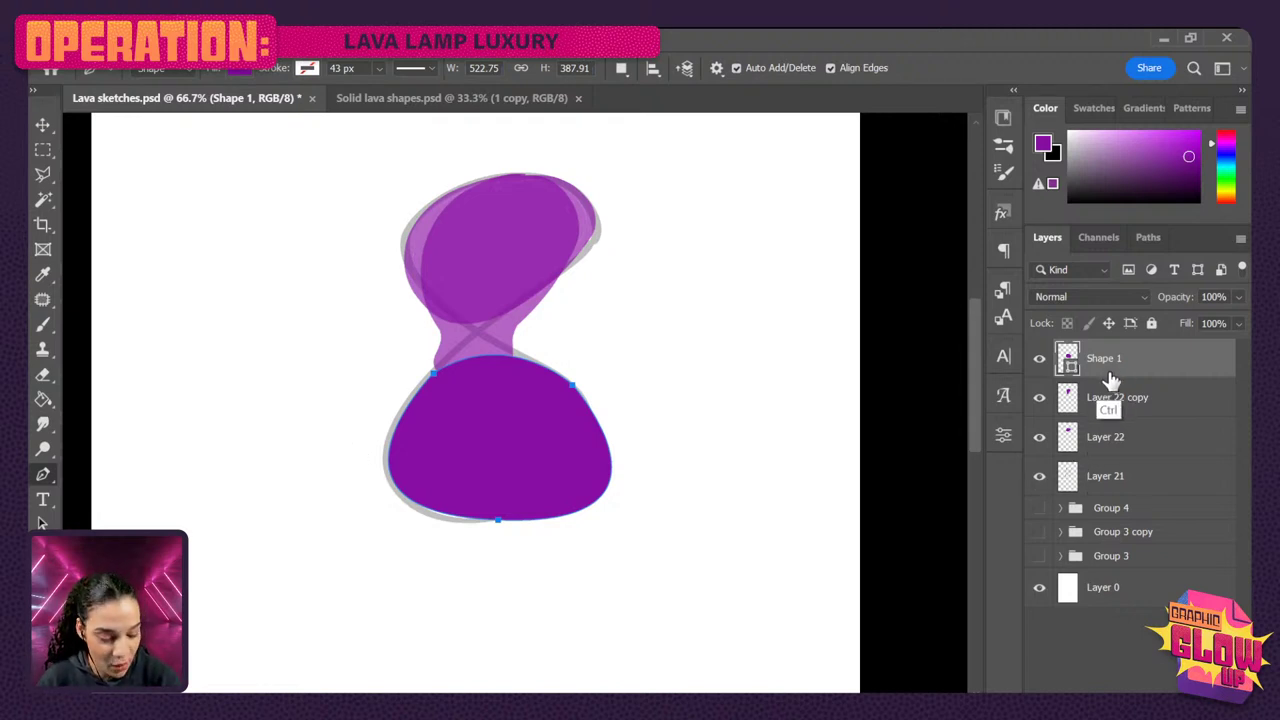
- Draw a second trial pen shape right of the blob, then undo the trial shapes
left_click(712, 176)
left_click(628, 291)
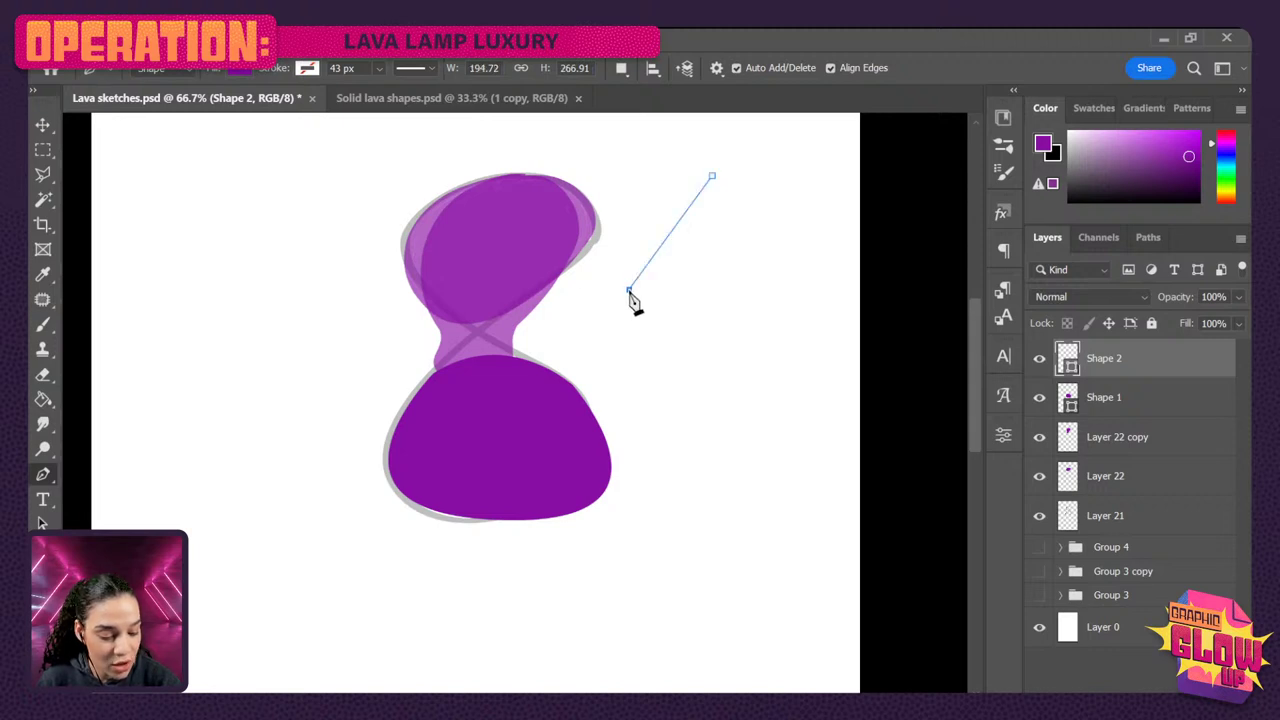
left_click_drag(630, 300, 664, 415)
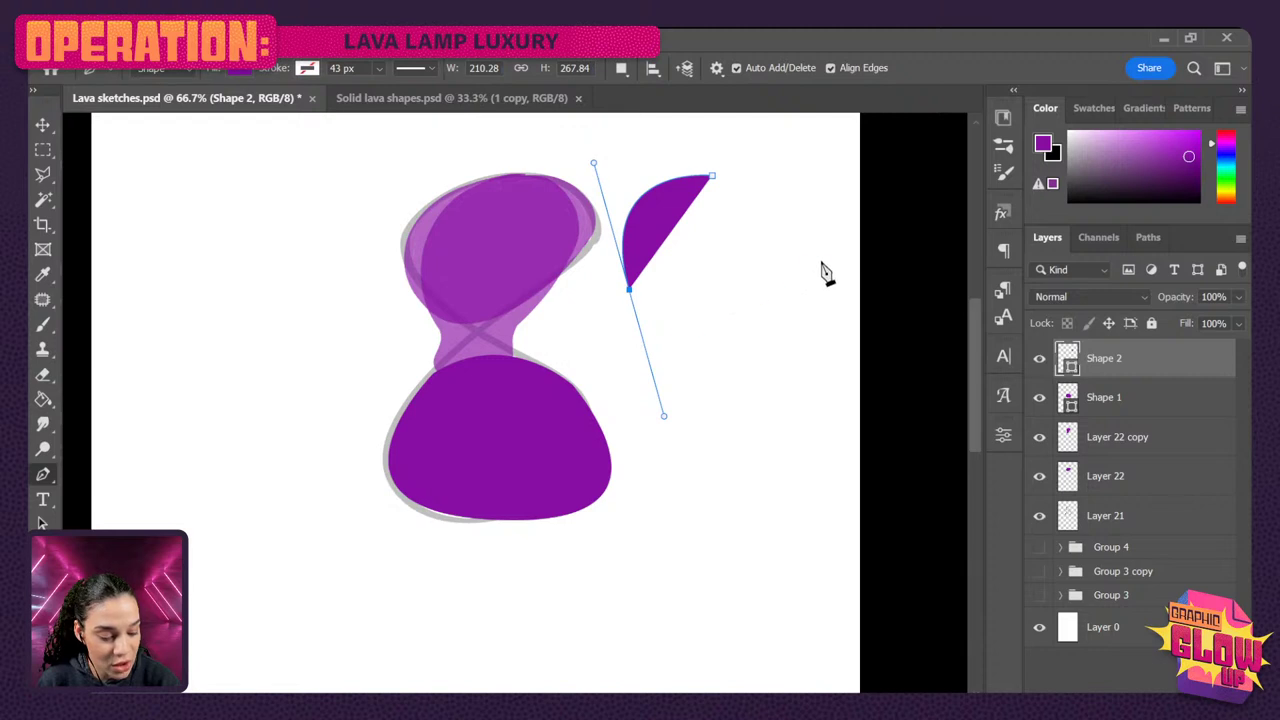
left_click(820, 262)
left_click_drag(713, 180, 534, 229)
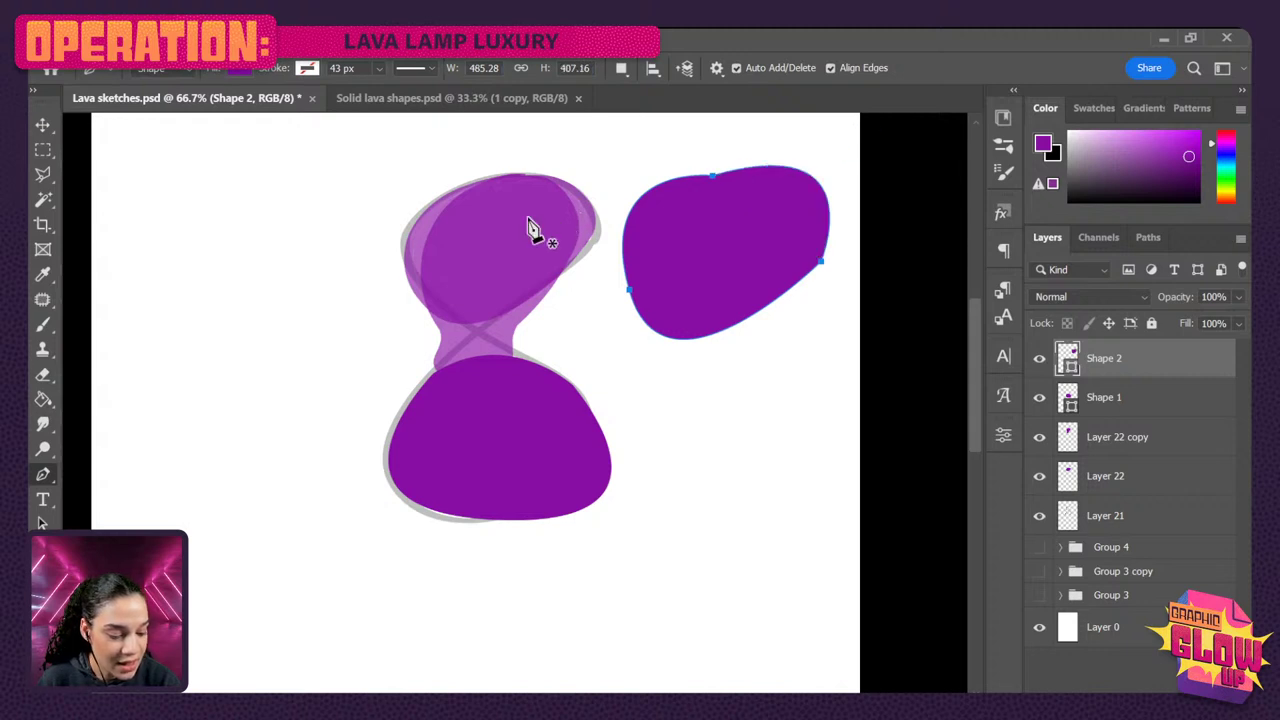
key("ctrl+z")
key("ctrl+z")
key("ctrl+z")
key("ctrl+z")
key("ctrl+z")
key("ctrl+z")
key("ctrl+z")
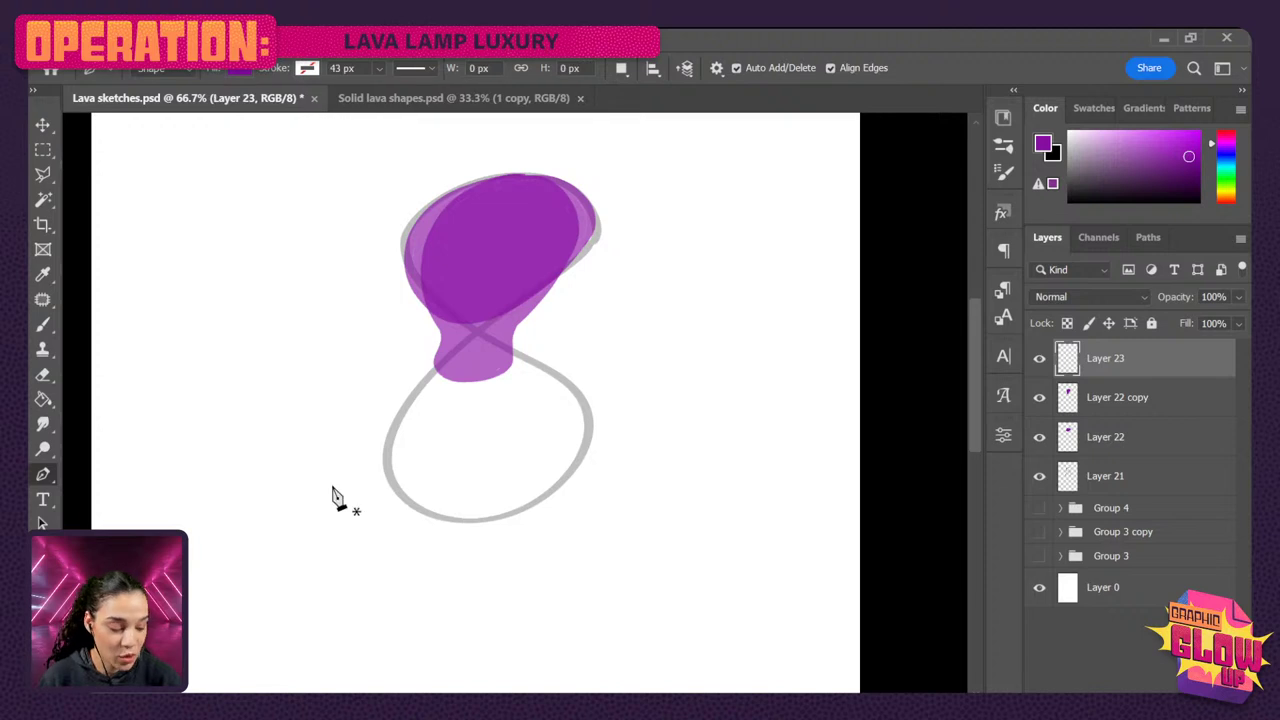
- Duplicate Layer 22 copy and scale the copy narrower and shorter, shifted slightly down-left
left_click(1176, 408)
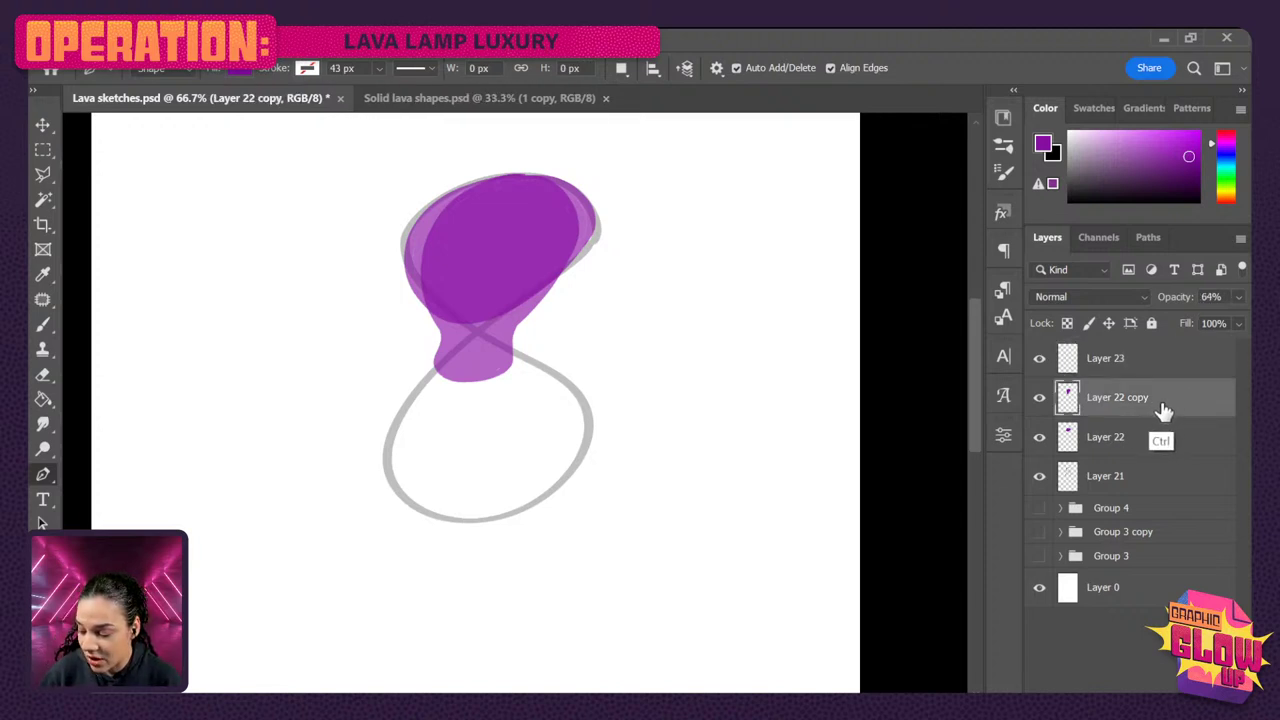
key("ctrl+j")
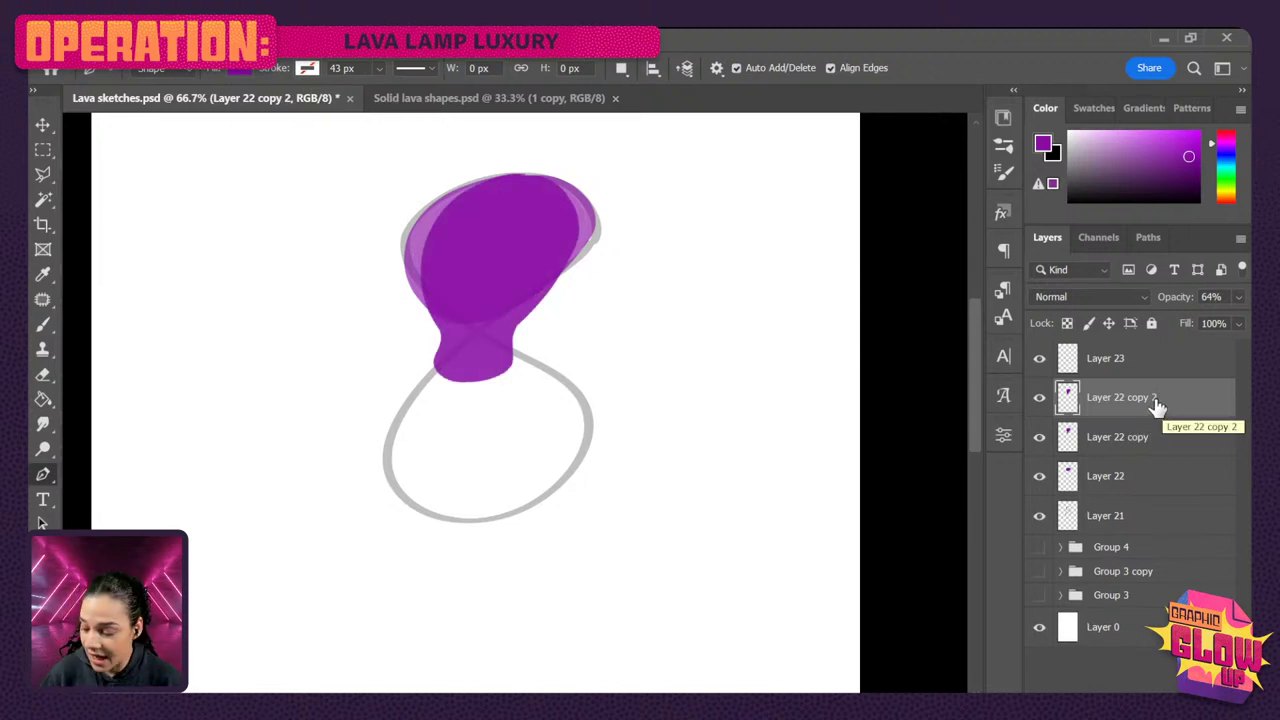
key("ctrl+t")
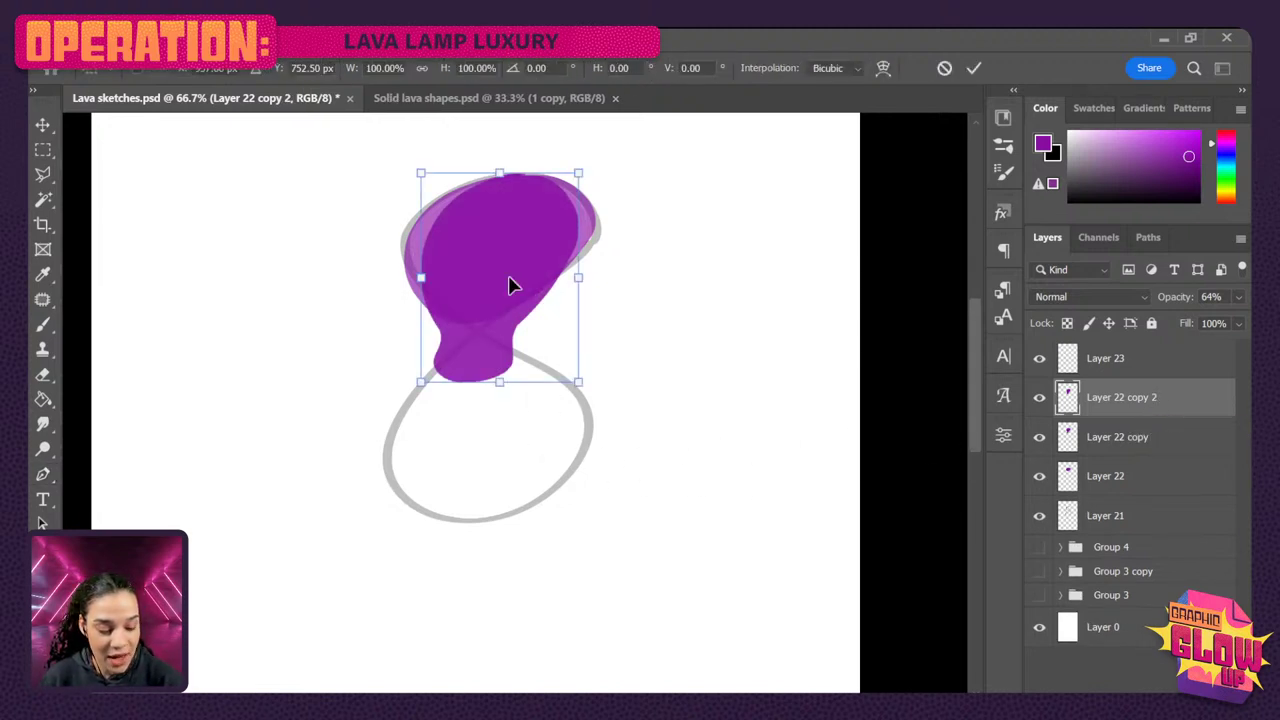
left_click_drag(578, 277, 563, 280)
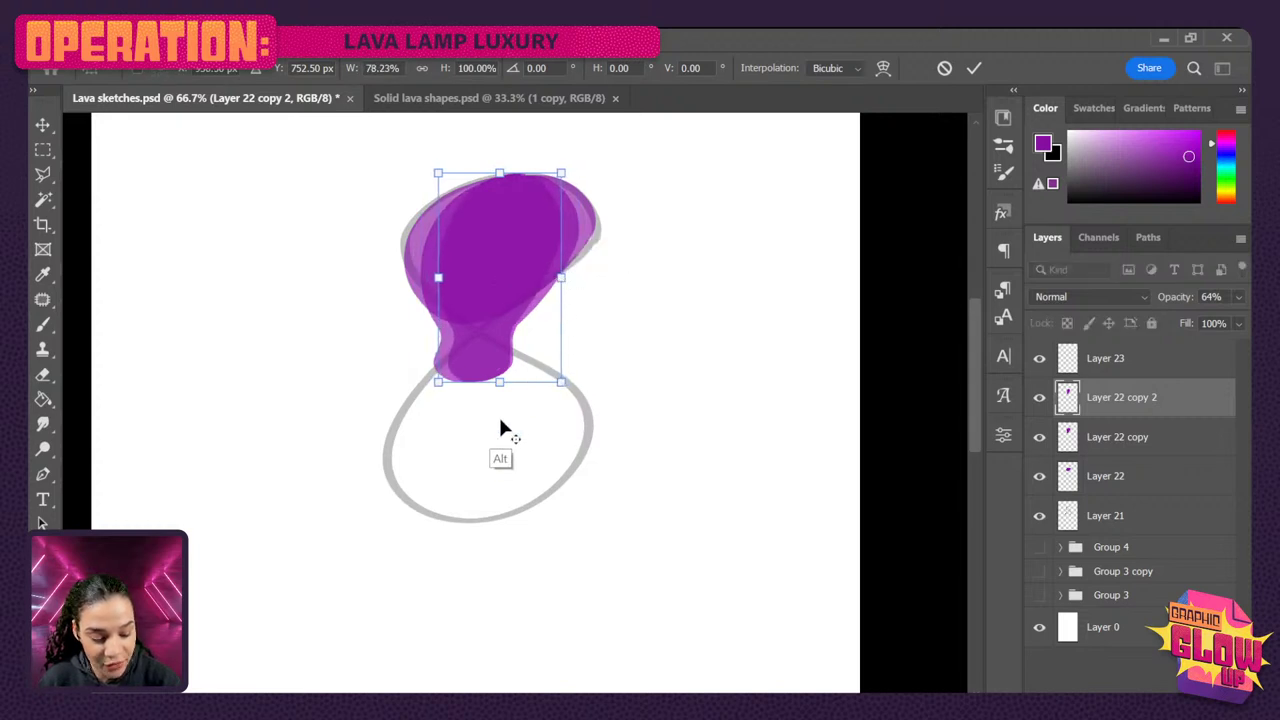
left_click_drag(500, 172, 502, 199)
left_click_drag(516, 296, 660, 203)
key("Return")
- Zoom in to inspect the blob's top and neck, then back out to 100%
key("p")
key("ctrl+plus")
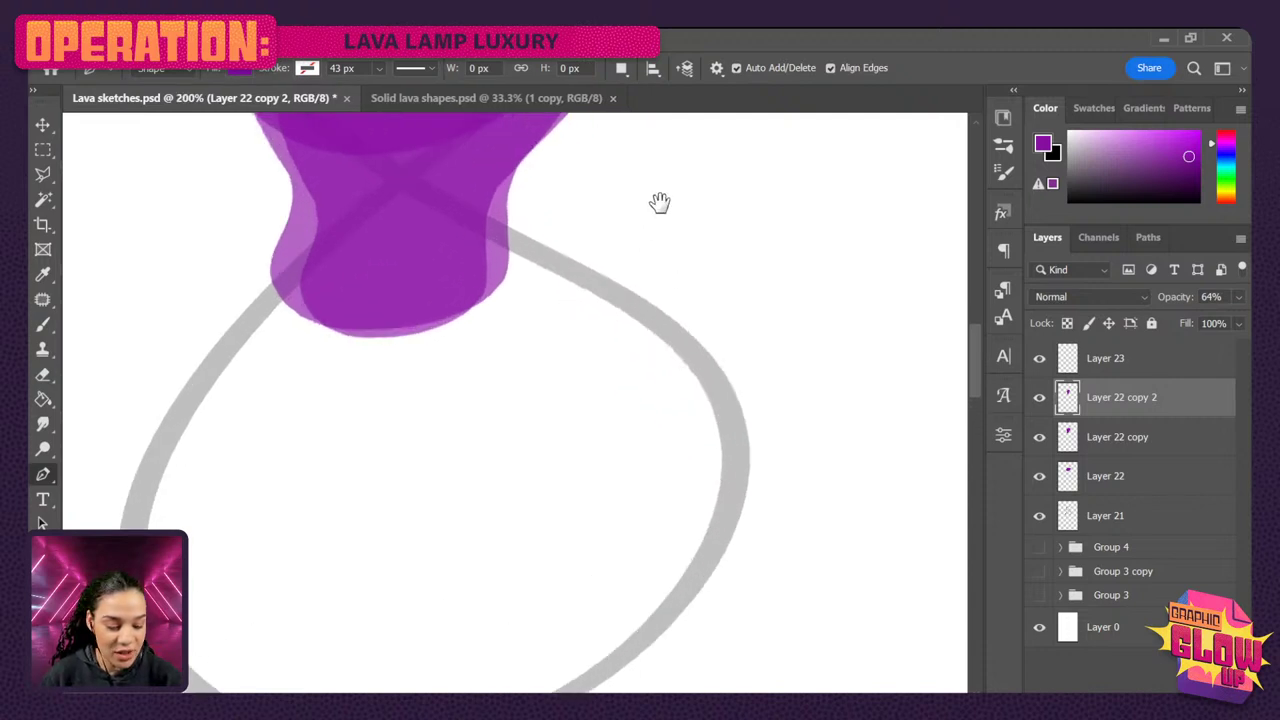
key("ctrl+plus")
left_click_drag(691, 458, 674, 334)
scroll(666, 503, "down", 3)
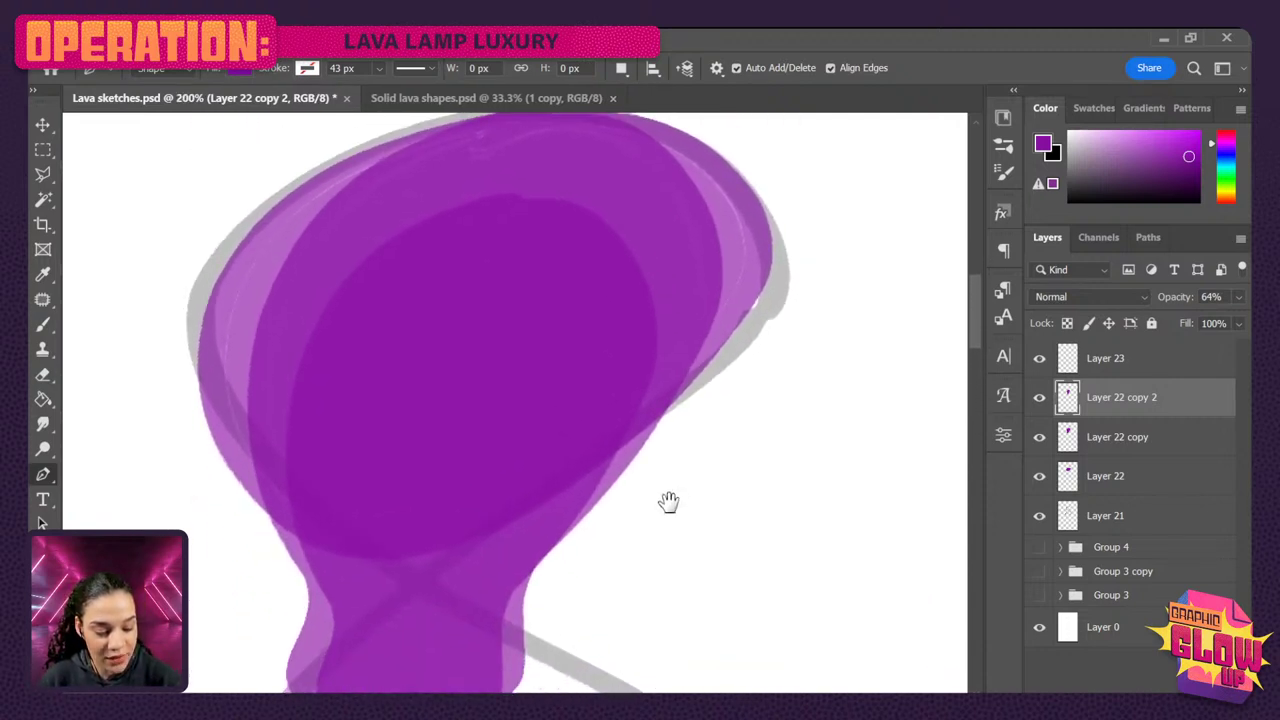
key("ctrl+minus")
key("ctrl+minus")
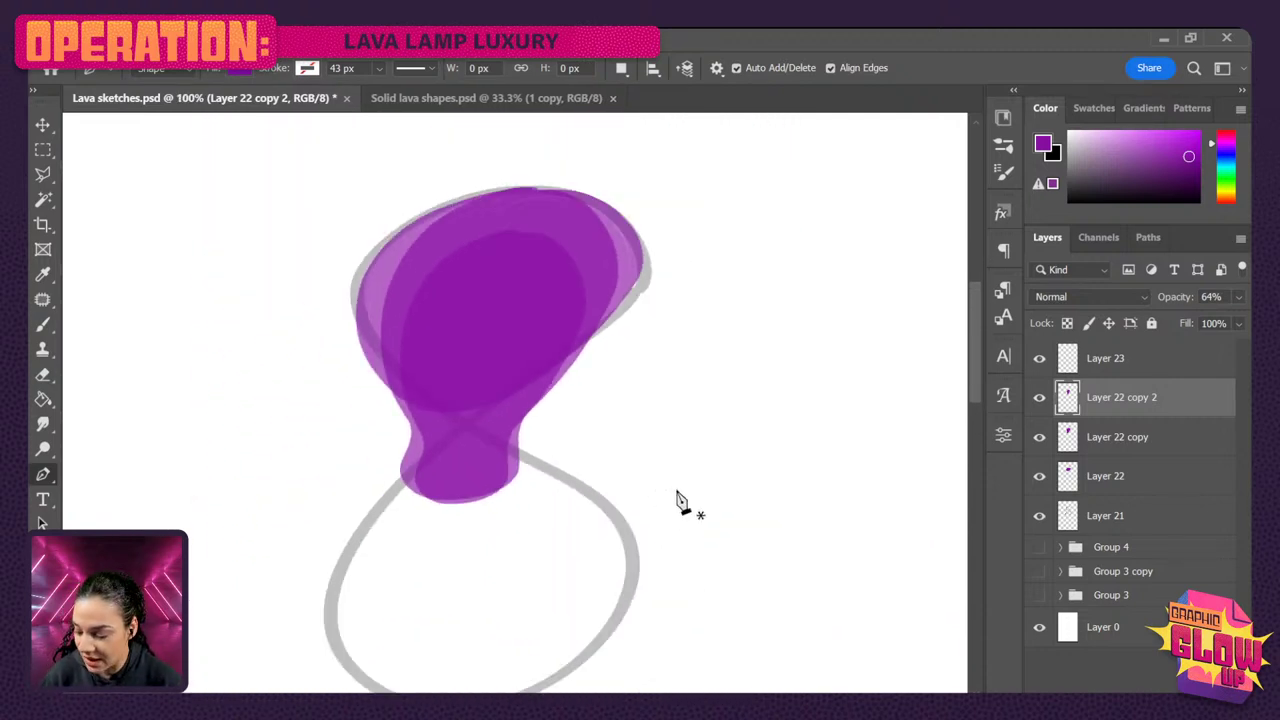
key("b")
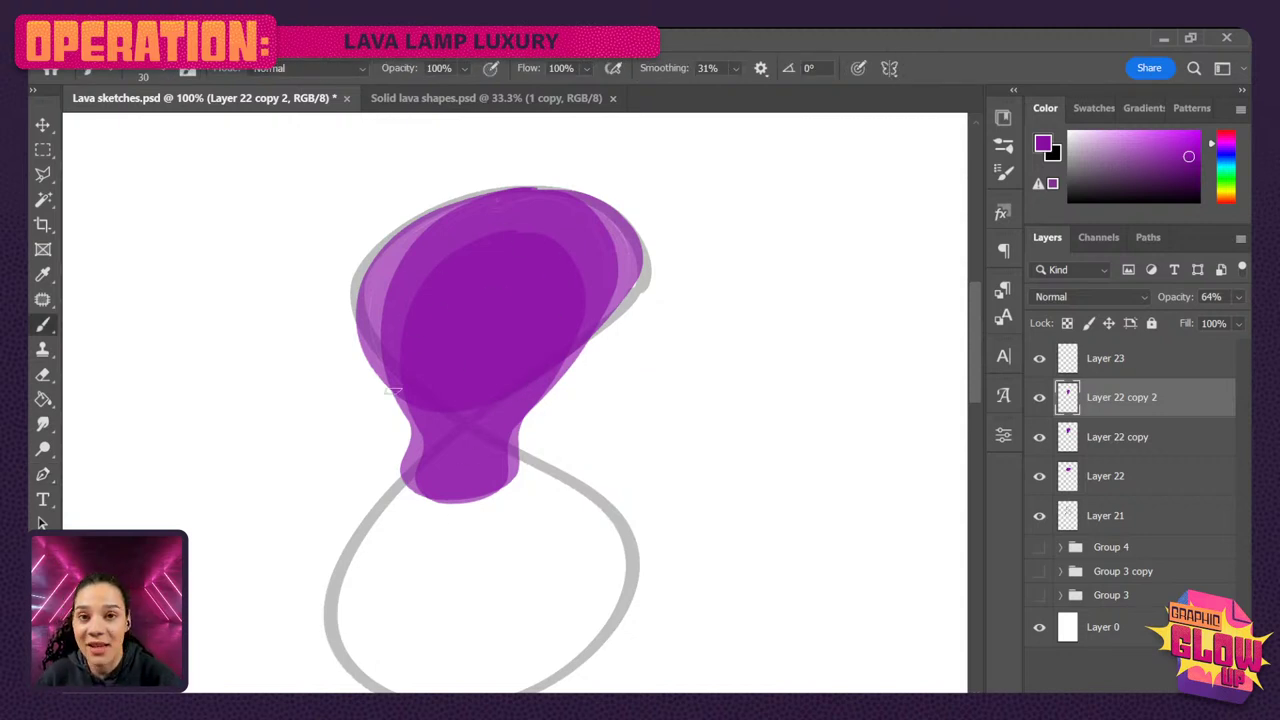
- Paint and patch the purple lower lobe, then brush a curved arrow with arrowhead to the top blob
left_click_drag(424, 437, 388, 502)
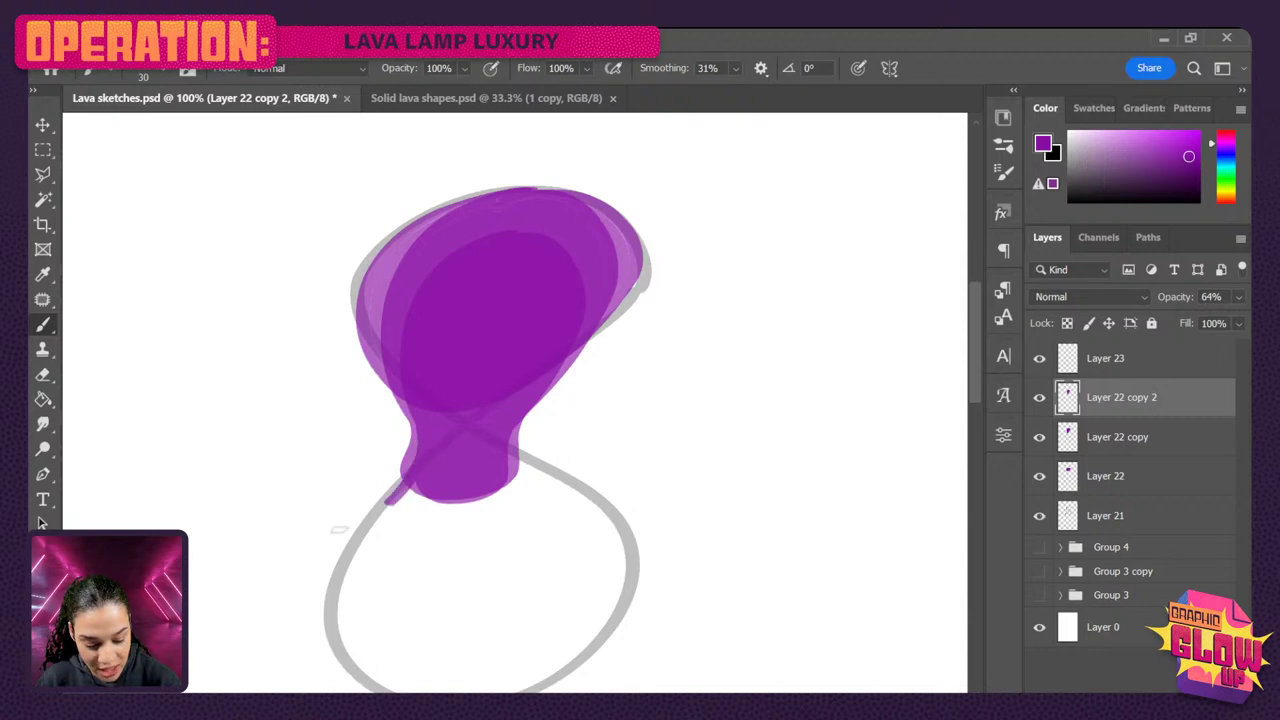
mouse_move(418, 444)
left_mouse_down()
mouse_move(338, 544)
mouse_move(462, 606)
mouse_move(524, 486)
mouse_move(512, 433)
left_mouse_up()
mouse_move(502, 482)
left_mouse_down()
mouse_move(471, 585)
mouse_move(503, 516)
mouse_move(433, 602)
mouse_move(508, 515)
mouse_move(449, 588)
mouse_move(500, 515)
mouse_move(442, 580)
mouse_move(455, 564)
mouse_move(400, 590)
mouse_move(470, 499)
mouse_move(402, 552)
mouse_move(439, 481)
mouse_move(368, 542)
mouse_move(375, 530)
mouse_move(345, 542)
mouse_move(343, 582)
mouse_move(363, 593)
mouse_move(385, 538)
mouse_move(372, 582)
left_mouse_up()
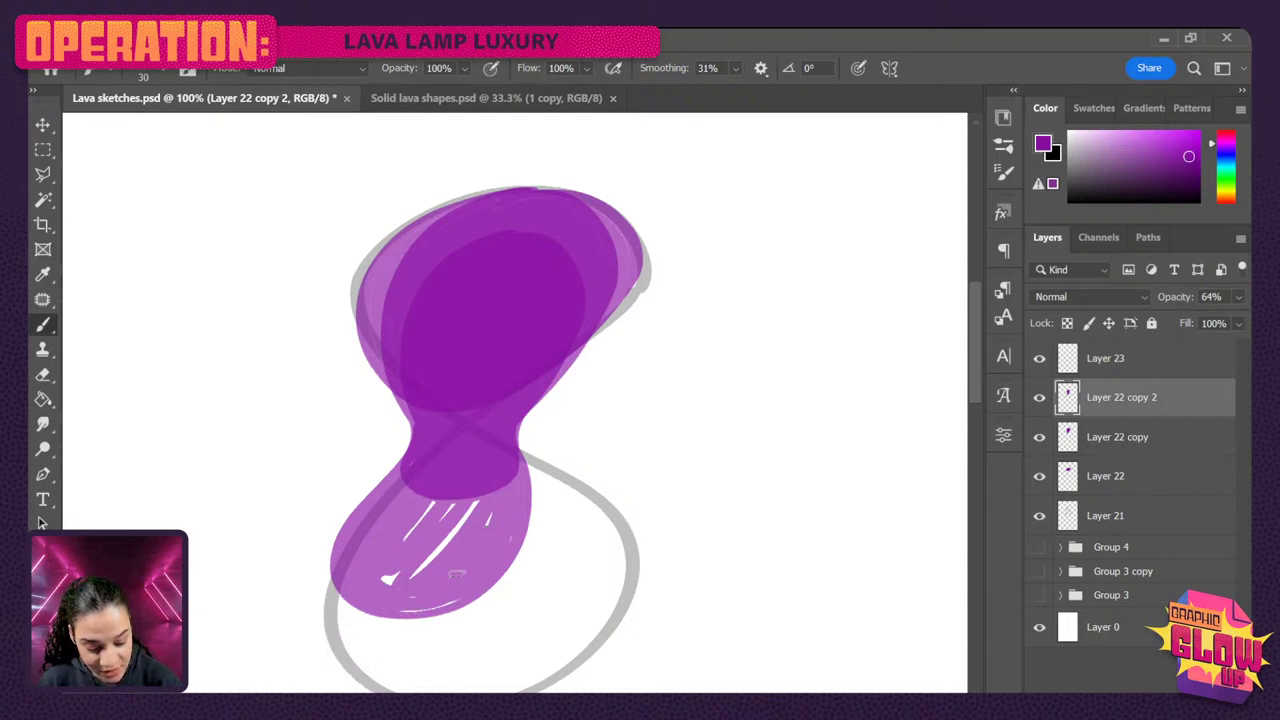
mouse_move(456, 574)
left_mouse_down()
mouse_move(399, 591)
mouse_move(389, 577)
mouse_move(401, 555)
mouse_move(366, 587)
mouse_move(419, 560)
mouse_move(478, 504)
left_mouse_up()
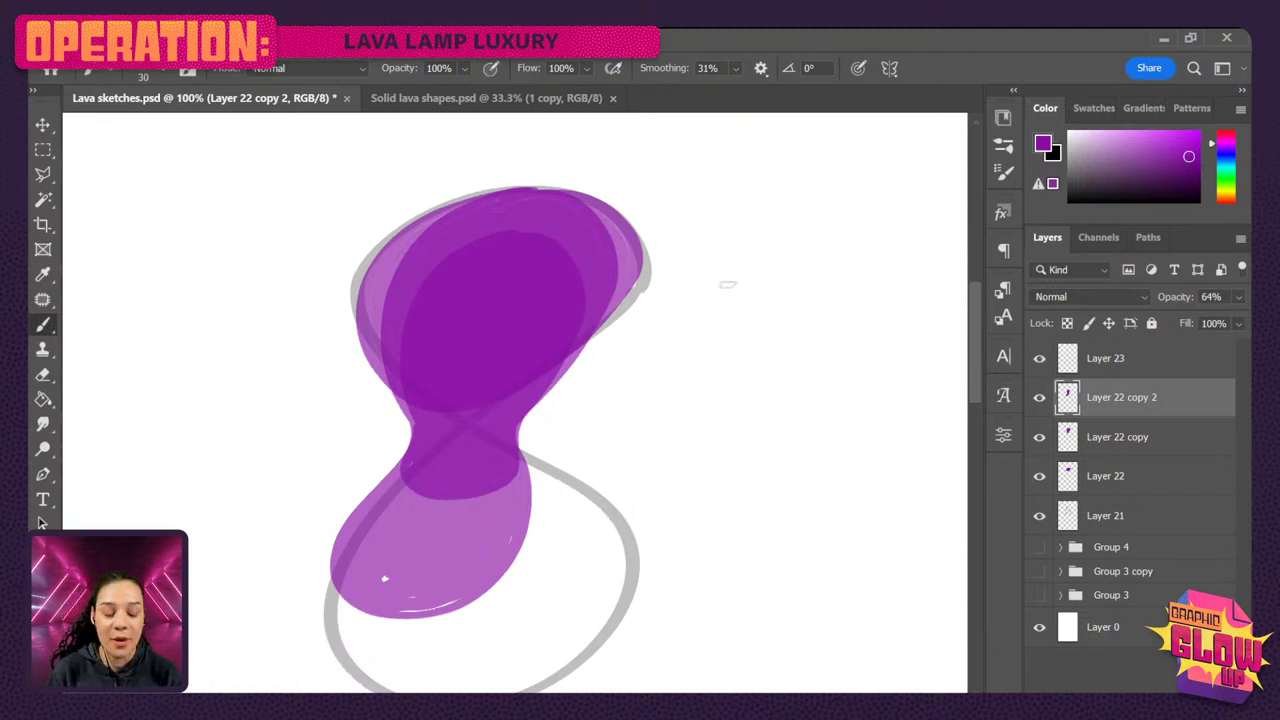
mouse_move(712, 227)
left_mouse_down()
mouse_move(688, 248)
mouse_move(727, 258)
mouse_move(800, 223)
mouse_move(830, 487)
mouse_move(622, 597)
left_mouse_up()
left_click_drag(622, 597, 656, 621)
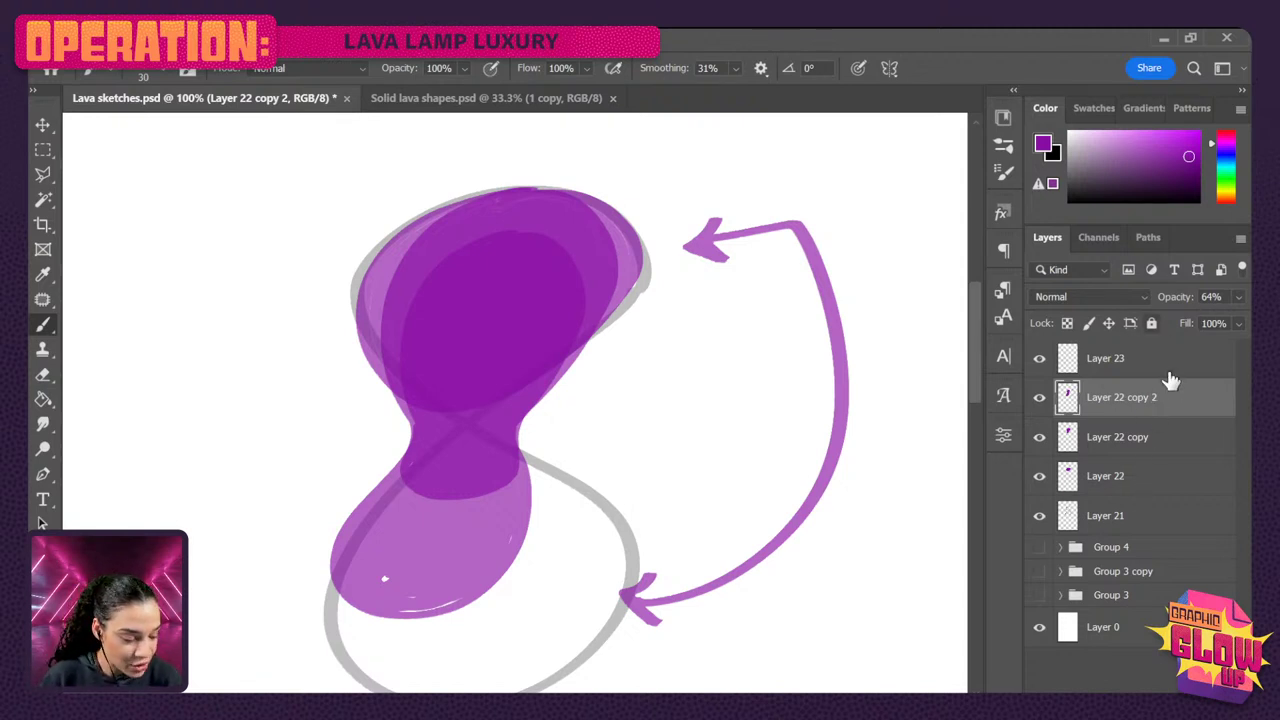
- Group the four purple lava layers into Group 5 and hide the group
left_click(1140, 516, "shift")
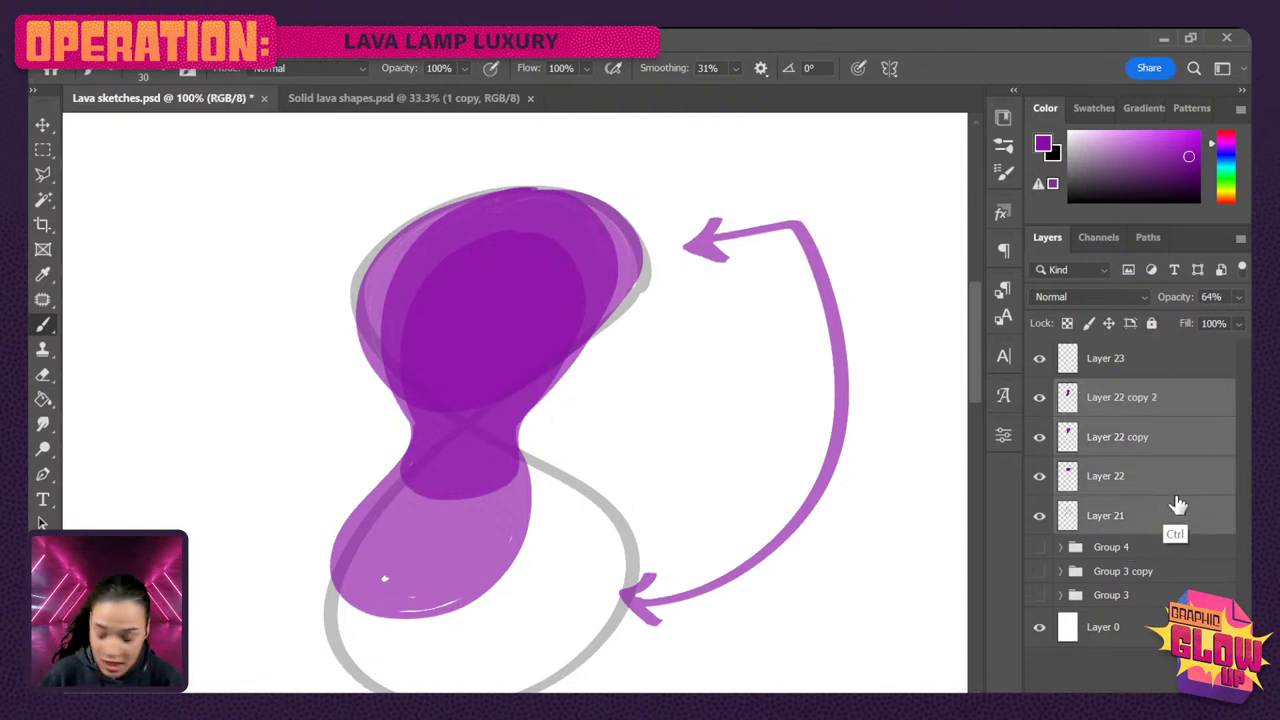
key("ctrl+g")
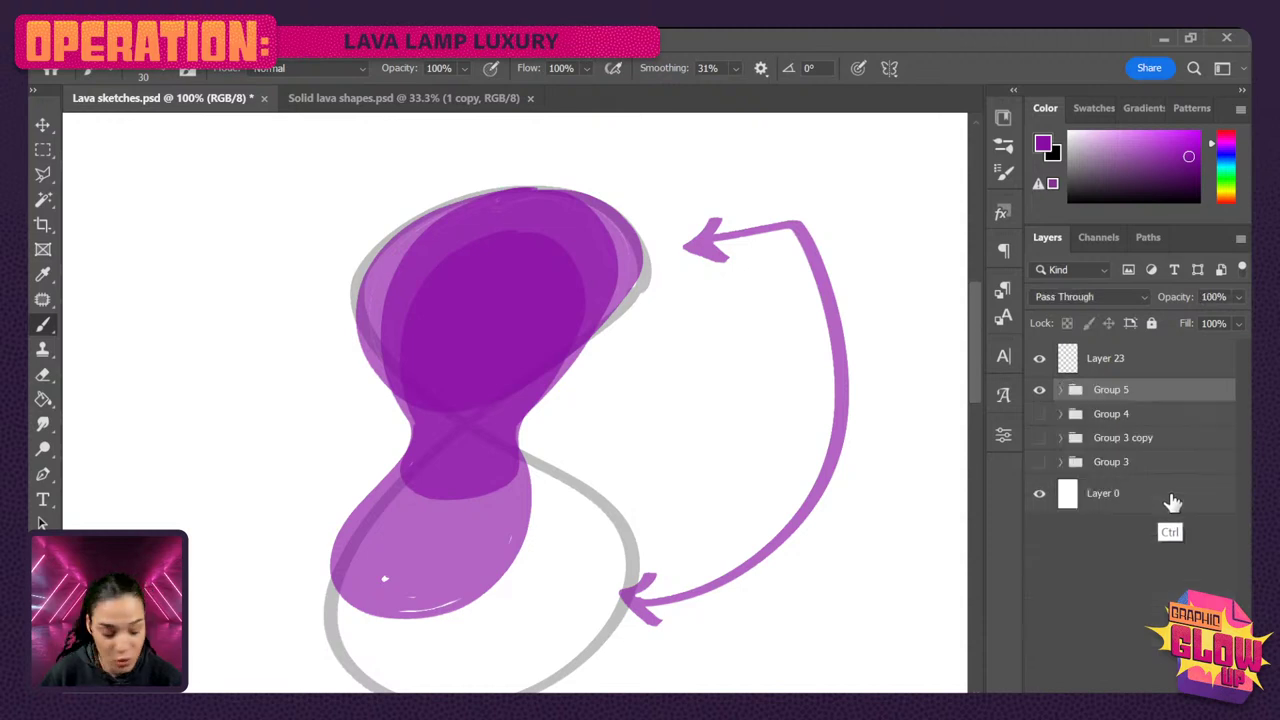
left_click(1040, 390)
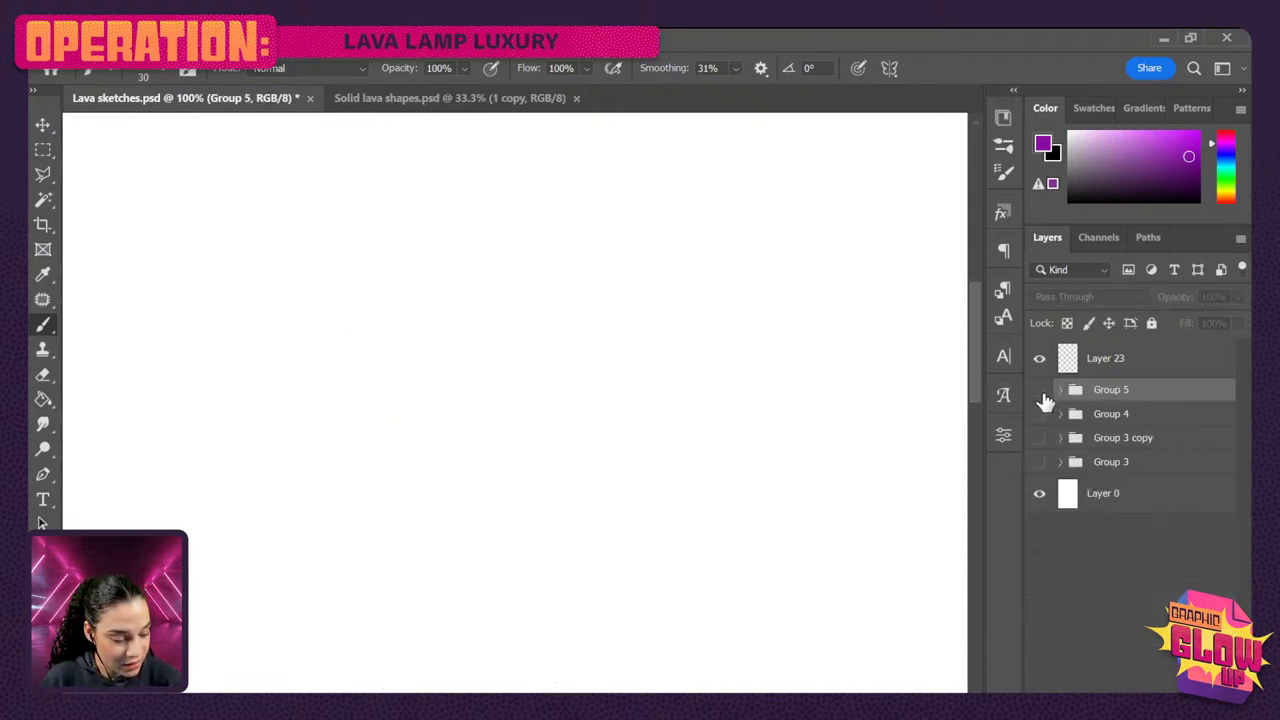
- Show the grey lava lamp sketch in Group 3 and expand its layer list
left_click(1040, 462)
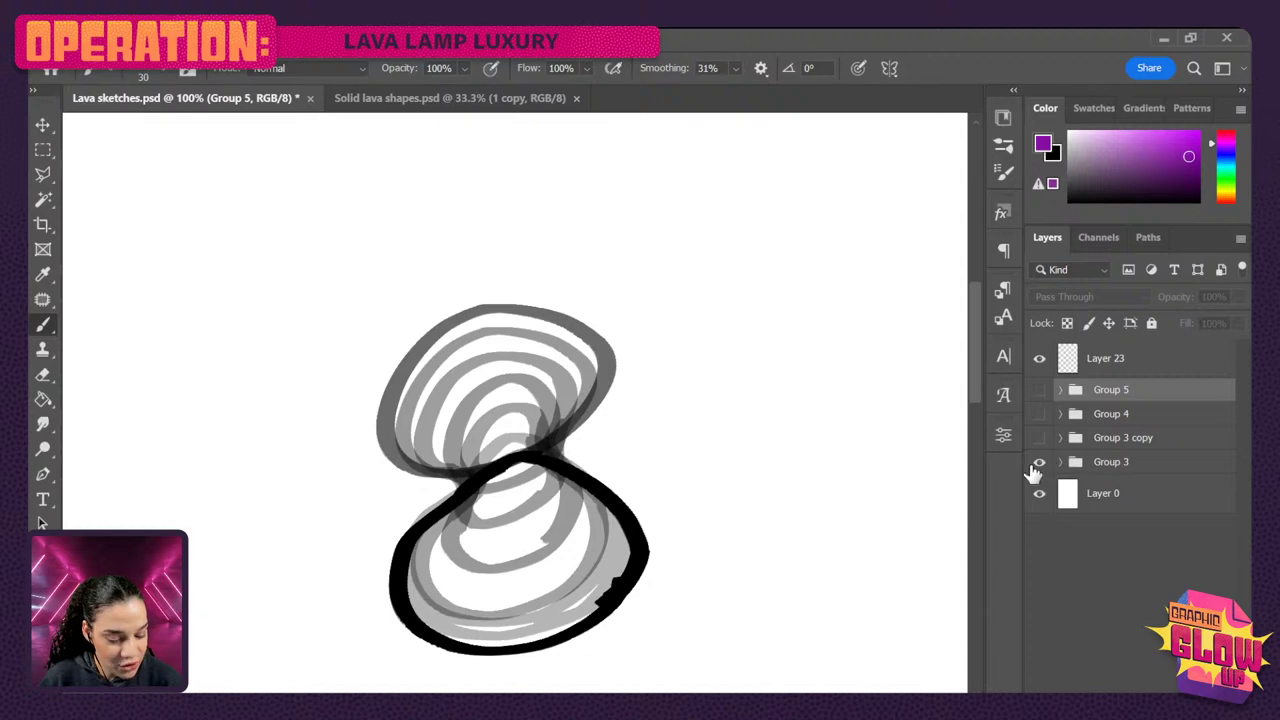
left_click_drag(614, 492, 608, 420)
left_click(623, 420, "ctrl")
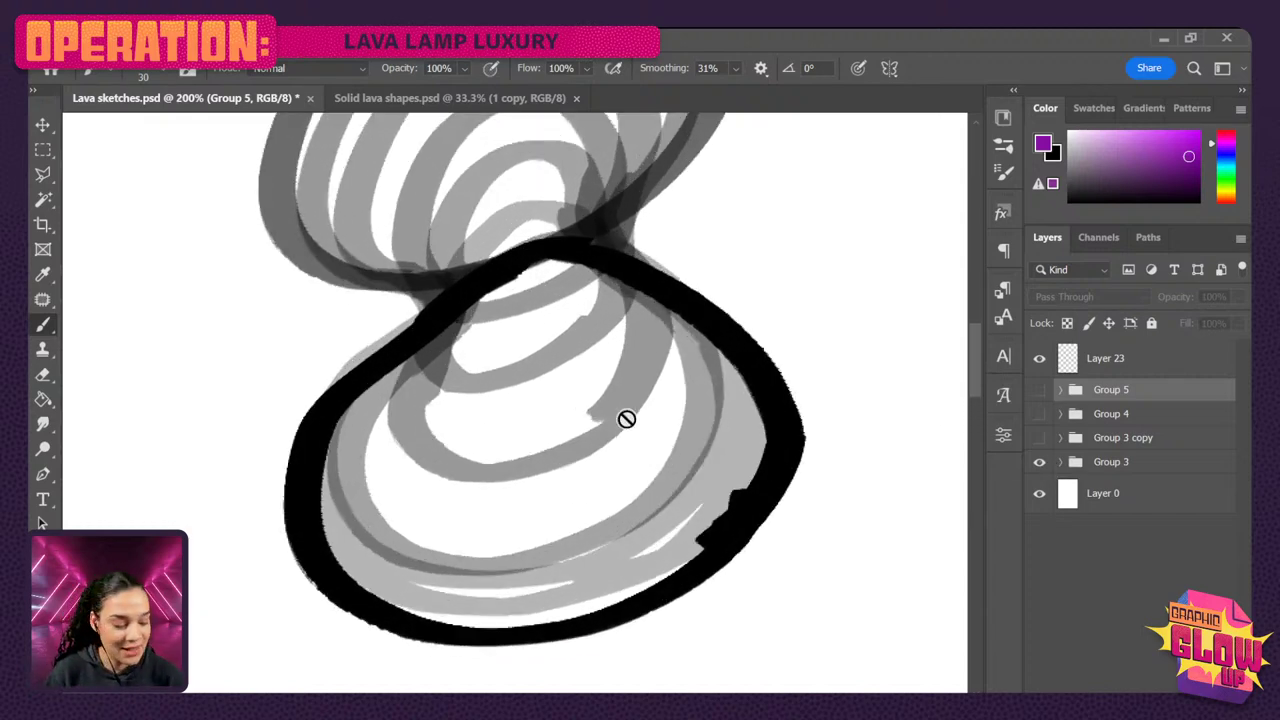
key("ctrl+minus")
left_click(1060, 462)
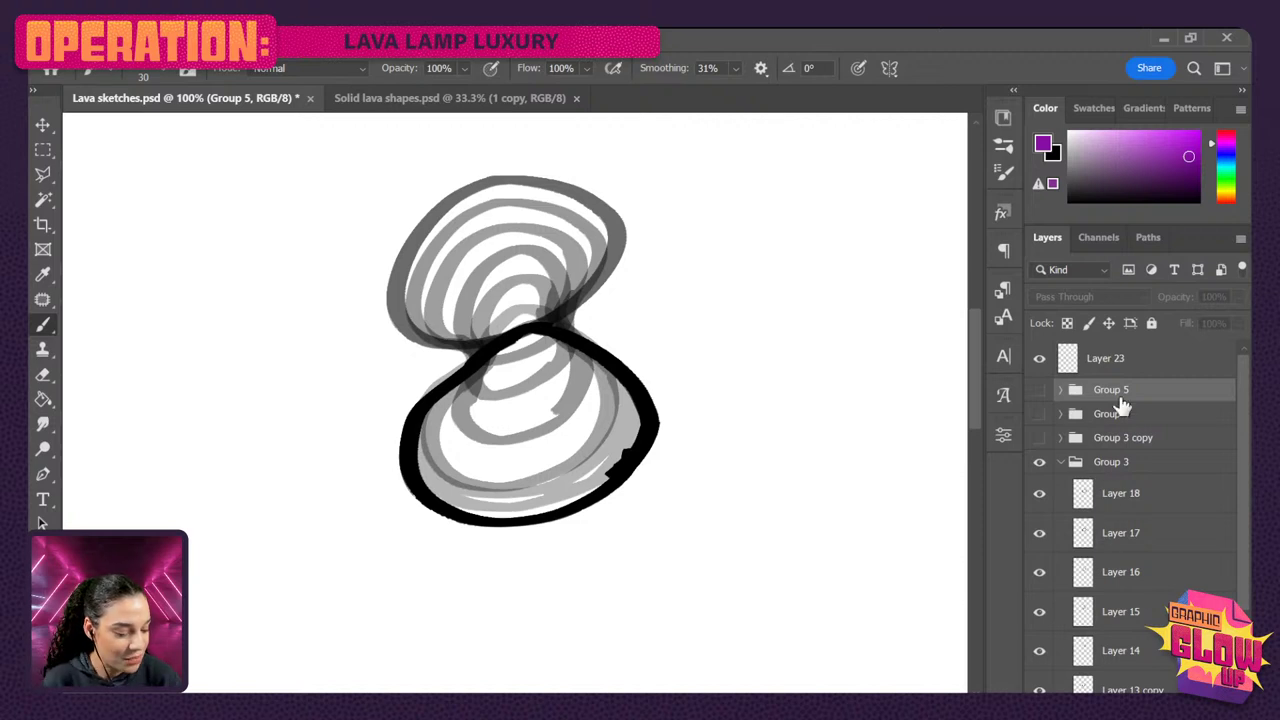
- Hide Layers 18 through 13 copy, save, then show Layers 13 copy and 14 again
left_click(1039, 496)
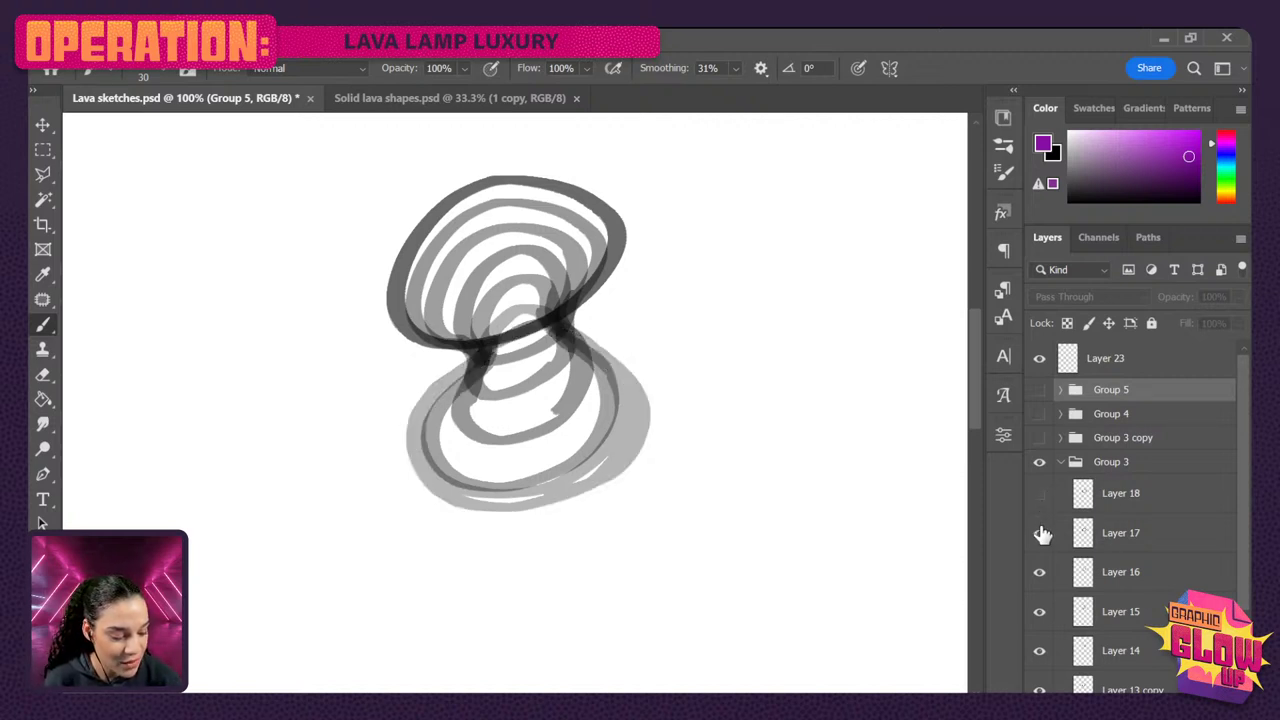
left_click(1039, 533)
left_click(1039, 572)
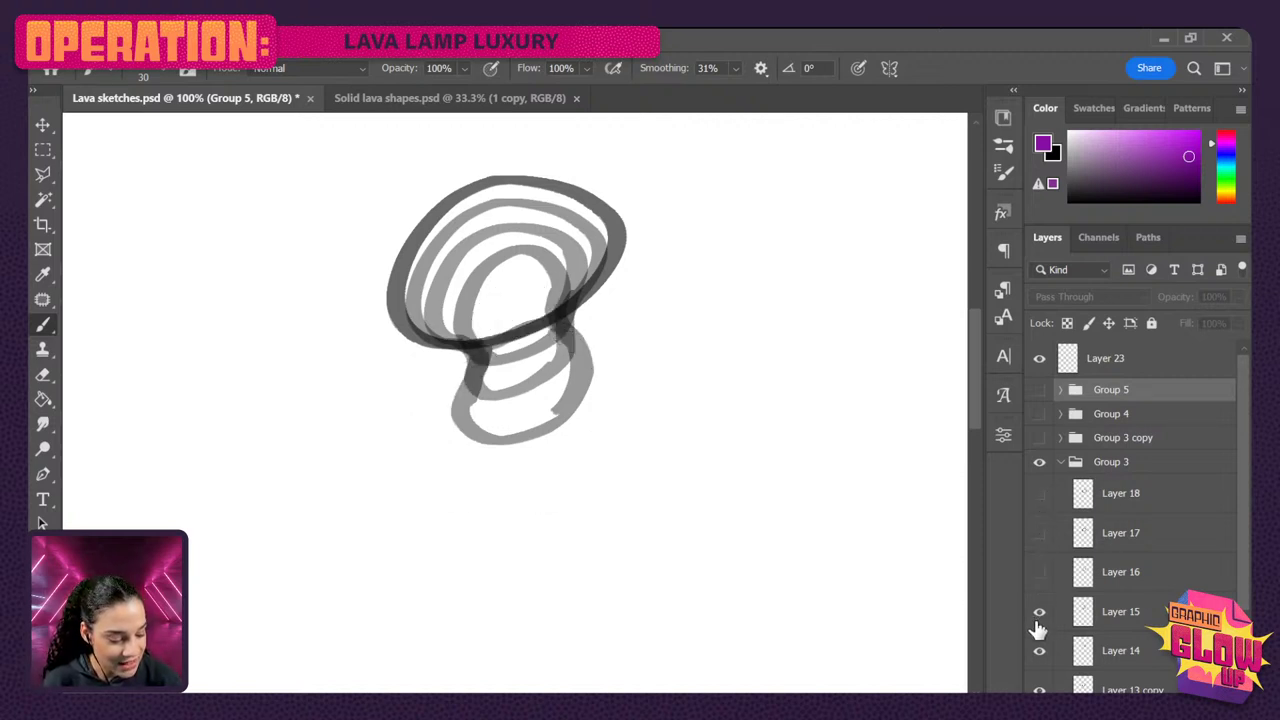
left_click(1039, 611)
left_click(1040, 655)
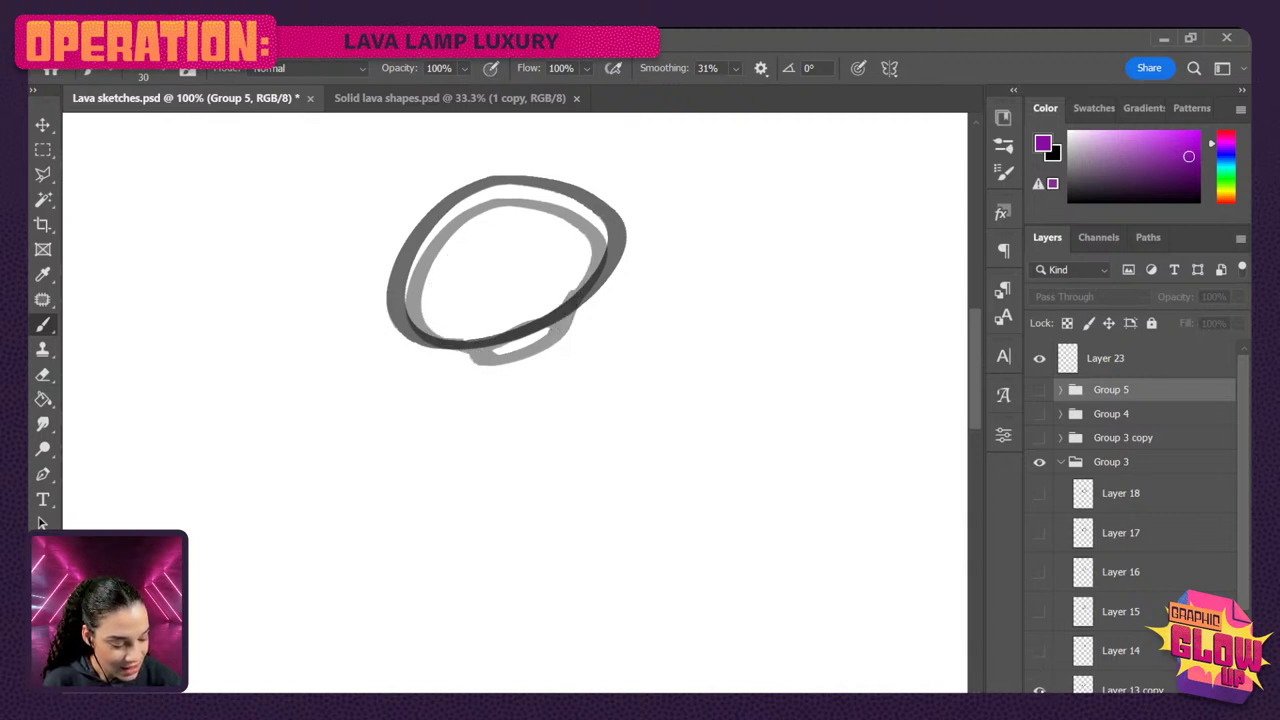
left_click(1039, 690)
left_click_drag(1245, 432, 1243, 508)
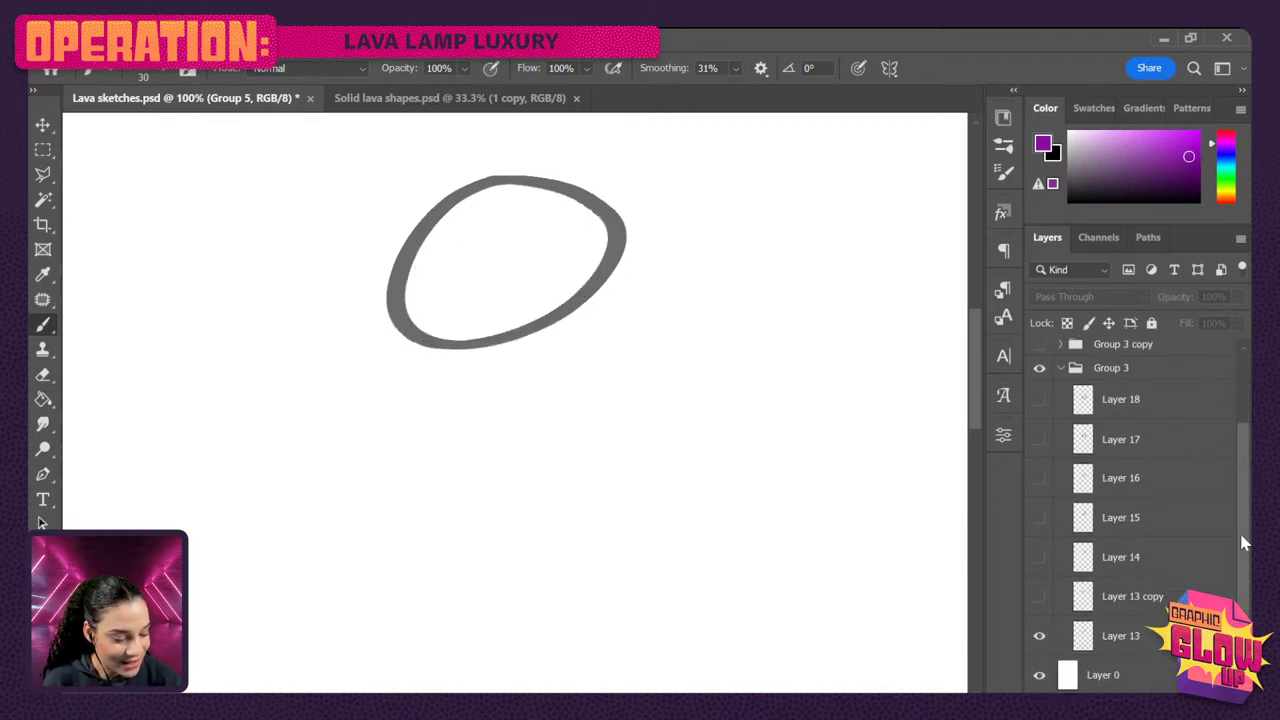
key("ctrl+s")
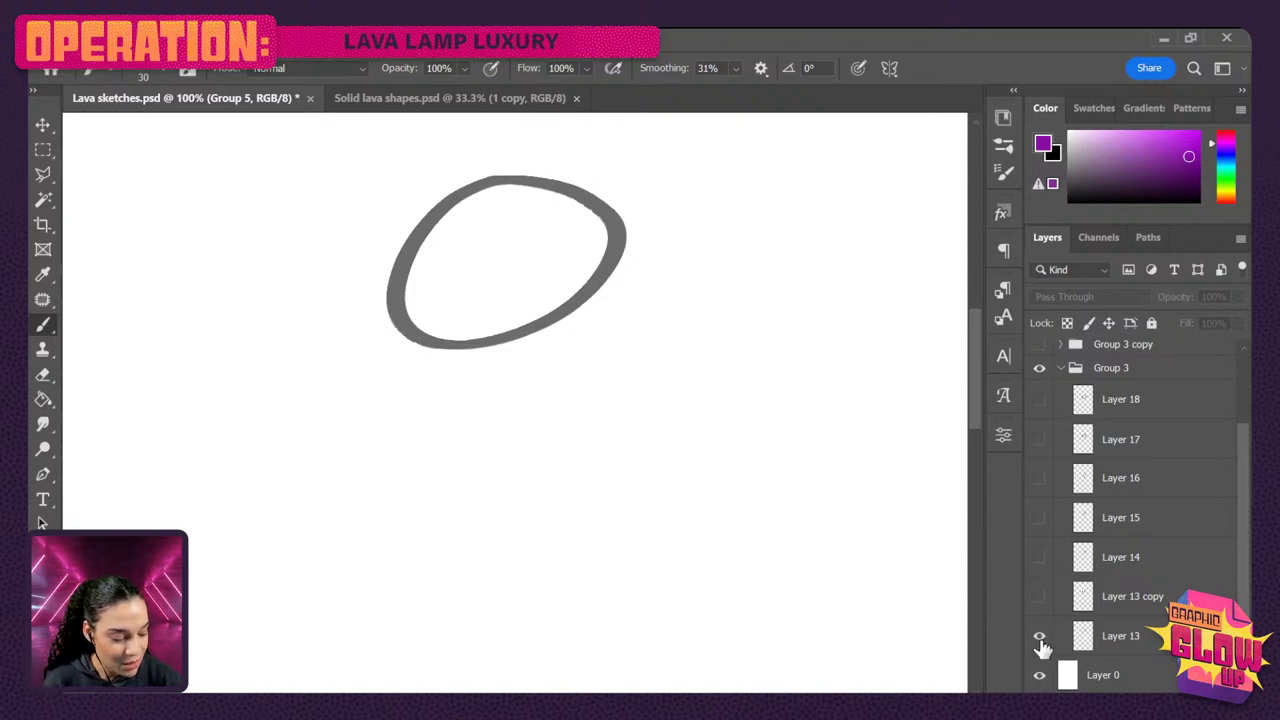
left_click(1039, 597)
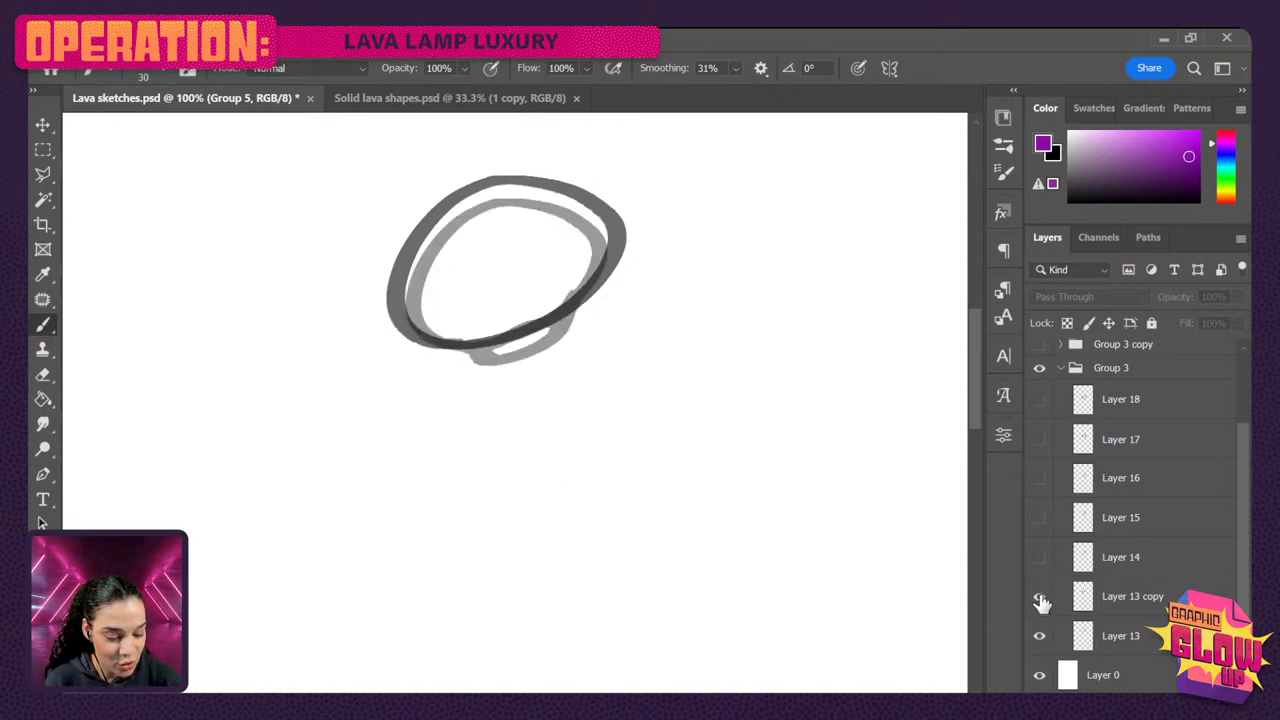
left_click(1039, 557)
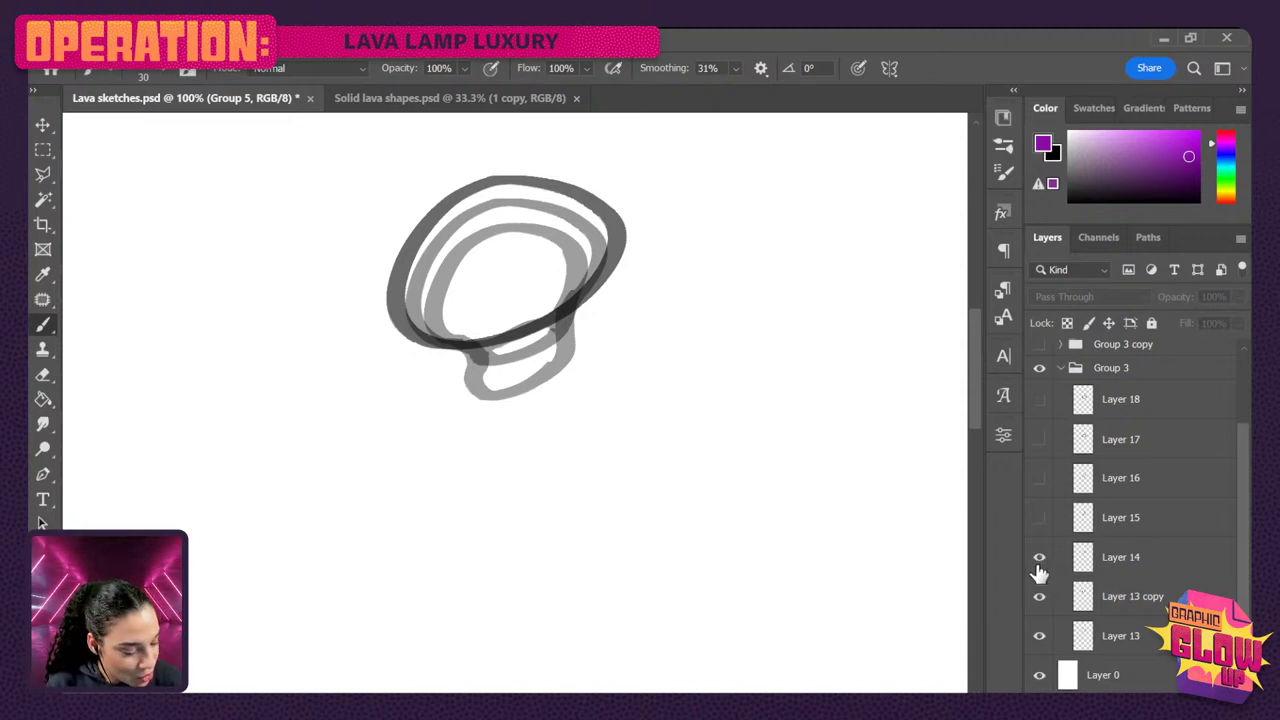
- Show Layers 15, 16, 17 and 18 one by one, ending with the bold black outline
left_click(1039, 517)
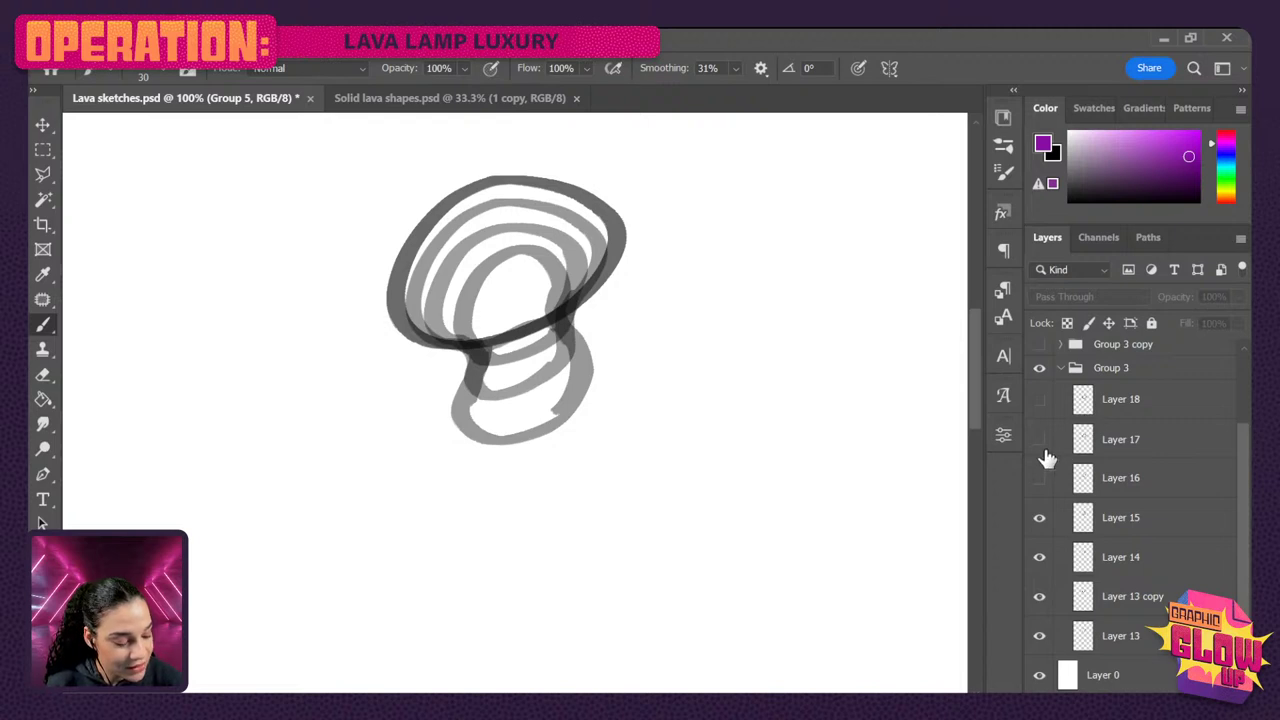
left_click(1039, 478)
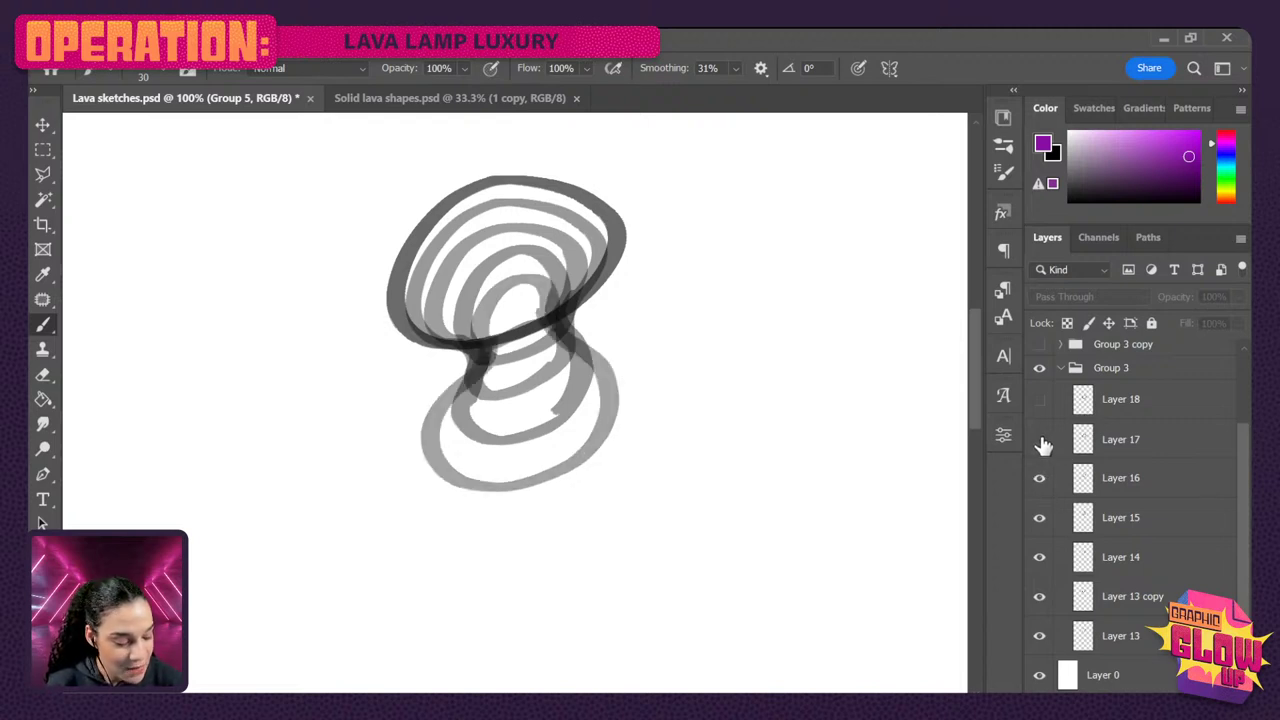
left_click(1040, 440)
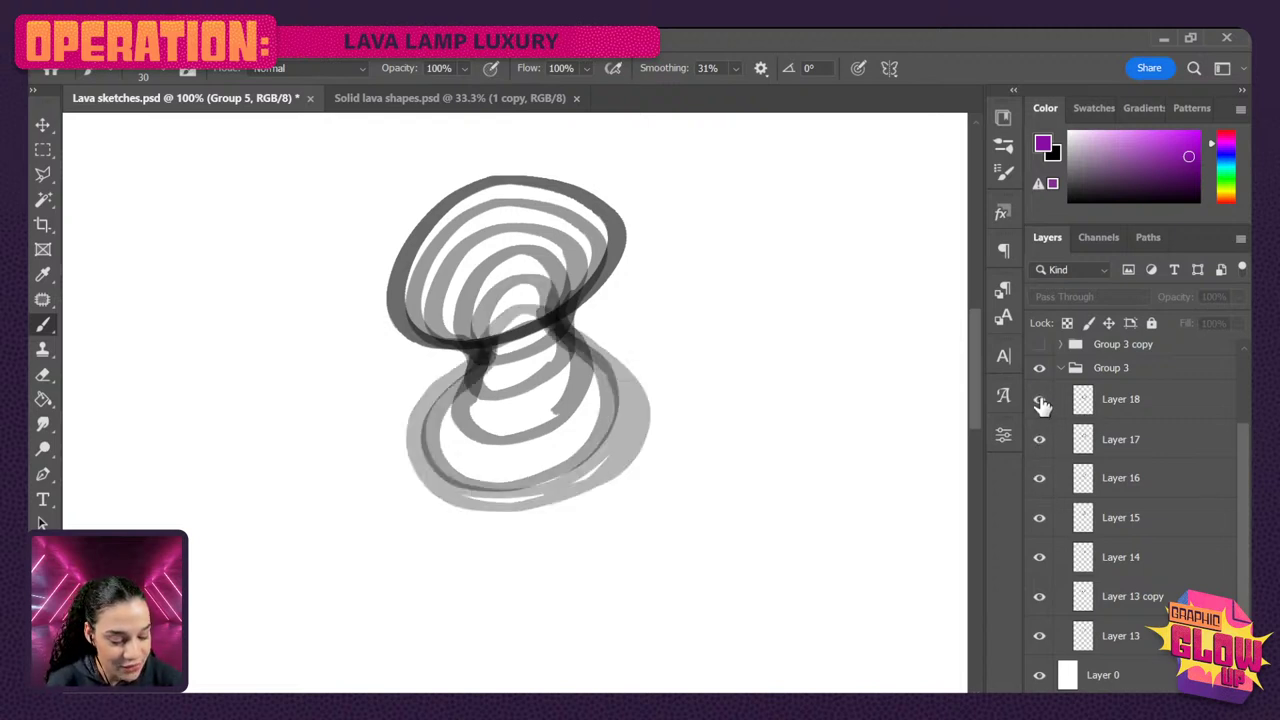
left_click(1040, 401)
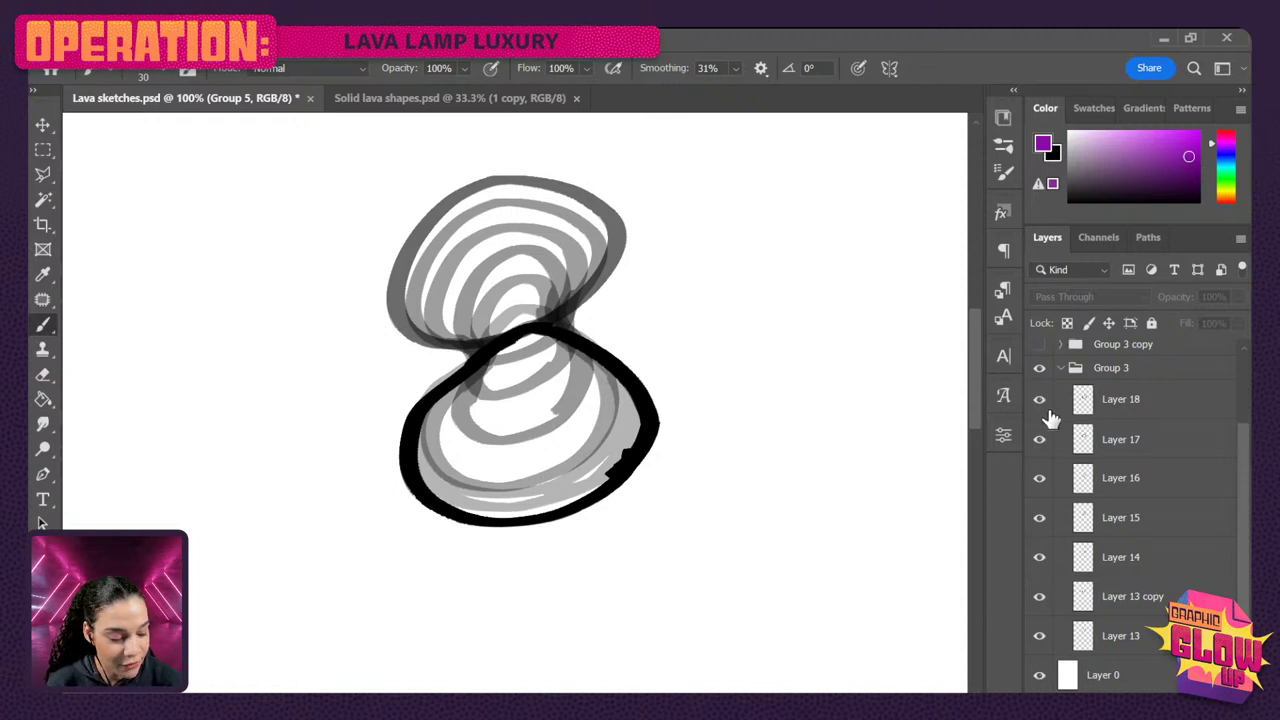
- Hide Layers 17, 16, 15, 14 and 13 copy again in turn
left_click(1040, 440)
left_click(1040, 478)
left_click(1040, 518)
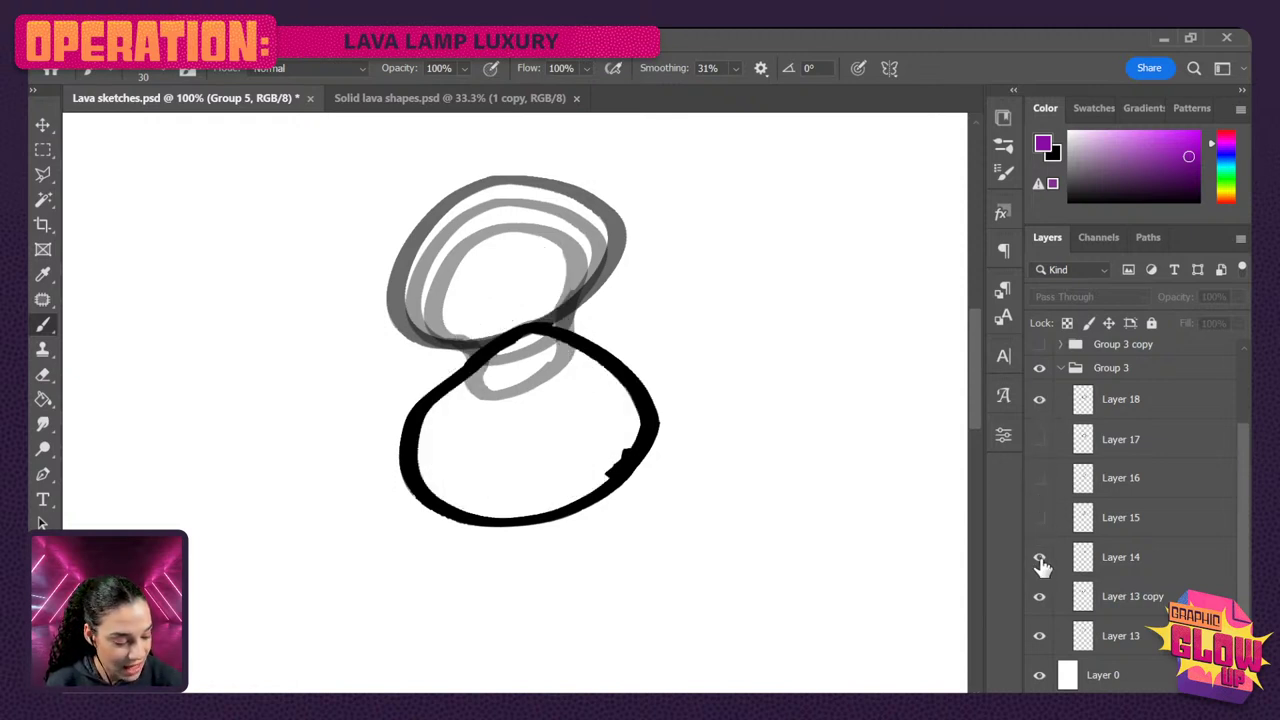
left_click(1040, 557)
left_click(1040, 596)
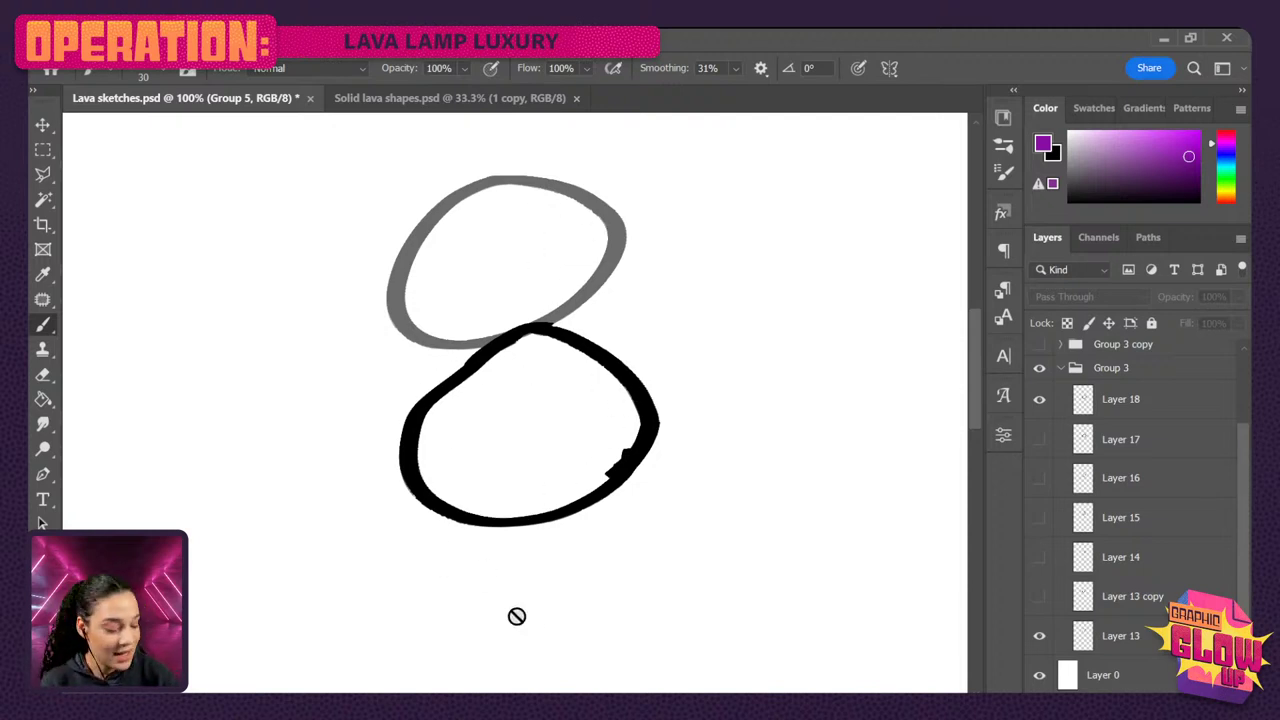
- Turn Layers 13 copy through 17 back on and make Layer 18 active
left_click(1040, 596)
left_click(1040, 560)
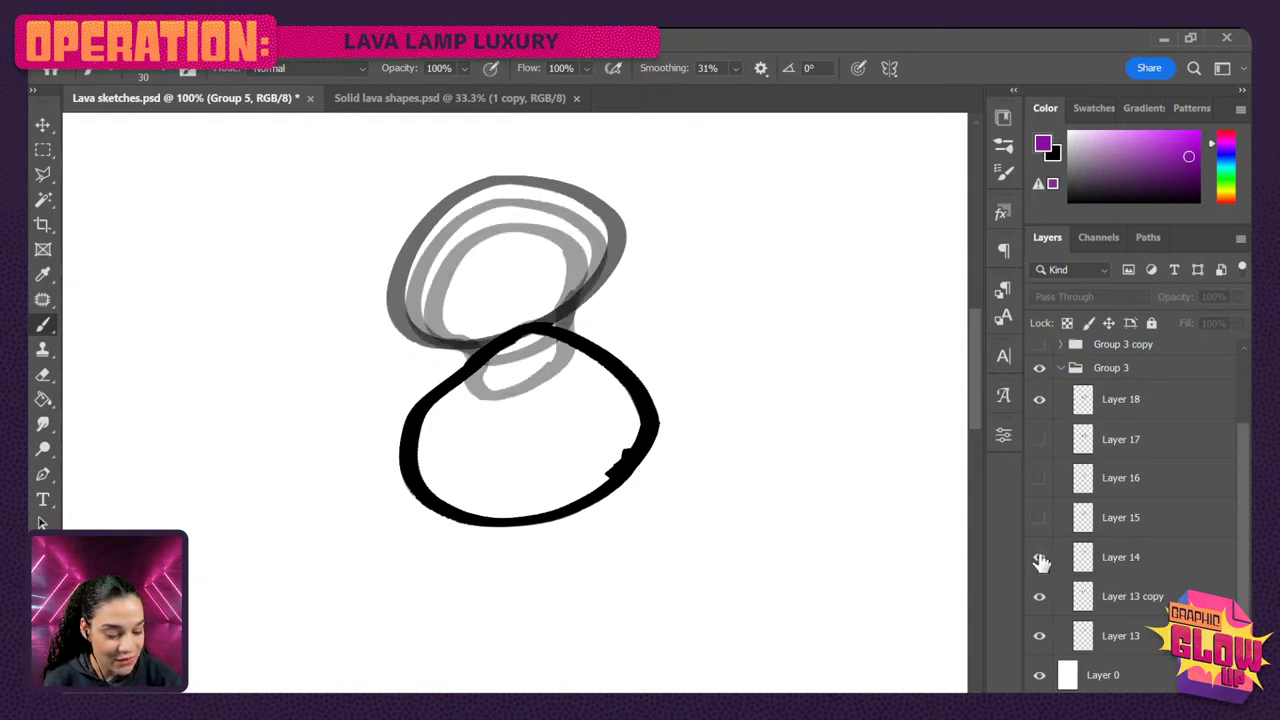
left_click(1040, 517)
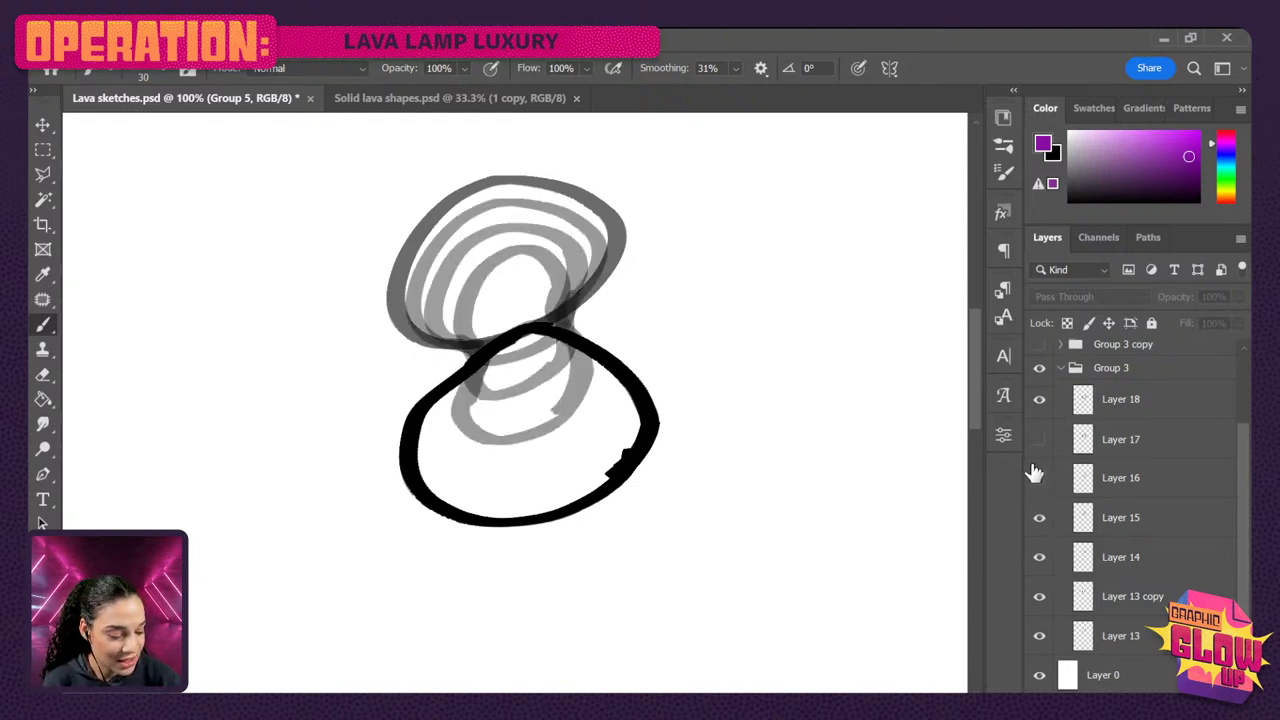
left_click(1040, 478)
left_click(1040, 439)
left_click(1132, 401)
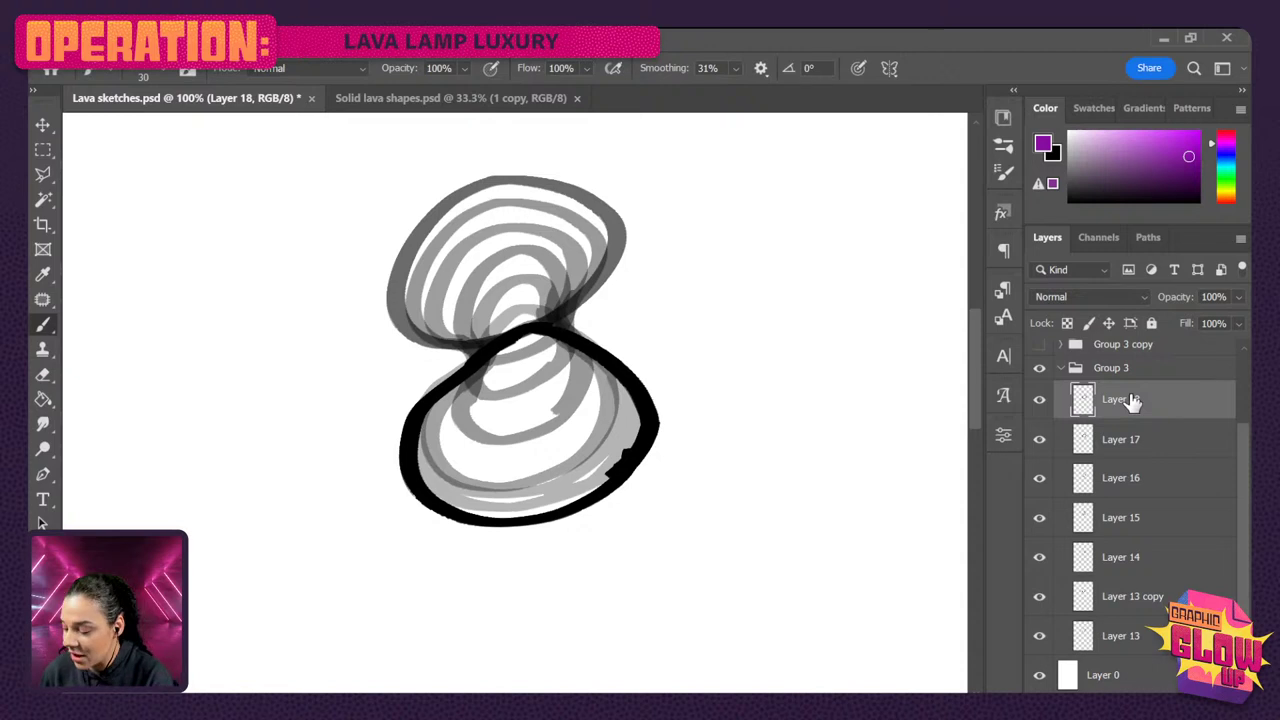
- On new Layer 24, brush a thick bright red curve across the figure-eight crossing
key("ctrl+shift+n")
key("Return")
left_click_drag(1230, 148, 1238, 128)
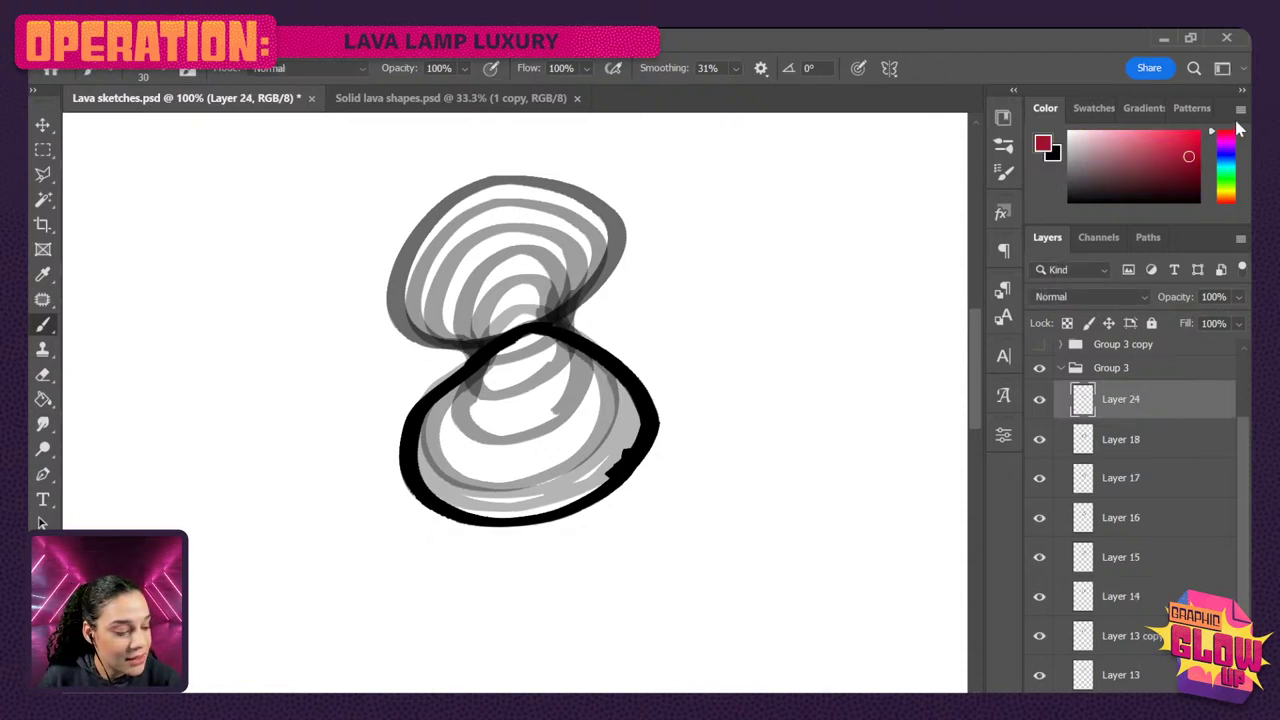
left_click(1198, 133)
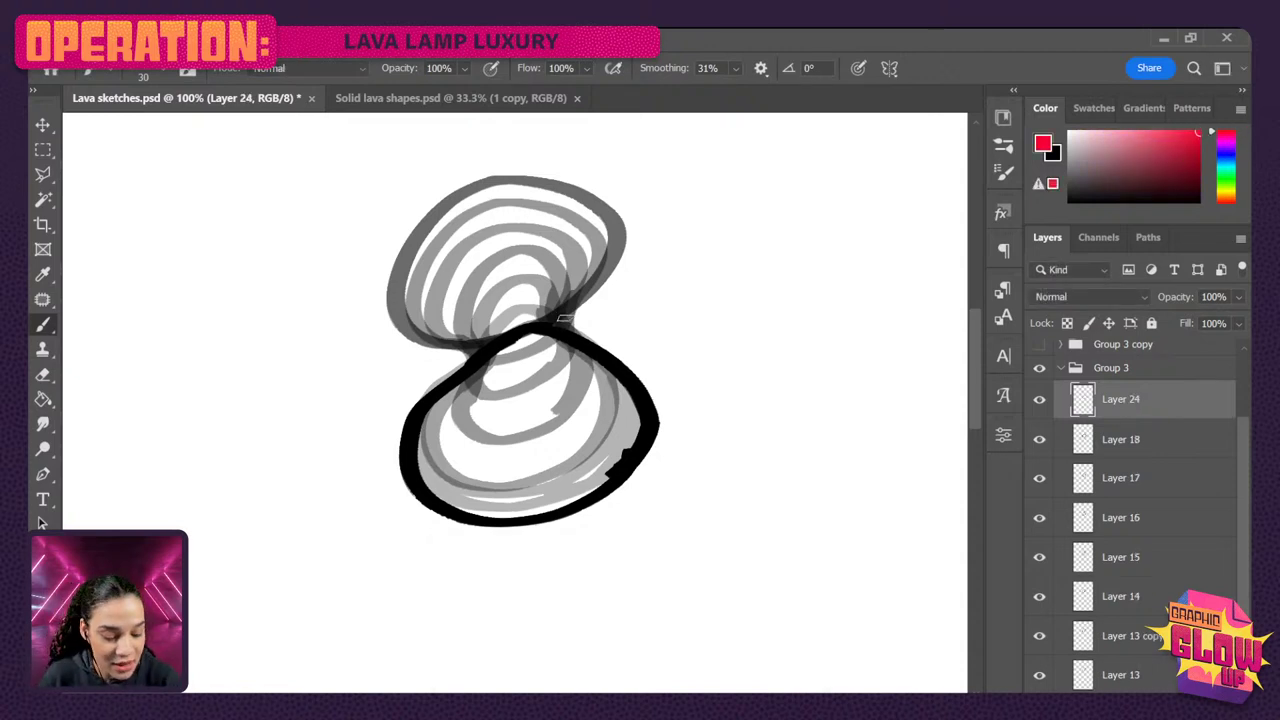
mouse_move(582, 320)
left_mouse_down()
mouse_move(466, 357)
mouse_move(585, 320)
left_mouse_up()
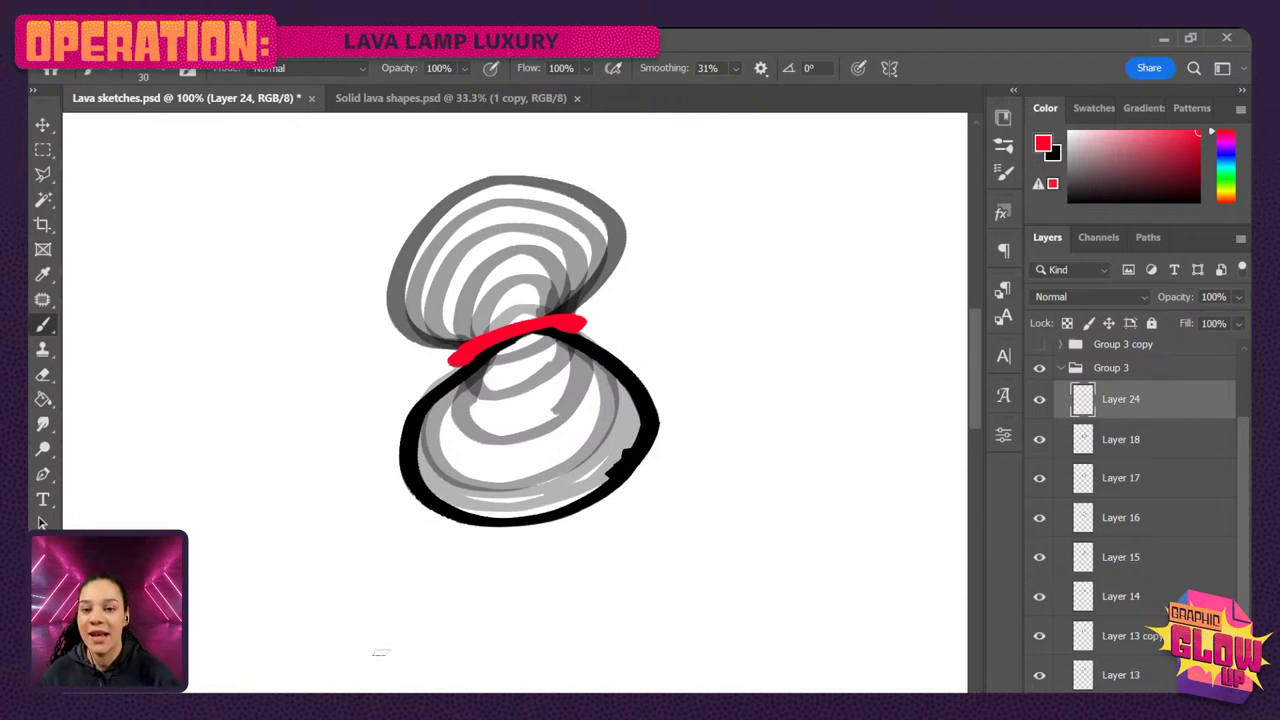
scroll(380, 652, "up", 1)
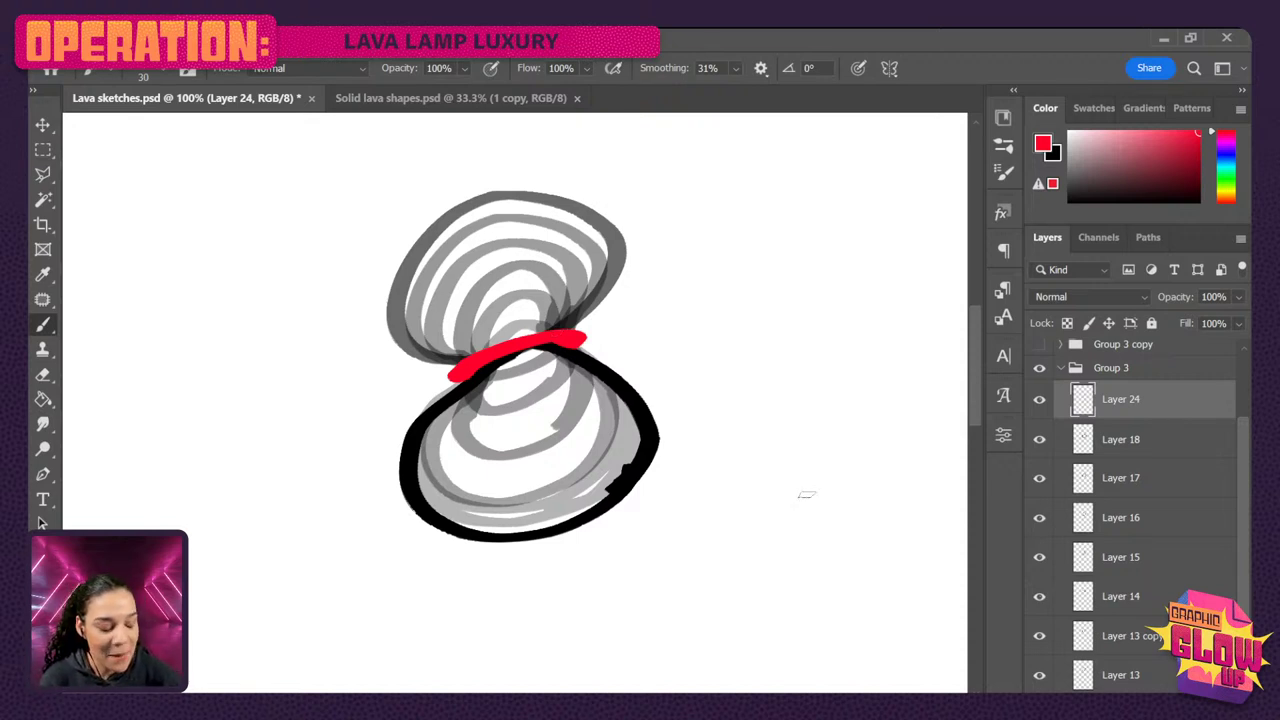
- Hide Group 3, add Layer 25, set black as the colour, and draw a straight horizontal line
left_click(1064, 369)
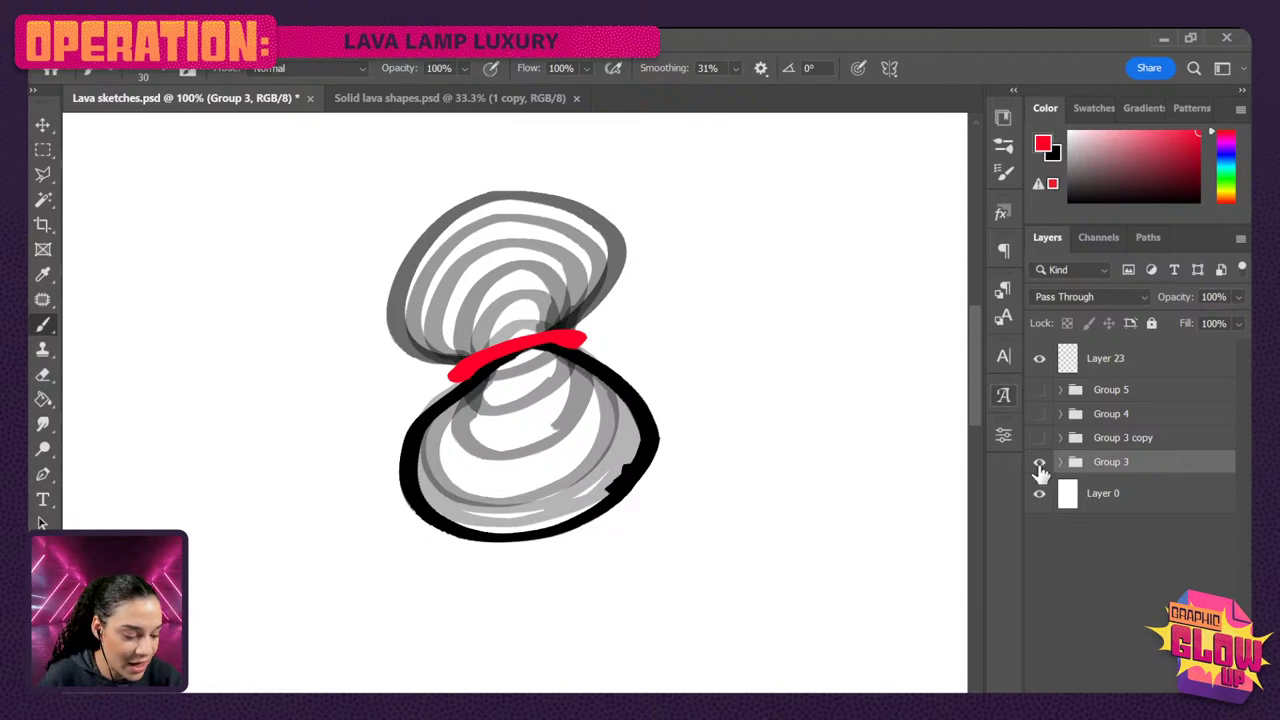
left_click(1039, 467)
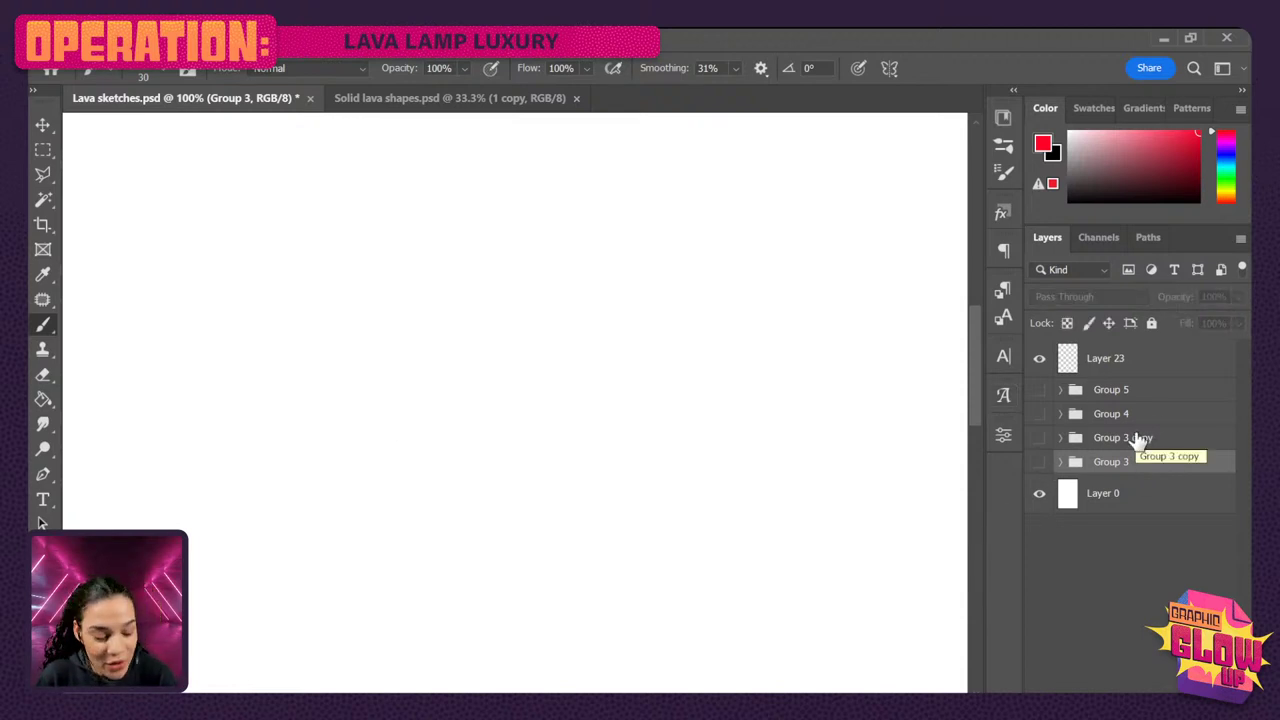
key("ctrl+shift+n")
key("Return")
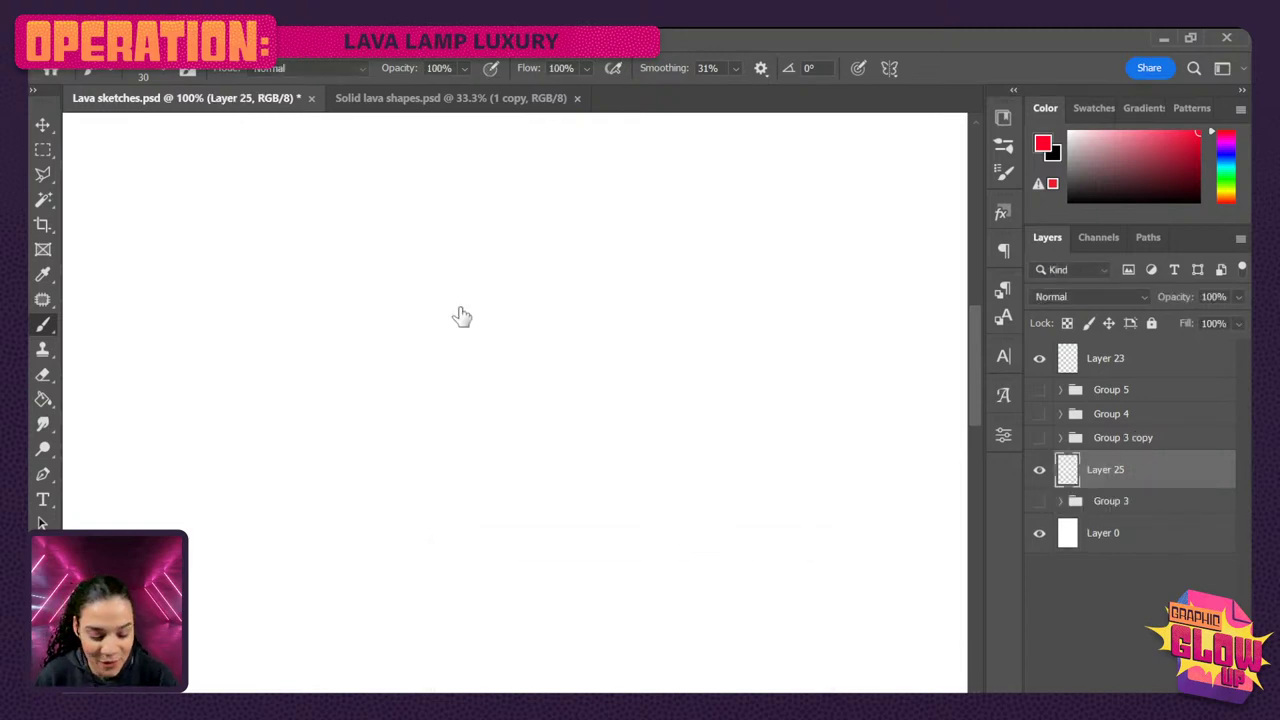
left_click(287, 433)
key("d")
key("ctrl+z")
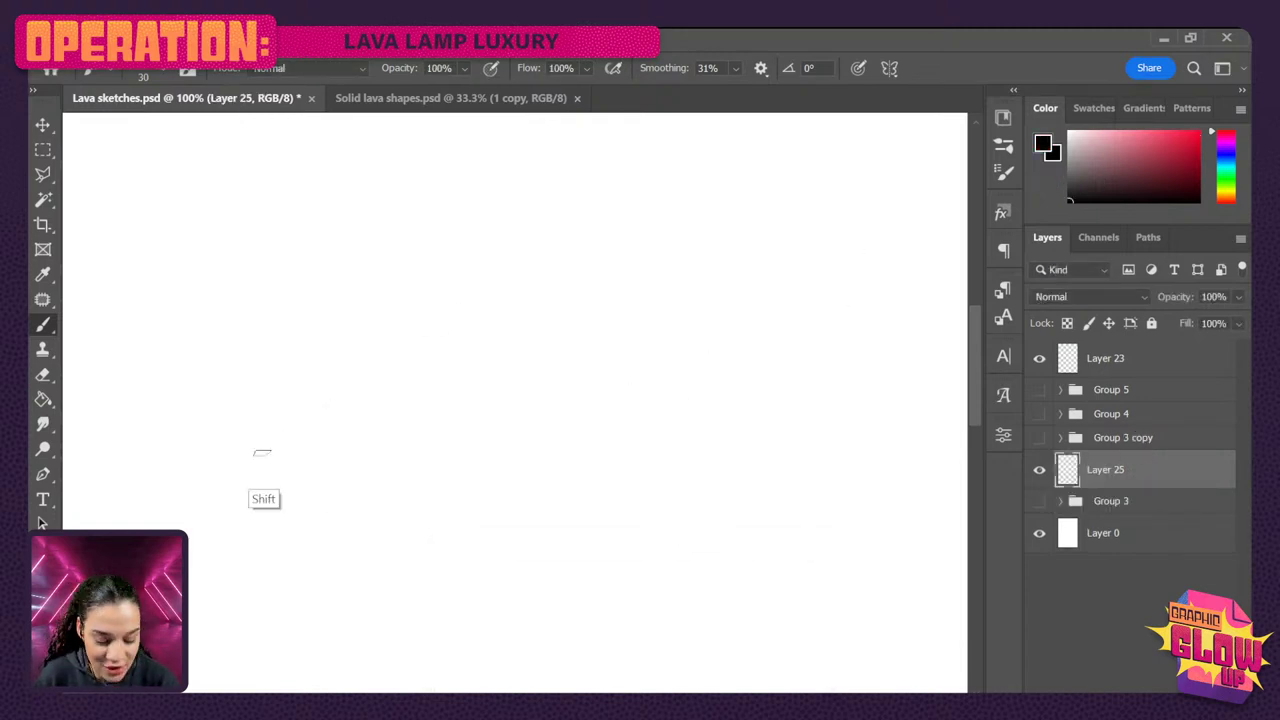
left_click_drag(243, 438, 820, 438)
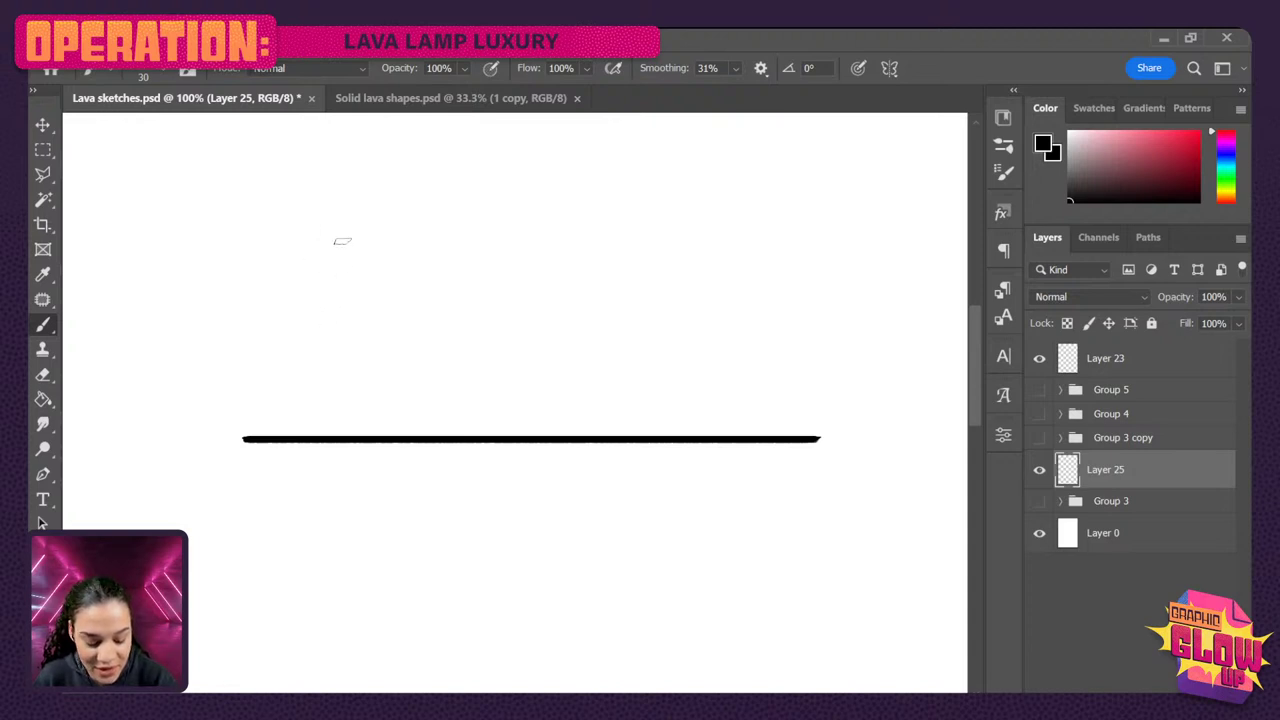
- Paint a stick figure with head, body and legs above the ground line
left_click_drag(341, 242, 341, 346)
mouse_move(341, 244)
left_mouse_down()
mouse_move(301, 325)
mouse_move(385, 311)
left_mouse_up()
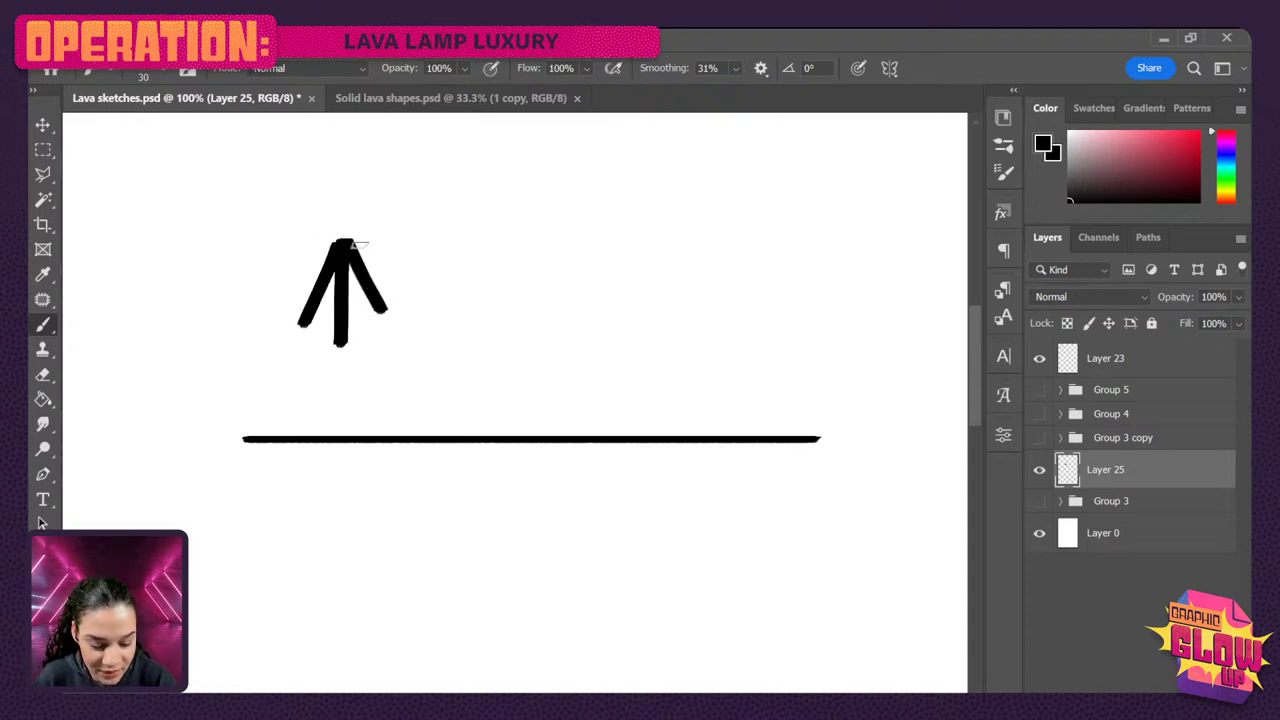
left_click_drag(324, 221, 350, 238)
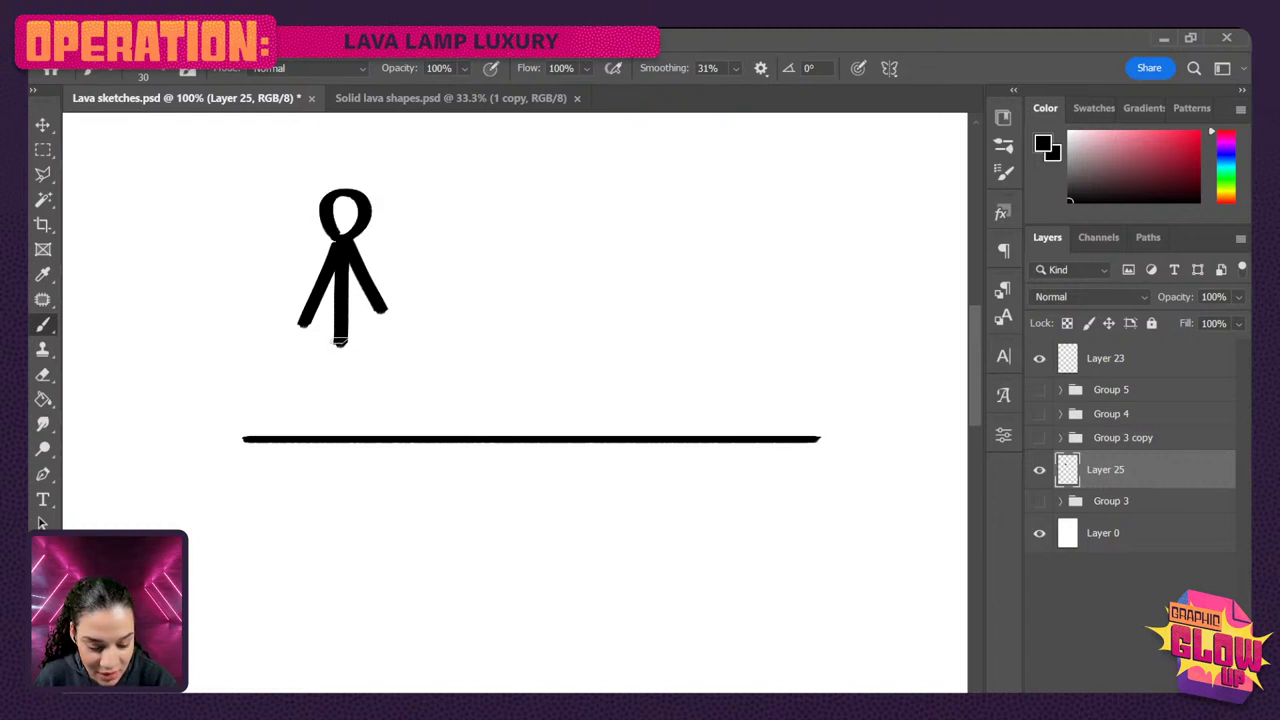
mouse_move(341, 343)
left_mouse_down()
mouse_move(313, 404)
mouse_move(318, 435)
left_mouse_up()
mouse_move(343, 340)
left_mouse_down()
mouse_move(390, 364)
mouse_move(372, 414)
mouse_move(394, 420)
left_mouse_up()
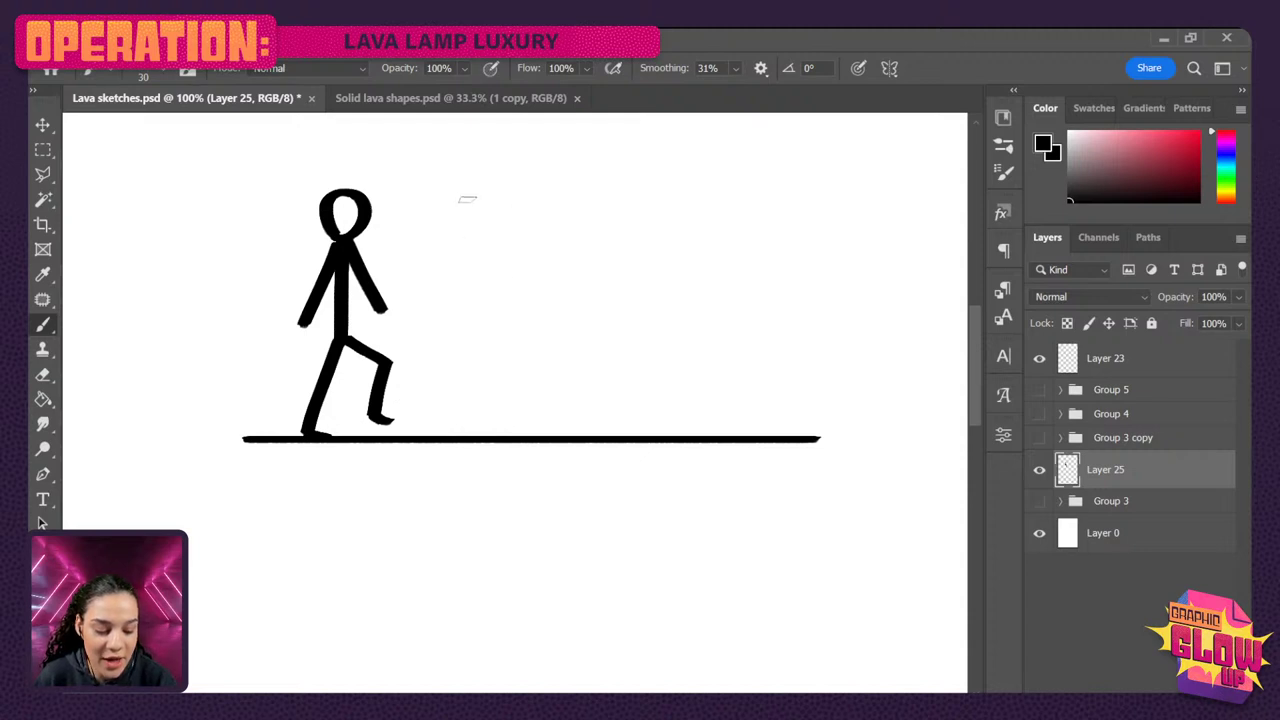
- Paint a second stick figure with arms and legs, plus a long horizontal stroke
left_click_drag(456, 189, 462, 352)
left_click_drag(461, 243, 436, 318)
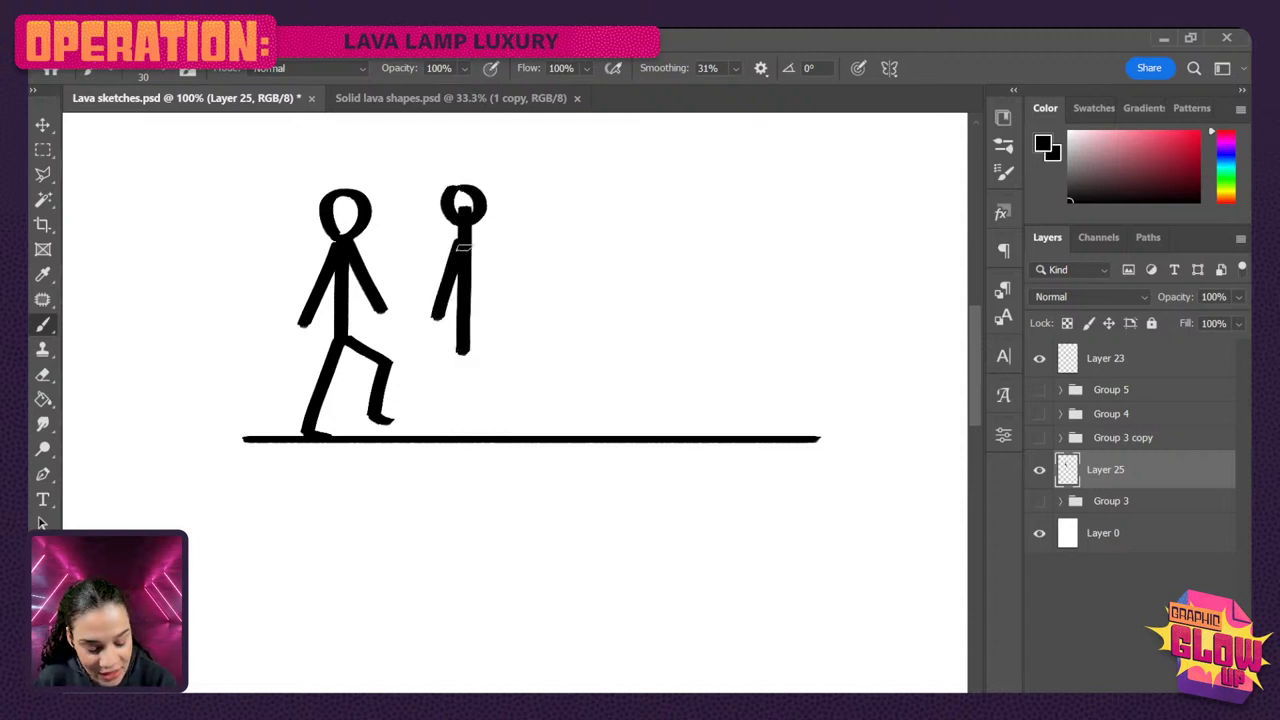
mouse_move(464, 246)
left_mouse_down()
mouse_move(497, 311)
mouse_move(493, 343)
mouse_move(446, 420)
left_mouse_up()
key("ctrl+z")
left_click_drag(462, 346, 436, 434)
mouse_move(466, 342)
left_mouse_down()
mouse_move(510, 343)
mouse_move(482, 393)
mouse_move(497, 396)
left_mouse_up()
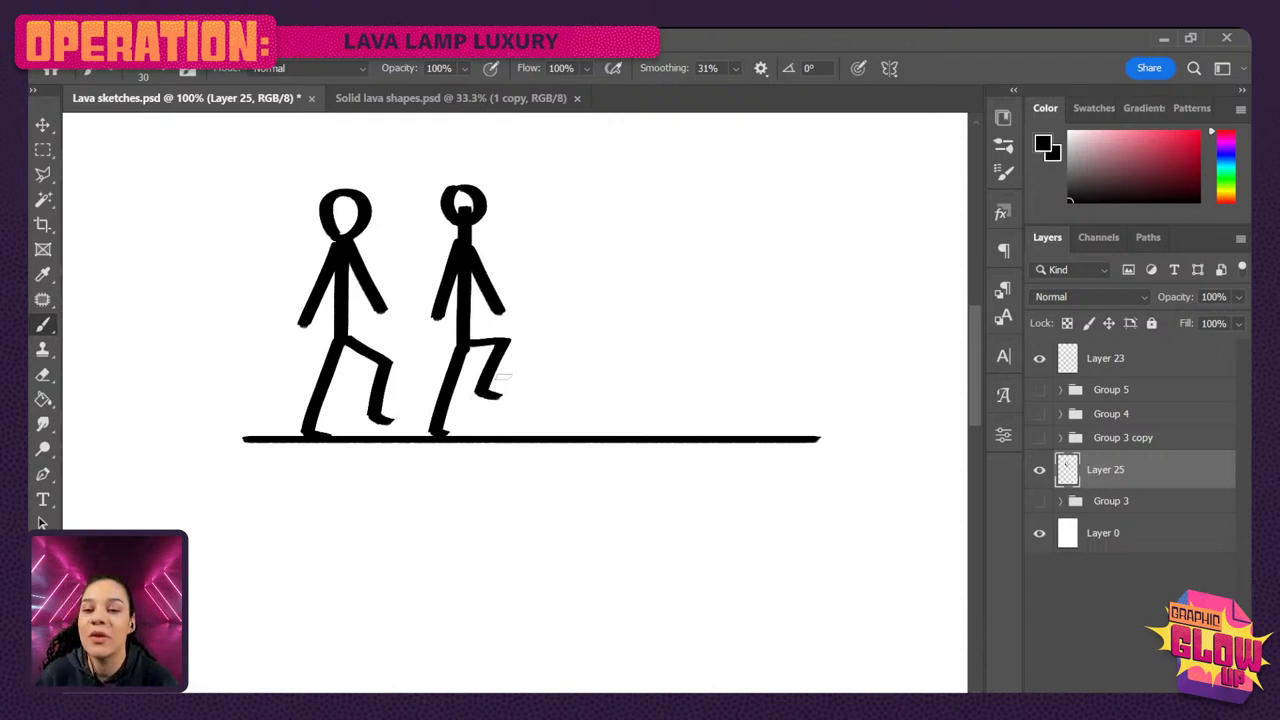
left_click_drag(531, 282, 762, 289)
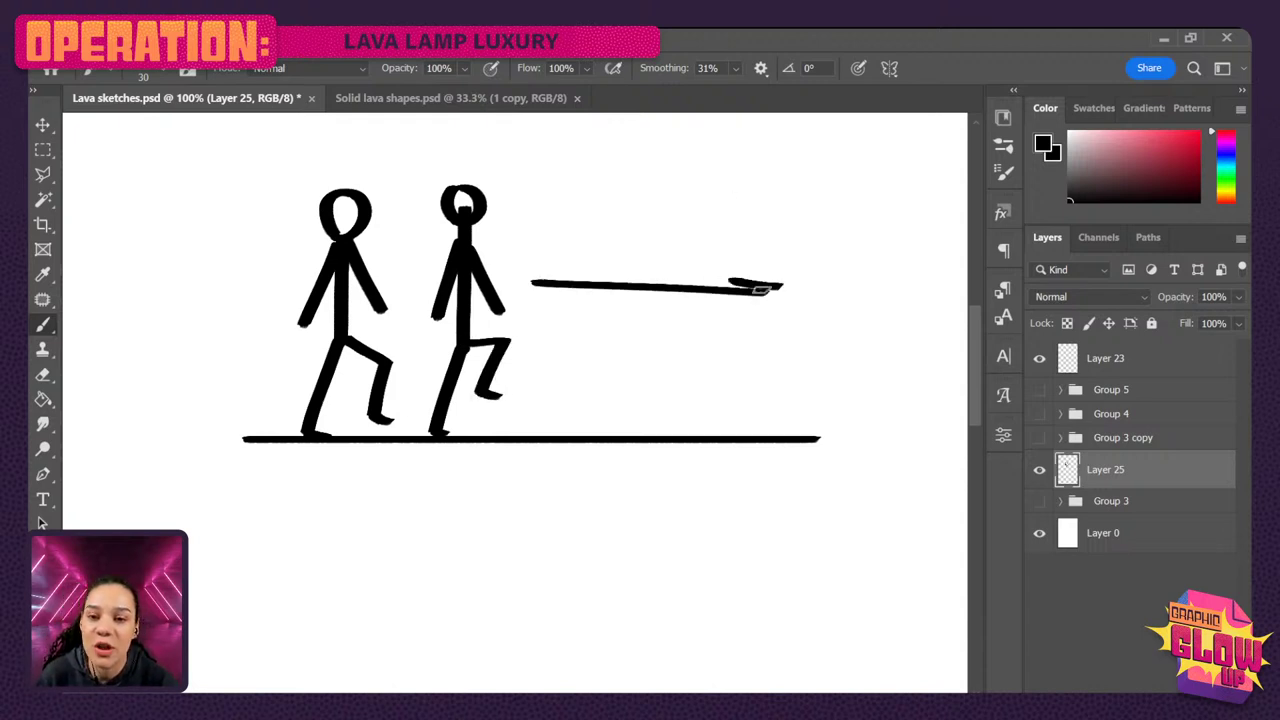
- Undo all the stick-figure strokes until Layer 25 is blank
key("ctrl+z")
key("ctrl+z")
key("ctrl+z")
key("ctrl+z")
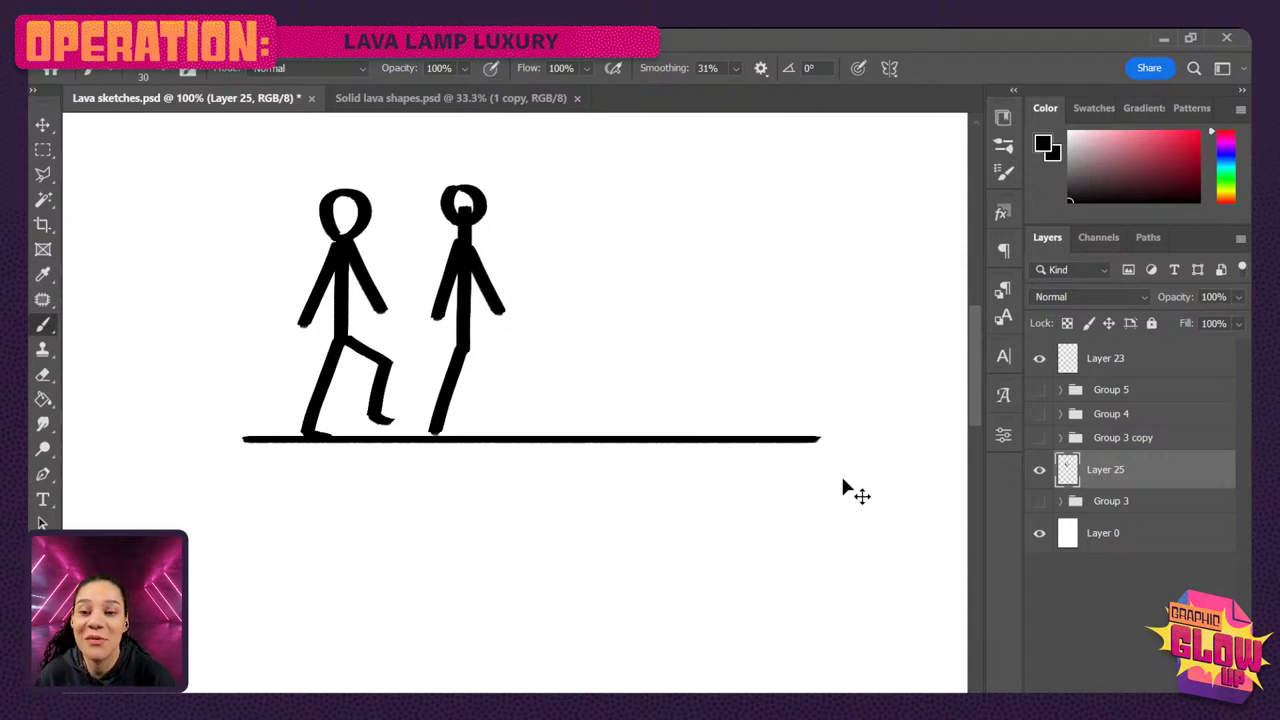
key("ctrl+z")
key("ctrl+z")
key("ctrl+z")
key("ctrl+z")
key("ctrl+z")
key("ctrl+z")
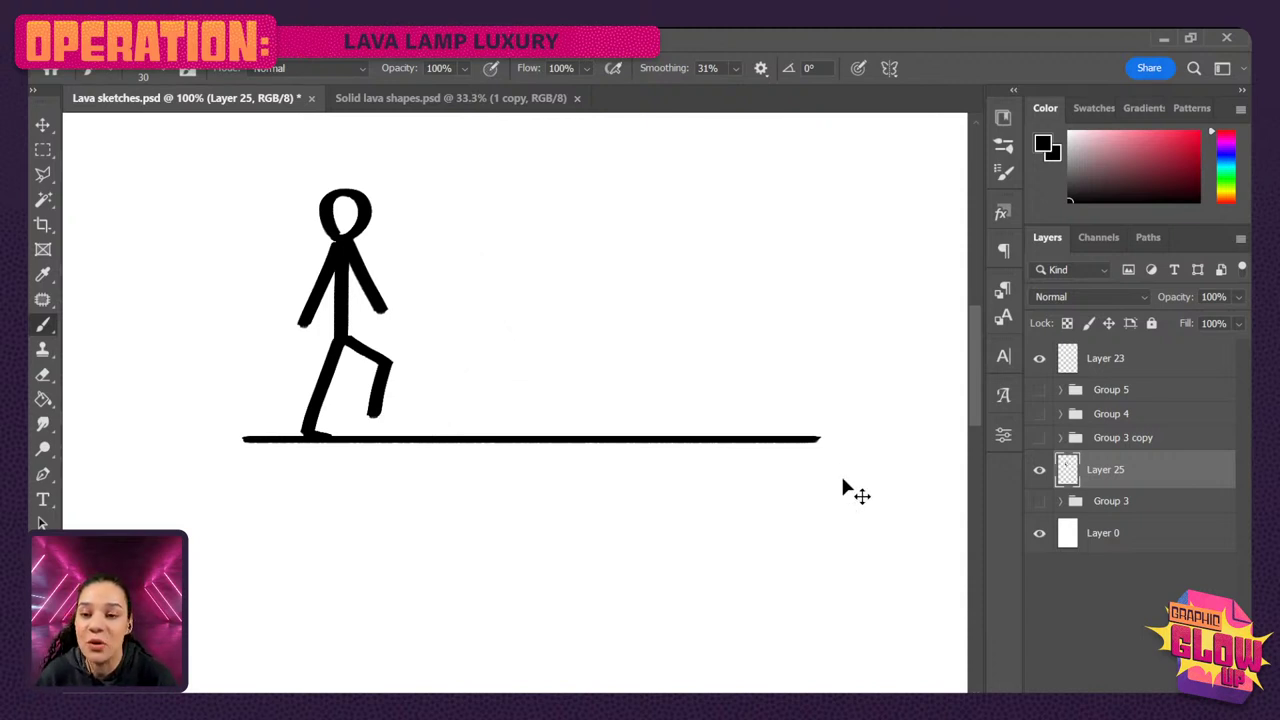
key("ctrl+z")
key("ctrl+z")
key("ctrl+z")
key("ctrl+z")
key("ctrl+z")
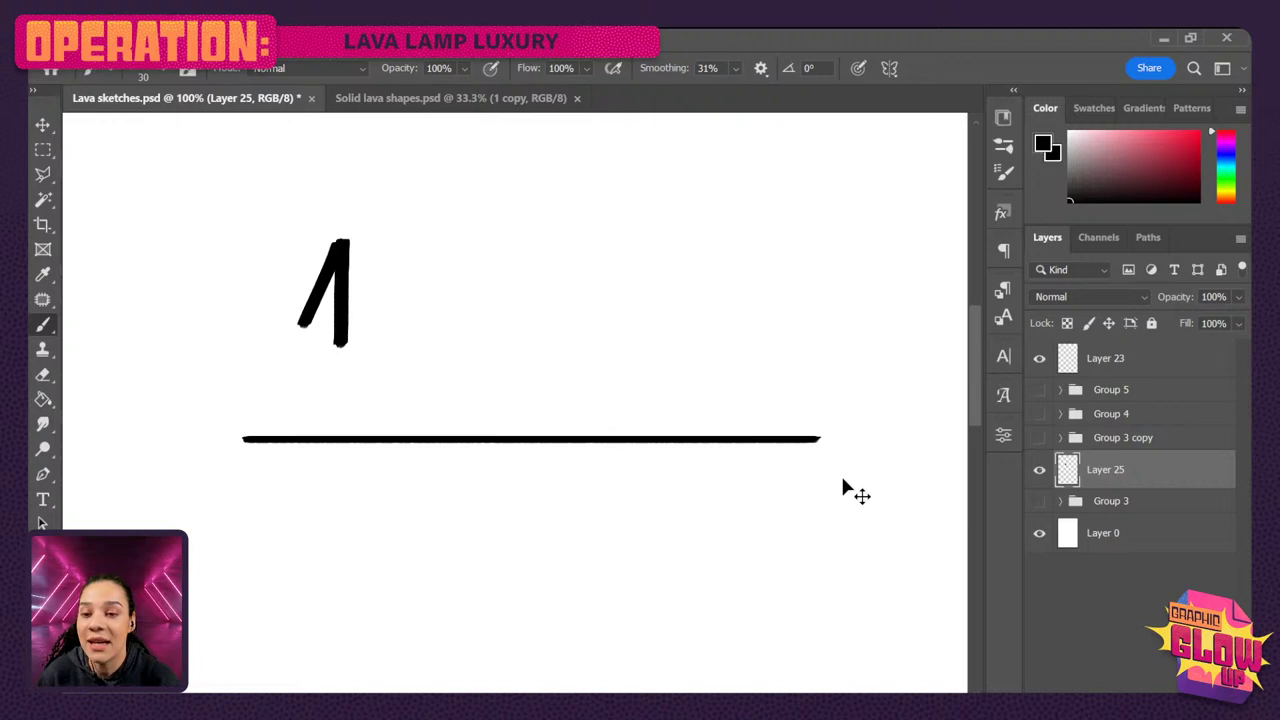
key("ctrl+z")
key("ctrl+z")
key("ctrl+z")
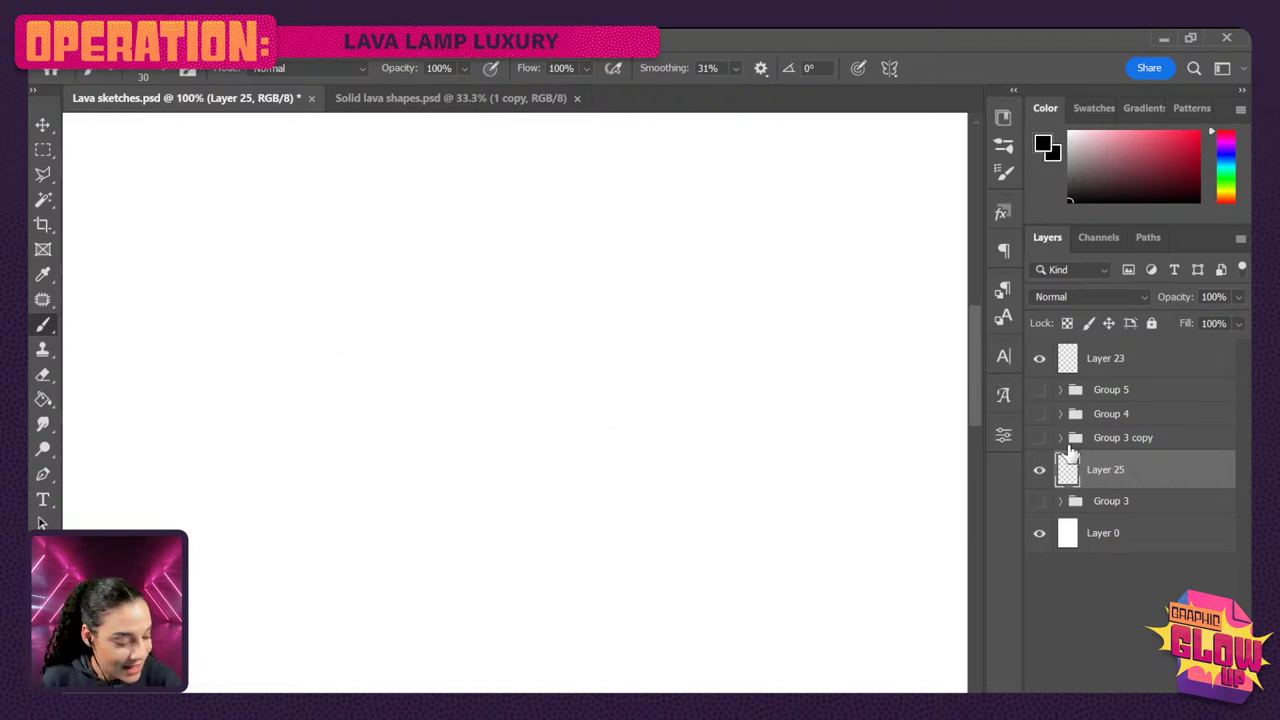
- Show Group 3, hide Layer 25, and expand Group 3 to check the red band layer
left_click(1039, 501)
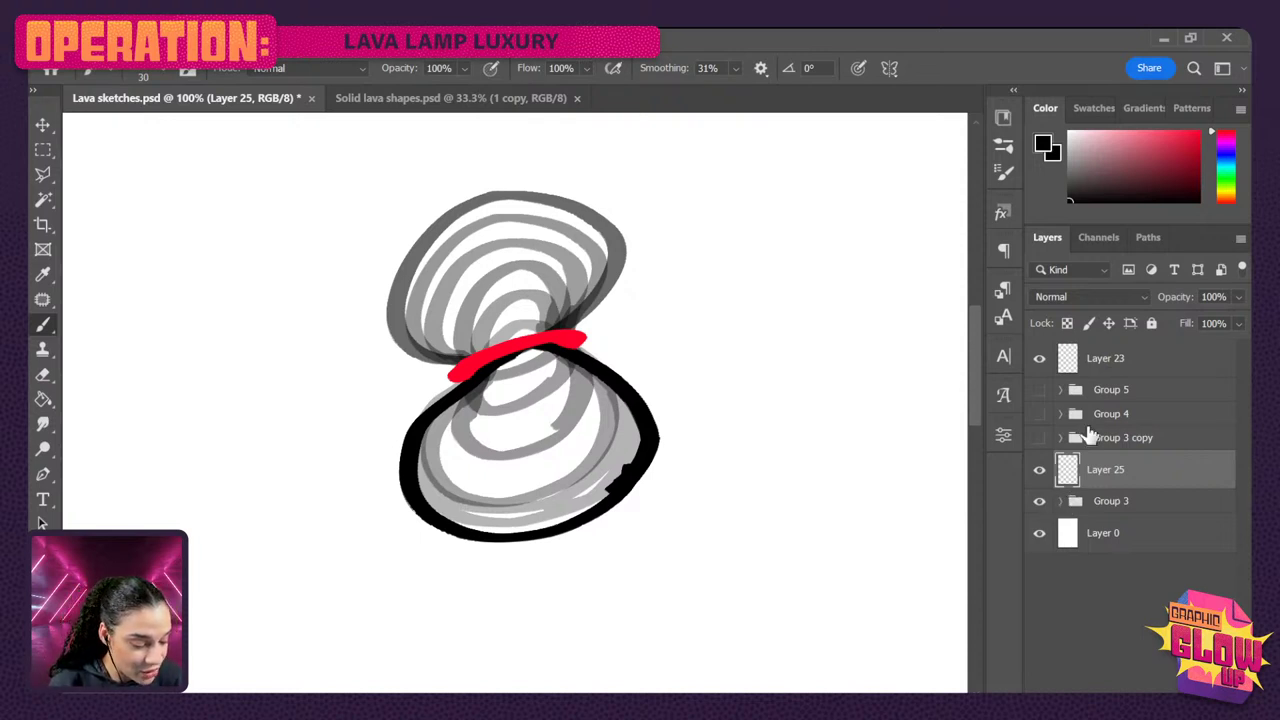
left_click(1039, 469)
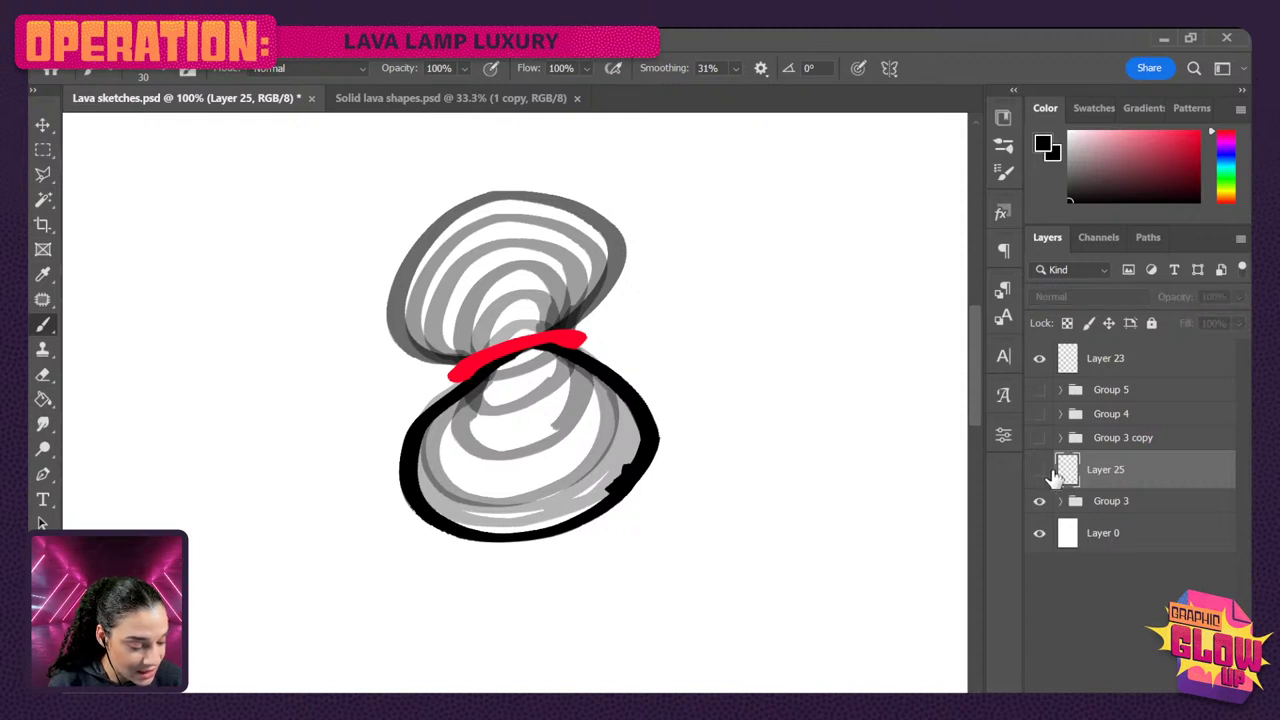
left_click(1062, 501)
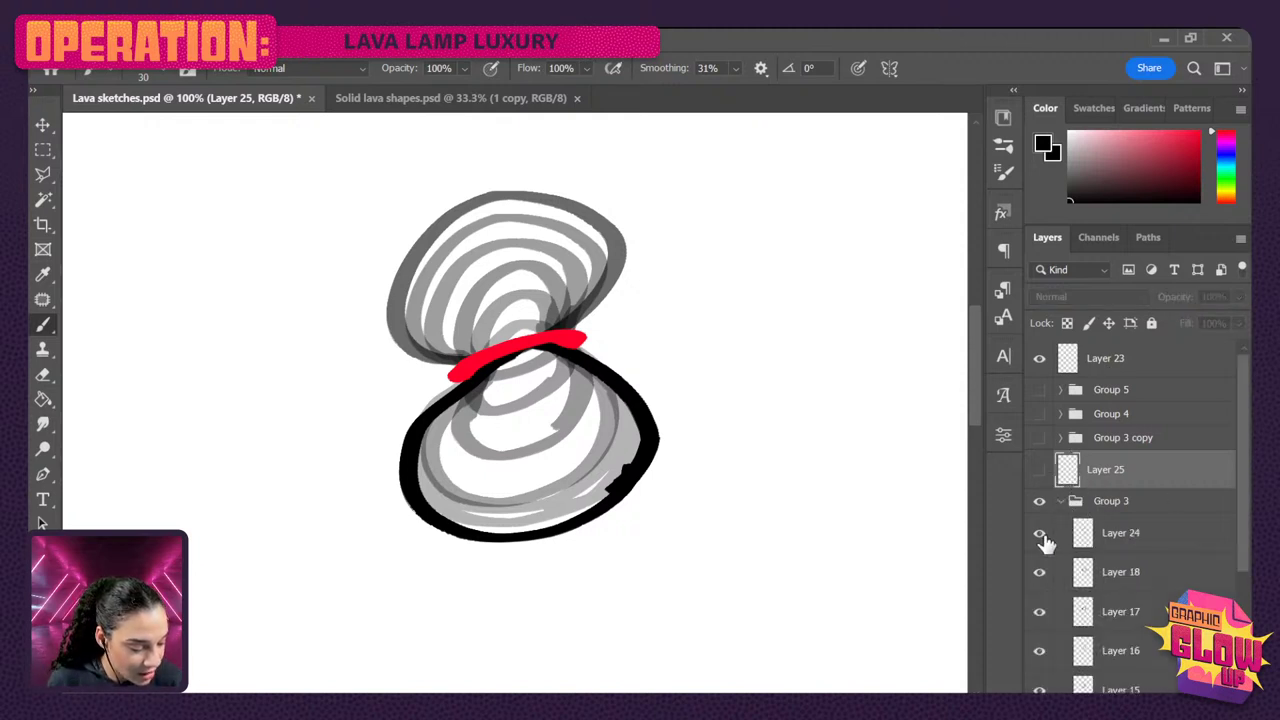
left_click(1041, 535)
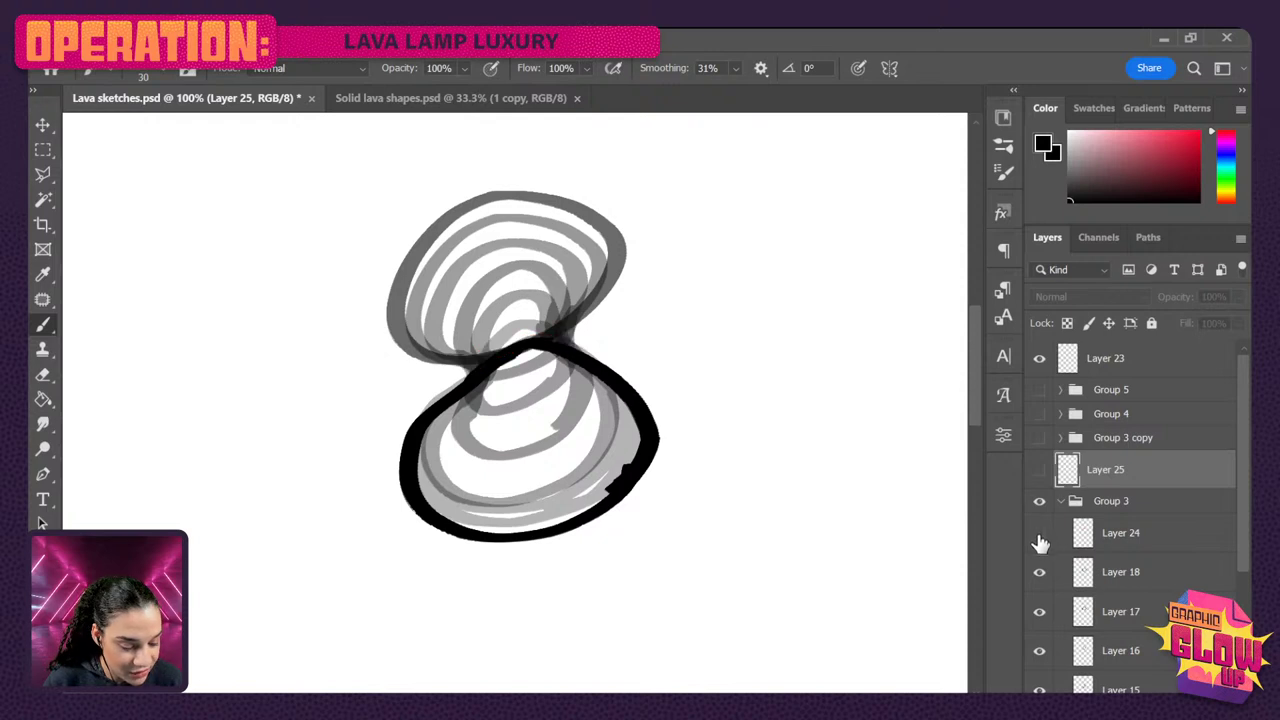
left_click(1041, 534)
- Hide the grey sketch Layers 17 through 13 and make Layer 24 active
scroll(1215, 542, "down", 3)
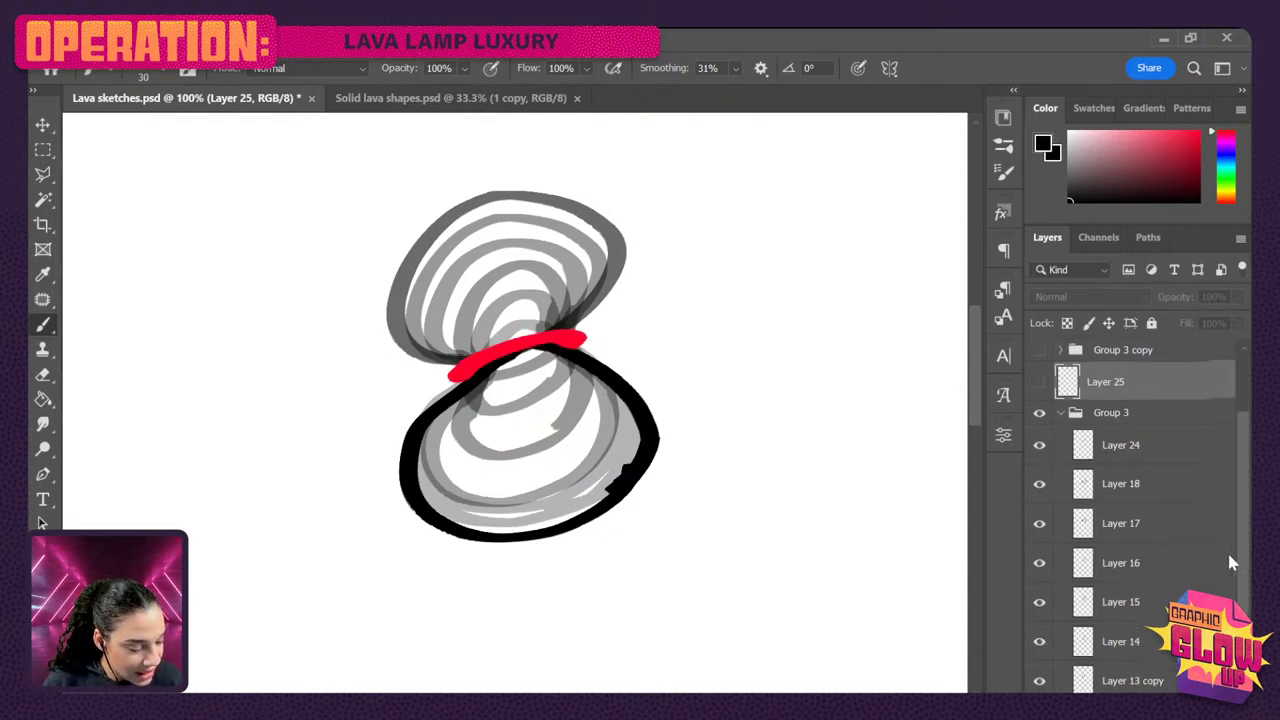
left_click_drag(1040, 521, 1043, 683)
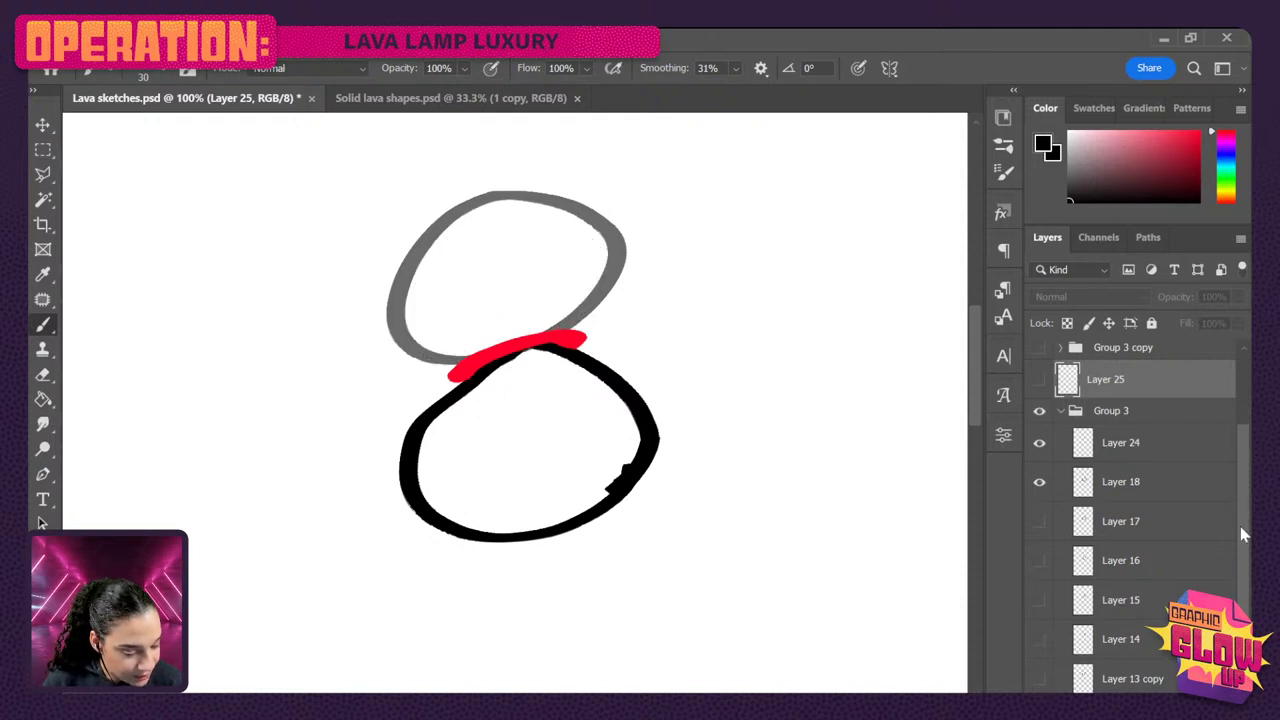
left_click_drag(1240, 526, 1234, 580)
left_click(1040, 638)
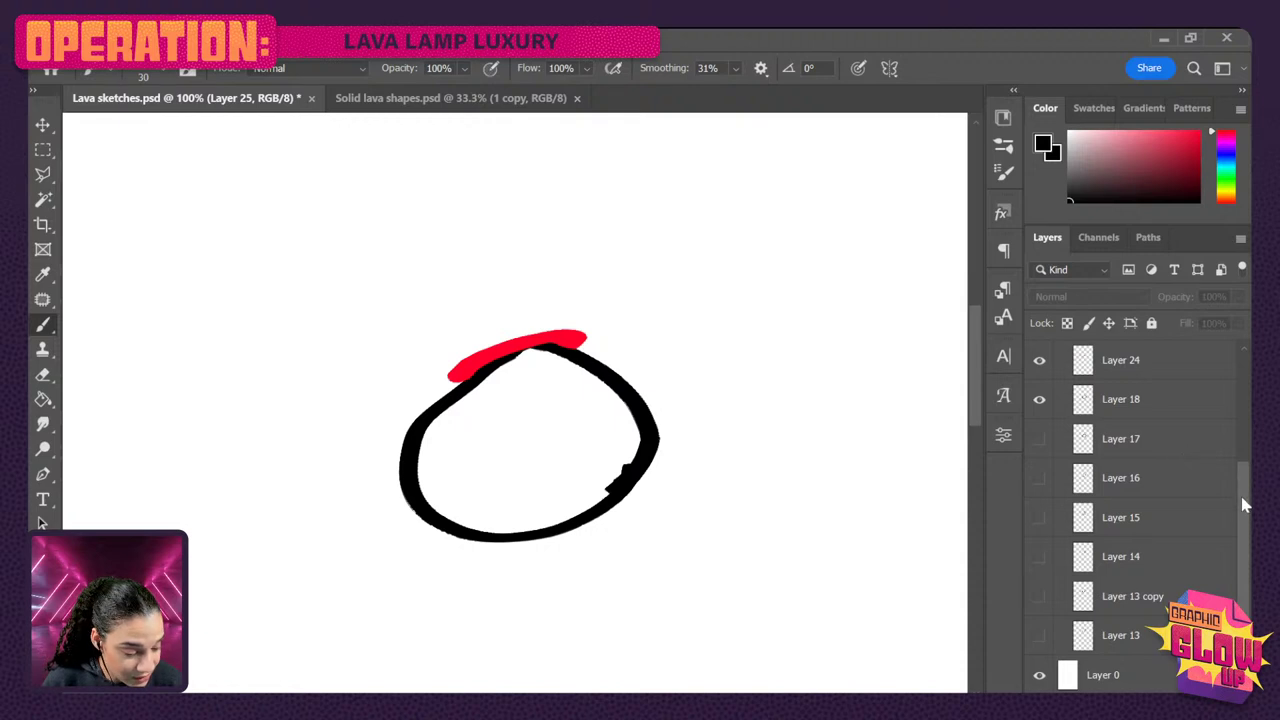
left_click_drag(1243, 503, 1243, 458)
left_click(1165, 436)
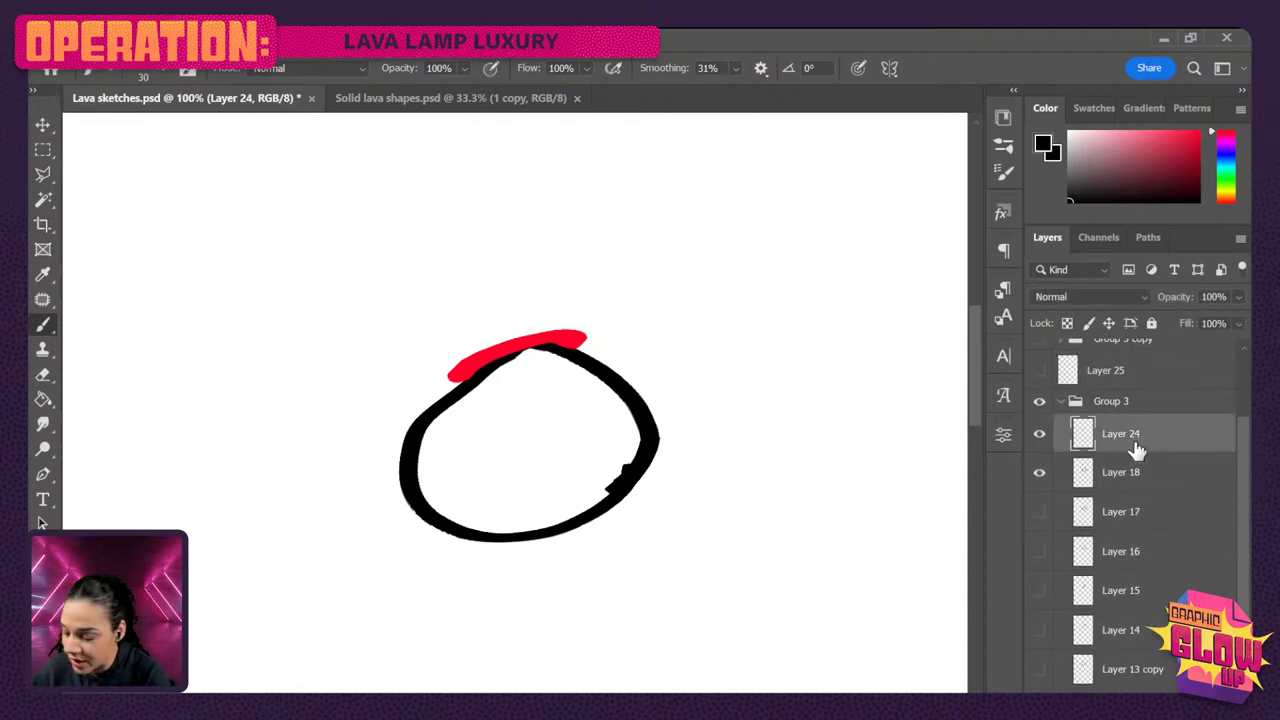
- Create Layer 26 above Layer 24 and shrink the brush for thin lines
key("ctrl+shift+n")
key("Return")
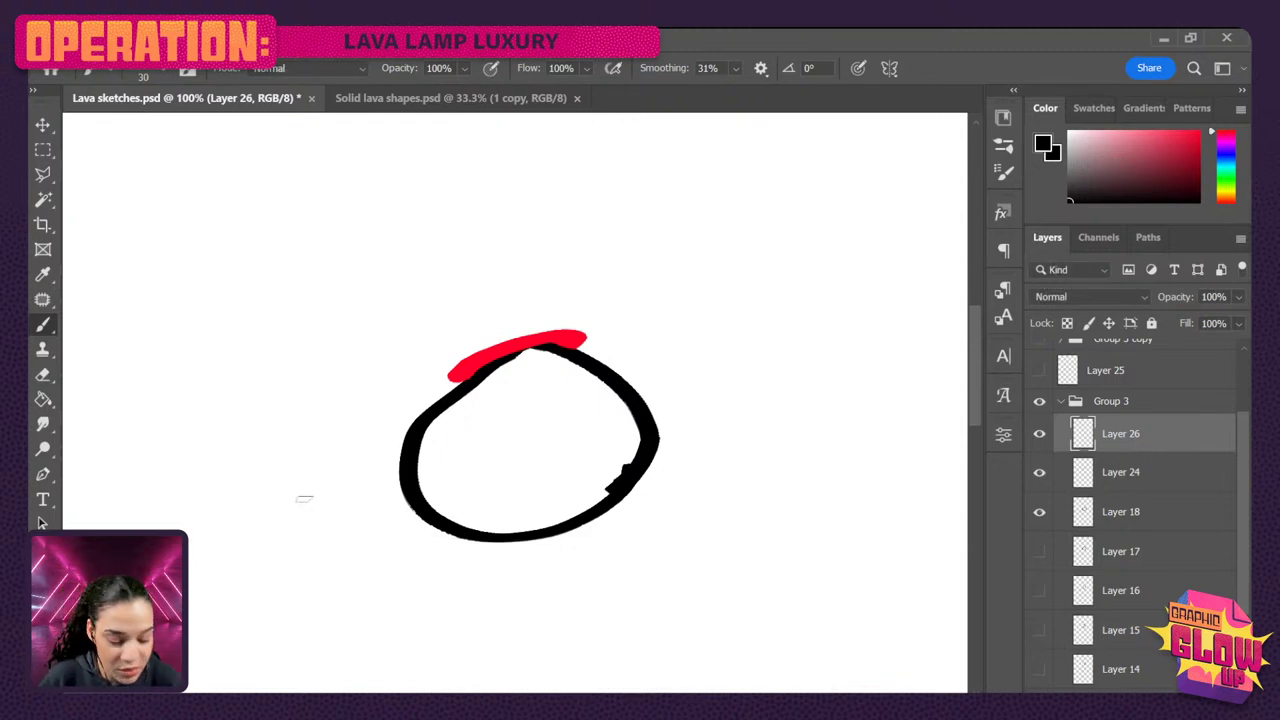
key("bracketleft")
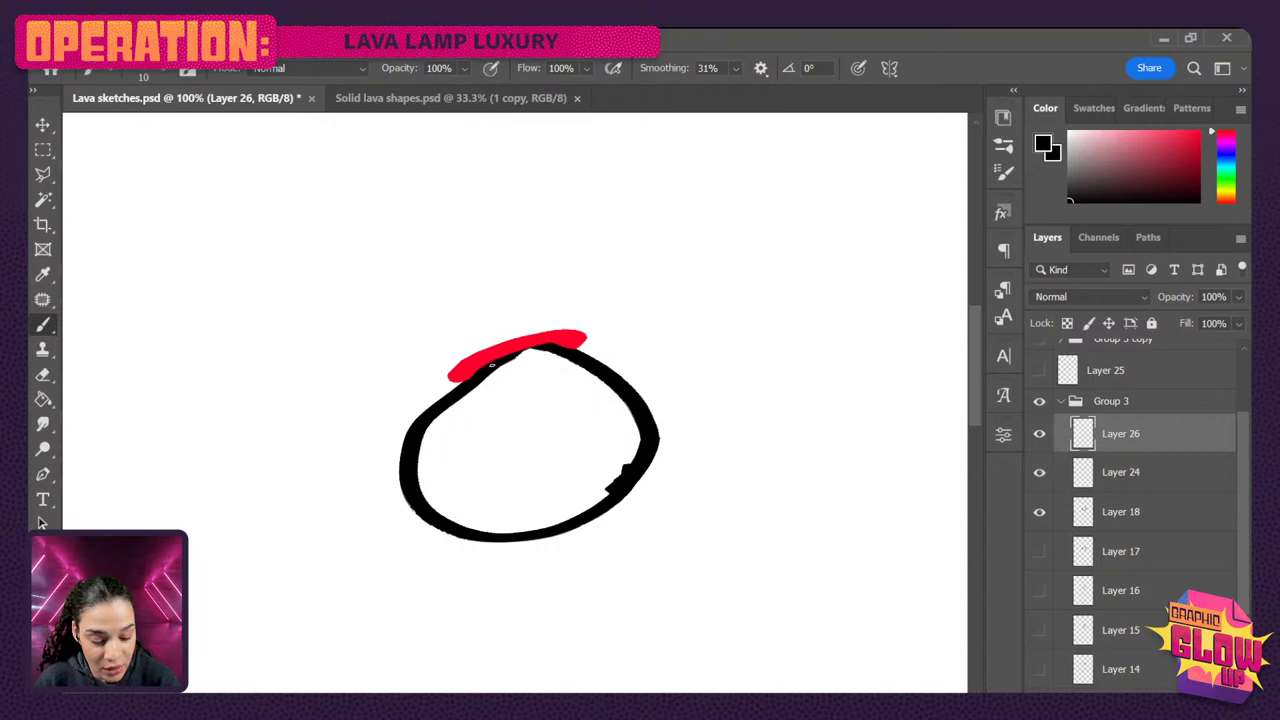
- Sketch thin inner loops inside the black oval, then undo them
mouse_move(420, 440)
left_mouse_down()
mouse_move(466, 508)
mouse_move(590, 490)
mouse_move(633, 412)
left_mouse_up()
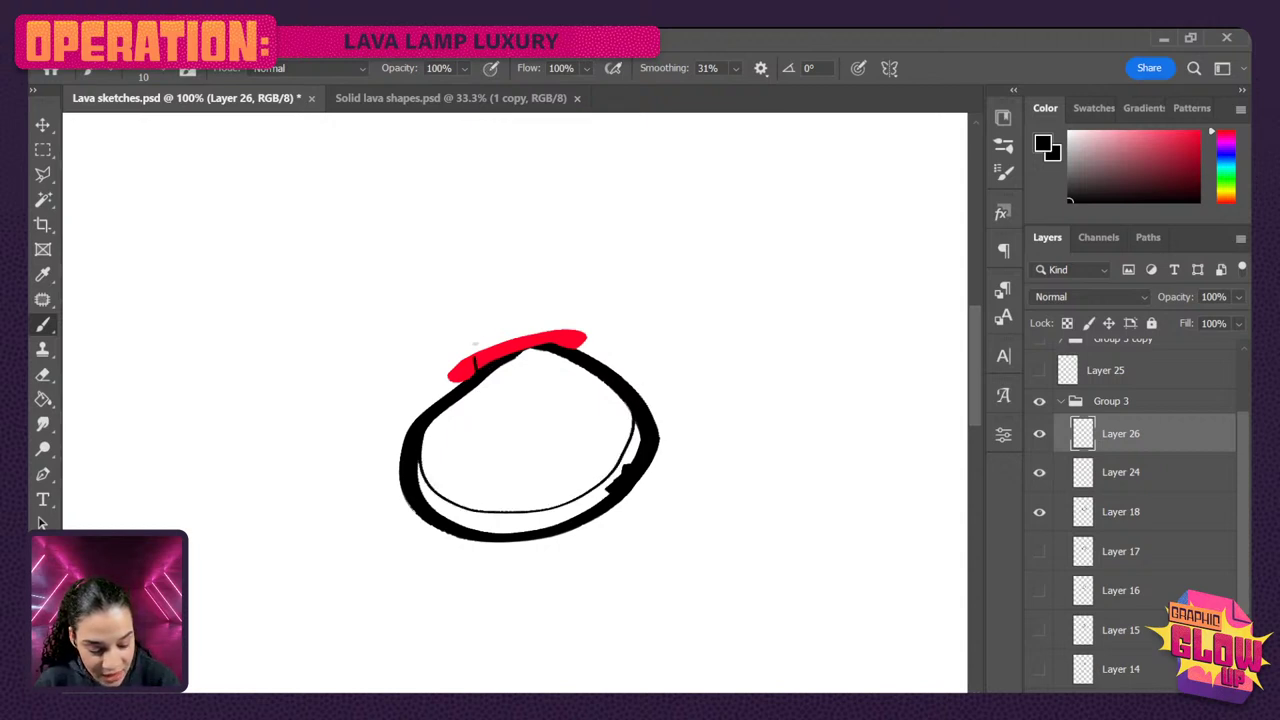
left_click_drag(474, 355, 530, 320)
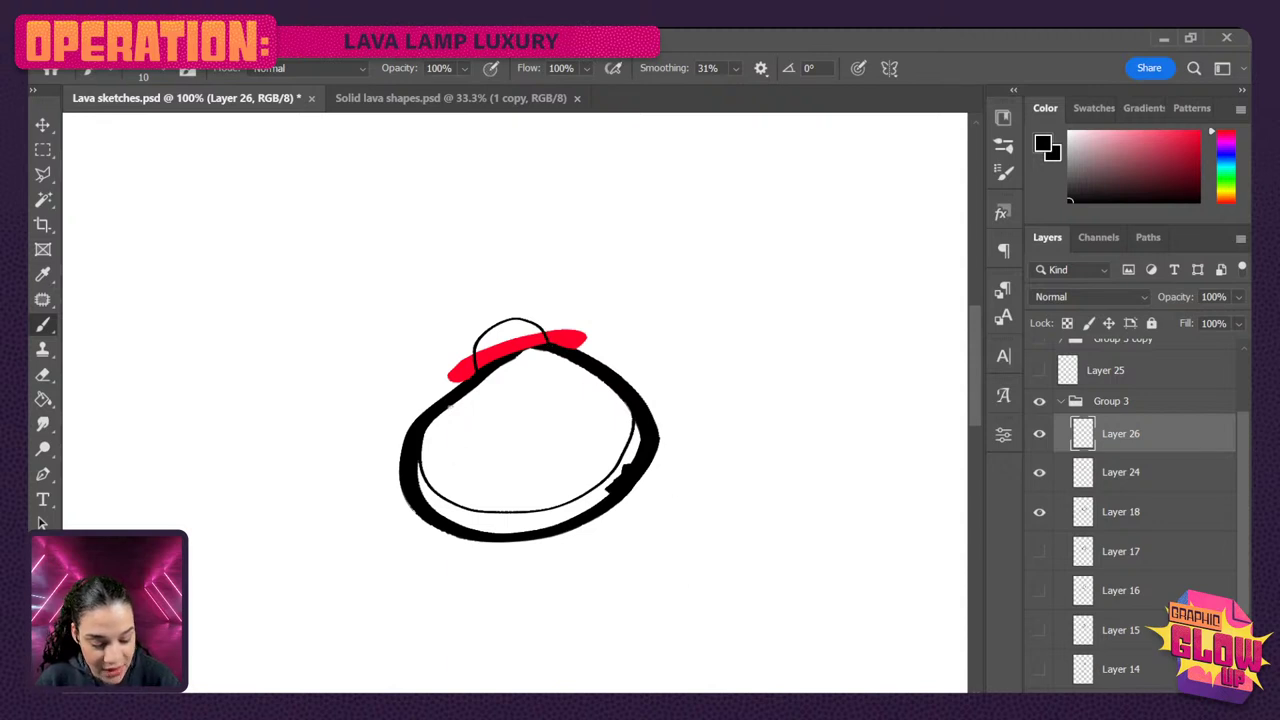
mouse_move(456, 398)
left_mouse_down()
mouse_move(439, 461)
mouse_move(475, 487)
mouse_move(534, 488)
mouse_move(579, 465)
mouse_move(599, 388)
left_mouse_up()
mouse_move(474, 372)
left_mouse_down()
mouse_move(450, 303)
mouse_move(504, 275)
mouse_move(553, 306)
mouse_move(553, 342)
left_mouse_up()
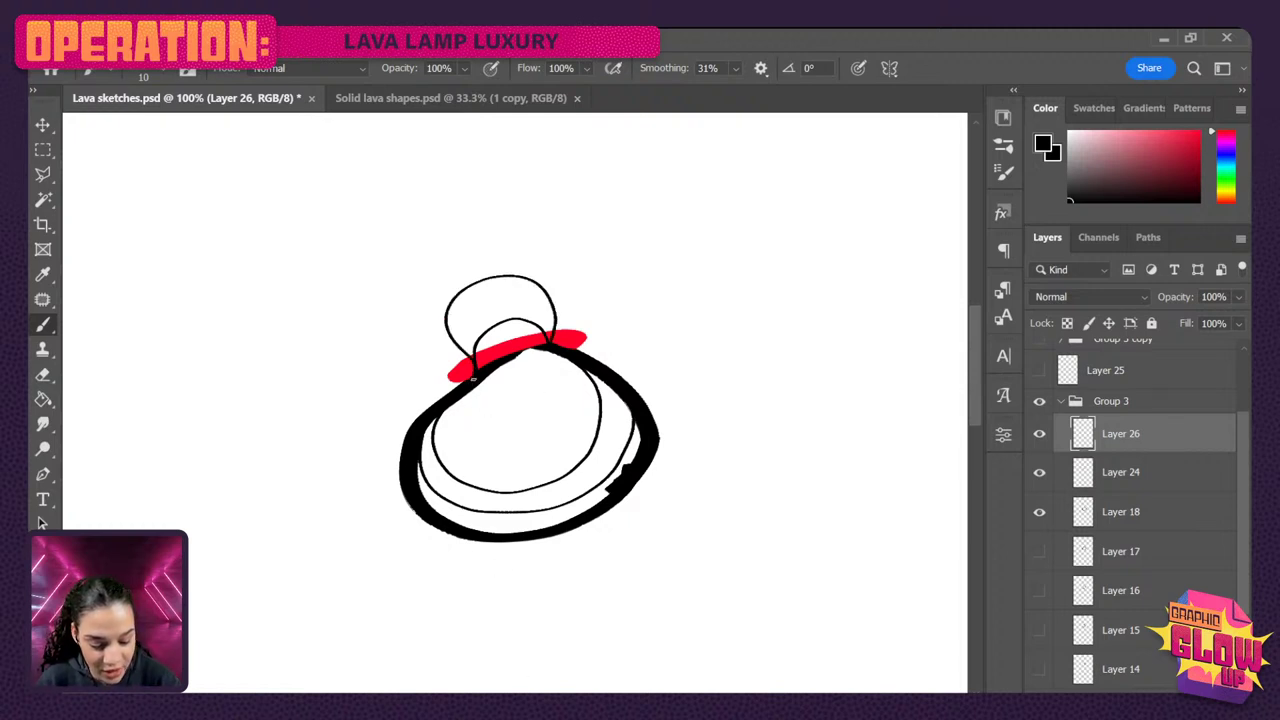
mouse_move(474, 378)
left_mouse_down()
mouse_move(480, 452)
mouse_move(528, 456)
mouse_move(563, 431)
mouse_move(572, 372)
left_mouse_up()
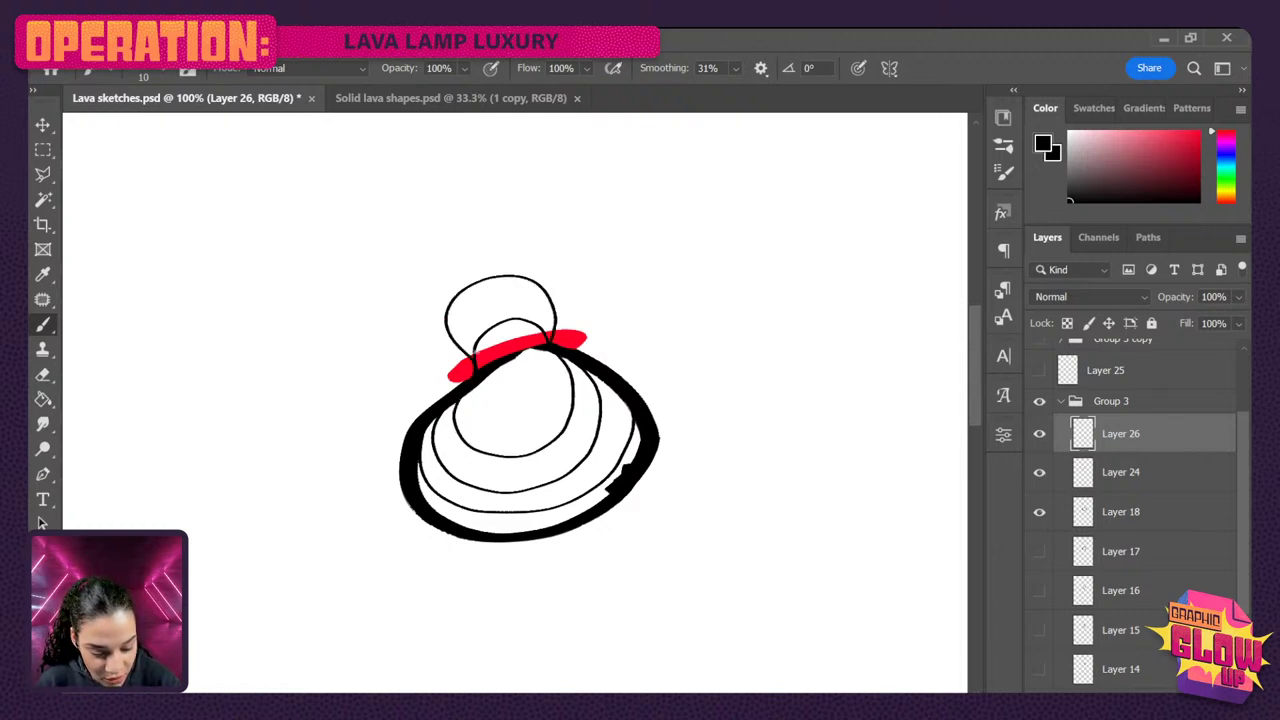
mouse_move(472, 364)
left_mouse_down()
mouse_move(410, 306)
mouse_move(548, 256)
mouse_move(547, 338)
left_mouse_up()
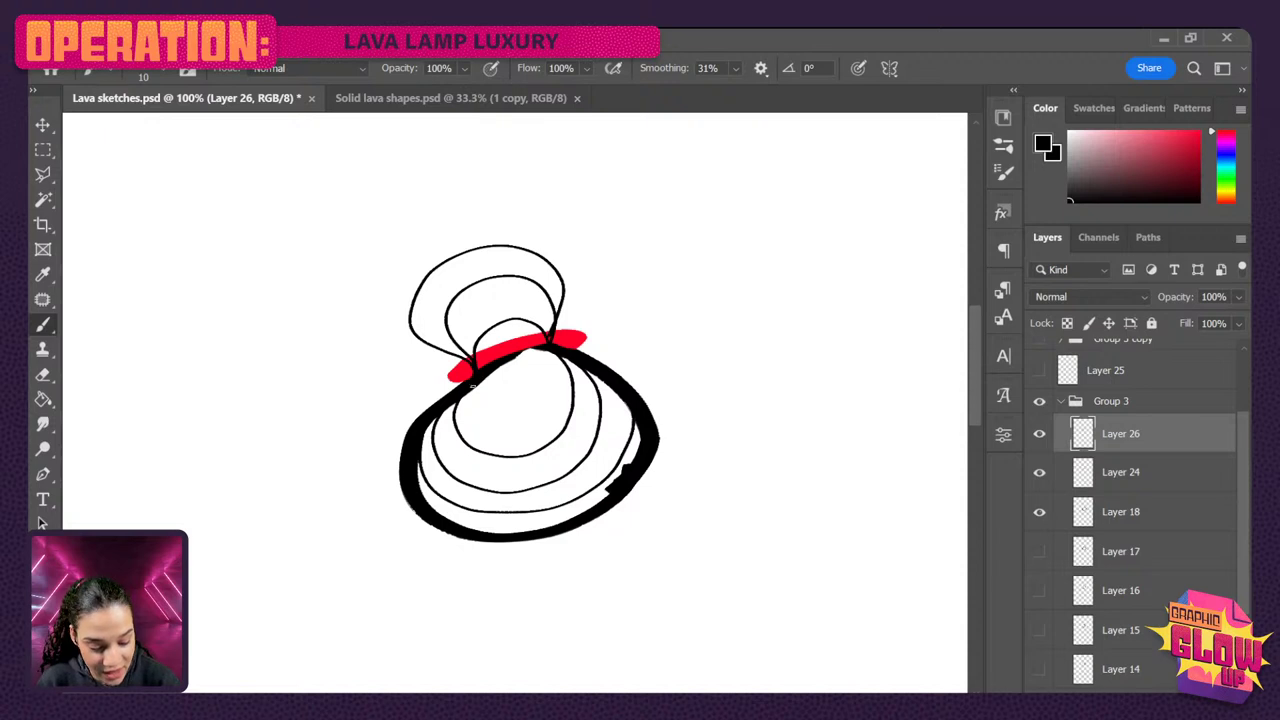
mouse_move(471, 386)
left_mouse_down()
mouse_move(504, 436)
mouse_move(554, 408)
mouse_move(549, 347)
mouse_move(590, 250)
mouse_move(484, 208)
mouse_move(392, 305)
mouse_move(460, 368)
left_mouse_up()
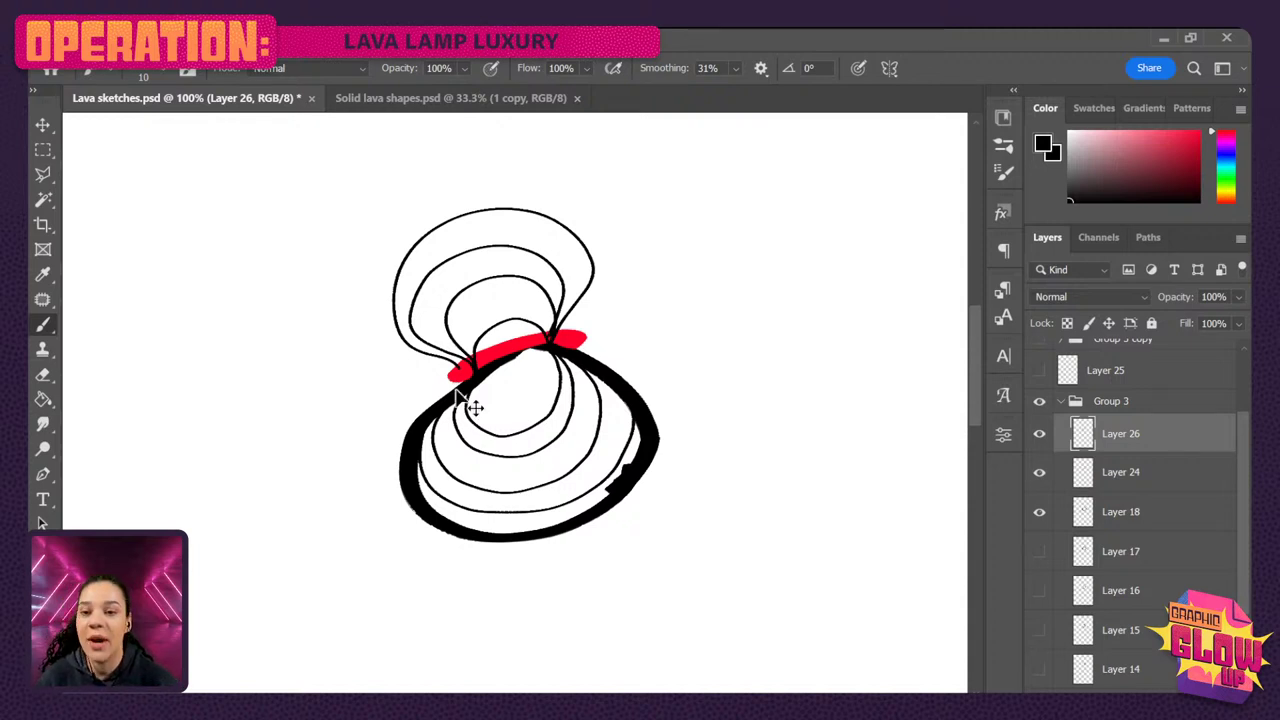
key("ctrl+z")
key("ctrl+z")
key("ctrl+z")
key("ctrl+z")
key("ctrl+z")
key("ctrl+z")
key("ctrl+z")
key("ctrl+z")
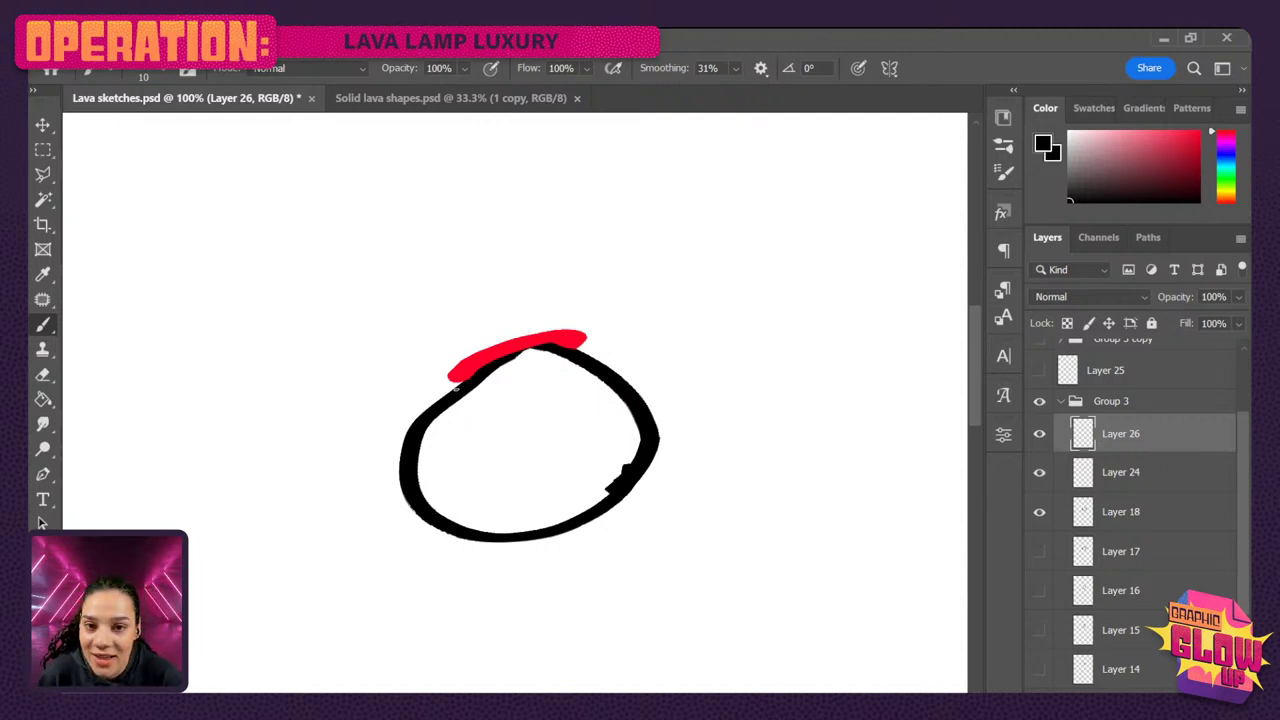
- Undo to remove the empty Layer 26 from Group 3
key("ctrl+z")
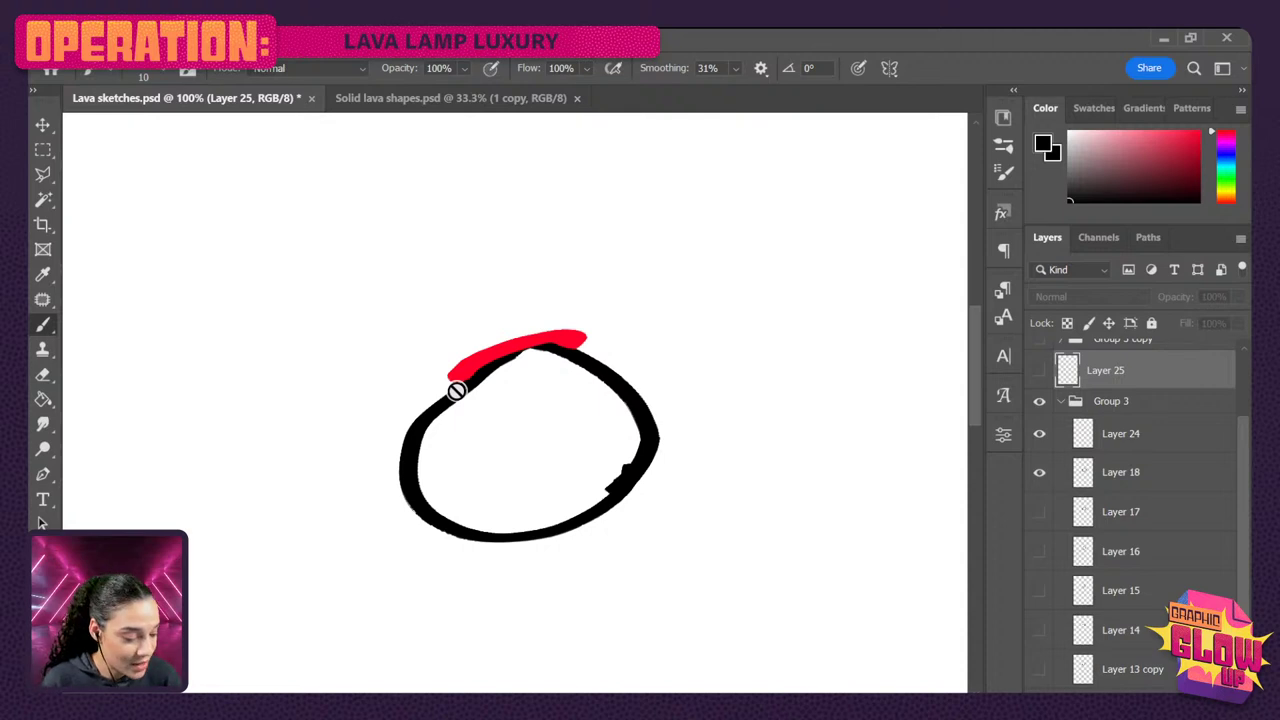
- Hide the black outline and sketch layers, collapse Group 3, and hide the whole group
left_click(1040, 476)
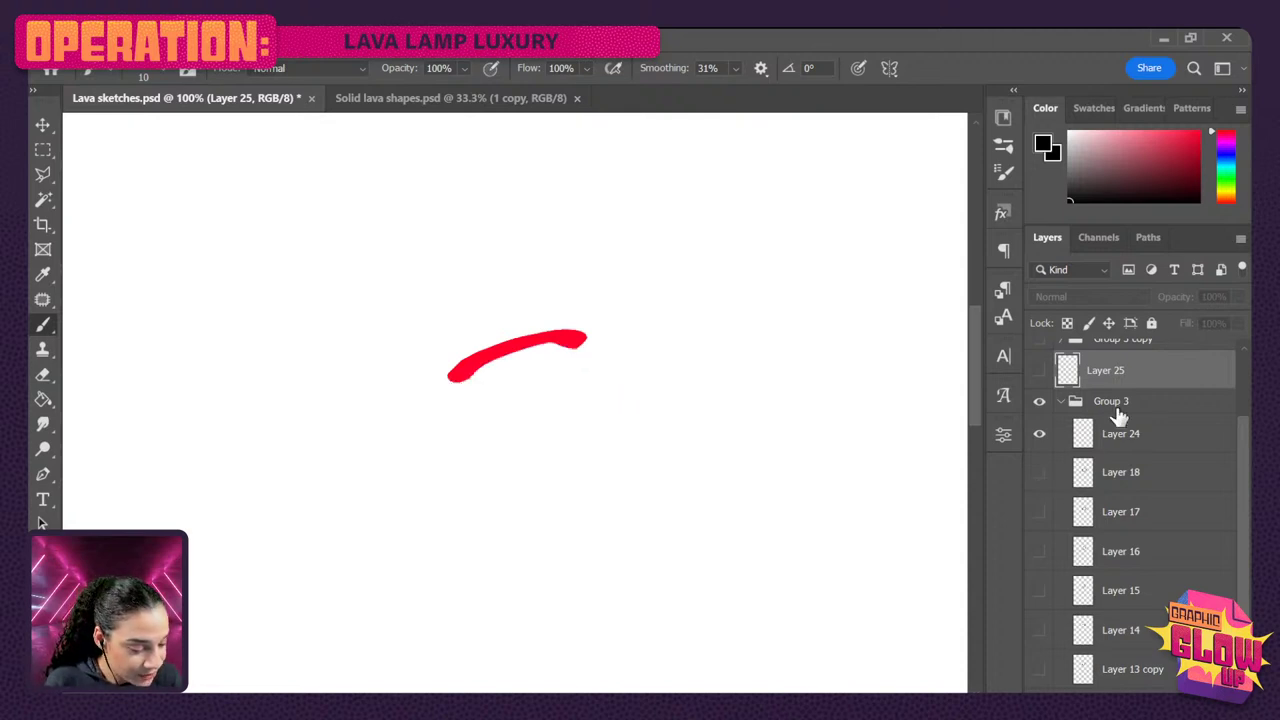
left_click(1040, 434)
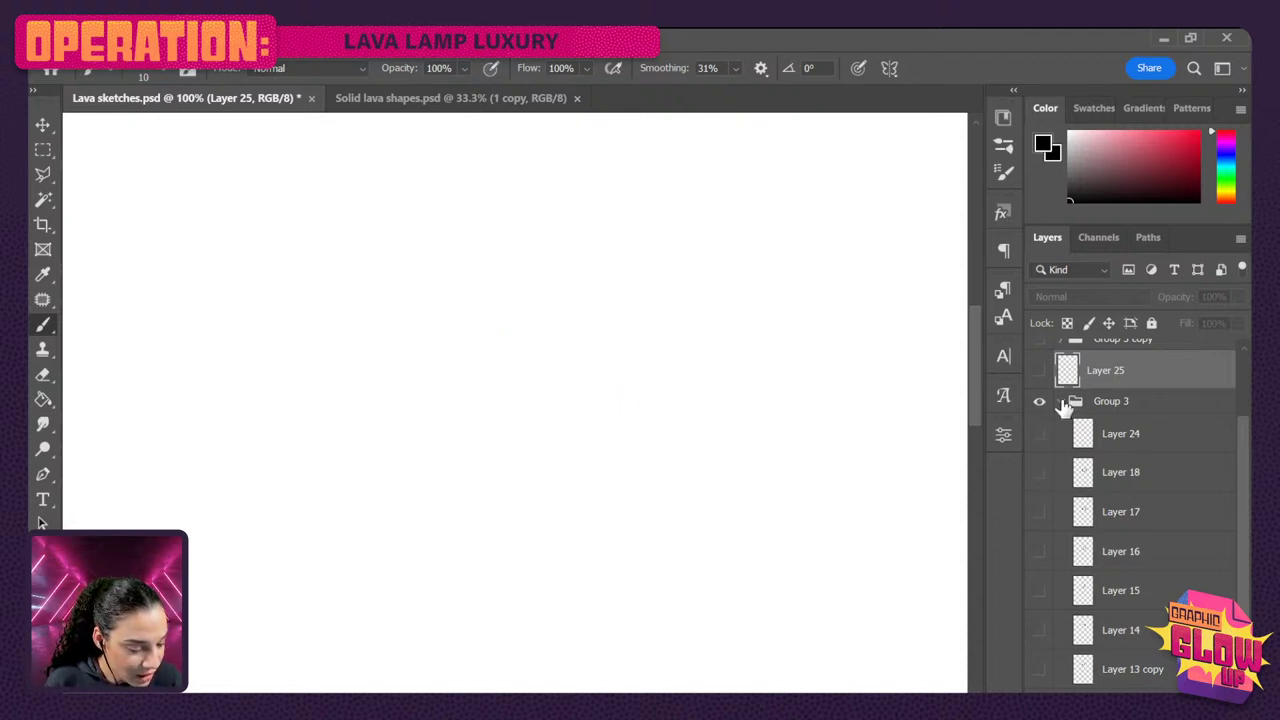
left_click(1061, 403)
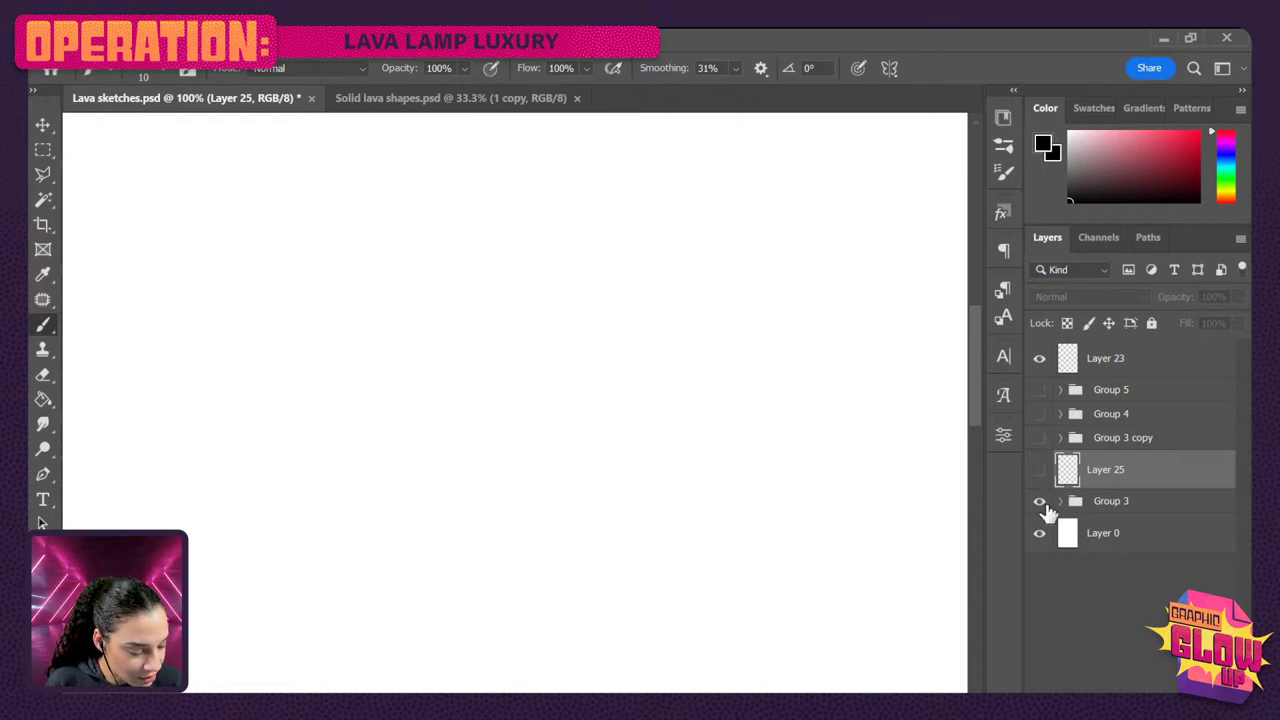
left_click(1040, 502)
- Show Group 3 copy and expand it to list its blob layers
left_click(1040, 440)
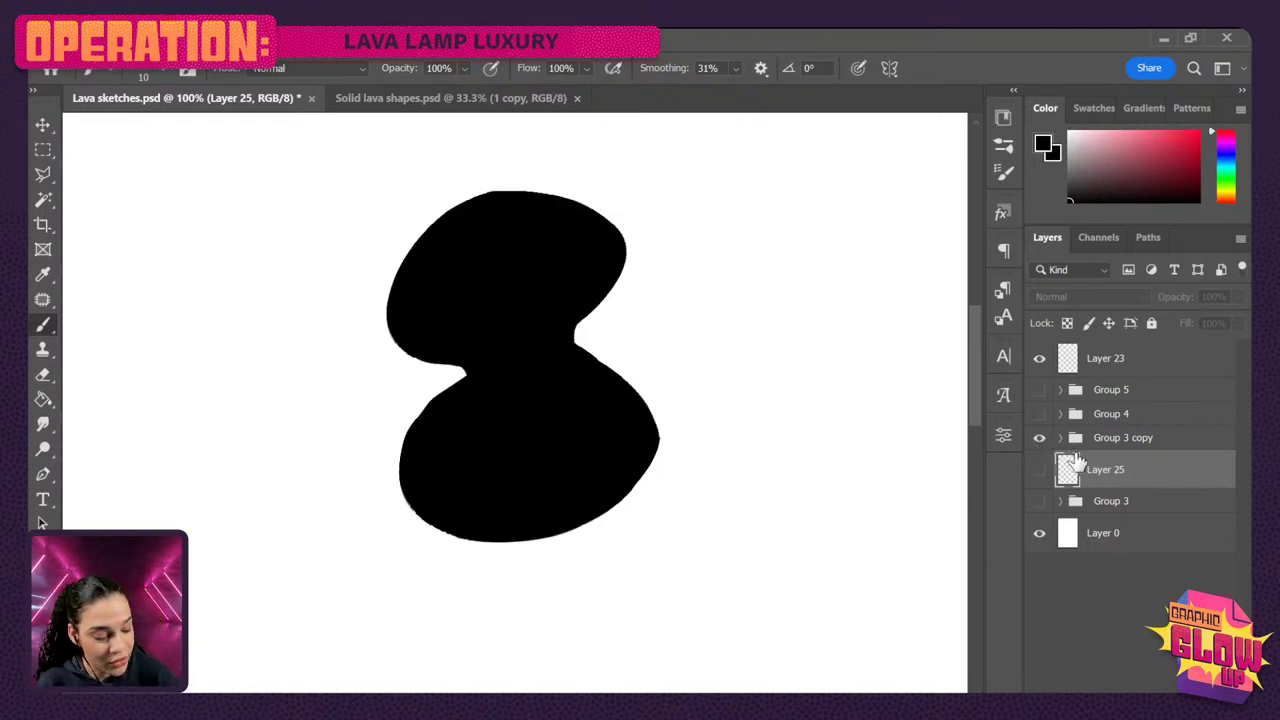
left_click(1060, 439)
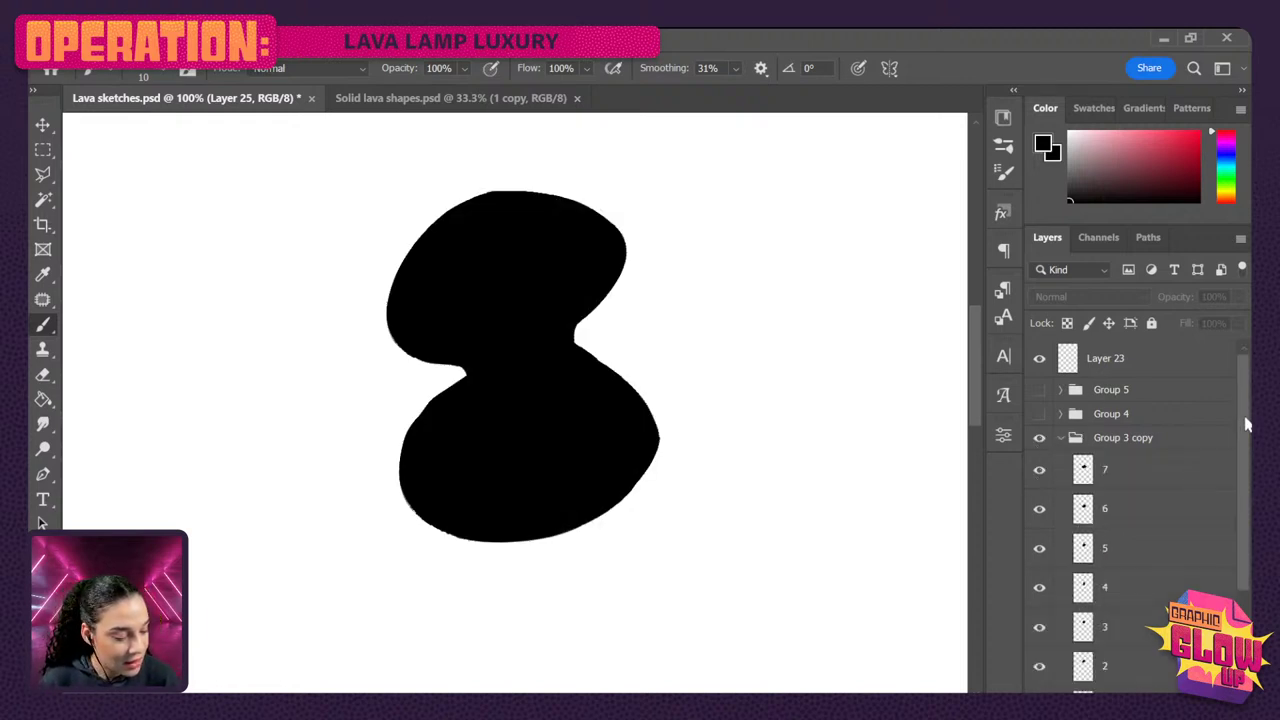
left_click_drag(1248, 425, 1230, 466)
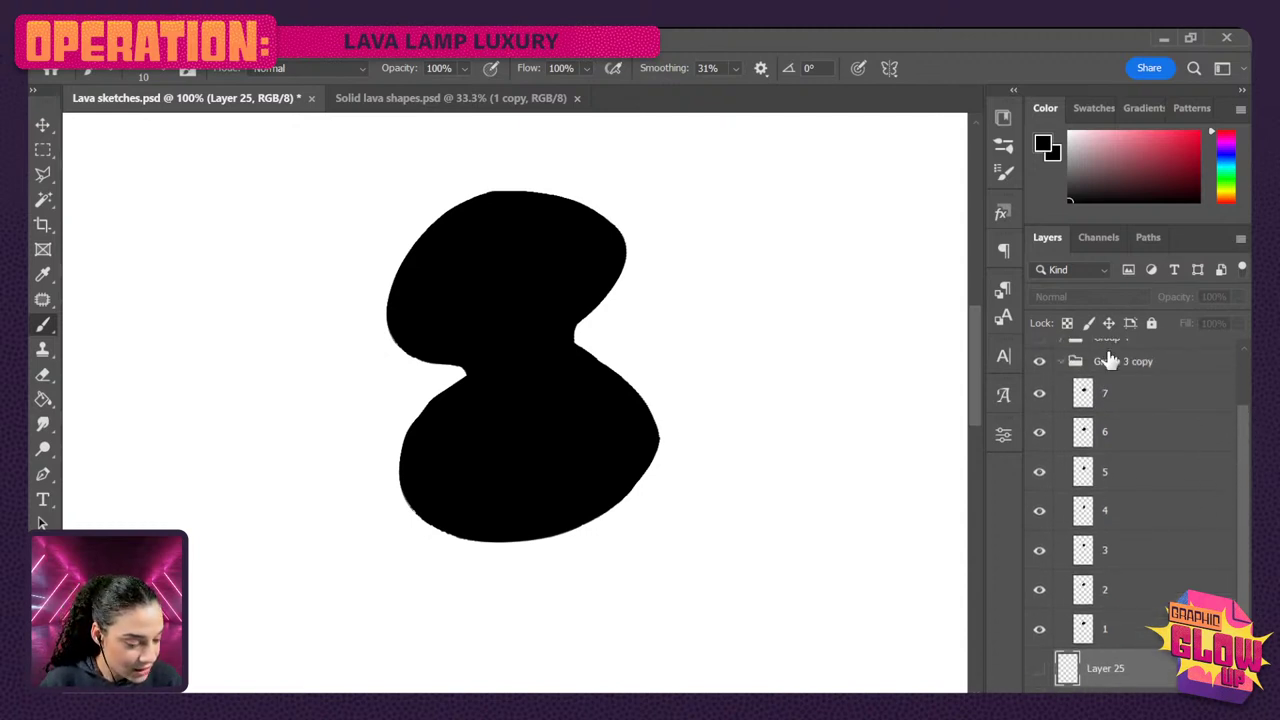
- Hide blob layers 7 through 2, keeping layer 1 visible and active
left_click(1041, 396)
left_click(1039, 432)
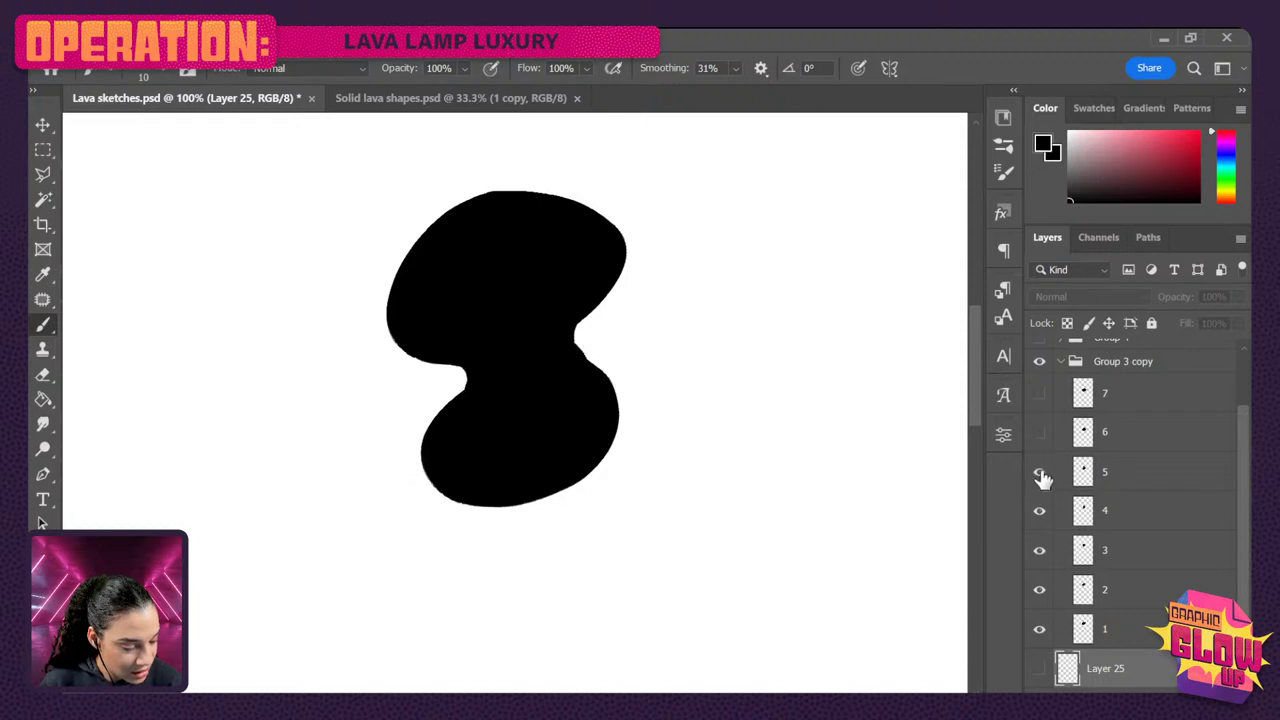
left_click(1039, 471)
left_click(1039, 510)
left_click(1039, 550)
left_click(1039, 590)
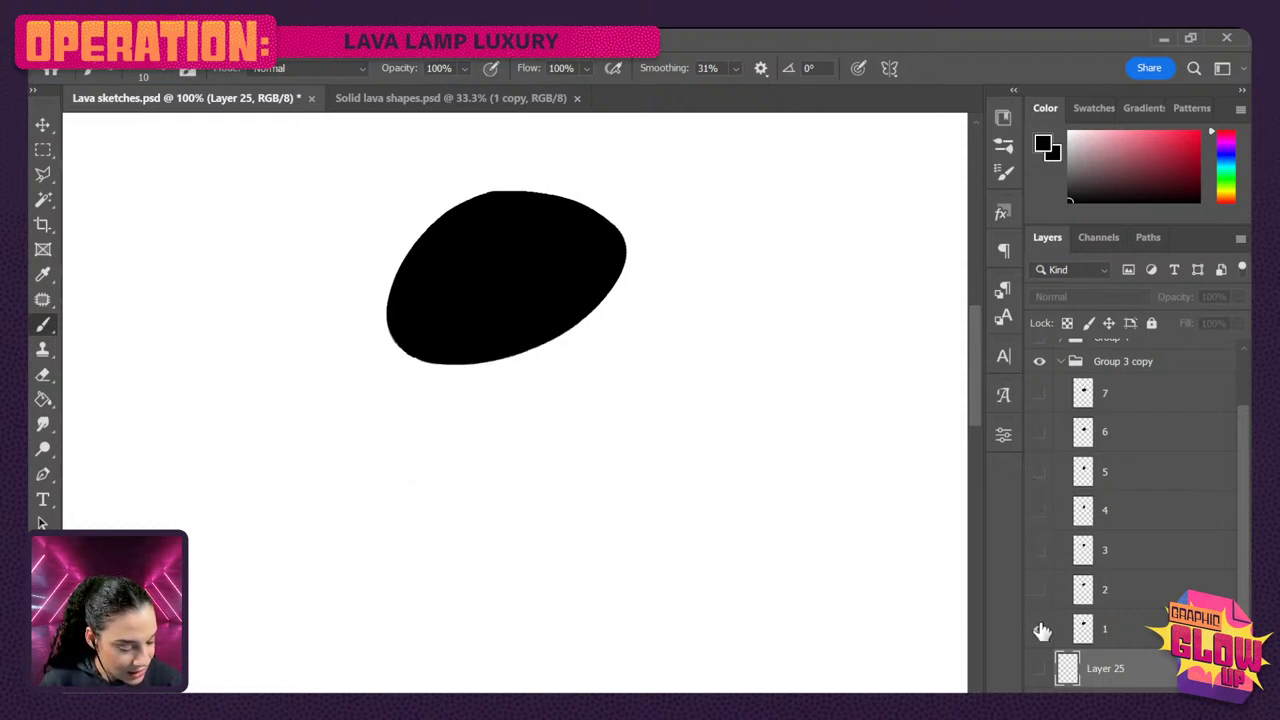
left_click(1039, 629)
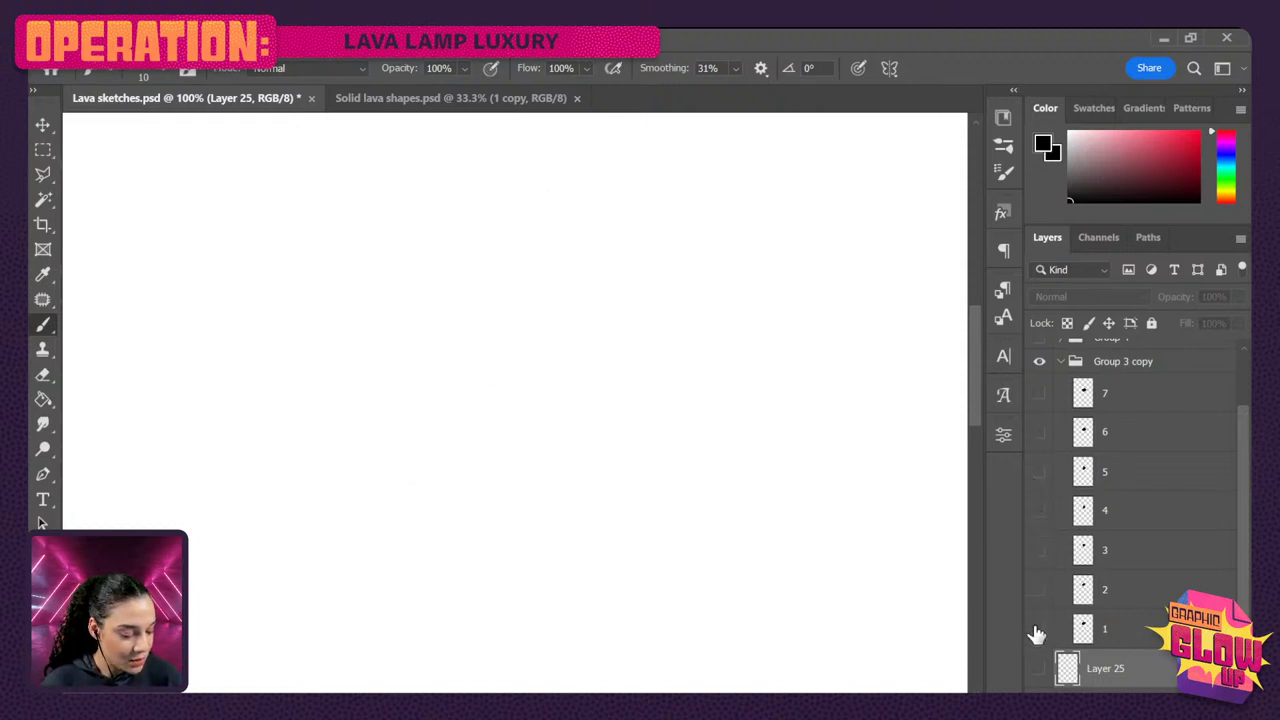
left_click(1039, 629)
left_click(1140, 642)
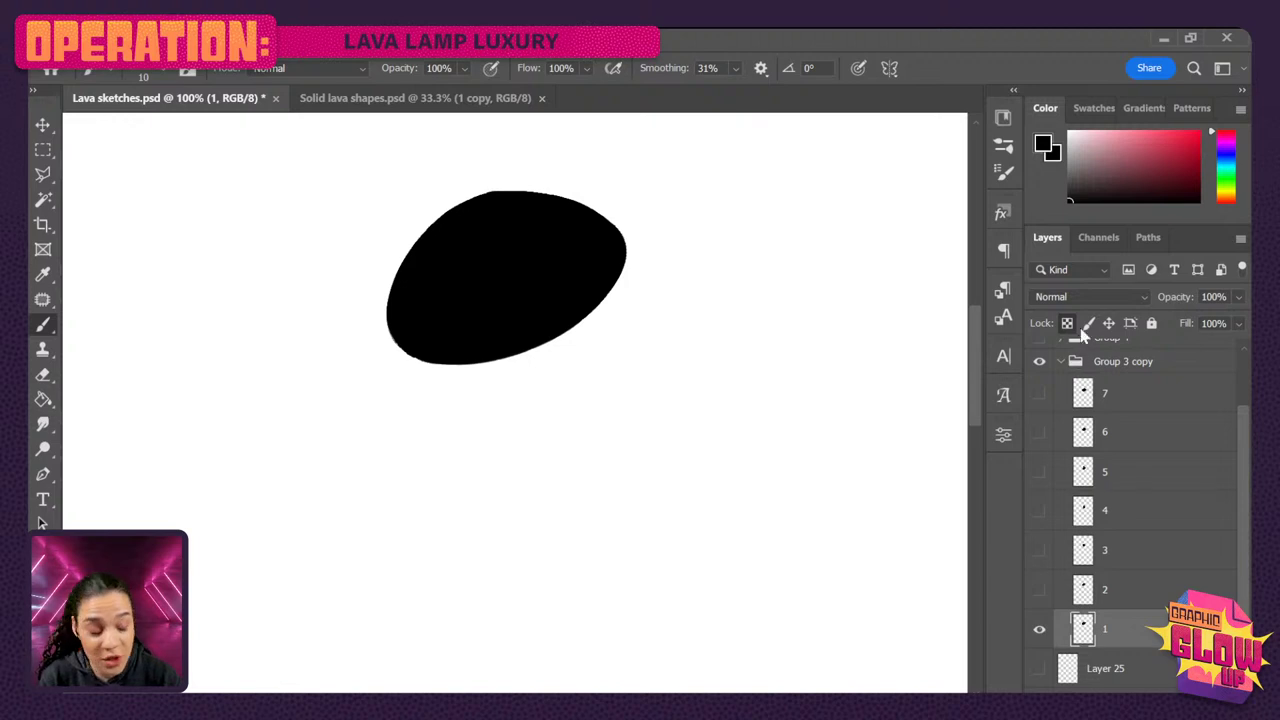
- Zoom in and centre the black oval, then pick red in the Color panel
key("ctrl+plus")
left_click(1042, 622)
left_click_drag(597, 194, 600, 380)
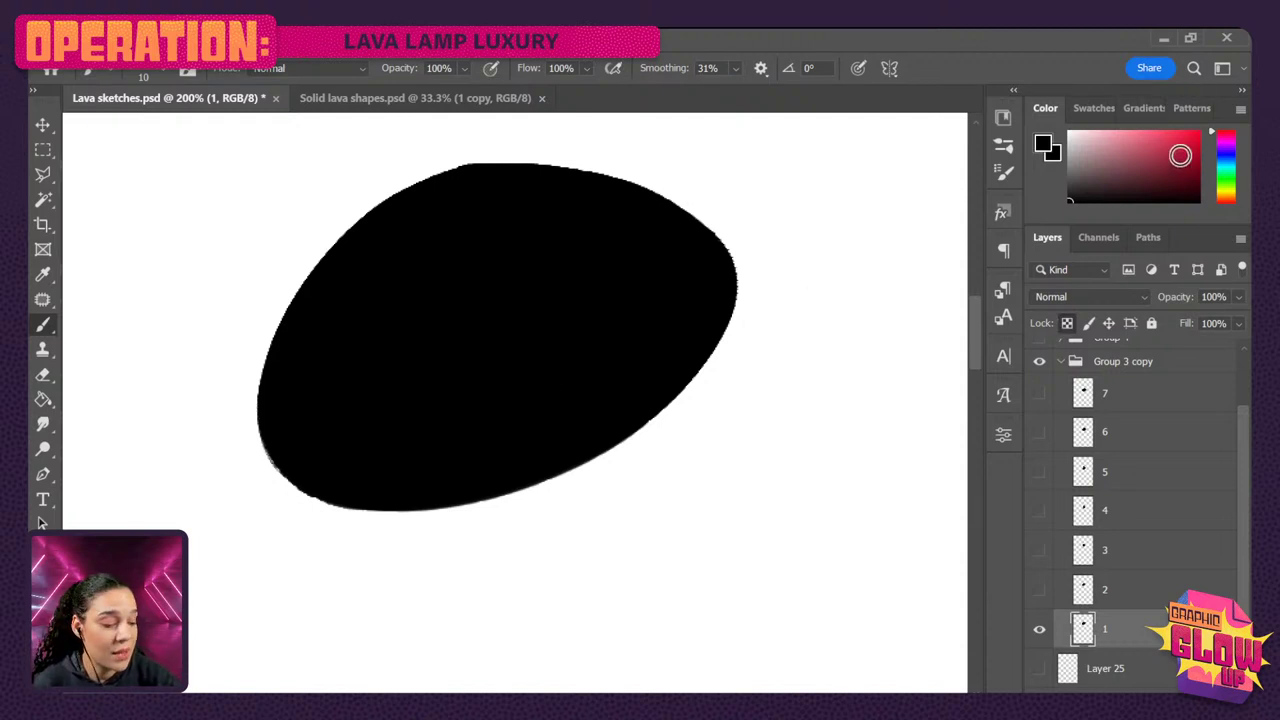
mouse_move(1190, 150)
left_mouse_down()
mouse_move(1215, 119)
mouse_move(1198, 145)
left_mouse_up()
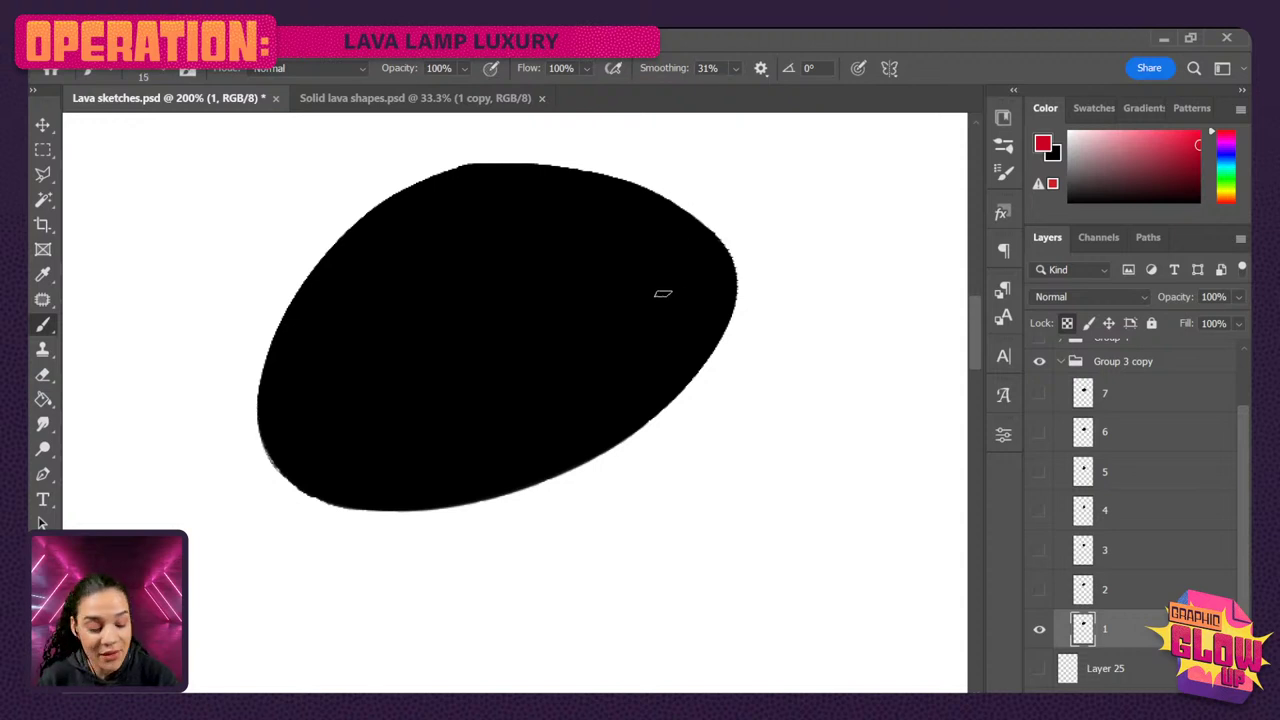
key("bracketright")
left_click_drag(686, 191, 509, 523)
left_click_drag(700, 200, 500, 515)
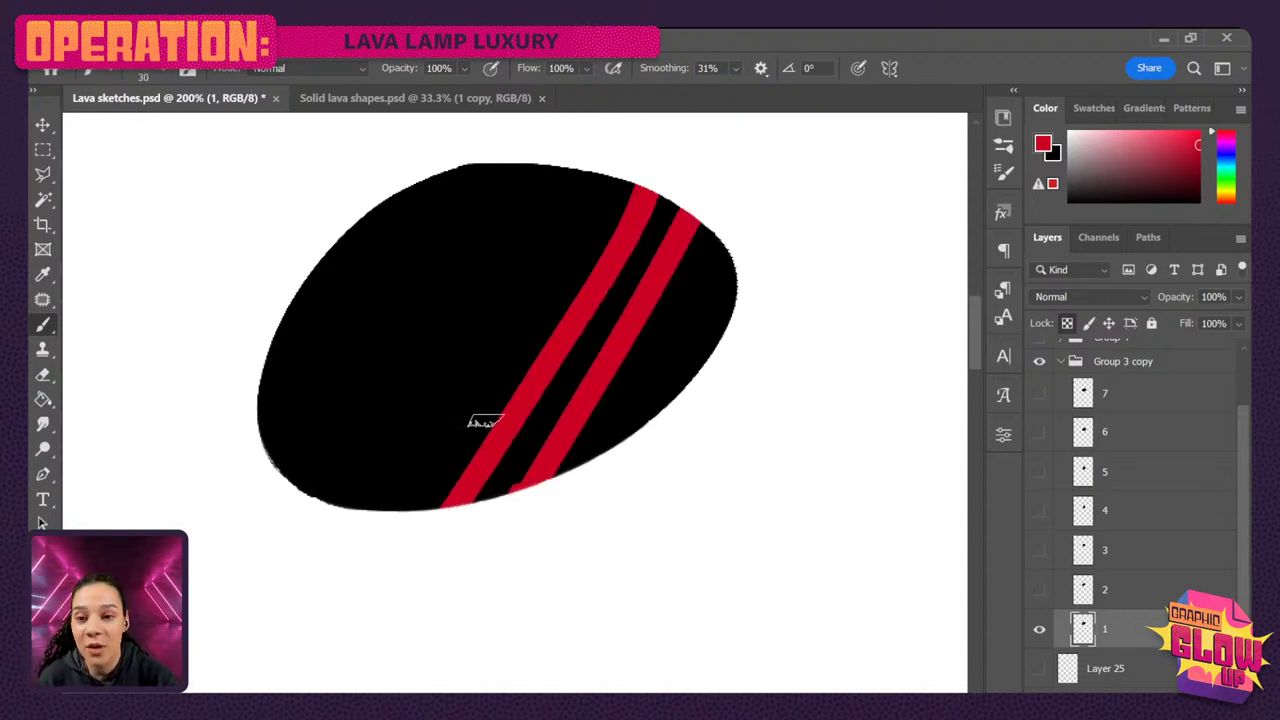
key("ctrl+z")
key("ctrl+z")
key("ctrl+z")
key("ctrl+z")
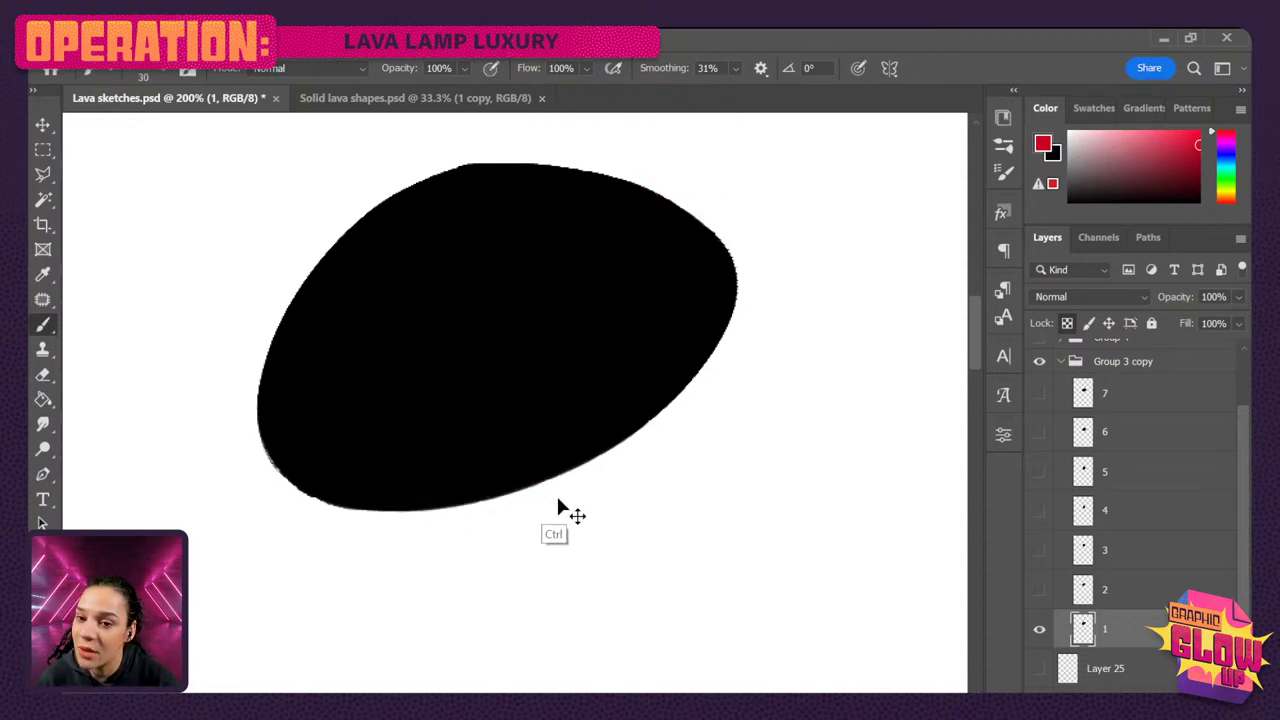
key("ctrl+shift+n")
key("Return")
right_click(1120, 628)
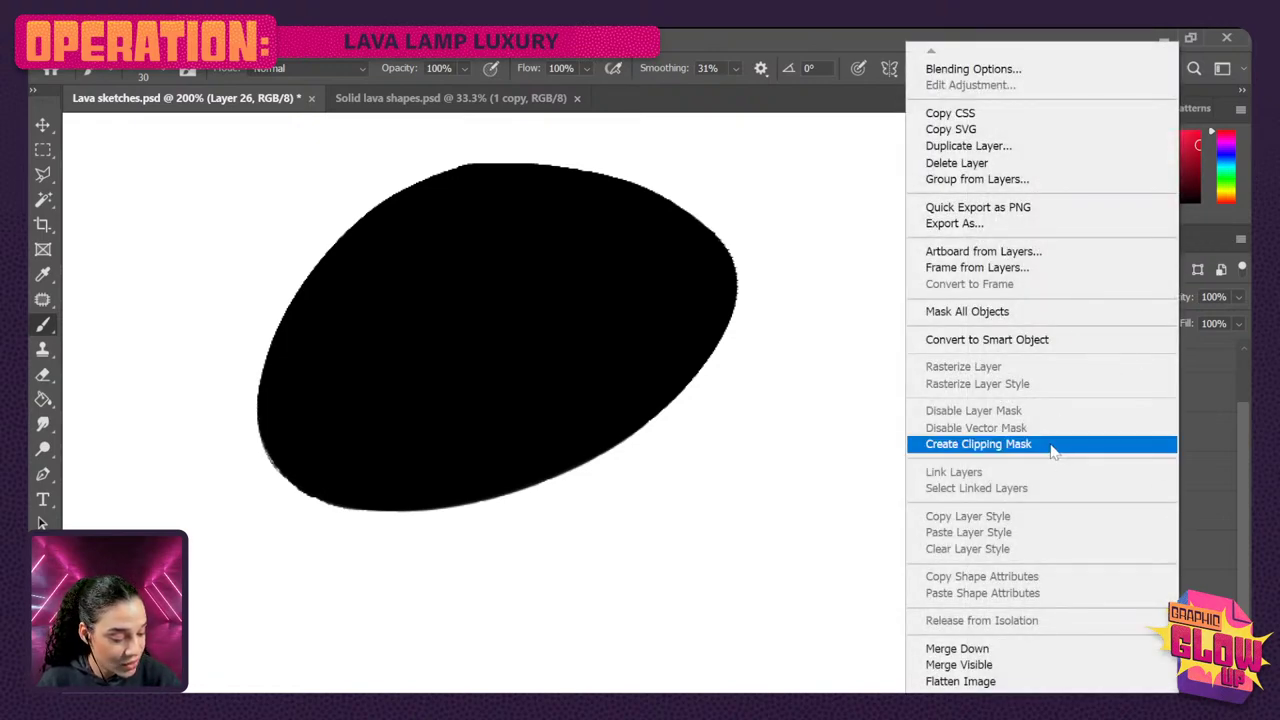
left_click(1052, 452)
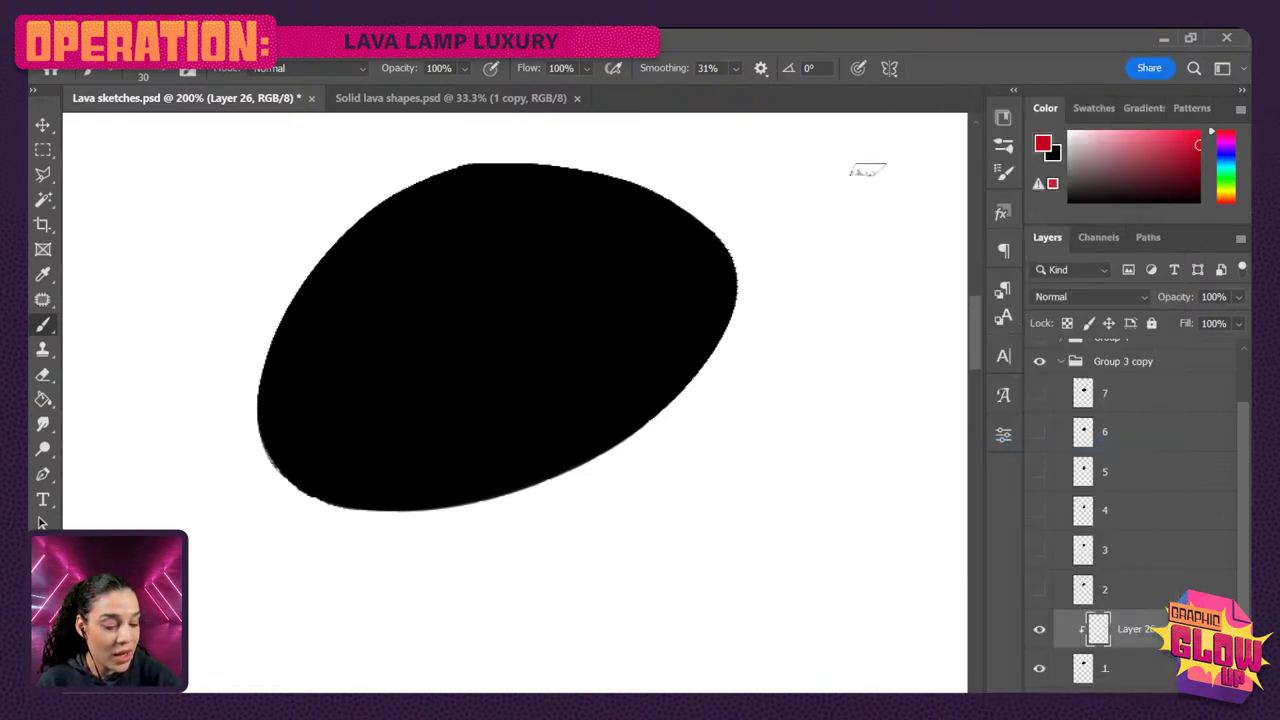
left_click_drag(758, 248, 618, 446)
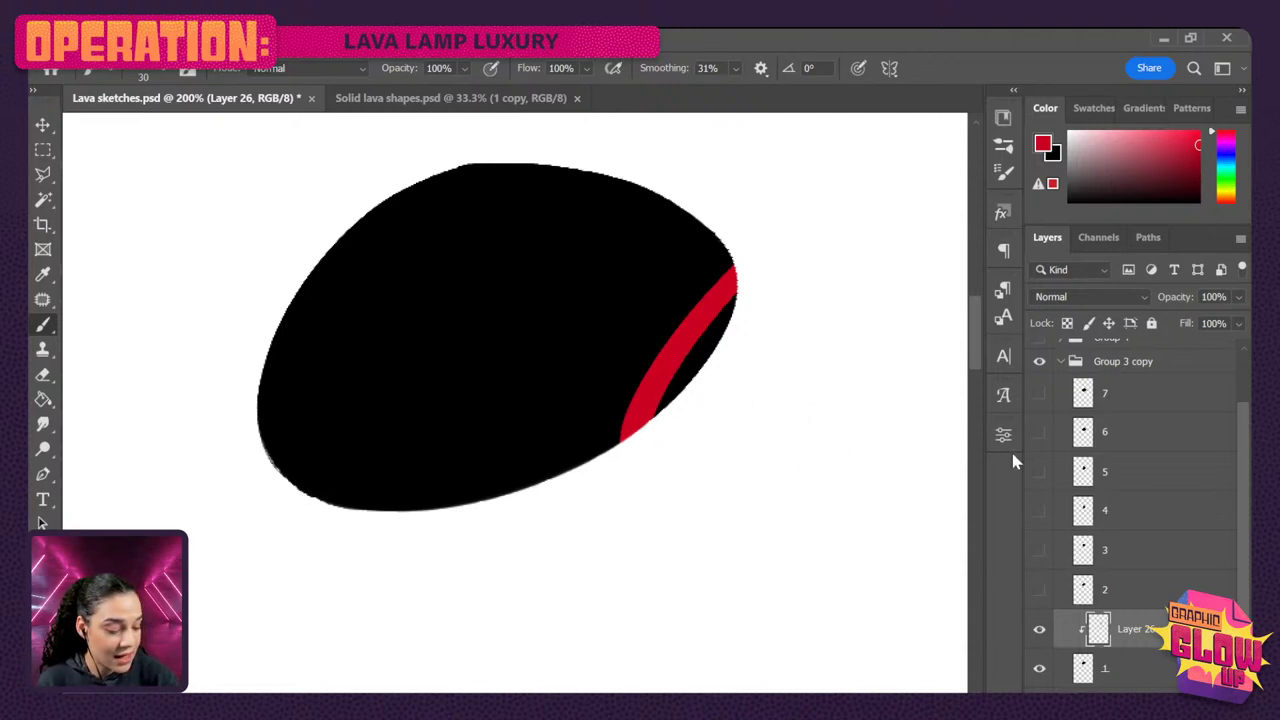
key("bracketright")
key("bracketright")
key("bracketright")
key("bracketright")
key("bracketright")
key("bracketright")
key("bracketright")
key("bracketright")
key("bracketright")
key("bracketright")
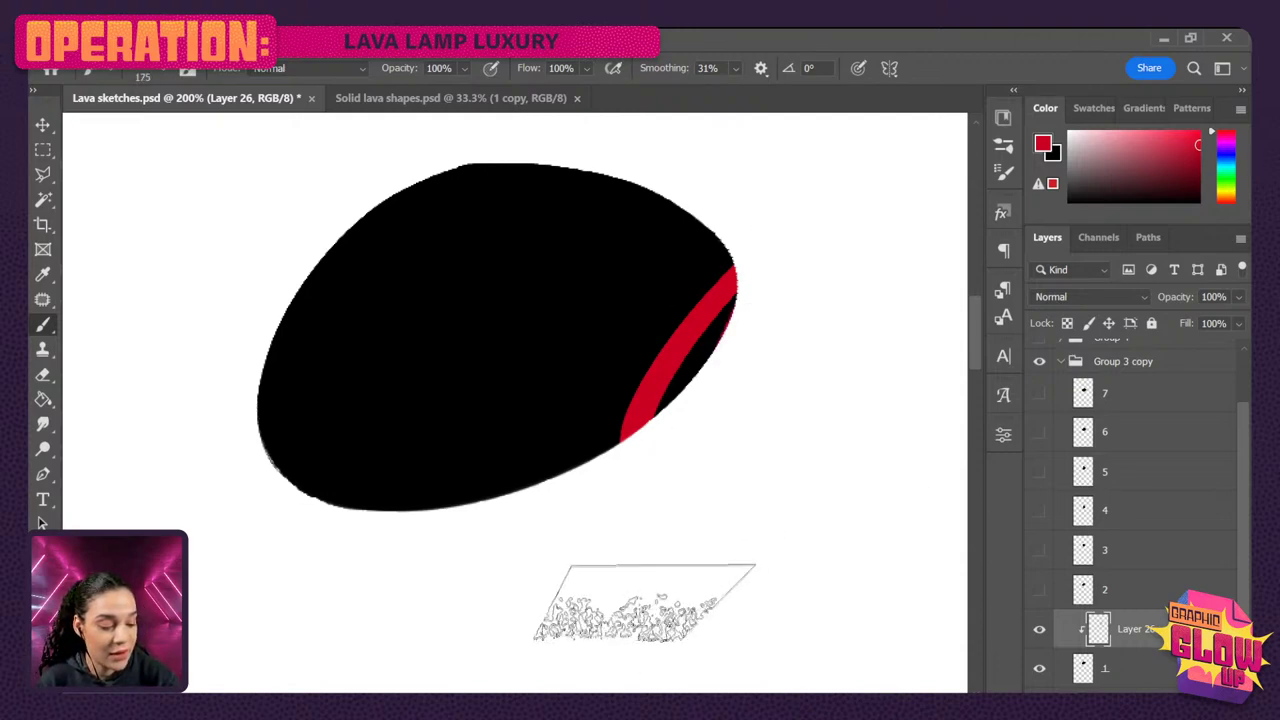
mouse_move(645, 603)
left_mouse_down()
mouse_move(461, 557)
mouse_move(540, 475)
mouse_move(433, 477)
mouse_move(750, 307)
mouse_move(405, 505)
left_mouse_up()
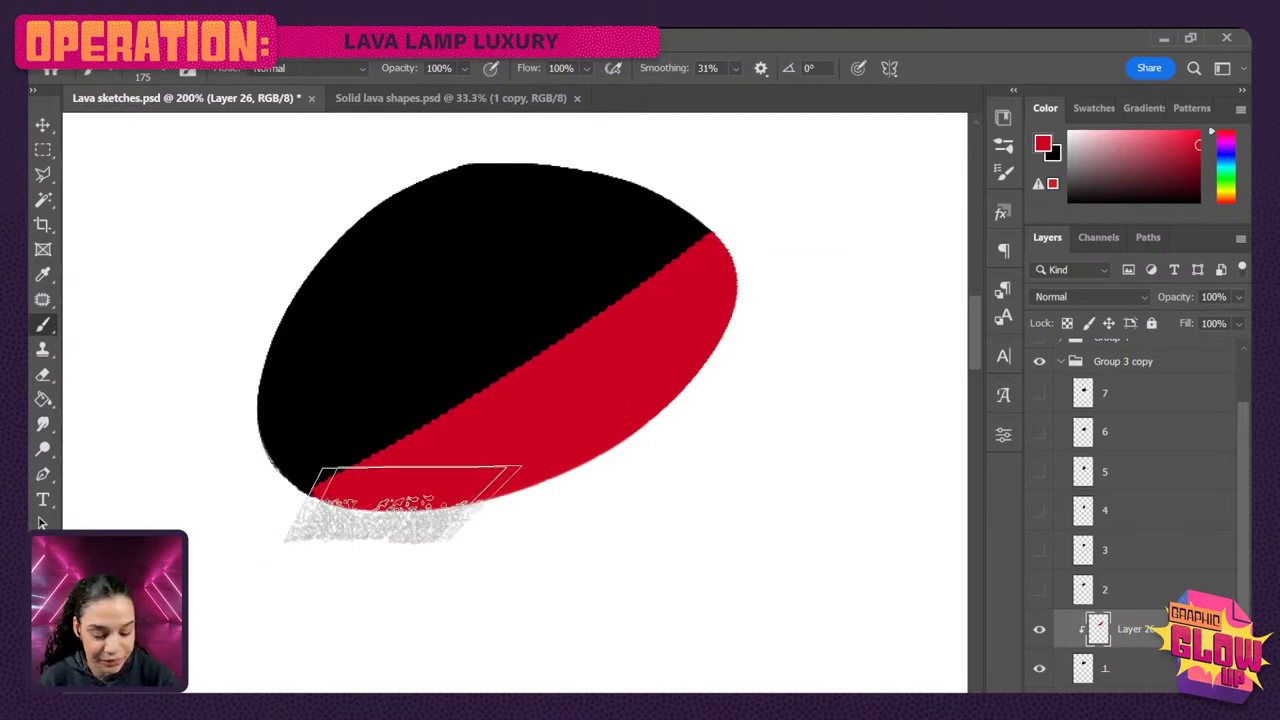
key("ctrl+z")
key("ctrl+z")
key("ctrl+z")
key("ctrl+z")
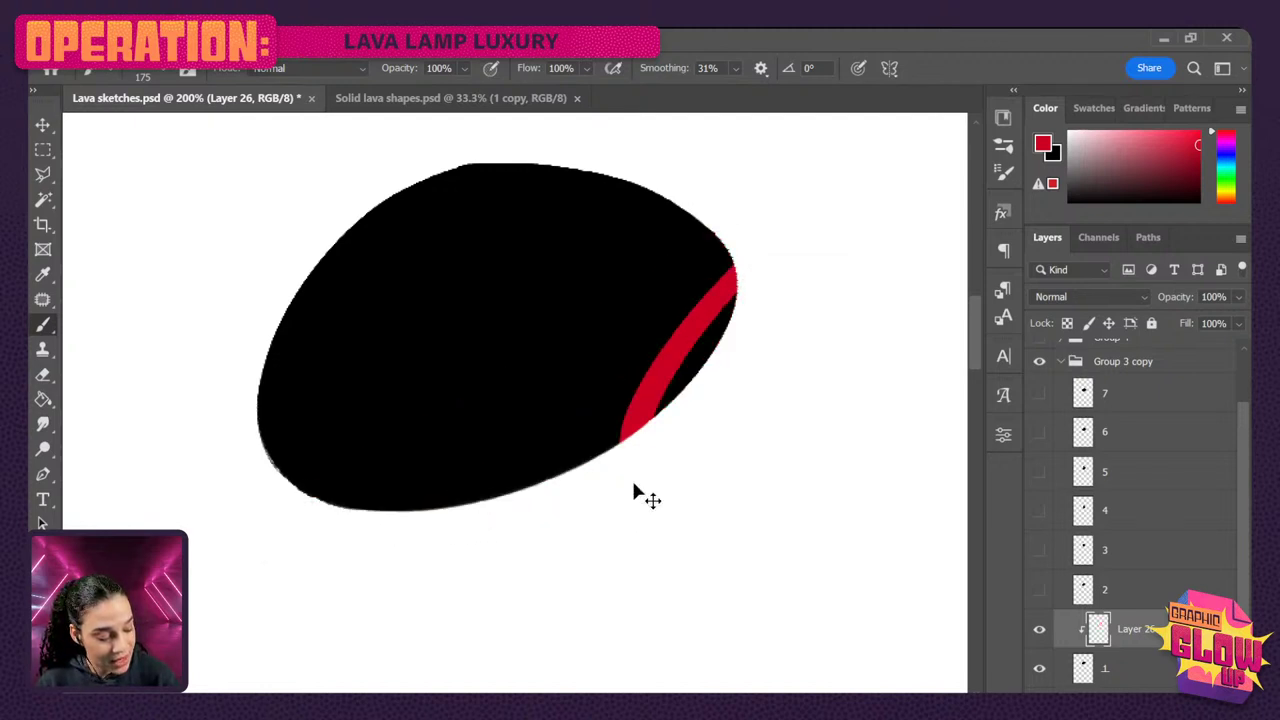
key("ctrl+z")
key("g")
left_click(724, 326)
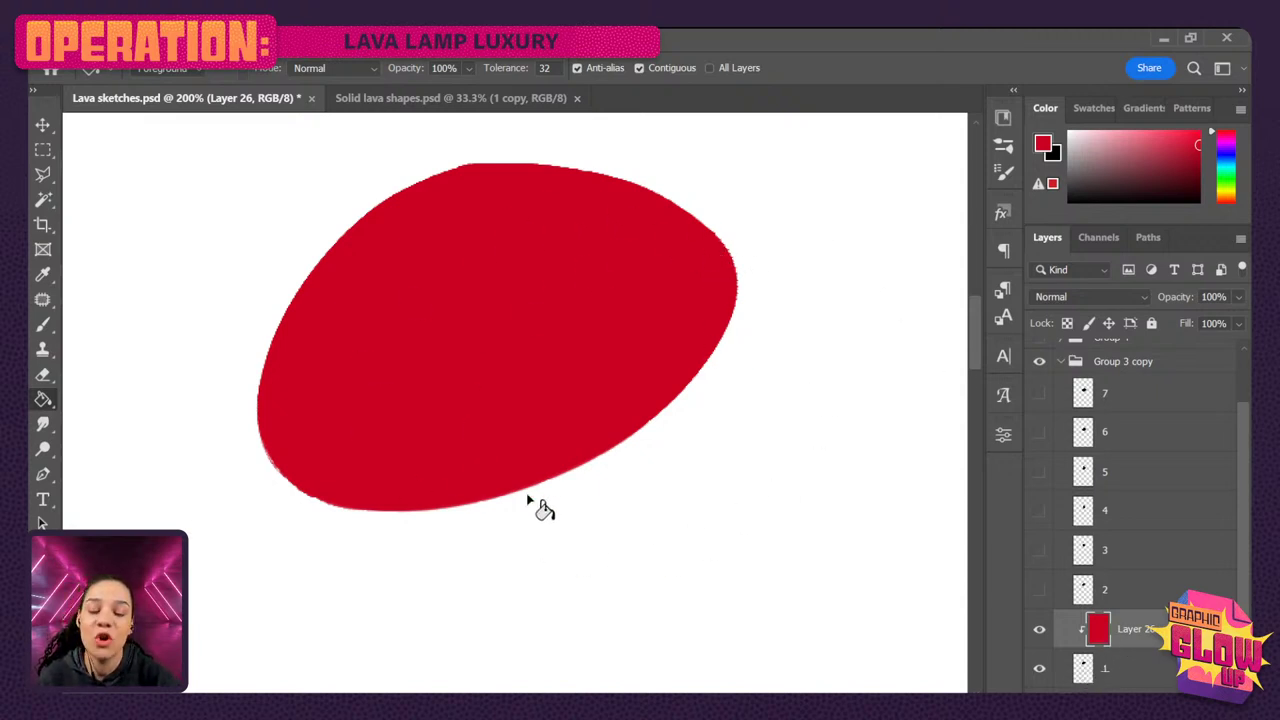
key("ctrl+z")
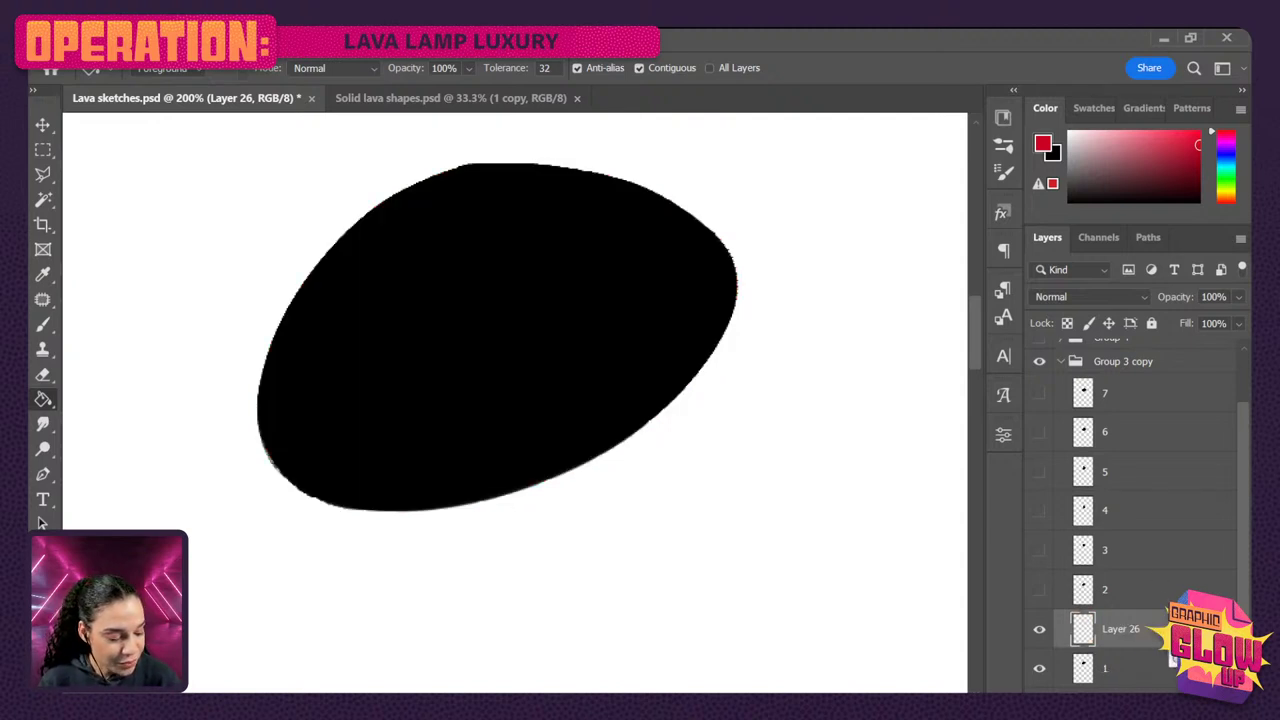
key("Delete")
left_click(1148, 636)
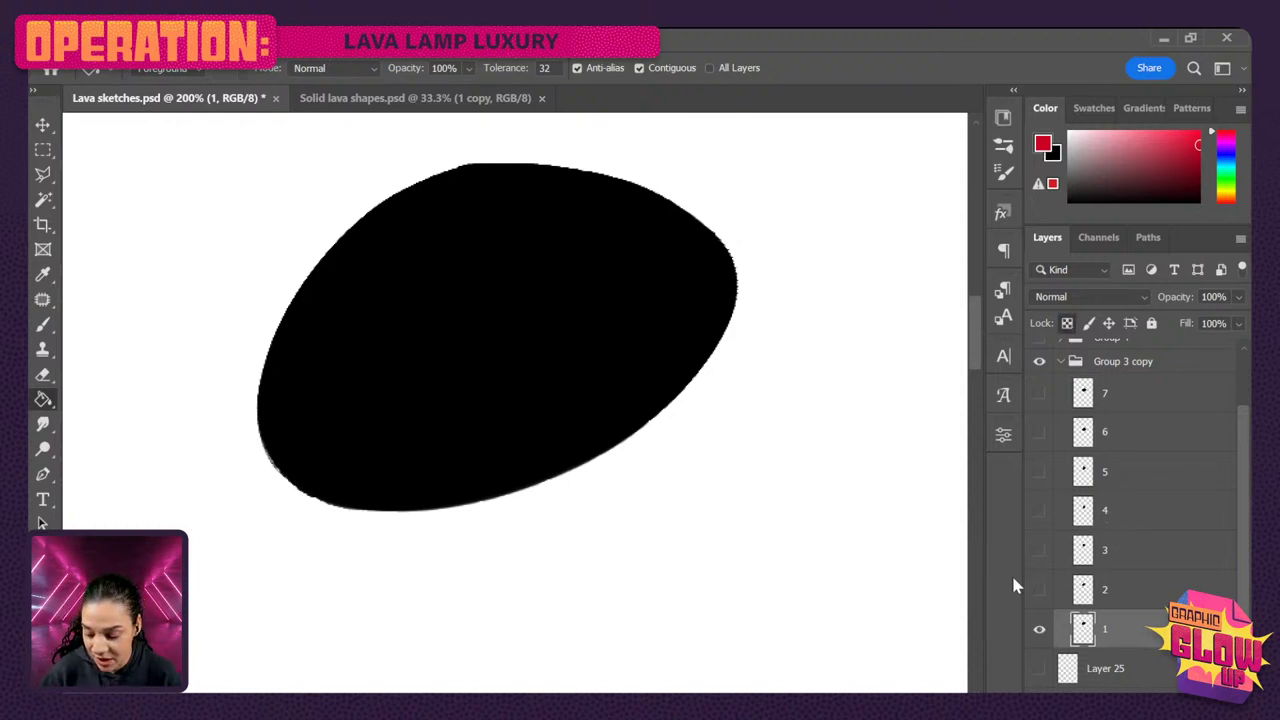
- Switch to the Brush at 80 px using the Soft Round Pressure Opacity and Flow preset (0% hardness)
key("ctrl+plus")
key("b")
left_click_drag(670, 316, 749, 394)
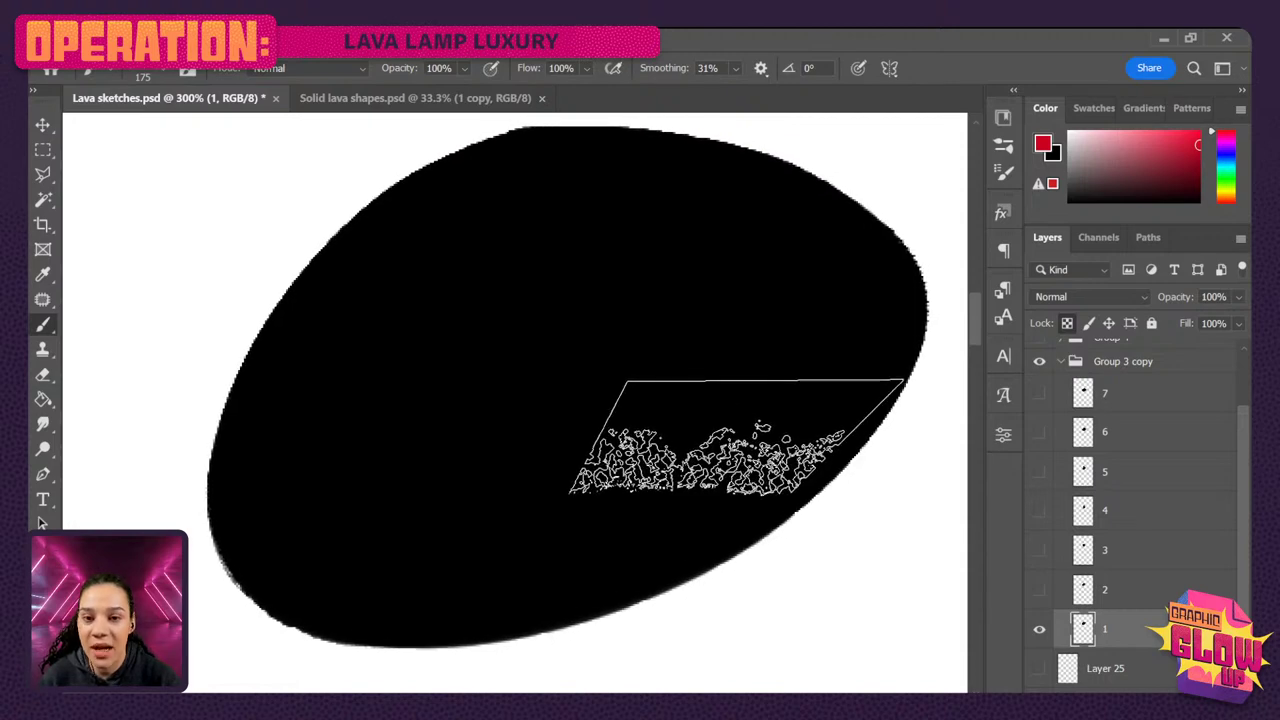
key("shift+Up")
key("shift+Left")
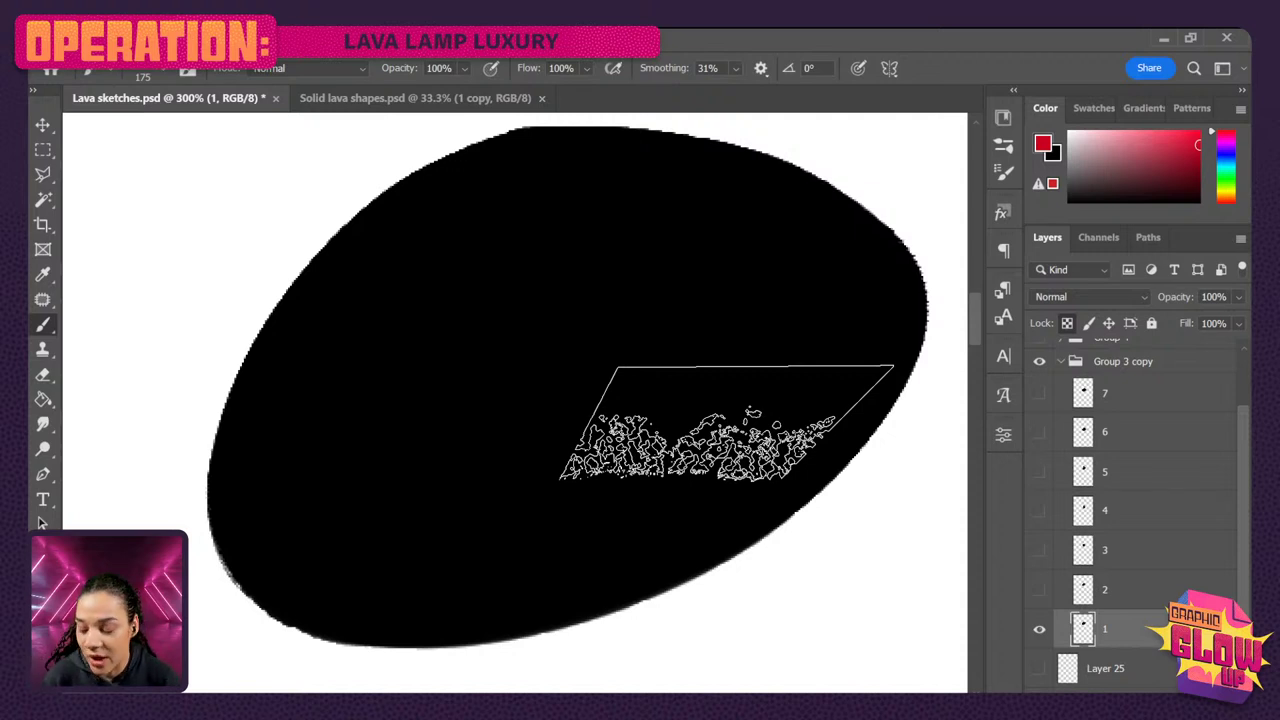
key("bracketleft")
key("bracketleft")
key("bracketleft")
key("bracketleft")
key("bracketleft")
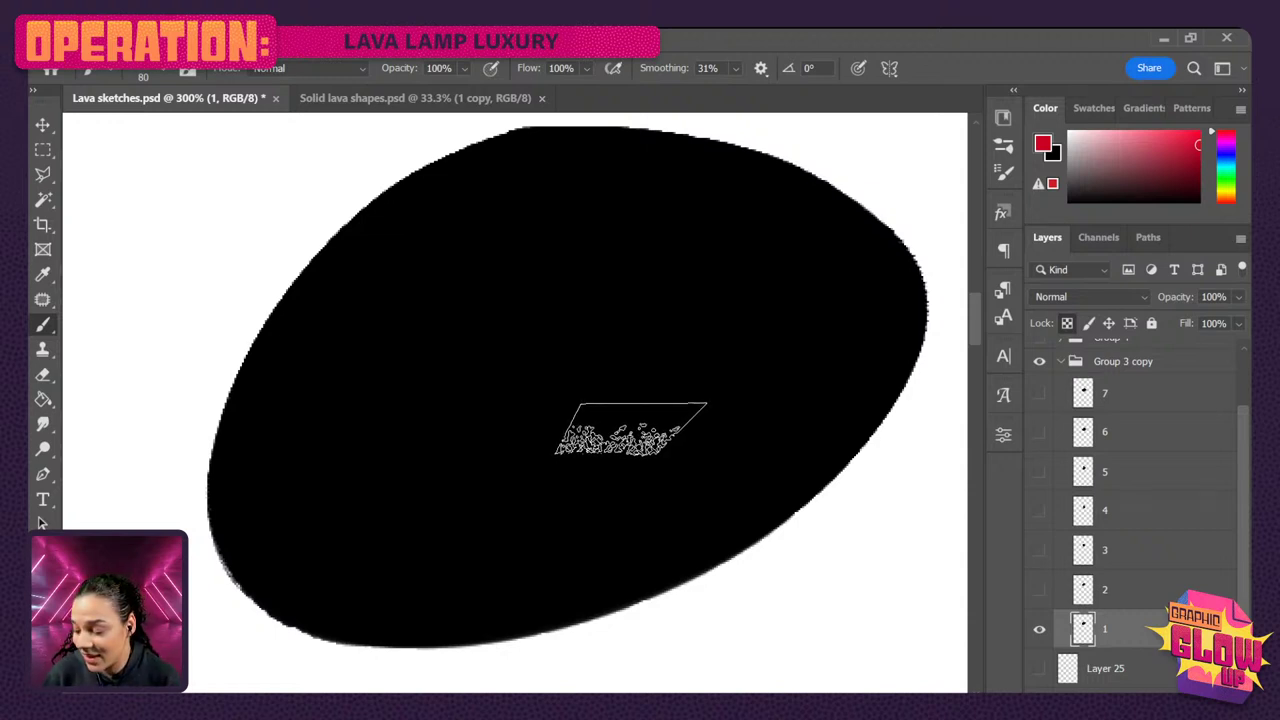
right_click(582, 306)
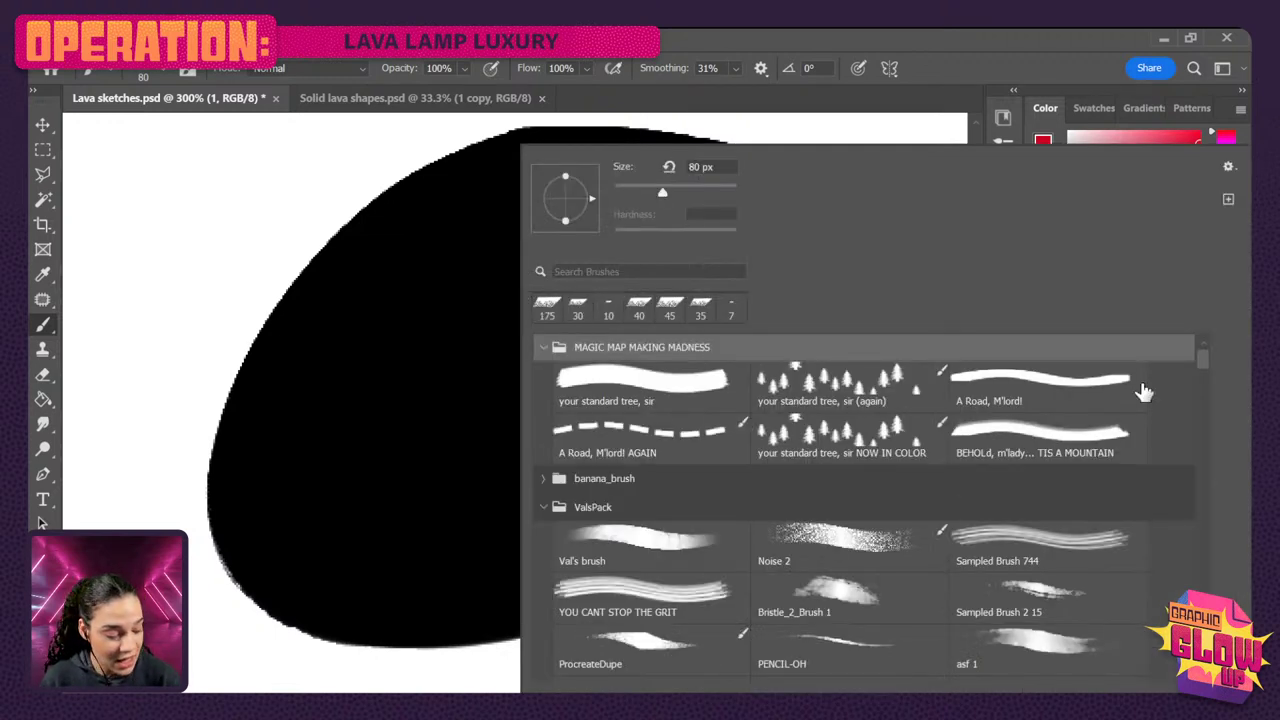
left_click_drag(1205, 362, 1201, 399)
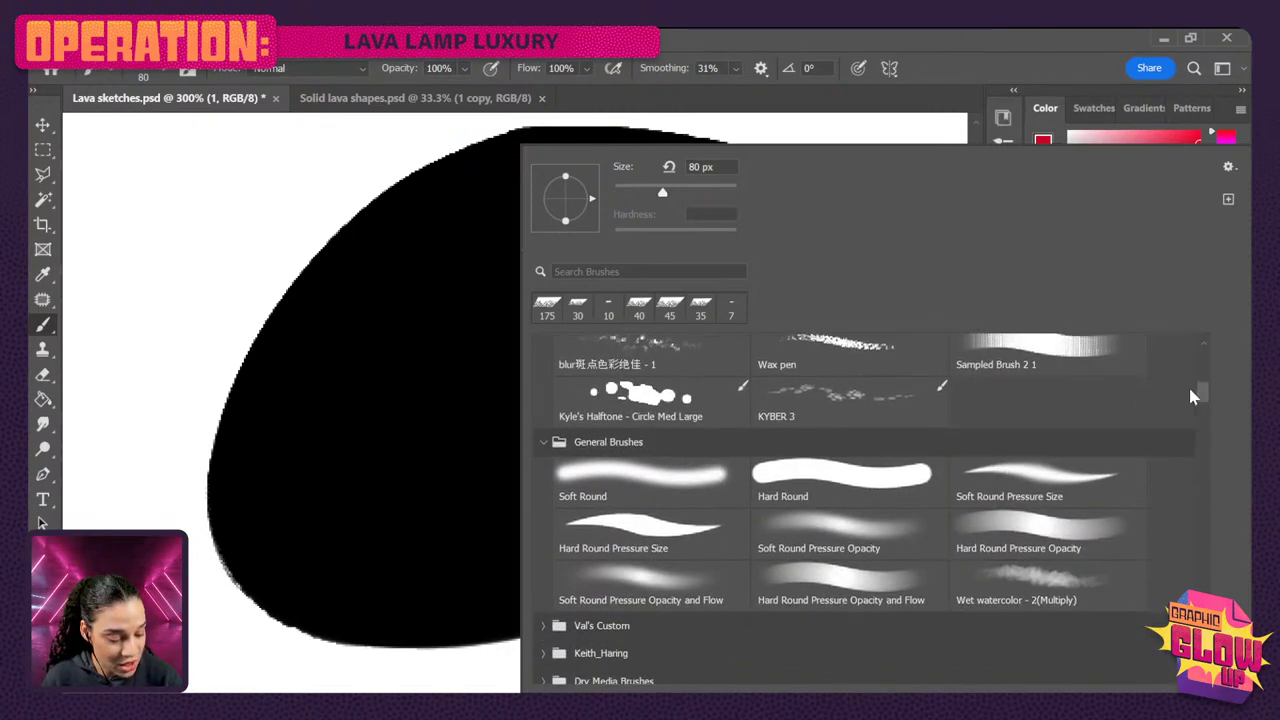
left_click(658, 586)
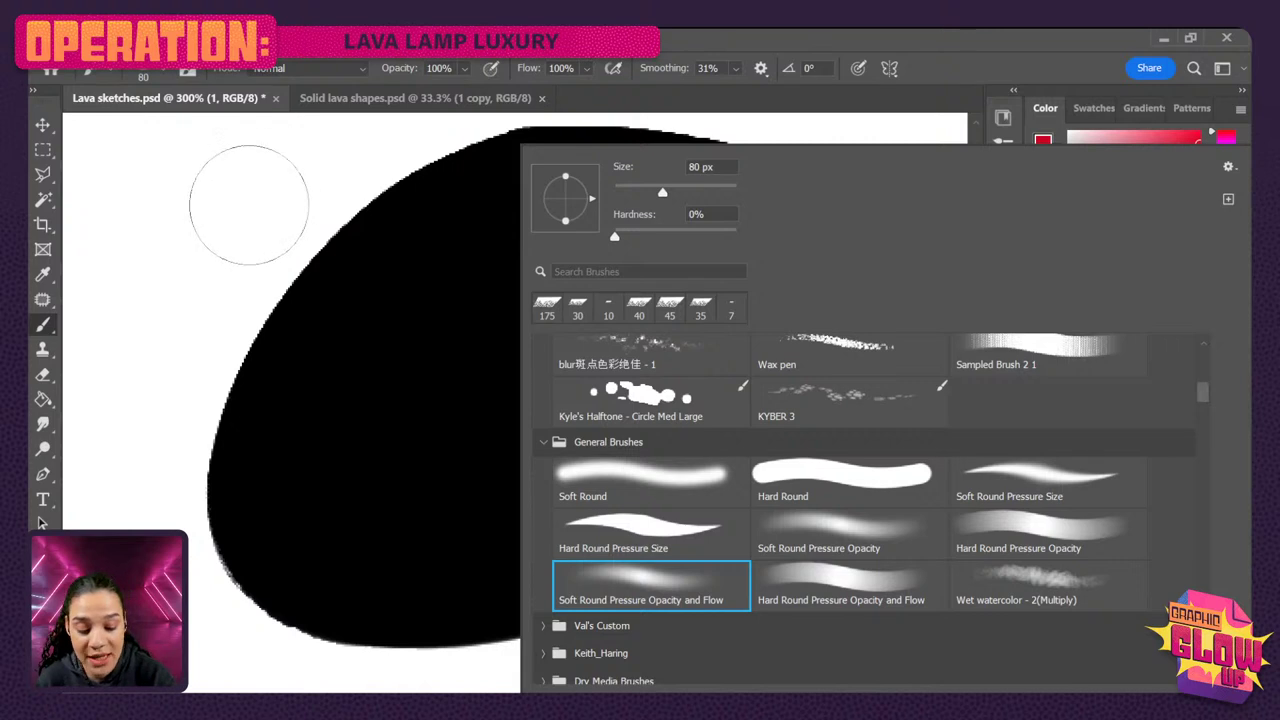
key("Return")
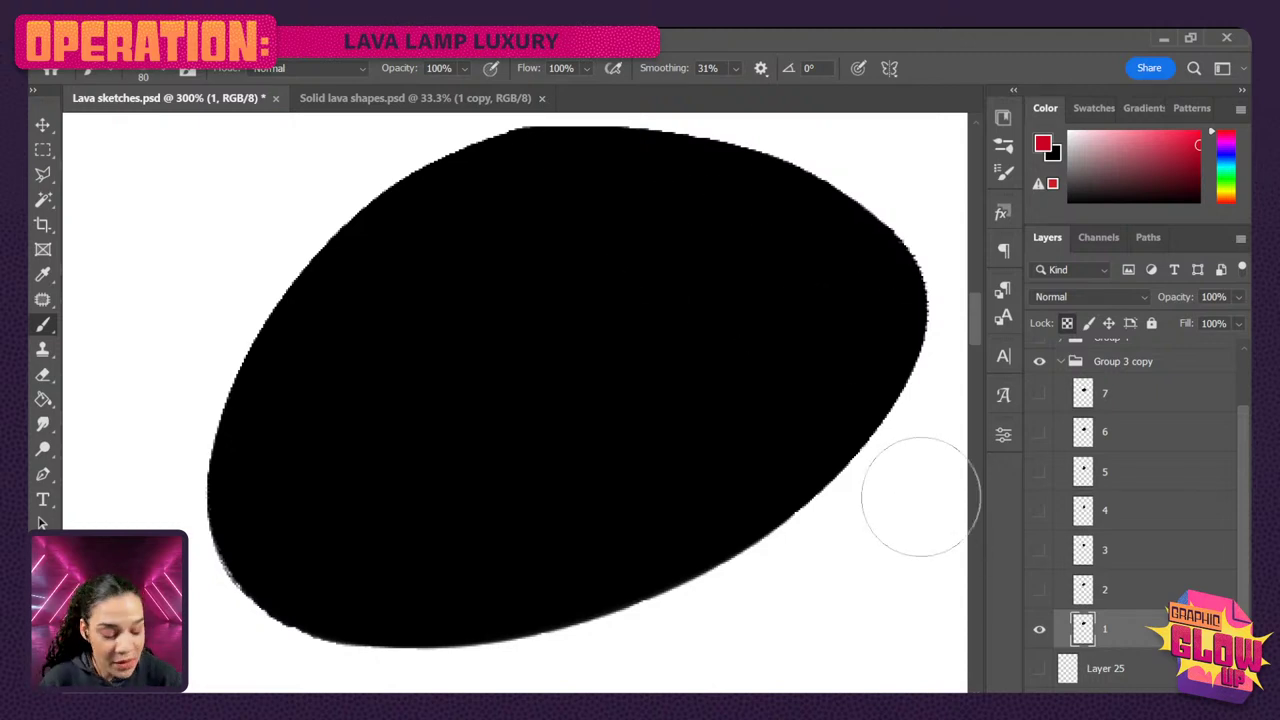
- Set the brush blending mode to Dissolve and paint red speckles along the blob's lower-right edge
left_click(355, 70)
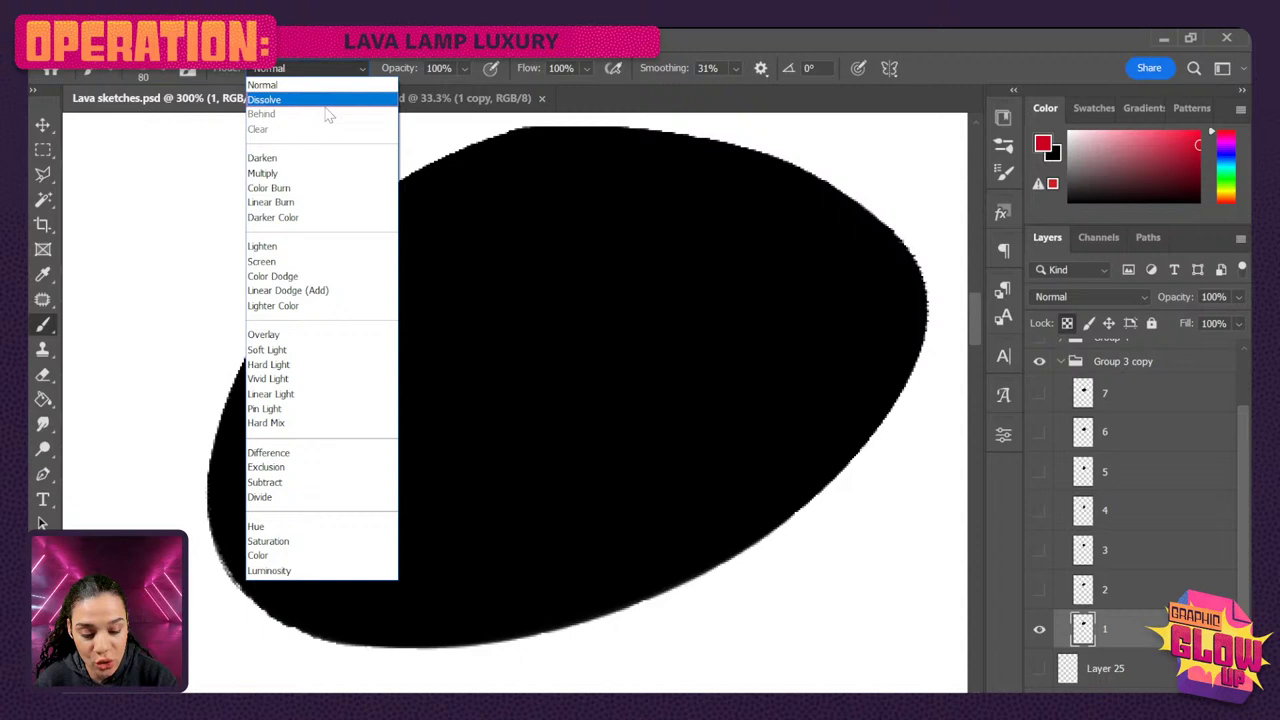
left_click(328, 112)
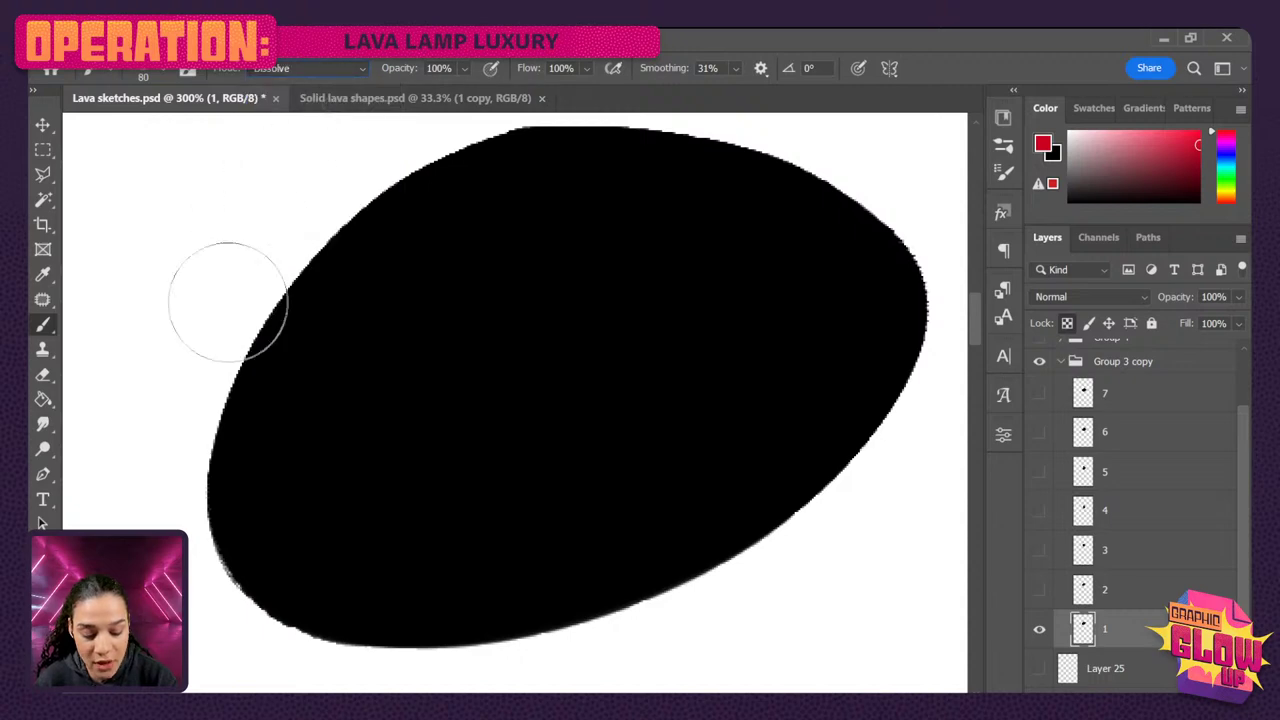
mouse_move(863, 343)
left_mouse_down()
mouse_move(800, 447)
mouse_move(350, 581)
mouse_move(365, 611)
mouse_move(733, 489)
mouse_move(870, 301)
mouse_move(626, 372)
mouse_move(489, 545)
mouse_move(818, 403)
mouse_move(524, 597)
left_mouse_up()
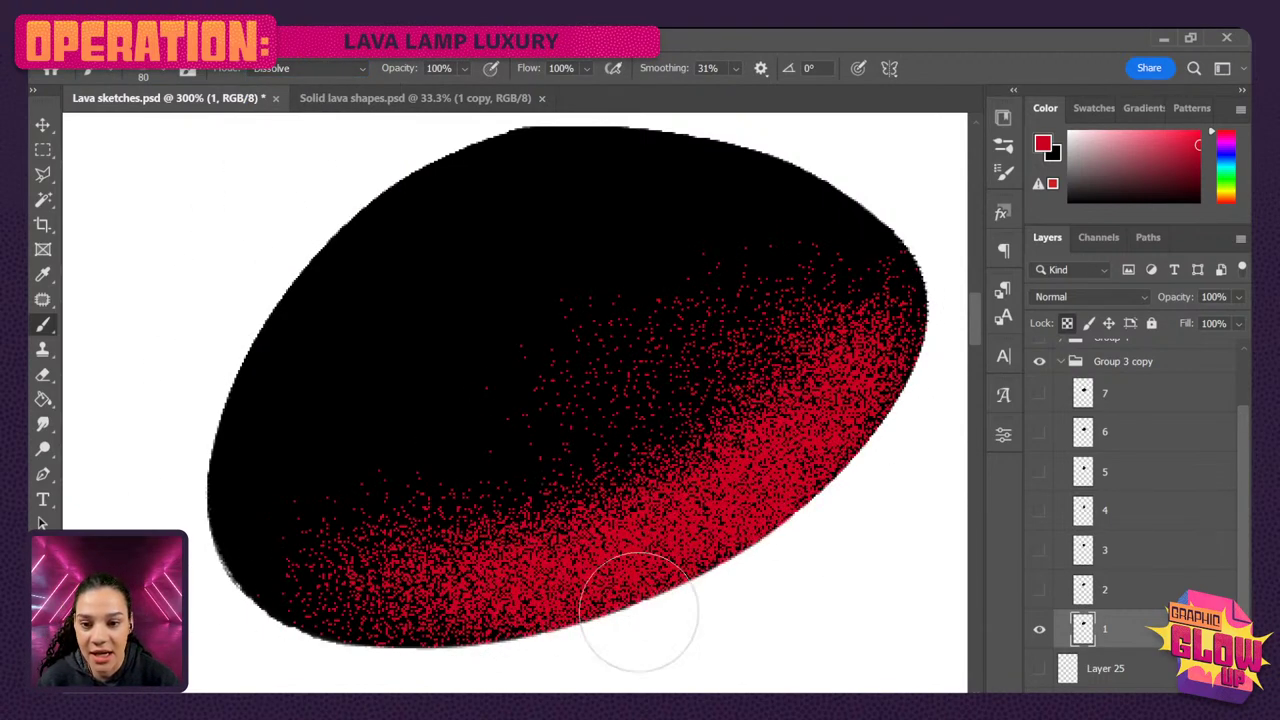
- Add more red Dissolve speckles along the blob's lower-left, right and lower edges
key("ctrl+minus")
key("ctrl+minus")
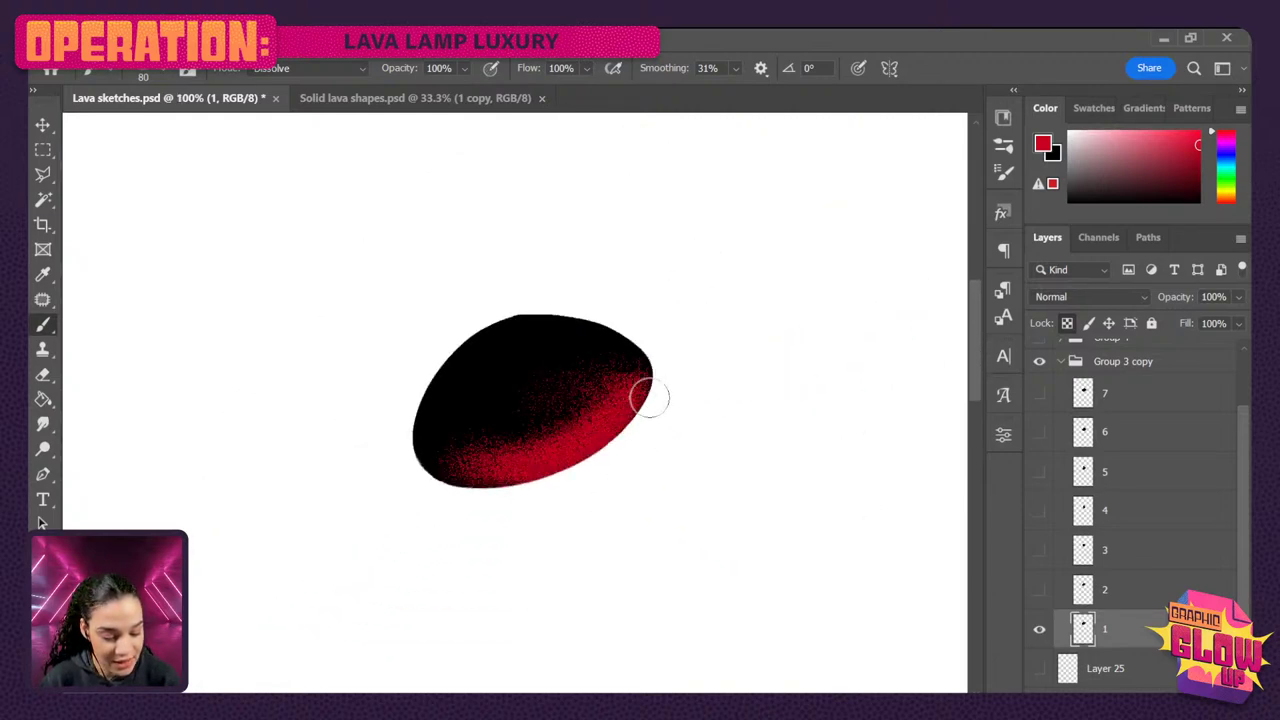
mouse_move(446, 486)
left_mouse_down()
mouse_move(408, 449)
mouse_move(441, 474)
left_mouse_up()
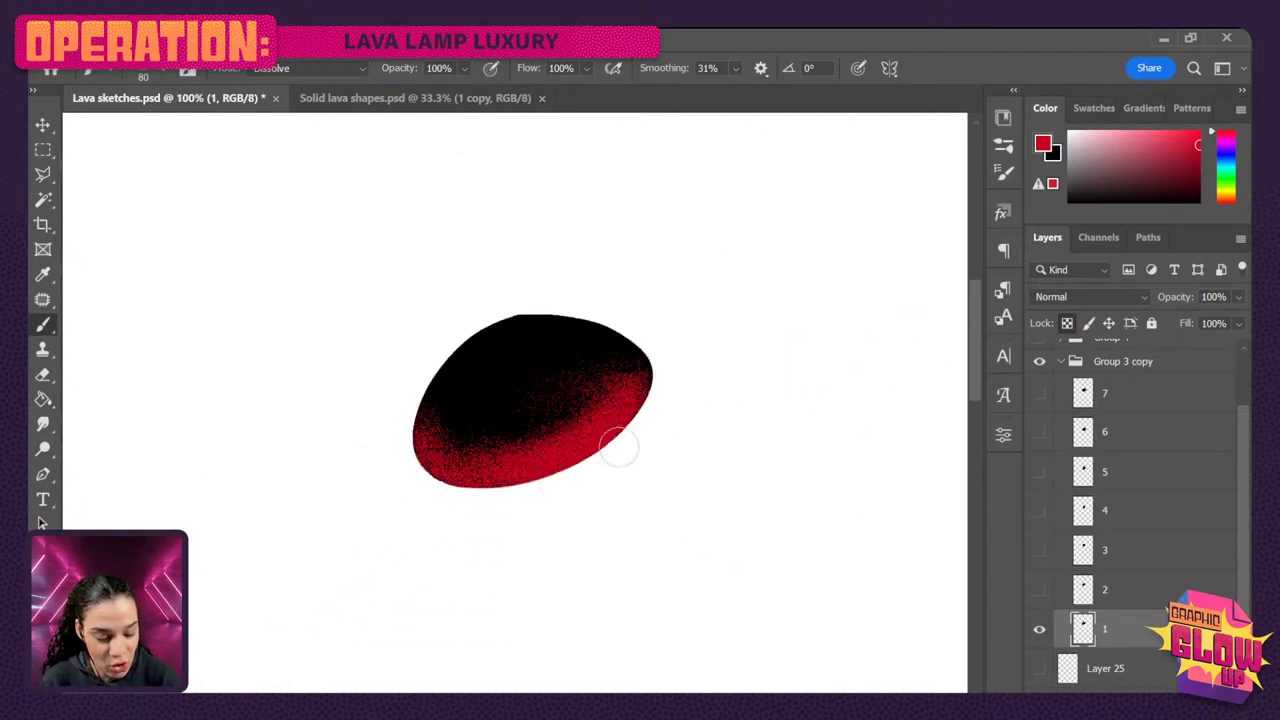
key("ctrl+plus")
key("ctrl+plus")
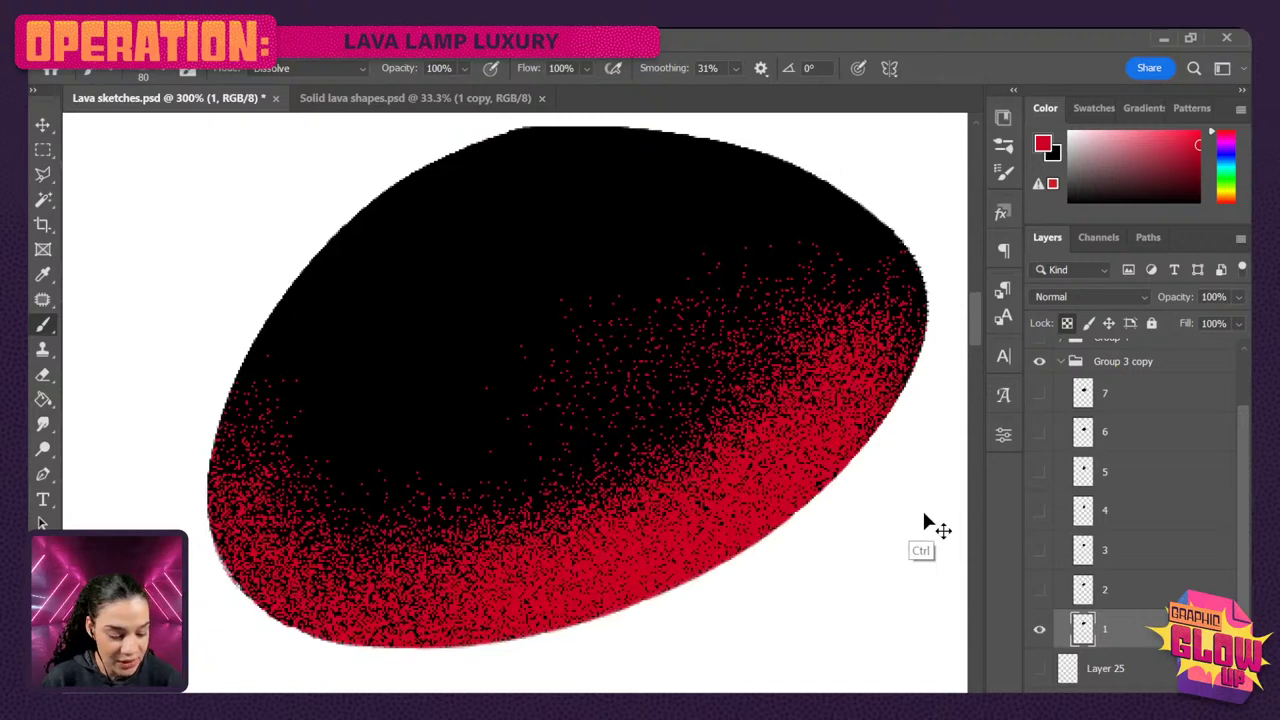
key("ctrl+minus")
key("ctrl+minus")
mouse_move(640, 350)
left_mouse_down()
mouse_move(395, 469)
mouse_move(425, 437)
mouse_move(632, 395)
mouse_move(423, 457)
left_mouse_up()
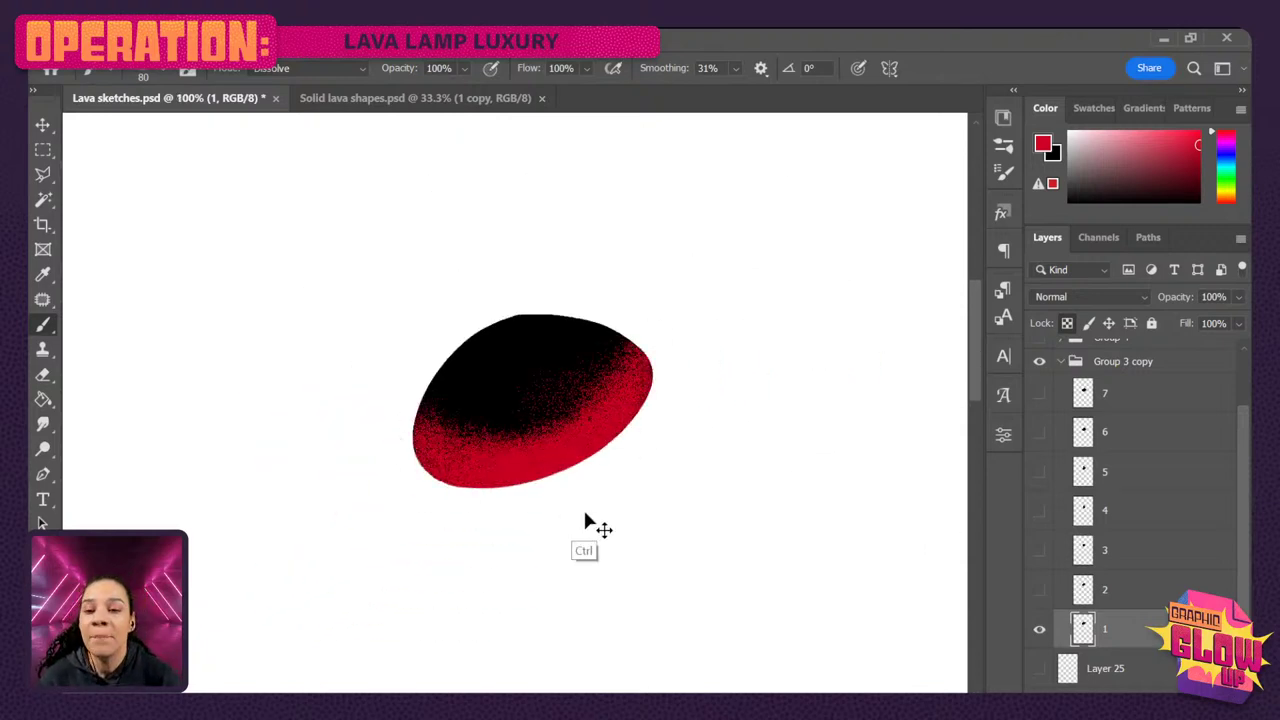
key("ctrl+plus")
key("ctrl+minus")
key("ctrl+minus")
key("ctrl+minus")
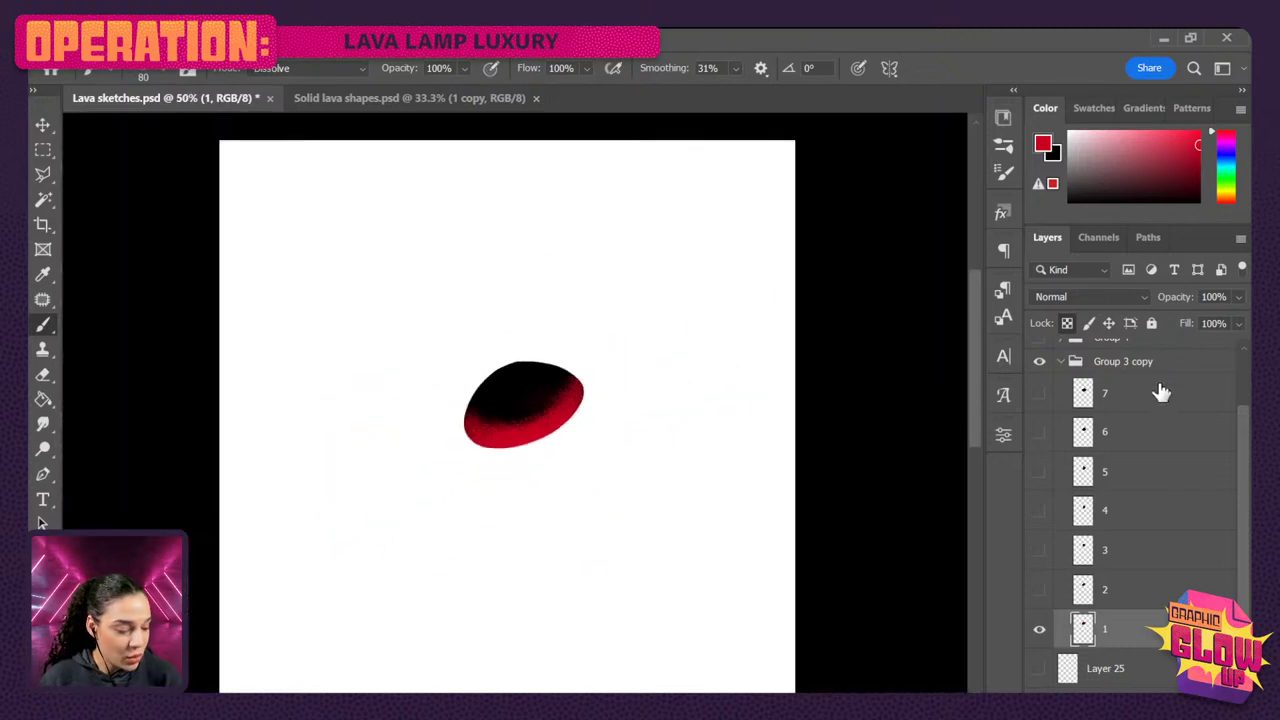
- Select the Group 3 copy group and enlarge the blob around its centre with Ctrl+T
left_click(1161, 364)
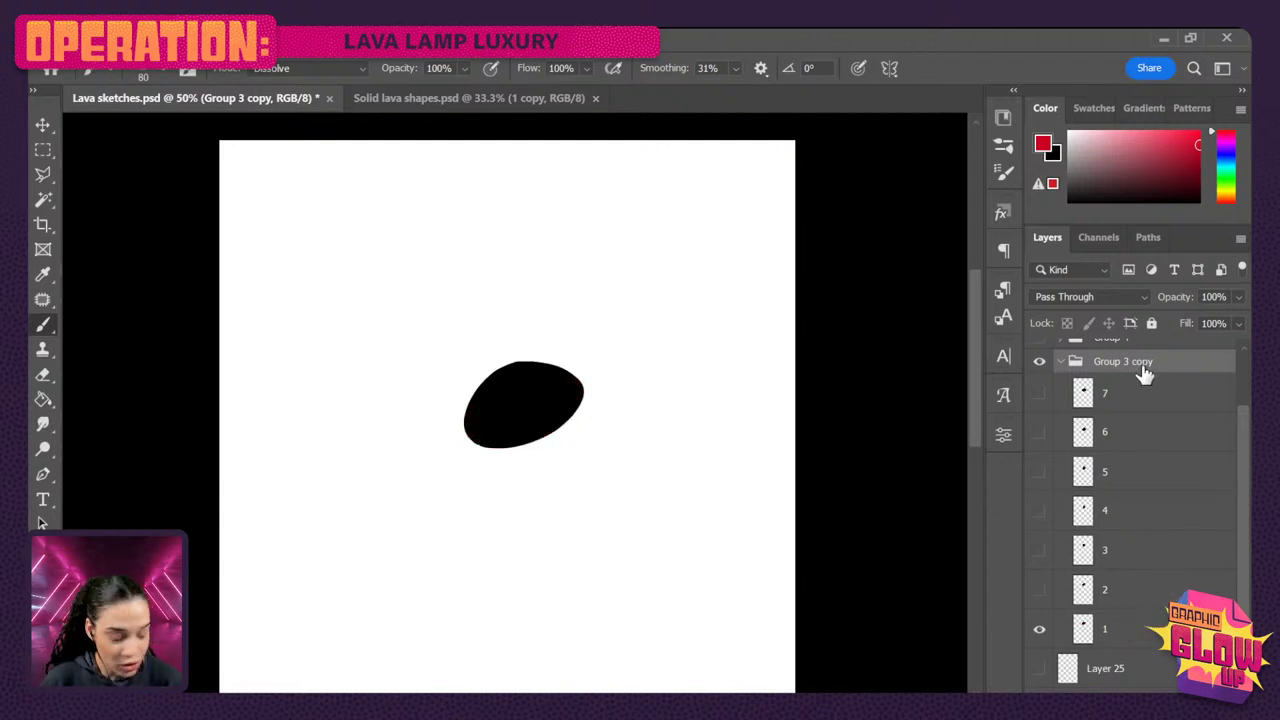
key("ctrl+t")
left_click_drag(600, 361, 693, 231)
key("Return")
key("b")
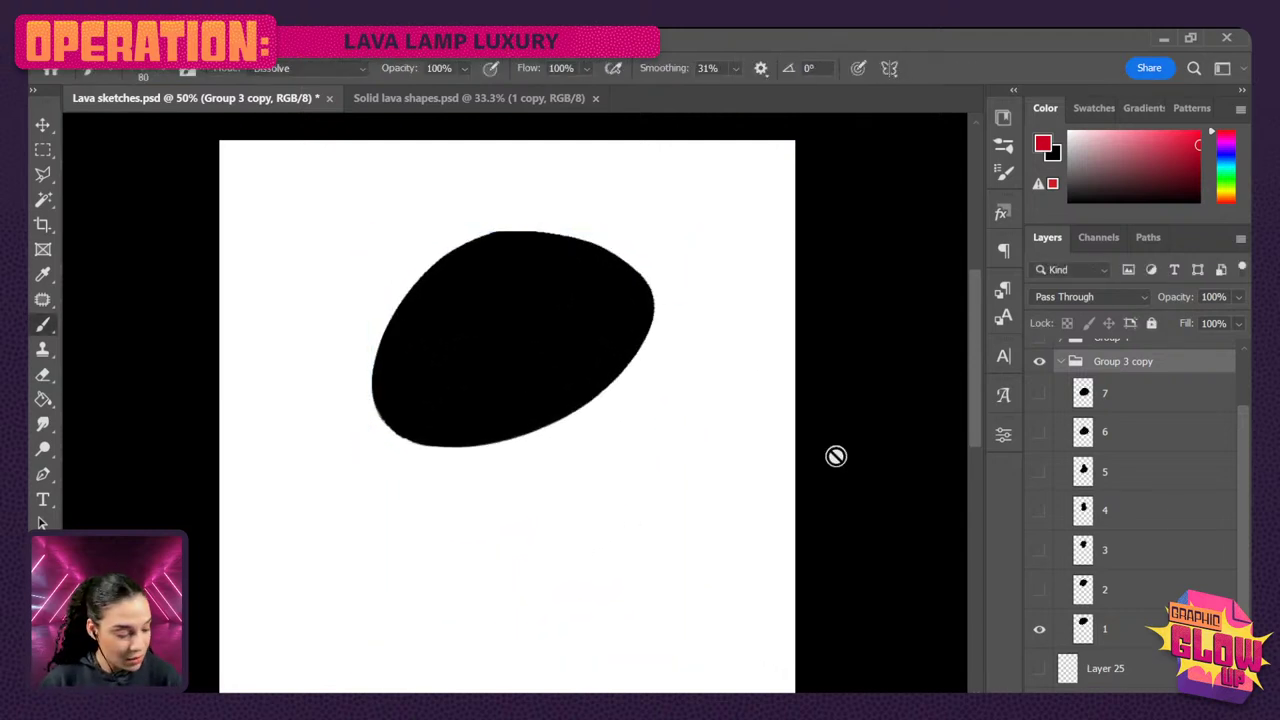
- Make Group 4's grey lava lamp outline visible, leaving the Group 5 sketch hidden
left_click_drag(1246, 472, 1245, 405)
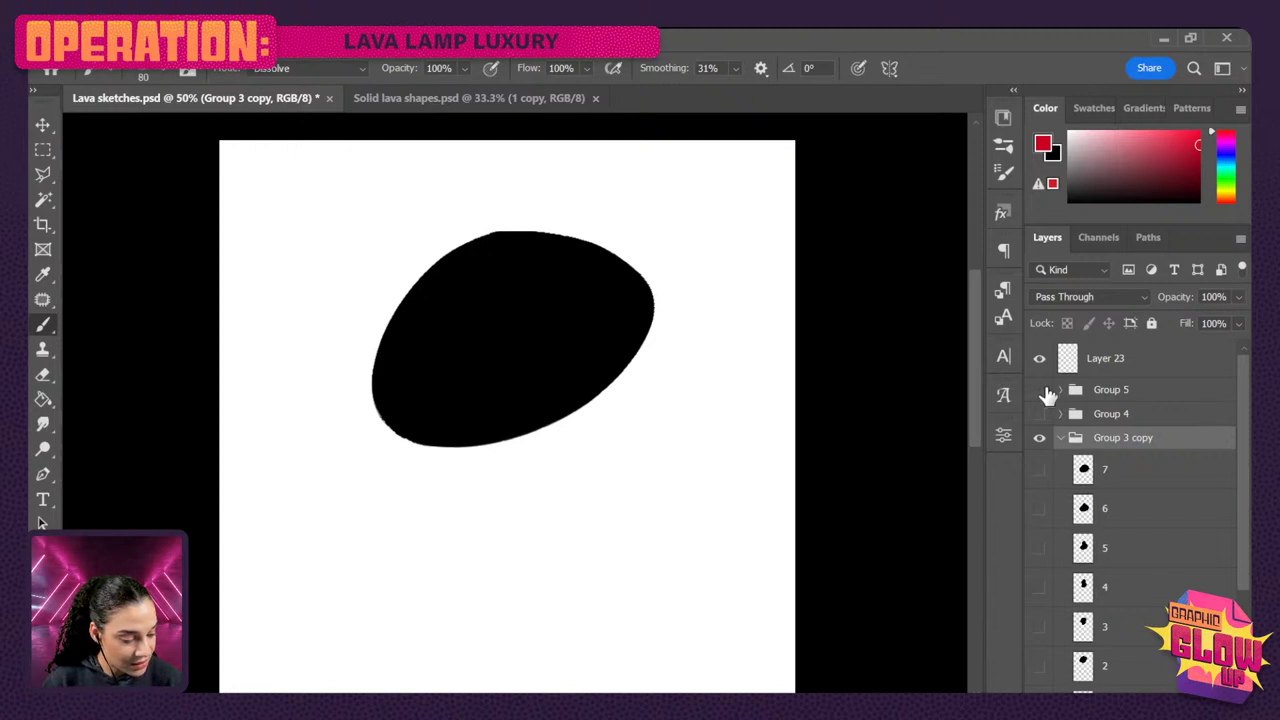
left_click(1040, 392)
left_click(1040, 390)
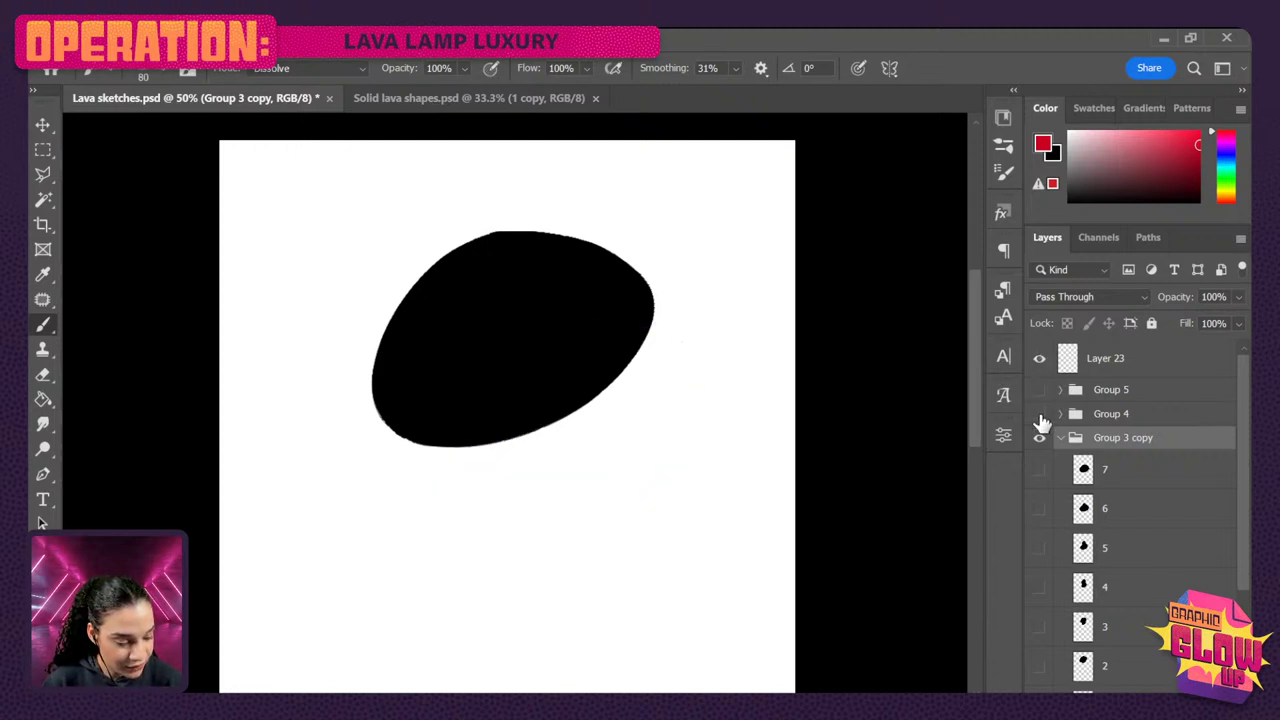
left_click(1040, 414)
scroll(620, 390, "down", 3)
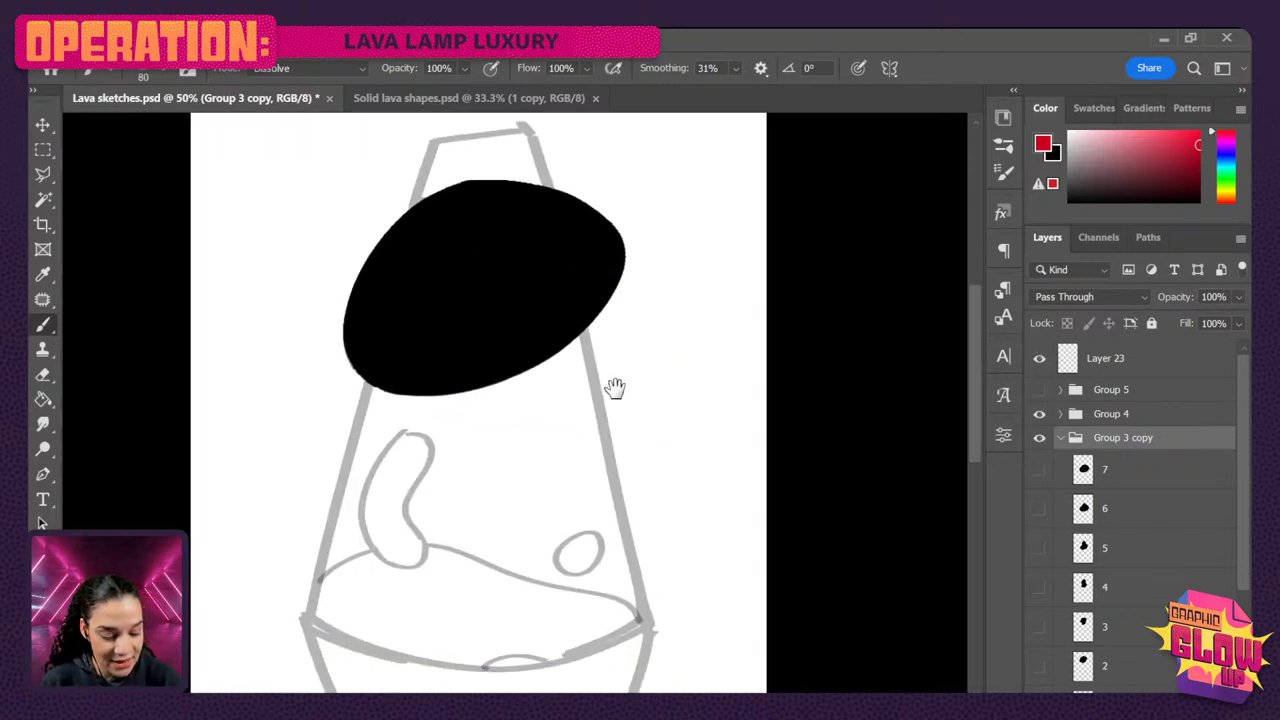
scroll(626, 376, "down", 1)
scroll(628, 385, "down", 1)
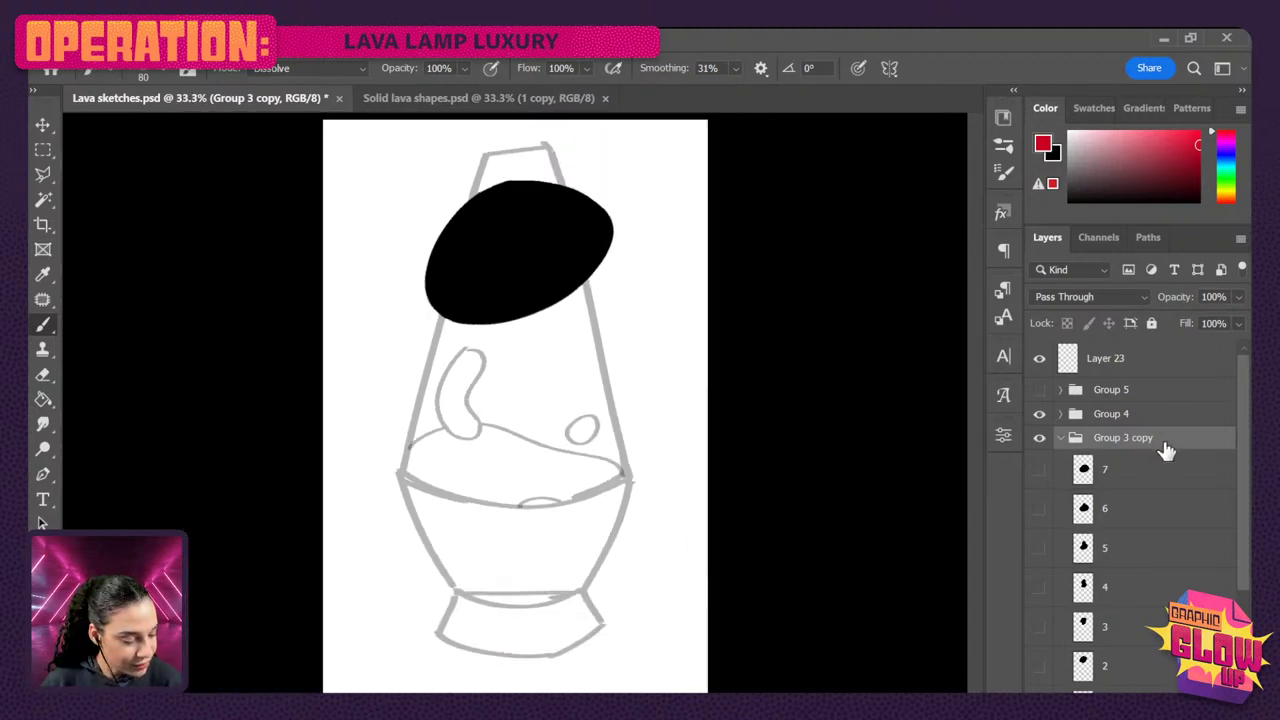
- Scale the blob to about 69% and move it into the lamp's upper glass
key("ctrl+t")
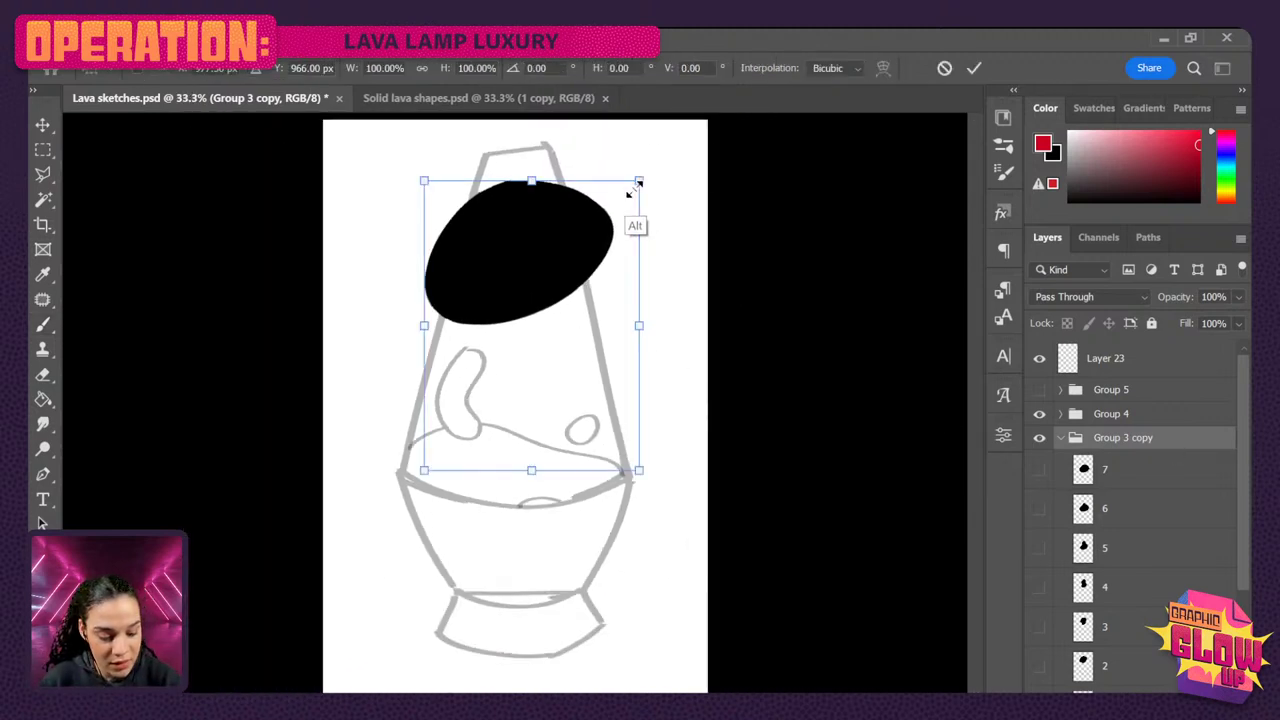
left_click_drag(638, 185, 613, 210)
left_click_drag(607, 213, 602, 222)
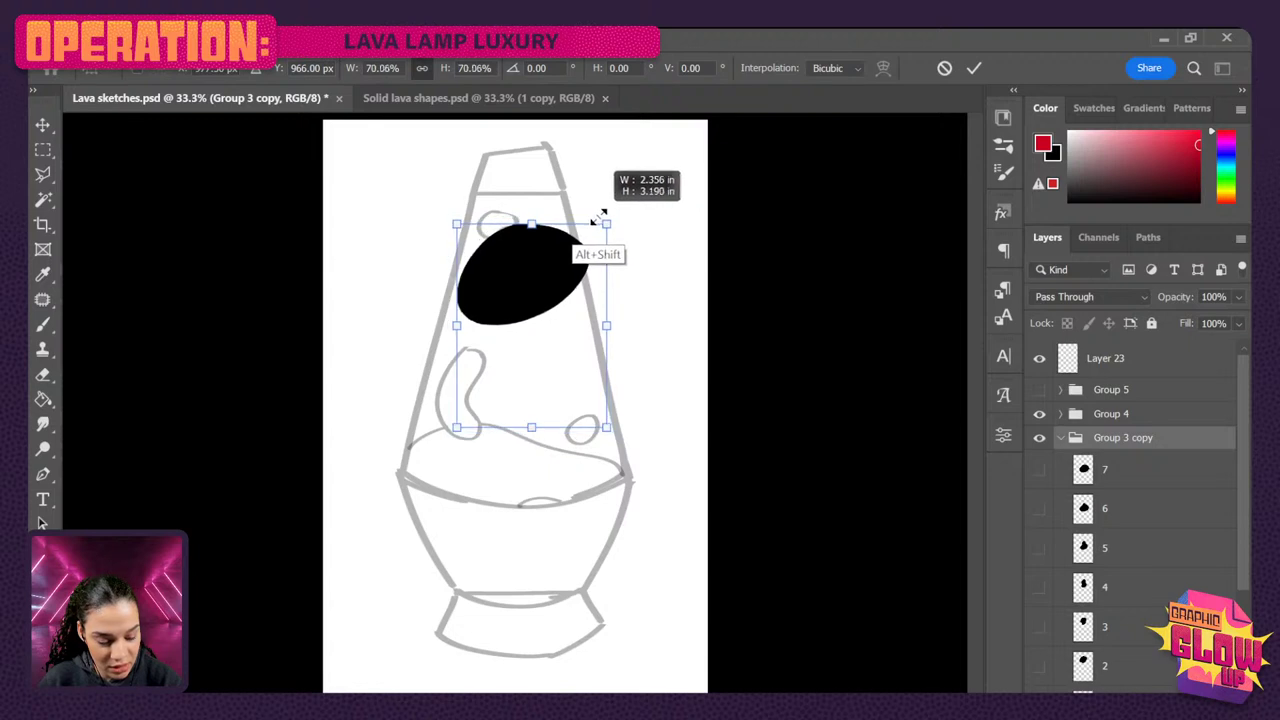
left_click_drag(560, 285, 535, 337)
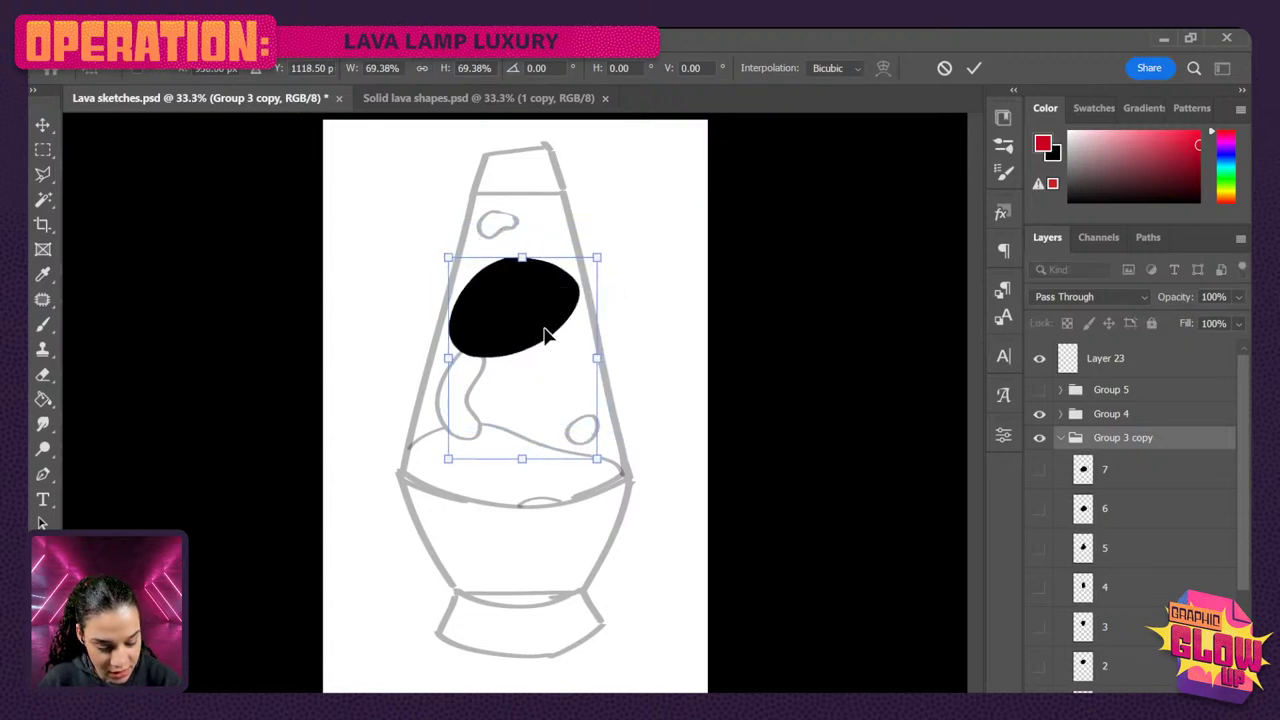
key("Return")
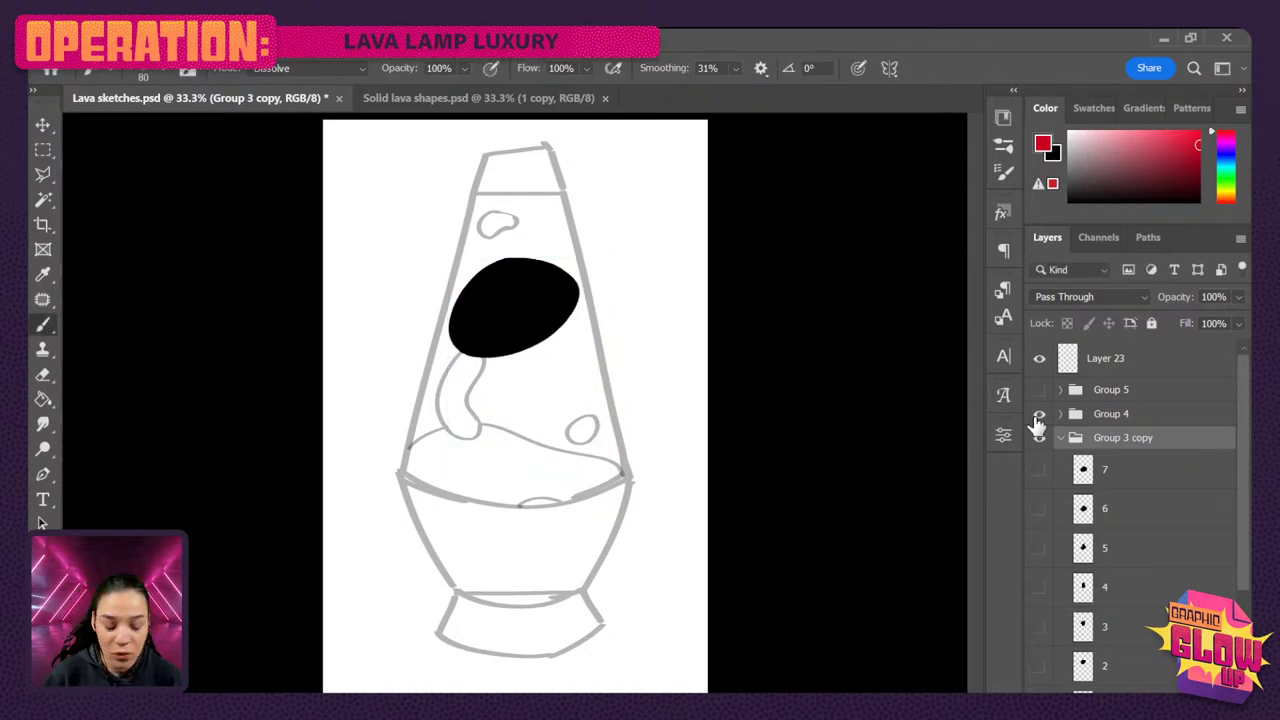
key("ctrl+plus")
key("ctrl+plus")
left_click_drag(631, 289, 608, 446)
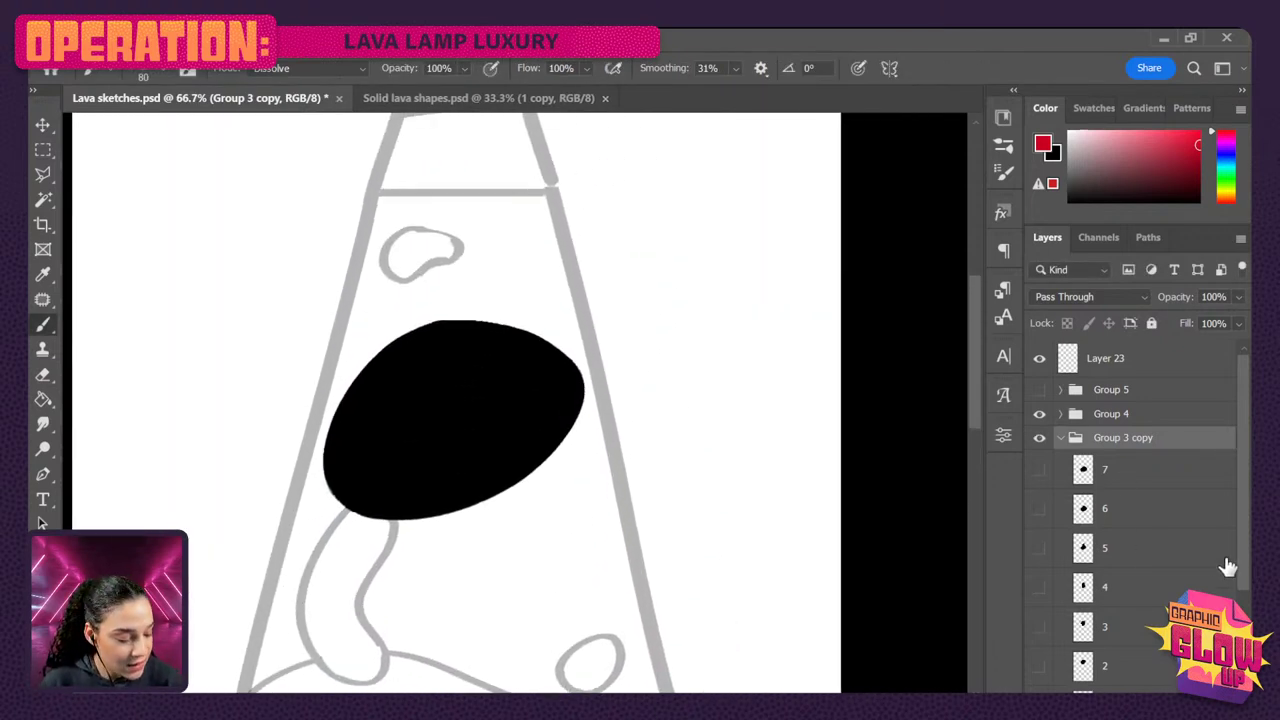
scroll(1228, 567, "down", 3)
- On layer 1, enlarge the brush to 200 and paint red speckles across the blob's lower half
left_click(1190, 580)
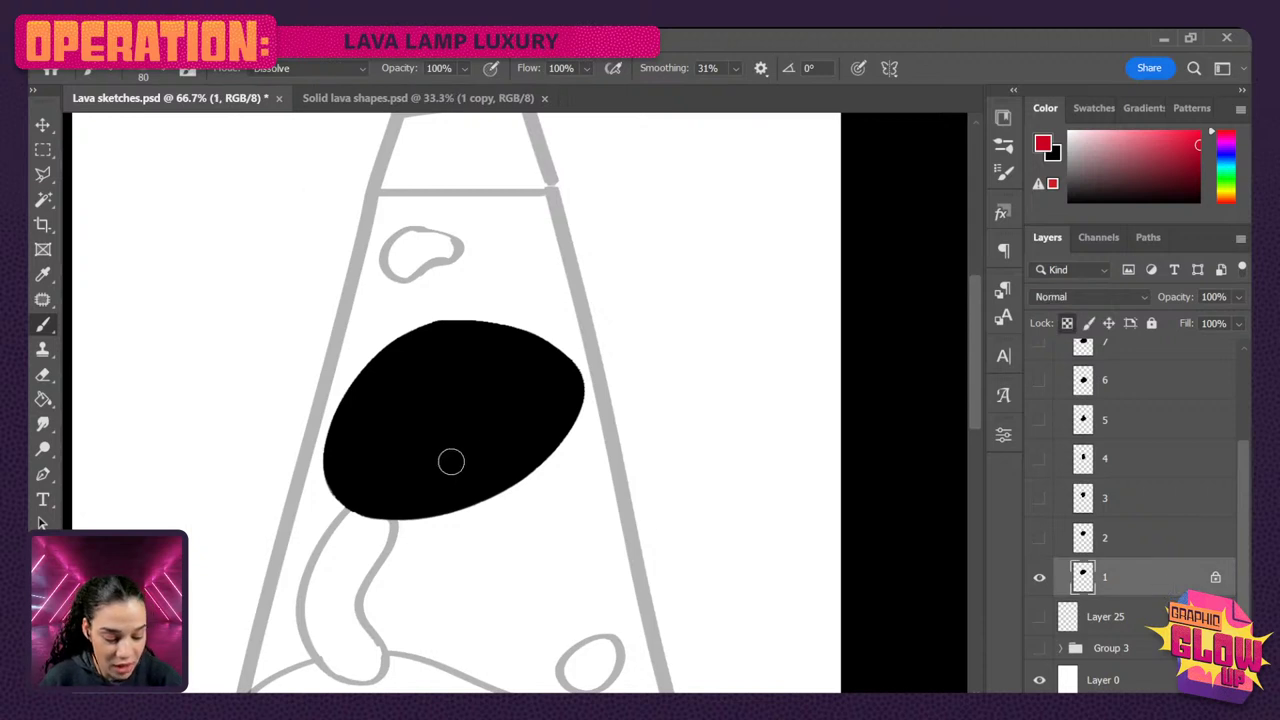
key("bracketright")
key("bracketright")
key("bracketright")
key("bracketright")
key("bracketright")
key("bracketright")
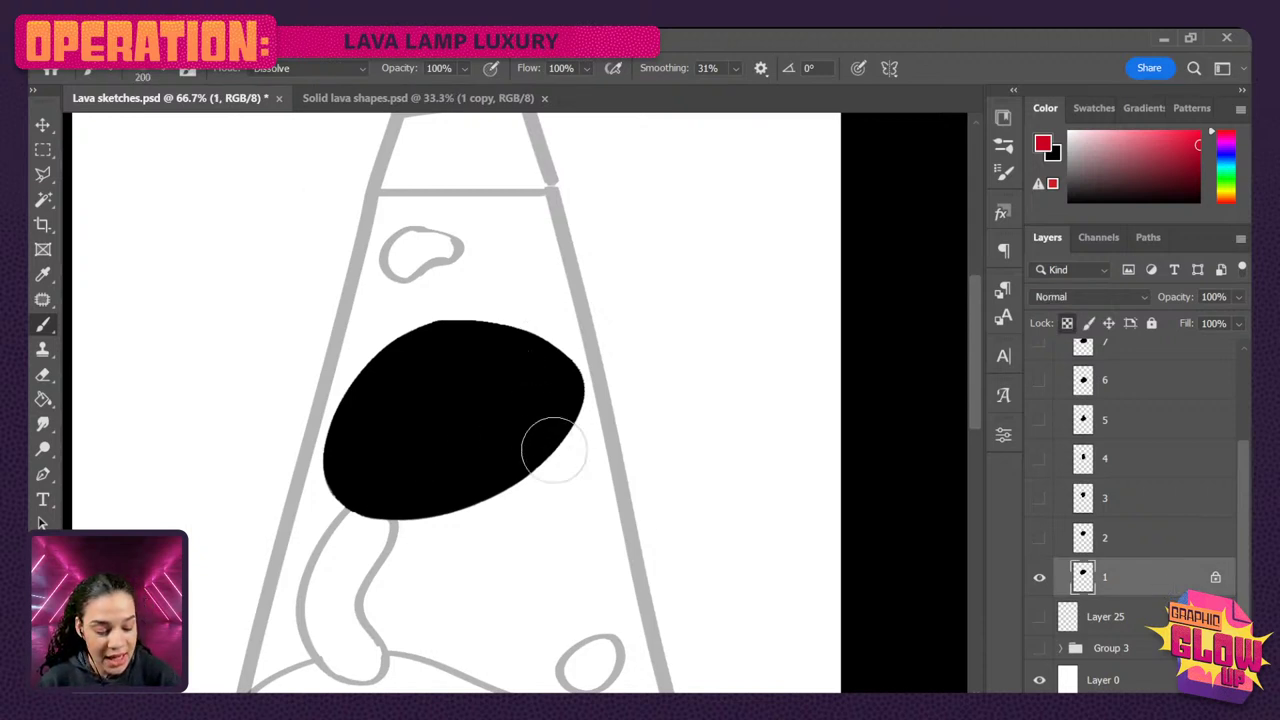
mouse_move(553, 450)
left_mouse_down()
mouse_move(403, 556)
mouse_move(401, 518)
mouse_move(567, 438)
mouse_move(268, 516)
mouse_move(545, 512)
mouse_move(485, 530)
left_mouse_up()
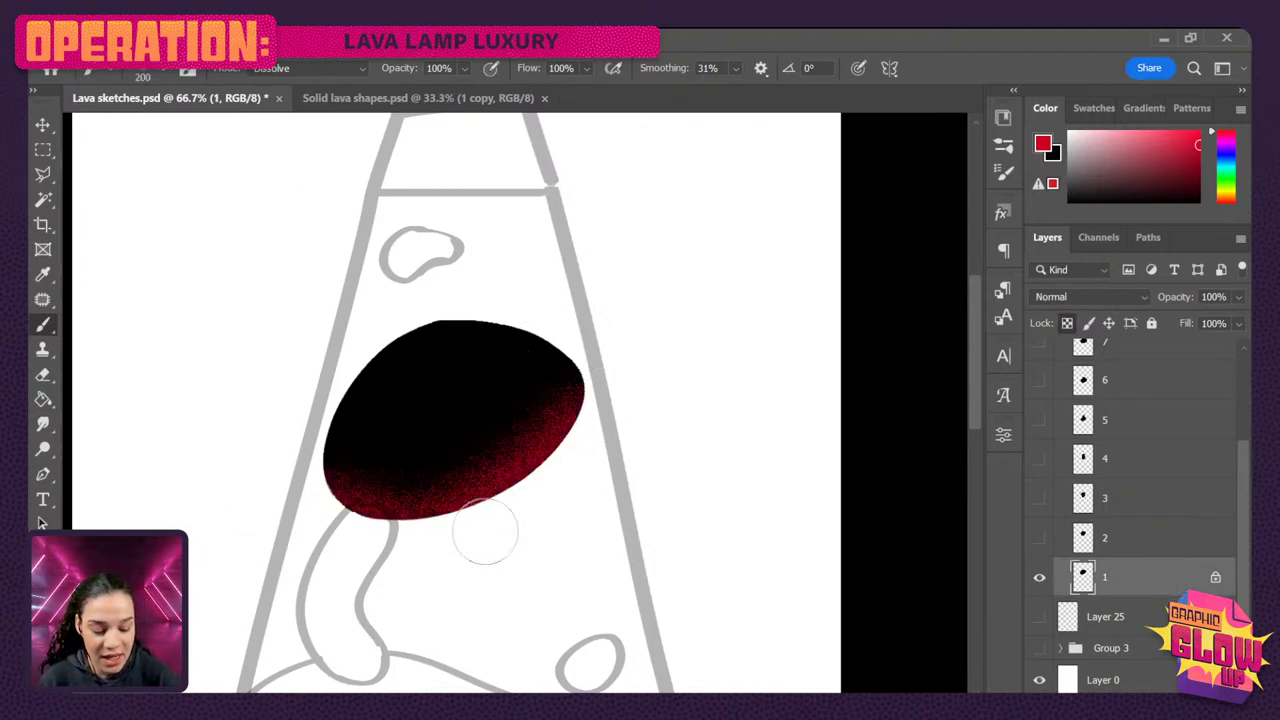
key("ctrl+plus")
key("ctrl+plus")
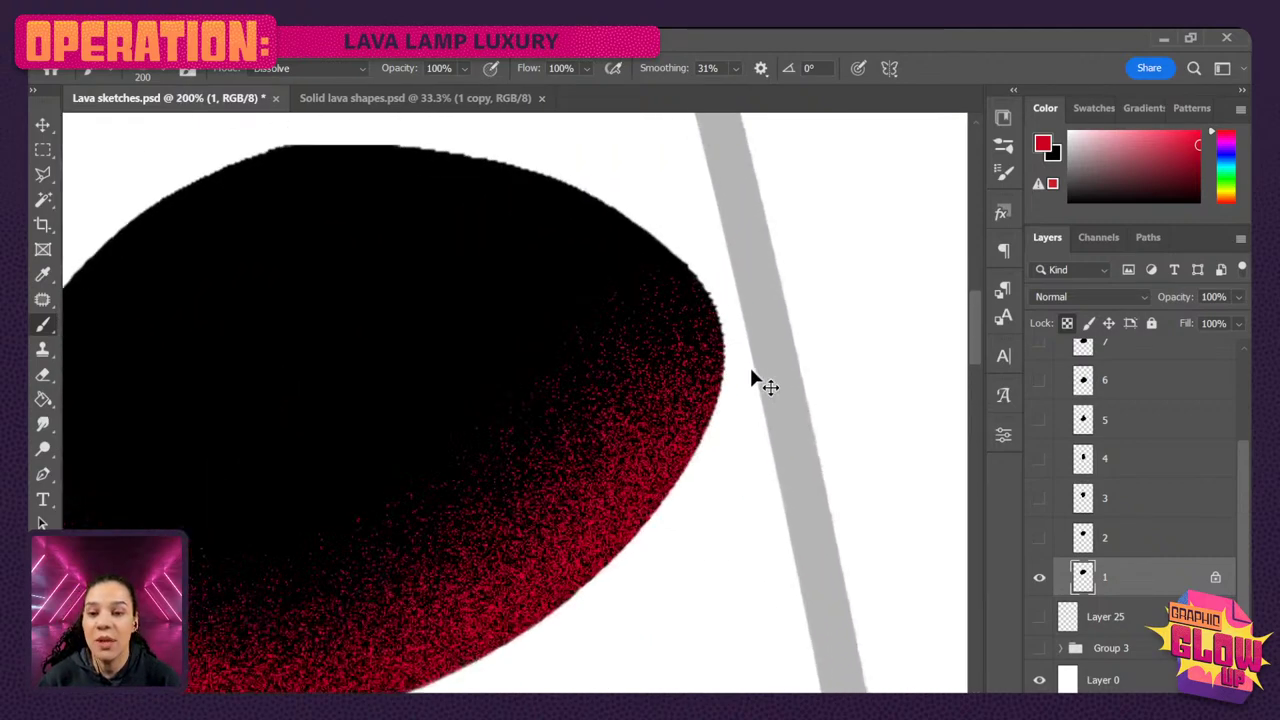
key("ctrl+plus")
left_click_drag(634, 560, 686, 397)
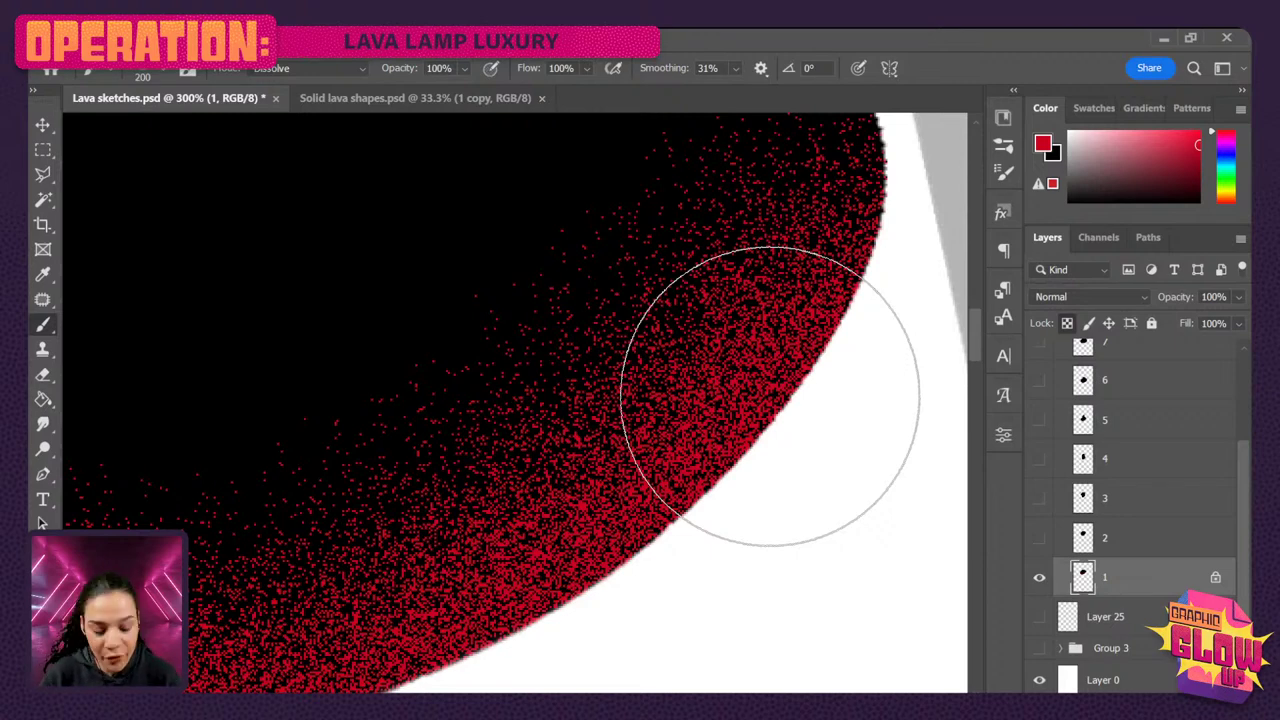
- Densify the red Dissolve speckle along the blob's lower edge, zooming in to check it
mouse_move(814, 257)
left_mouse_down()
mouse_move(775, 389)
mouse_move(548, 562)
mouse_move(315, 590)
left_mouse_up()
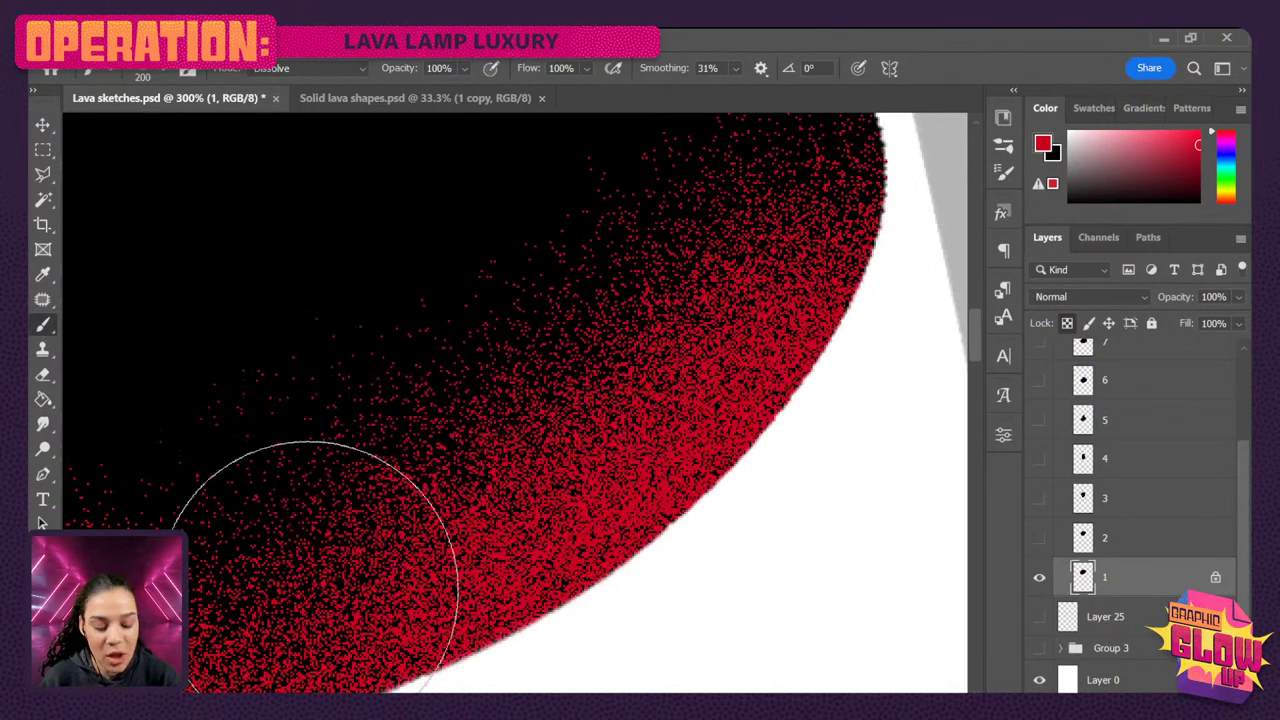
key("ctrl+plus")
key("ctrl+plus")
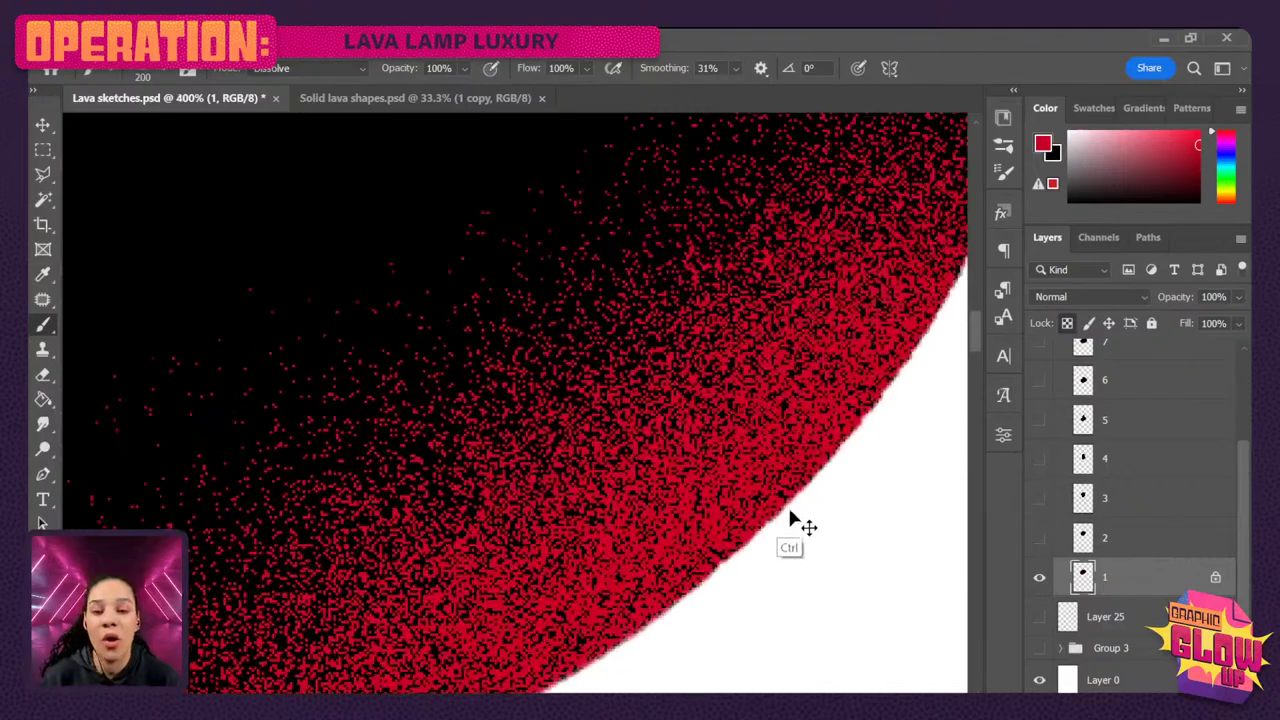
key("ctrl+minus")
key("ctrl+minus")
key("ctrl+minus")
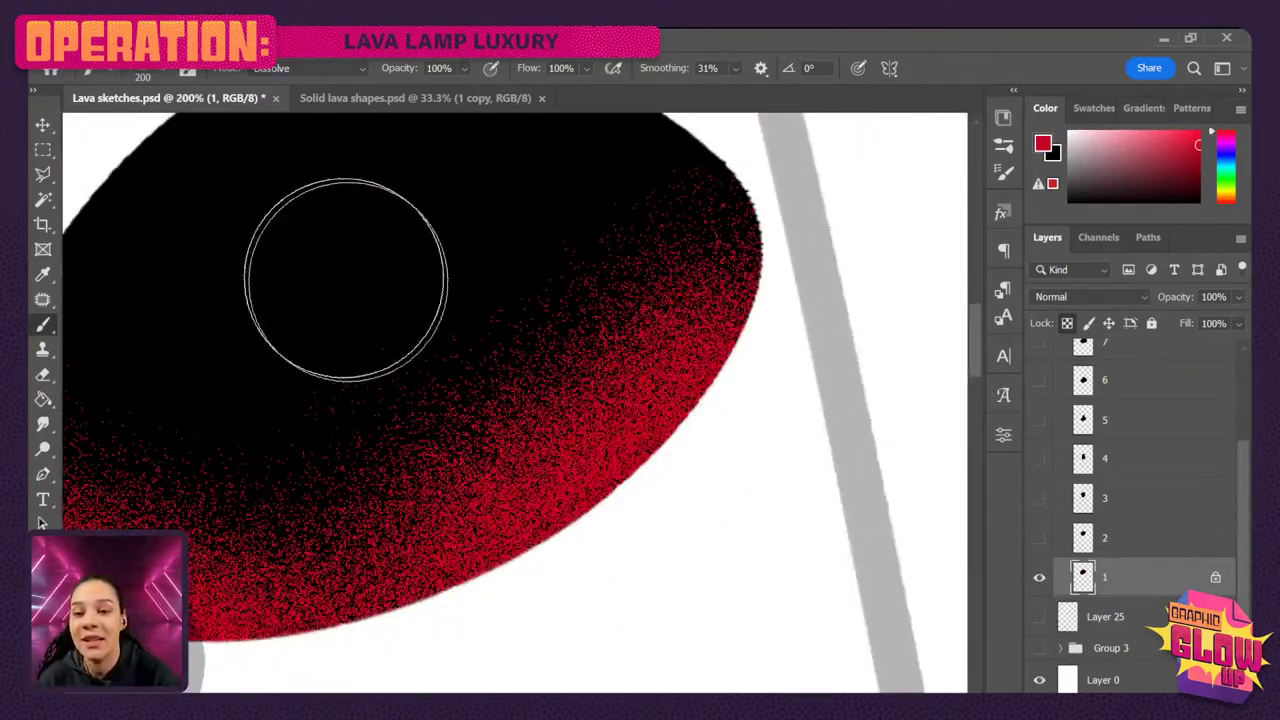
mouse_move(342, 274)
left_mouse_down()
mouse_move(587, 455)
mouse_move(705, 434)
mouse_move(747, 404)
mouse_move(510, 592)
left_mouse_up()
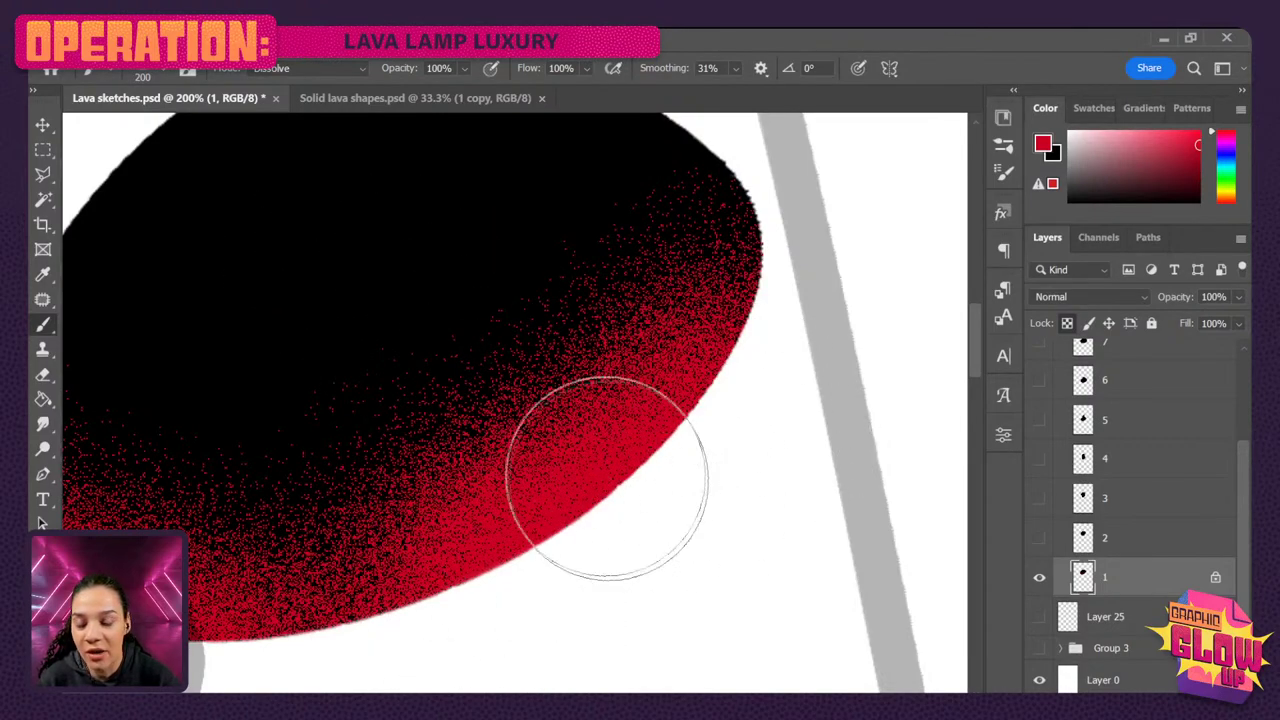
key("ctrl+plus")
key("ctrl+plus")
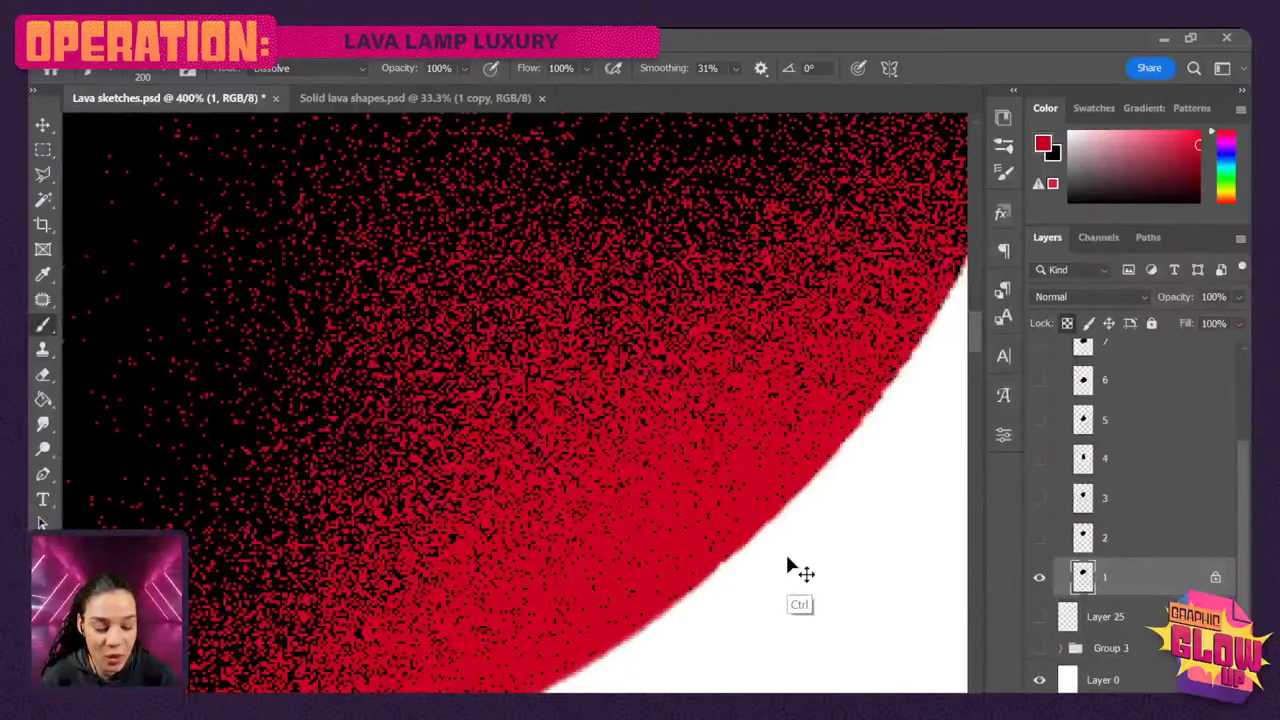
key("ctrl+plus")
key("ctrl+plus")
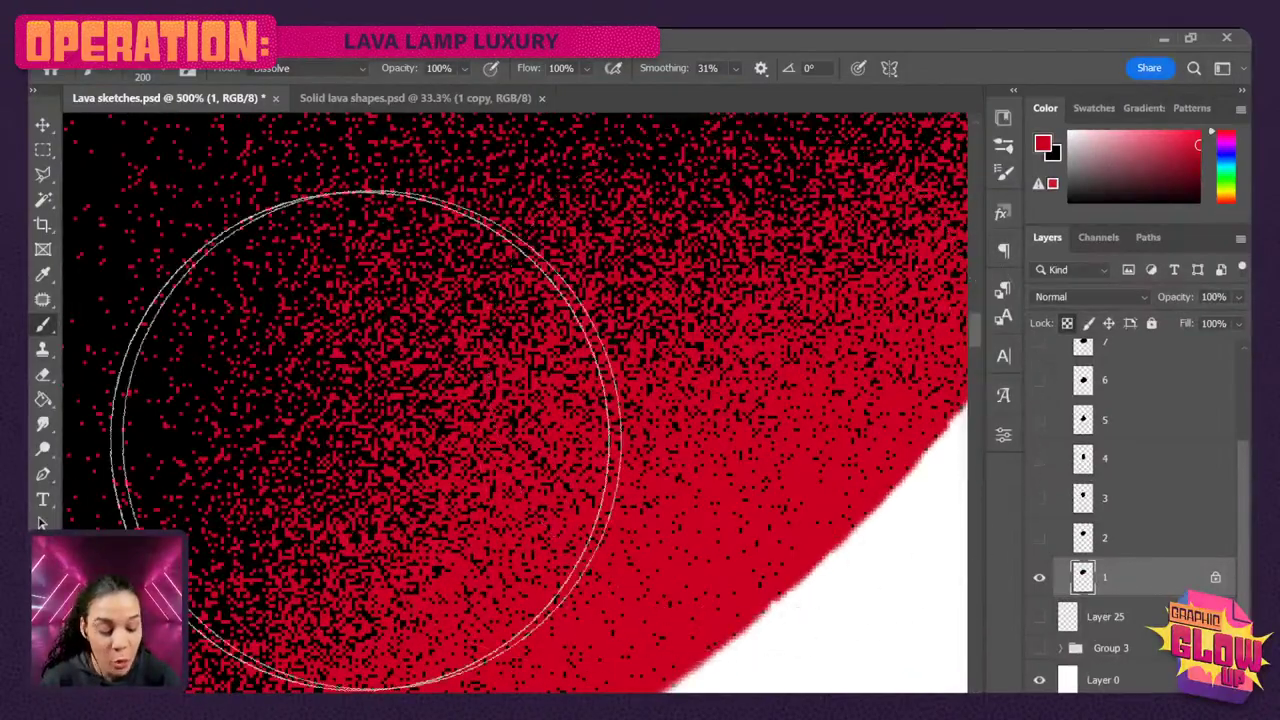
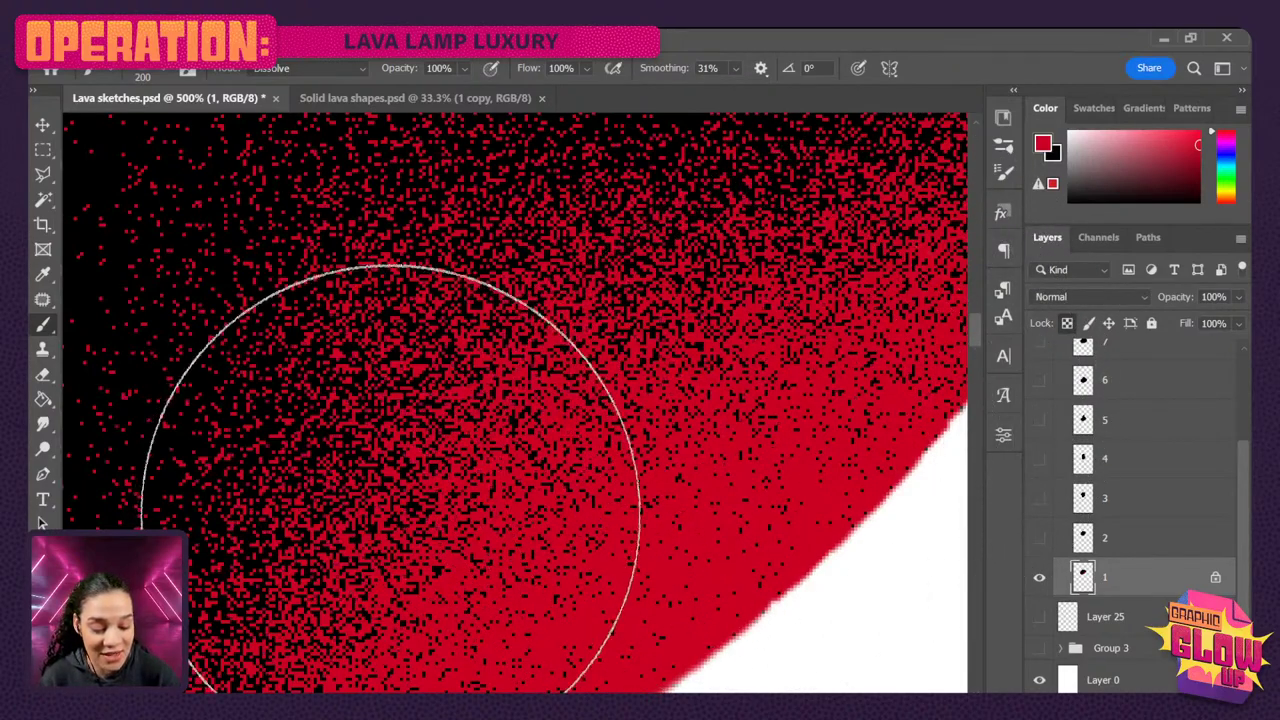
- Spray one more red grain stroke on the blob's lower left, then undo the red speckle strokes
scroll(780, 517, "down", 2)
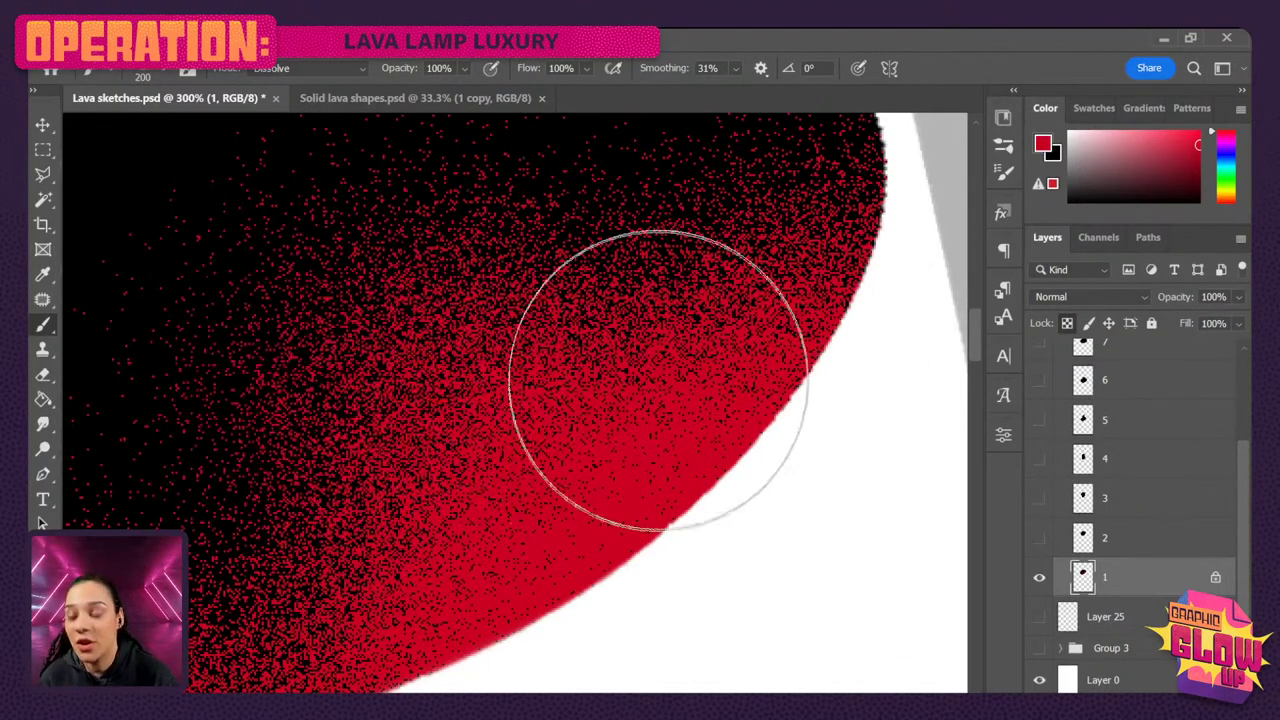
key("ctrl")
key("ctrl+minus")
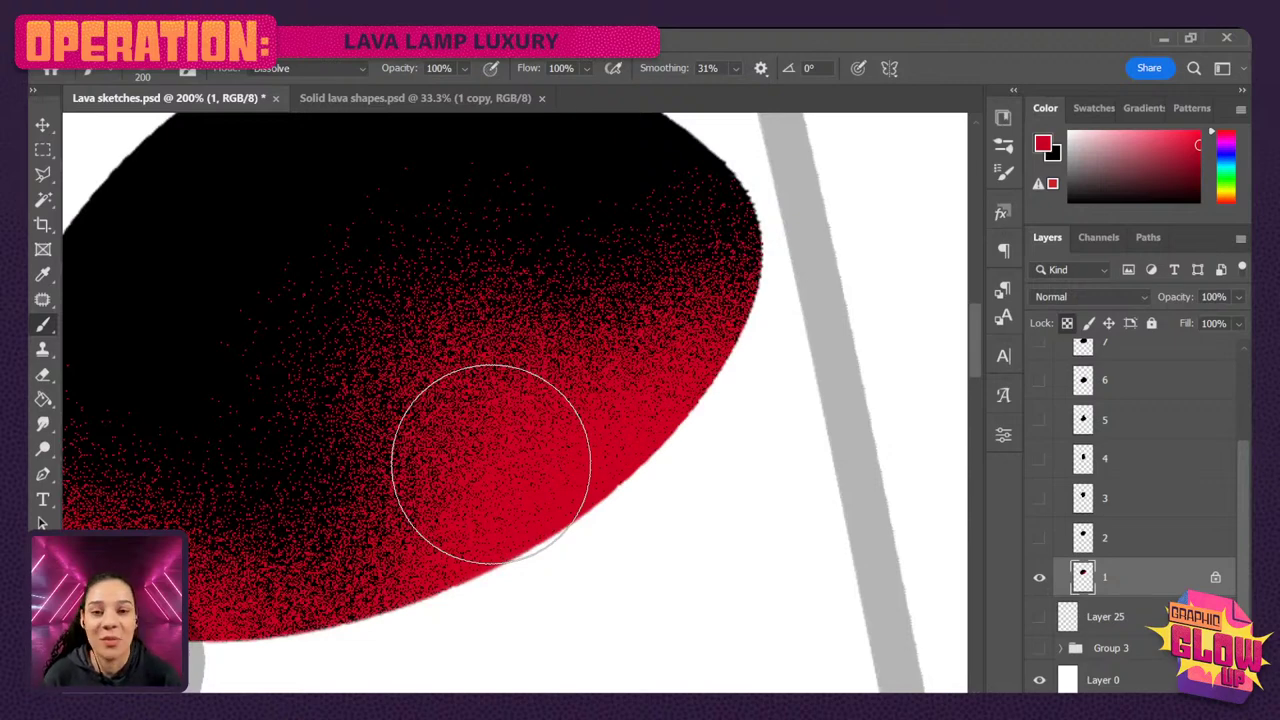
mouse_move(491, 420)
left_mouse_down()
mouse_move(445, 501)
mouse_move(171, 449)
left_mouse_up()
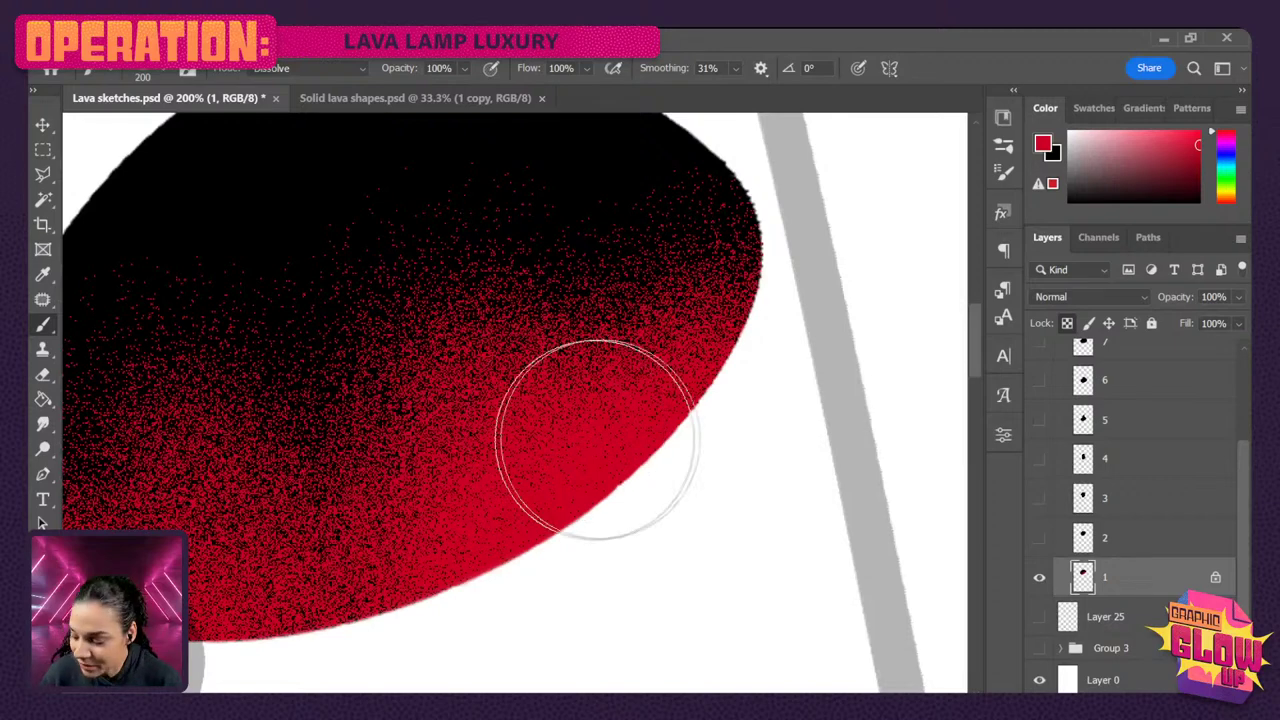
key("ctrl+z")
key("ctrl+z")
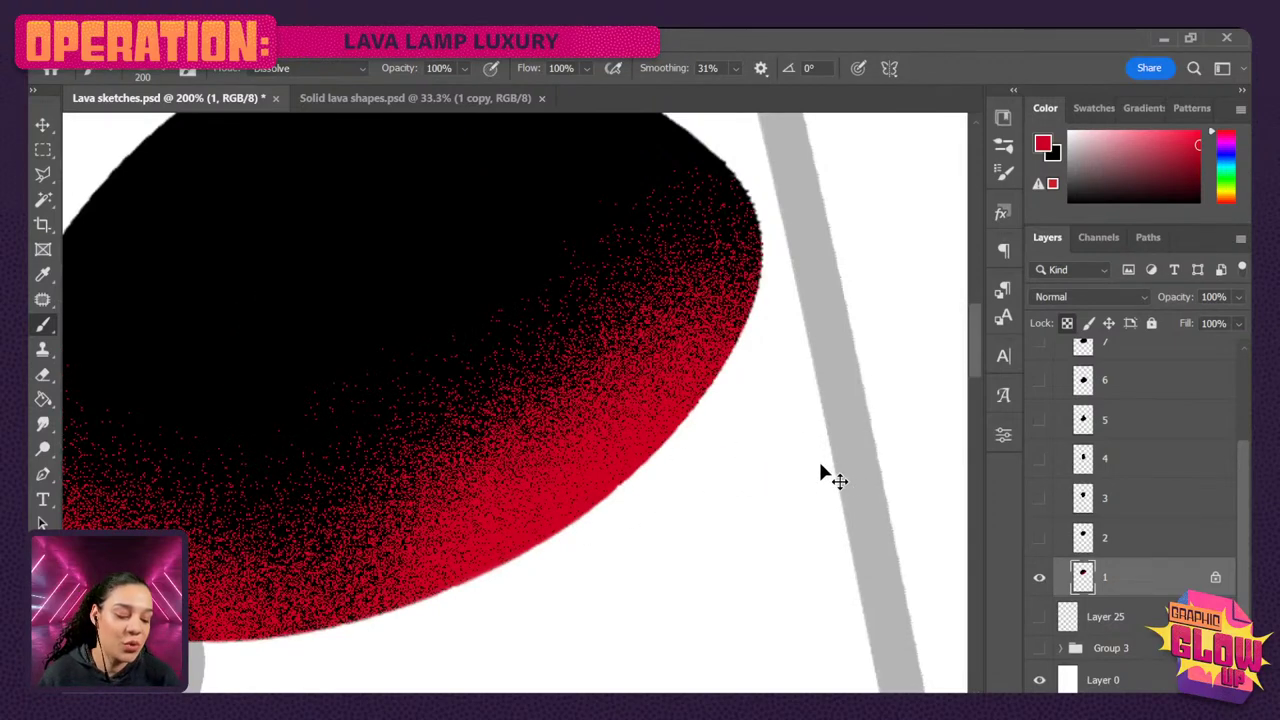
key("ctrl+z")
key("ctrl+z")
key("ctrl+z")
key("ctrl+z")
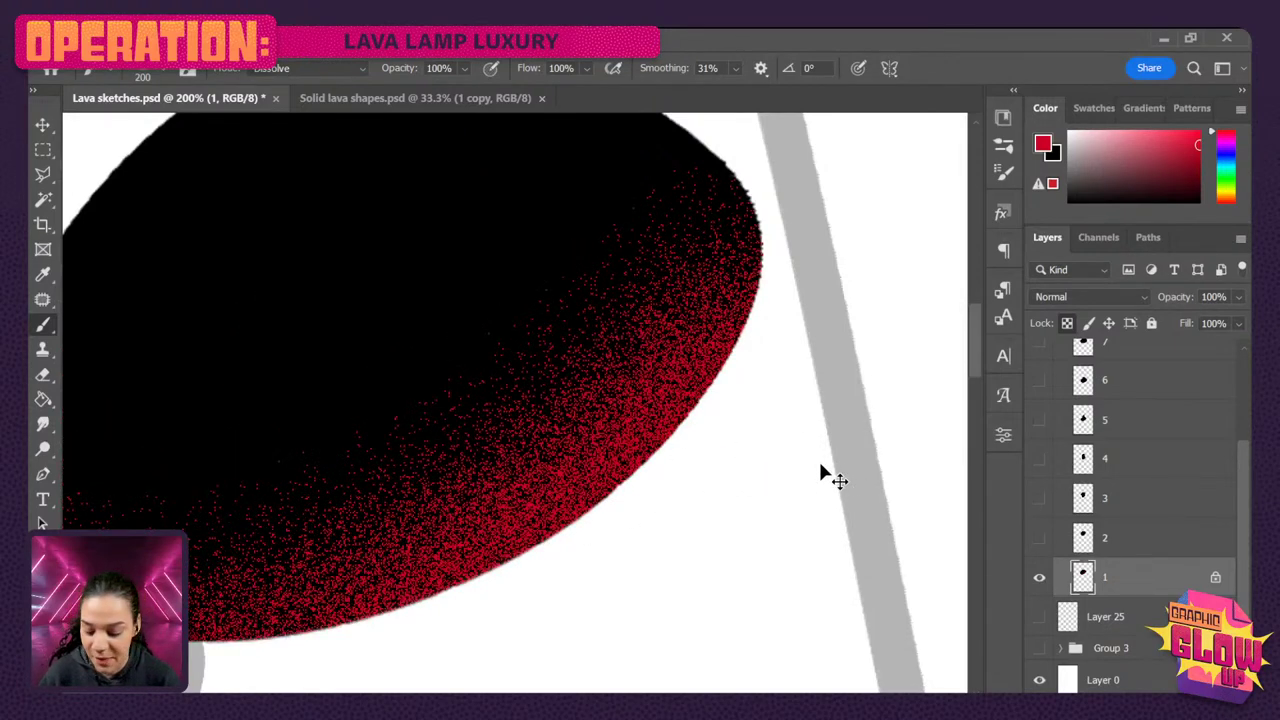
key("ctrl+z")
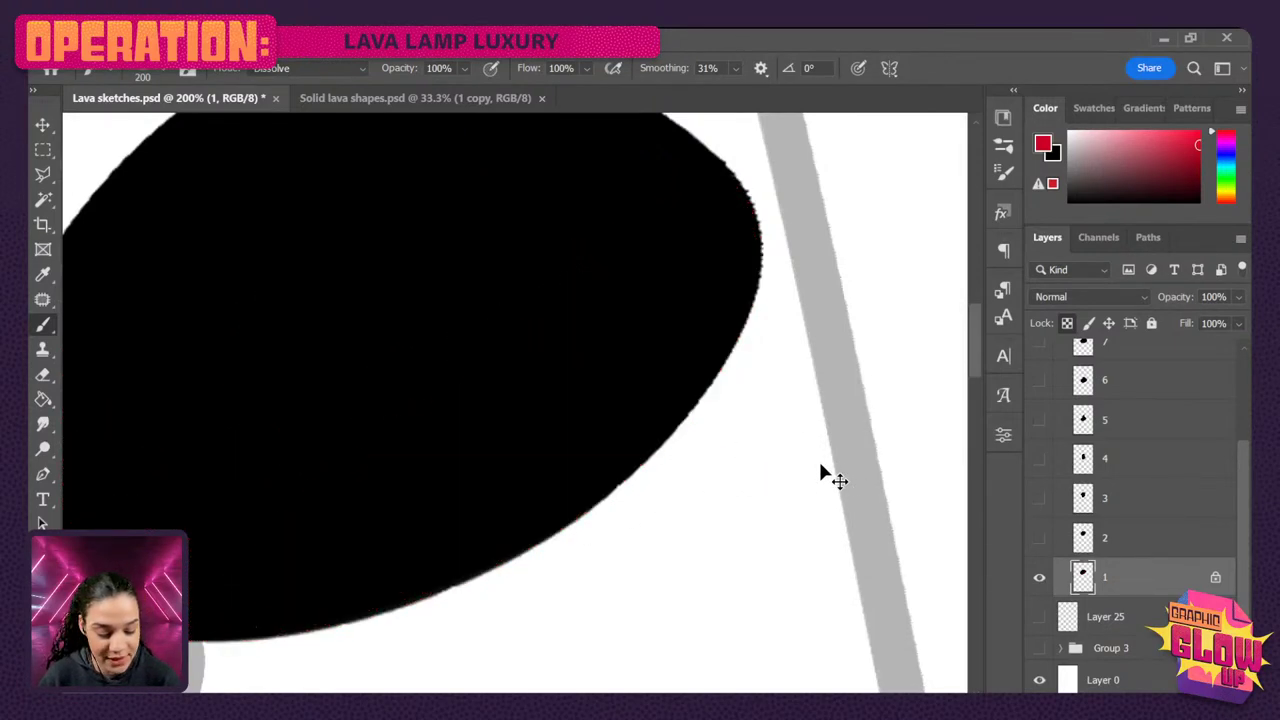
- Zoom out to the whole sketch and browse the GGU LAVA LAMPS colour themes in the Libraries panel
key("ctrl+minus")
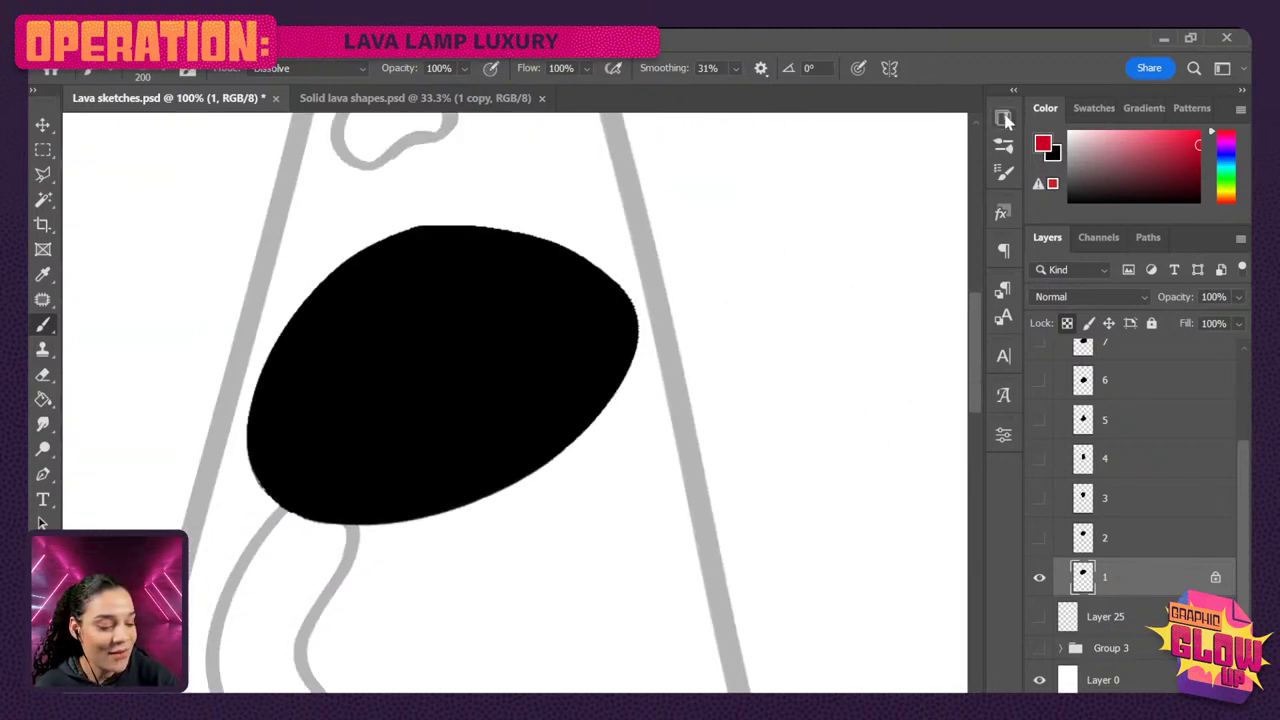
left_click(1003, 118)
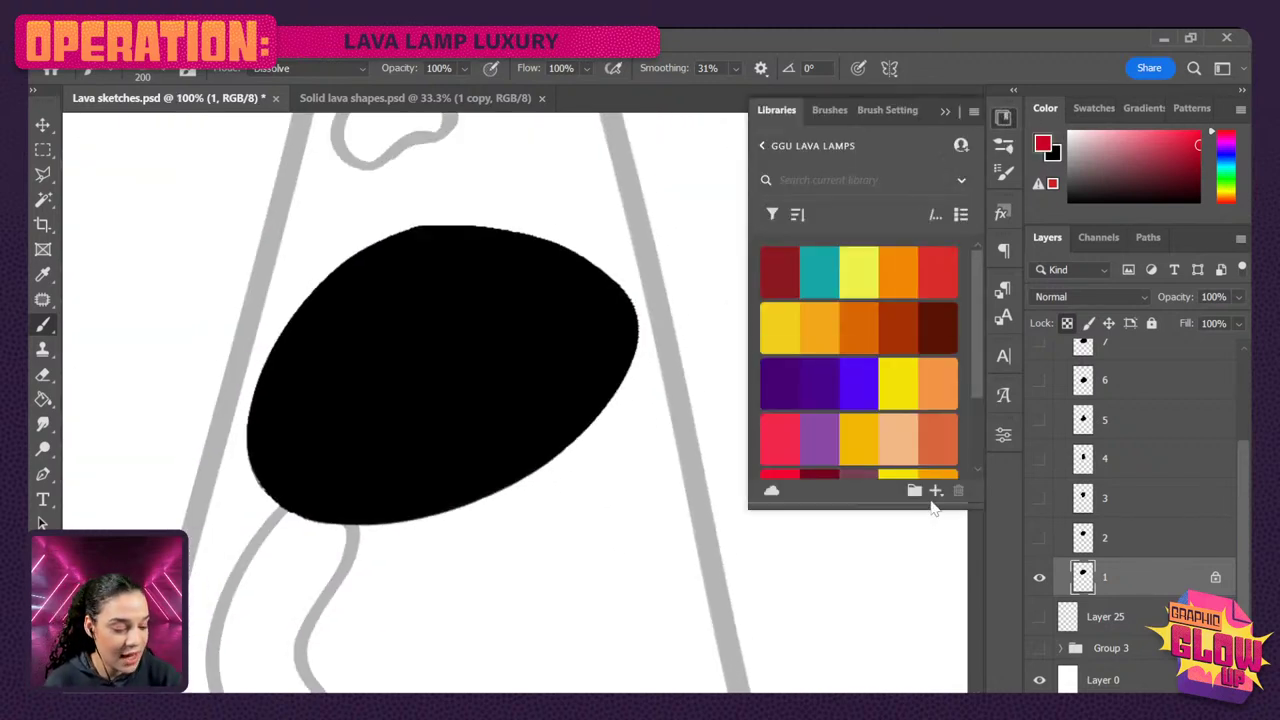
scroll(932, 500, "down", 3)
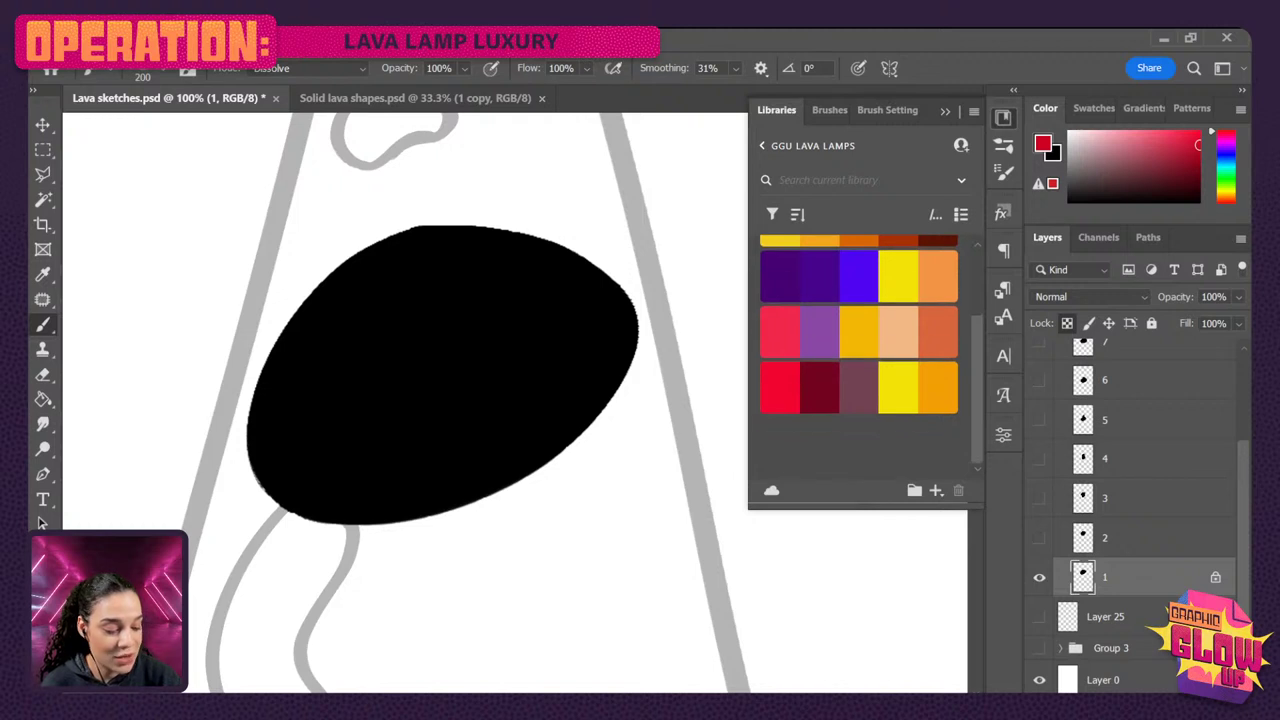
scroll(932, 505, "up", 3)
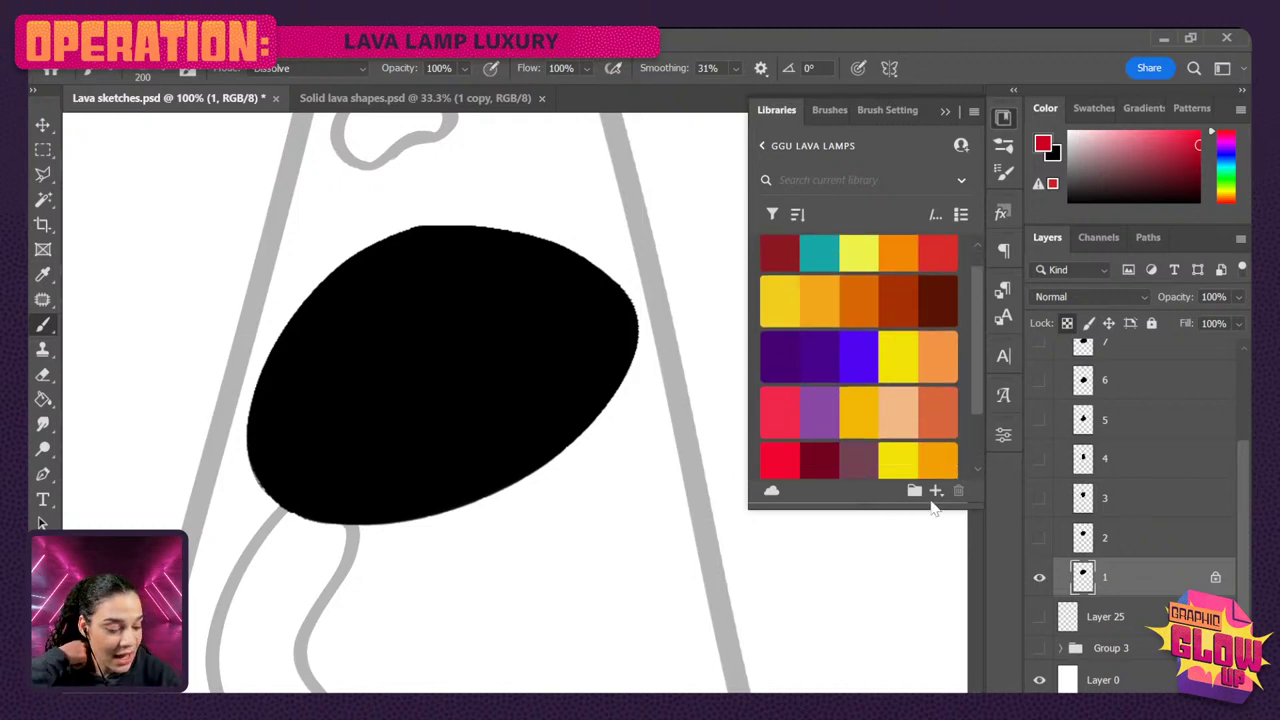
scroll(932, 505, "down", 3)
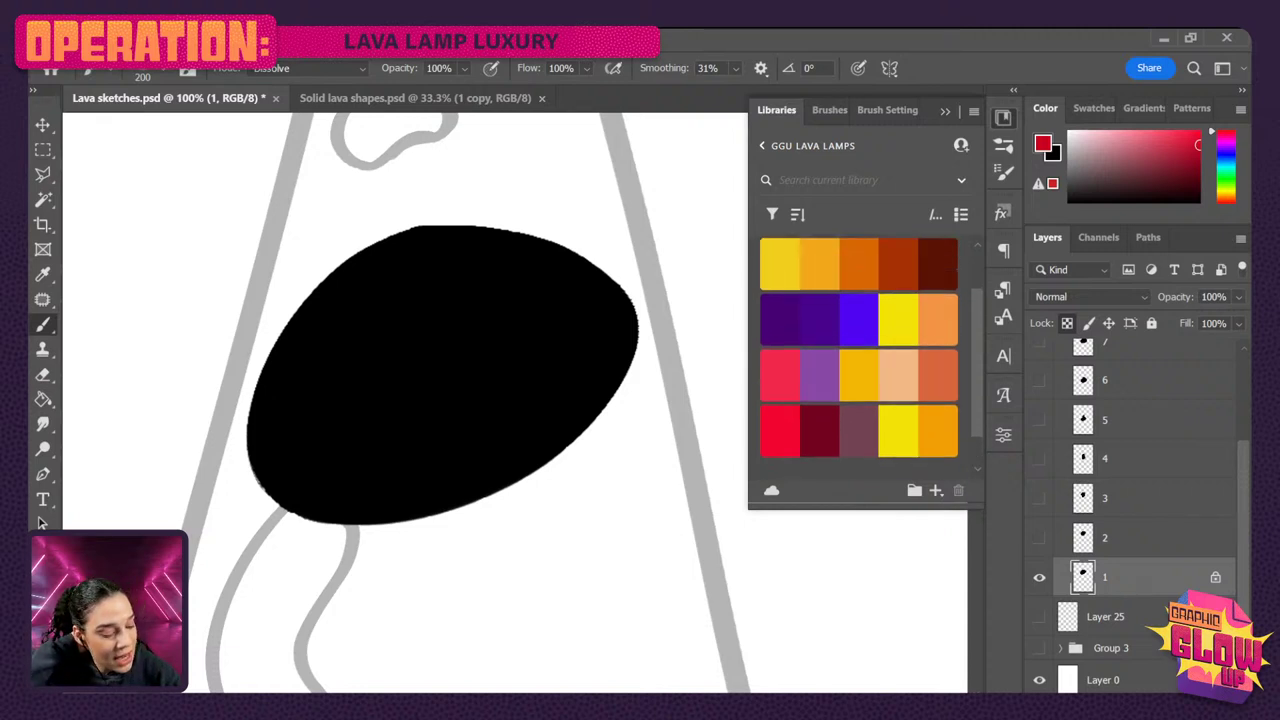
scroll(858, 356, "up", 3)
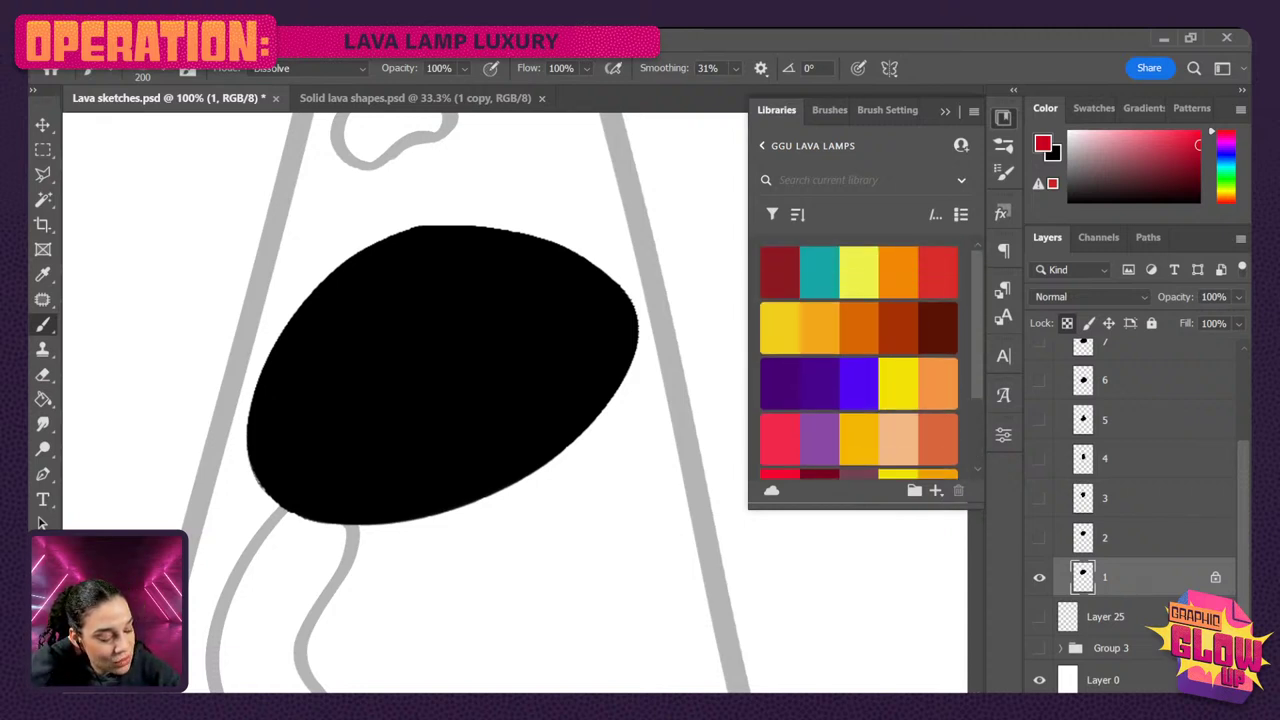
scroll(858, 360, "down", 1)
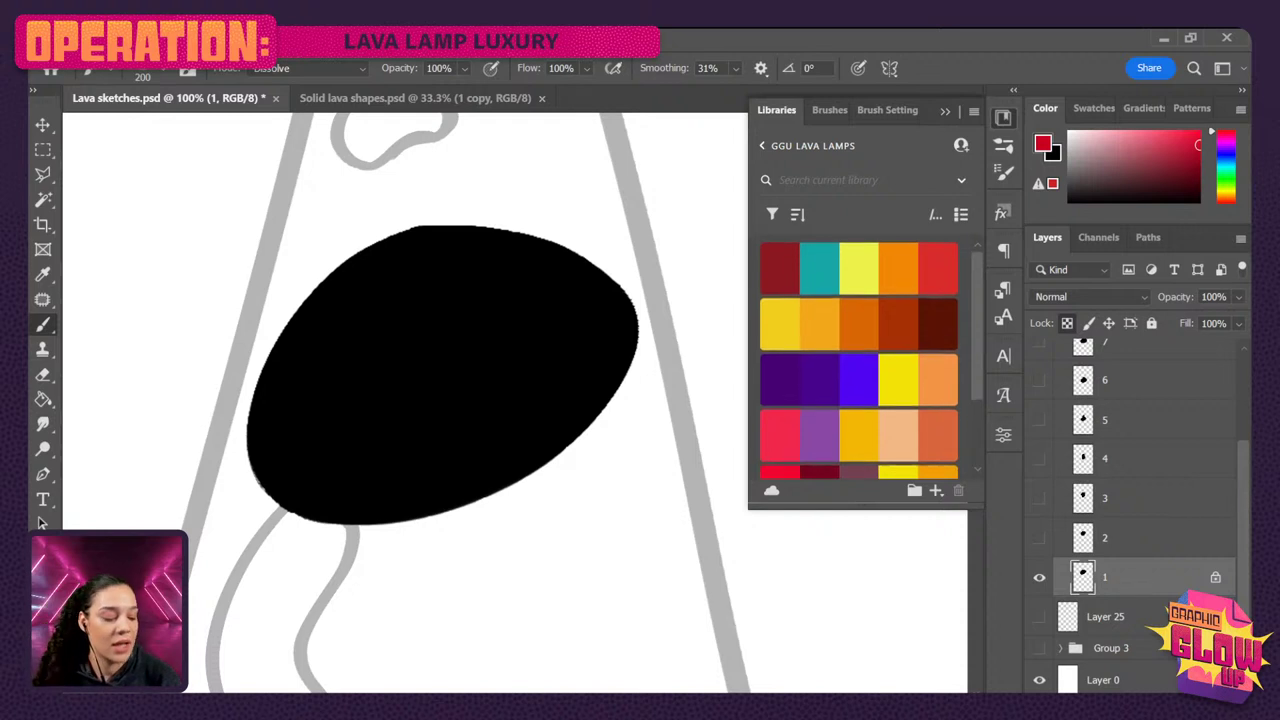
scroll(858, 350, "down", 3)
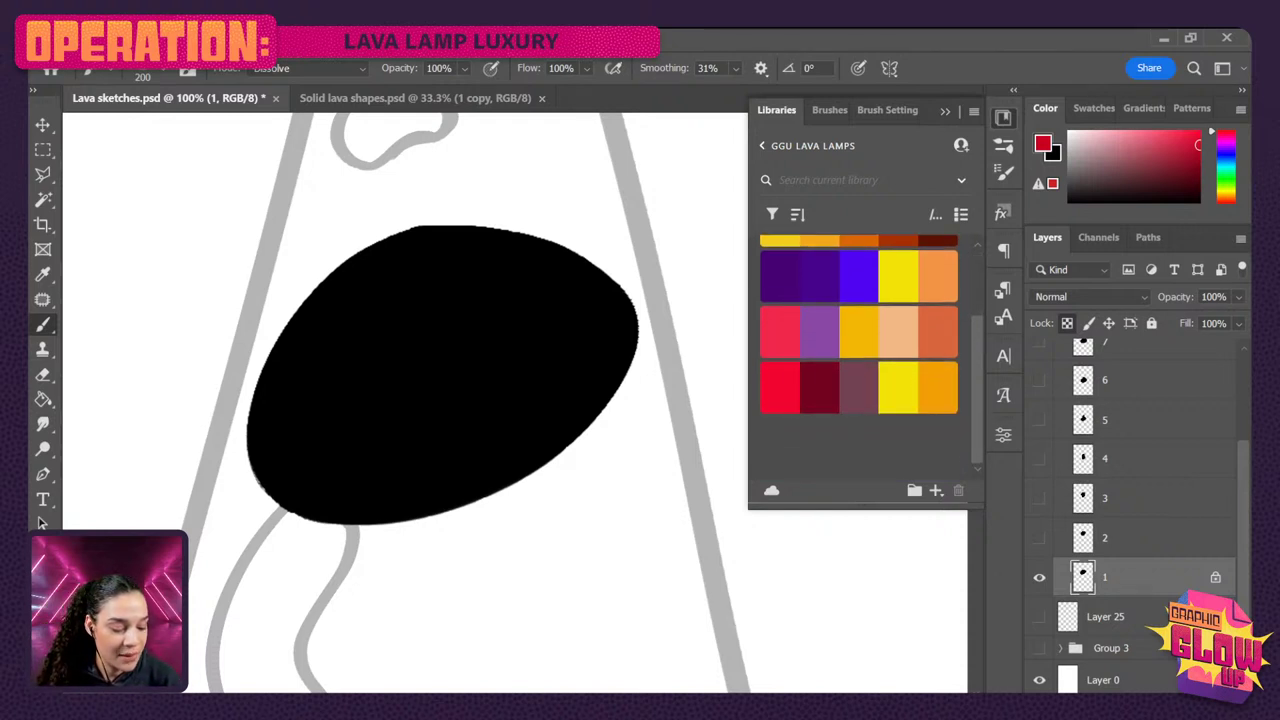
scroll(858, 350, "up", 3)
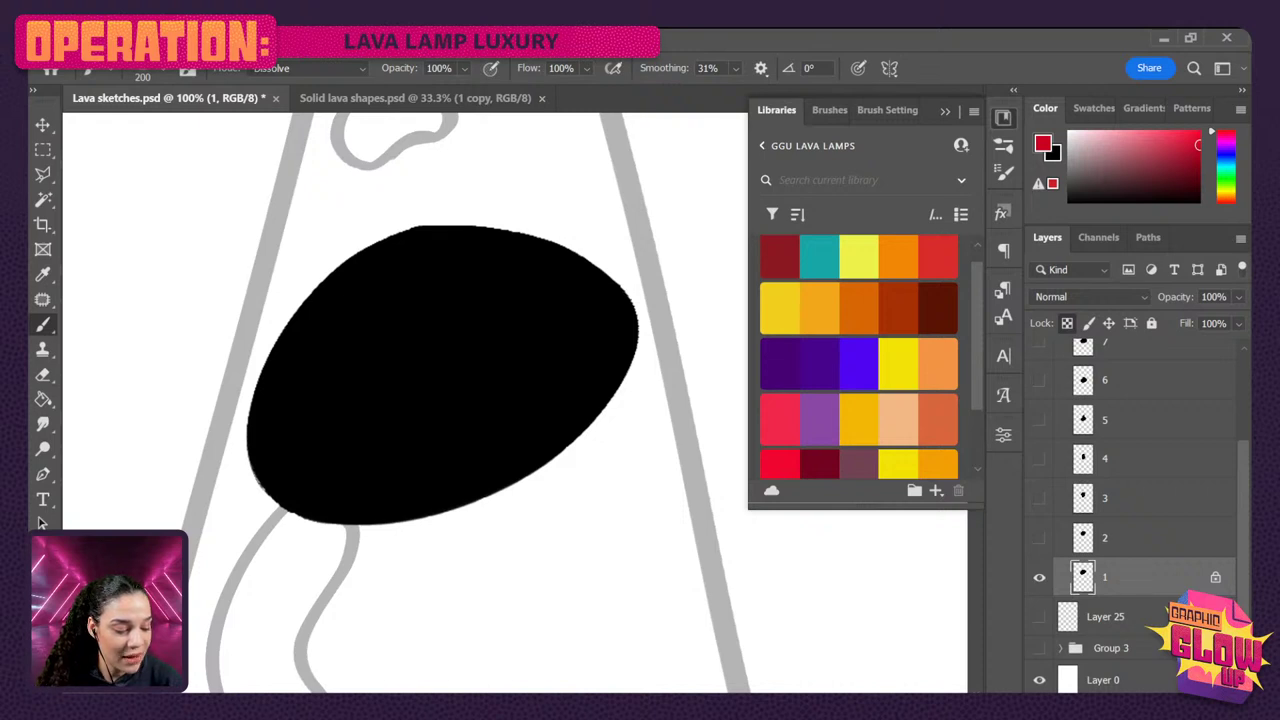
scroll(858, 360, "up", 1)
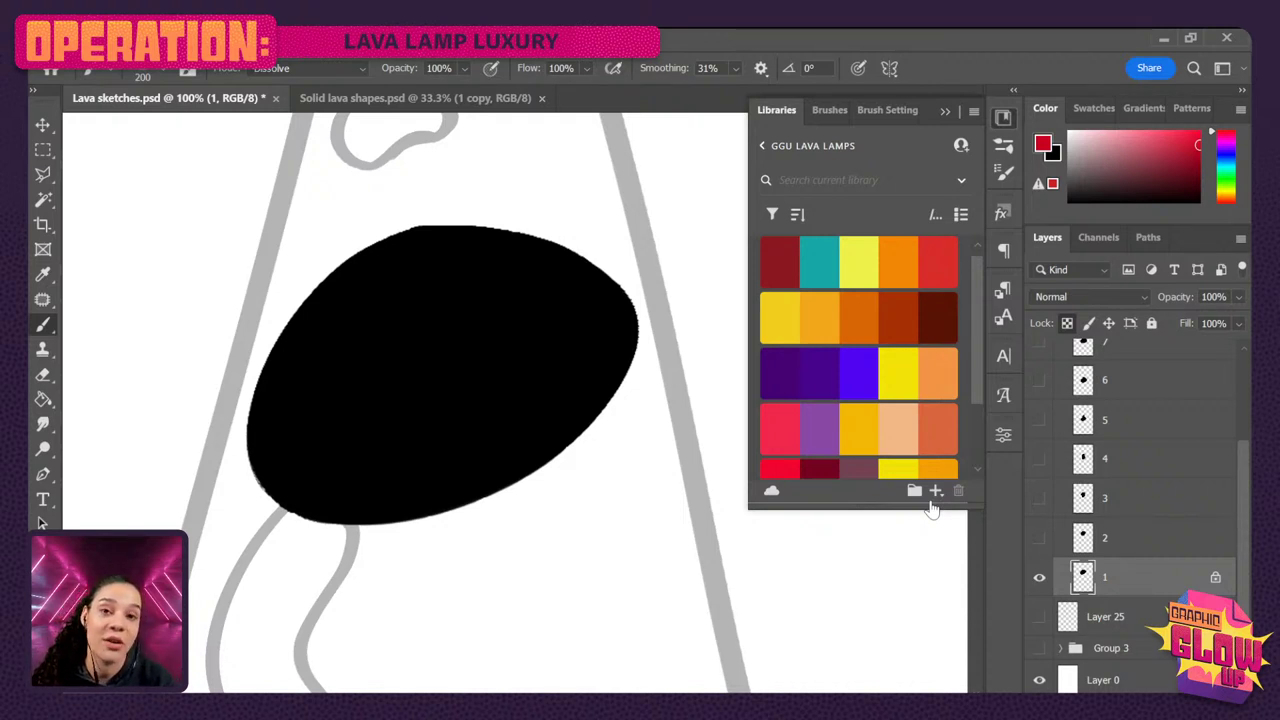
scroll(858, 357, "down", 4)
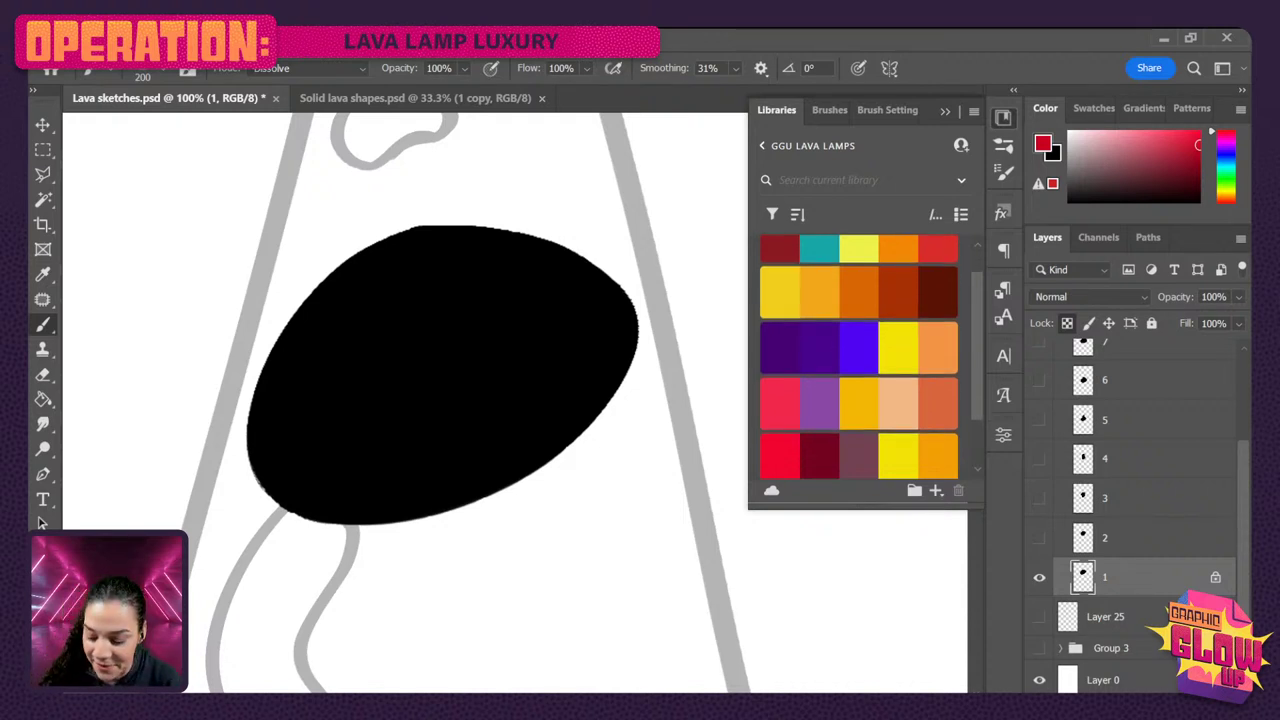
scroll(858, 340, "up", 2)
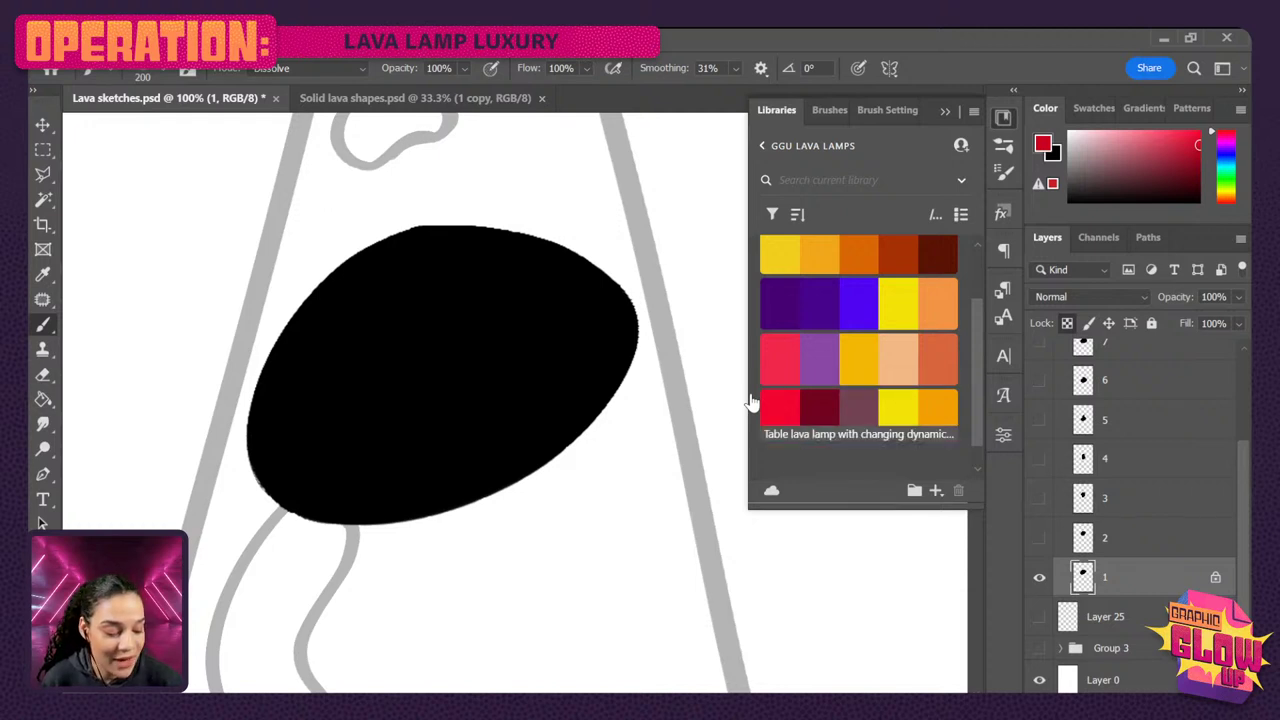
- Test-spray red and then blue-violet library grain over the blob's lower half
left_click_drag(583, 339, 383, 518)
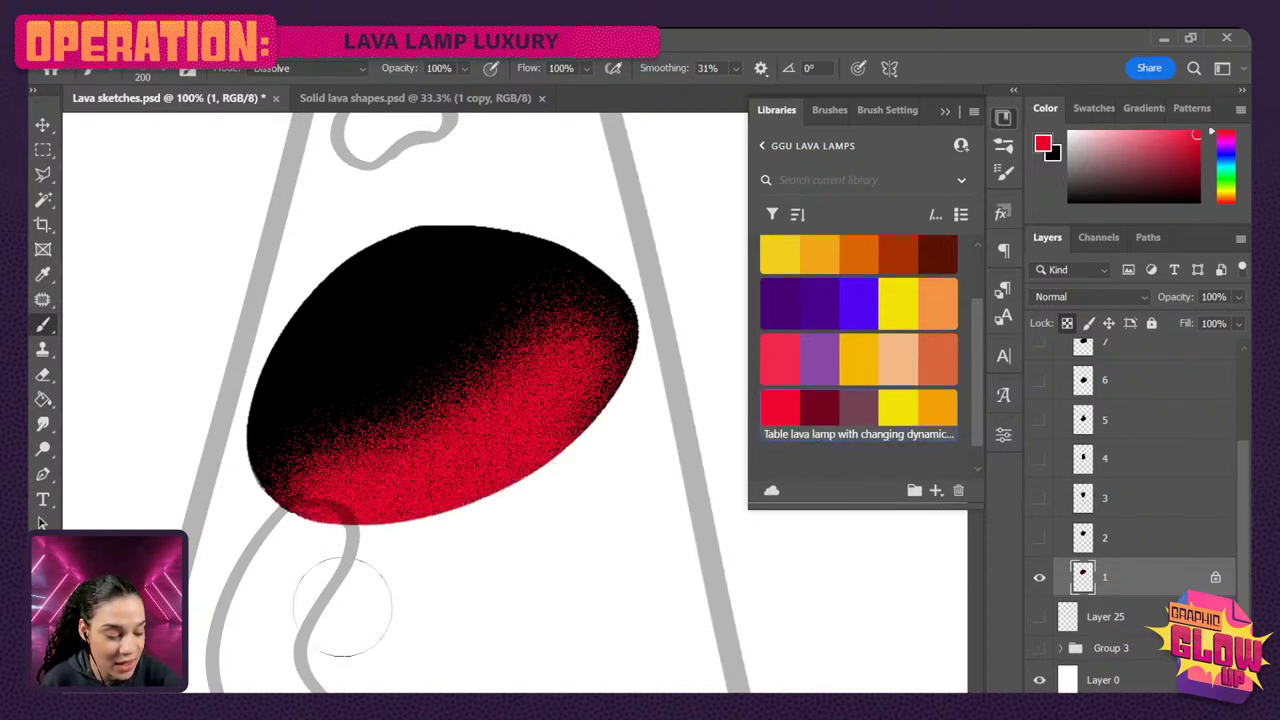
left_click(858, 296)
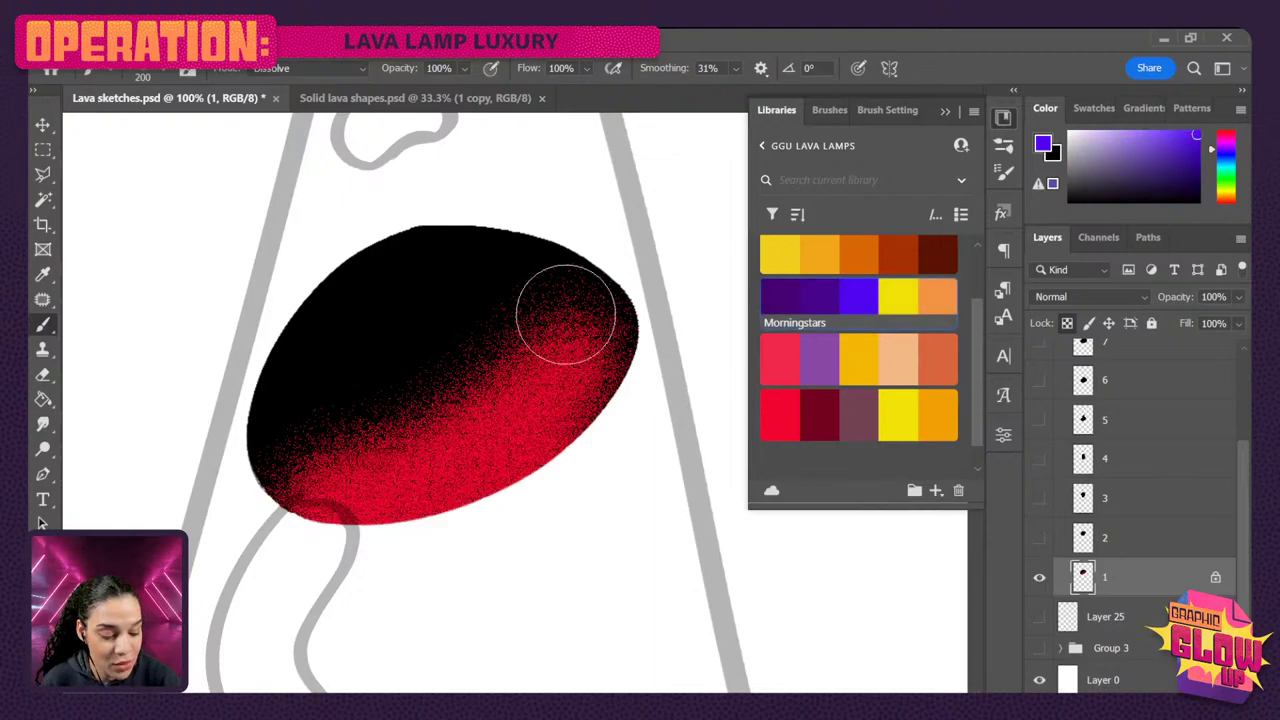
mouse_move(566, 309)
left_mouse_down()
mouse_move(538, 374)
mouse_move(322, 479)
mouse_move(596, 297)
mouse_move(293, 469)
mouse_move(174, 510)
left_mouse_up()
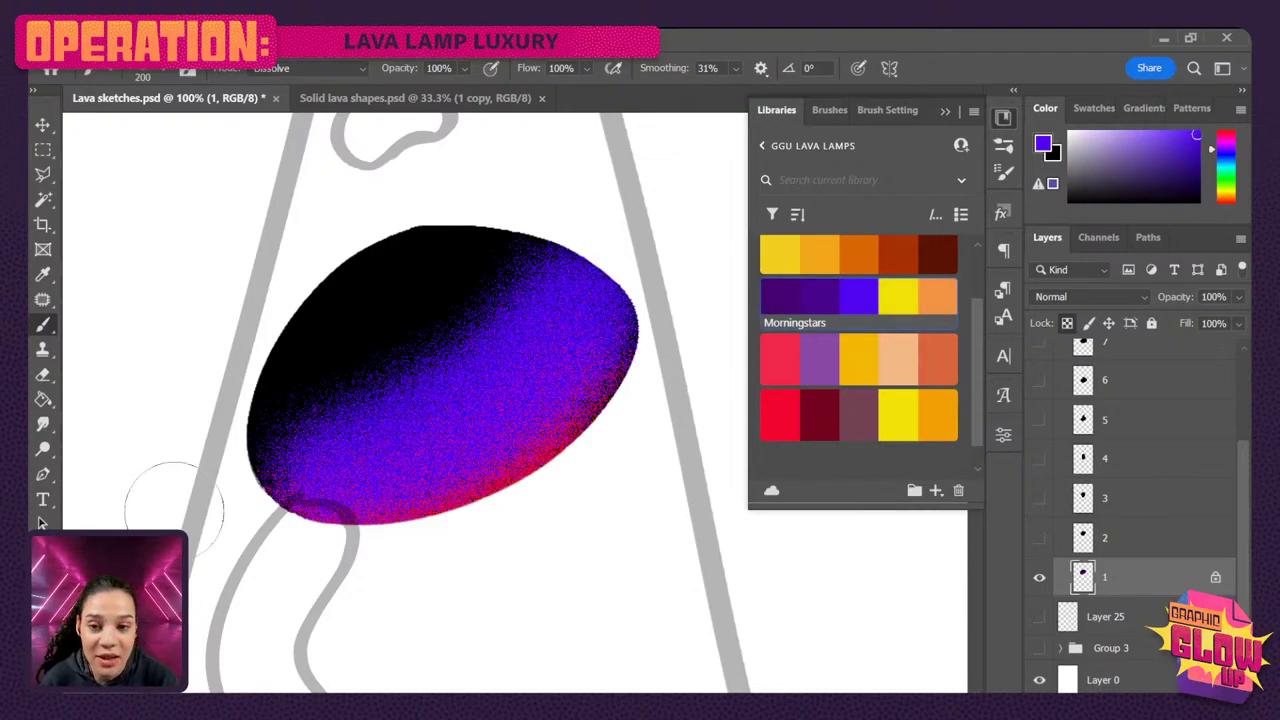
key("ctrl+plus")
key("ctrl+plus")
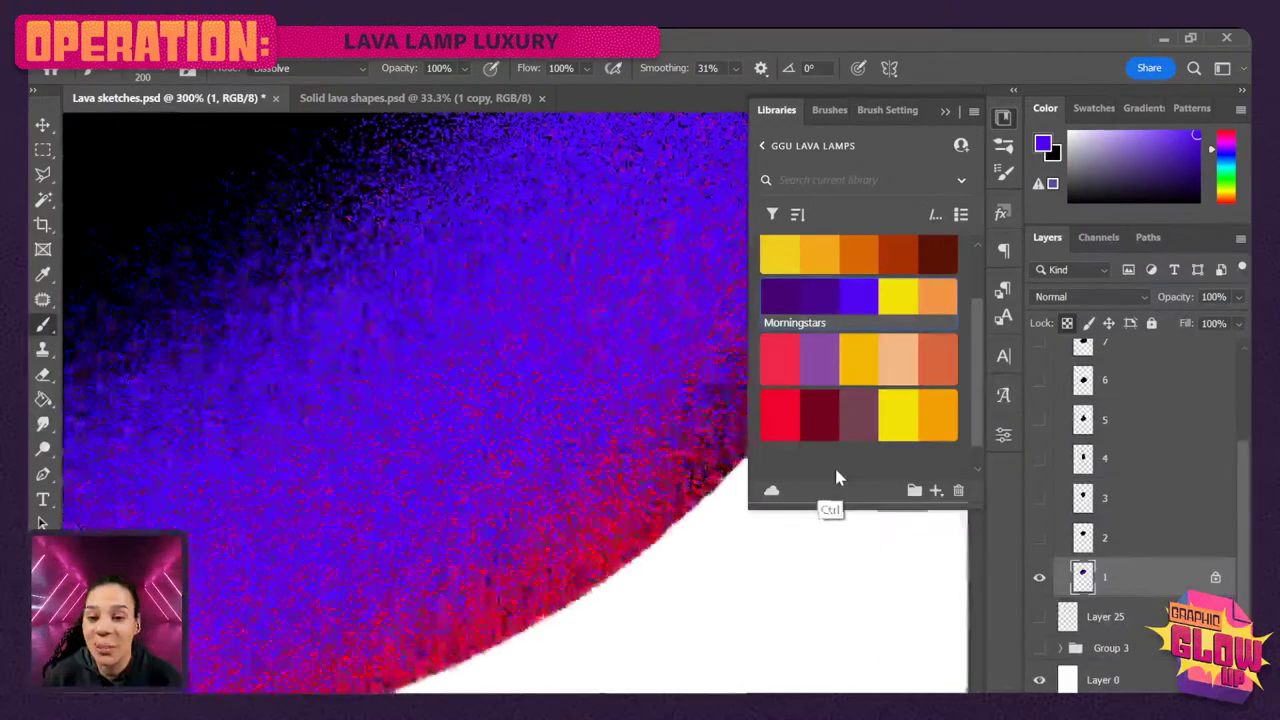
key("ctrl+plus")
- Undo the blue-violet and red shading so the blob is black again, with the colour library reopened
left_click(1005, 118)
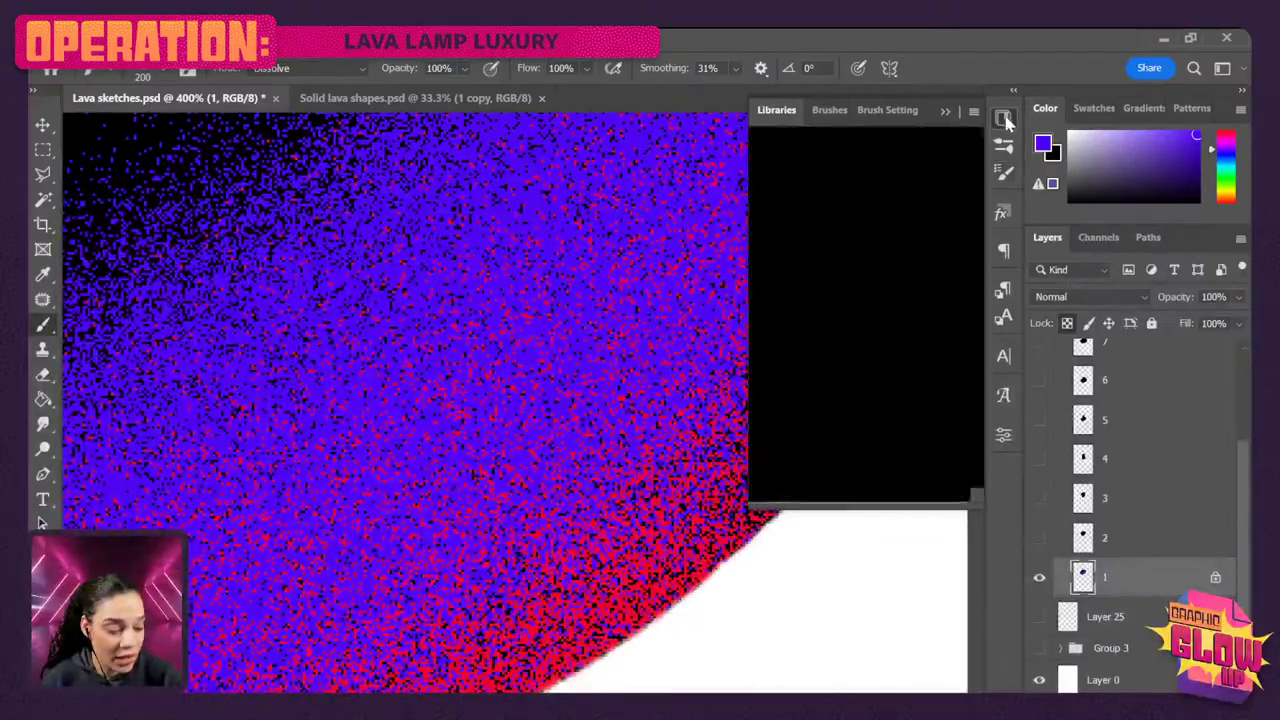
scroll(802, 518, "up", 3)
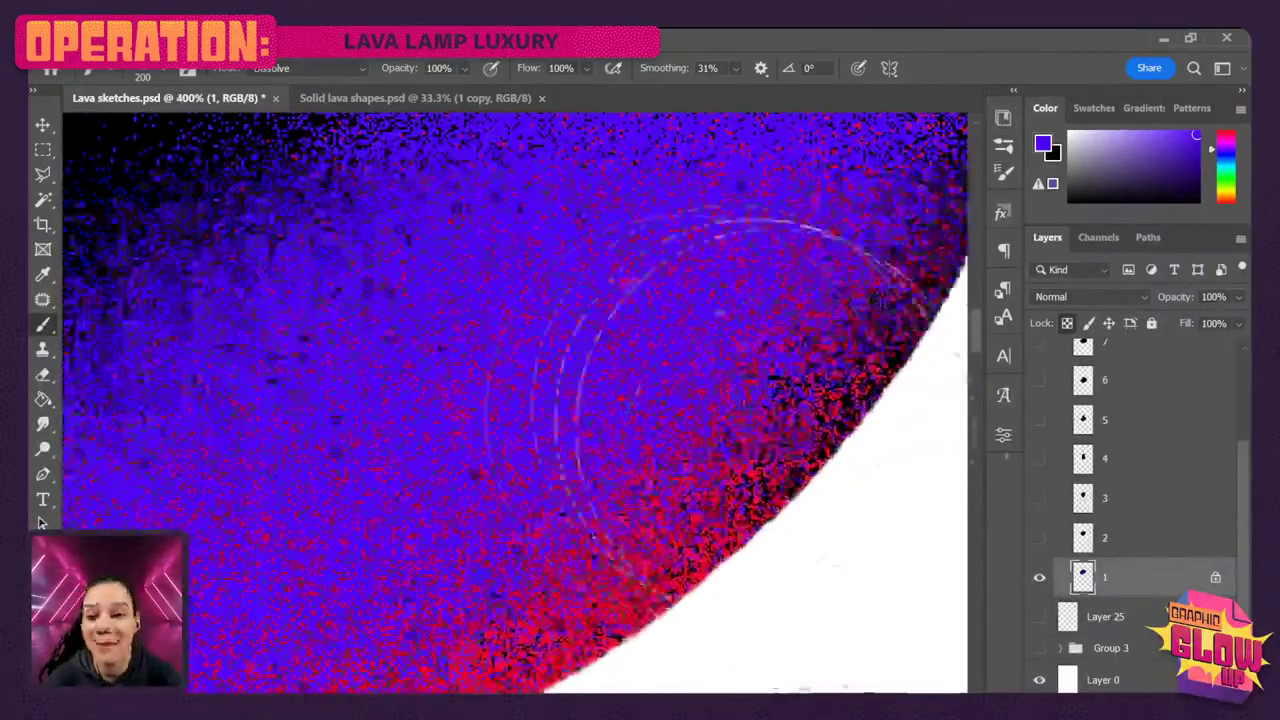
scroll(671, 386, "down", 2)
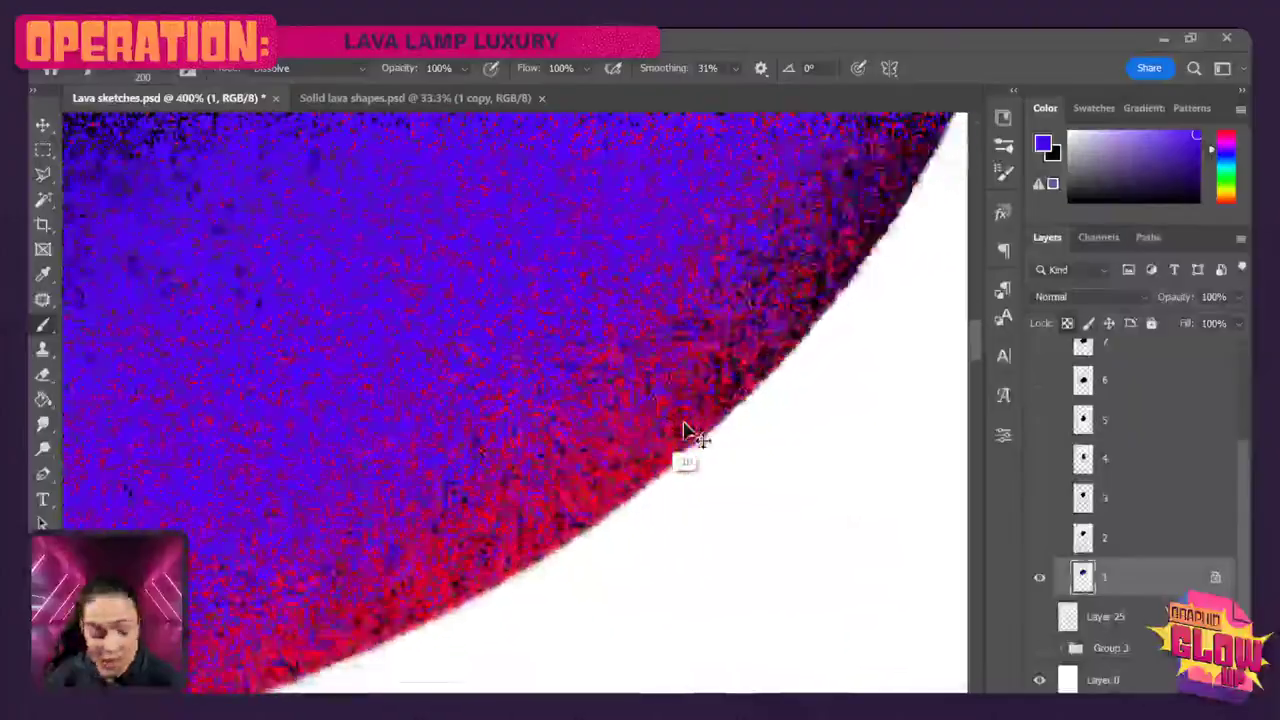
scroll(686, 432, "up", 1)
key("bracketright")
key("bracketright")
key("bracketright")
key("bracketright")
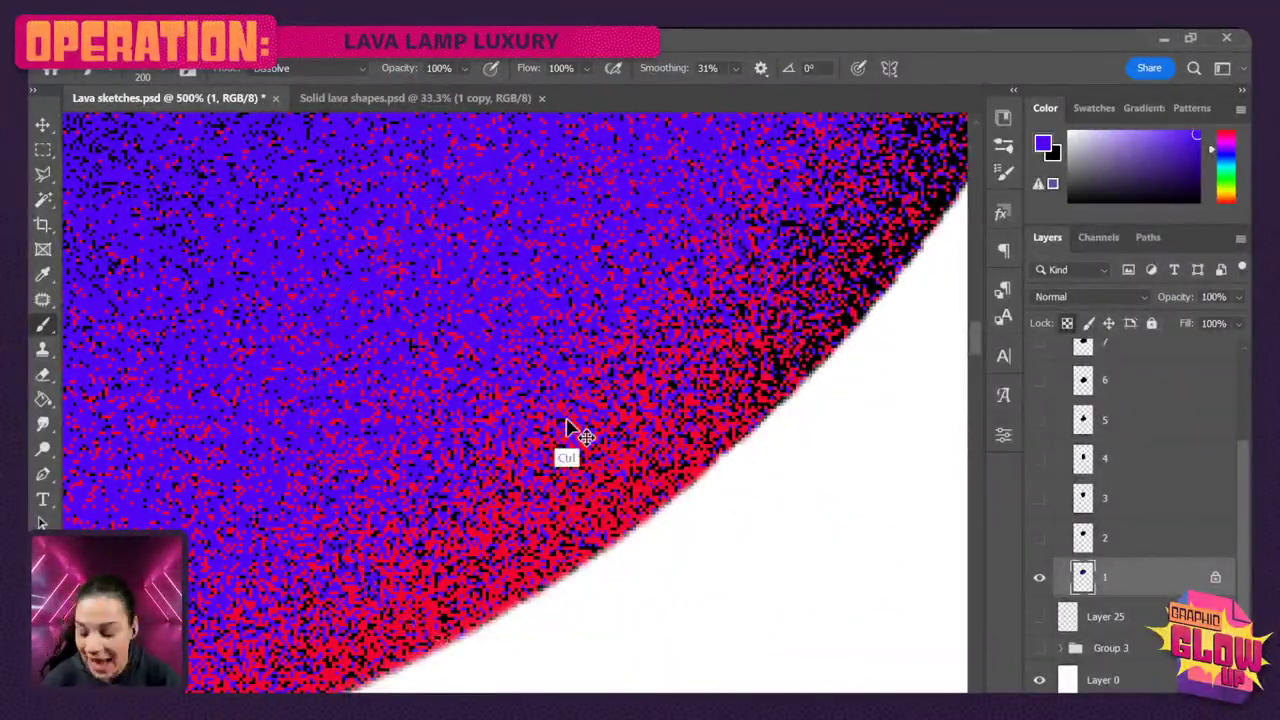
scroll(566, 421, "down", 5)
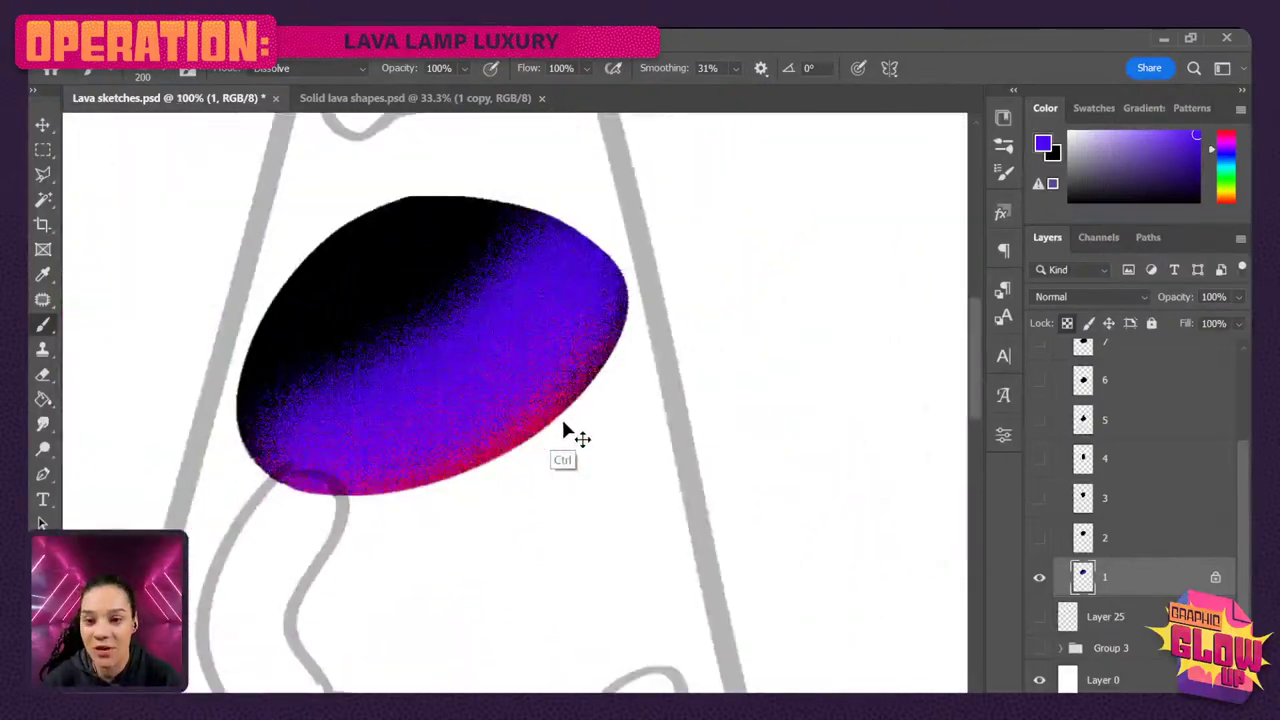
scroll(560, 458, "down", 1)
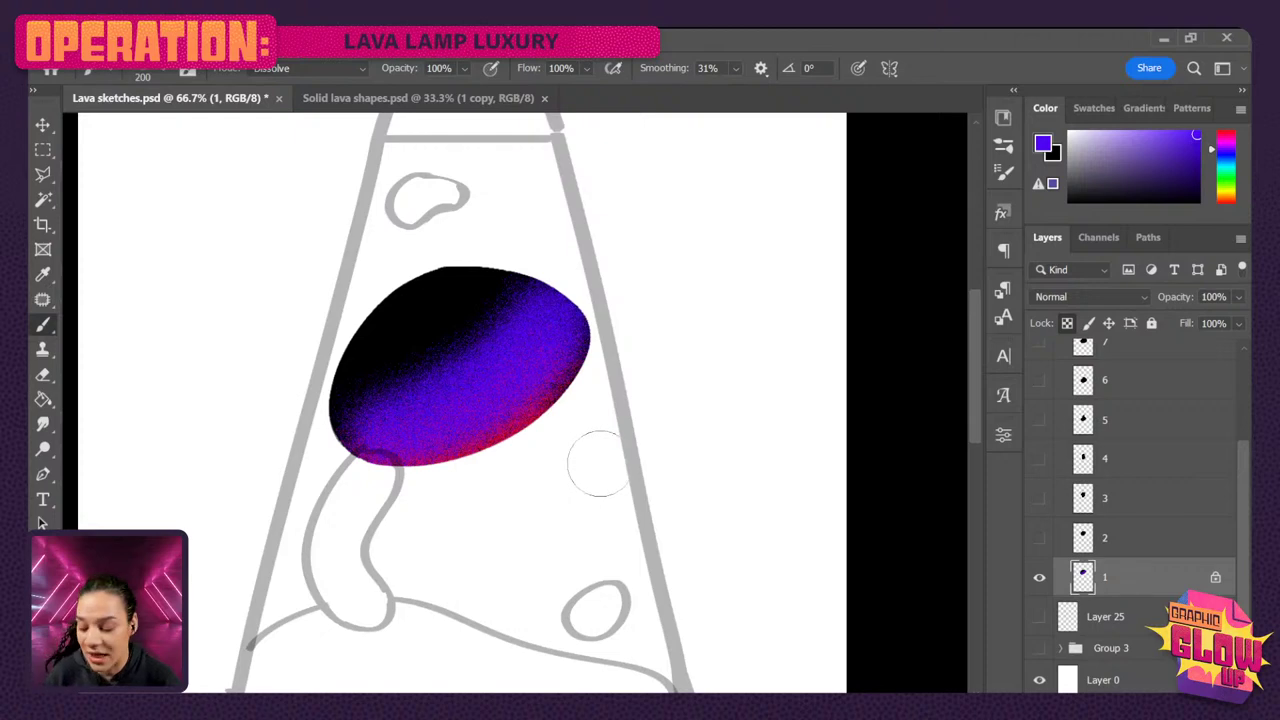
key("ctrl+plus")
key("ctrl+z")
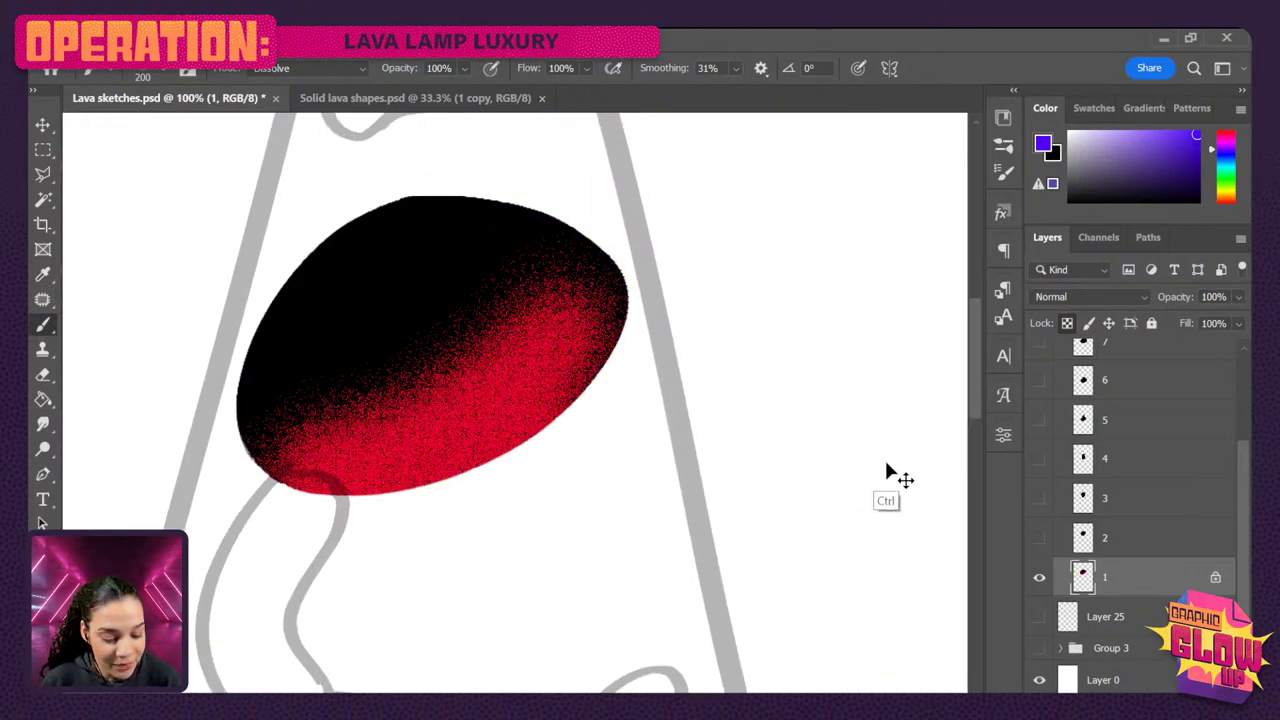
key("ctrl+z")
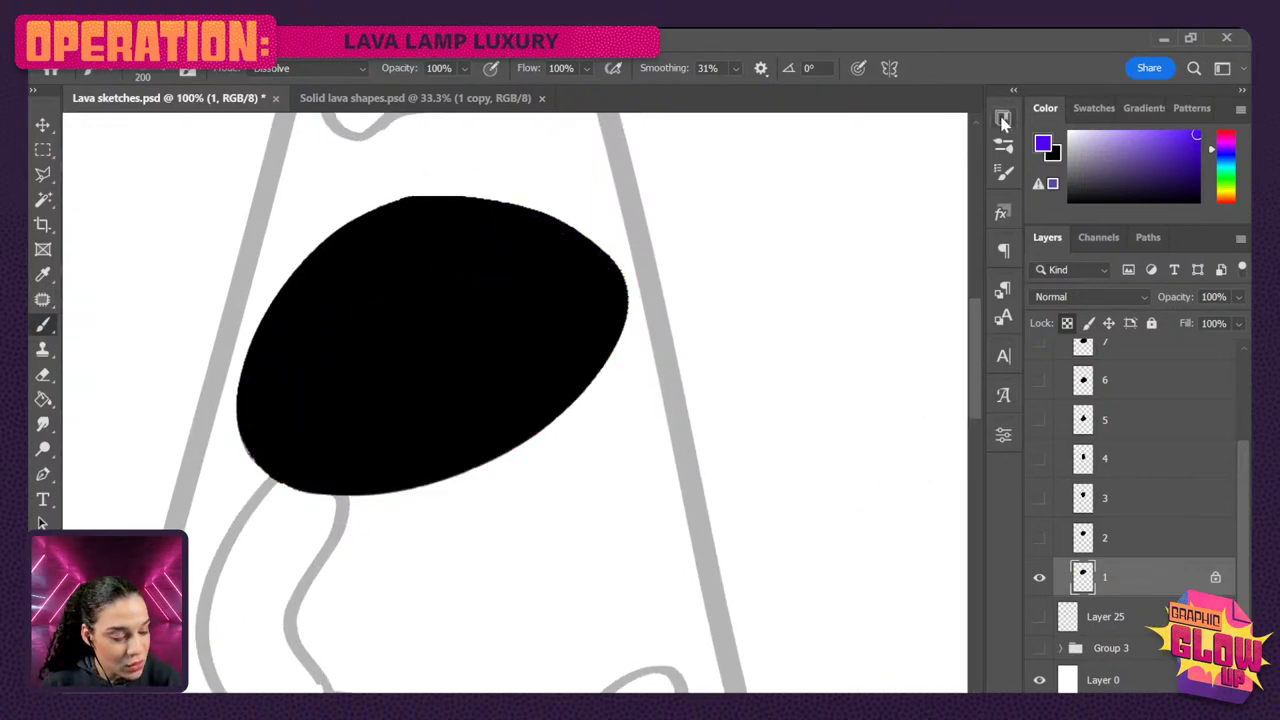
left_click(1003, 120)
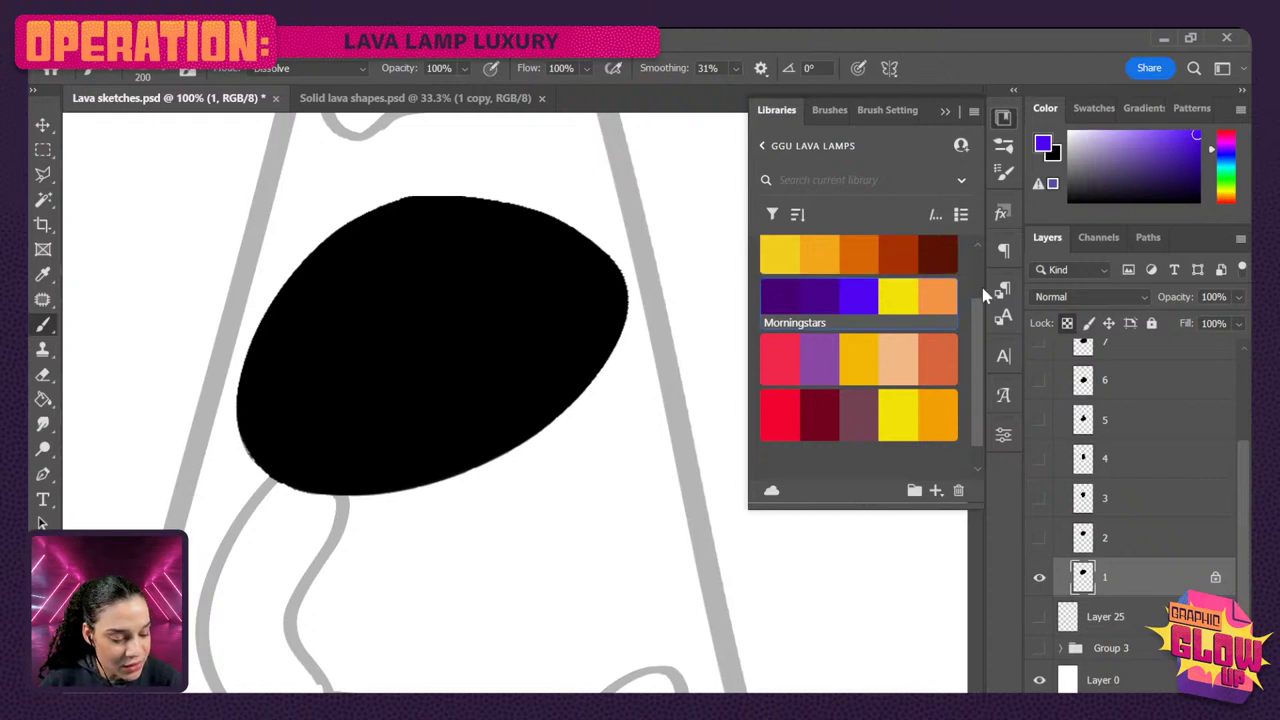
- Make the blob frames on layers 2 through 7 visible
scroll(984, 364, "up", 2)
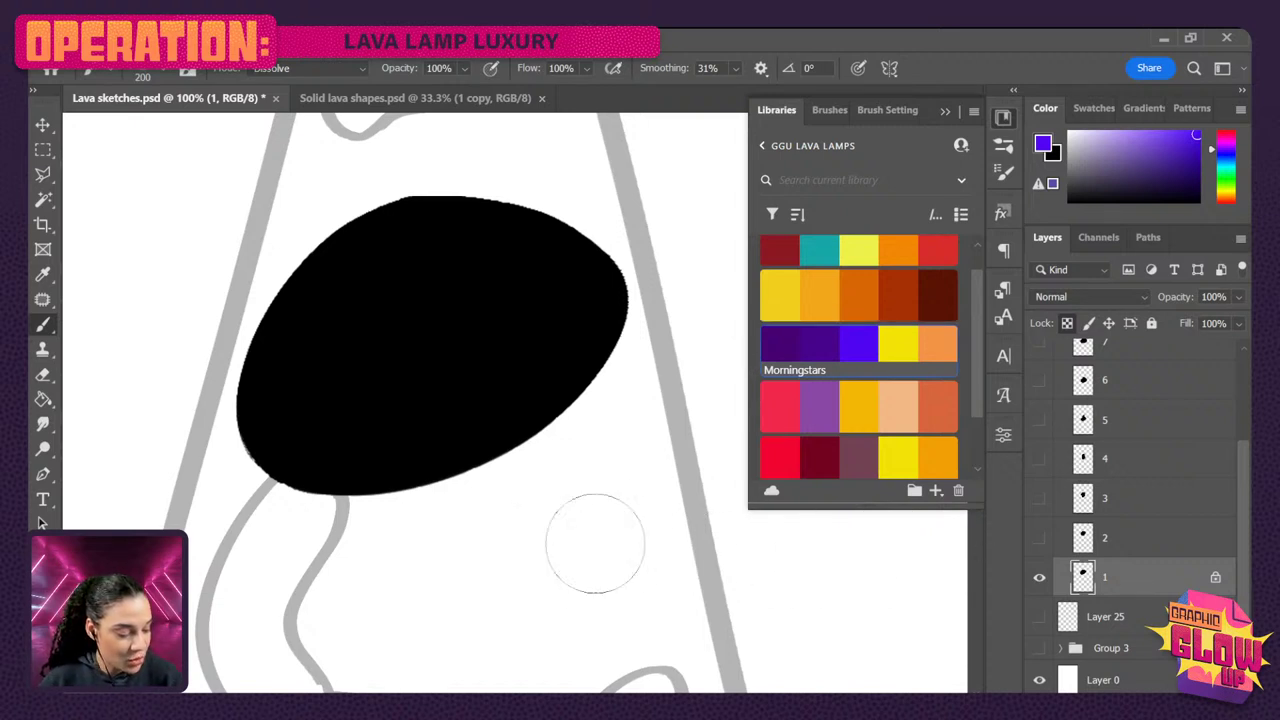
left_click(1039, 537)
left_click(1039, 498)
left_click(1039, 458)
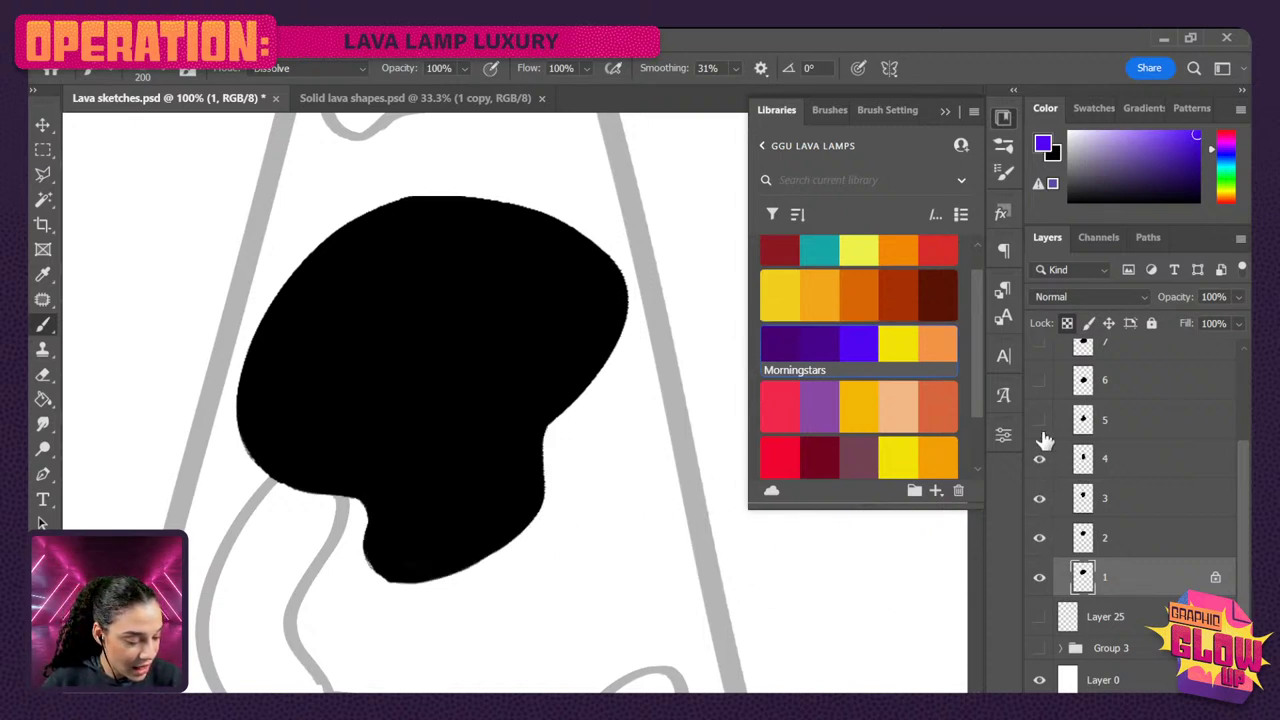
left_click(1039, 419)
left_click(1039, 380)
left_click(1040, 343)
scroll(1103, 447, "up", 2)
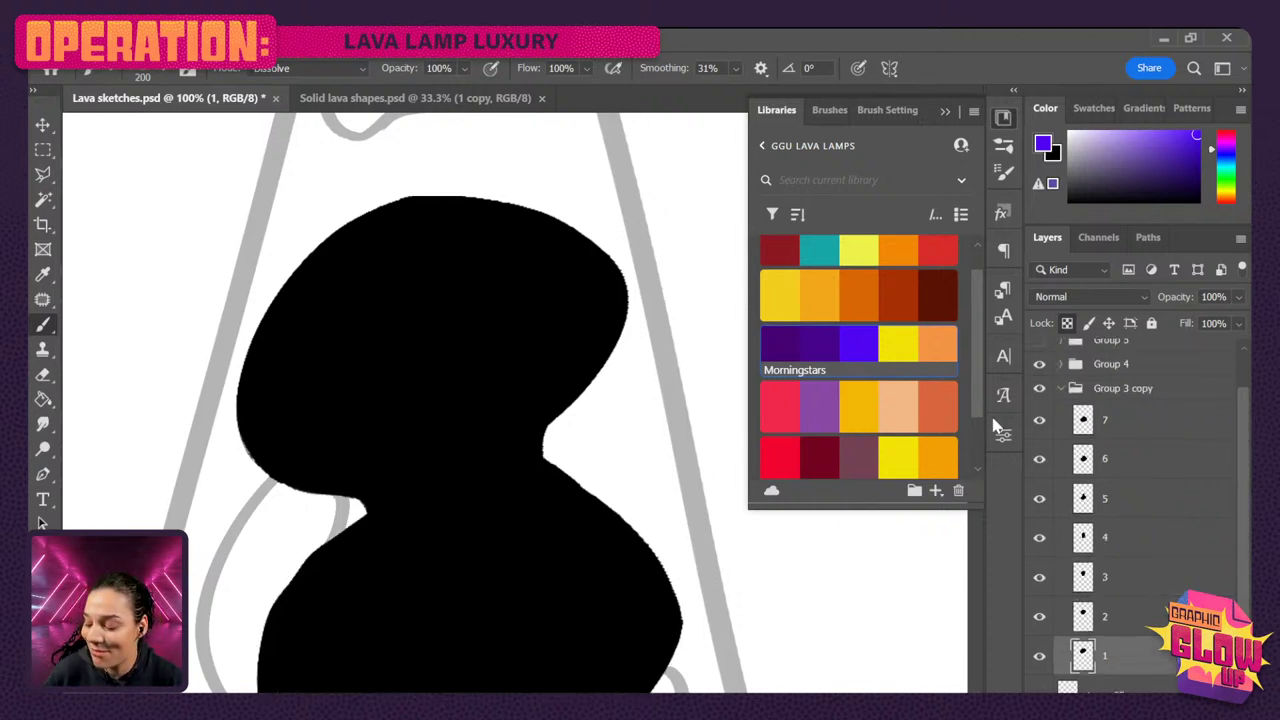
- Trial-fill the layer 1 and 2 blobs with lava lamp 4 orange using the Paint Bucket, then undo
key("g")
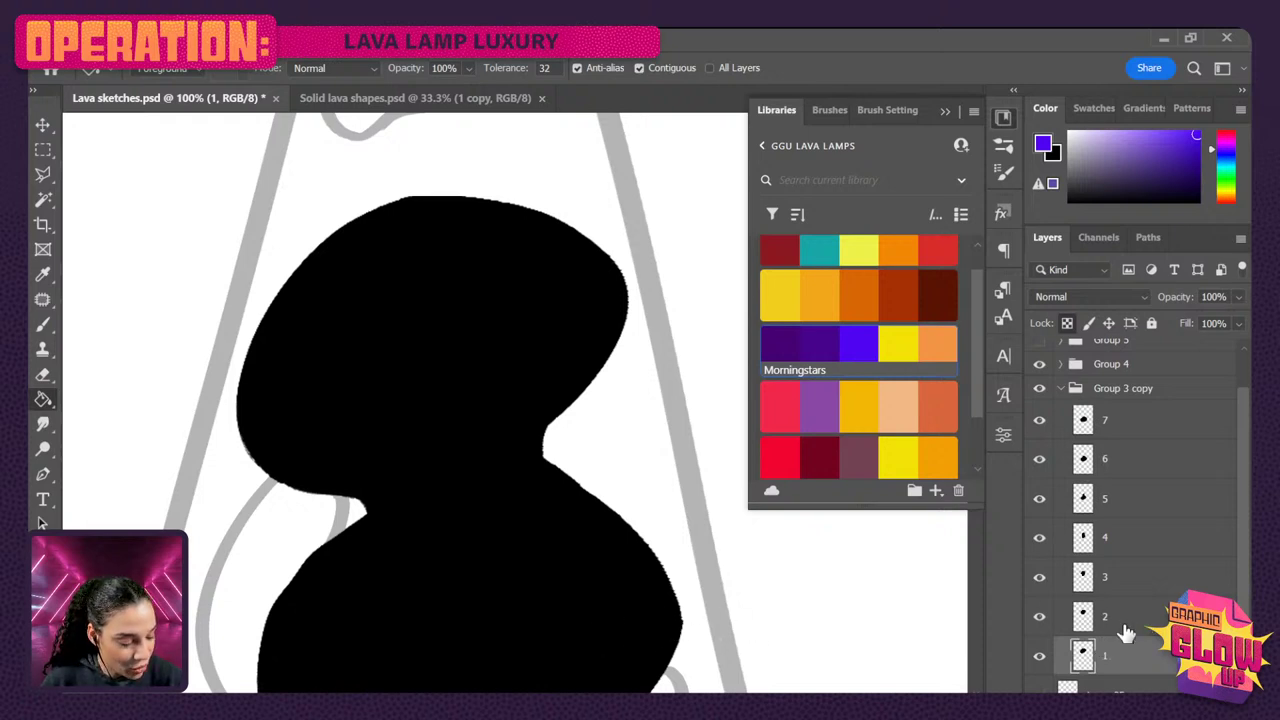
left_click(858, 293)
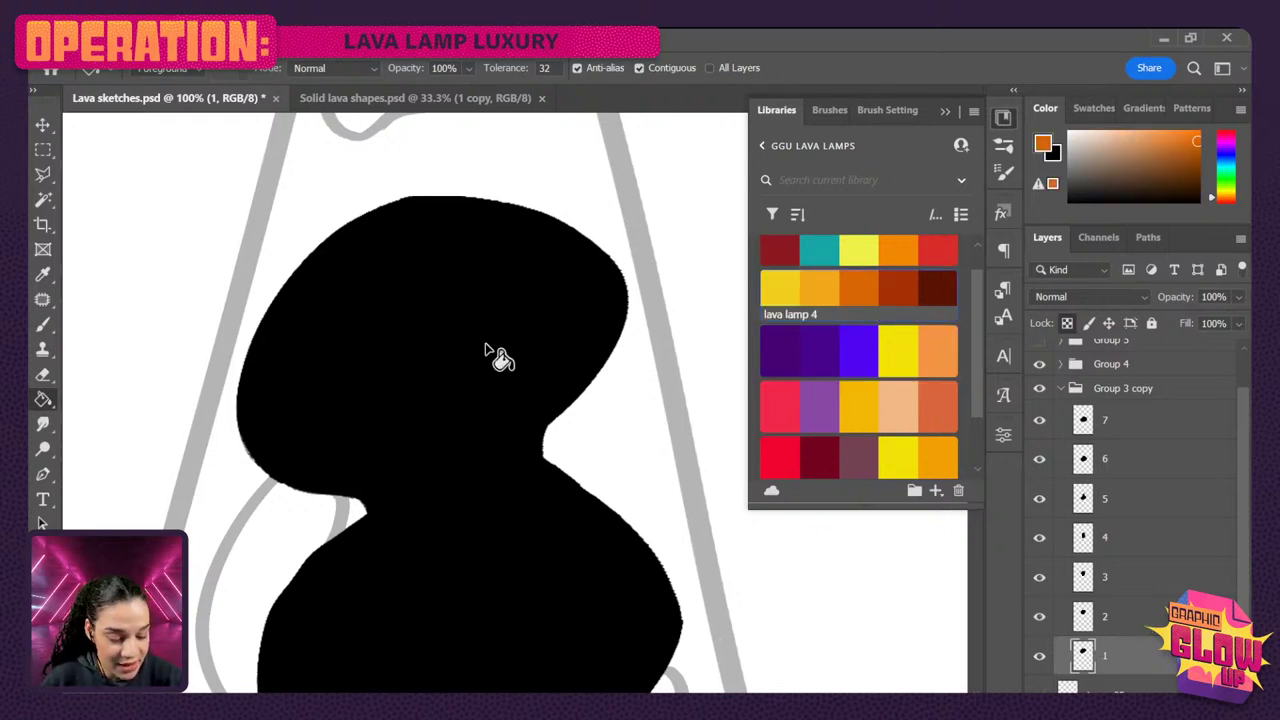
left_click(497, 392)
left_click(1150, 622)
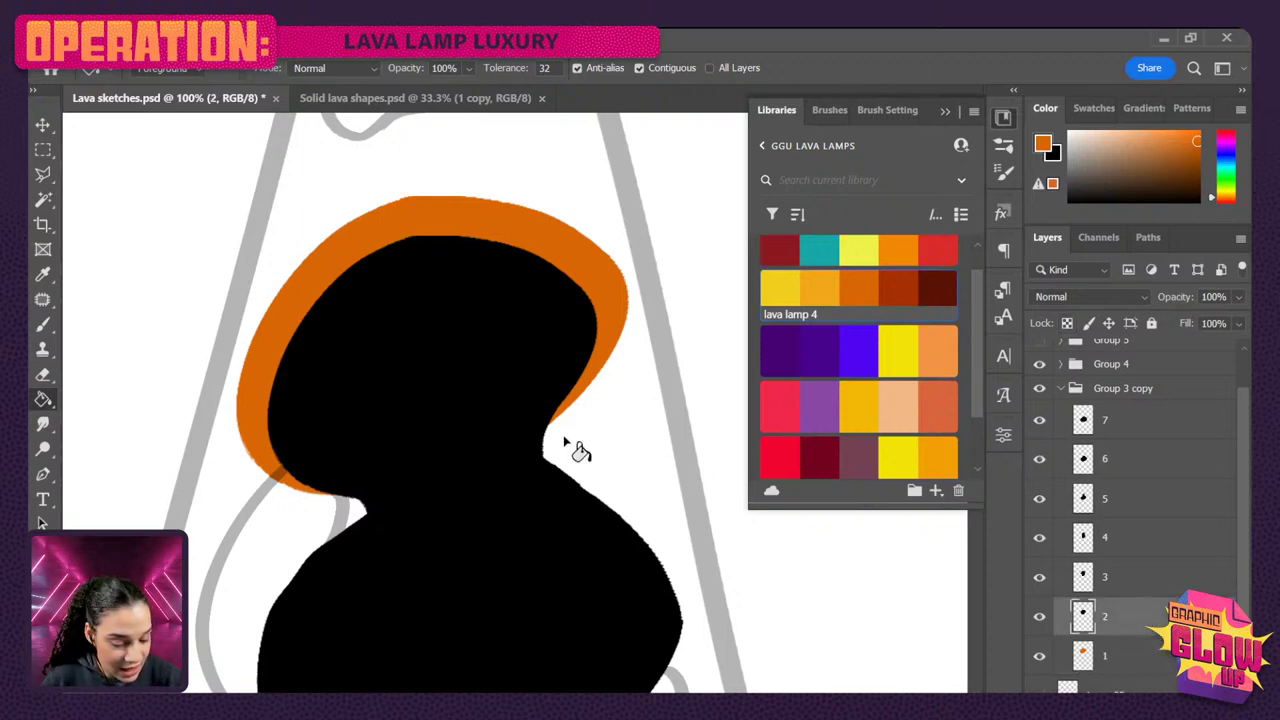
left_click(503, 434)
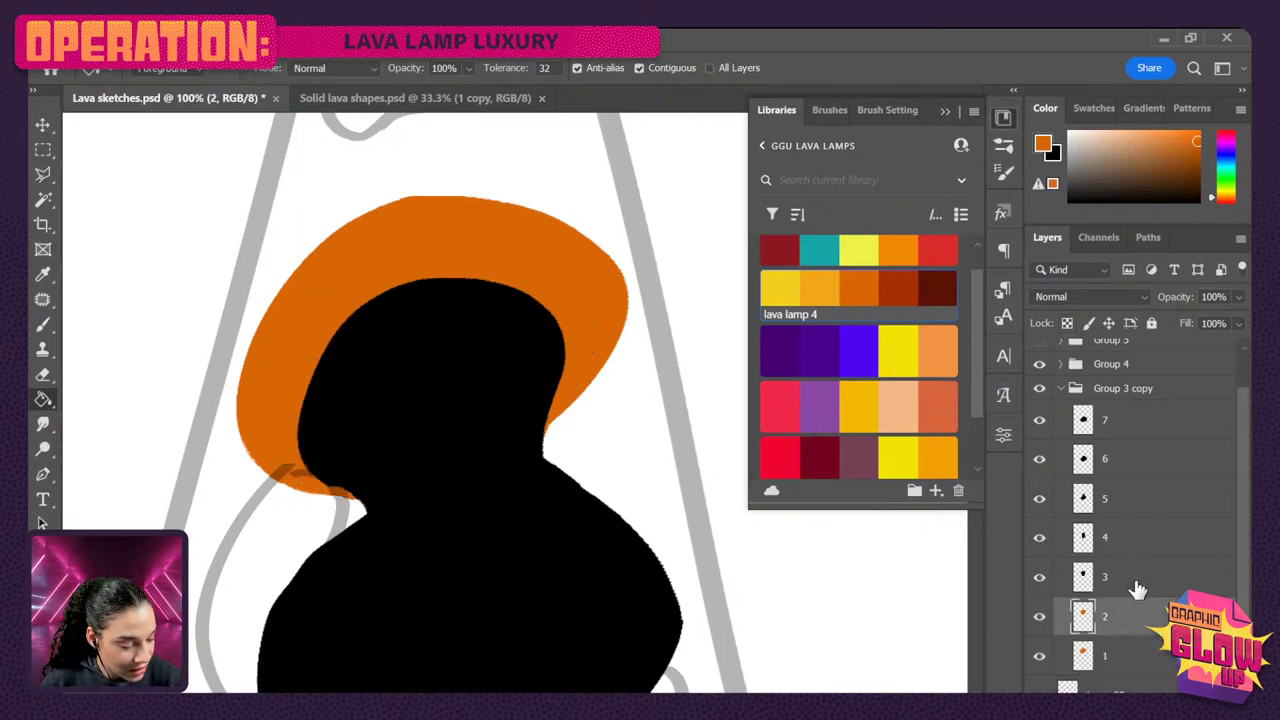
key("ctrl+z")
key("ctrl+z")
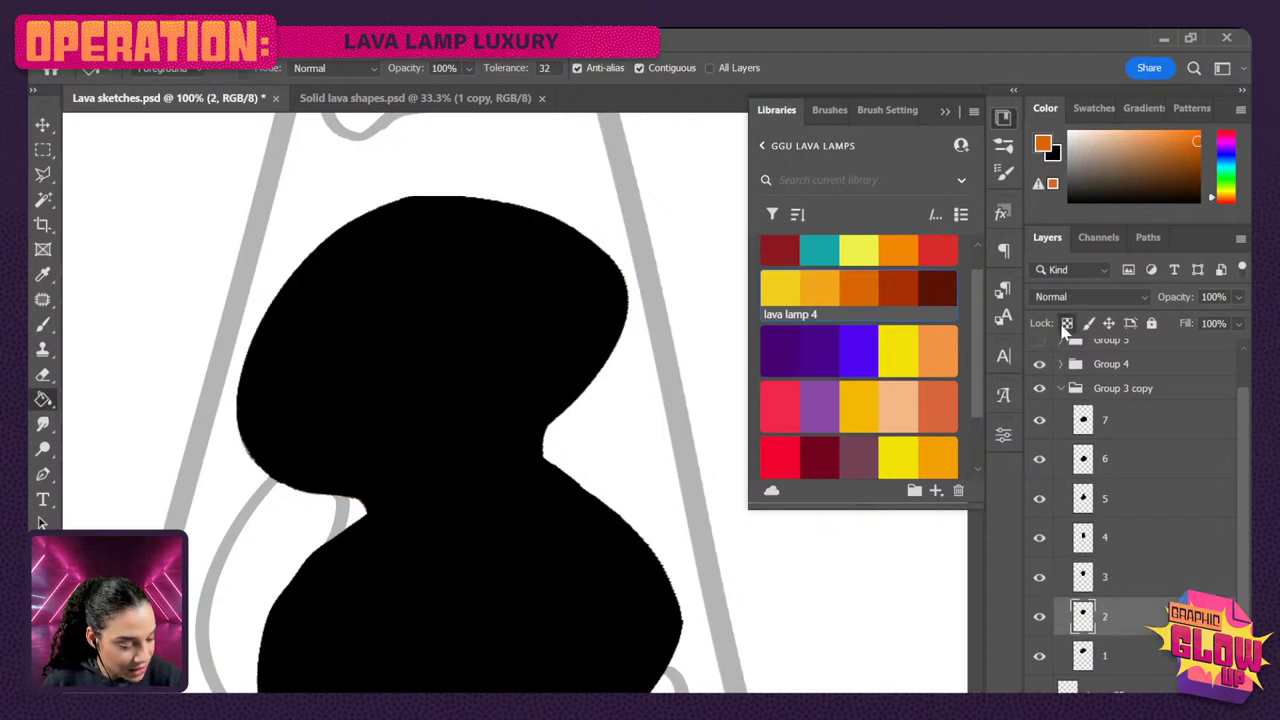
- Lock transparent pixels on layers 3, 4, 5 and 6
left_click(1172, 578)
left_click(1067, 324)
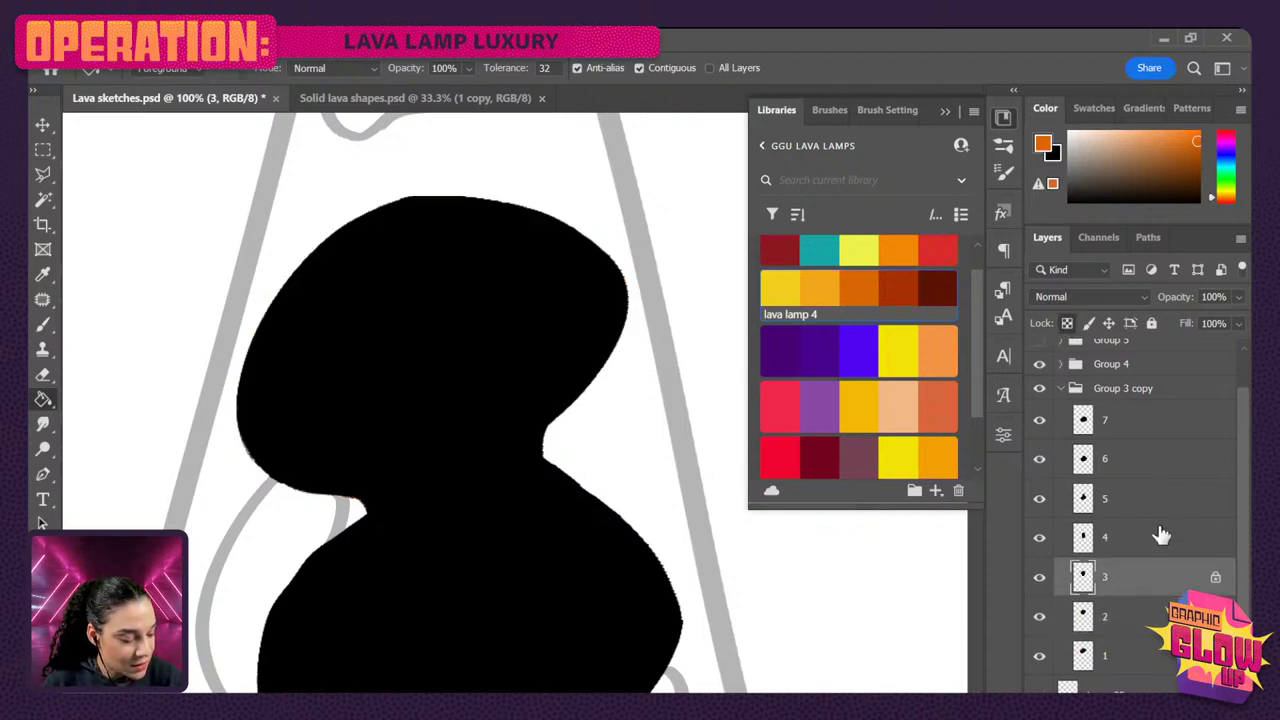
left_click(1165, 538)
left_click(1067, 324)
left_click(1148, 498)
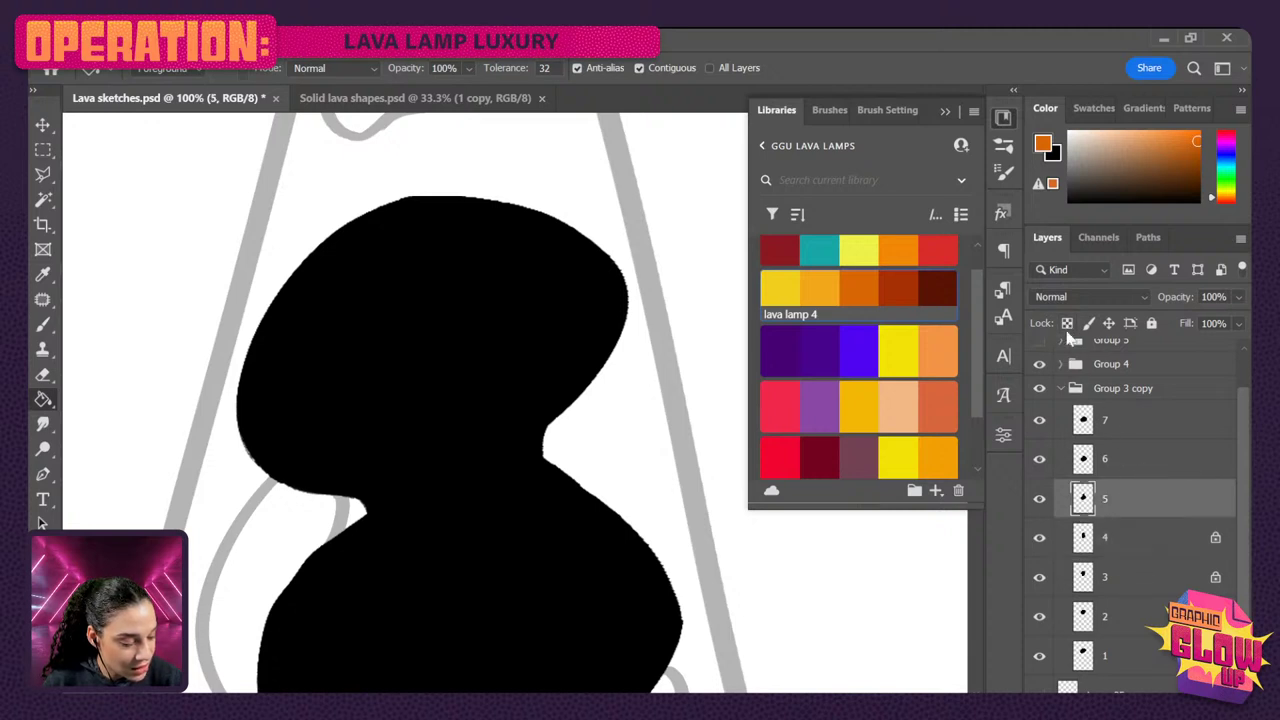
left_click(1067, 324)
left_click(1150, 458)
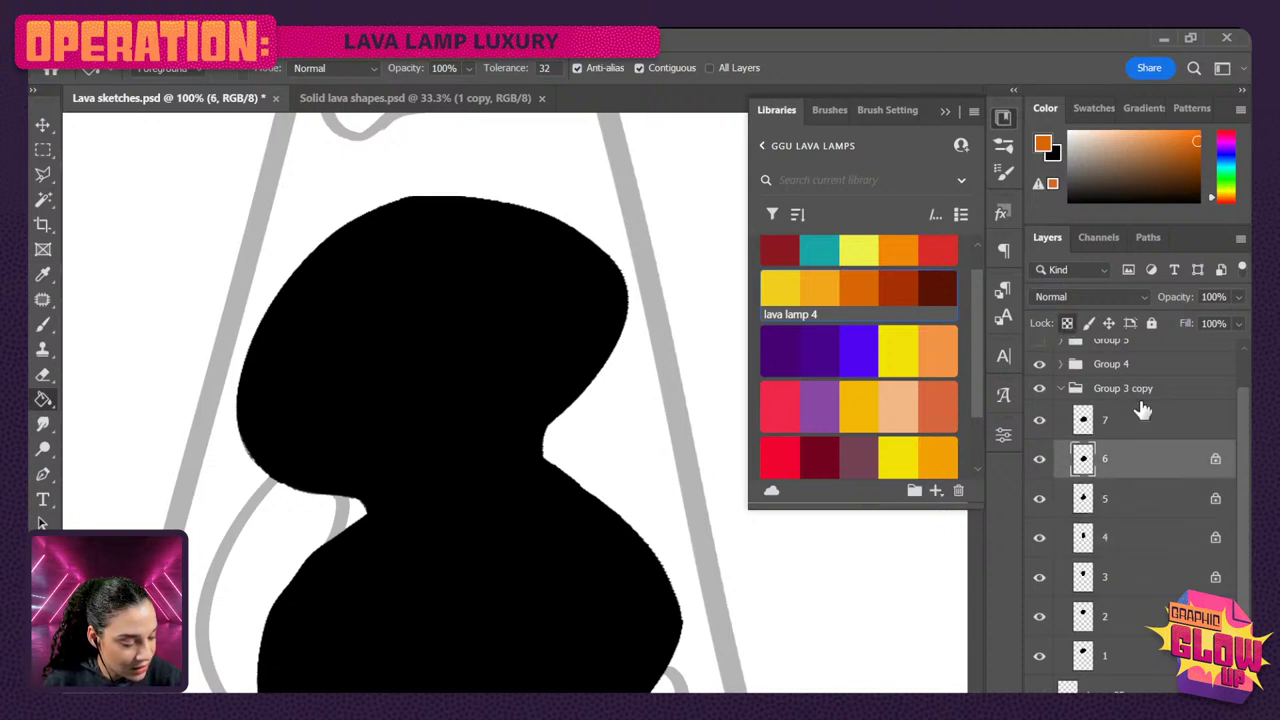
- Bucket-fill layer 7's locked blob with orange, undoing the fills that flooded the canvas
left_click(1143, 418)
left_click(500, 405)
key("ctrl+z")
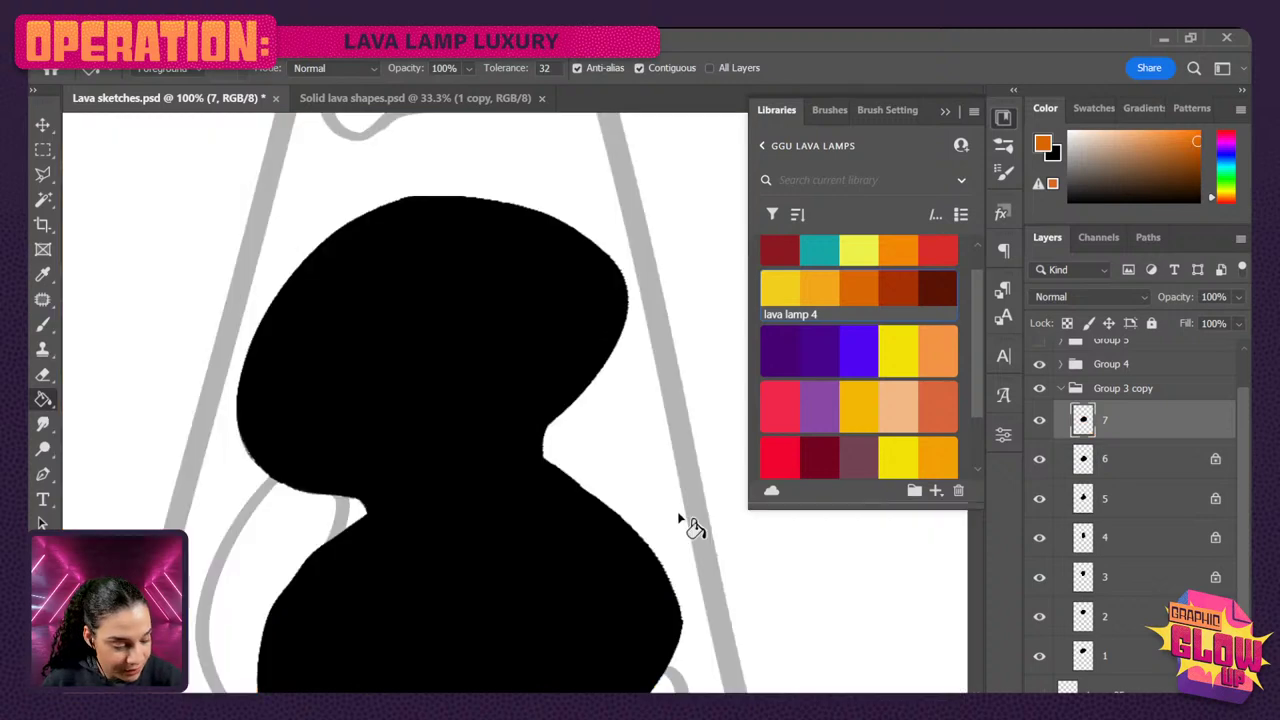
left_click(534, 547)
scroll(729, 600, "down", 3)
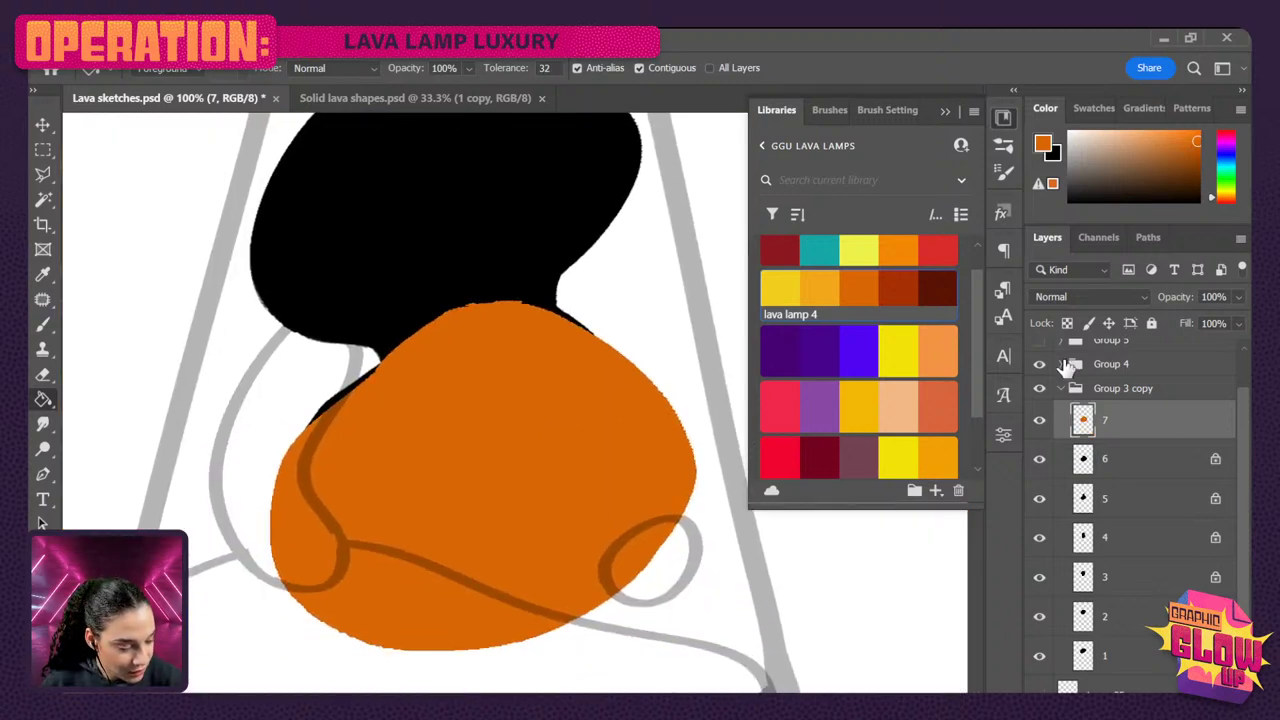
key("ctrl+z")
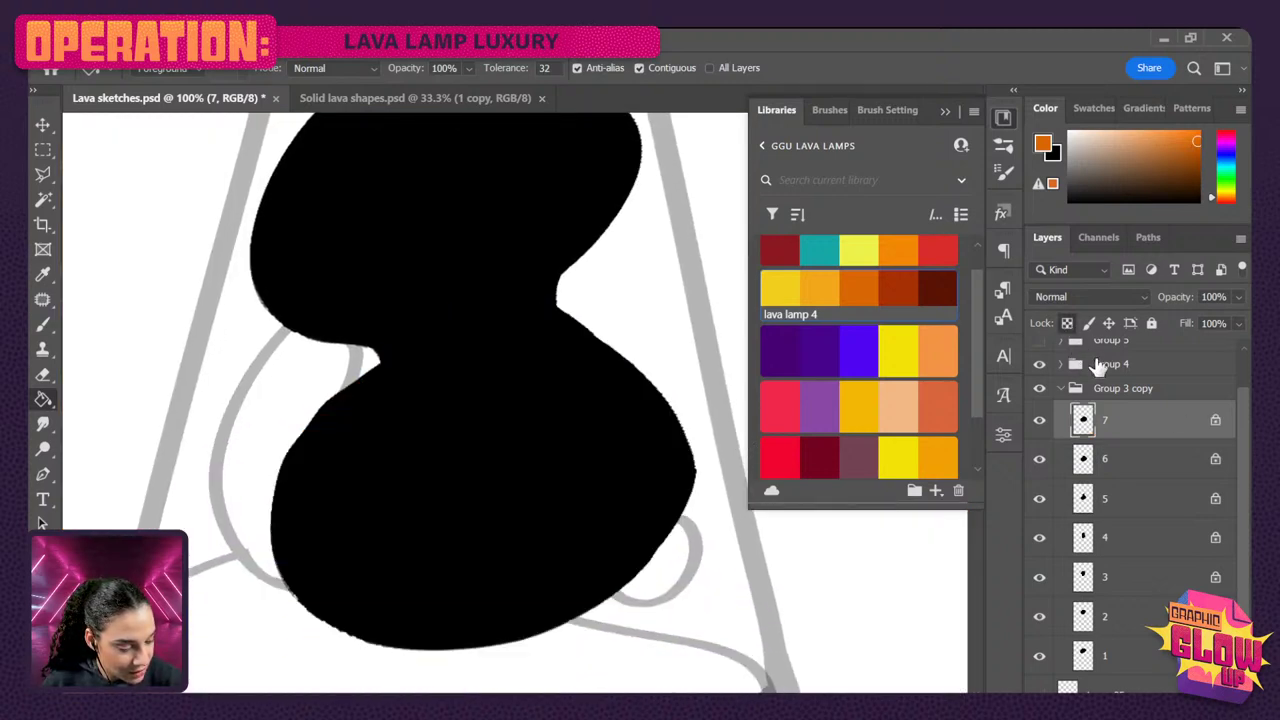
left_click(525, 495)
- Bucket-fill the blobs on layers 6, 5, 4, 3, 2 and 1 with orange
left_click(1146, 468)
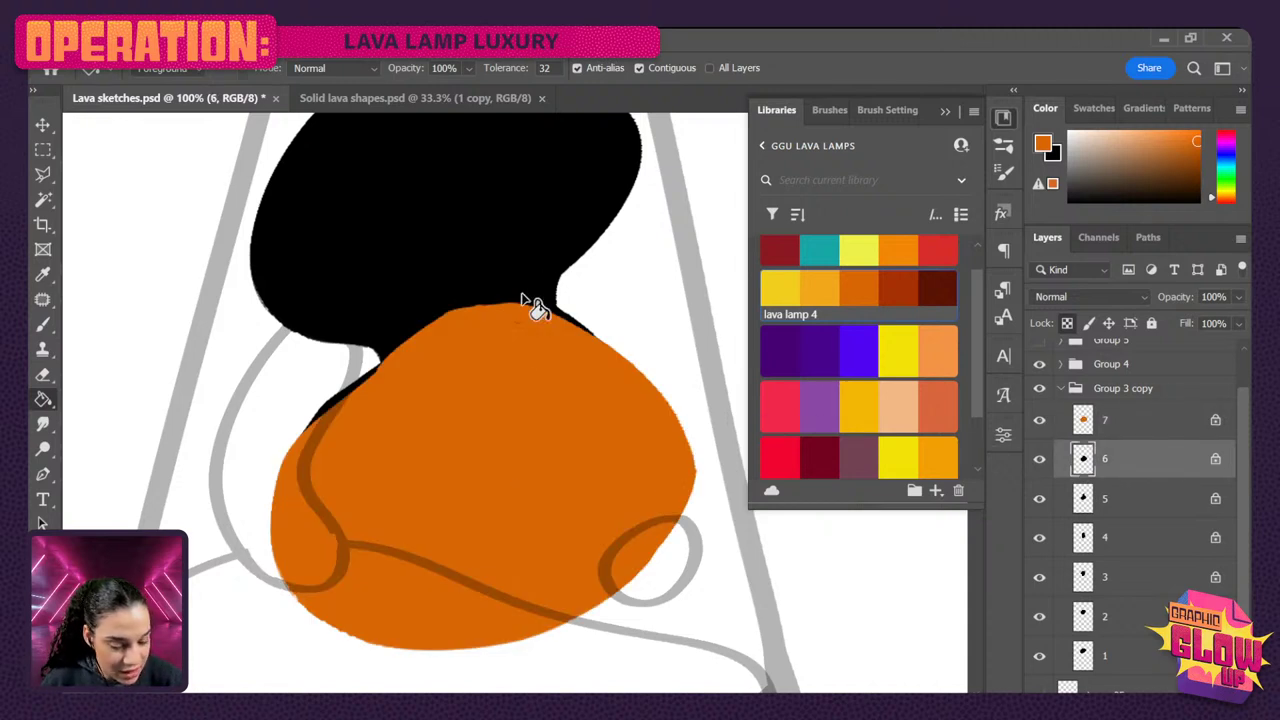
left_click(521, 298)
left_click(1128, 500)
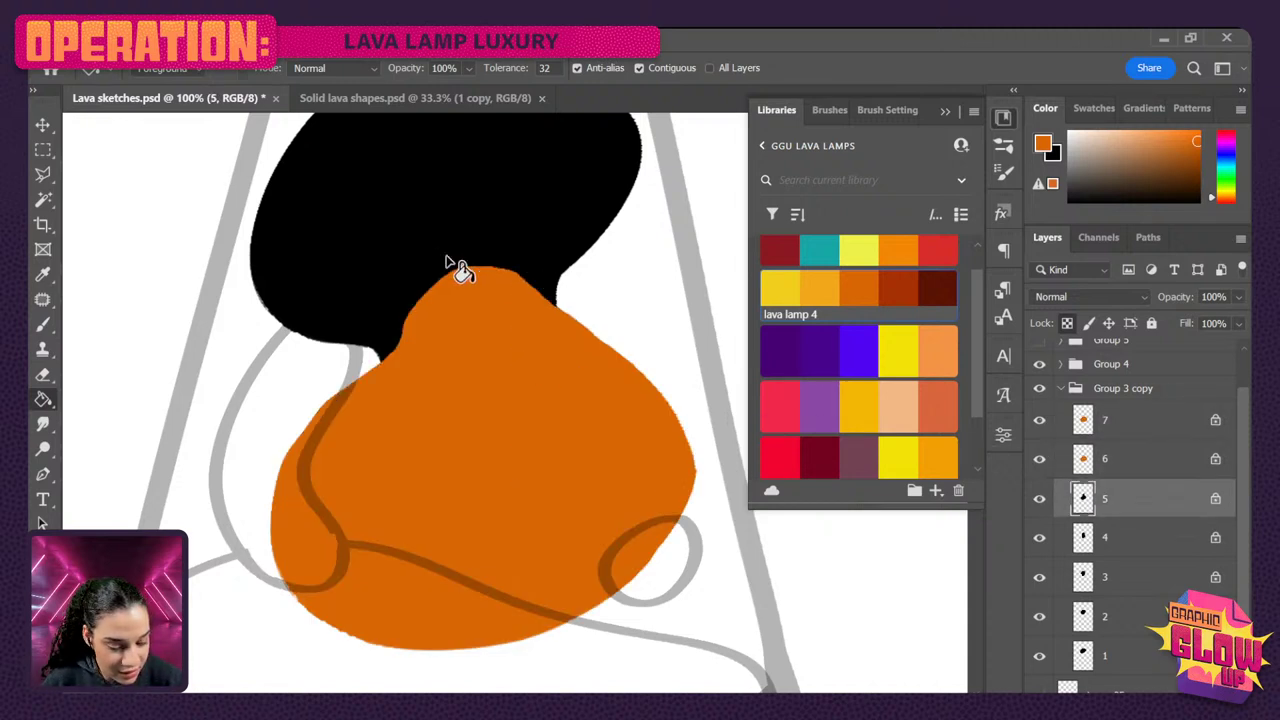
left_click(460, 270)
left_click(1138, 540)
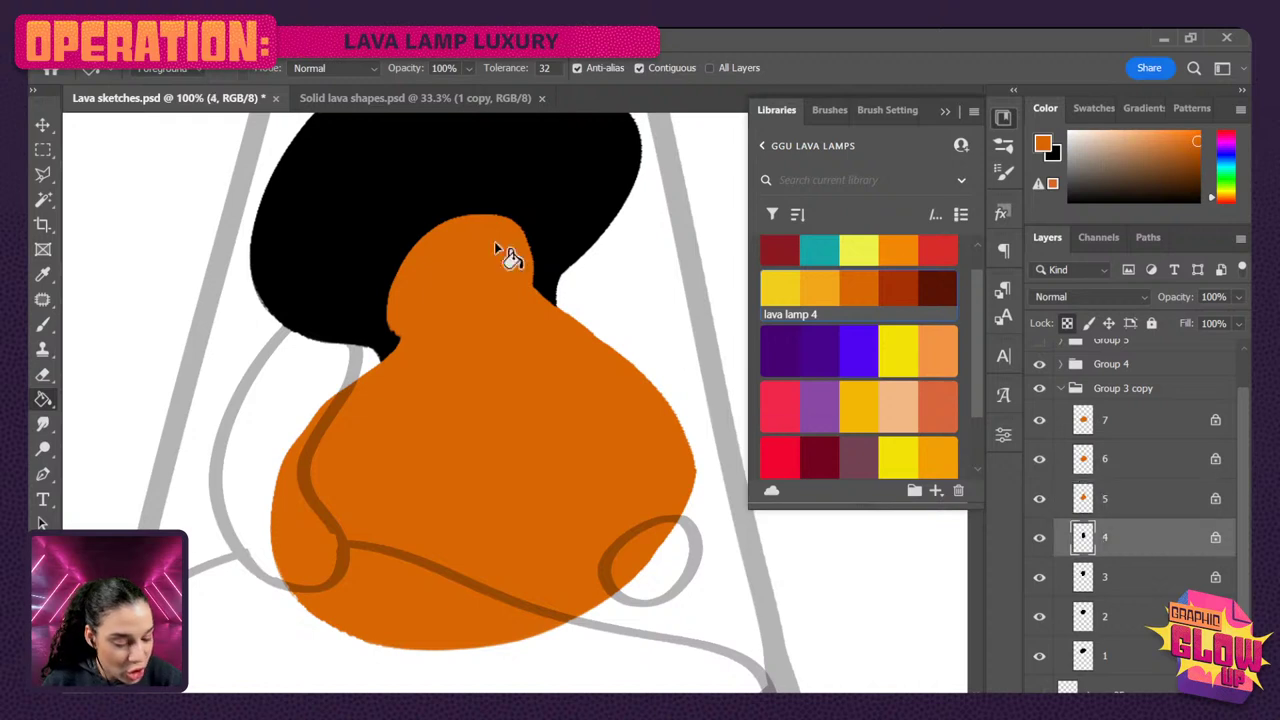
left_click(496, 215)
left_click(1130, 572)
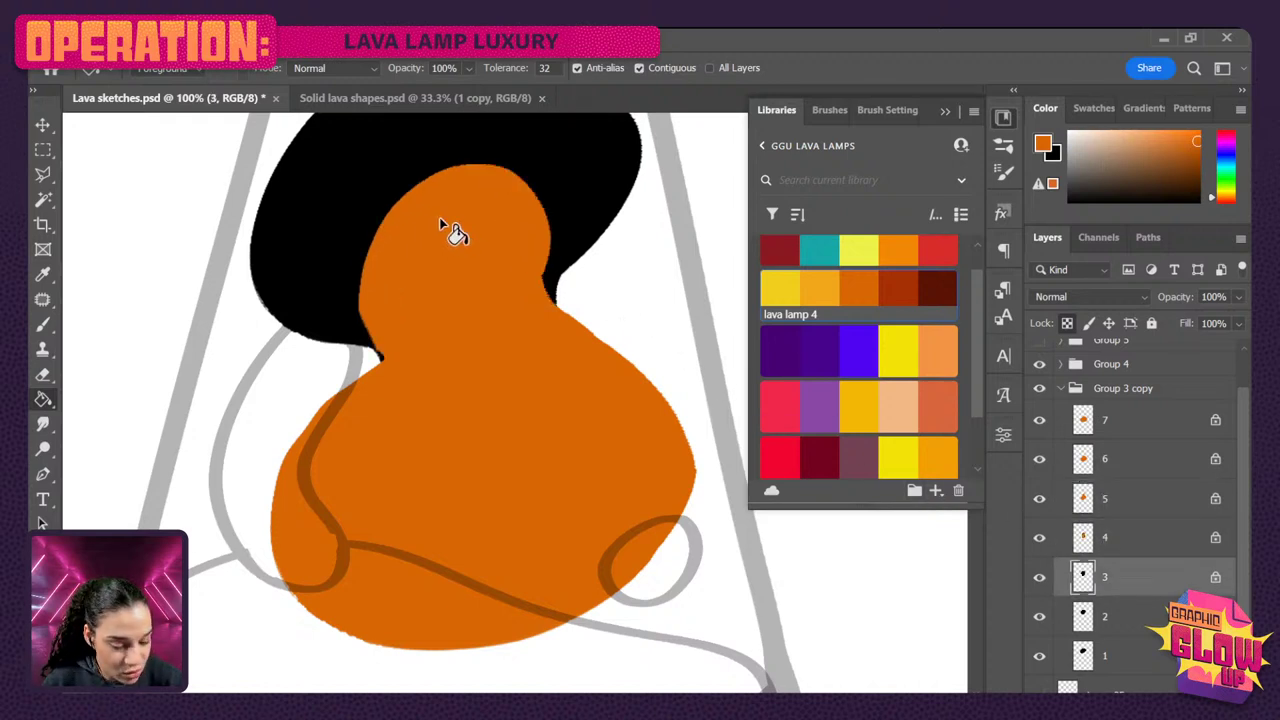
left_click(440, 220)
left_click(1155, 617)
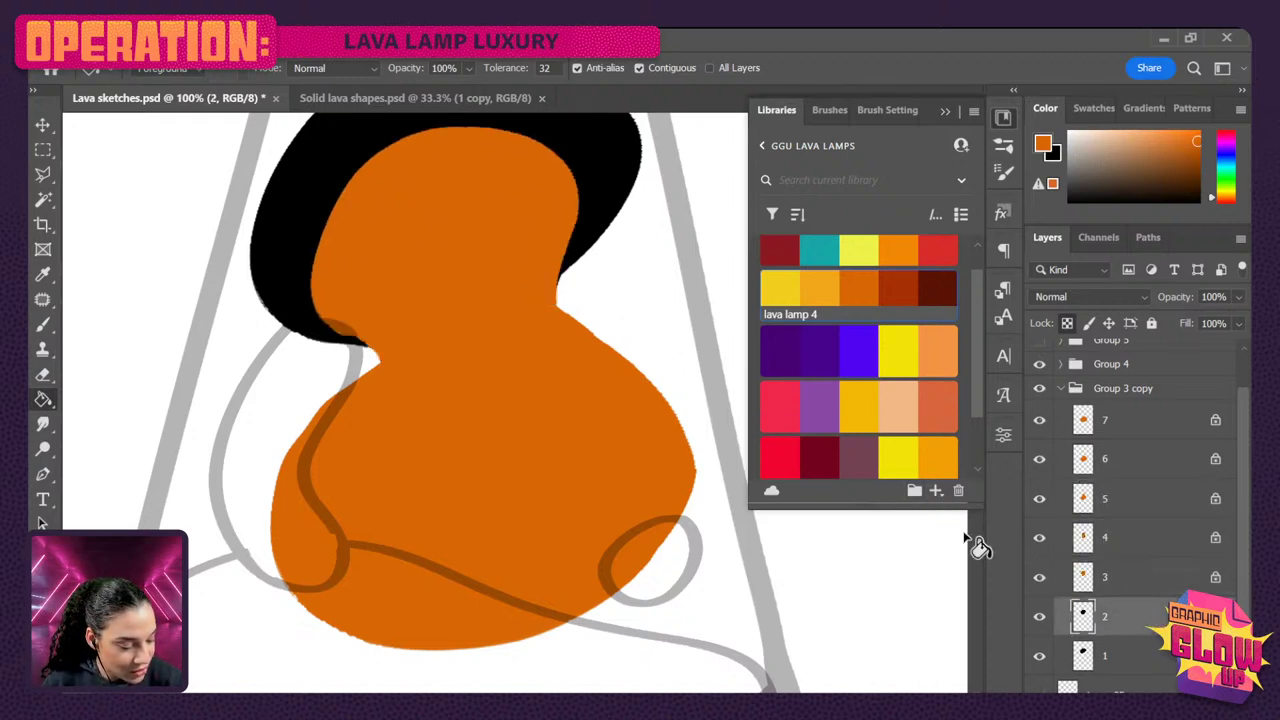
left_click(447, 208)
left_click(1160, 660)
left_click(424, 243)
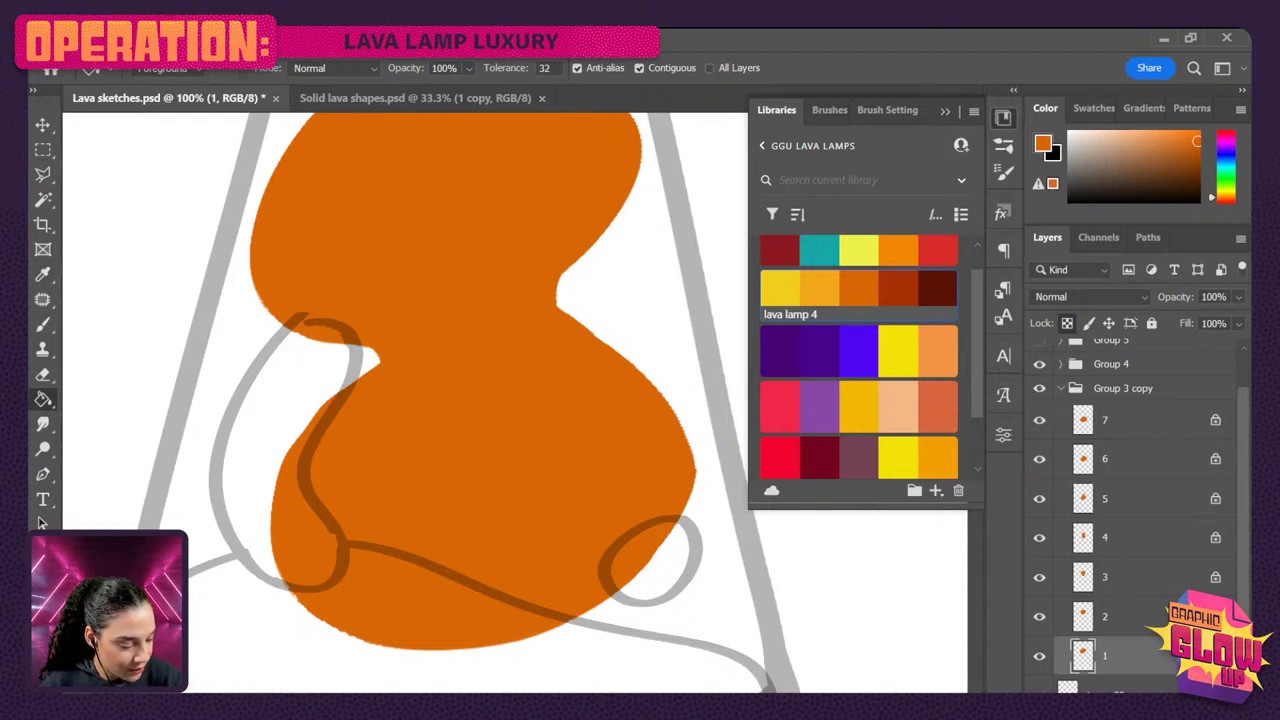
- Hide layers 2 through 7 so only the orange layer 1 blob stays visible
left_click(1039, 656)
left_click(1039, 656)
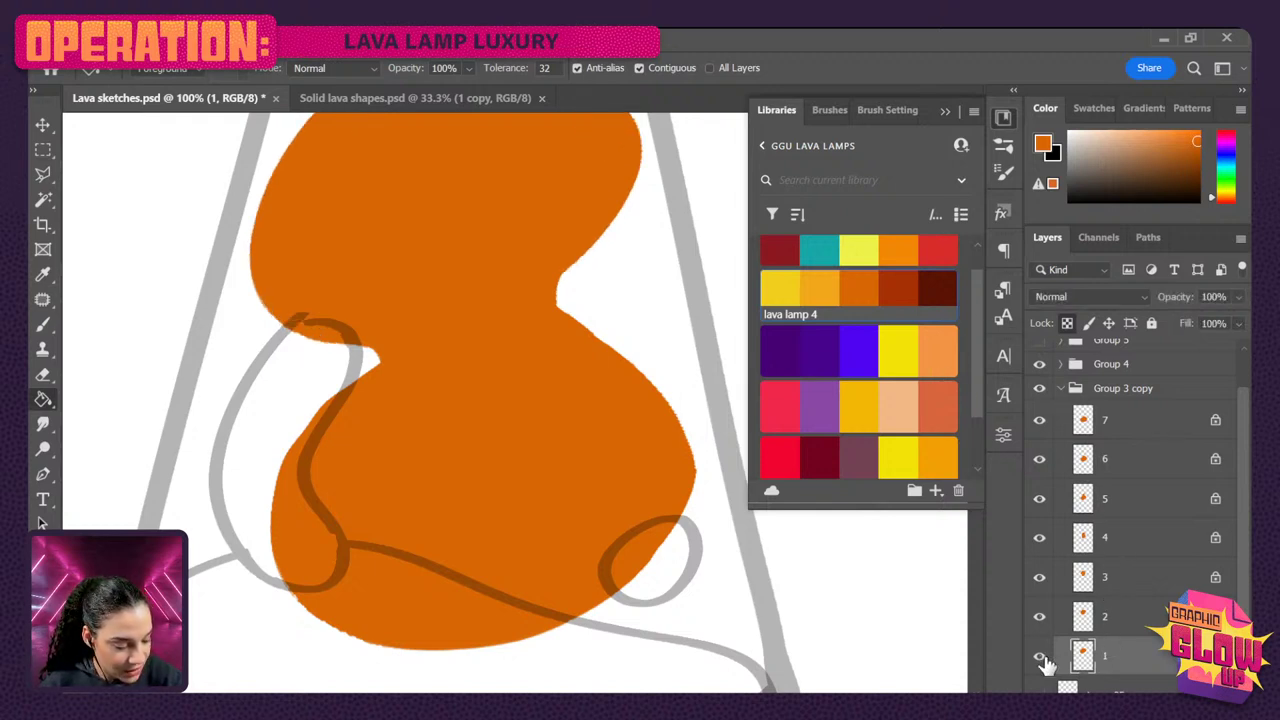
left_click(1039, 421)
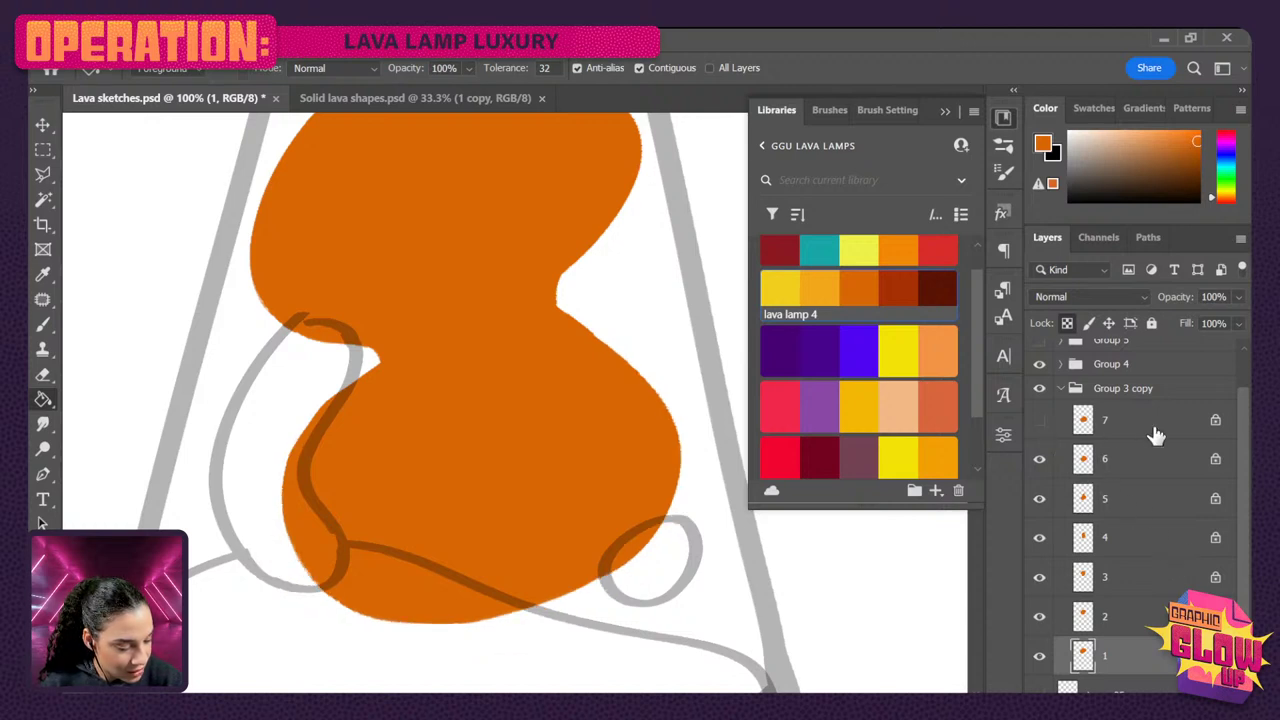
left_click(1039, 421)
left_click(1039, 421)
left_click(1039, 459)
left_click(1039, 498)
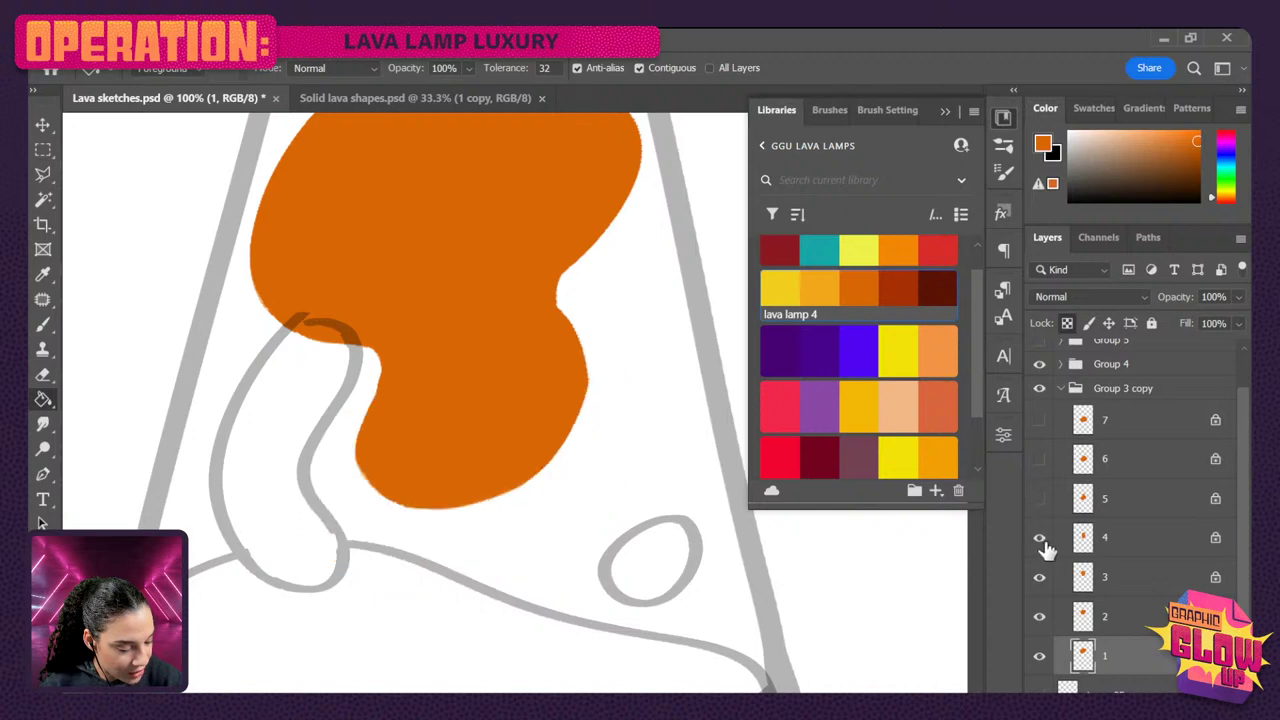
left_click(1039, 538)
left_click(1039, 577)
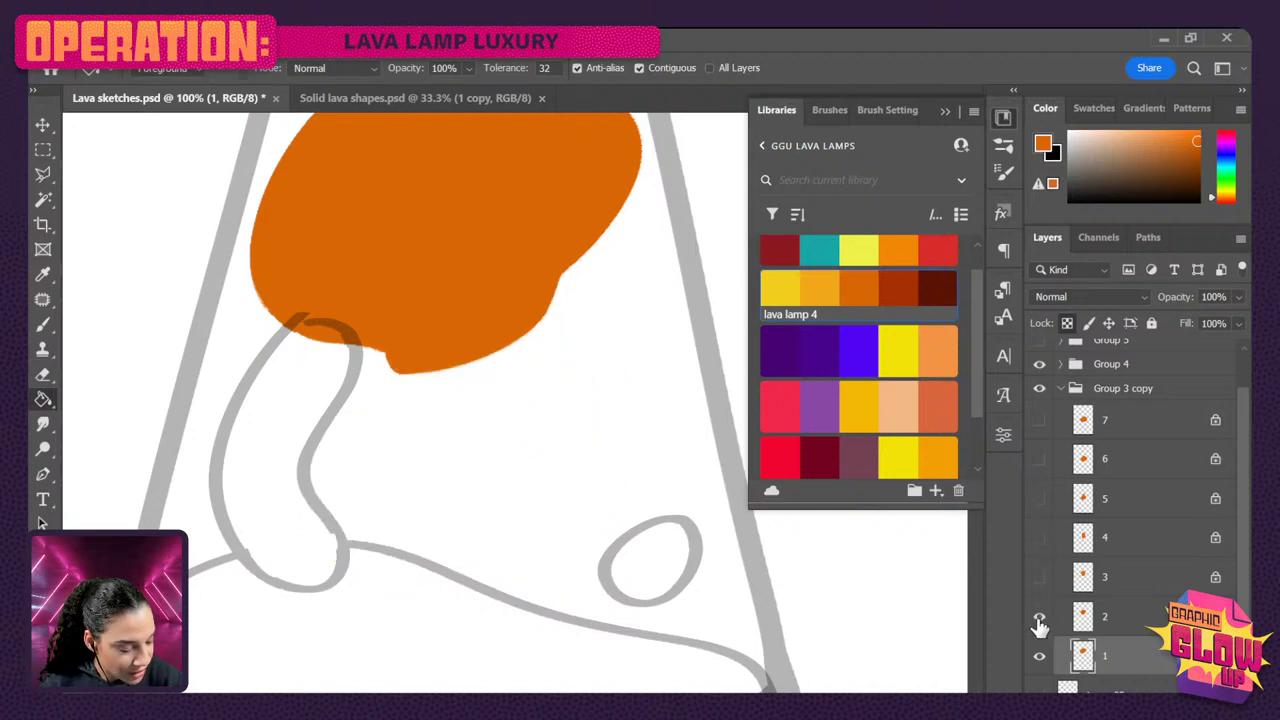
left_click(1039, 617)
scroll(600, 380, "up", 2)
- Paint lighter lava lamp 4 orange grain over the blob's right side and lower left with a 400 brush
key("b")
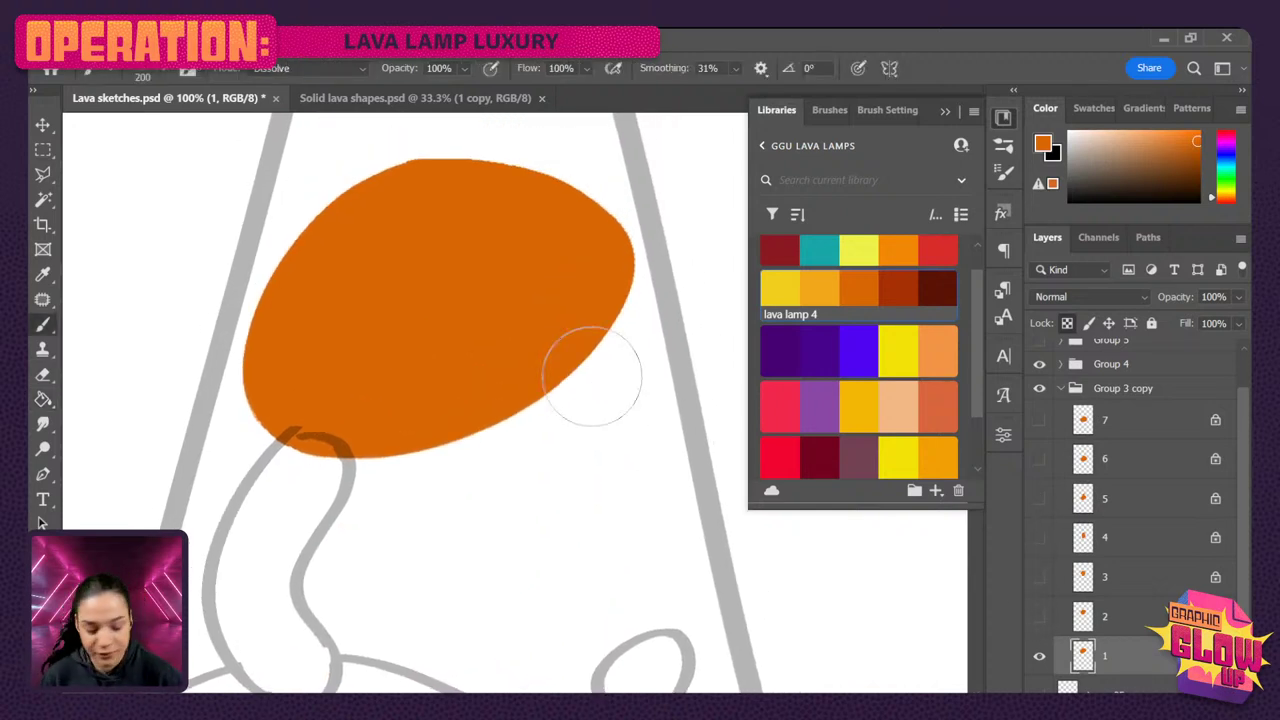
left_click(827, 300)
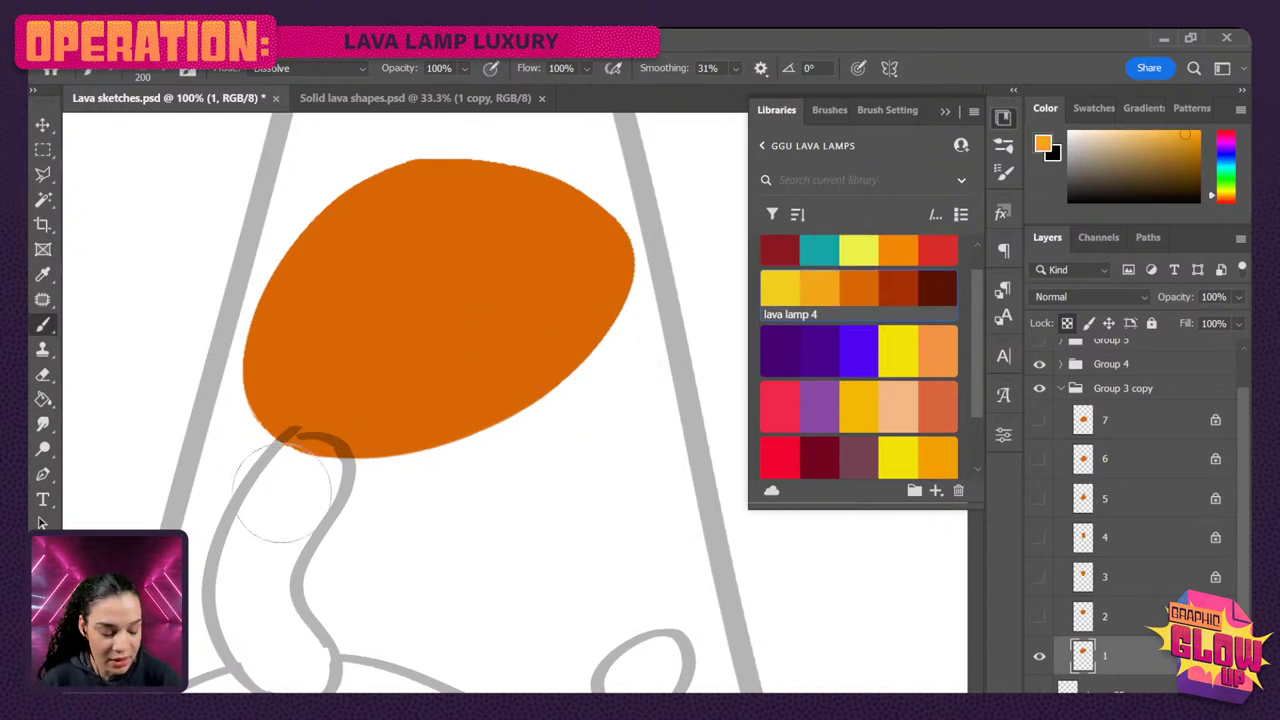
key("bracketright")
key("bracketright")
key("bracketright")
key("ctrl+minus")
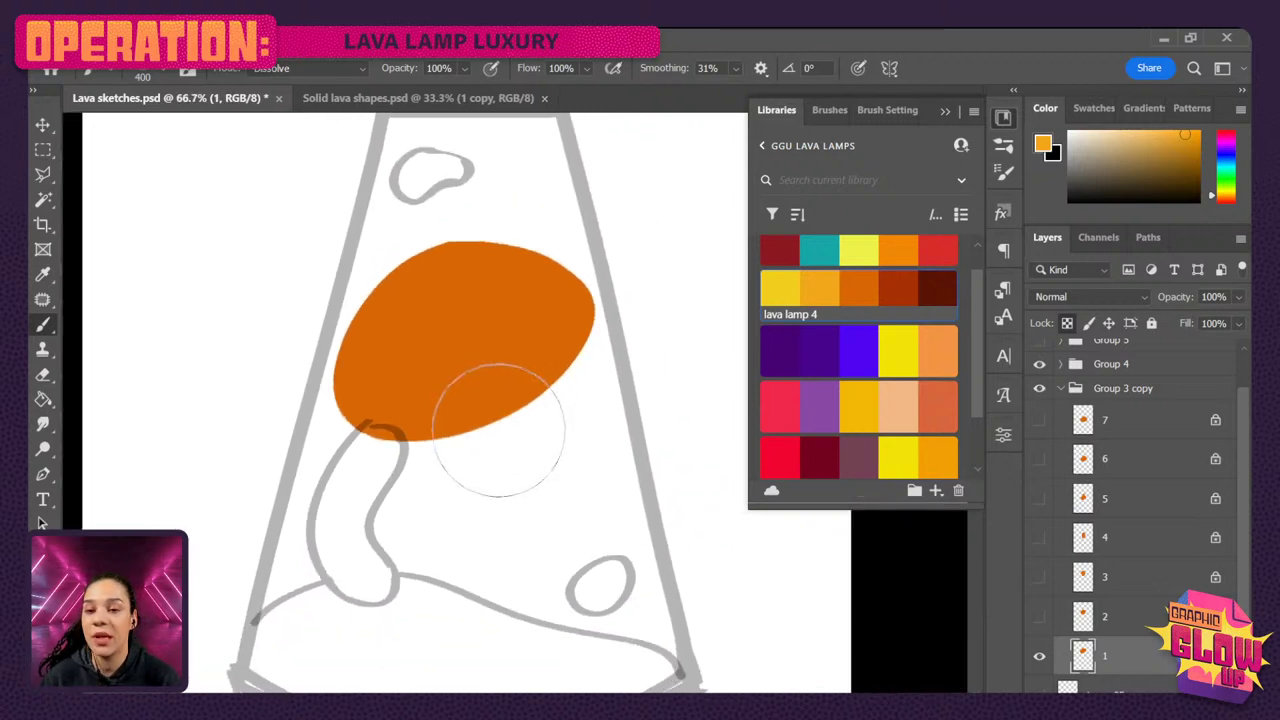
key("ctrl+minus")
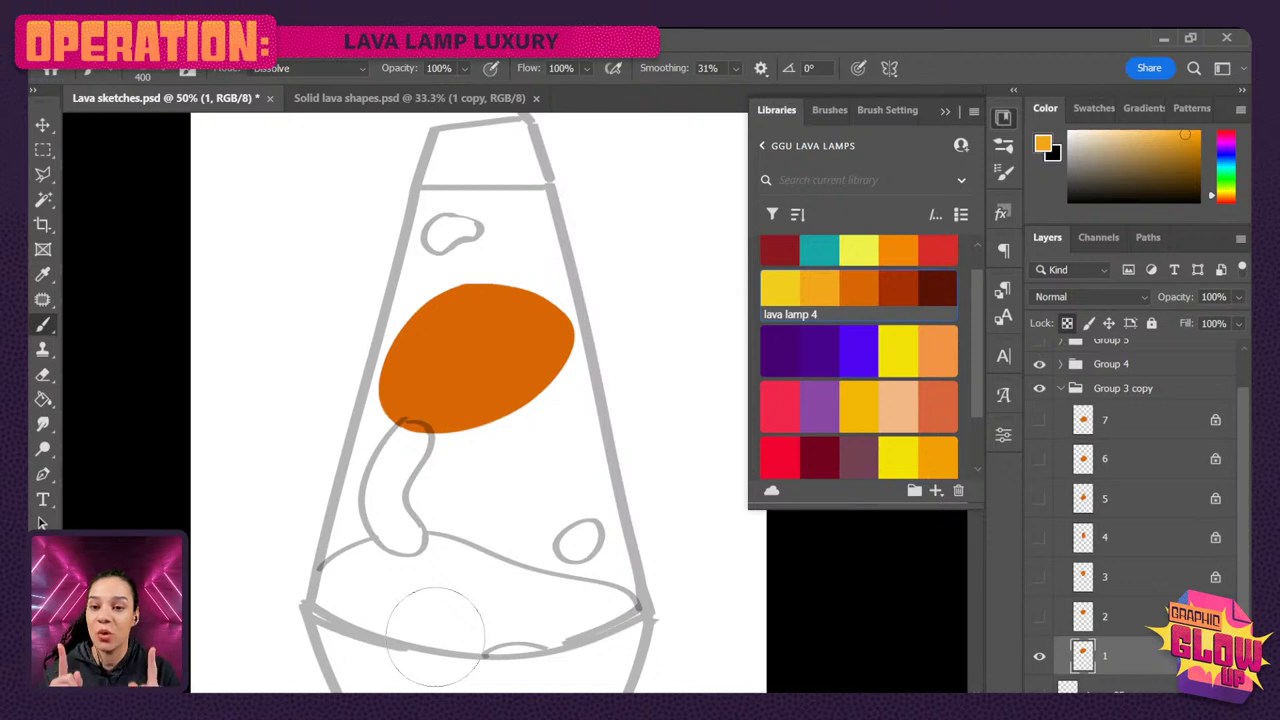
mouse_move(537, 391)
left_mouse_down()
mouse_move(509, 349)
mouse_move(565, 410)
left_mouse_up()
mouse_move(405, 455)
left_mouse_down()
mouse_move(564, 369)
mouse_move(478, 440)
mouse_move(364, 437)
mouse_move(583, 367)
mouse_move(452, 457)
mouse_move(426, 457)
mouse_move(567, 397)
left_mouse_up()
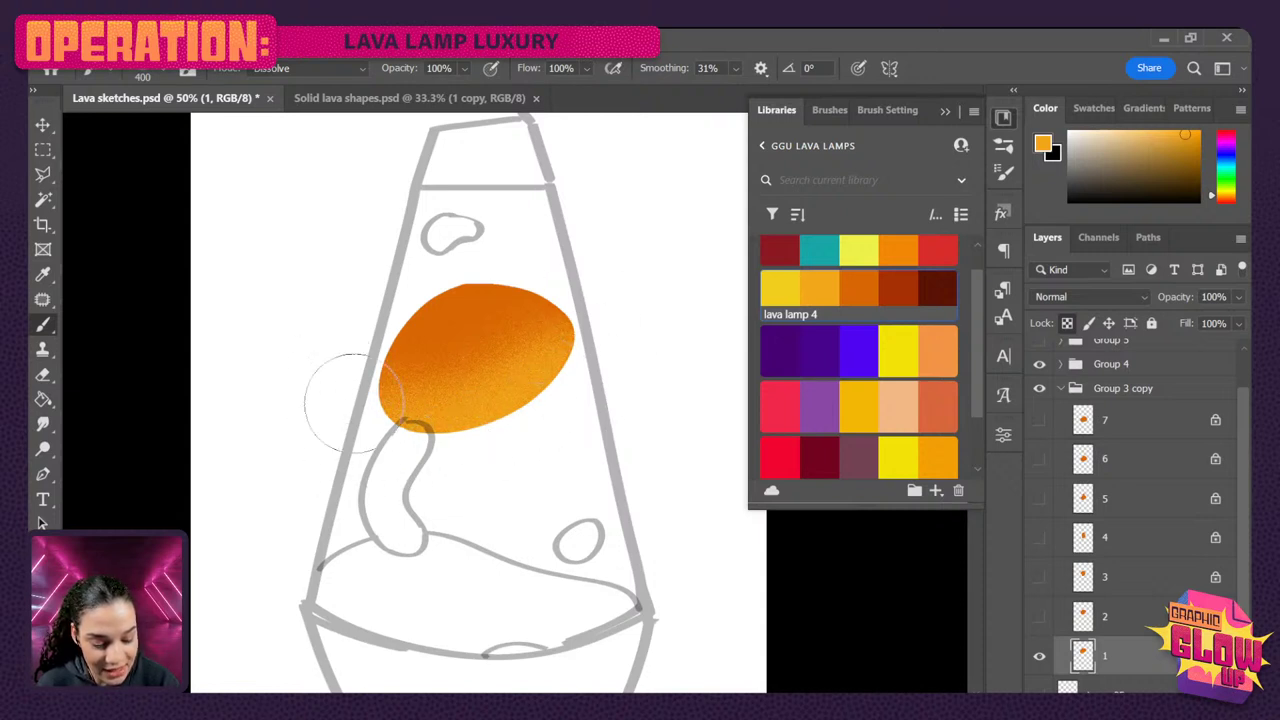
- Shade the blob's top in dark red-orange grain
key("bracketleft")
key("bracketleft")
key("bracketleft")
key("bracketleft")
key("bracketleft")
key("bracketleft")
key("bracketleft")
key("bracketleft")
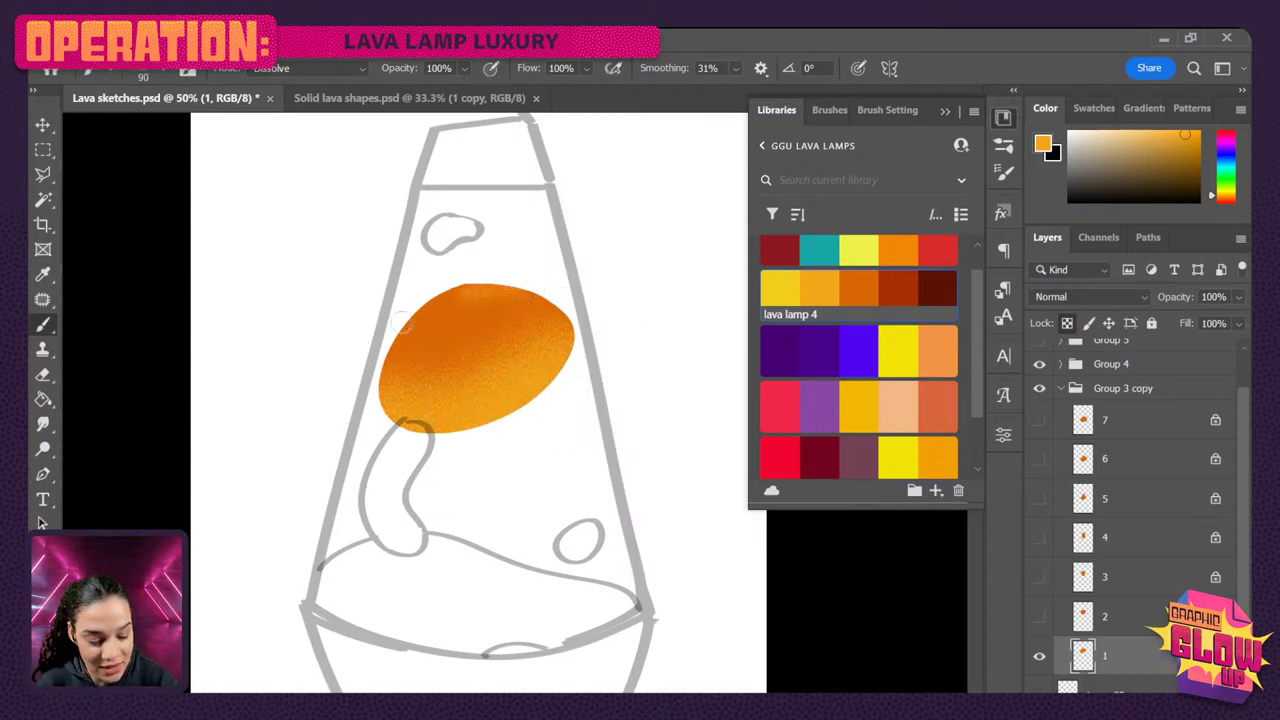
mouse_move(556, 318)
left_mouse_down()
mouse_move(528, 323)
mouse_move(474, 277)
left_mouse_up()
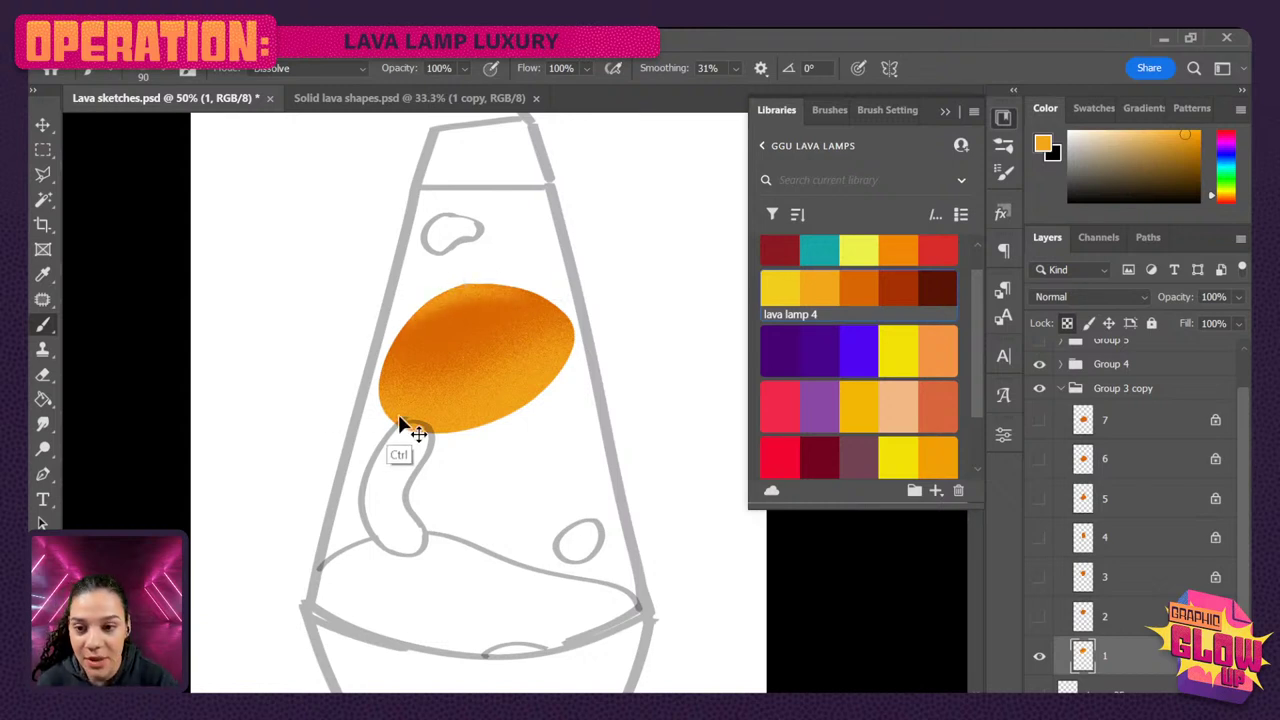
key("ctrl+shift+z")
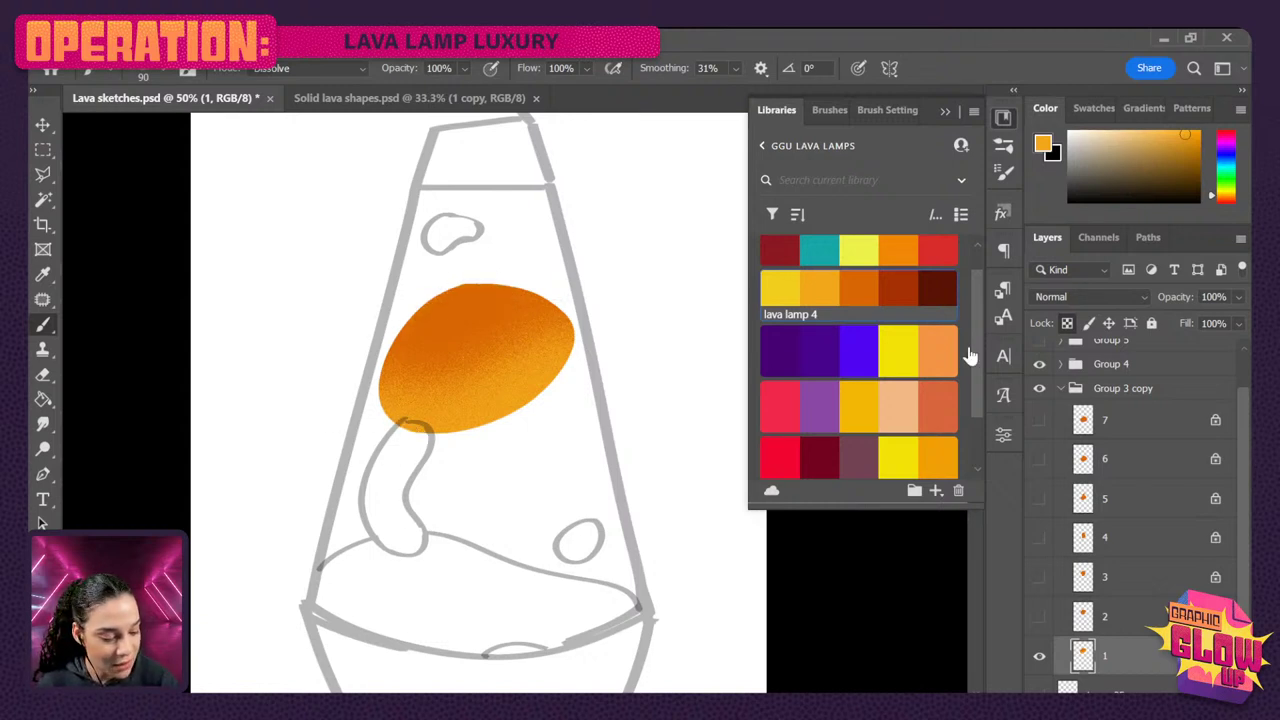
left_click(898, 289)
key("bracketright")
key("bracketright")
key("bracketright")
key("bracketright")
key("bracketright")
key("bracketright")
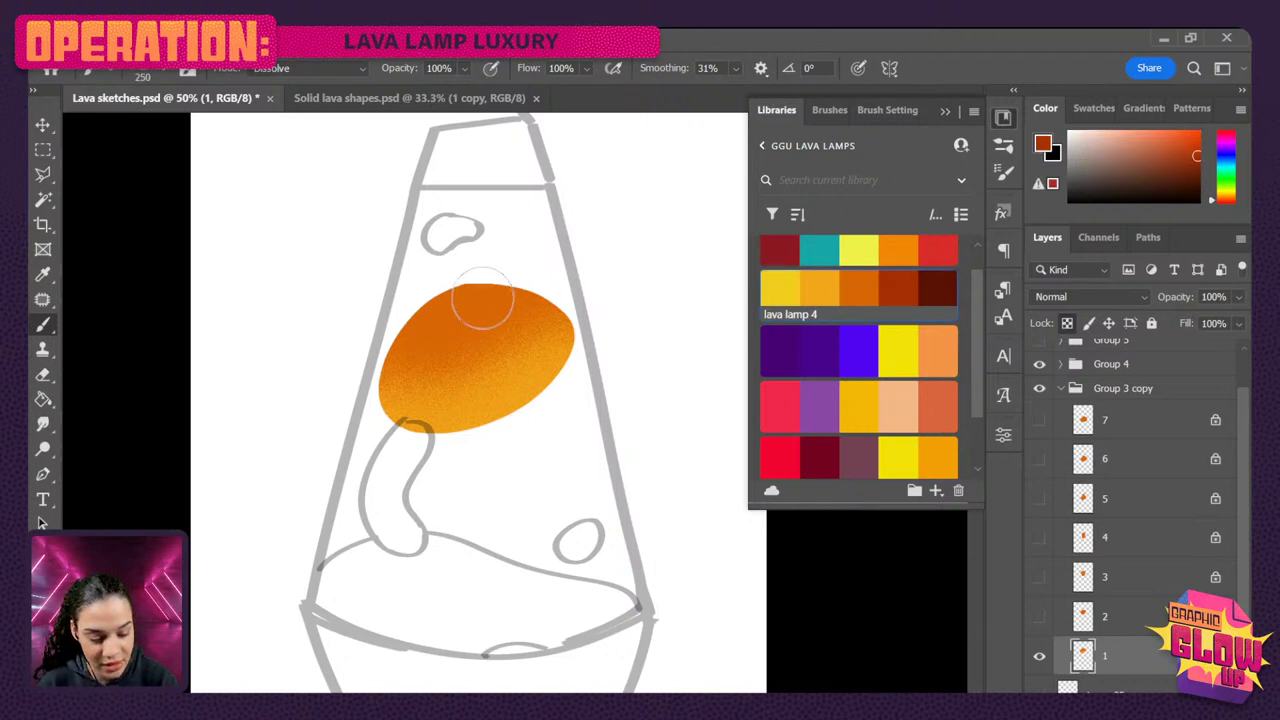
mouse_move(480, 294)
left_mouse_down()
mouse_move(436, 309)
mouse_move(486, 310)
mouse_move(422, 331)
mouse_move(496, 301)
mouse_move(418, 328)
mouse_move(471, 313)
mouse_move(436, 312)
mouse_move(403, 335)
mouse_move(524, 280)
mouse_move(393, 330)
mouse_move(470, 300)
left_mouse_up()
- Brighten the blob's lower and top edges with golden yellow using a smaller brush
key("bracketleft")
key("bracketleft")
key("bracketleft")
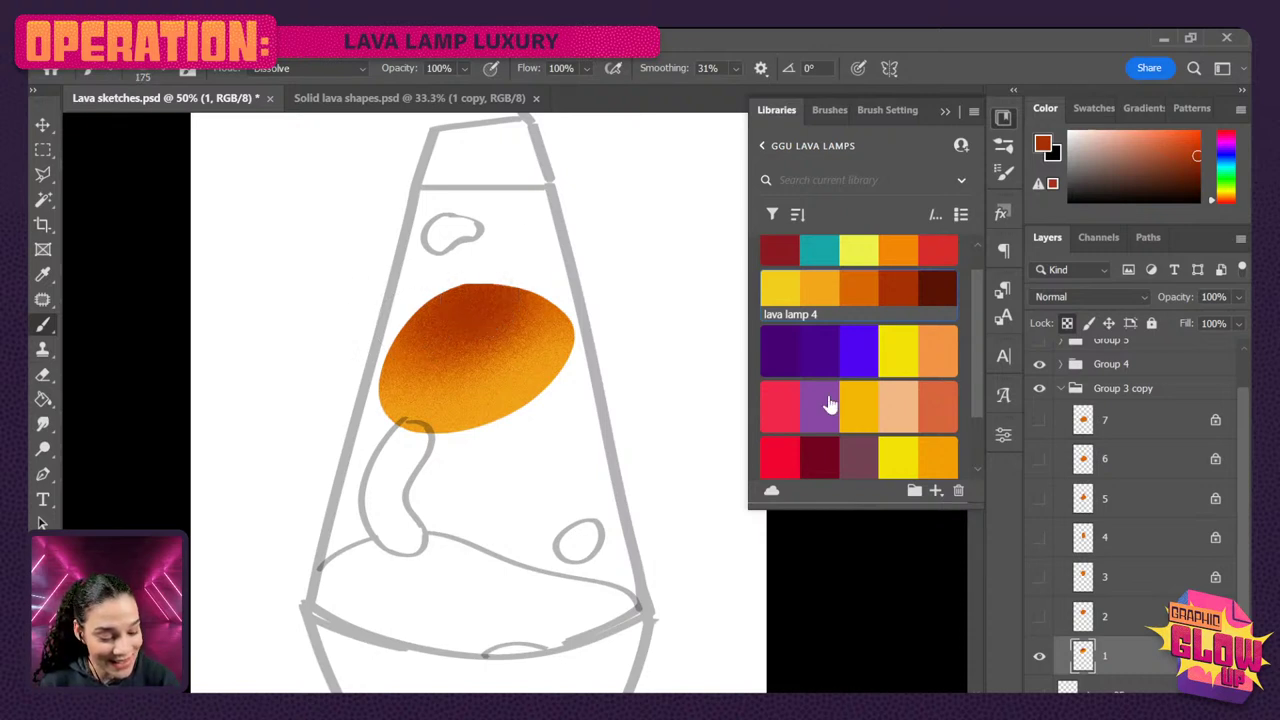
left_click(858, 405)
key("bracketleft")
key("bracketleft")
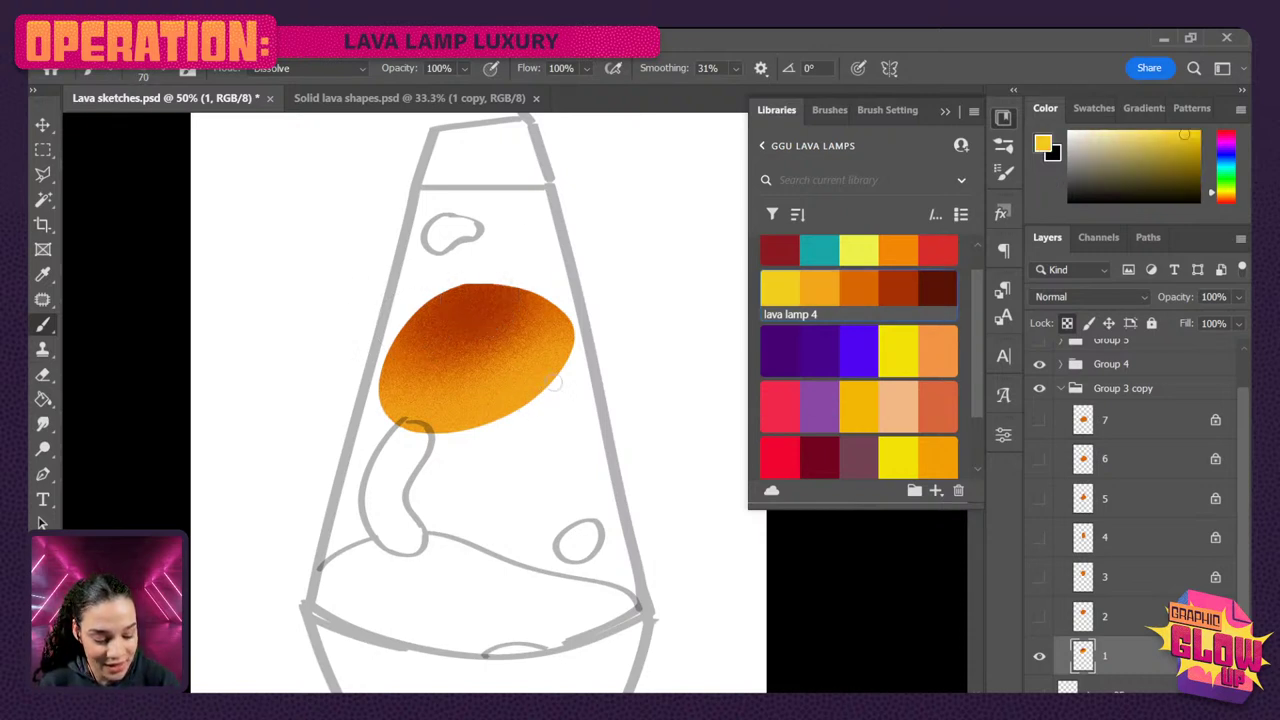
mouse_move(560, 386)
left_mouse_down()
mouse_move(487, 427)
mouse_move(365, 417)
left_mouse_up()
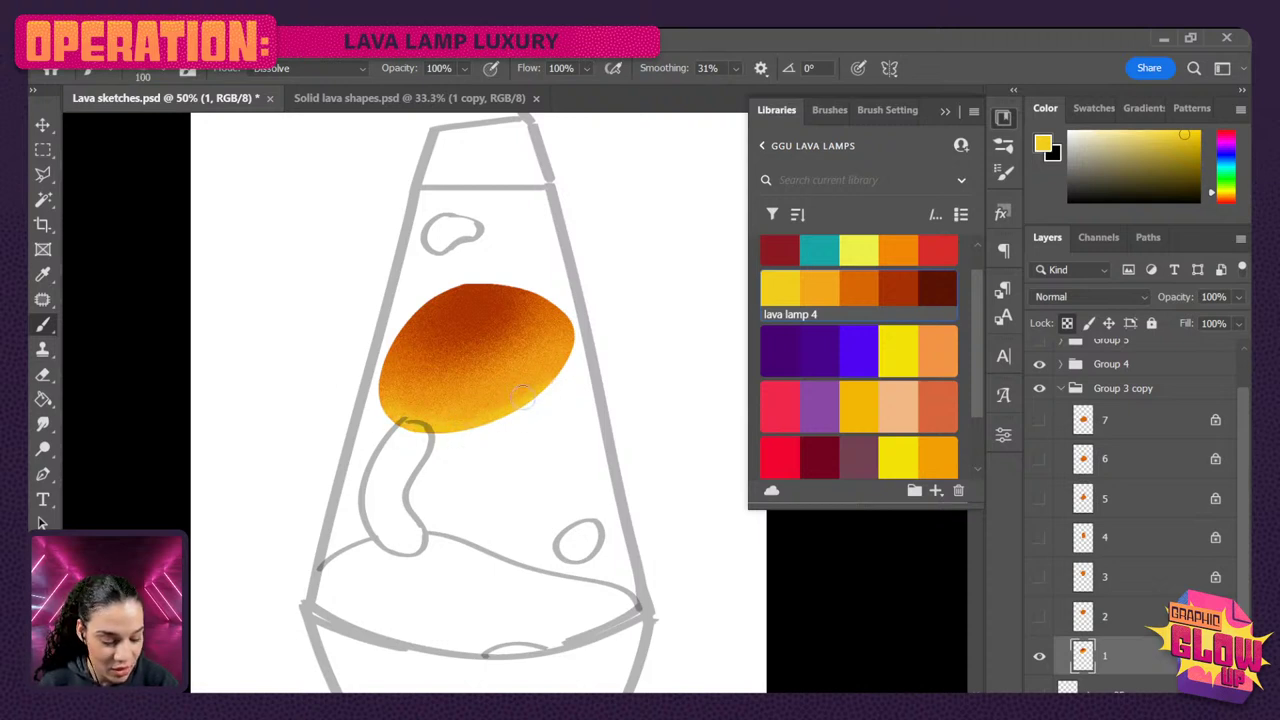
mouse_move(474, 332)
left_mouse_down()
mouse_move(491, 277)
mouse_move(460, 285)
left_mouse_up()
- Touch up the blob's top edge with orange grain using a 70-size brush
key("bracketleft")
key("bracketleft")
key("bracketleft")
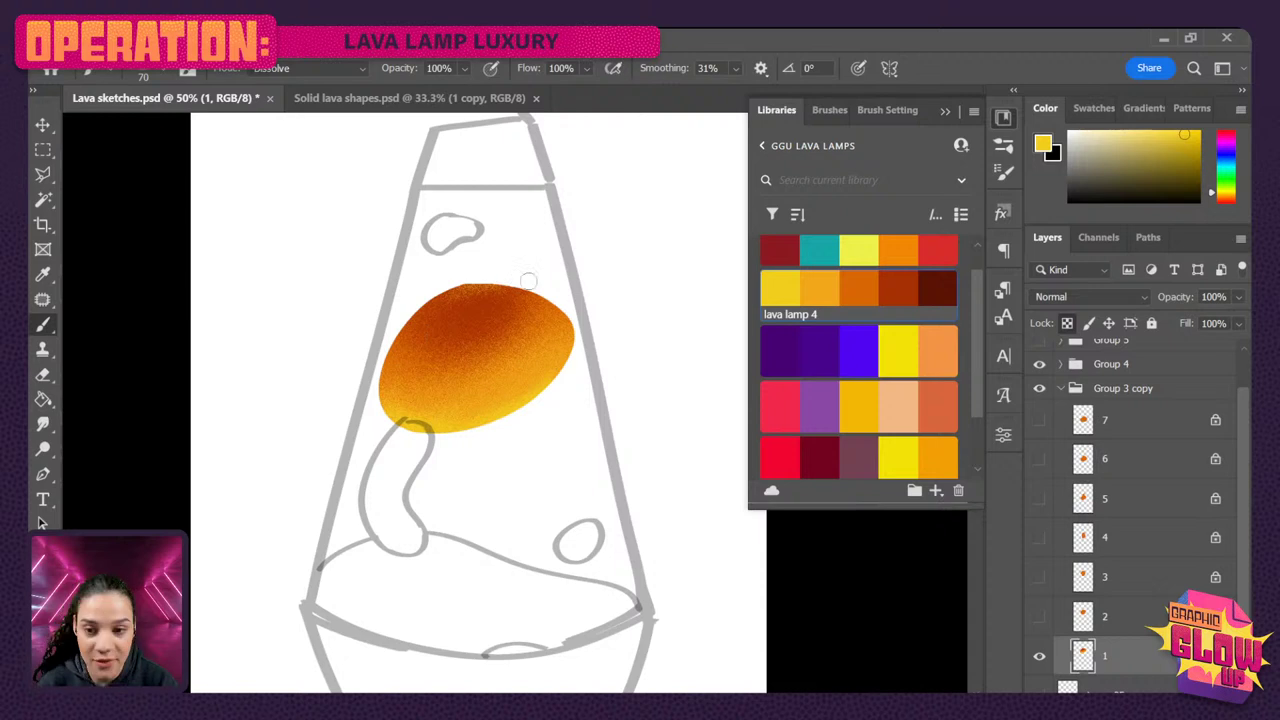
key("ctrl+plus")
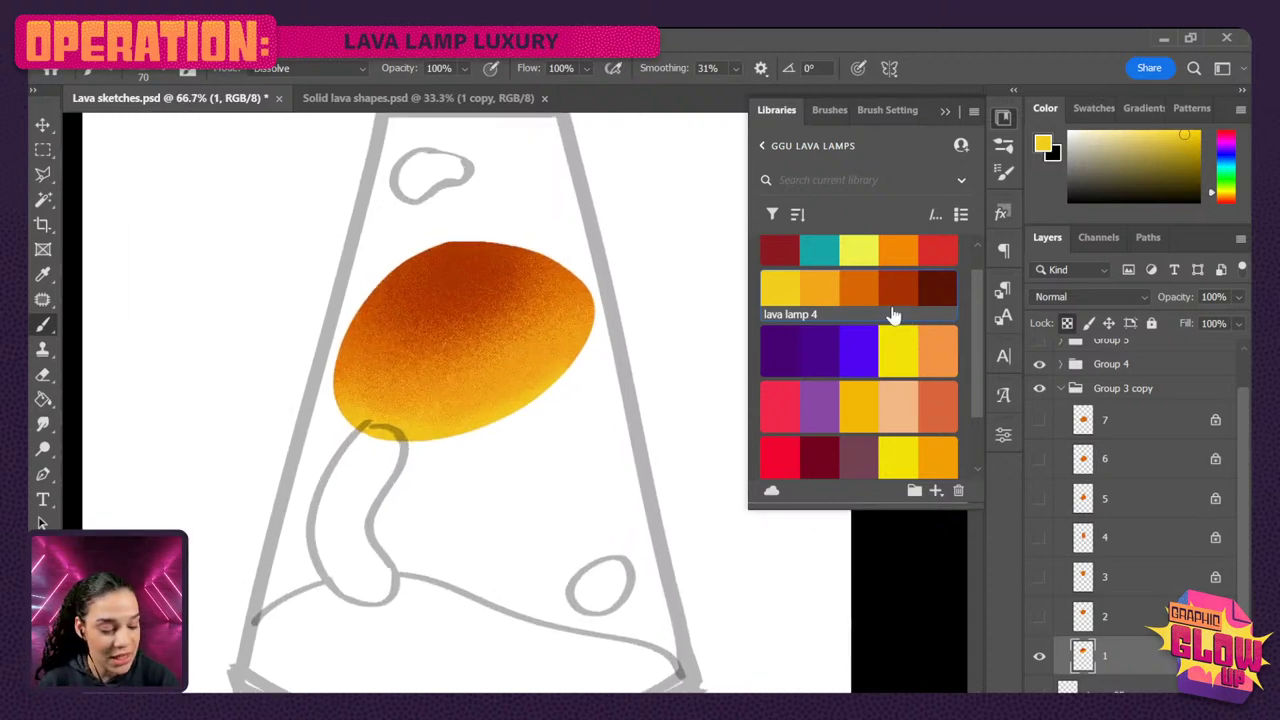
left_click(886, 300)
left_click_drag(485, 234, 387, 293)
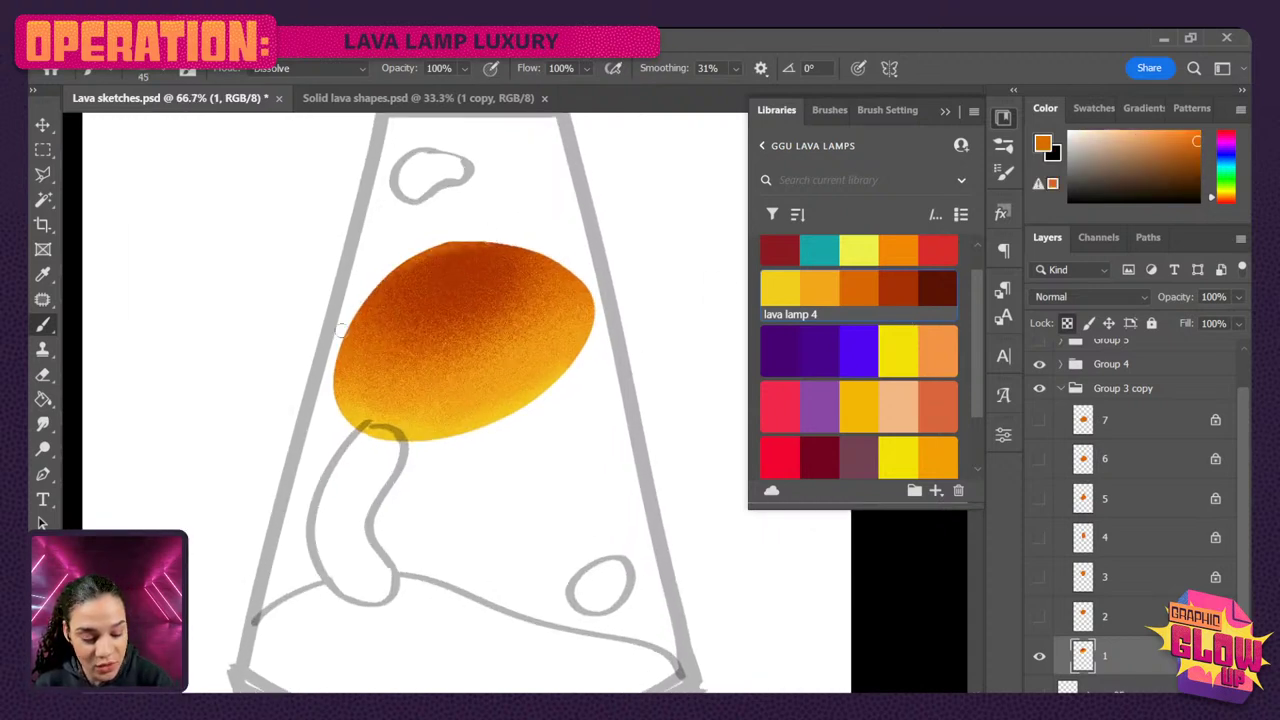
mouse_move(441, 457)
left_mouse_down()
mouse_move(566, 409)
mouse_move(566, 486)
left_mouse_up()
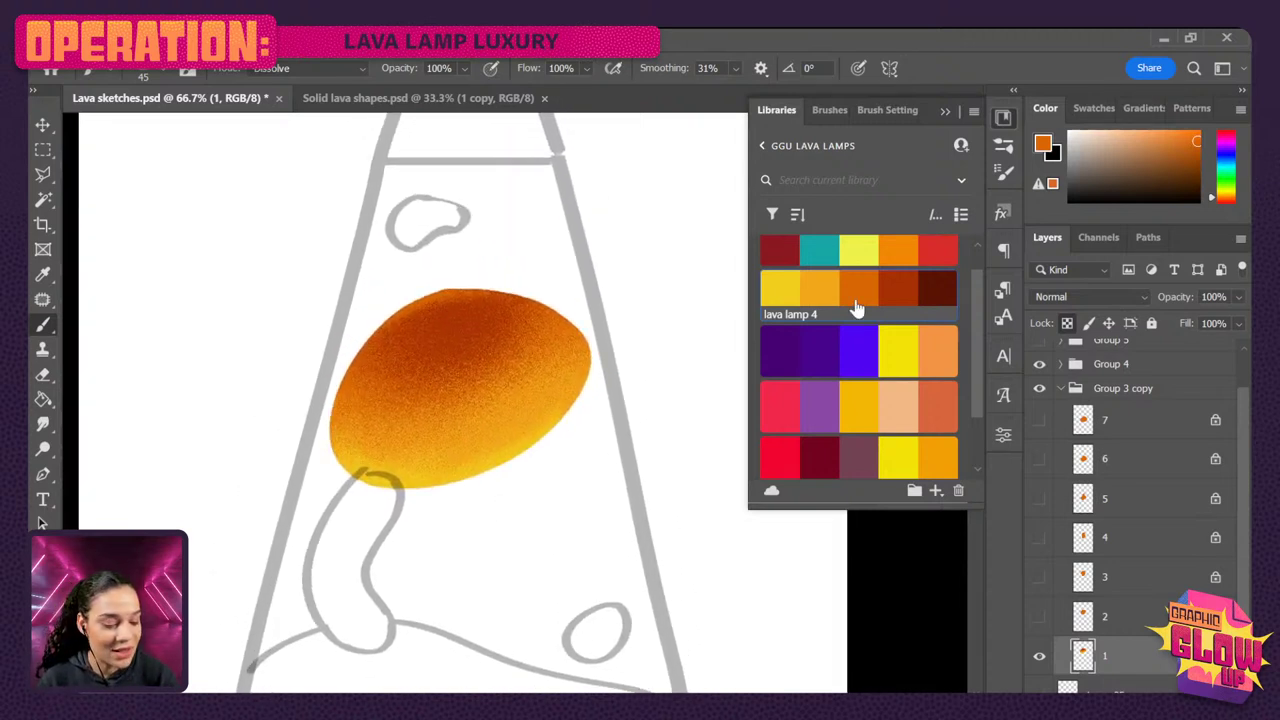
left_click(780, 290)
key("bracketright")
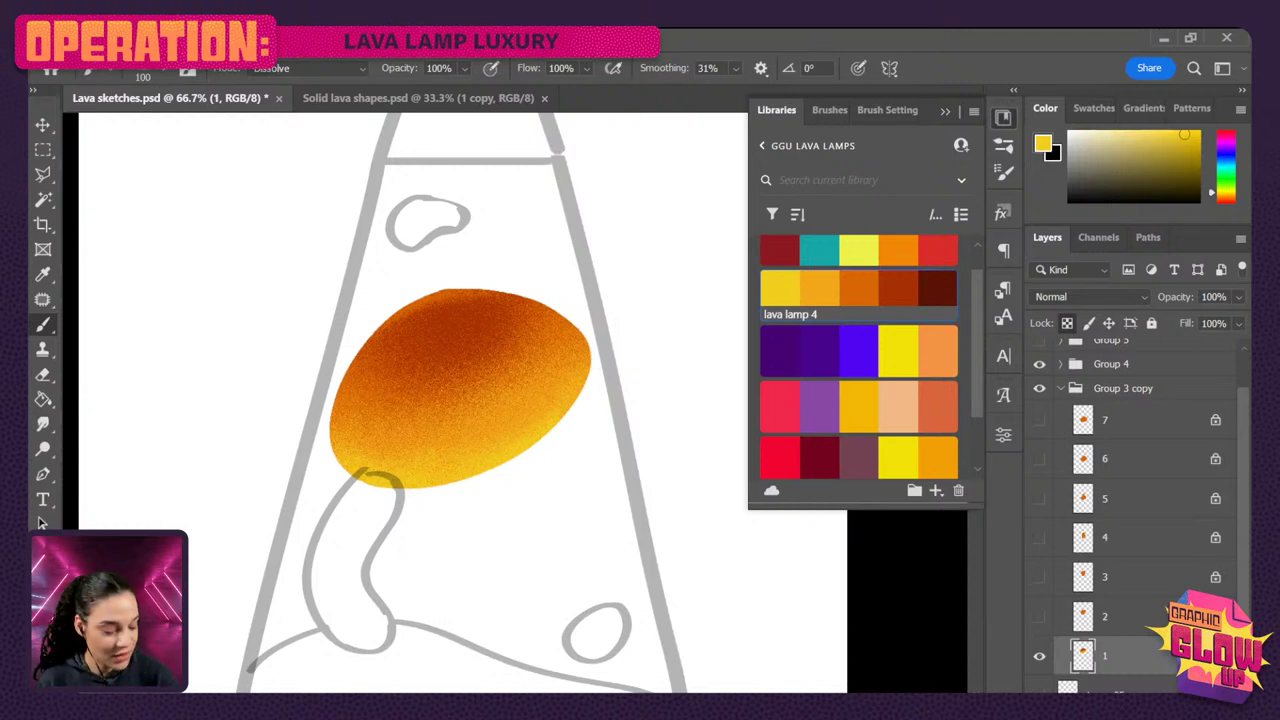
- Shade layer 2 blob's upper-left with rust-orange grain using a 300 brush
left_click(1039, 618)
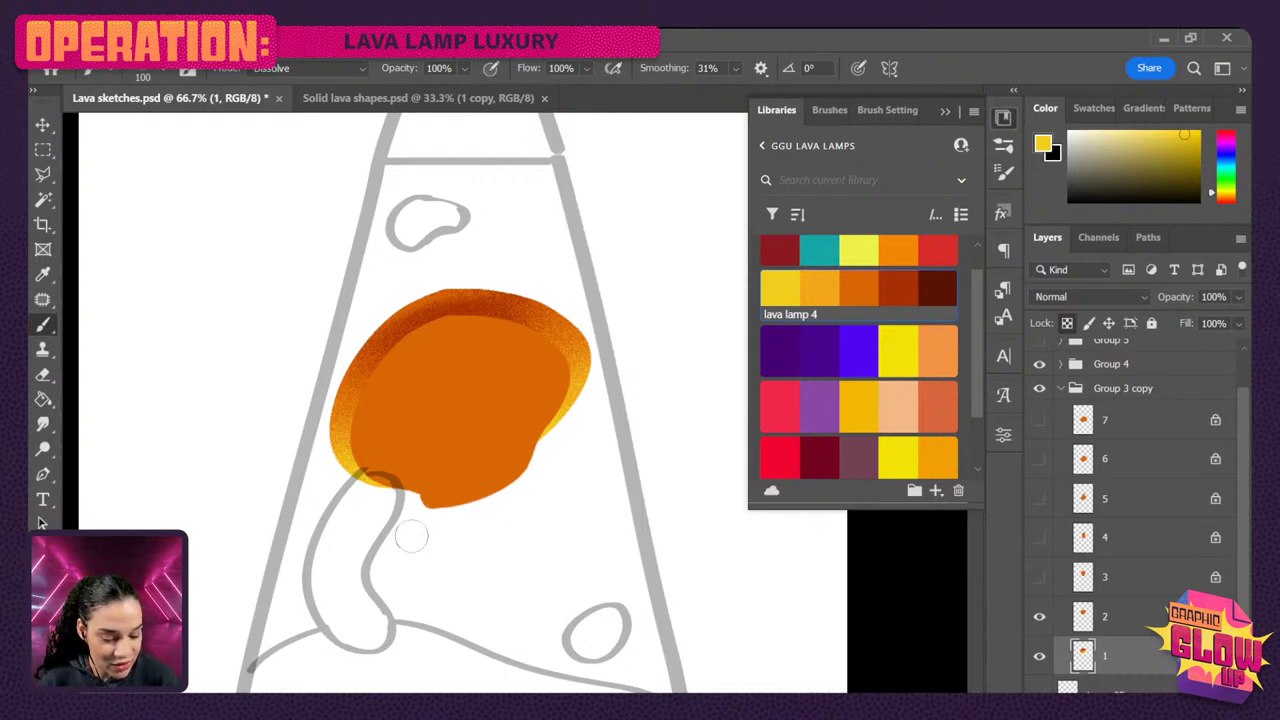
left_click(898, 289)
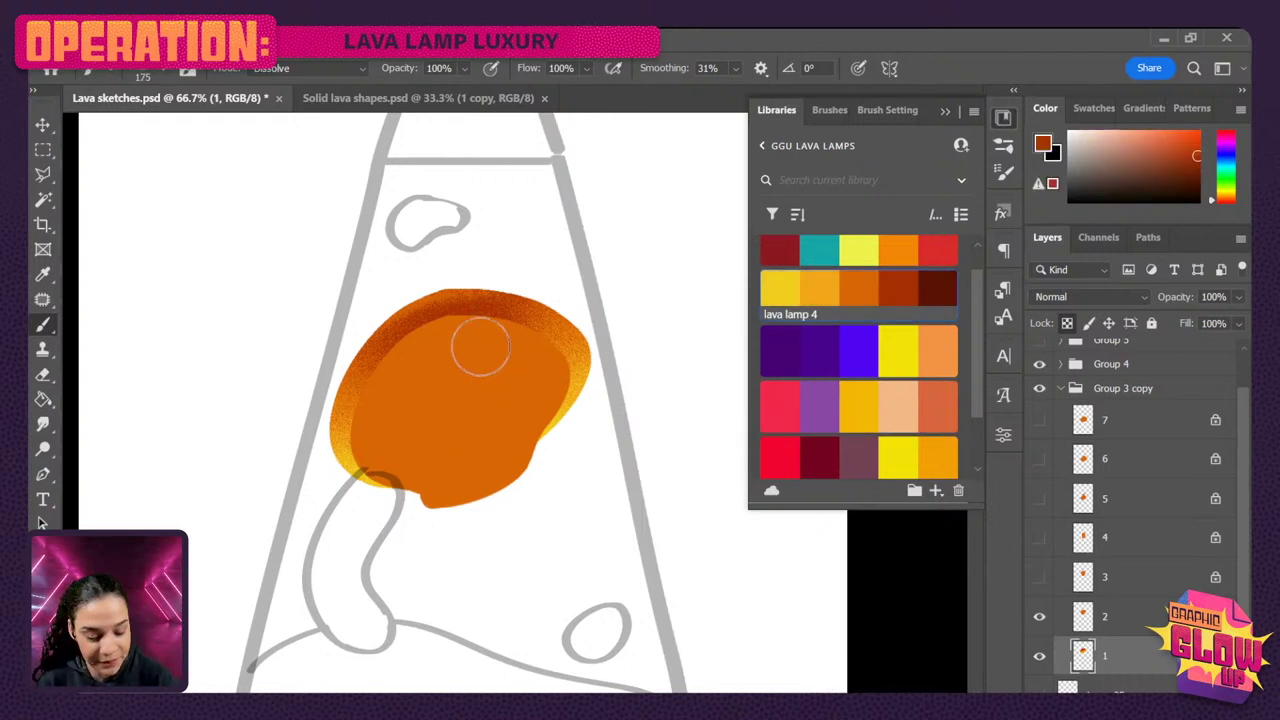
key("bracketright")
key("bracketright")
key("bracketright")
key("bracketright")
key("bracketright")
key("bracketright")
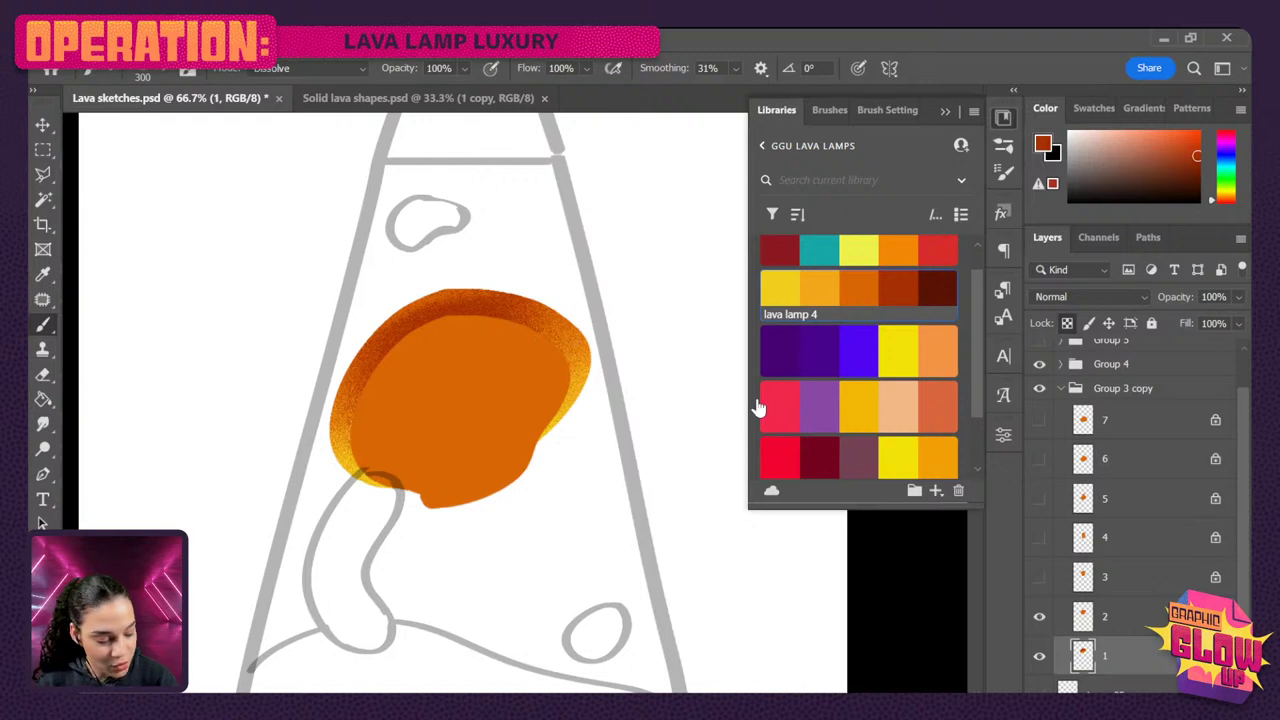
left_click(1148, 622)
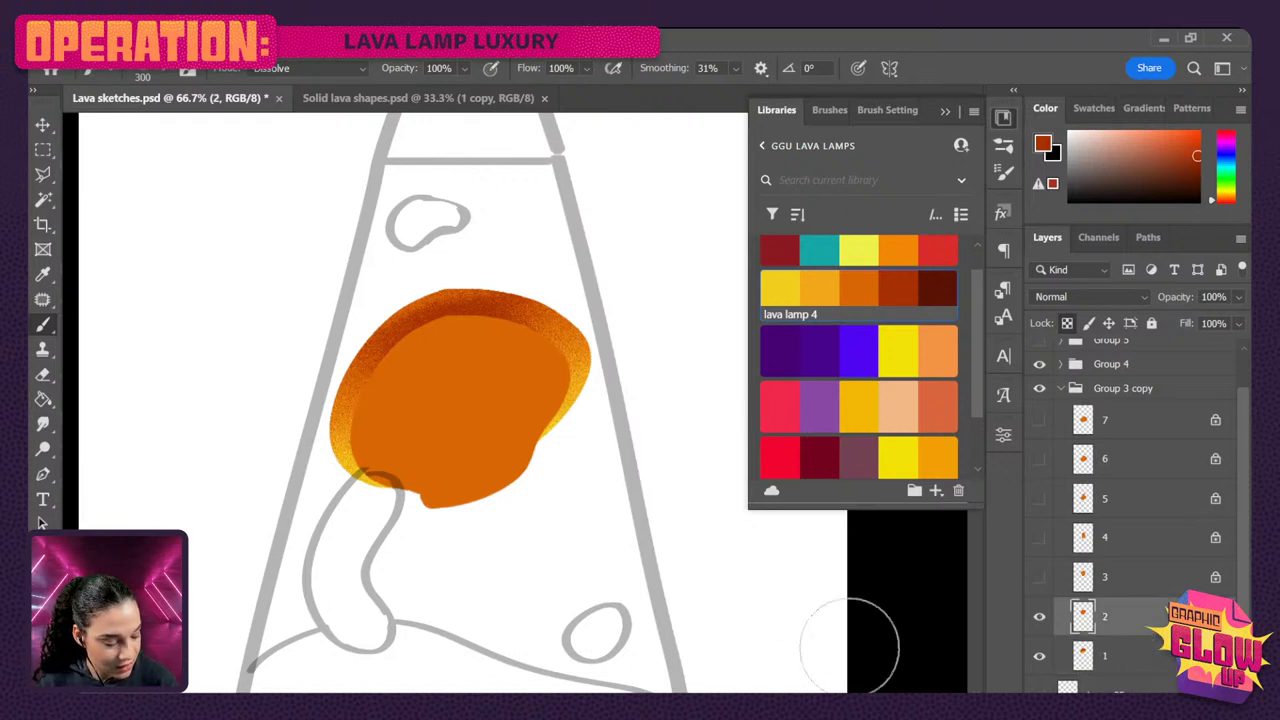
left_click(1039, 617)
left_click(1039, 617)
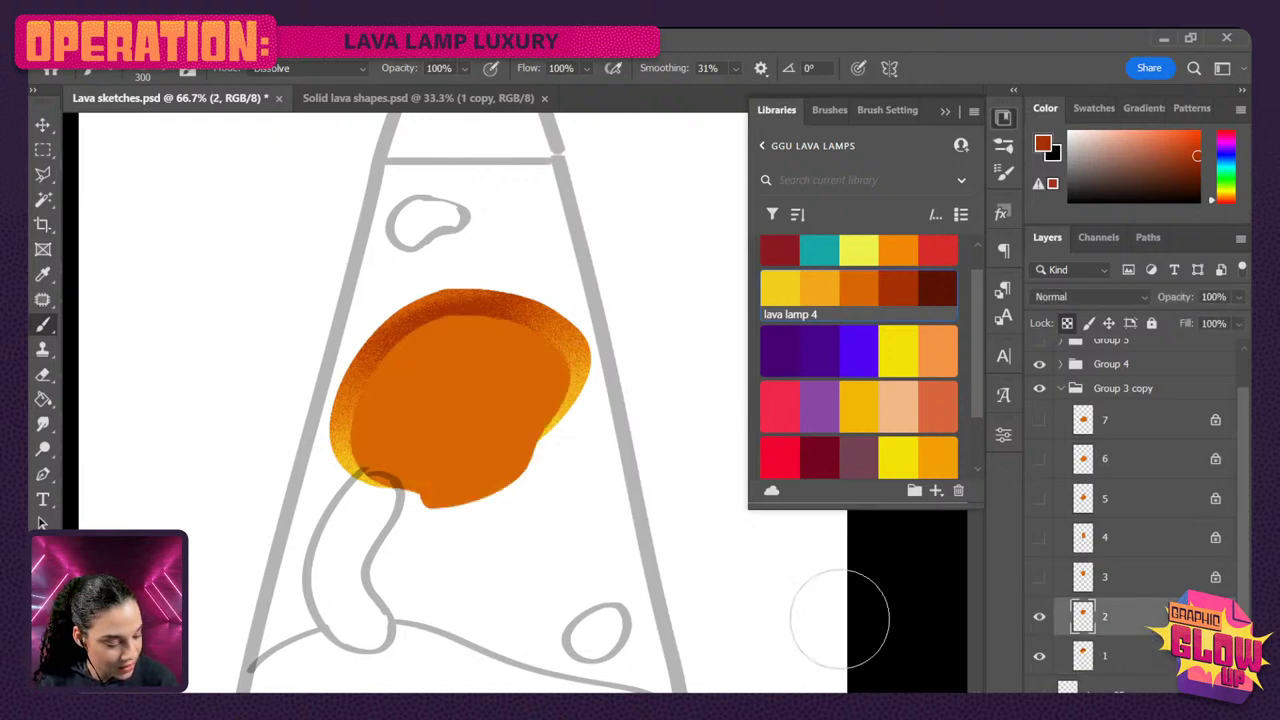
mouse_move(491, 337)
left_mouse_down()
mouse_move(420, 369)
mouse_move(481, 410)
mouse_move(418, 400)
mouse_move(476, 348)
mouse_move(470, 396)
mouse_move(367, 404)
mouse_move(484, 371)
mouse_move(497, 393)
mouse_move(407, 424)
left_mouse_up()
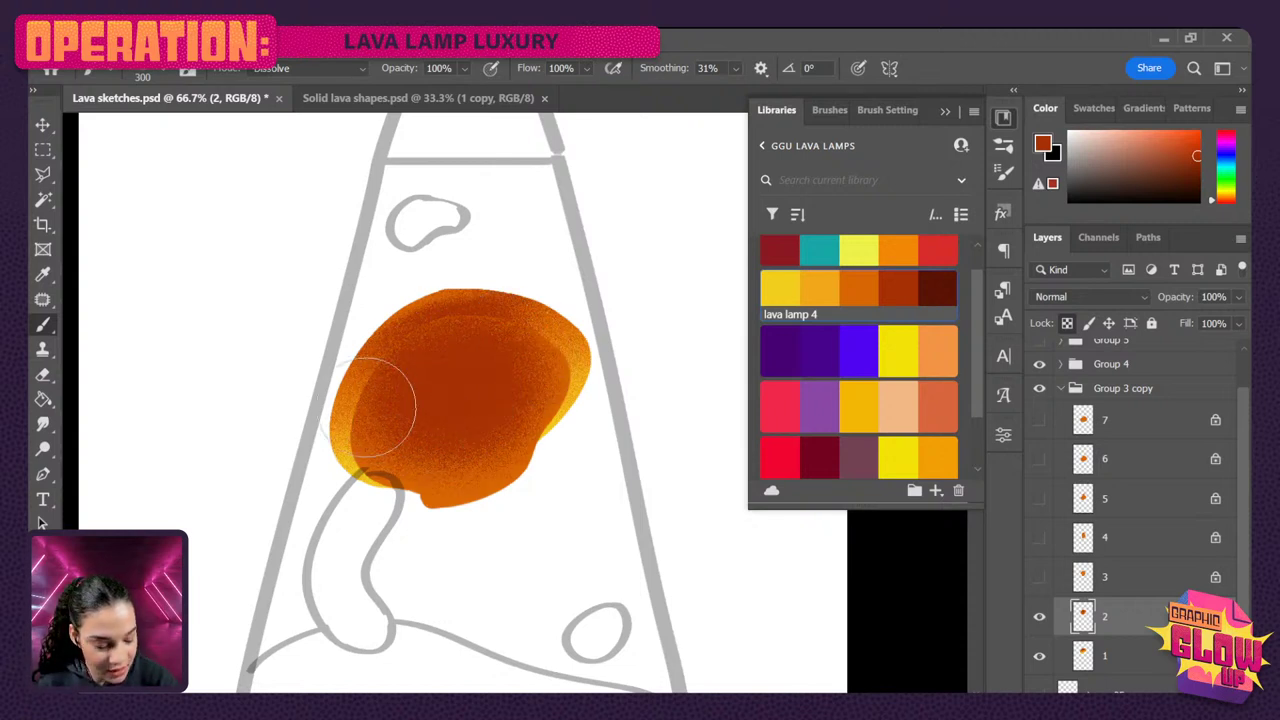
- Paint bright and golden orange grain over blob 2's lower half and lower edges
left_click(1039, 655)
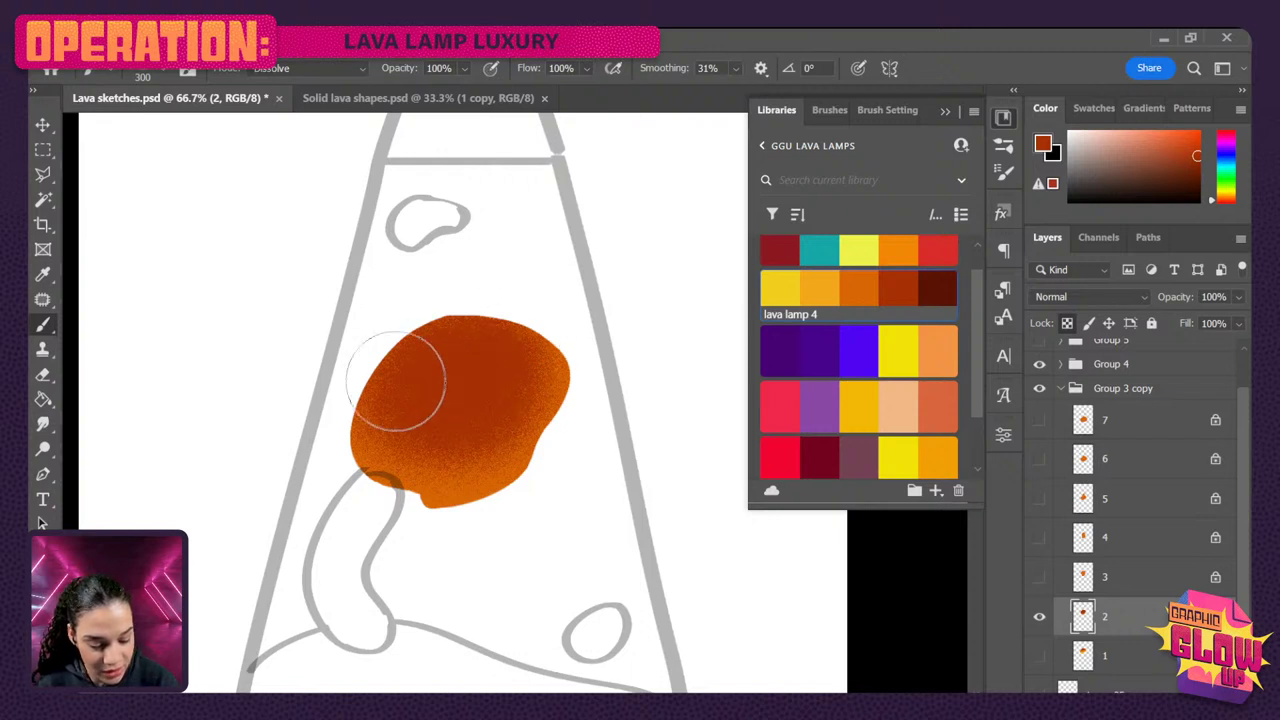
left_click(937, 406)
mouse_move(550, 431)
left_mouse_down()
mouse_move(359, 488)
mouse_move(522, 461)
mouse_move(373, 471)
mouse_move(485, 454)
mouse_move(364, 455)
mouse_move(332, 377)
mouse_move(331, 436)
left_mouse_up()
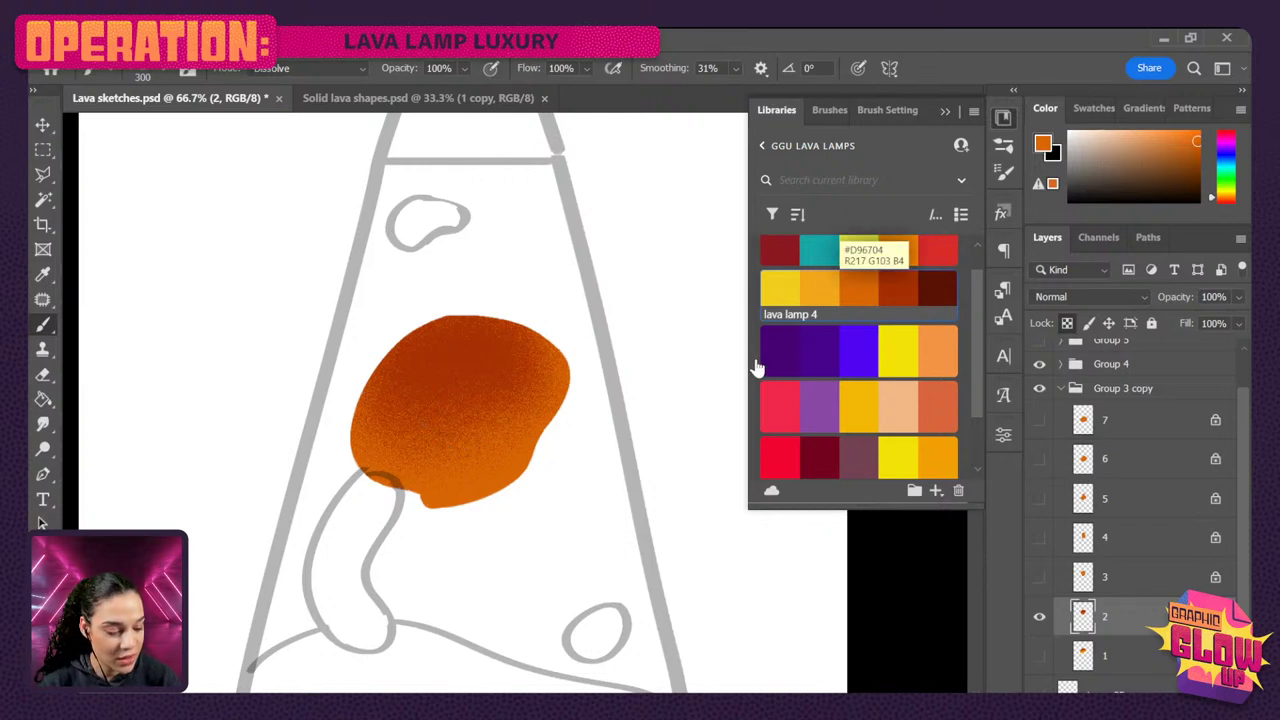
left_click(819, 289)
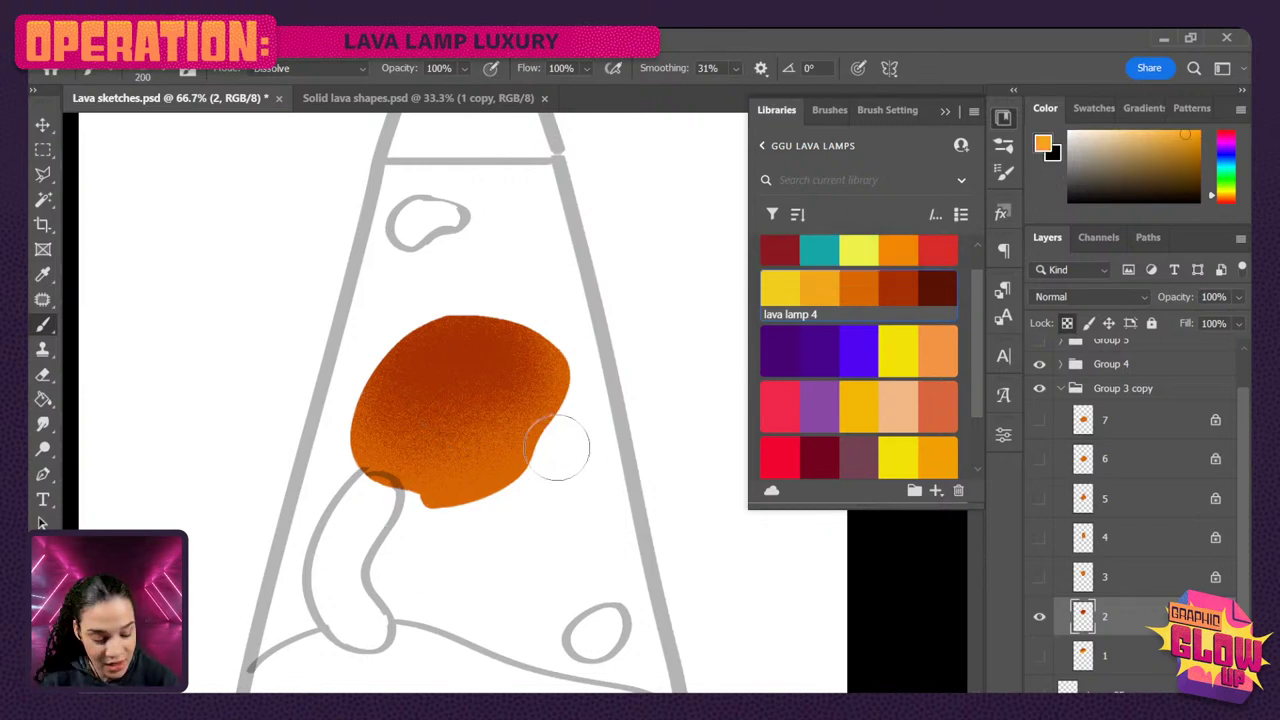
mouse_move(522, 462)
left_mouse_down()
mouse_move(416, 507)
mouse_move(480, 502)
mouse_move(434, 509)
left_mouse_up()
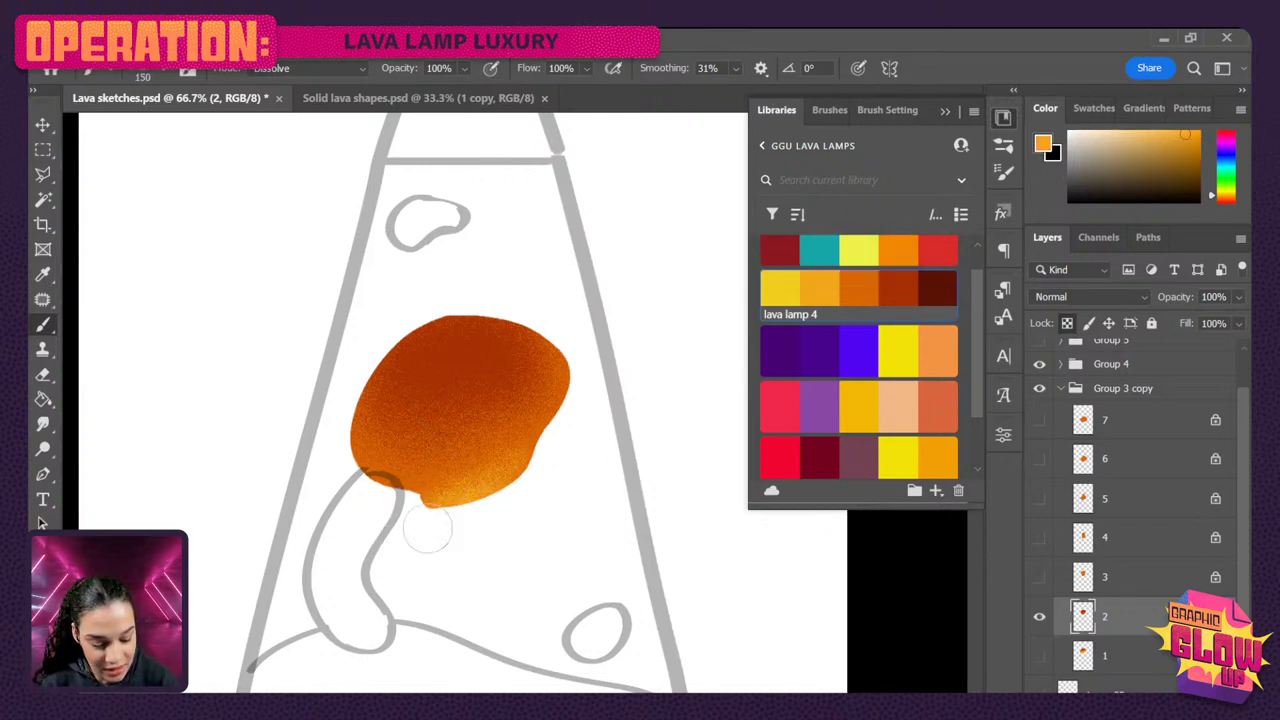
key("bracketleft")
key("bracketleft")
key("bracketleft")
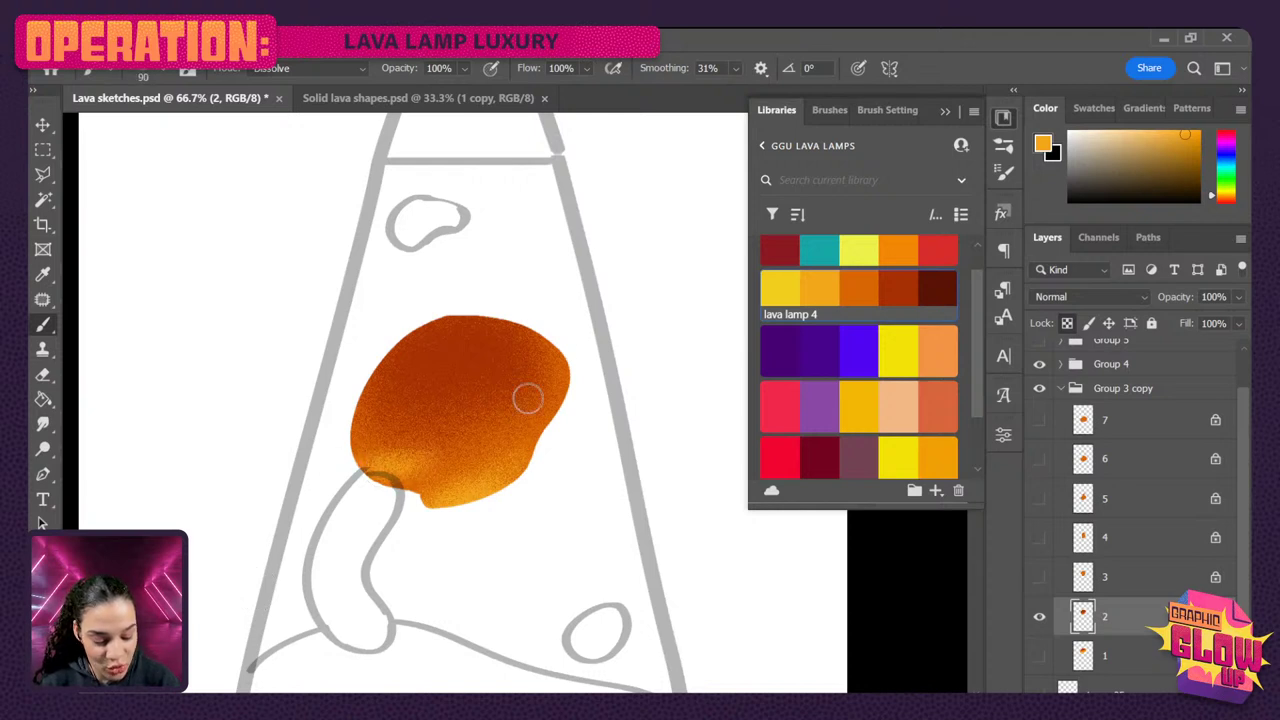
mouse_move(355, 458)
left_mouse_down()
mouse_move(462, 454)
mouse_move(369, 453)
mouse_move(367, 416)
mouse_move(490, 424)
mouse_move(361, 448)
mouse_move(558, 398)
left_mouse_up()
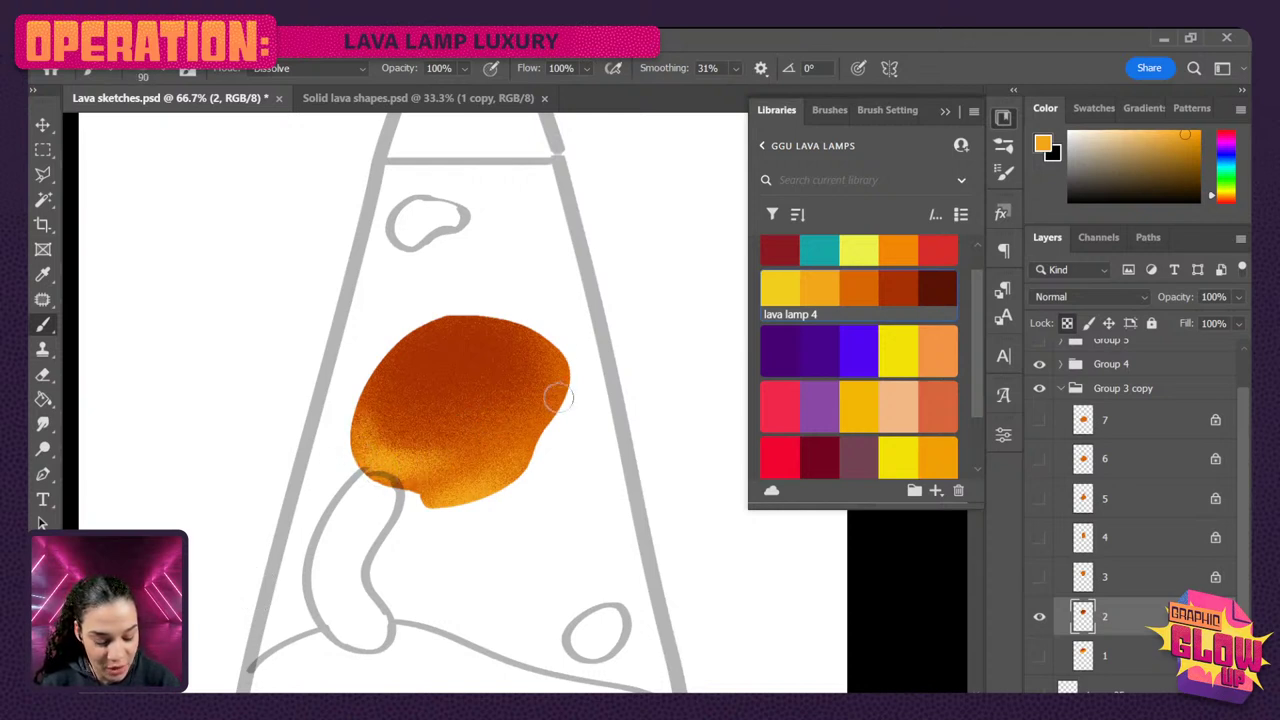
left_click_drag(458, 458, 453, 455)
- Add yellow-orange speckles over blob 2's top, then hide layer 2 and show flat layer 3
left_click(415, 430, "alt")
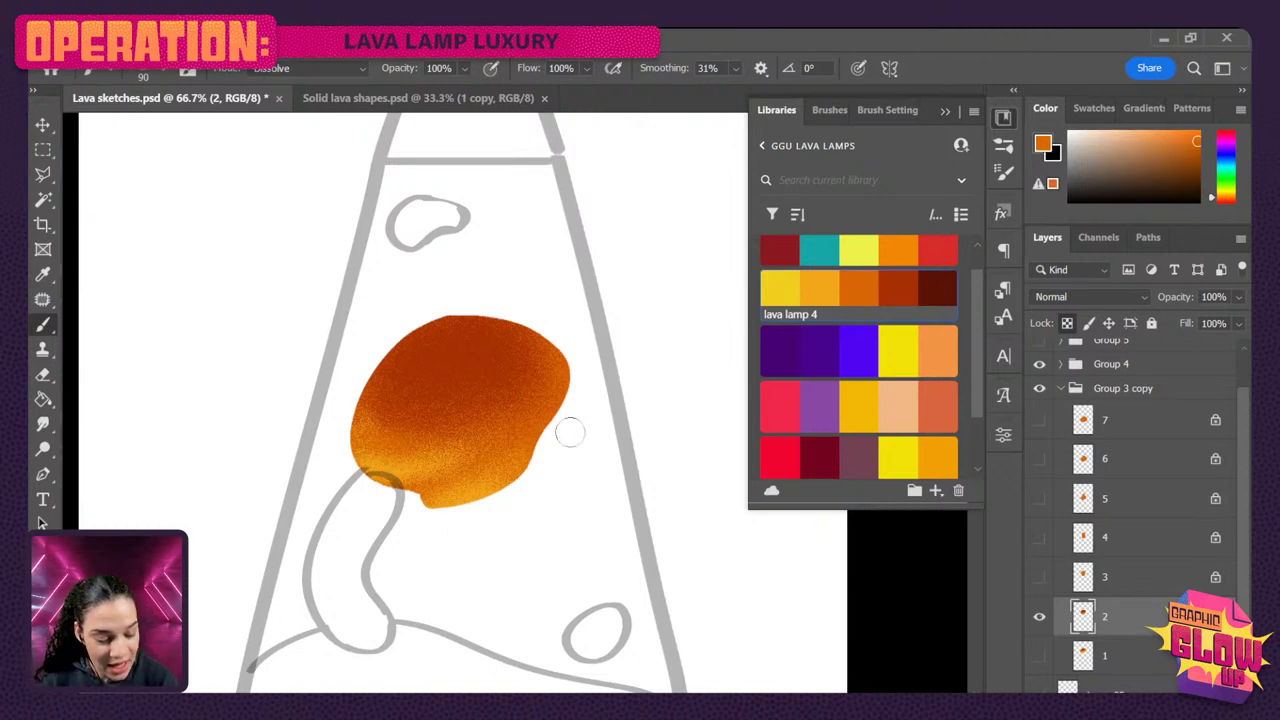
left_click(820, 289)
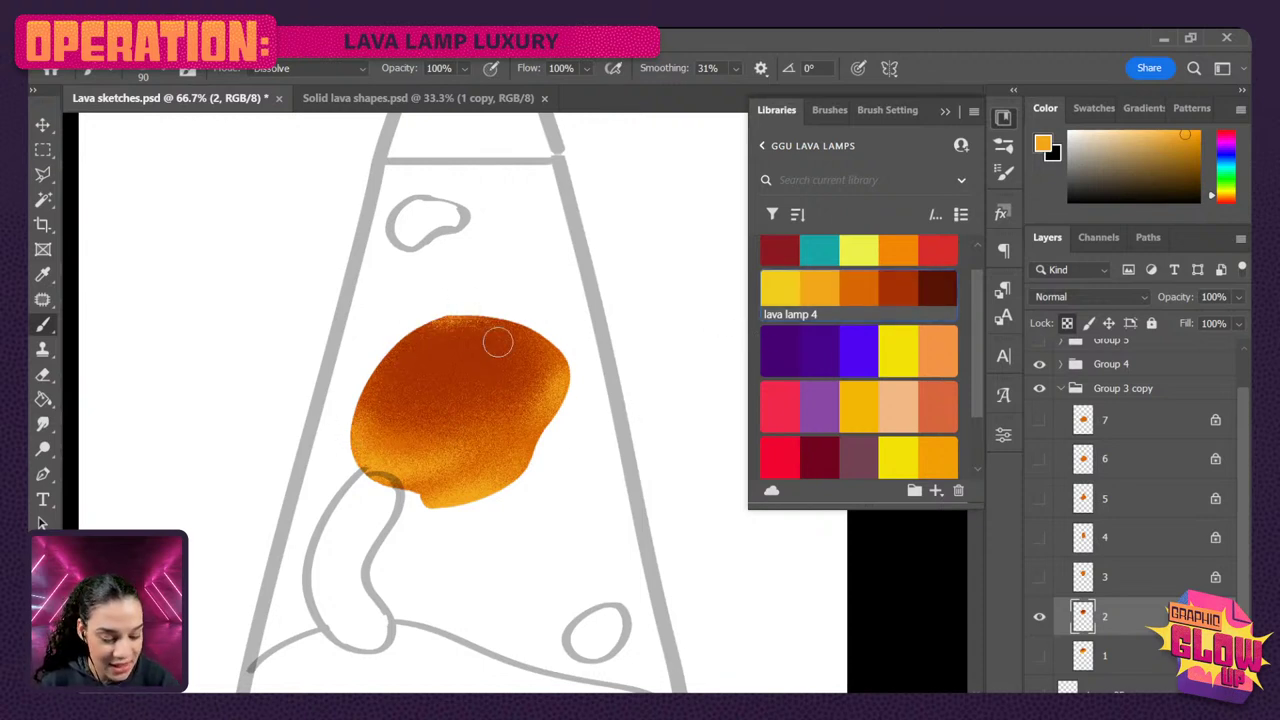
mouse_move(498, 343)
left_mouse_down()
mouse_move(461, 325)
mouse_move(509, 330)
mouse_move(391, 355)
mouse_move(375, 381)
mouse_move(534, 361)
mouse_move(471, 380)
left_mouse_up()
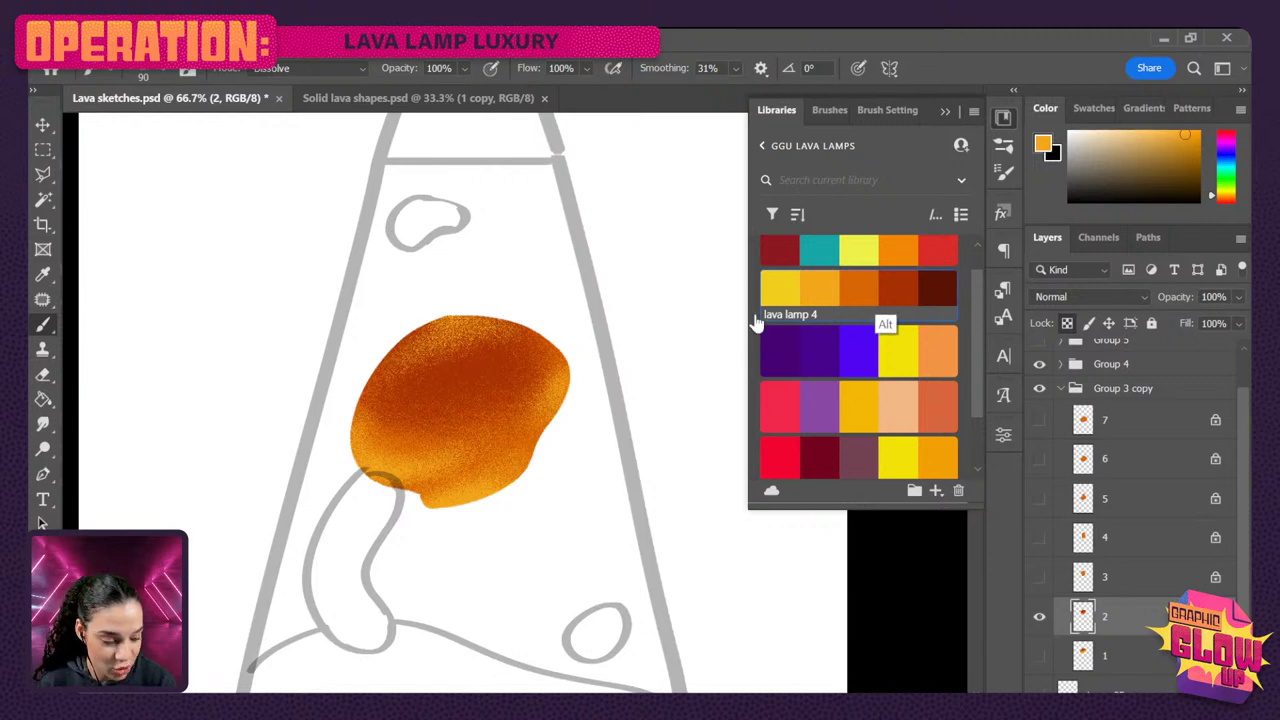
left_click(856, 300)
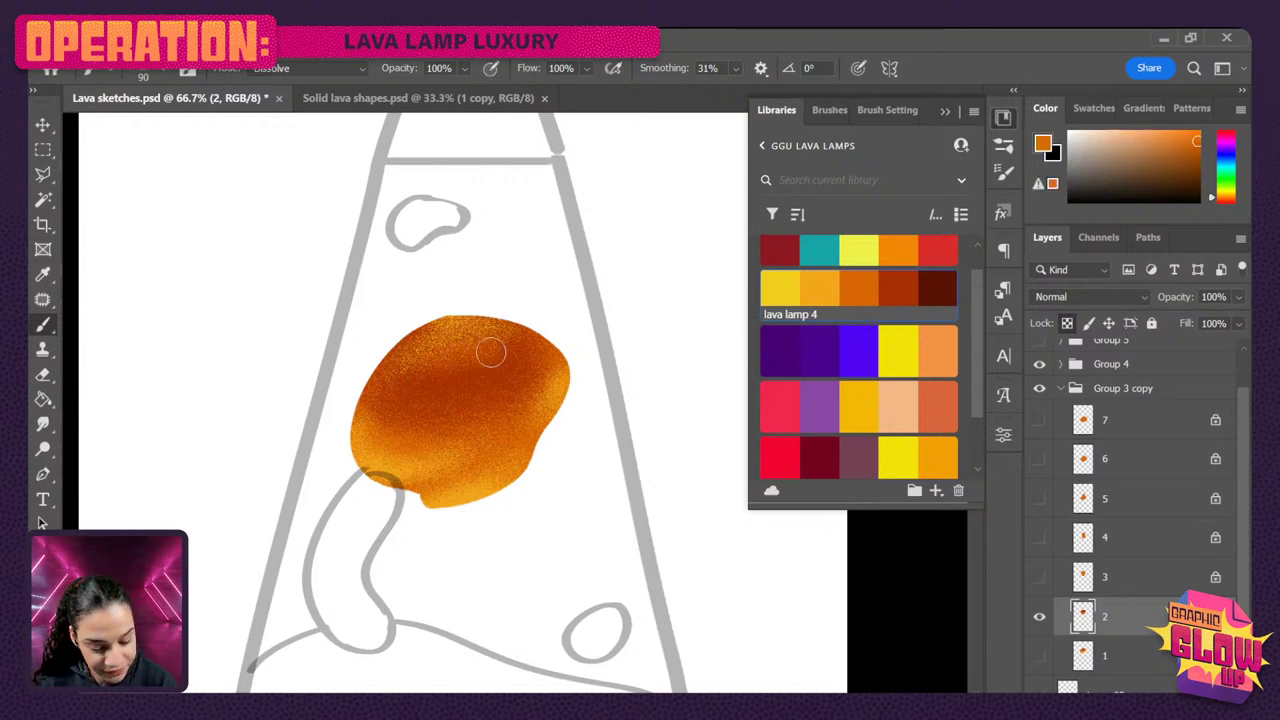
left_click(758, 312)
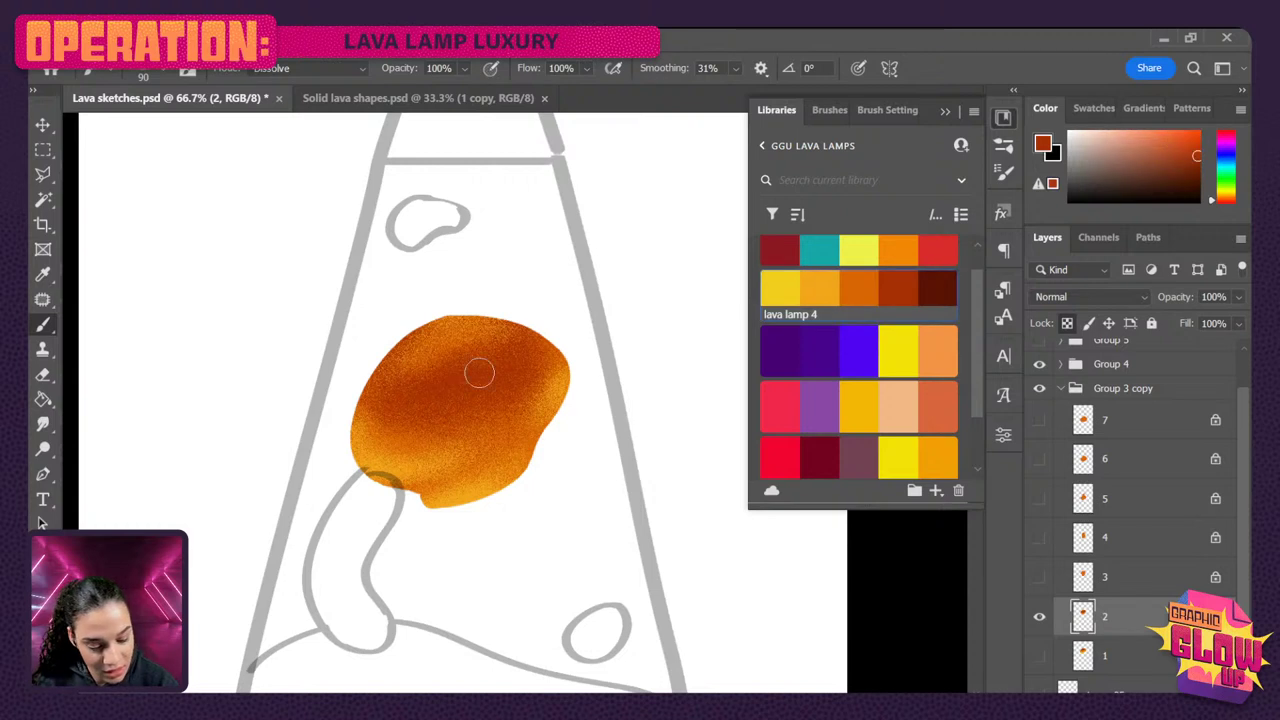
left_click(762, 296)
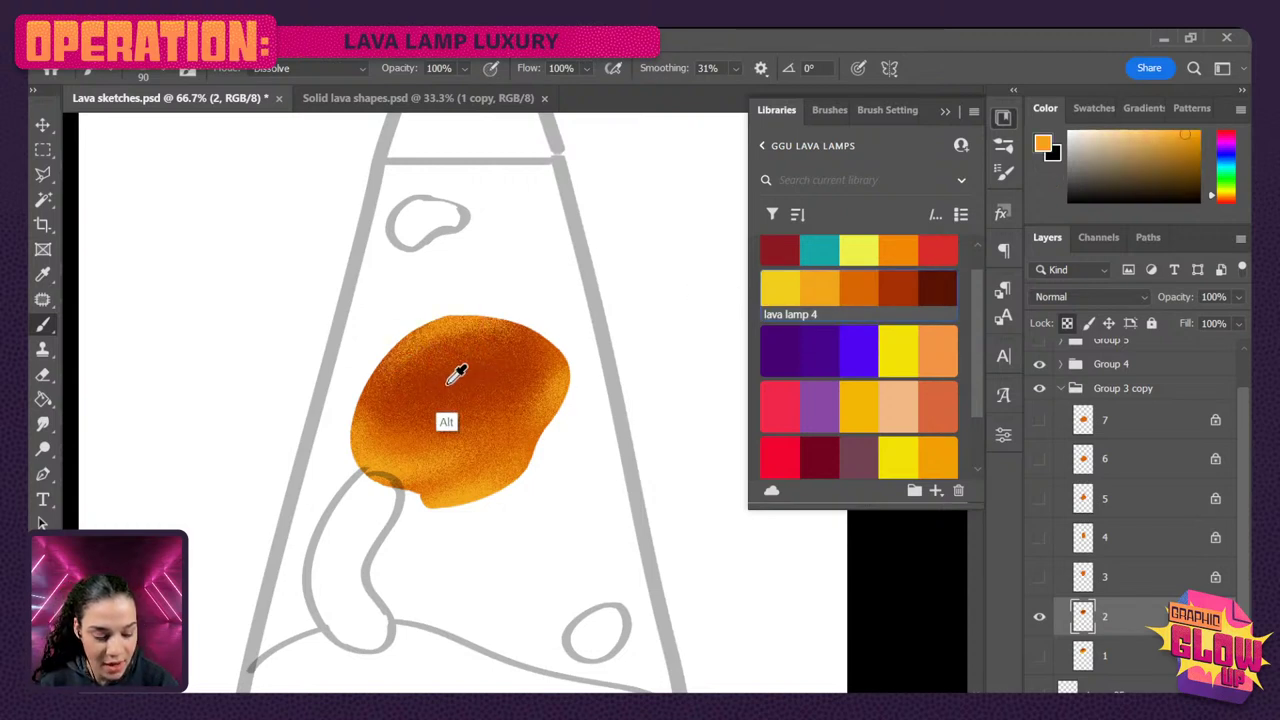
left_click(898, 290)
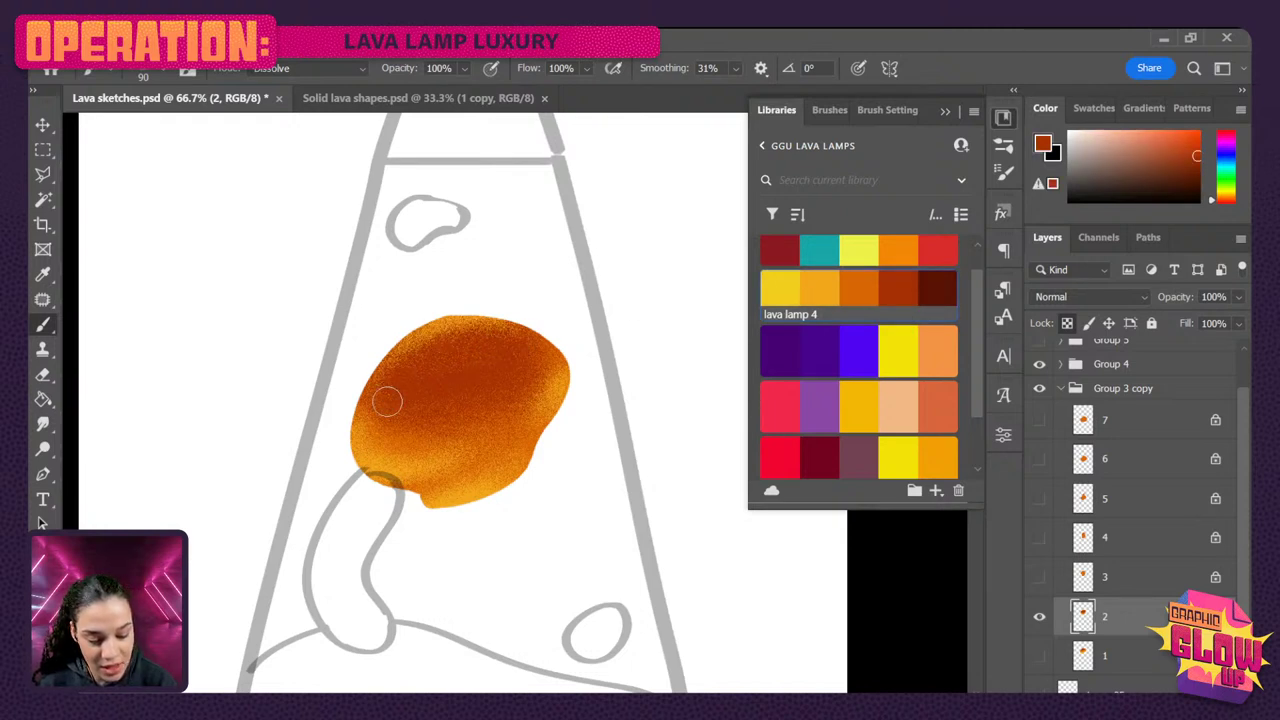
scroll(570, 407, "down", 3)
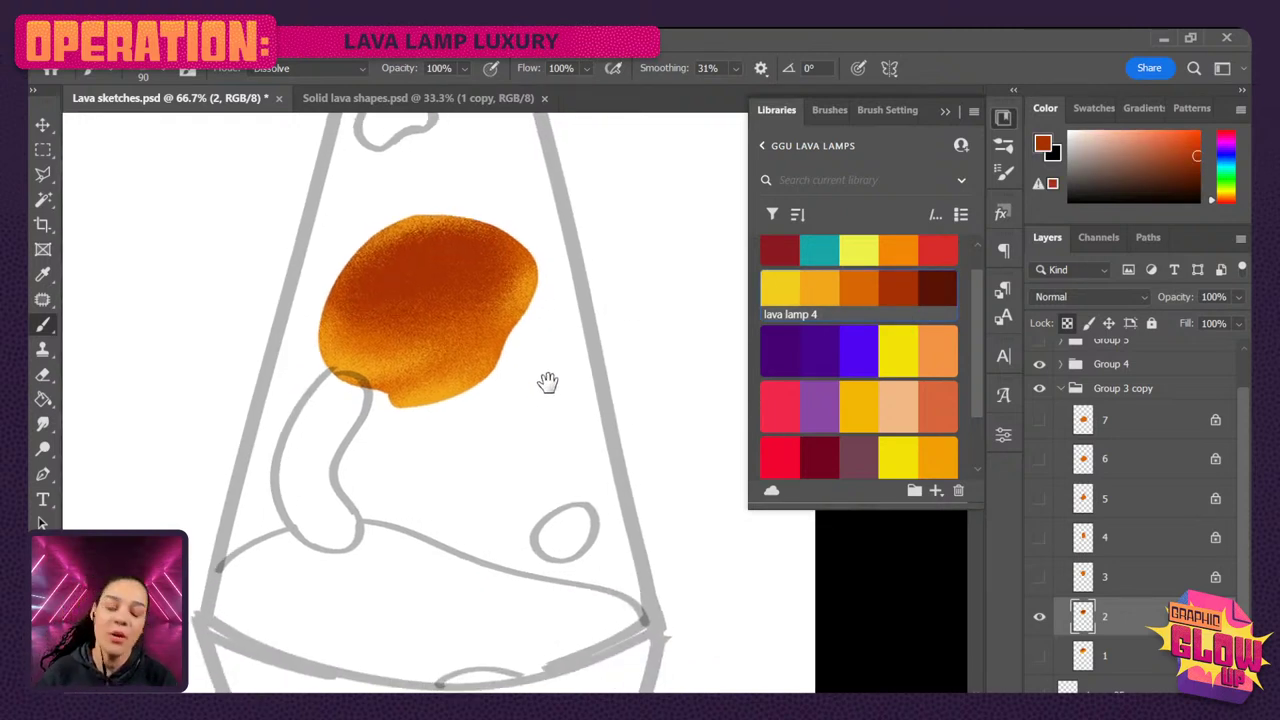
left_click(858, 290)
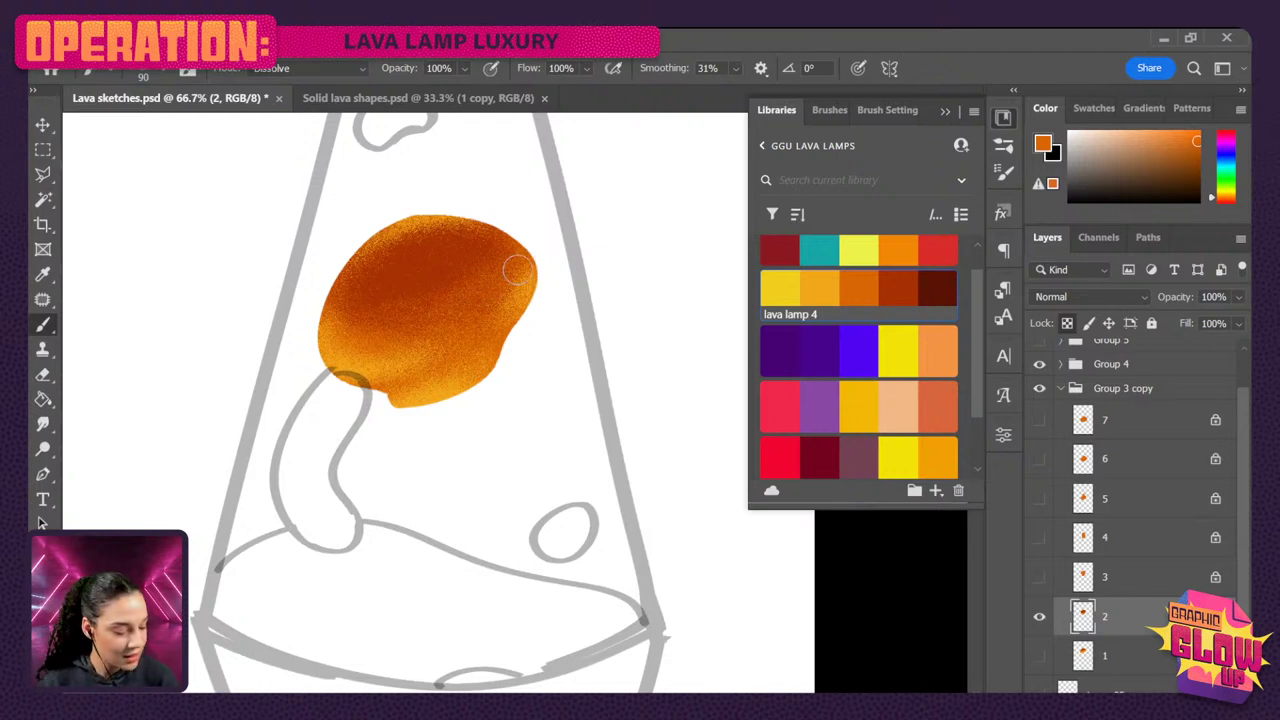
left_click(1040, 618)
left_click(1038, 578)
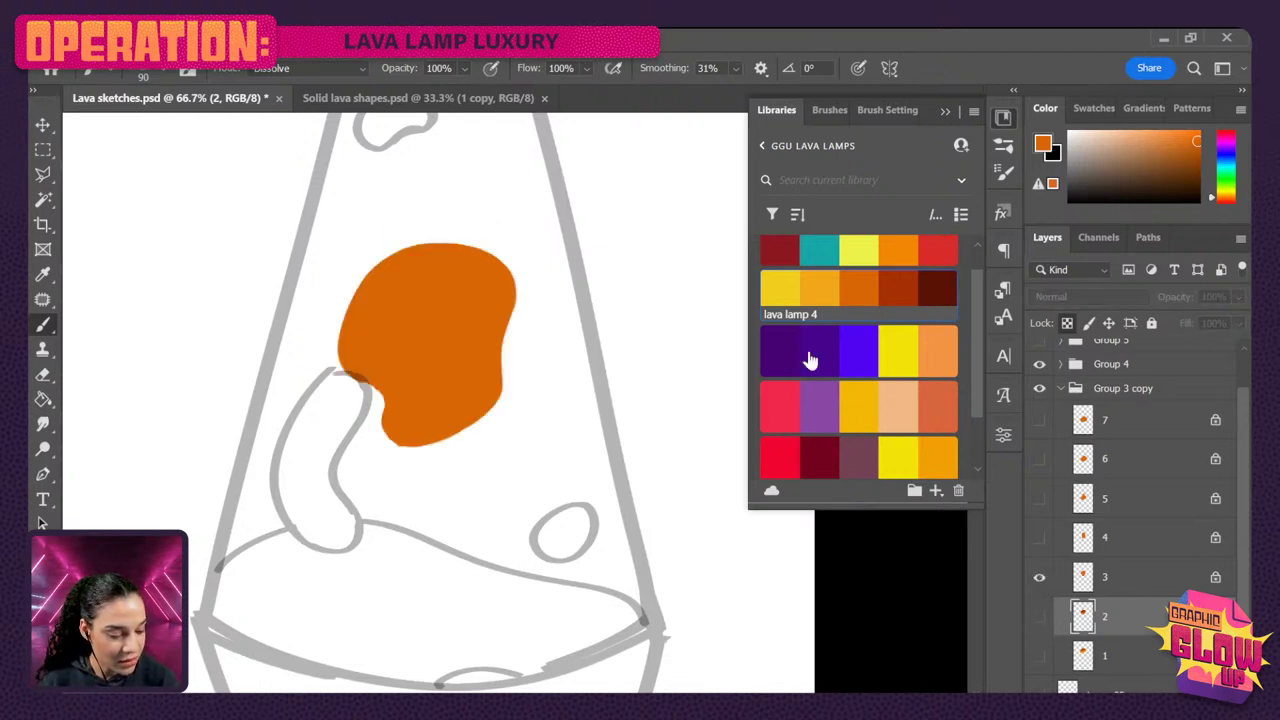
- Fill the layer 3 blob with dark red-orange from the lava lamp 4 palette
left_click(898, 290)
key("g")
left_click(461, 331)
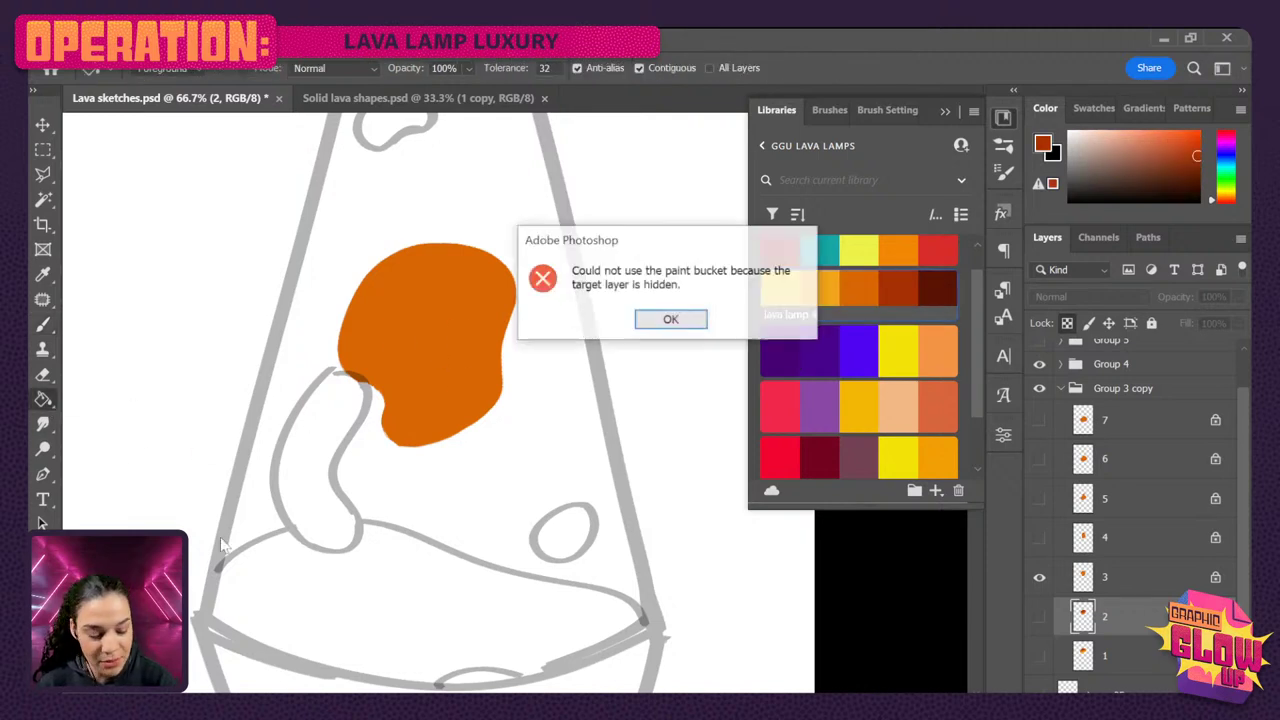
left_click(702, 321)
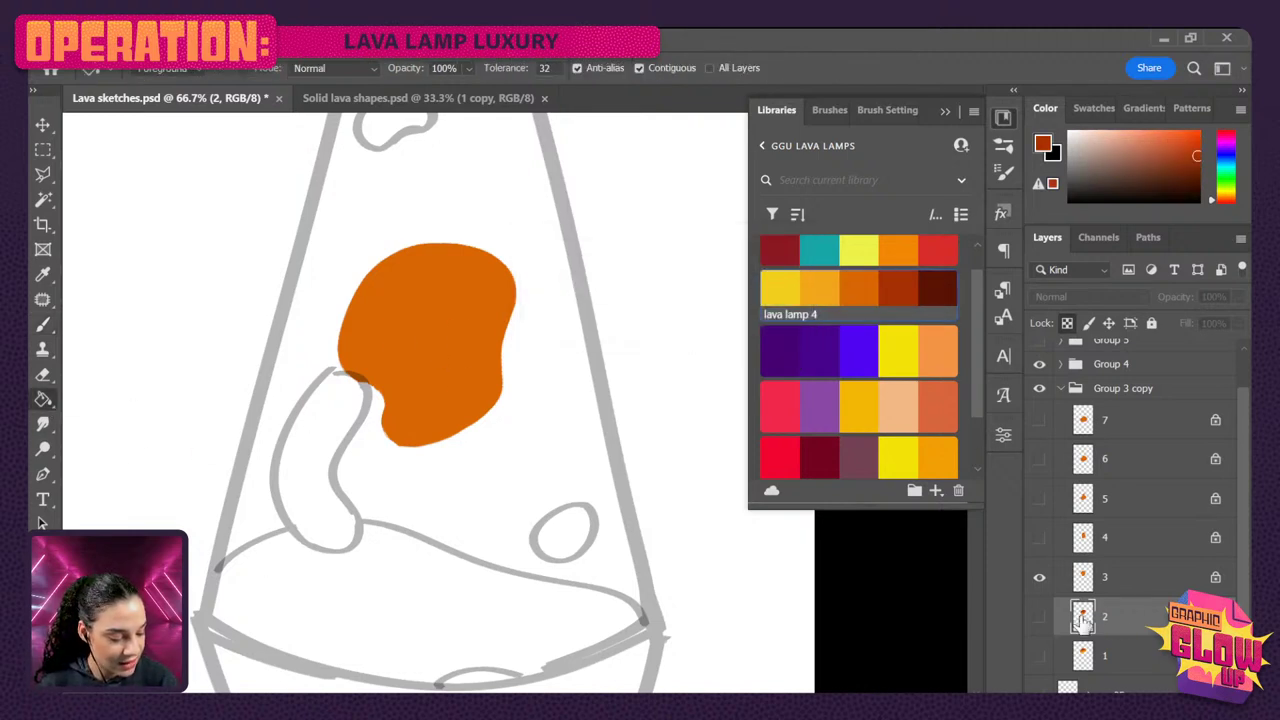
left_click(1110, 578)
left_click(448, 339)
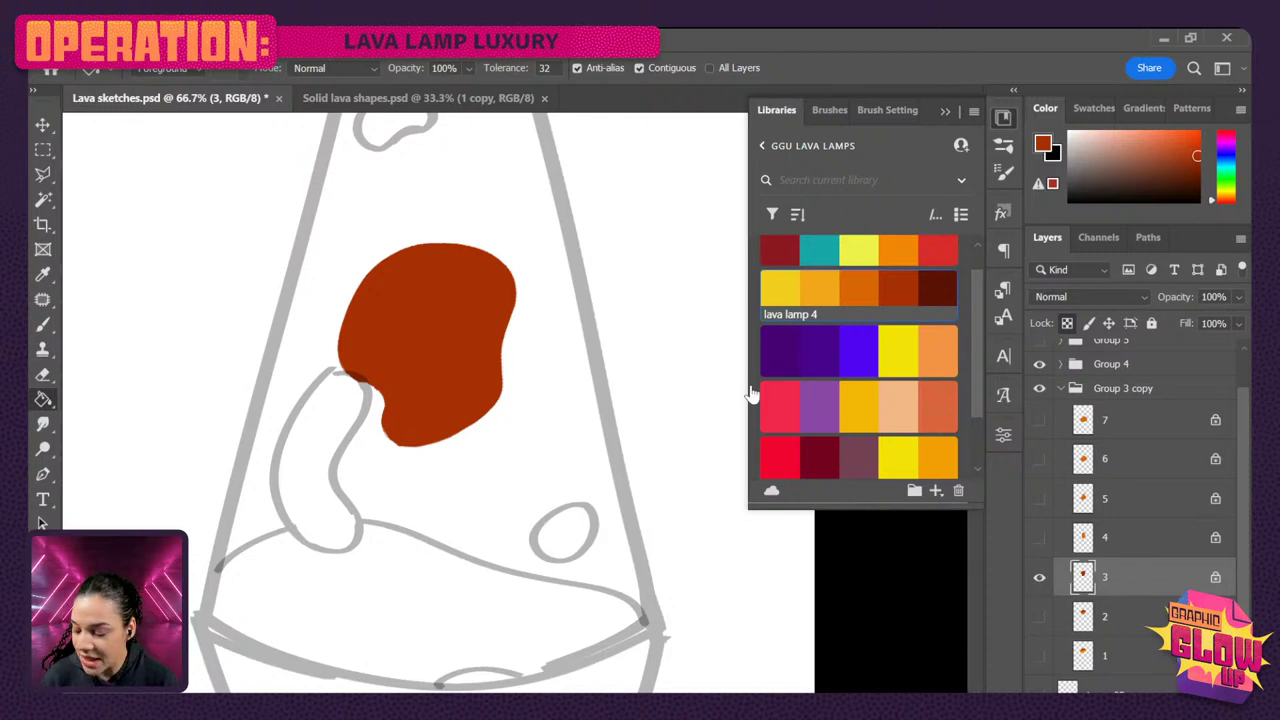
- Paint grainy lighter orange over the blob's lower half with a 200-pixel Dissolve brush
key("b")
left_click(1196, 142)
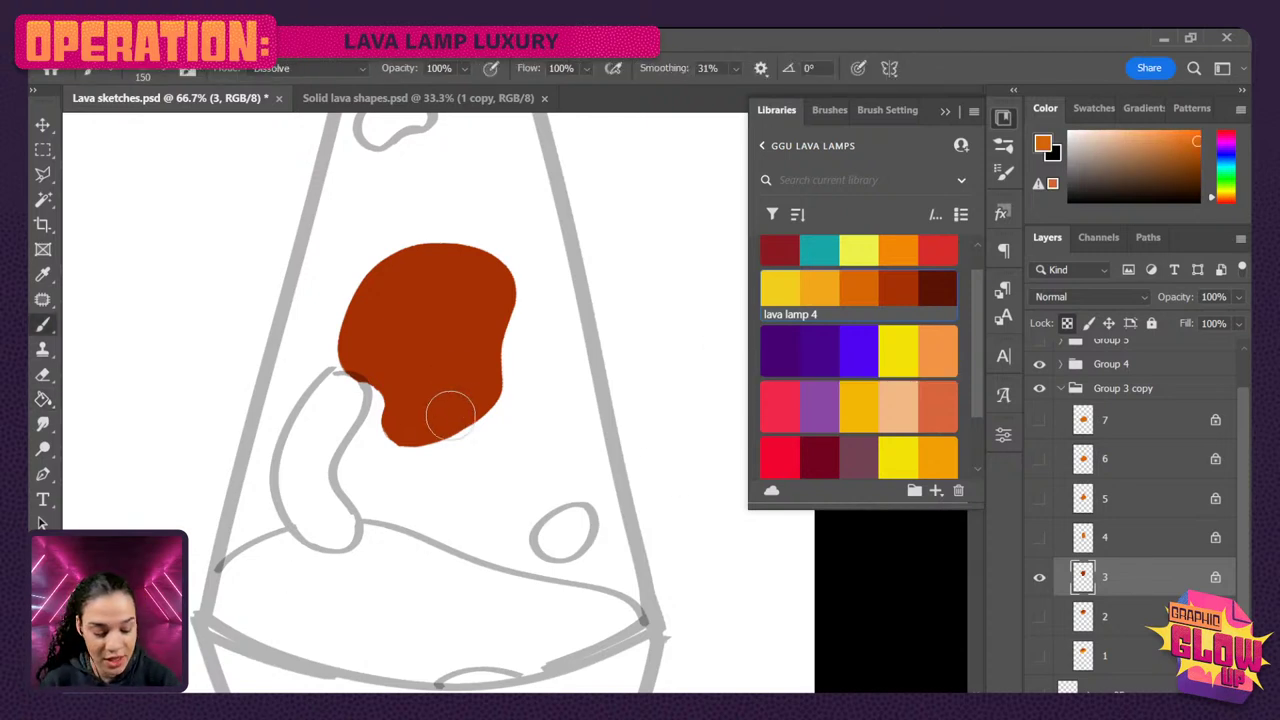
key("bracketright")
key("bracketright")
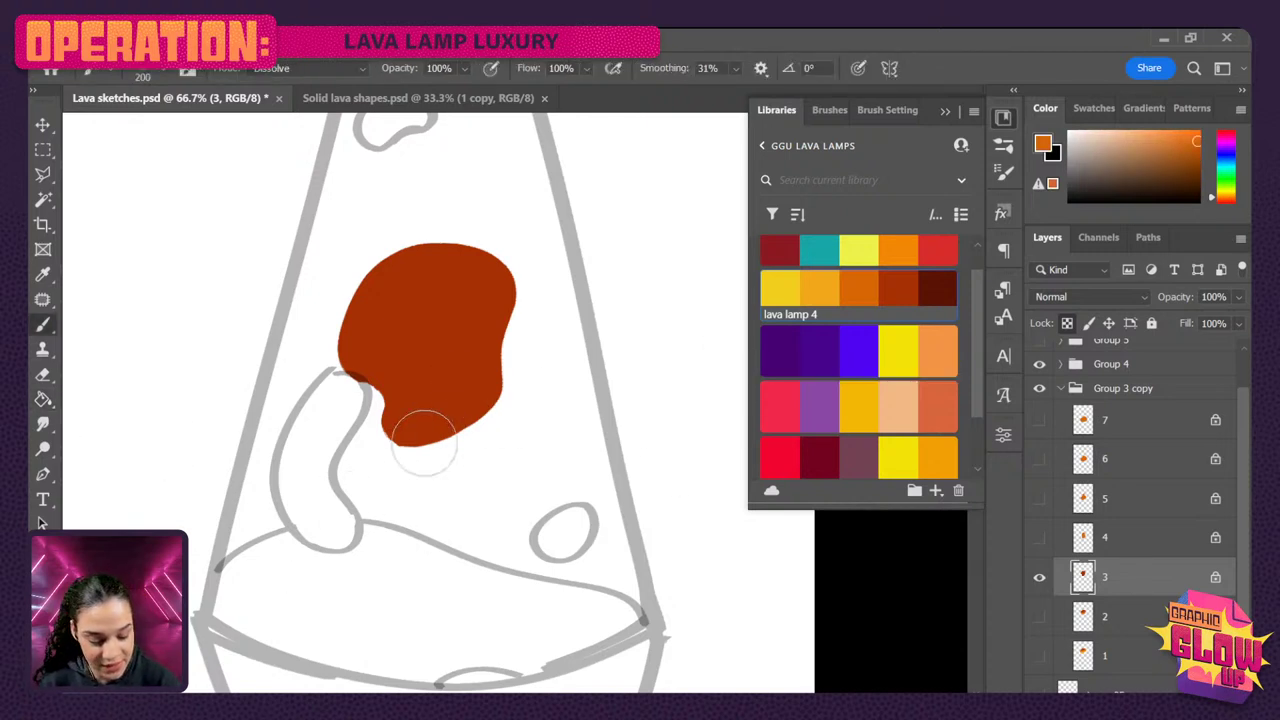
mouse_move(394, 420)
left_mouse_down()
mouse_move(516, 378)
mouse_move(379, 446)
mouse_move(538, 388)
mouse_move(375, 447)
mouse_move(412, 439)
mouse_move(387, 309)
mouse_move(333, 312)
mouse_move(475, 292)
mouse_move(386, 302)
mouse_move(353, 342)
mouse_move(492, 248)
mouse_move(331, 328)
mouse_move(542, 203)
mouse_move(429, 302)
mouse_move(545, 232)
mouse_move(301, 350)
mouse_move(497, 275)
mouse_move(347, 352)
mouse_move(378, 327)
mouse_move(413, 326)
mouse_move(440, 397)
mouse_move(433, 344)
mouse_move(397, 426)
left_mouse_up()
key("bracketleft")
key("bracketleft")
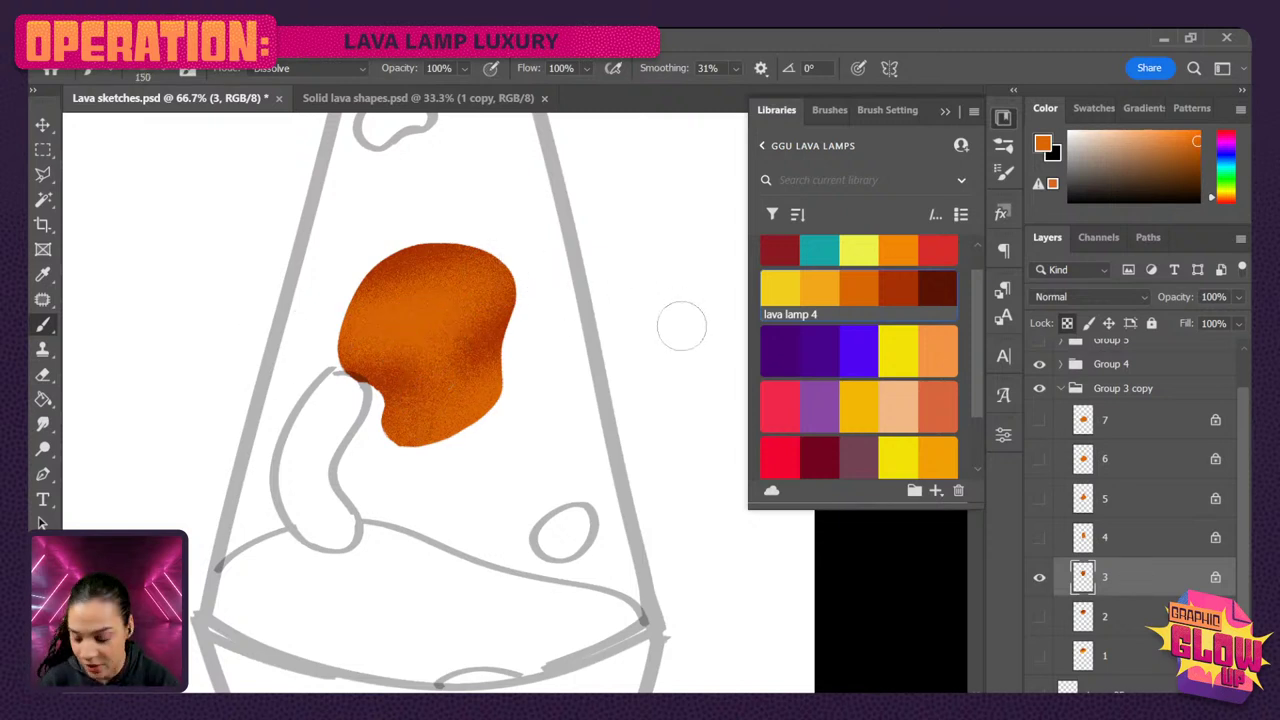
key("ctrl")
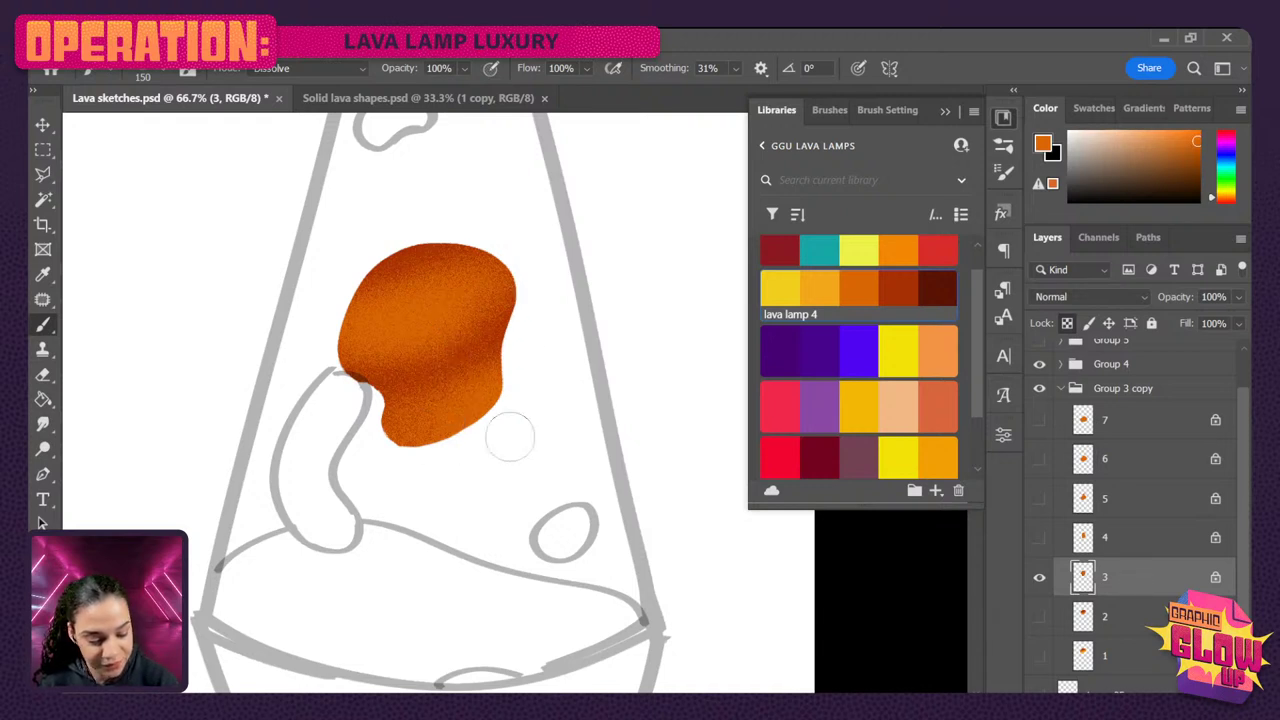
- Brighten the blob's lower and upper-left edges with golden yellow speckles at brush size 90
left_click(819, 289)
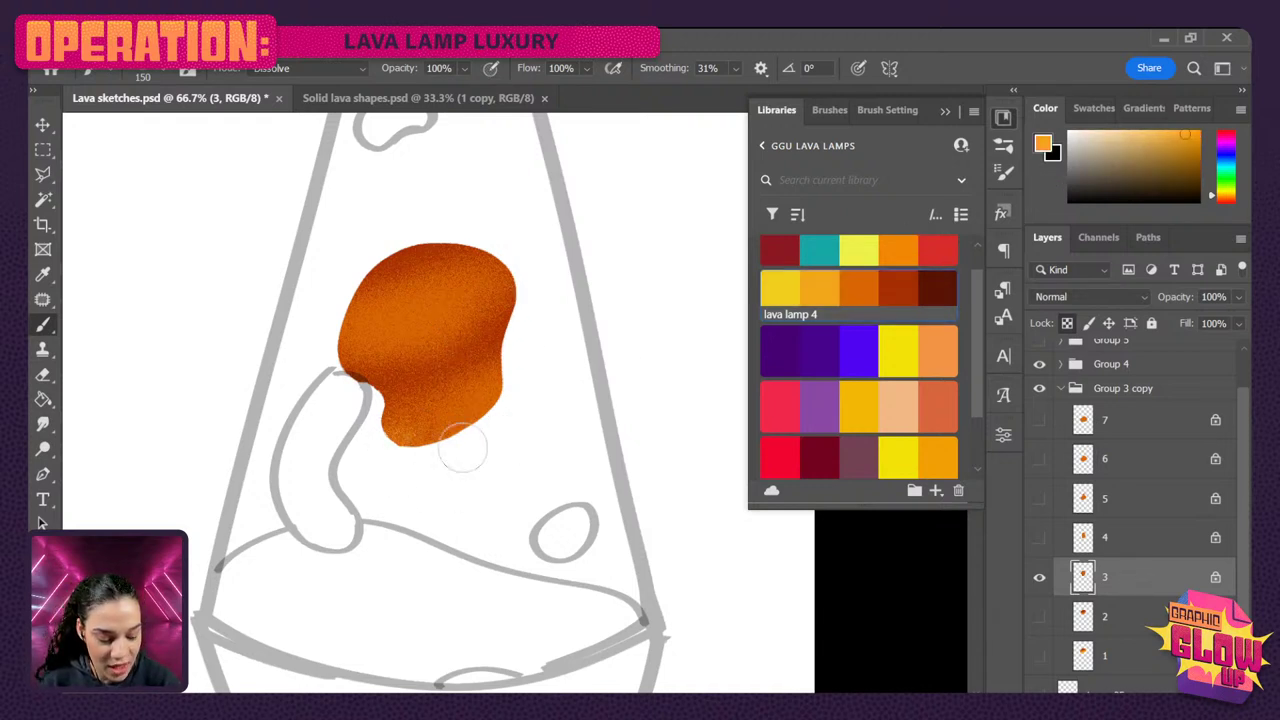
mouse_move(550, 400)
left_mouse_down()
mouse_move(464, 444)
mouse_move(481, 450)
mouse_move(426, 450)
mouse_move(403, 468)
mouse_move(366, 429)
mouse_move(456, 456)
left_mouse_up()
mouse_move(368, 398)
left_mouse_down()
mouse_move(358, 370)
mouse_move(389, 346)
mouse_move(350, 374)
mouse_move(467, 303)
mouse_move(330, 379)
mouse_move(543, 262)
mouse_move(459, 355)
mouse_move(514, 276)
mouse_move(425, 379)
mouse_move(478, 293)
mouse_move(502, 288)
mouse_move(416, 358)
mouse_move(512, 282)
mouse_move(350, 373)
mouse_move(440, 246)
left_mouse_up()
key("bracketleft")
key("bracketleft")
key("bracketleft")
mouse_move(343, 309)
left_mouse_down()
mouse_move(401, 235)
mouse_move(380, 277)
mouse_move(356, 284)
mouse_move(436, 232)
left_mouse_up()
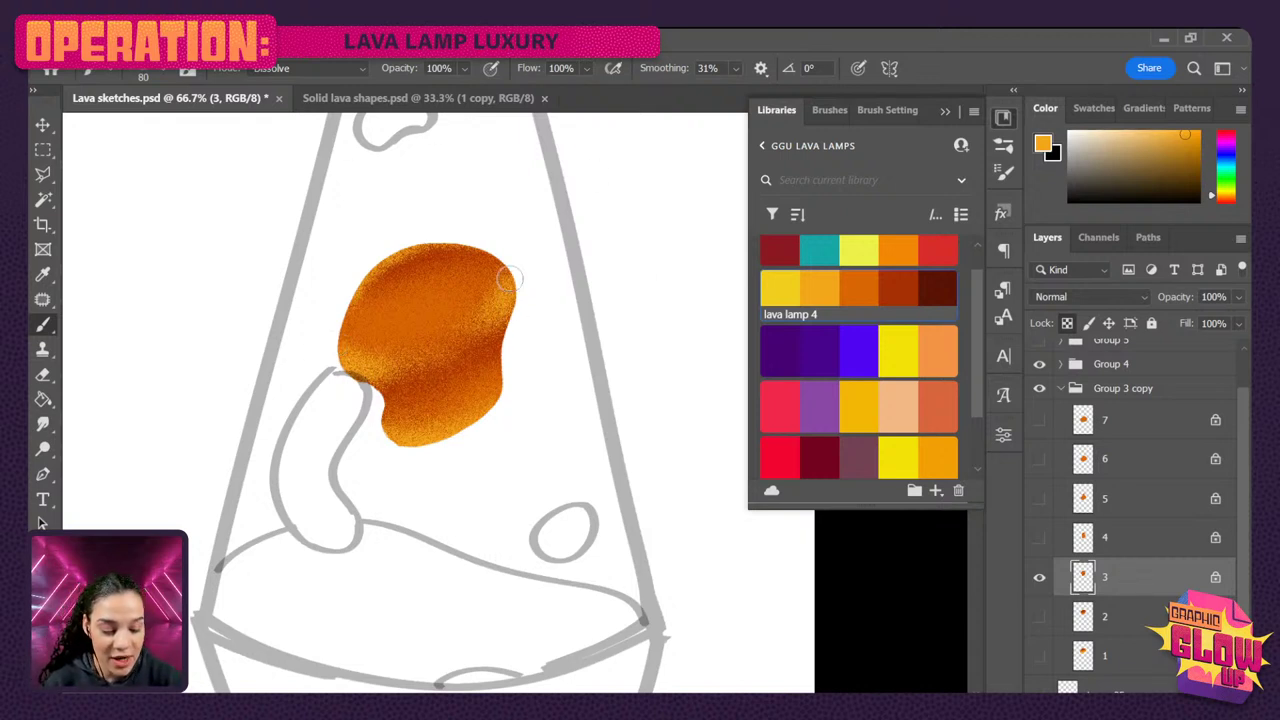
left_click_drag(389, 336, 402, 350)
key("bracketright")
key("bracketright")
key("bracketright")
key("bracketright")
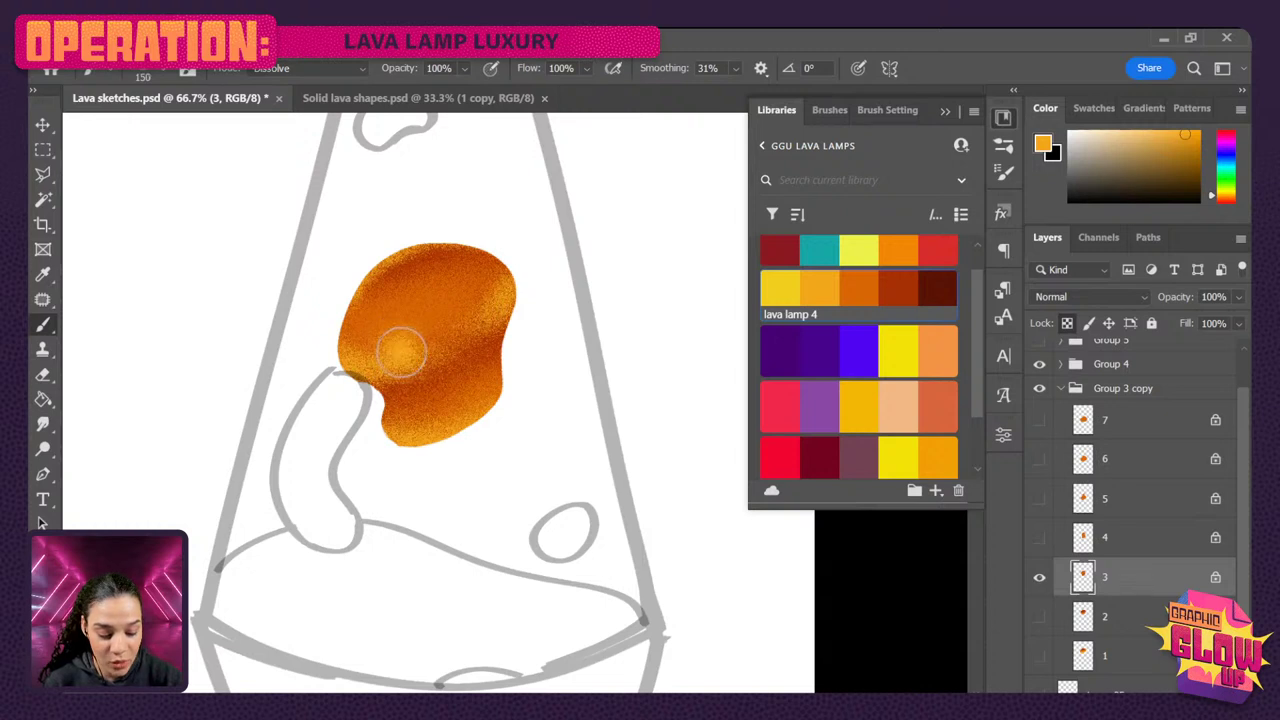
key("ctrl+z")
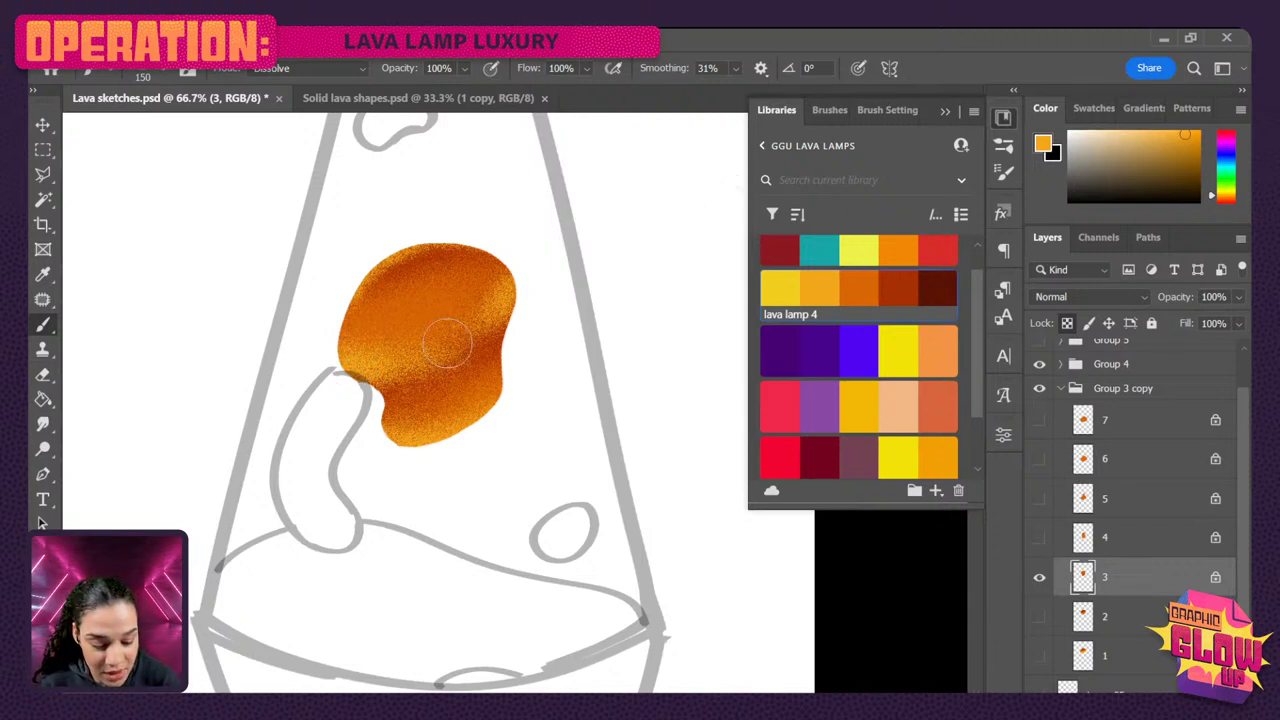
scroll(547, 268, "up", 1)
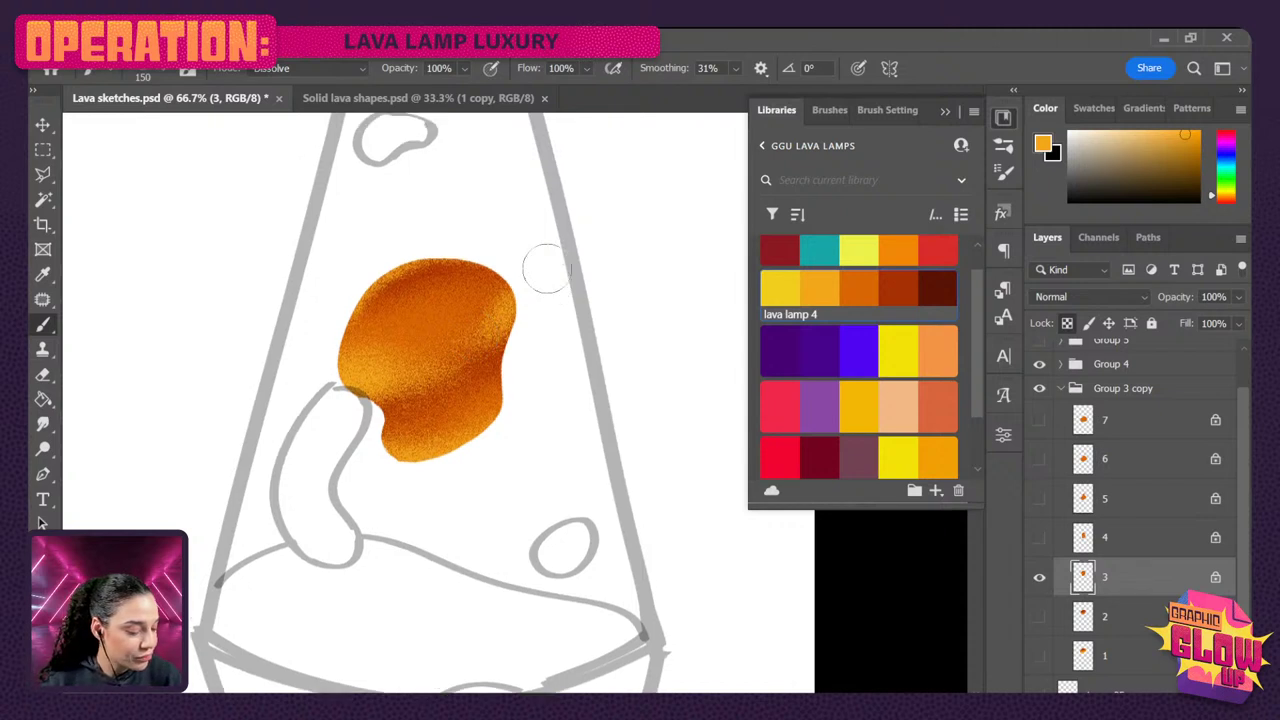
- Hide layer 3, make layer 4 active, and fill its blob with dark red-brown
left_click(1040, 578)
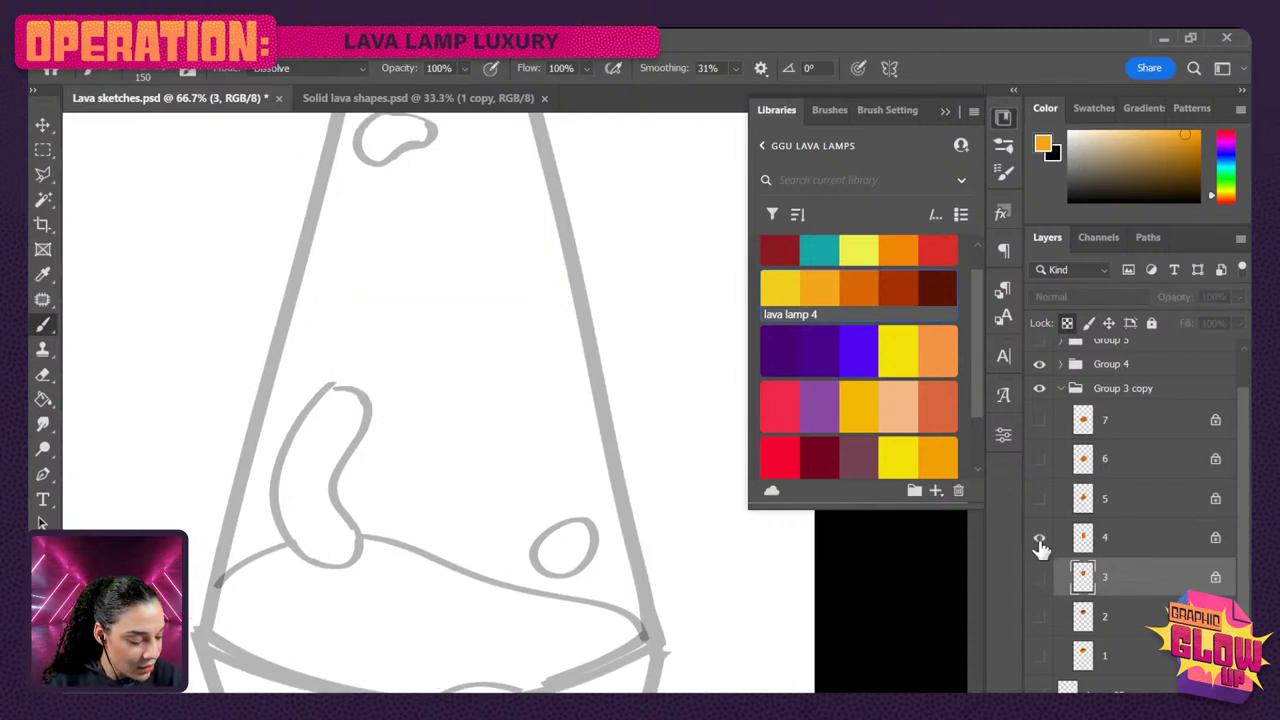
left_click(1039, 538)
left_click(1150, 540)
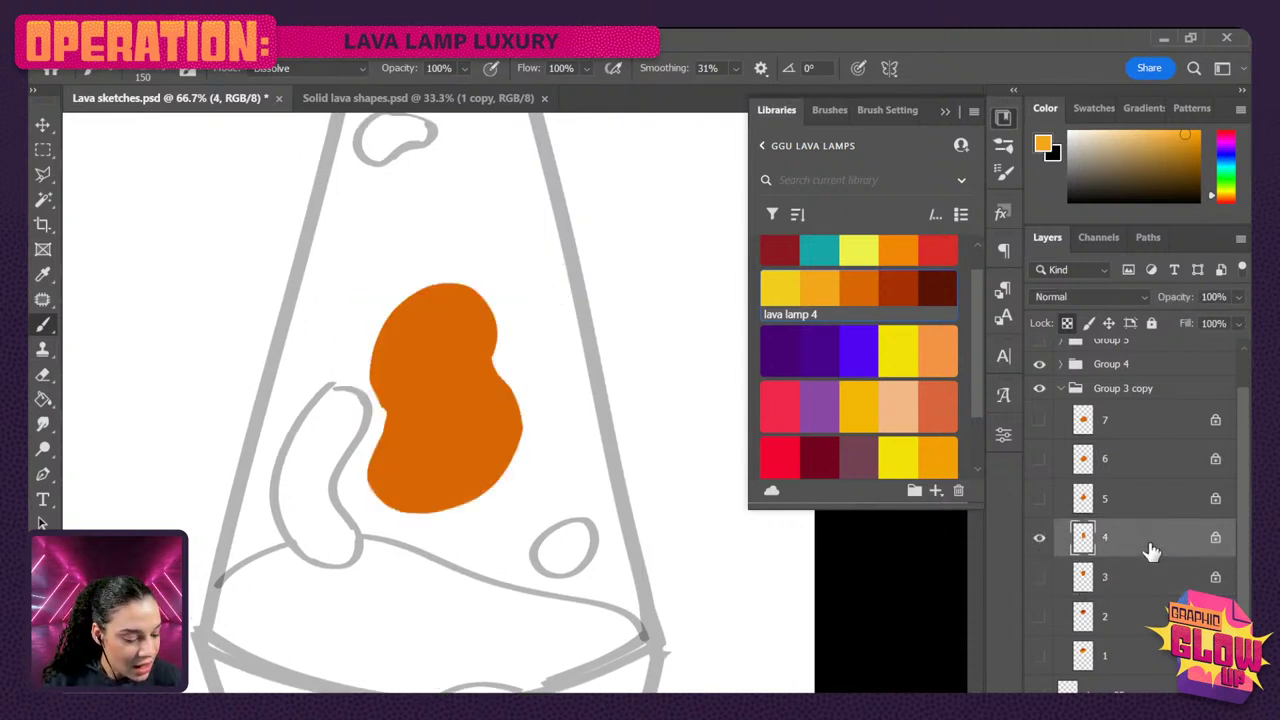
left_click(925, 290)
key("g")
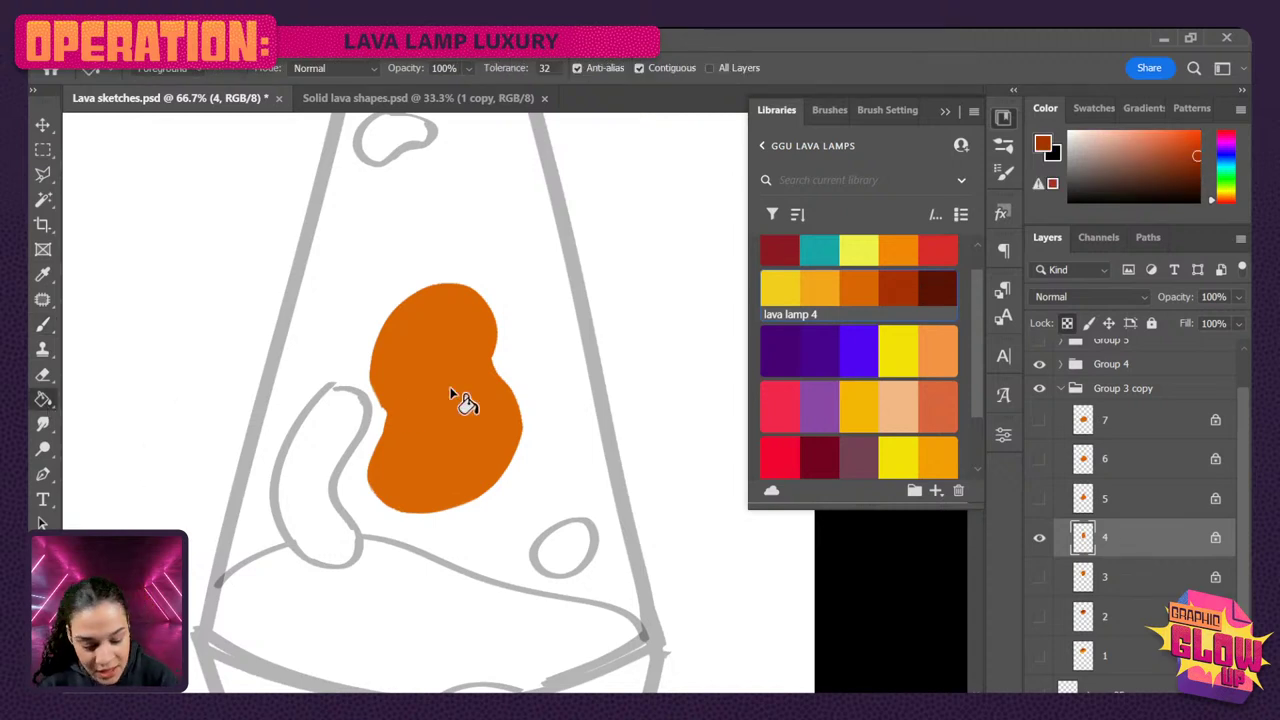
left_click(460, 400)
- Brush a grainy orange gradient over the red blob at sizes 250 and 200
key("b")
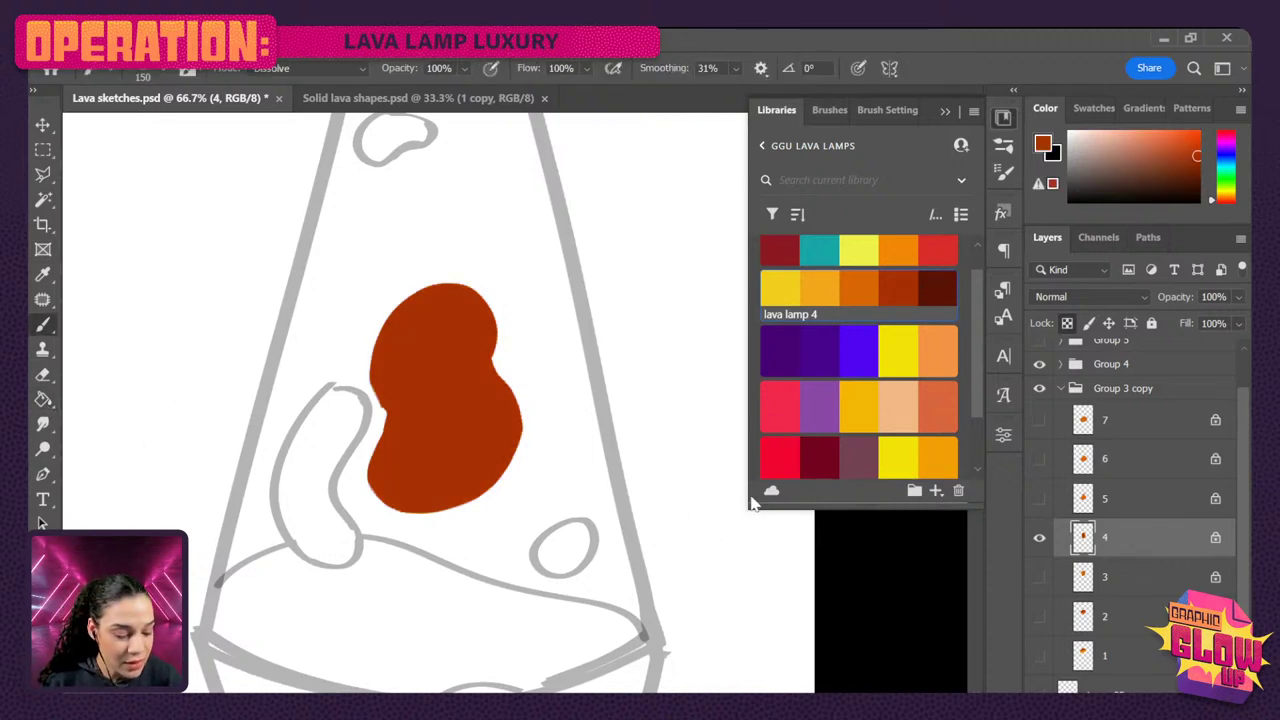
left_click(864, 289)
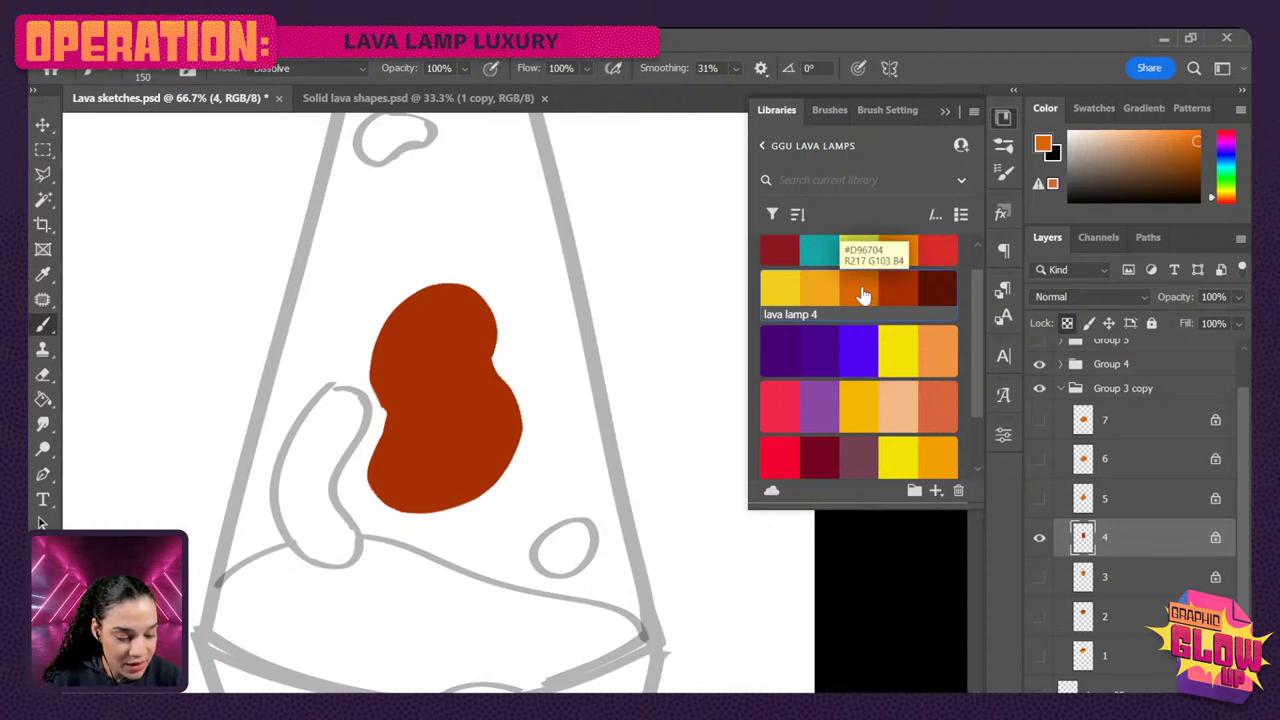
key("bracketright")
key("bracketright")
key("bracketright")
key("bracketright")
key("bracketright")
key("bracketright")
key("bracketright")
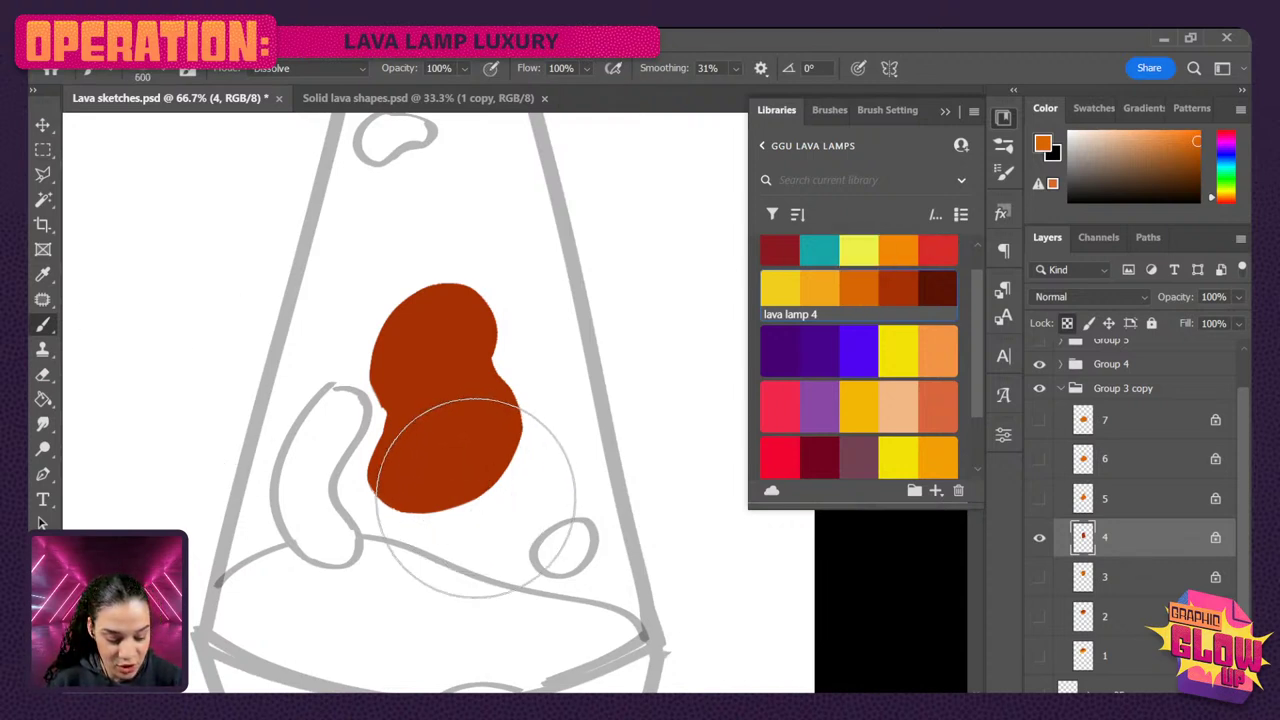
key("bracketleft")
key("bracketleft")
key("bracketleft")
key("bracketleft")
key("bracketleft")
key("bracketleft")
key("bracketleft")
mouse_move(478, 505)
left_mouse_down()
mouse_move(506, 521)
mouse_move(512, 483)
mouse_move(494, 439)
mouse_move(489, 454)
mouse_move(423, 471)
left_mouse_up()
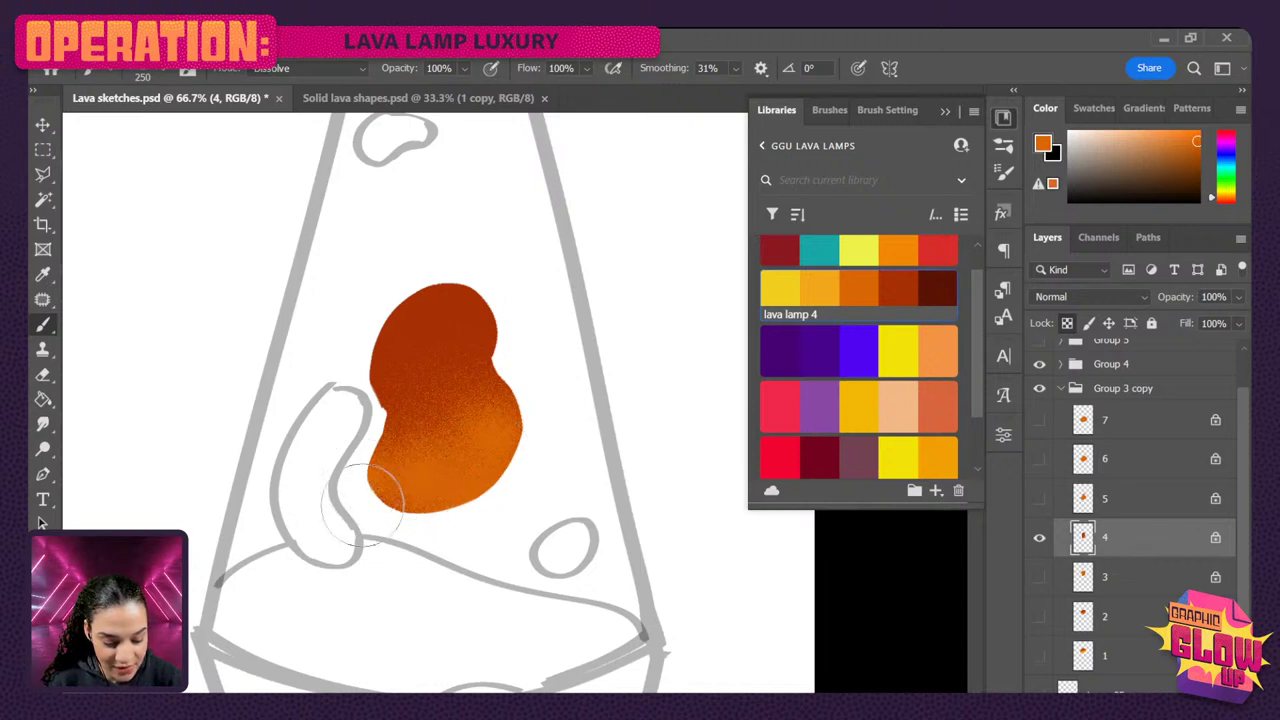
key("bracketleft")
mouse_move(457, 337)
left_mouse_down()
mouse_move(348, 378)
mouse_move(383, 360)
mouse_move(389, 372)
mouse_move(483, 348)
left_mouse_up()
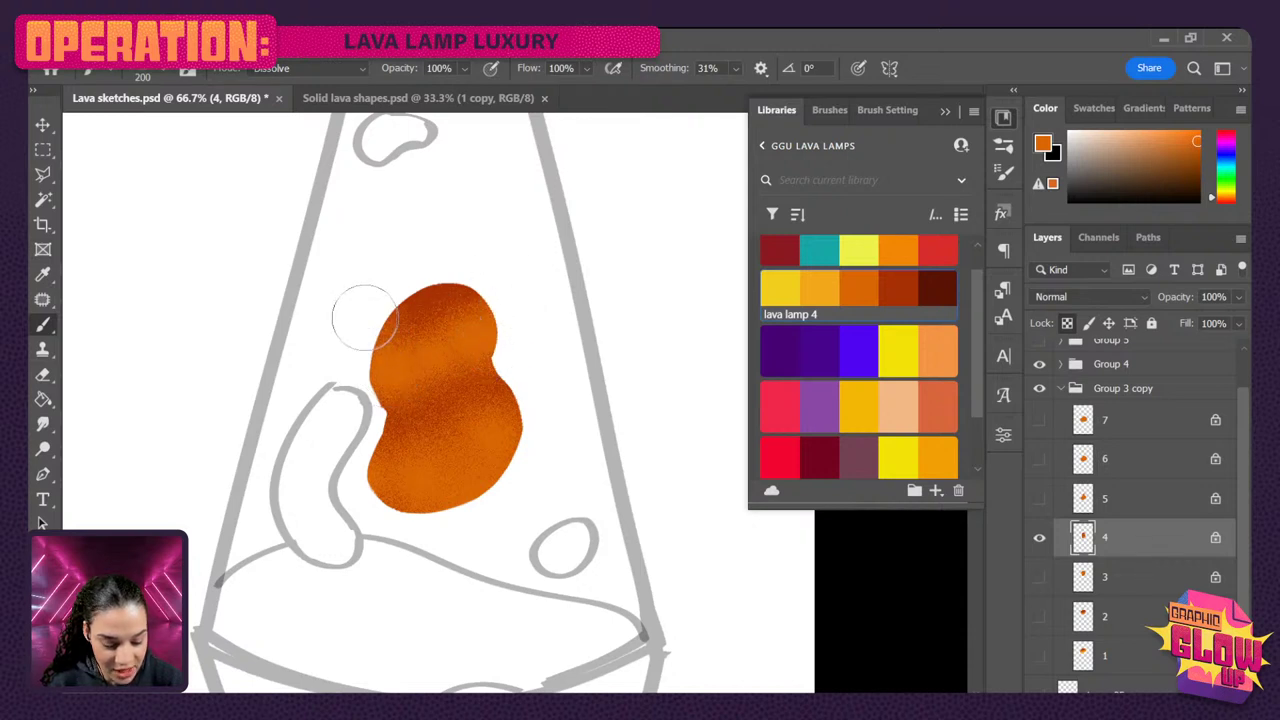
- Darken the blob's top and lower half with red-orange, then add a yellow-orange highlight left-centre
left_click(886, 287)
mouse_move(486, 286)
left_mouse_down()
mouse_move(429, 314)
mouse_move(451, 309)
left_mouse_up()
mouse_move(455, 440)
left_mouse_down()
mouse_move(443, 428)
mouse_move(486, 428)
mouse_move(373, 433)
left_mouse_up()
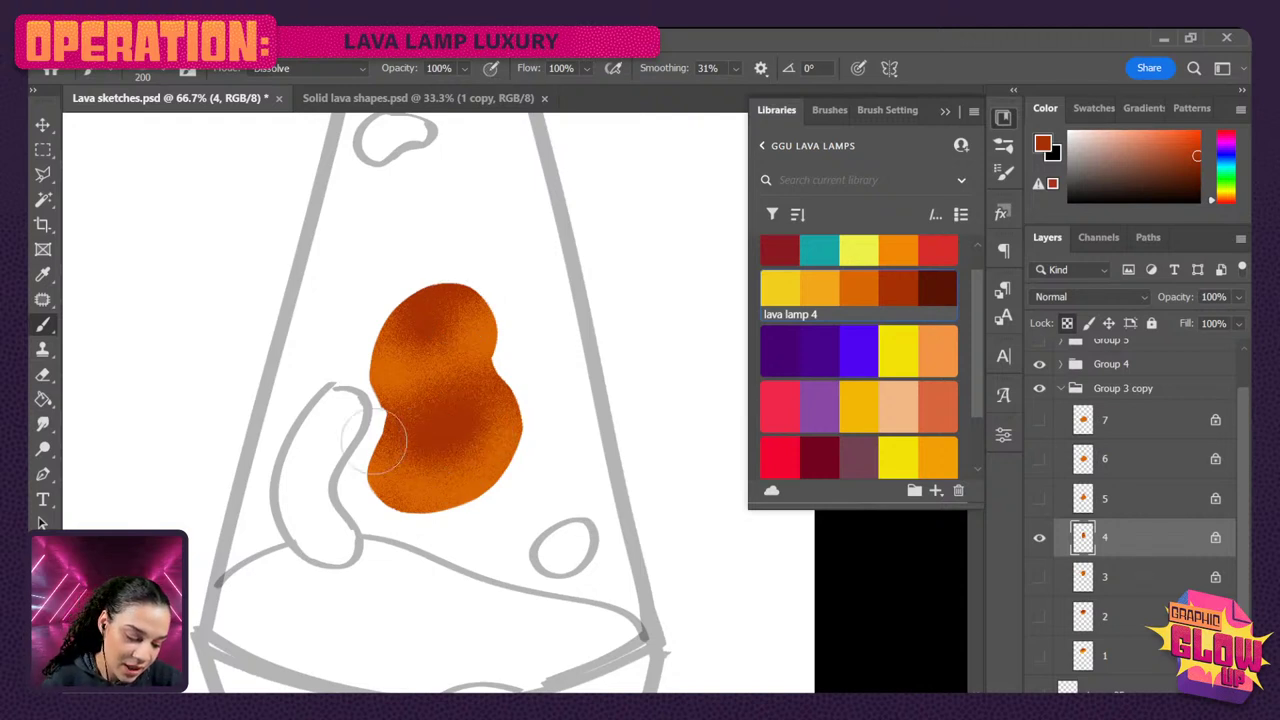
left_click(826, 303)
key("bracketleft")
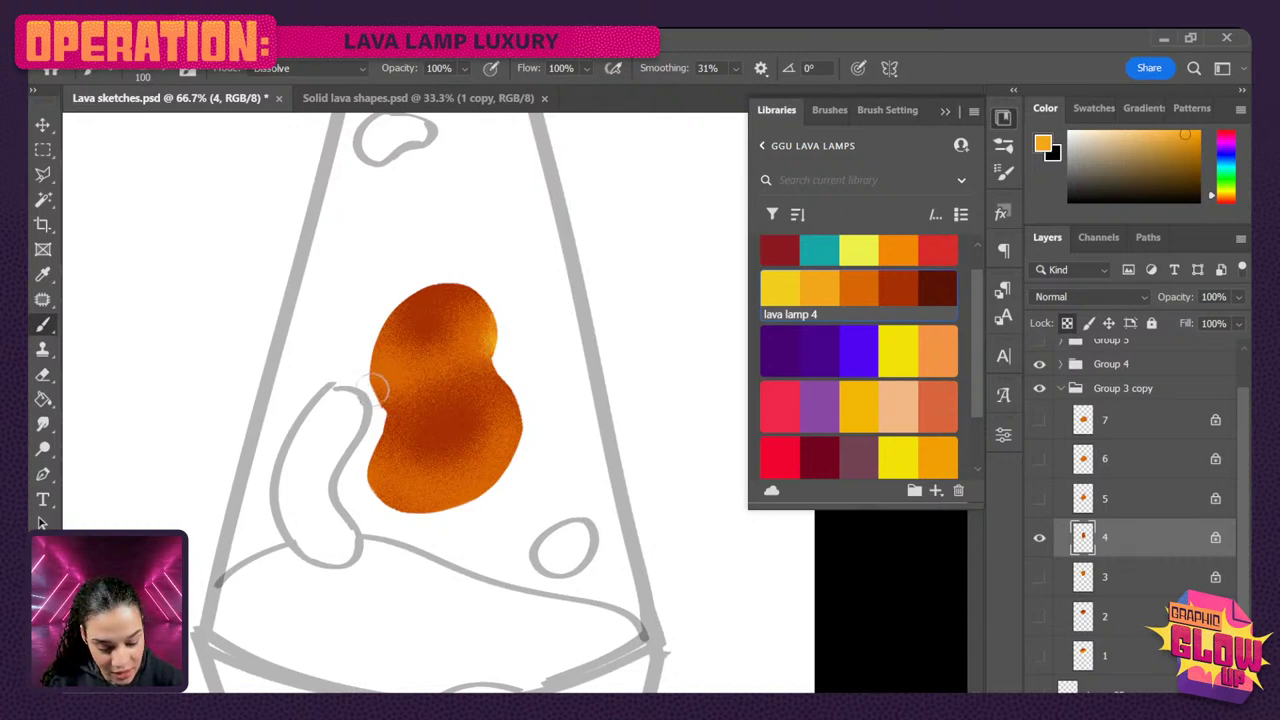
mouse_move(389, 399)
left_mouse_down()
mouse_move(515, 404)
mouse_move(360, 387)
mouse_move(385, 384)
mouse_move(376, 345)
left_mouse_up()
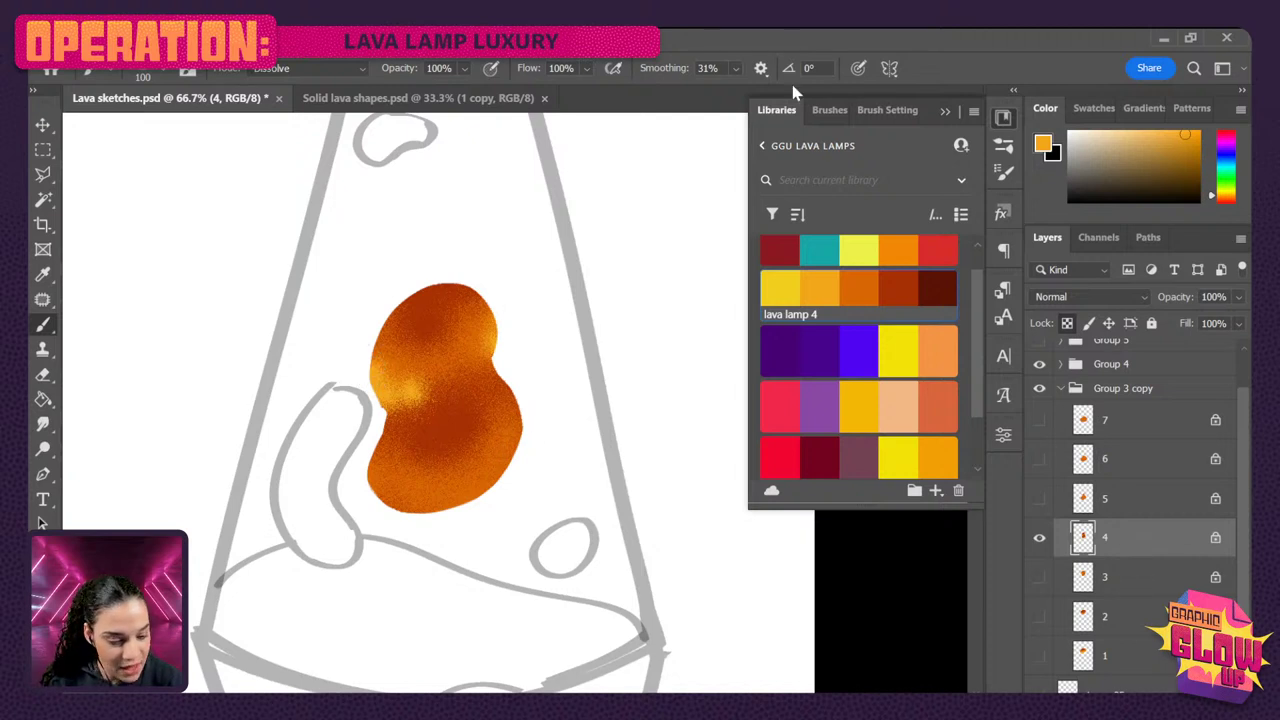
- Try a lighter yellow-orange stroke across the blob, undo it, and set the brush to 200
left_click(734, 68)
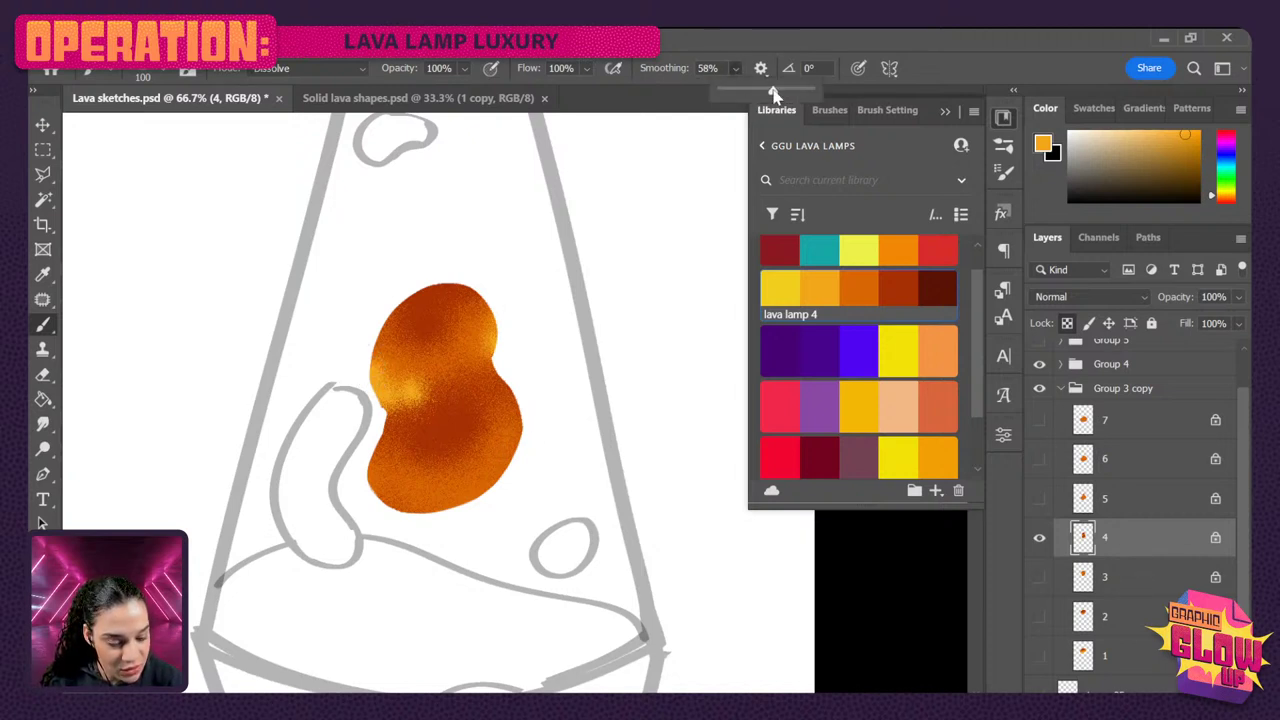
key("bracketright")
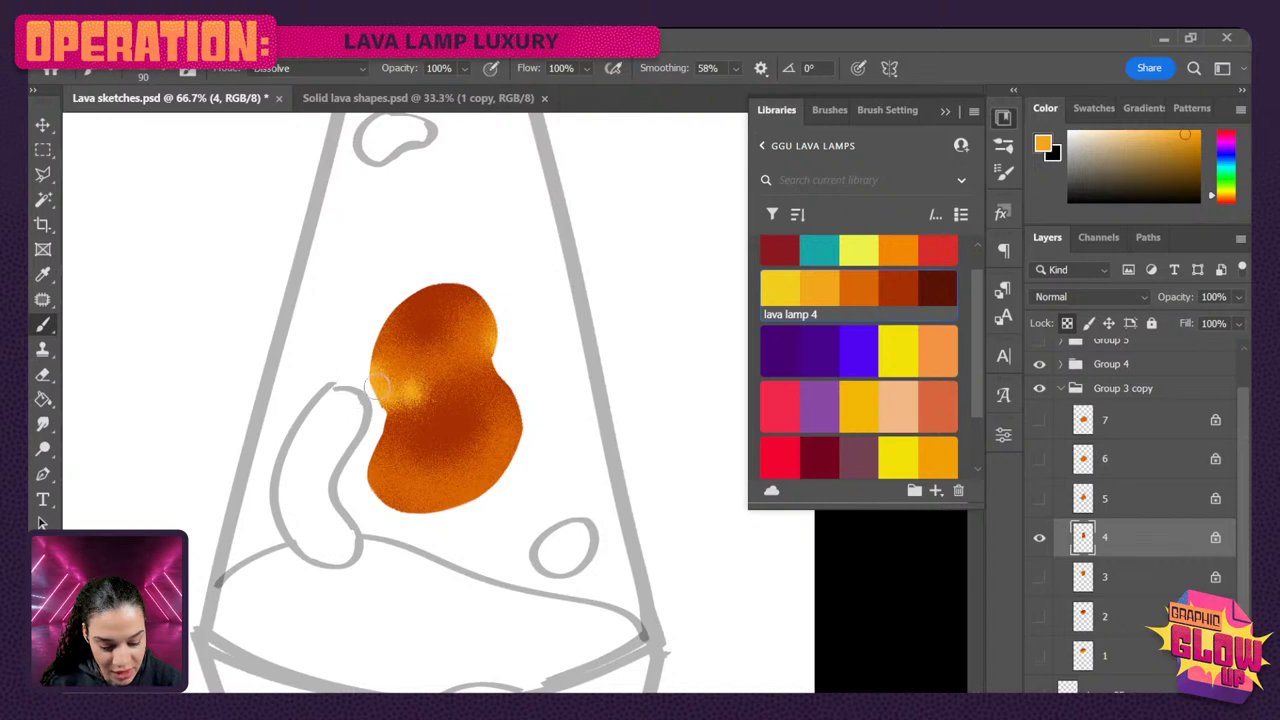
left_click_drag(395, 387, 447, 374)
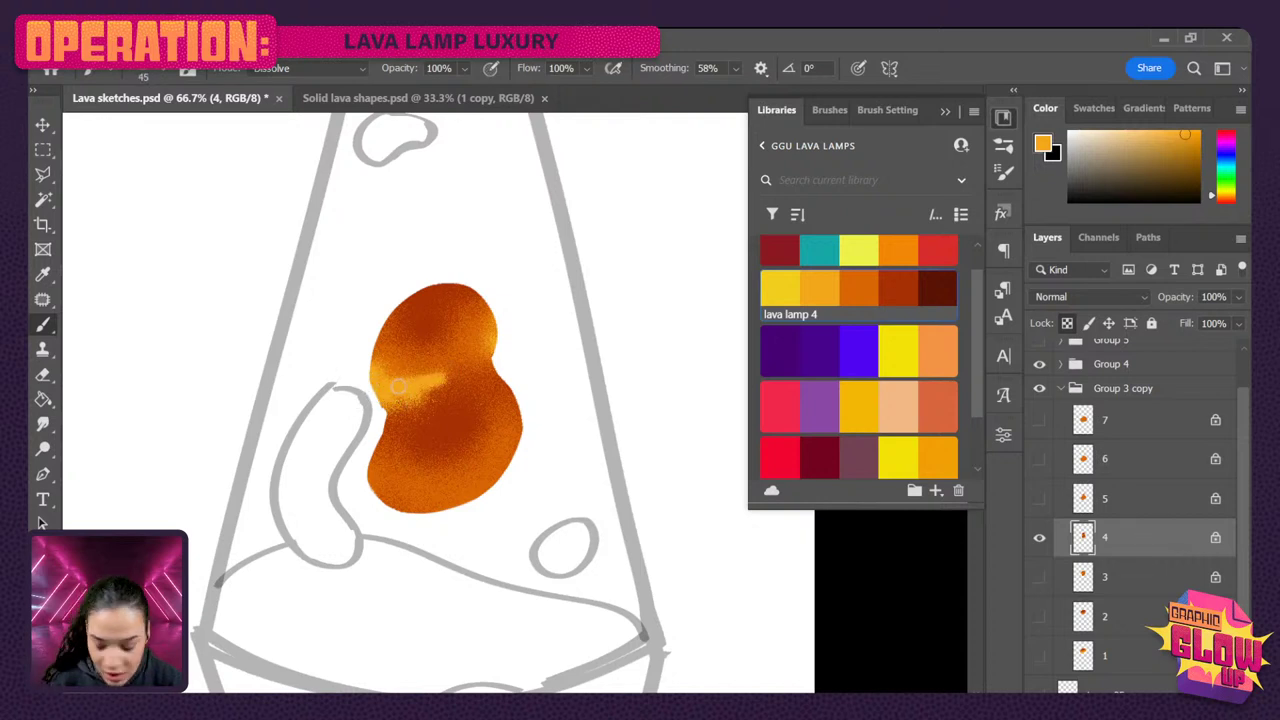
key("ctrl+z")
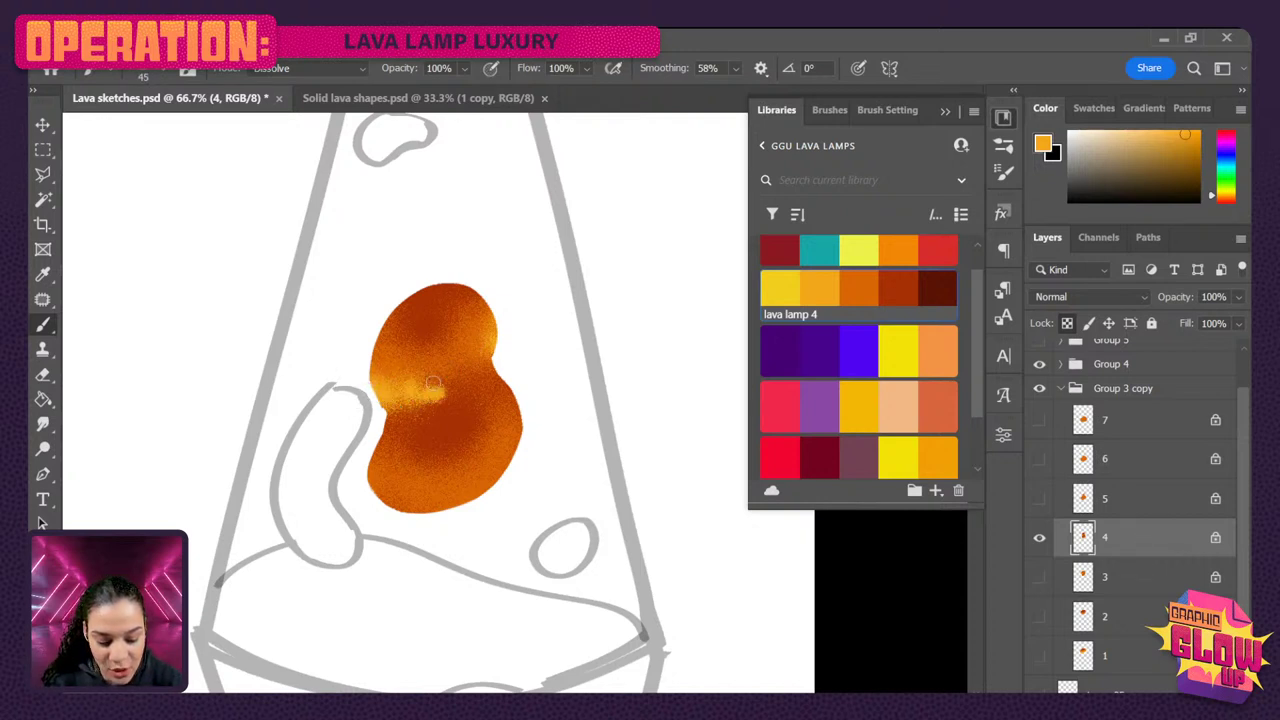
key("ctrl+z")
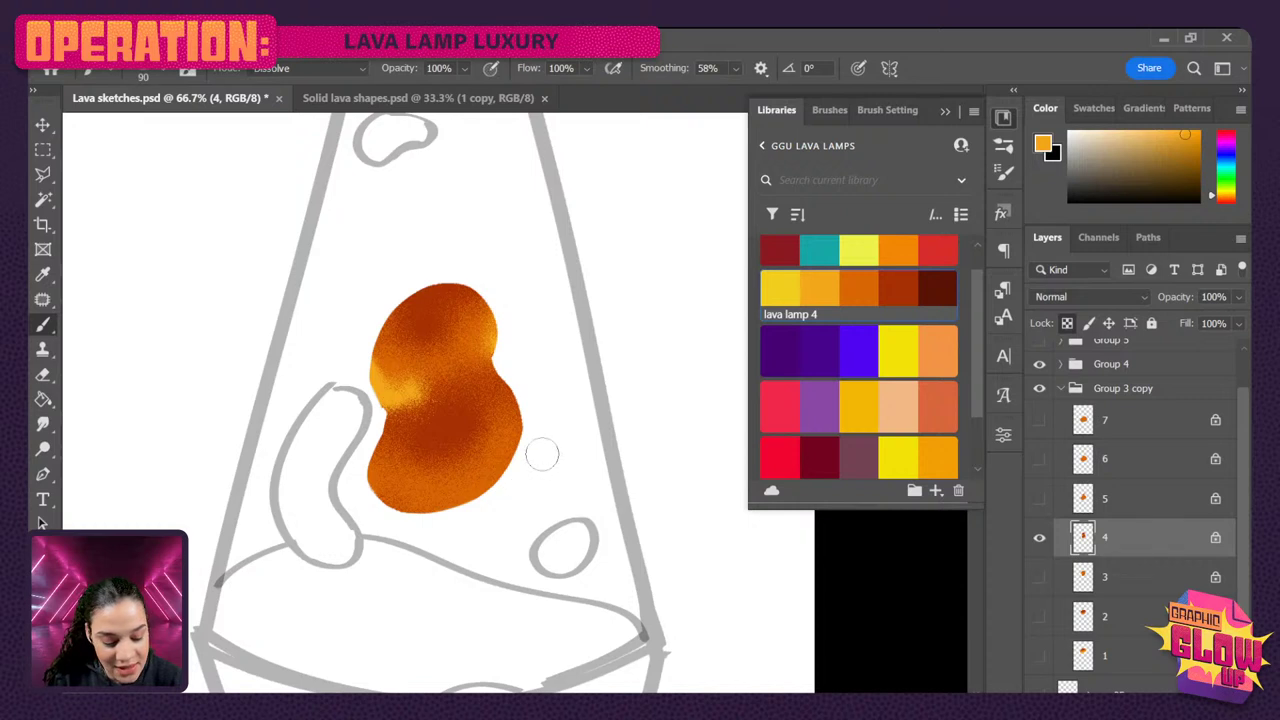
key("bracketright")
key("bracketright")
key("bracketright")
key("bracketright")
key("bracketright")
key("bracketright")
key("bracketright")
key("bracketright")
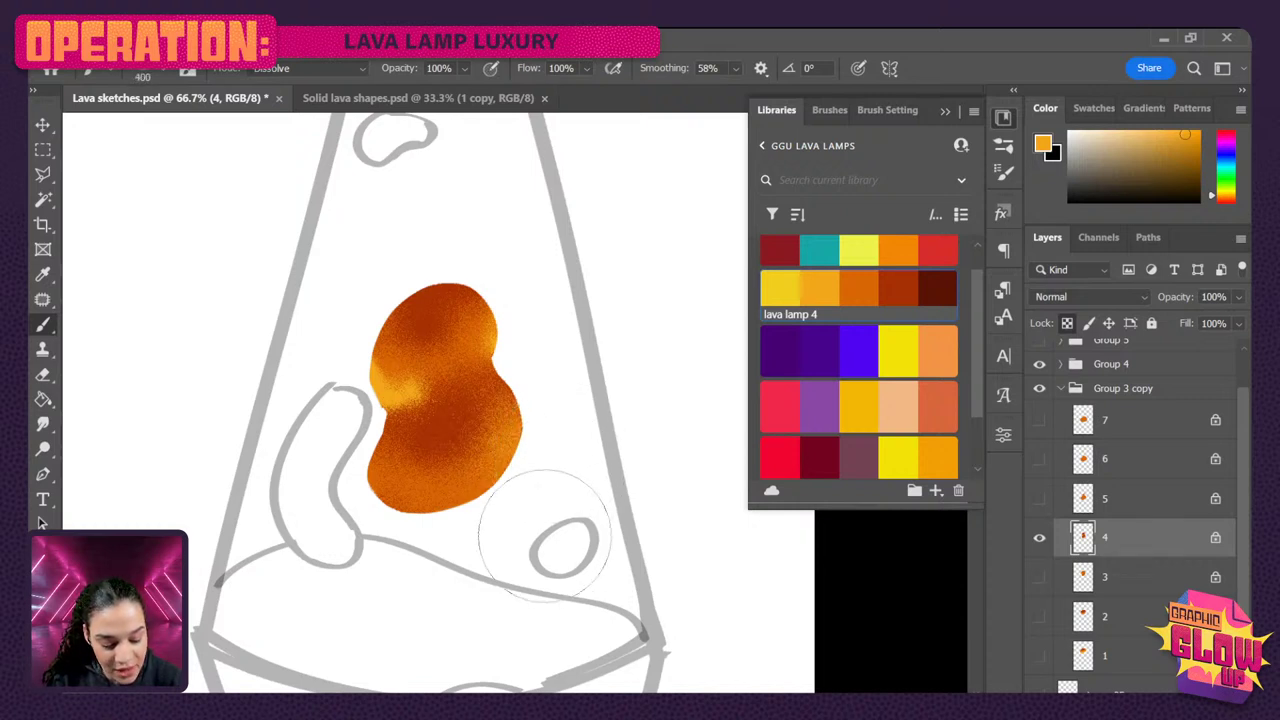
key("bracketleft")
key("bracketleft")
key("bracketleft")
key("bracketleft")
key("bracketleft")
key("bracketleft")
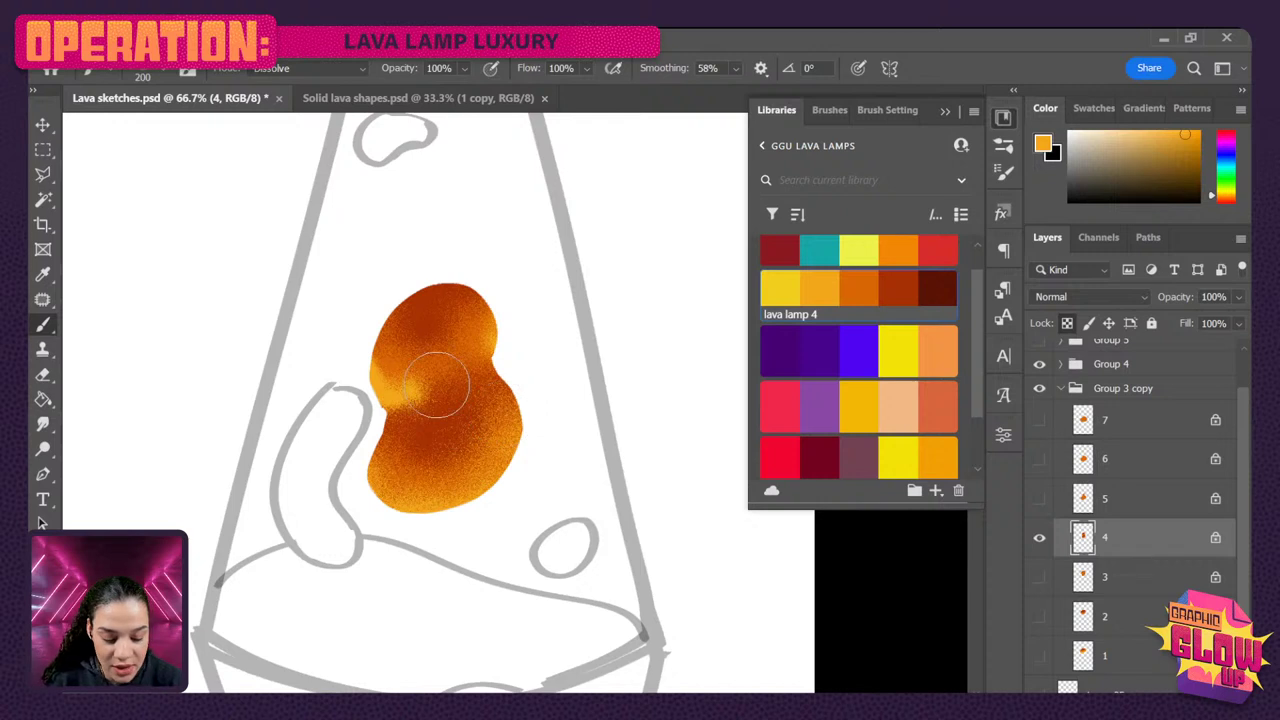
- Darken the blob's top with sampled red-orange, then shade its middle and left edge grainy orange
key("alt")
left_click(405, 352, "alt")
key("bracketleft")
key("bracketleft")
key("bracketleft")
key("bracketleft")
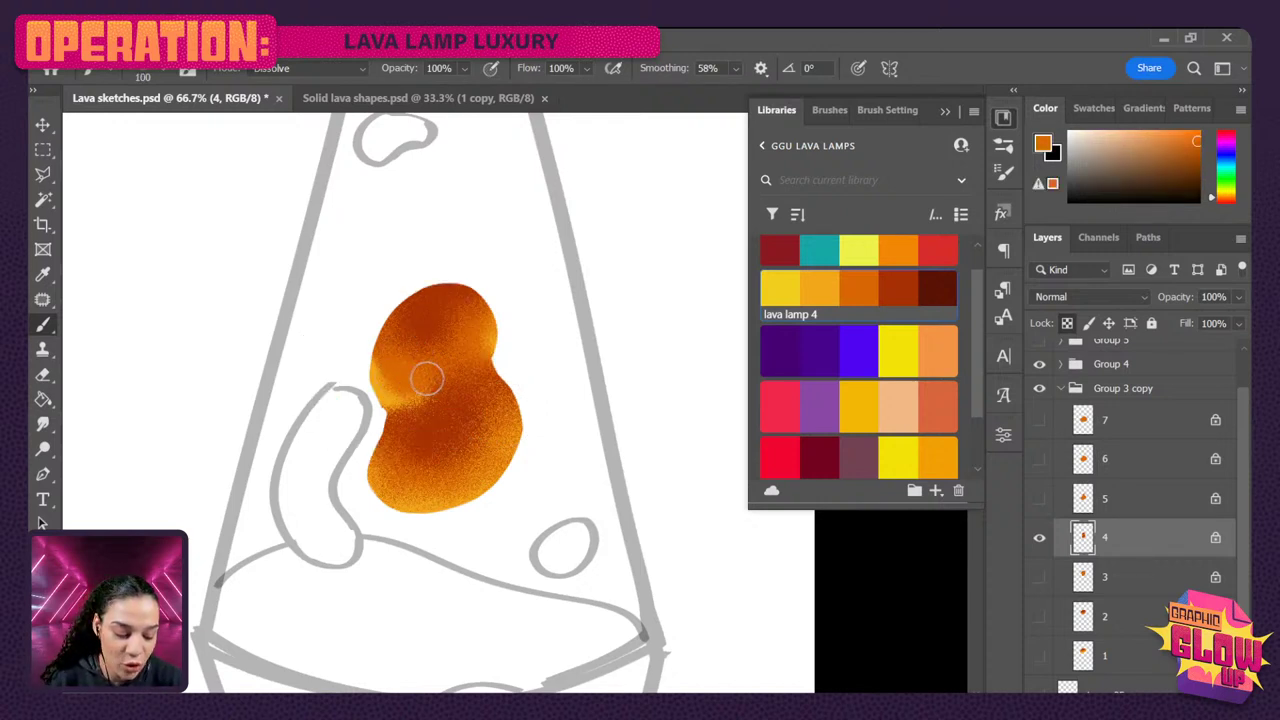
left_click(445, 312, "alt")
key("bracketright")
key("bracketright")
key("bracketright")
key("bracketright")
key("bracketright")
mouse_move(414, 320)
left_mouse_down()
mouse_move(428, 340)
mouse_move(423, 297)
mouse_move(429, 314)
mouse_move(440, 292)
left_mouse_up()
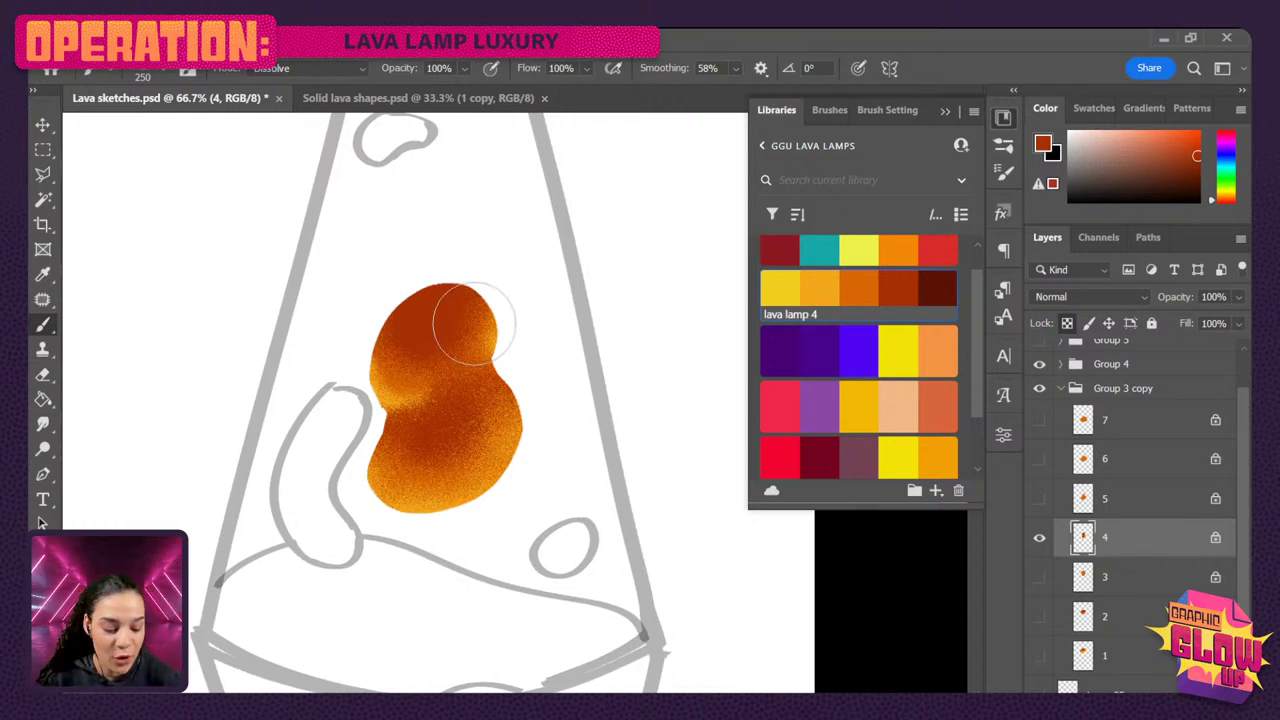
left_click(388, 432, "alt")
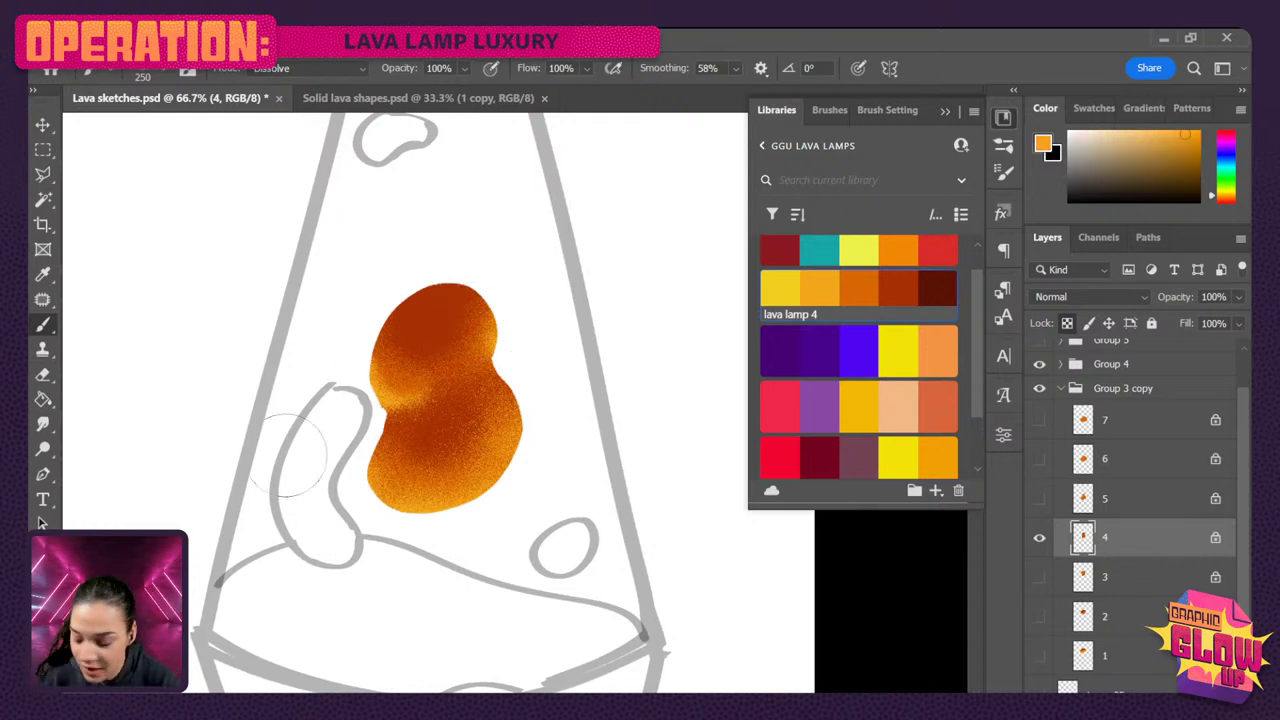
key("bracketleft")
key("bracketleft")
key("bracketleft")
key("bracketleft")
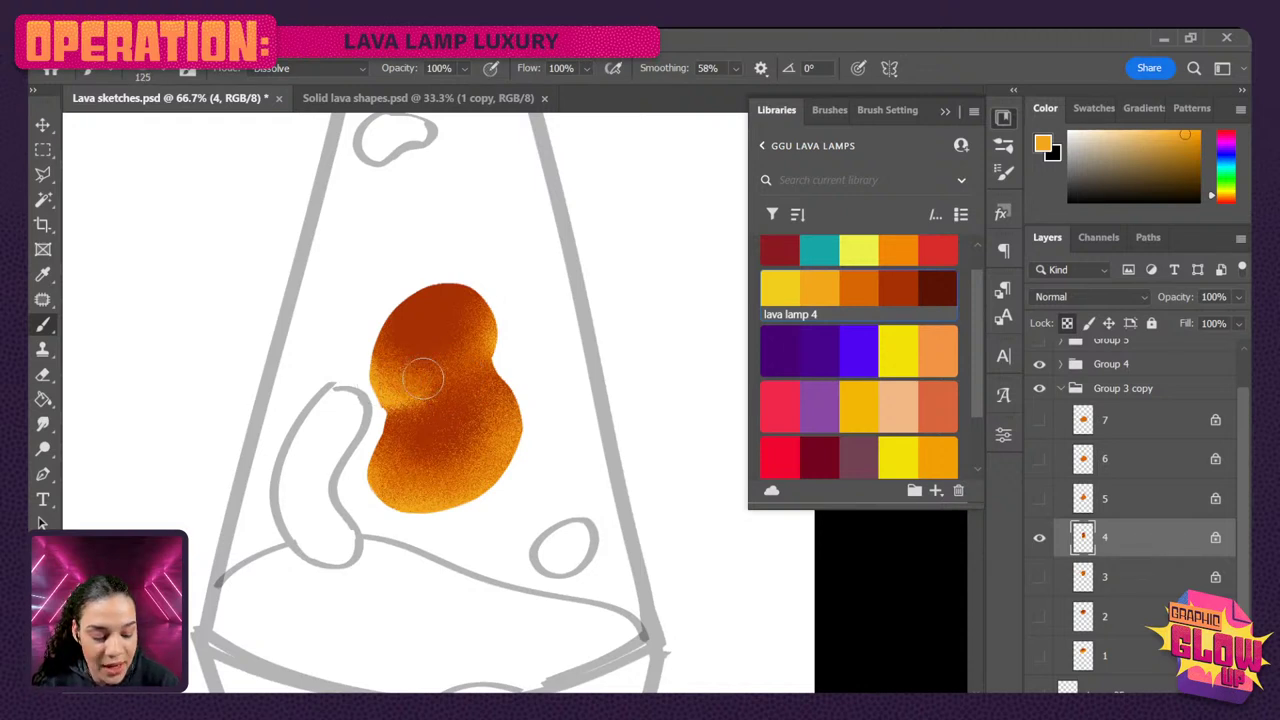
mouse_move(424, 378)
left_mouse_down()
mouse_move(493, 330)
mouse_move(405, 386)
mouse_move(445, 388)
mouse_move(457, 360)
mouse_move(374, 419)
mouse_move(388, 476)
left_mouse_up()
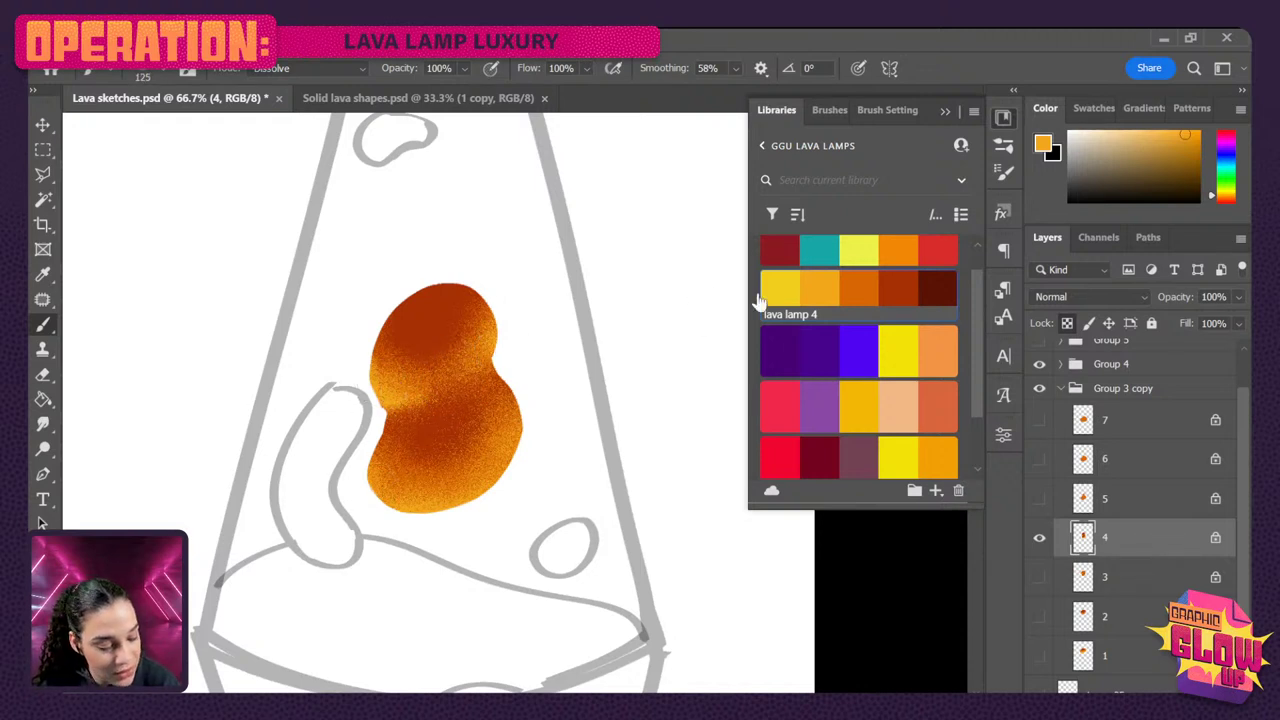
- Darken the blob's upper-left area with a sampled dark red-orange at brush size 70
left_click(397, 462, "alt")
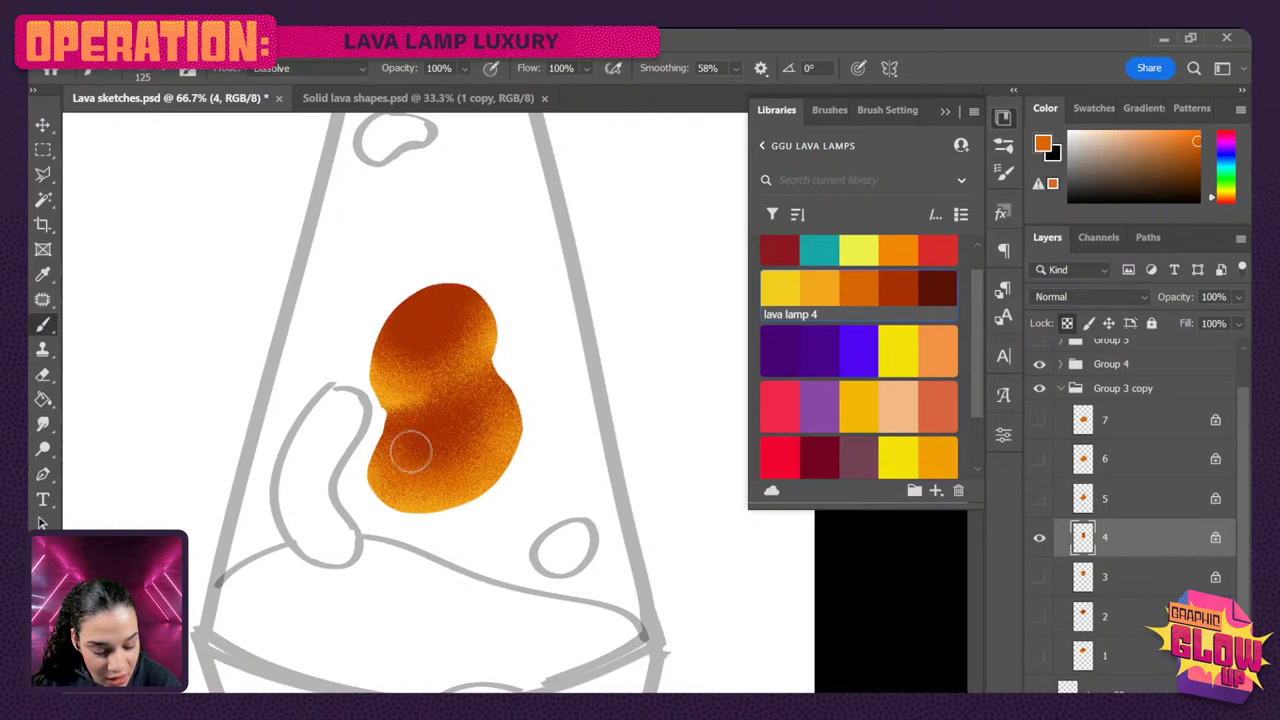
left_click(767, 274)
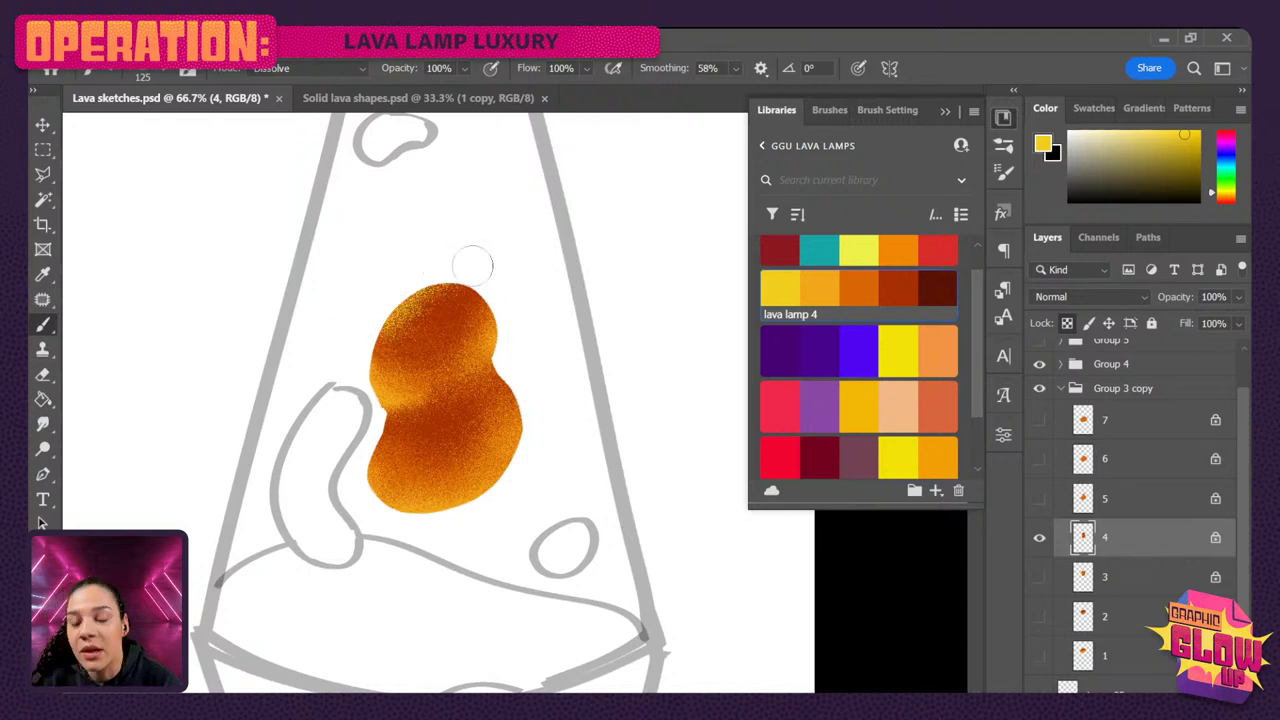
left_click(455, 300, "alt")
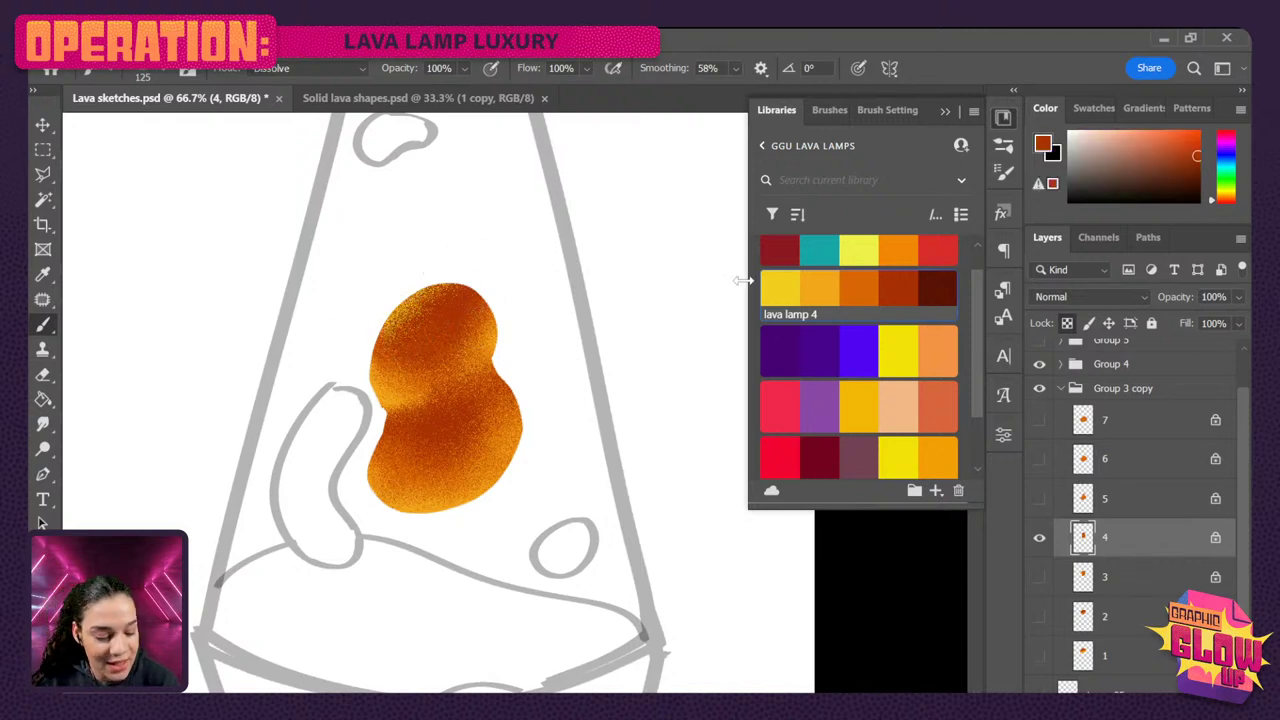
left_click(818, 289)
key("bracketleft")
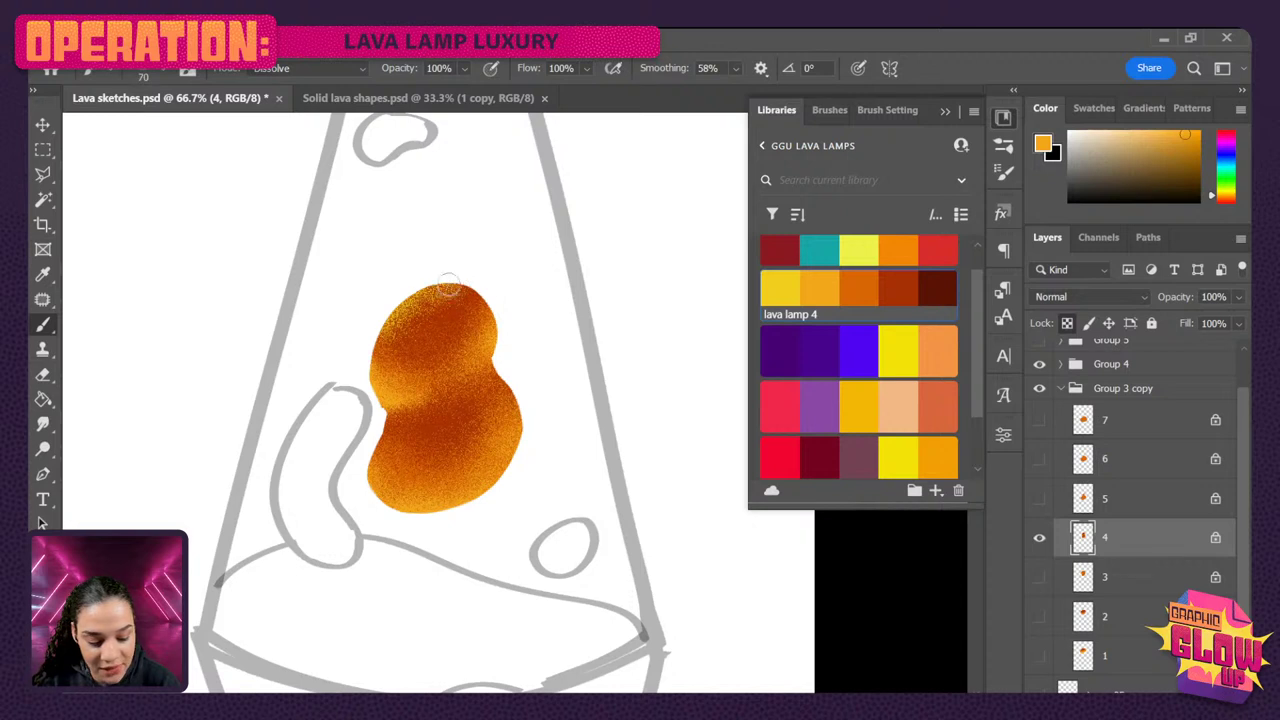
left_click(452, 314, "alt")
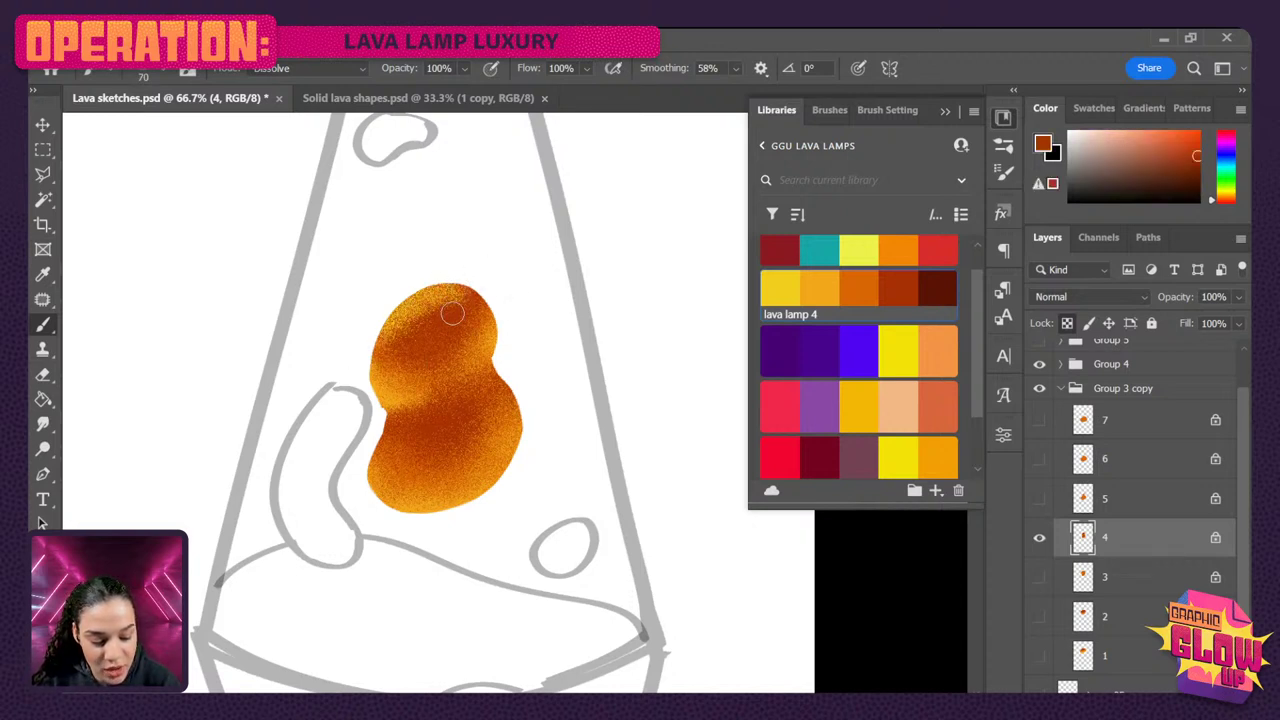
left_click_drag(437, 307, 473, 298)
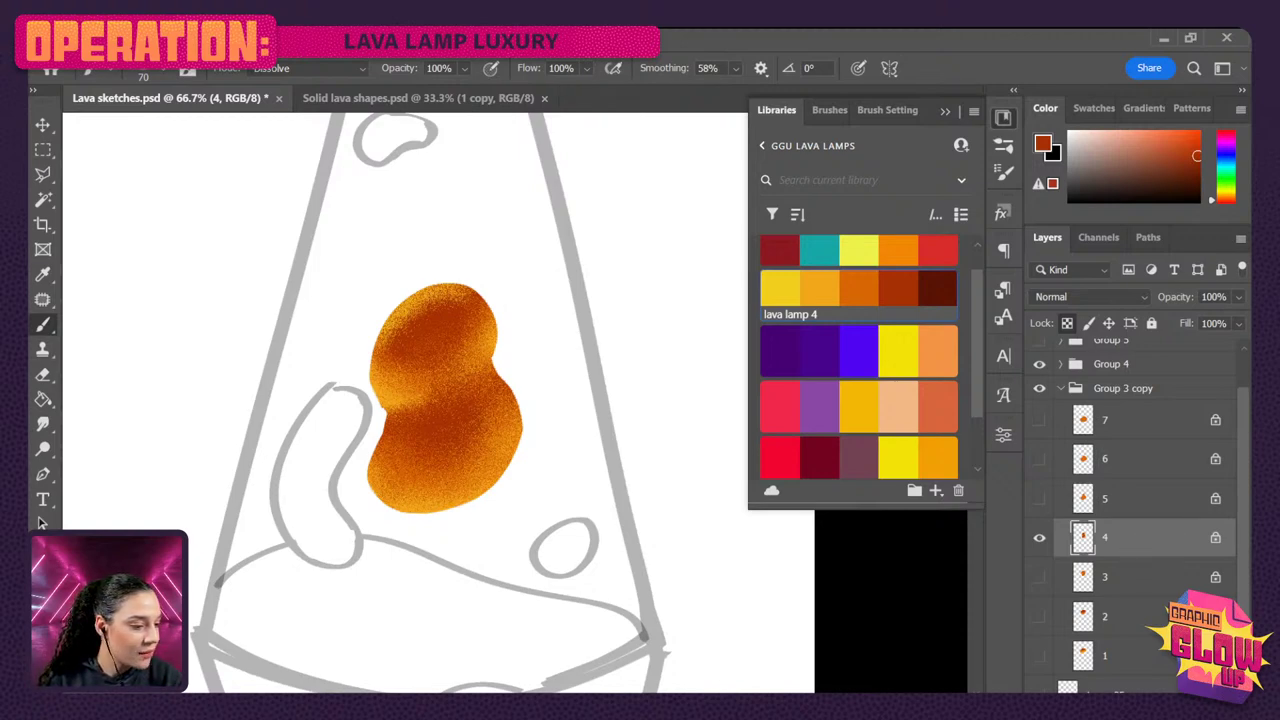
key("alt+Tab")
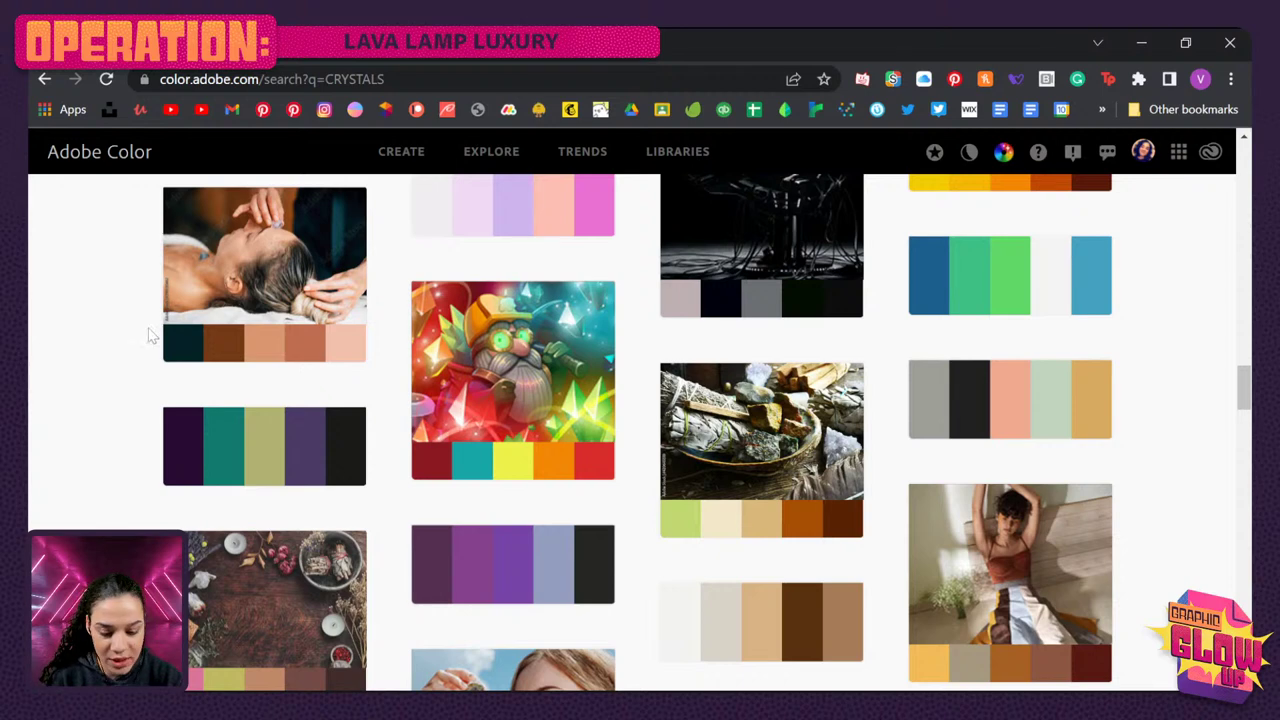
- Go back to the LAVA LAMPS palette results, scroll through them, and minimise Chrome
left_click(44, 79)
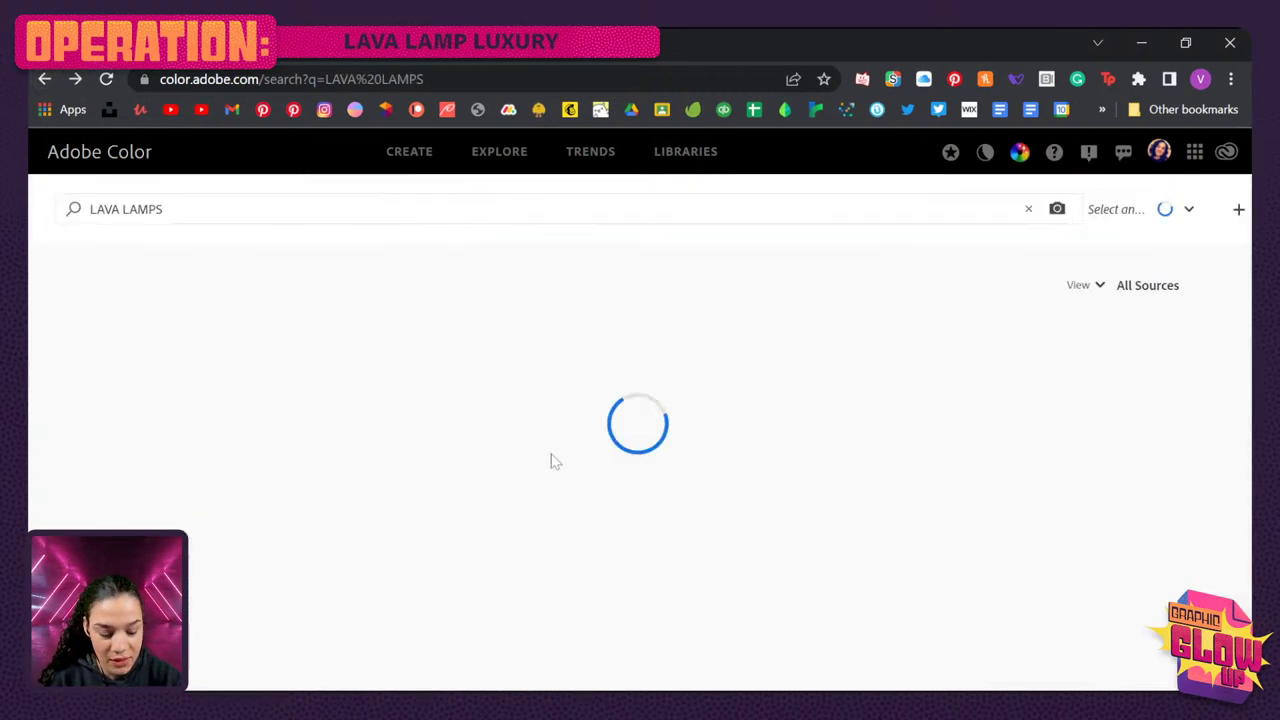
scroll(846, 491, "down", 10)
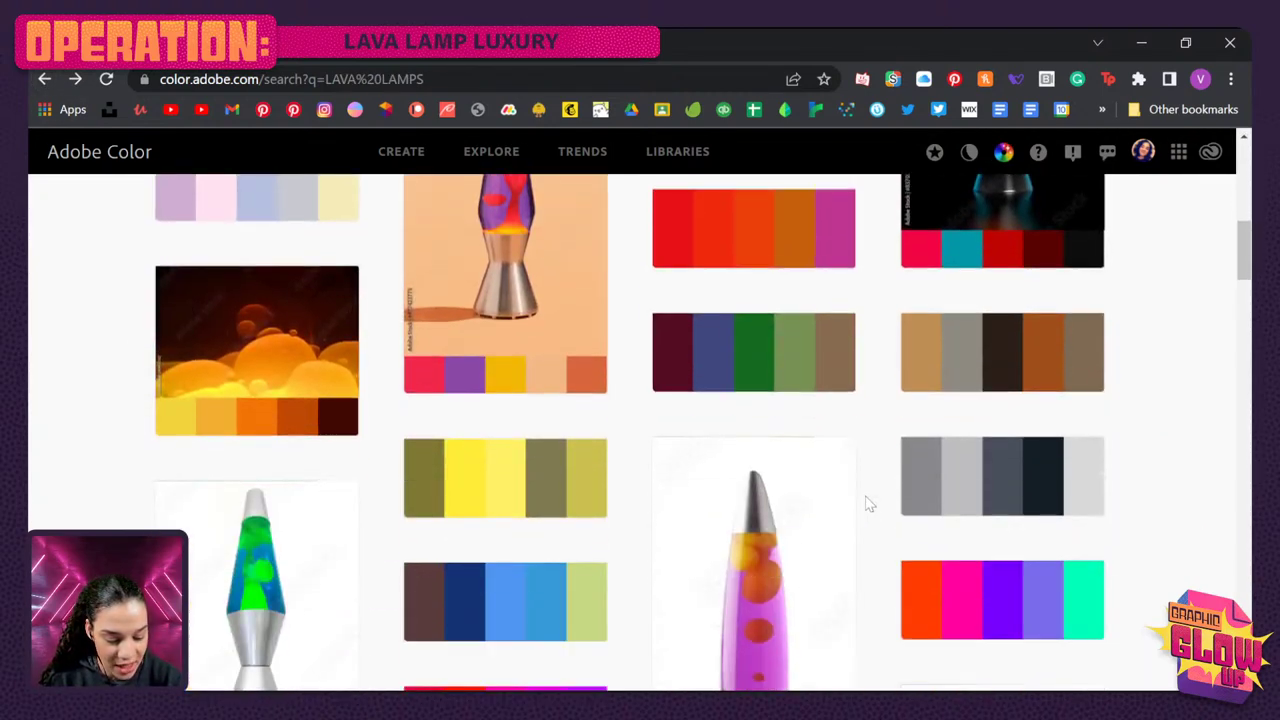
scroll(850, 496, "down", 3)
scroll(721, 512, "up", 1)
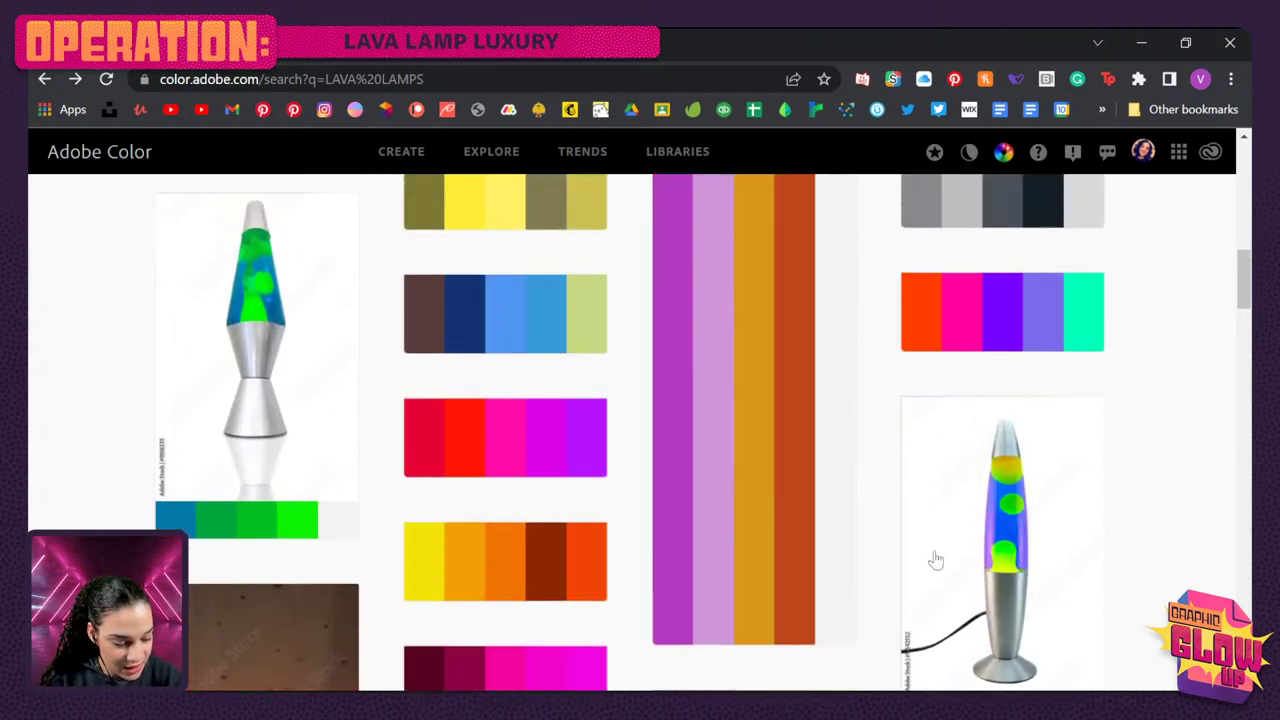
scroll(1214, 516, "down", 2)
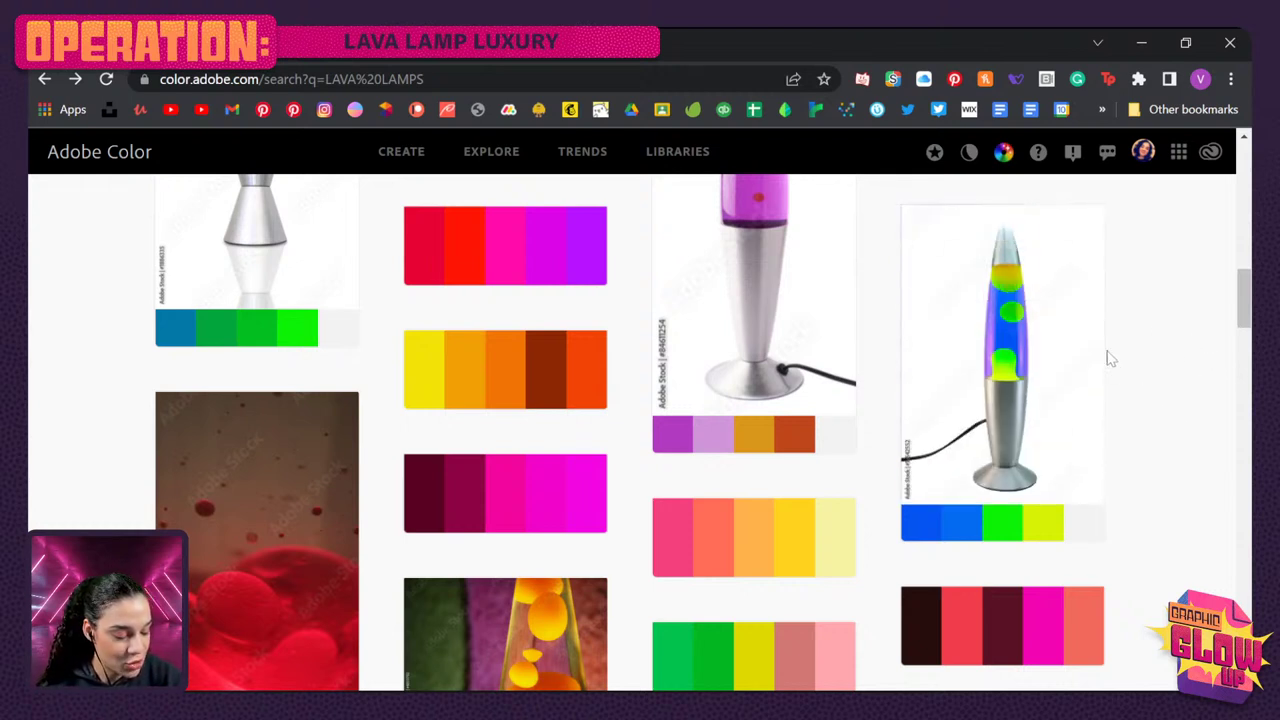
scroll(522, 560, "down", 2)
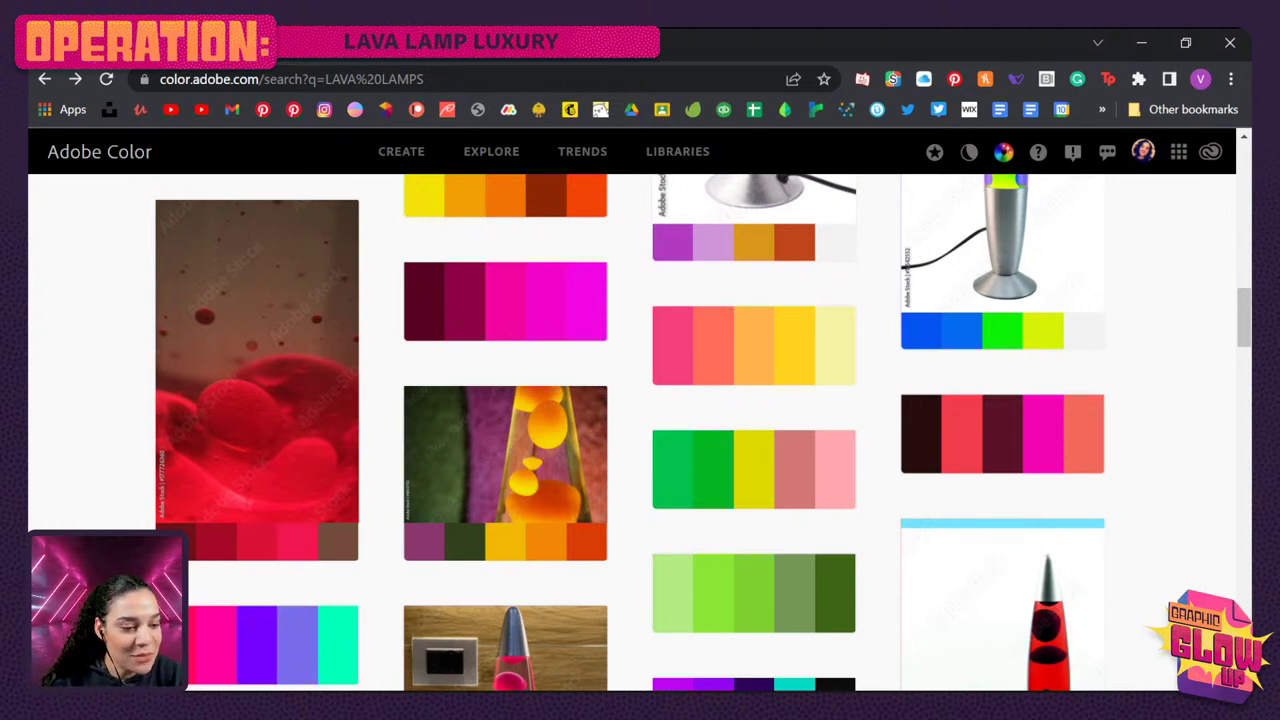
left_click(1141, 43)
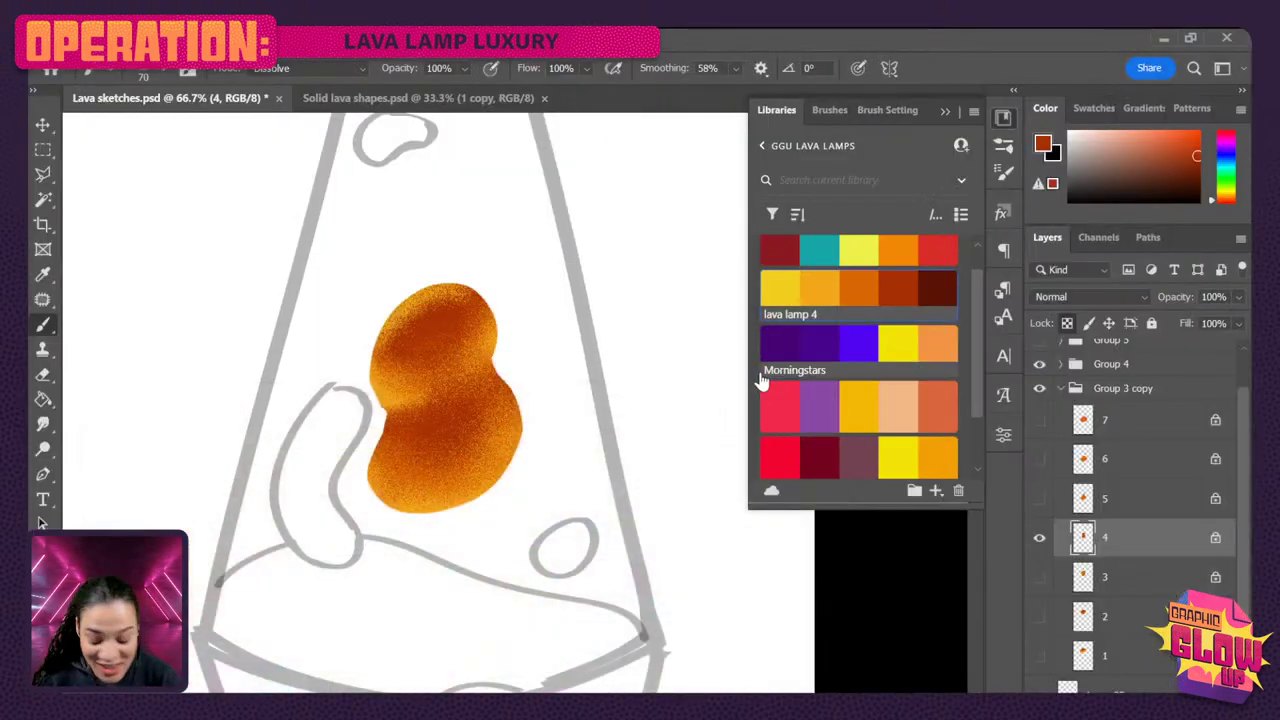
- Zoom out, show and activate layer 5, and fill its blob dark red-orange
key("ctrl+minus")
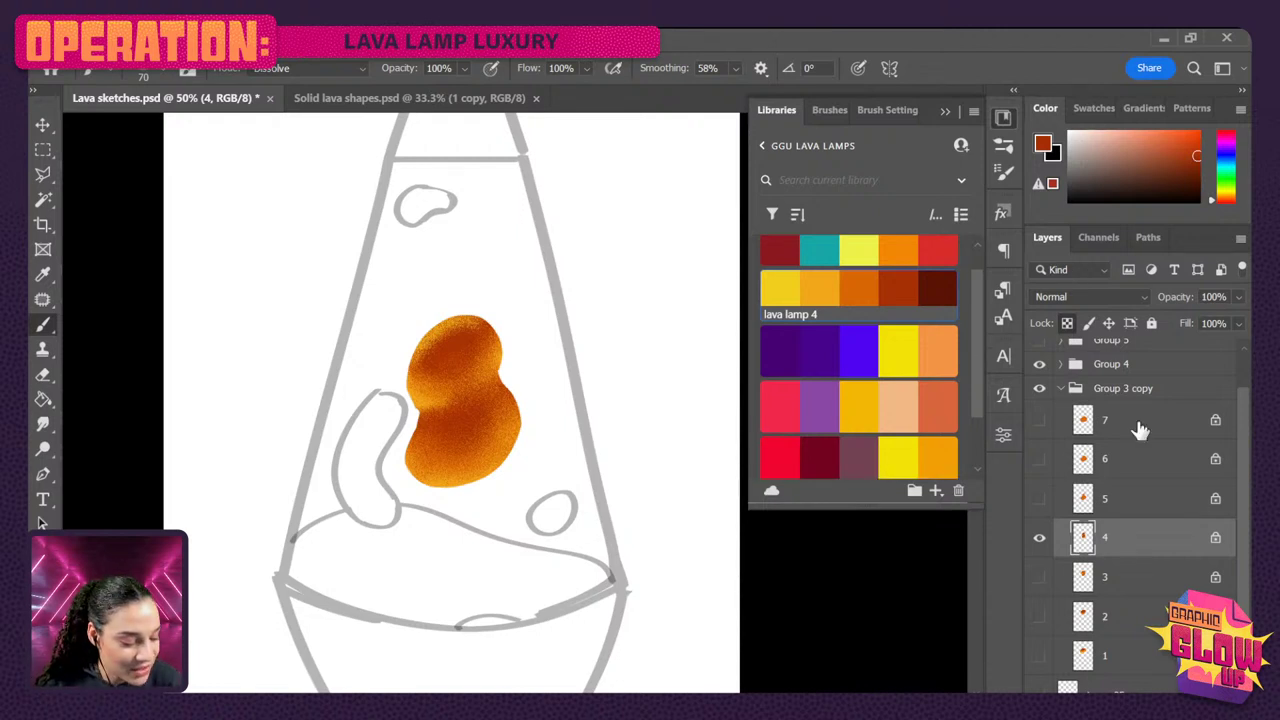
left_click(1039, 498)
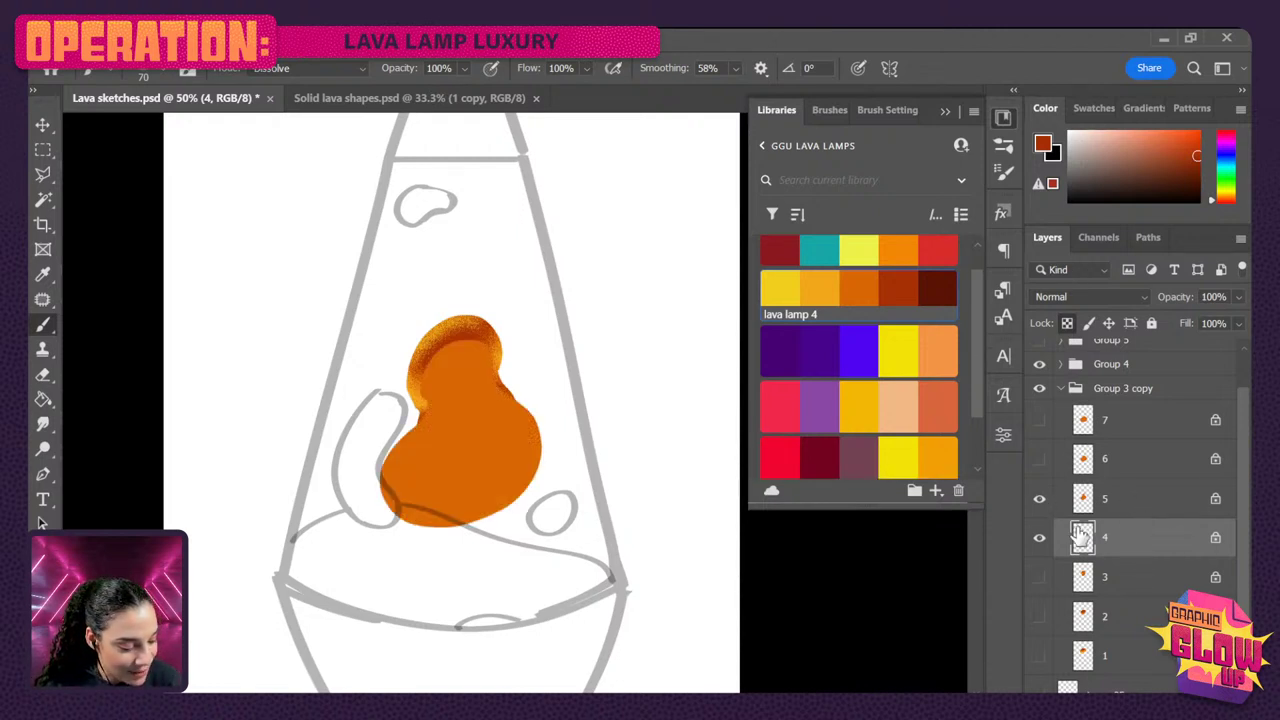
key("ctrl+comma")
left_click(1154, 505)
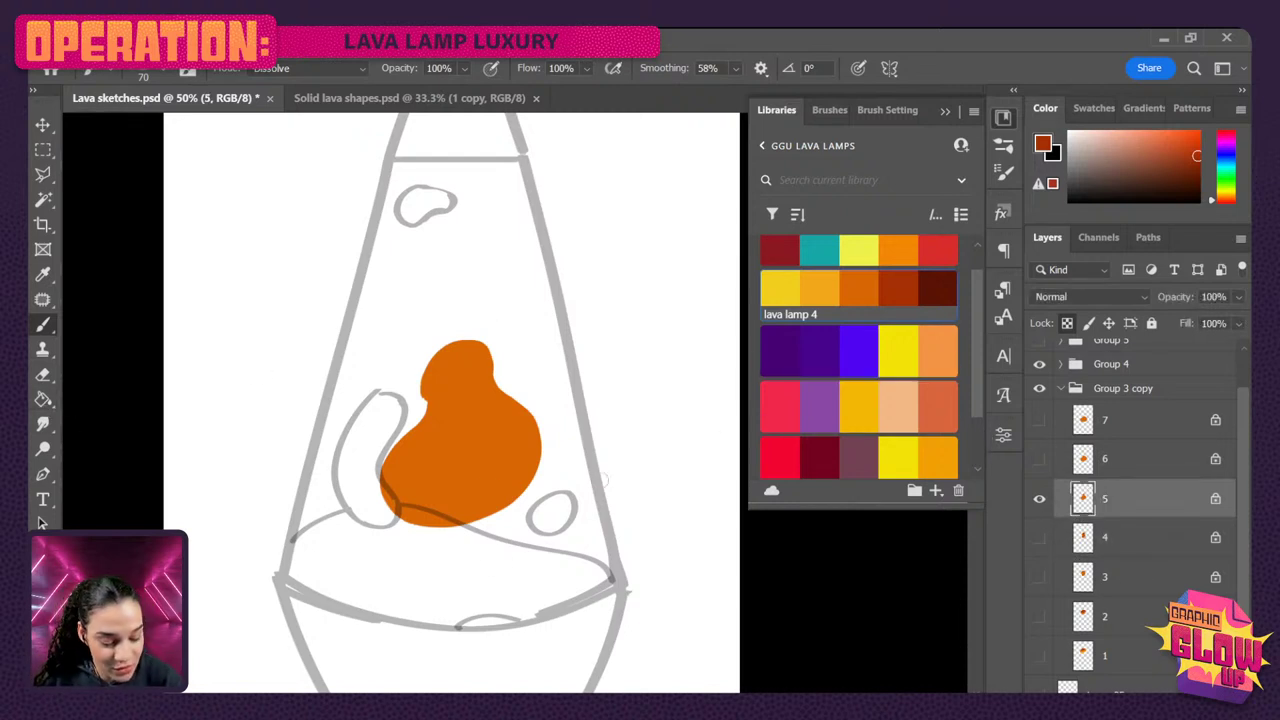
left_click(43, 399)
left_click(360, 632)
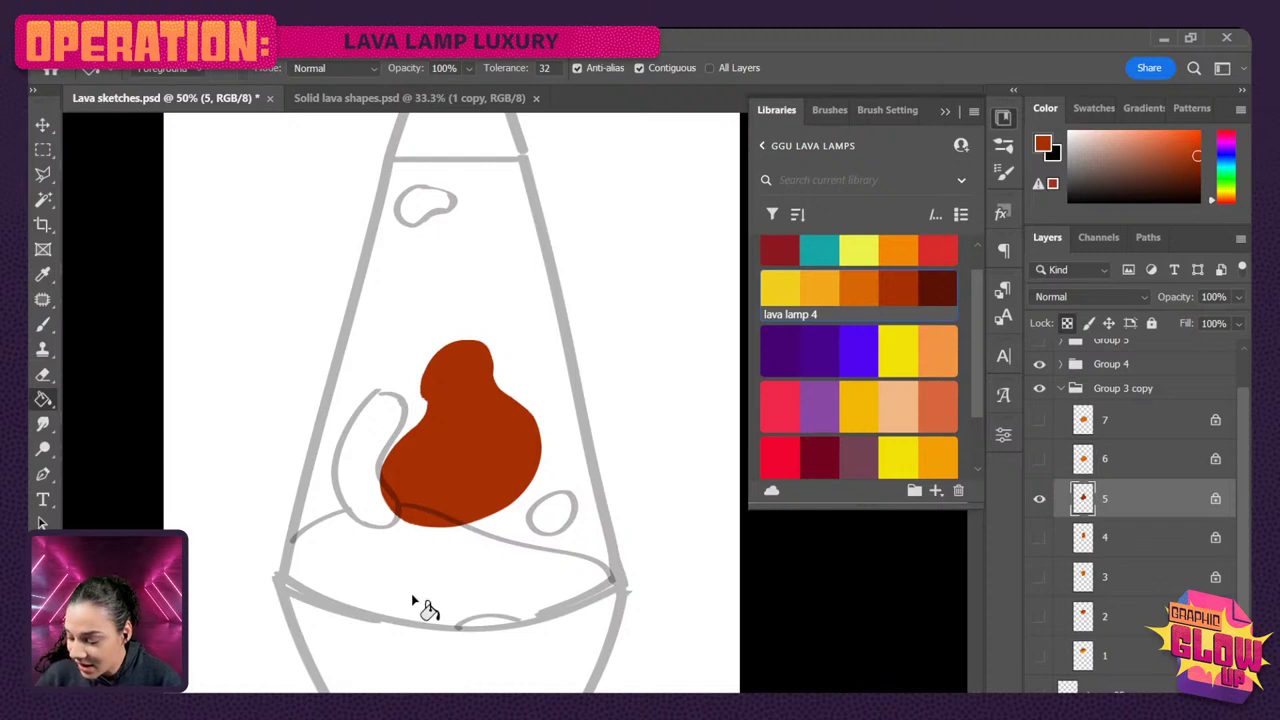
- Shade the blob's lower part and right side with brighter and lighter lava lamp 4 oranges
key("b")
left_click(858, 289)
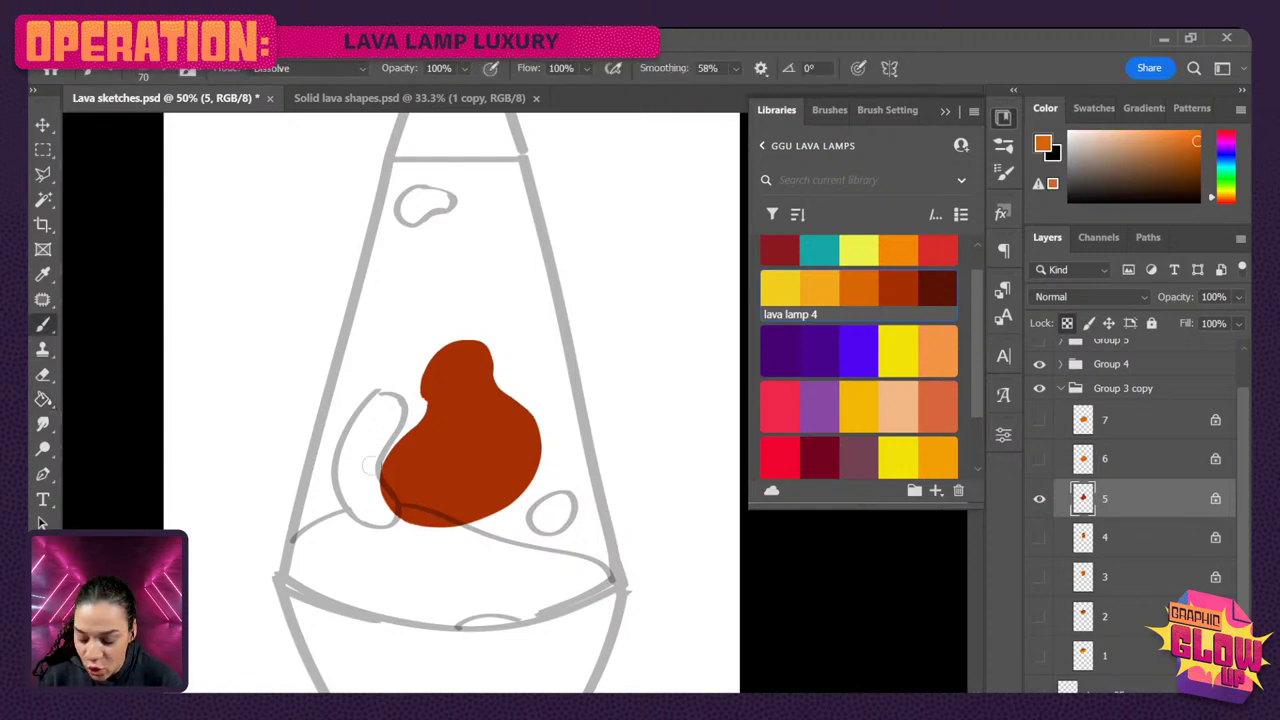
key("bracketright")
key("bracketright")
key("bracketright")
key("bracketright")
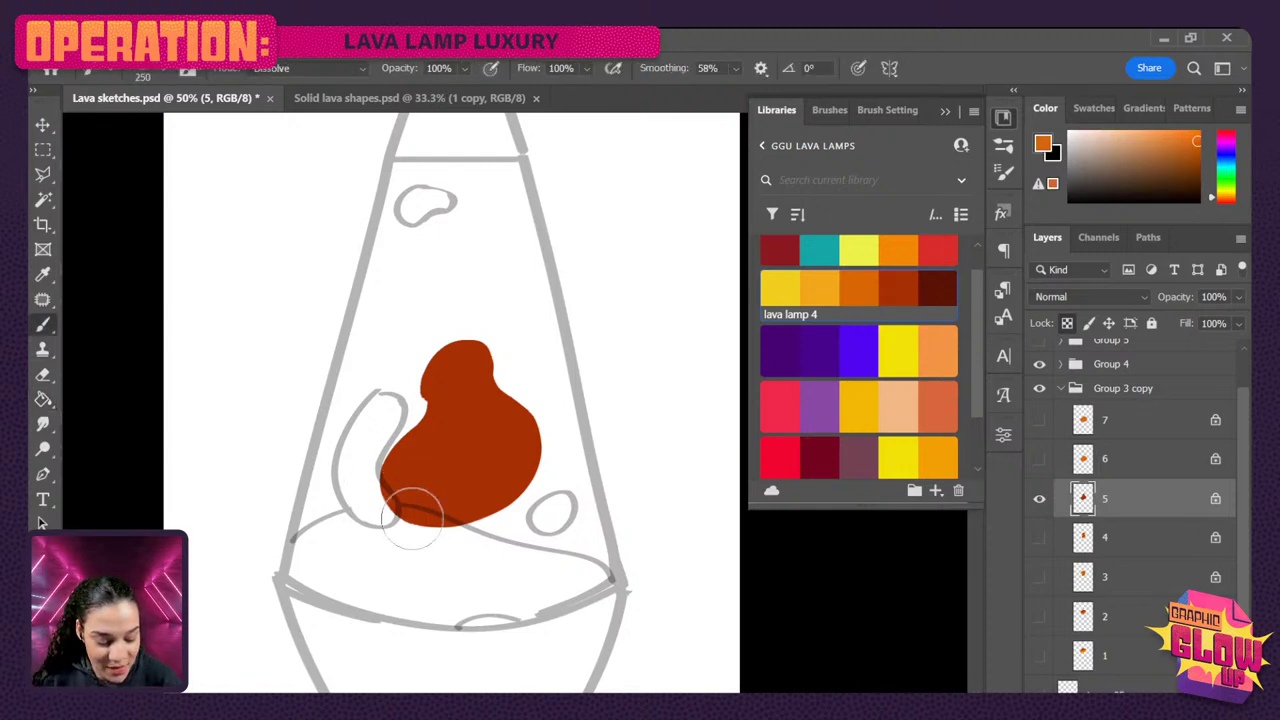
mouse_move(414, 512)
left_mouse_down()
mouse_move(517, 457)
mouse_move(375, 503)
mouse_move(573, 415)
mouse_move(384, 497)
mouse_move(508, 402)
left_mouse_up()
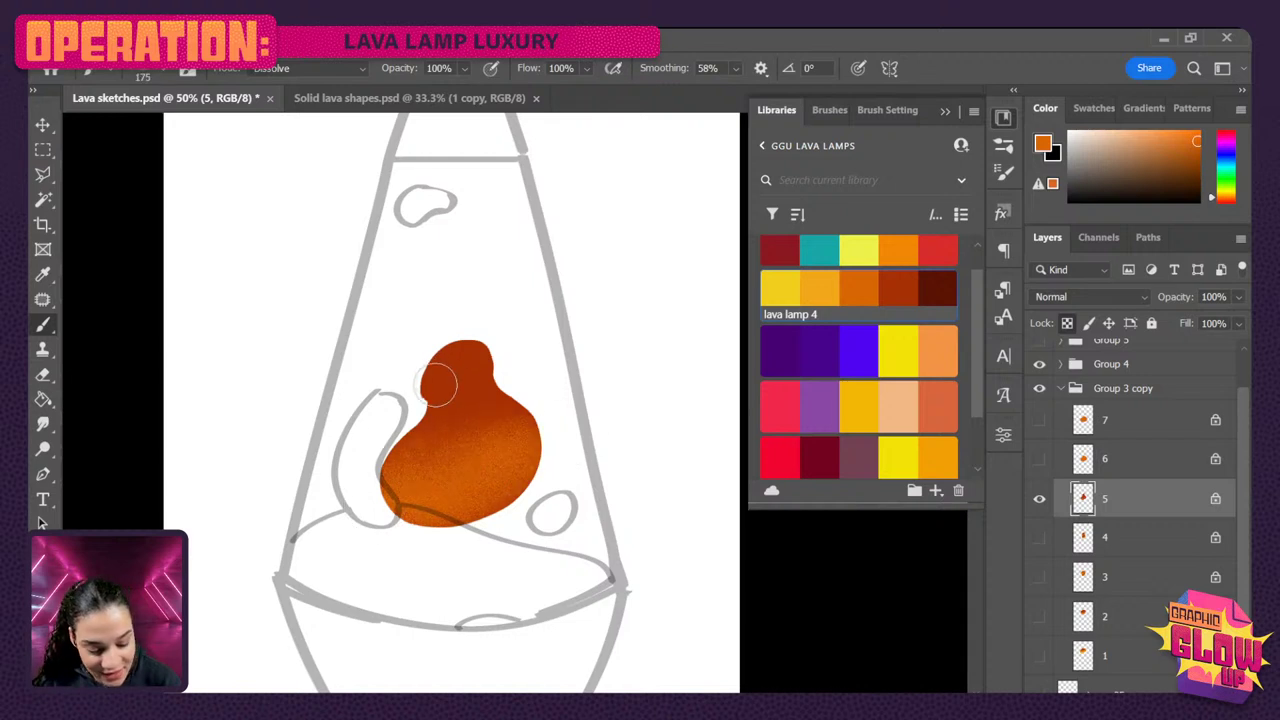
key("bracketleft")
key("bracketleft")
key("bracketleft")
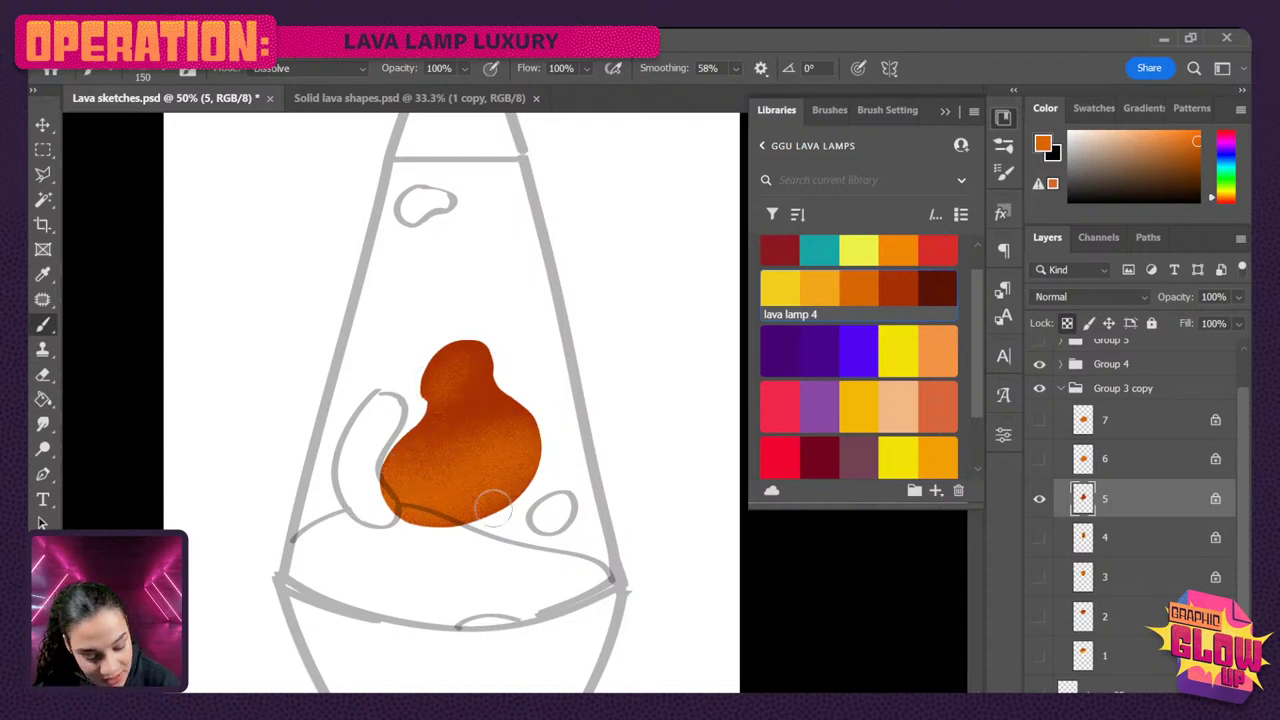
left_click(835, 297)
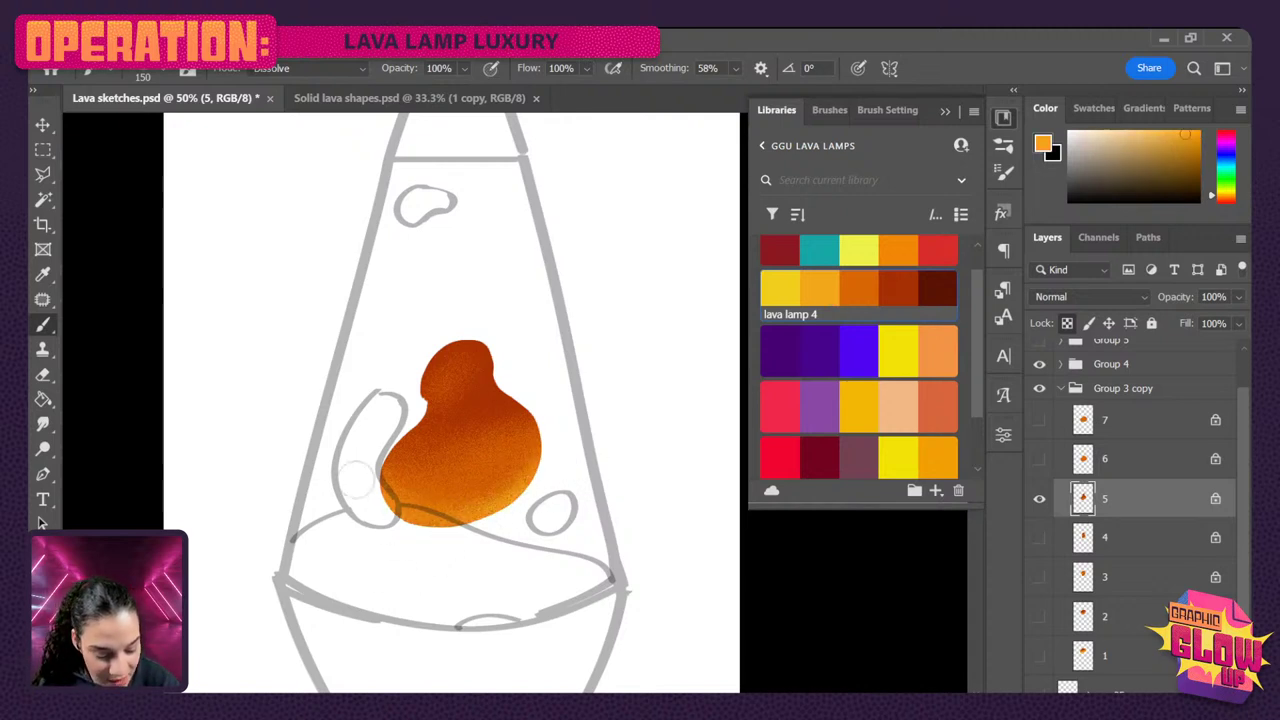
key("bracketleft")
key("bracketleft")
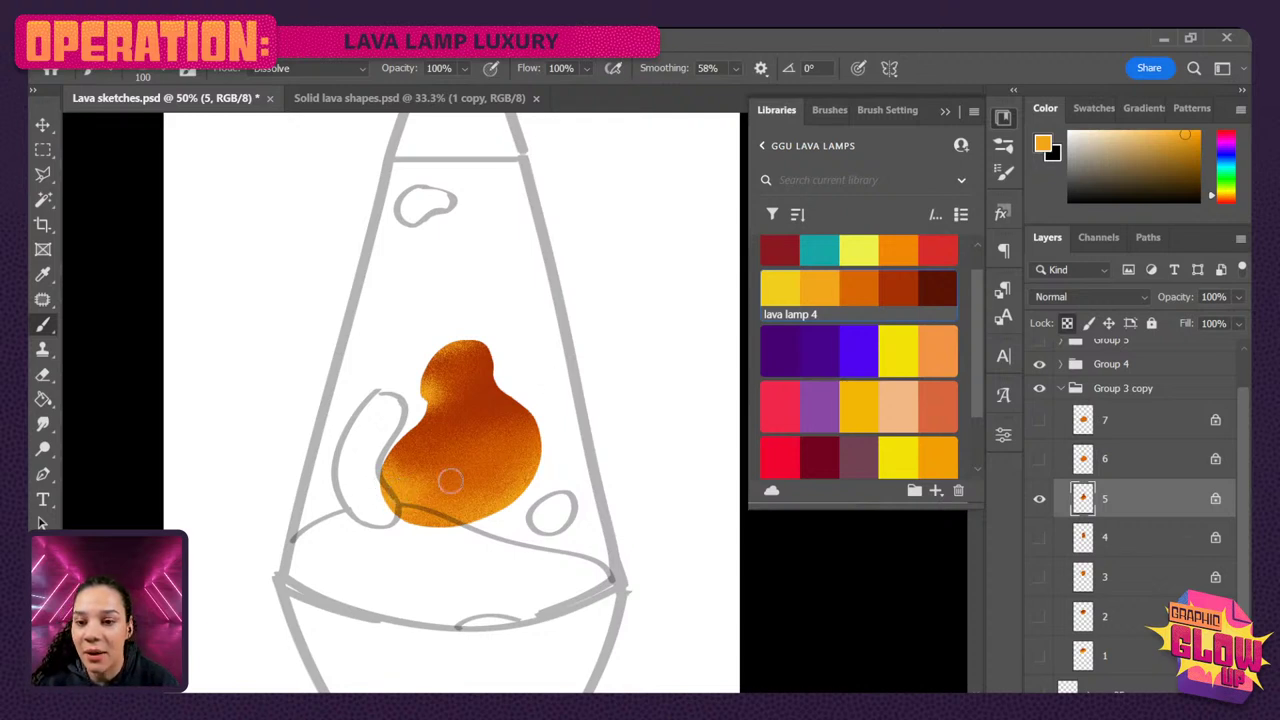
mouse_move(540, 410)
left_mouse_down()
mouse_move(528, 478)
mouse_move(540, 416)
left_mouse_up()
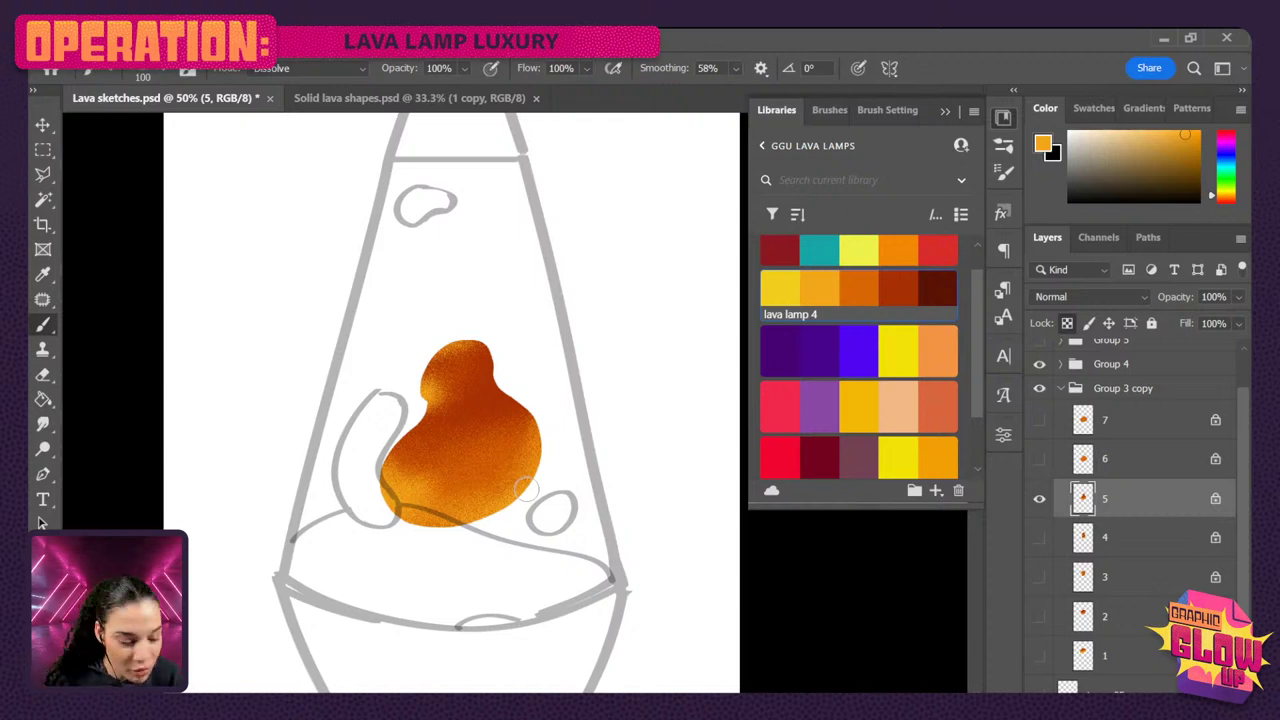
- Hide layer 5, make layer 6 active, and fill its blob with dark red
left_click(1039, 498)
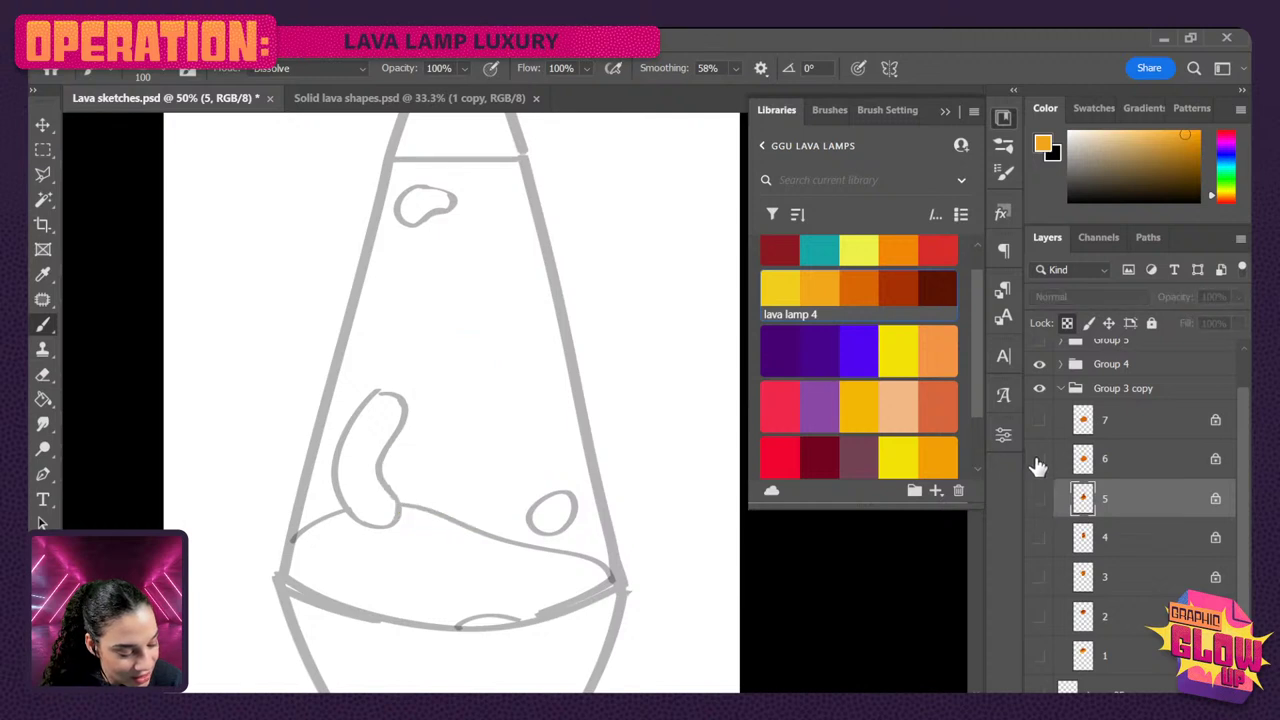
left_click(1039, 458)
left_click(1150, 462)
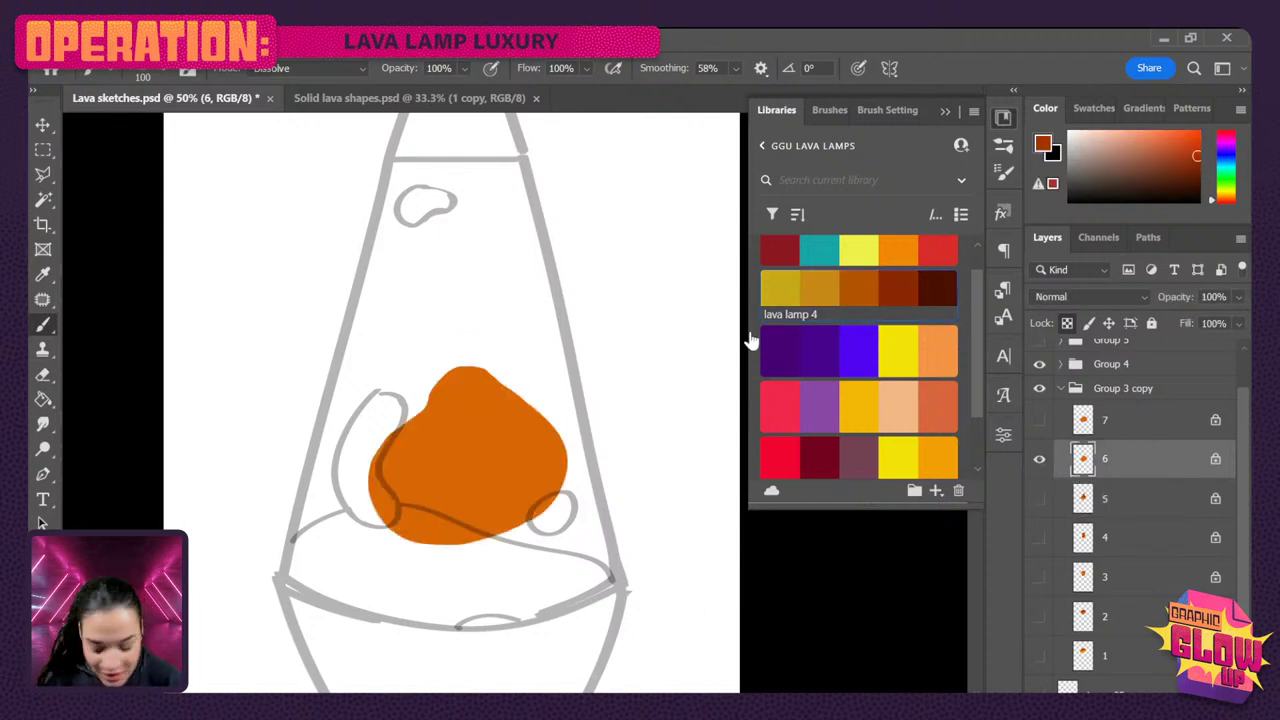
left_click(43, 399)
left_click(509, 485)
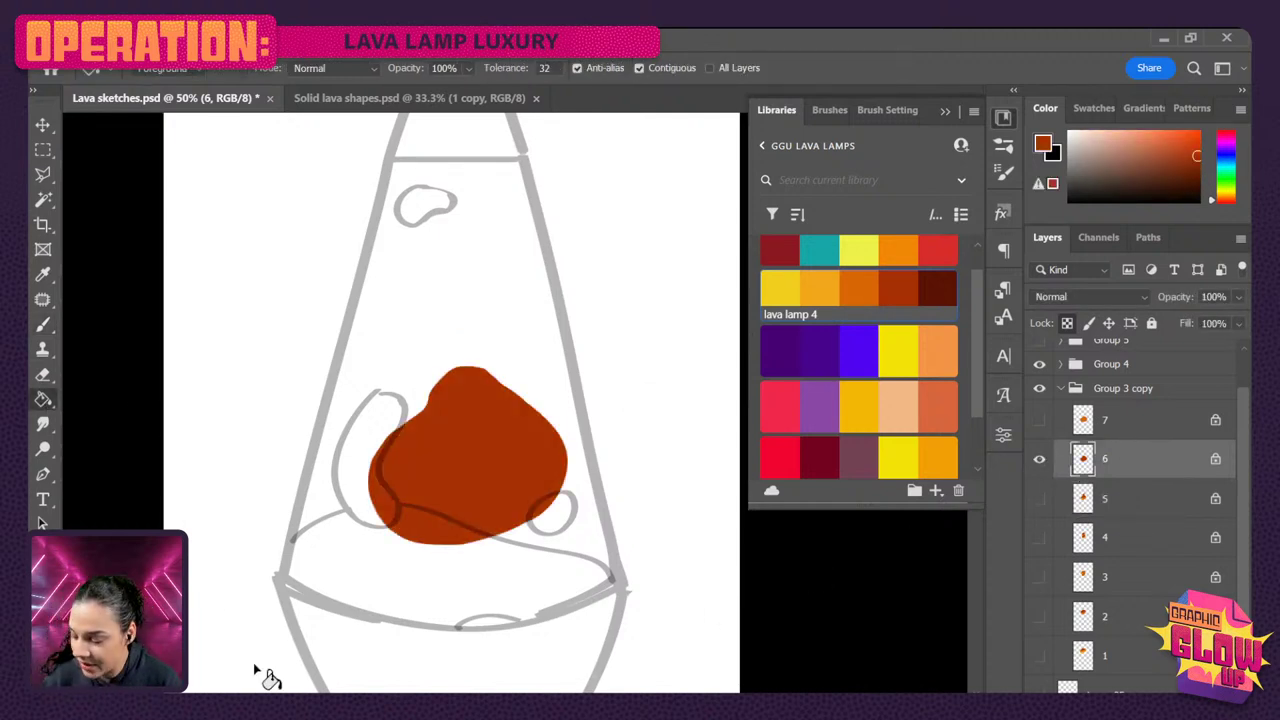
- Lighten the blob's bottom with orange and yellow-orange at size 300, then swap to layer 7
key("b")
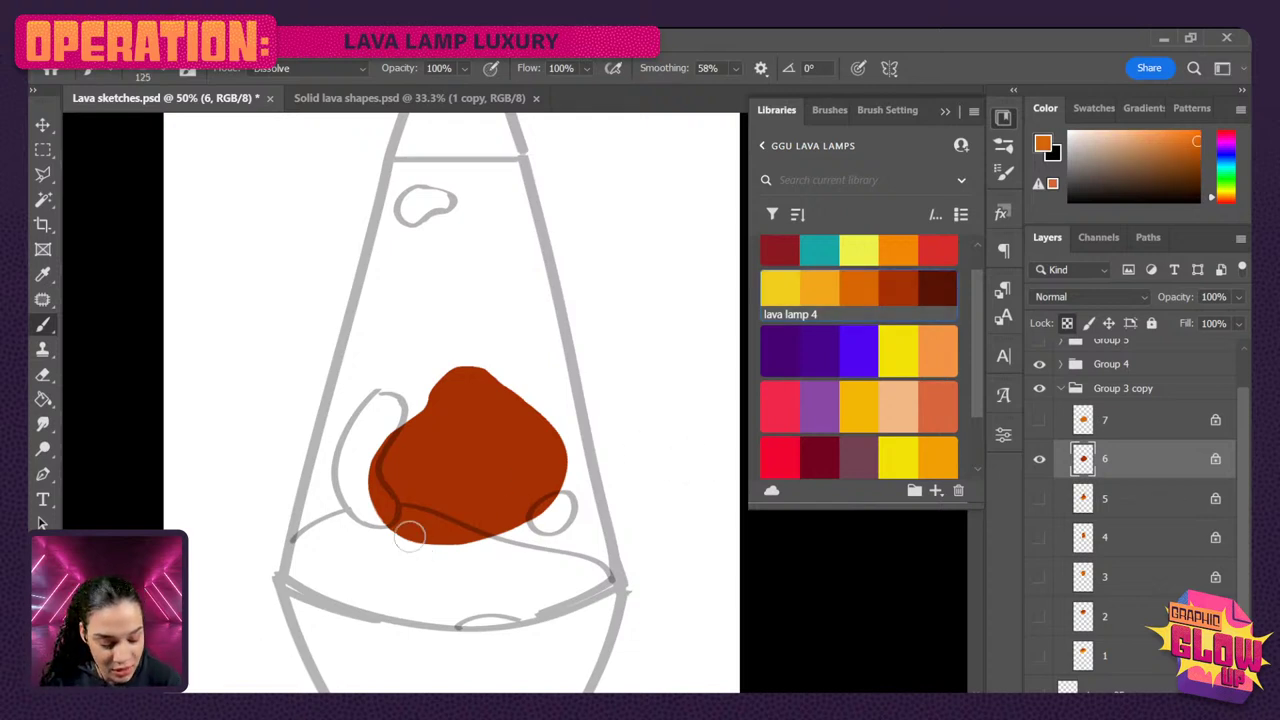
key("bracketright")
key("bracketright")
key("bracketright")
key("bracketright")
key("bracketright")
key("bracketright")
mouse_move(394, 525)
left_mouse_down()
mouse_move(582, 513)
mouse_move(426, 536)
mouse_move(488, 503)
mouse_move(384, 427)
mouse_move(358, 436)
mouse_move(410, 520)
left_mouse_up()
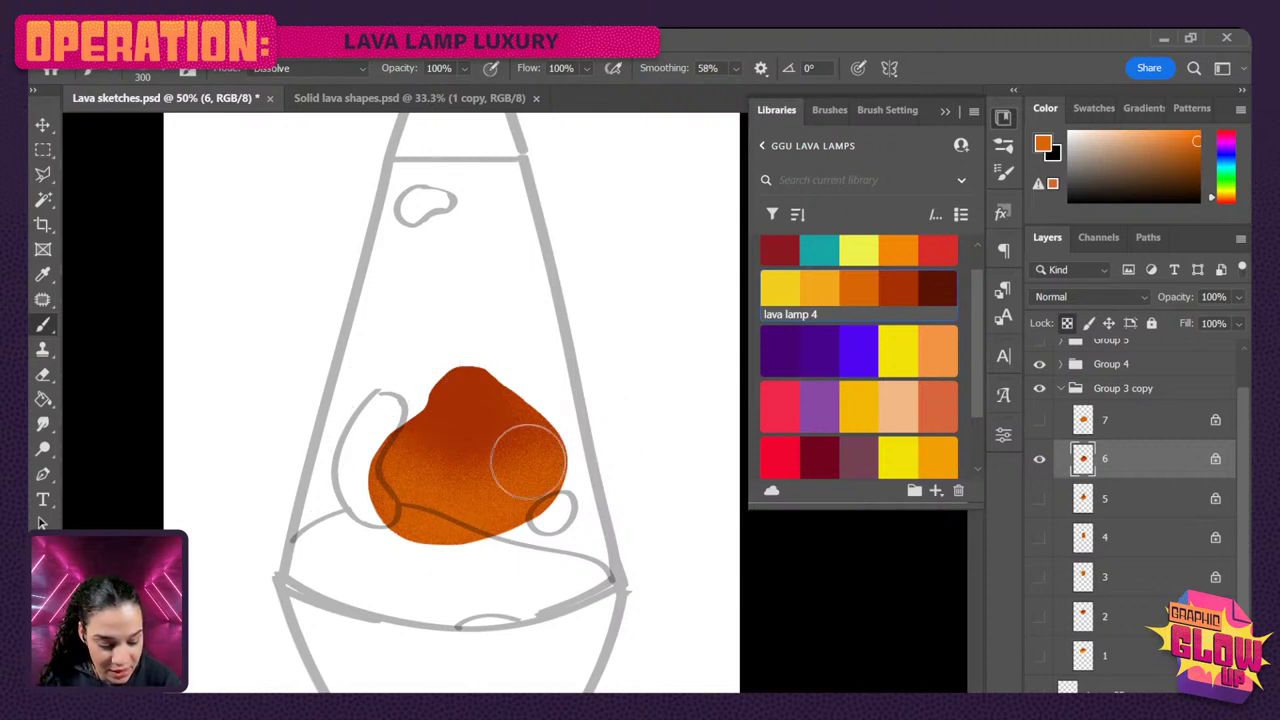
left_click(820, 289)
mouse_move(514, 528)
left_mouse_down()
mouse_move(471, 543)
mouse_move(486, 557)
mouse_move(462, 552)
mouse_move(550, 491)
left_mouse_up()
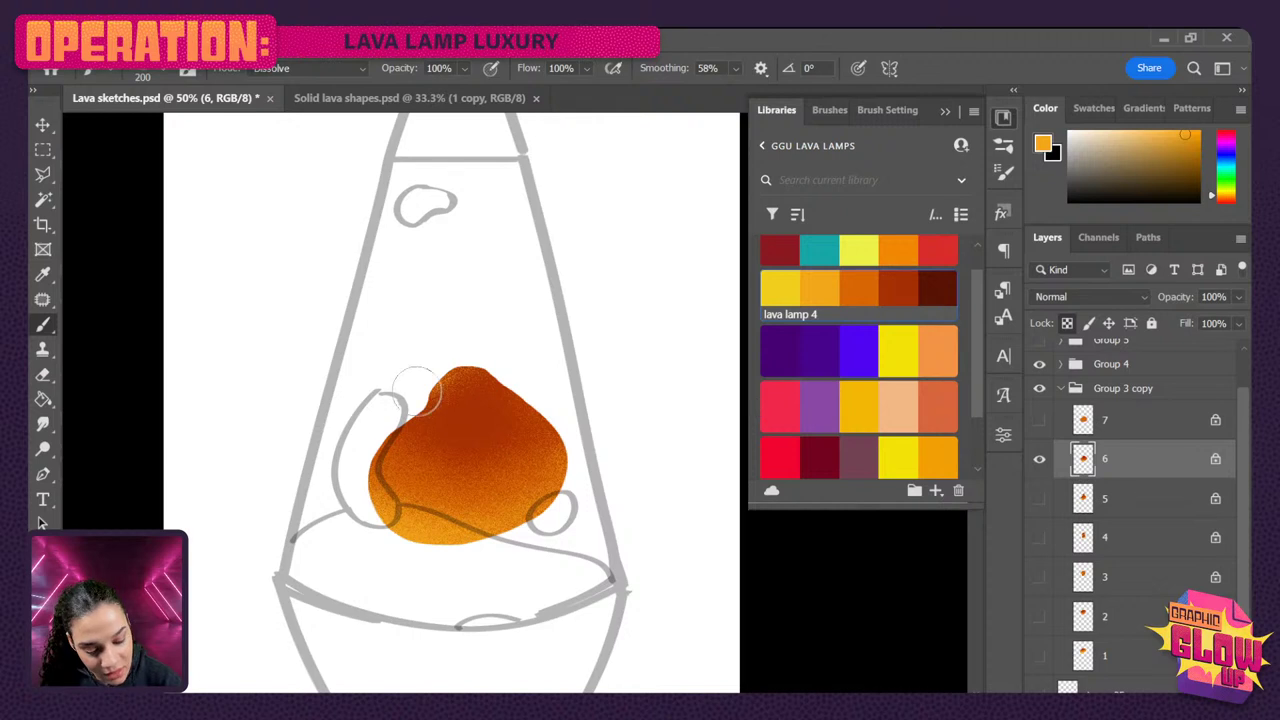
left_click(474, 402, "alt")
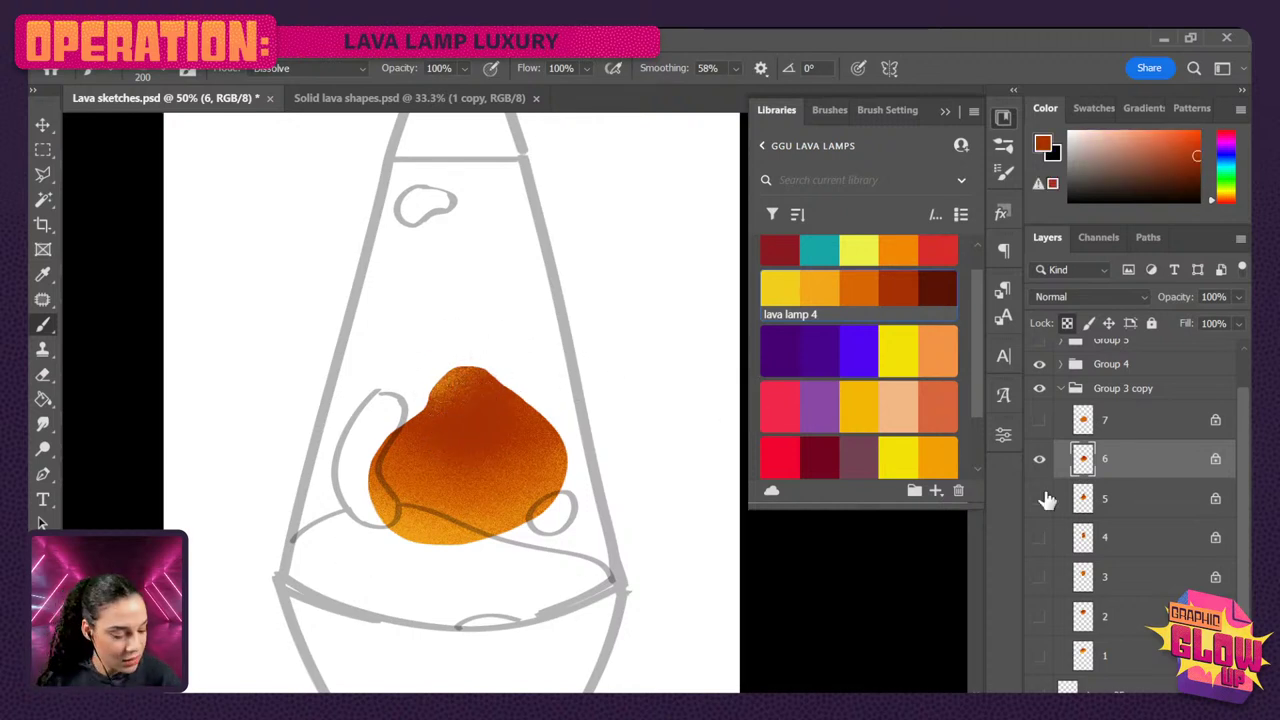
left_click(518, 466, "alt")
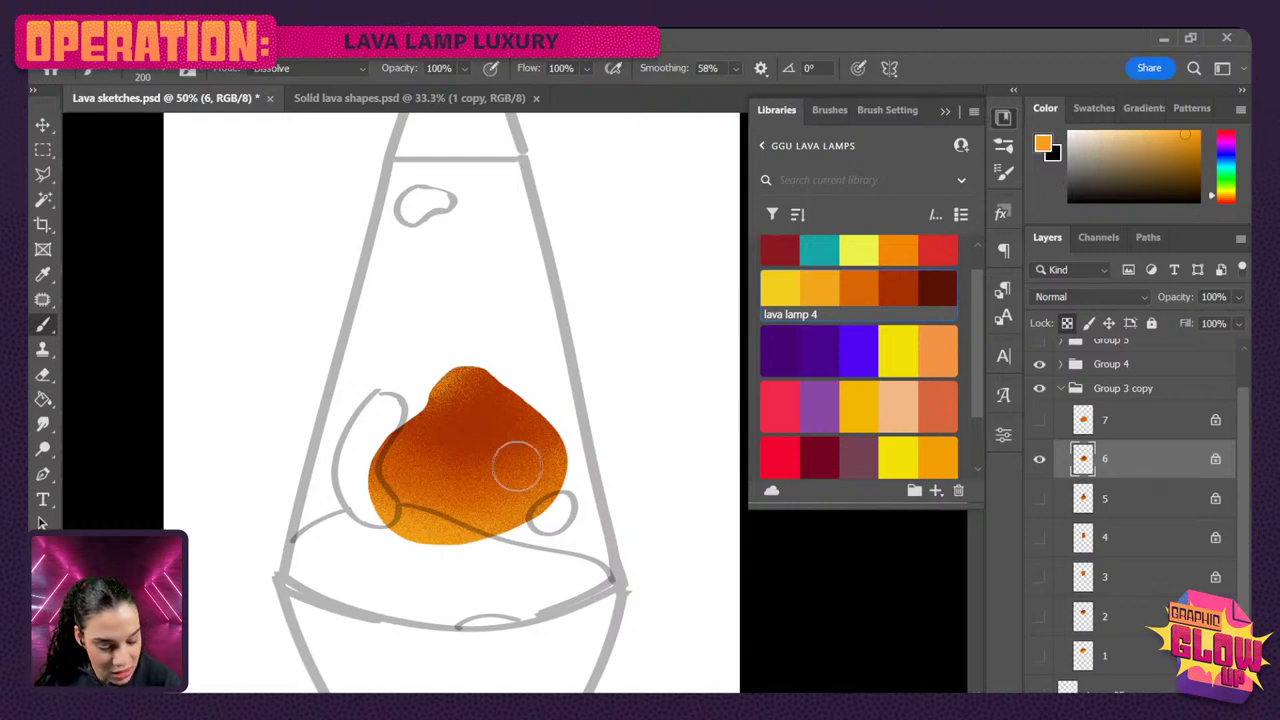
left_click(1040, 459)
left_click(1040, 420)
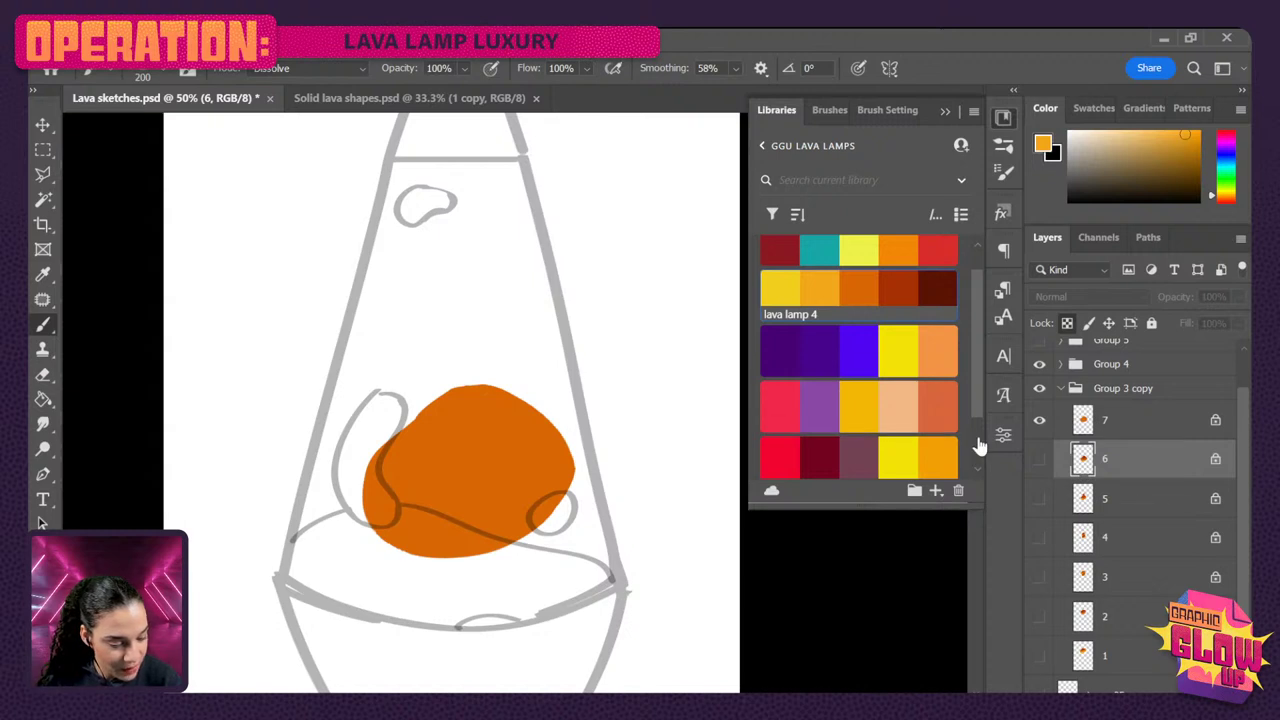
- Make layer 7 active and fill its blob with red-brown
left_click(43, 399)
left_click(443, 523)
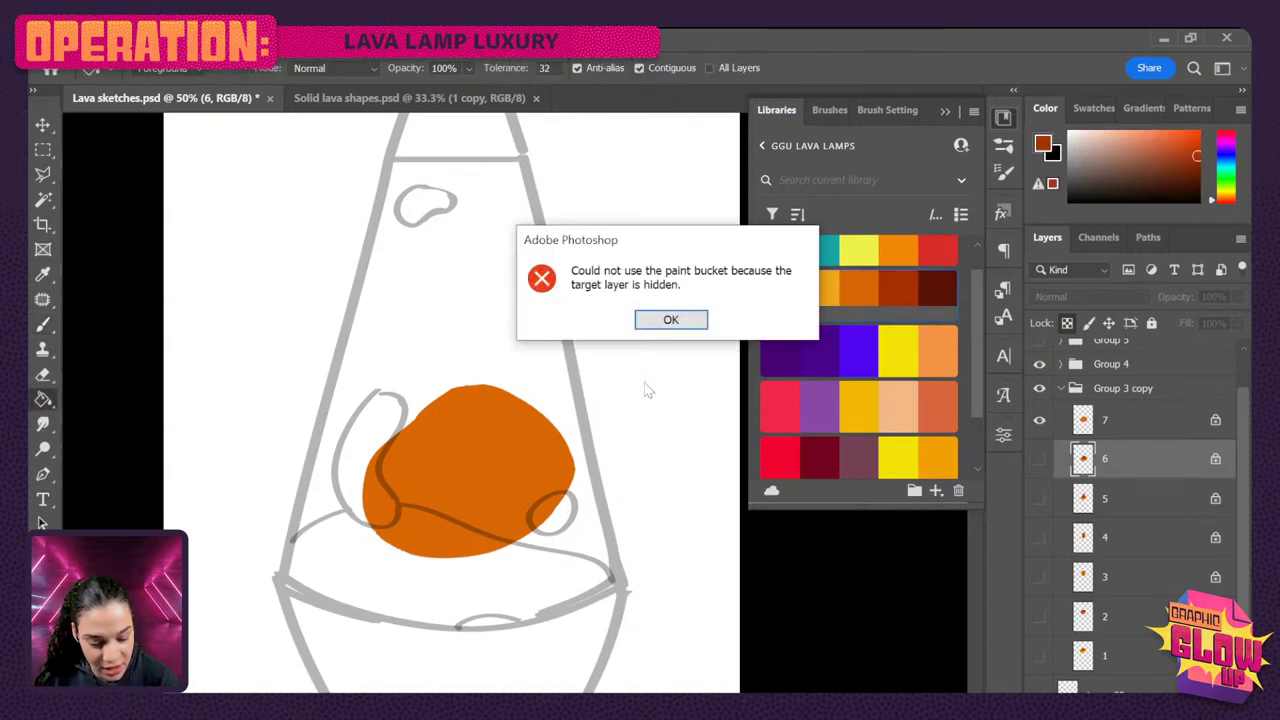
left_click(670, 319)
left_click(1150, 422)
left_click(494, 528)
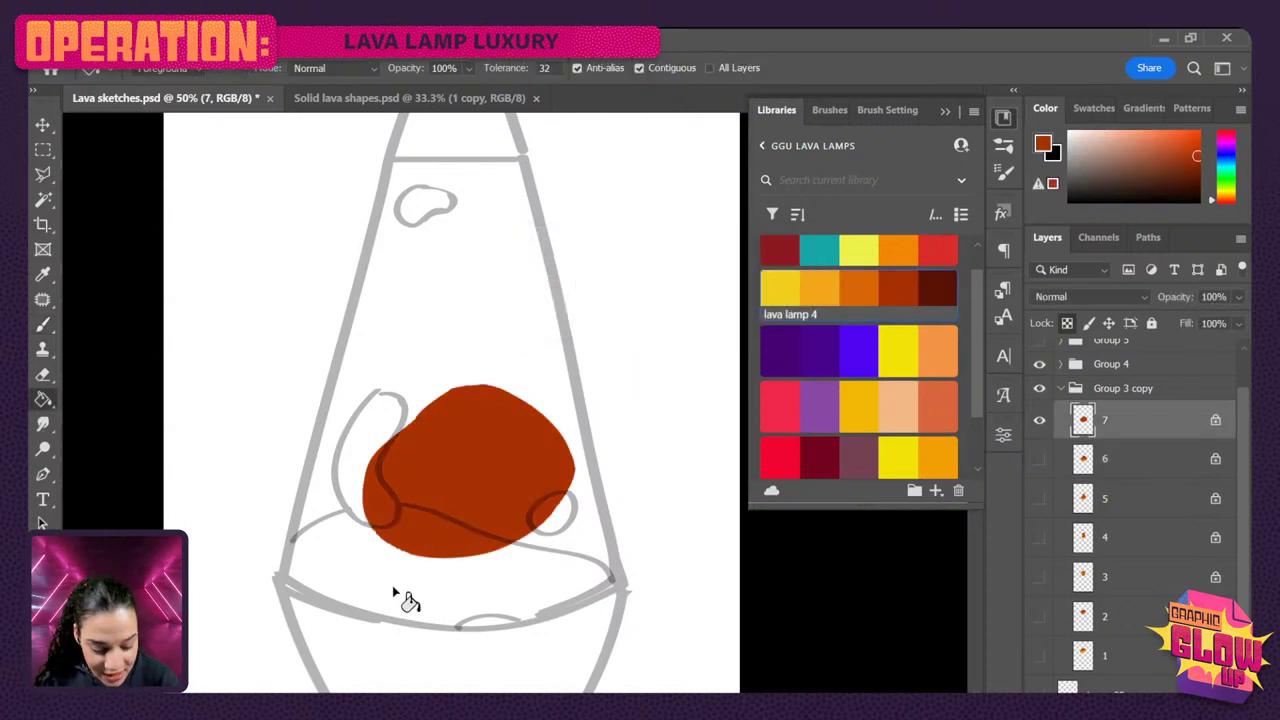
- Shade the blob's lower edge, lower right and middle with grainy orange at size 300
key("b")
left_click(858, 289)
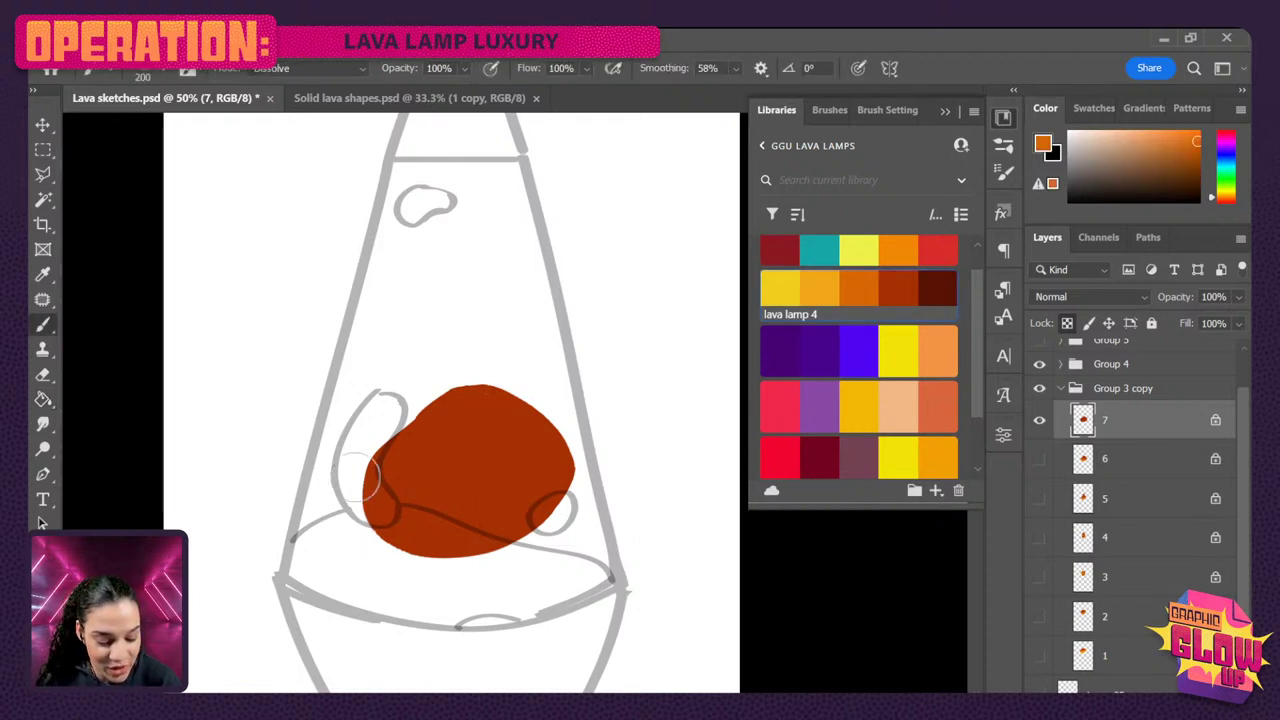
left_click_drag(357, 478, 500, 545)
key("ctrl+z")
mouse_move(360, 482)
left_mouse_down()
mouse_move(596, 539)
mouse_move(441, 556)
left_mouse_up()
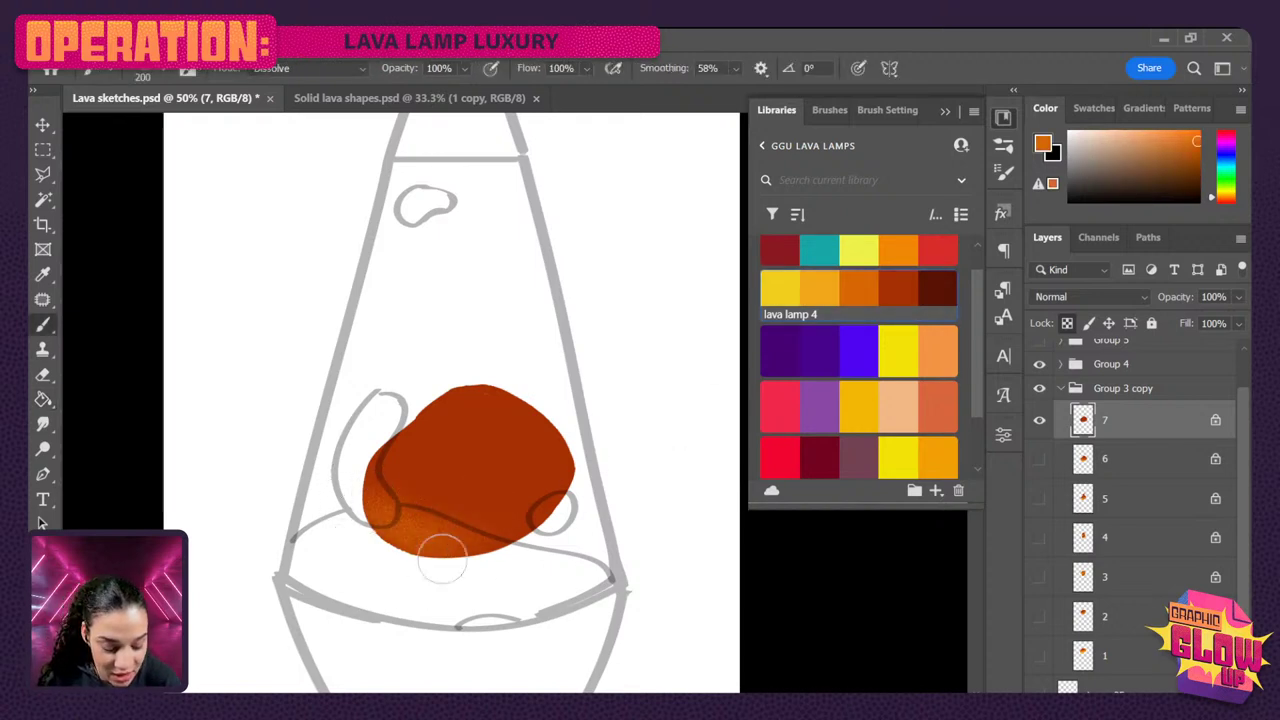
key("bracketright")
key("bracketright")
key("bracketright")
key("bracketright")
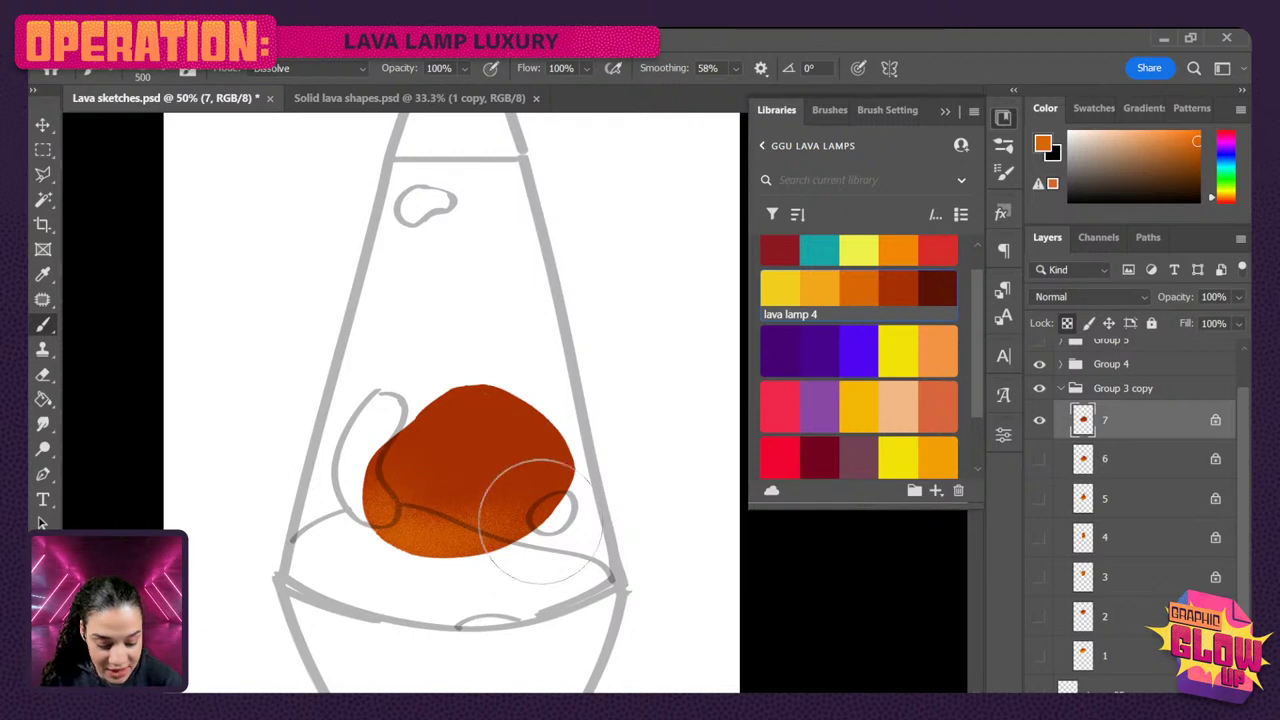
key("bracketleft")
key("bracketleft")
mouse_move(529, 514)
left_mouse_down()
mouse_move(572, 490)
mouse_move(527, 491)
mouse_move(570, 471)
mouse_move(454, 491)
mouse_move(503, 504)
mouse_move(445, 483)
mouse_move(510, 518)
mouse_move(472, 517)
mouse_move(503, 548)
mouse_move(497, 493)
mouse_move(435, 522)
mouse_move(578, 371)
mouse_move(398, 434)
mouse_move(392, 423)
mouse_move(498, 355)
mouse_move(378, 447)
mouse_move(494, 374)
mouse_move(365, 495)
mouse_move(553, 422)
left_mouse_up()
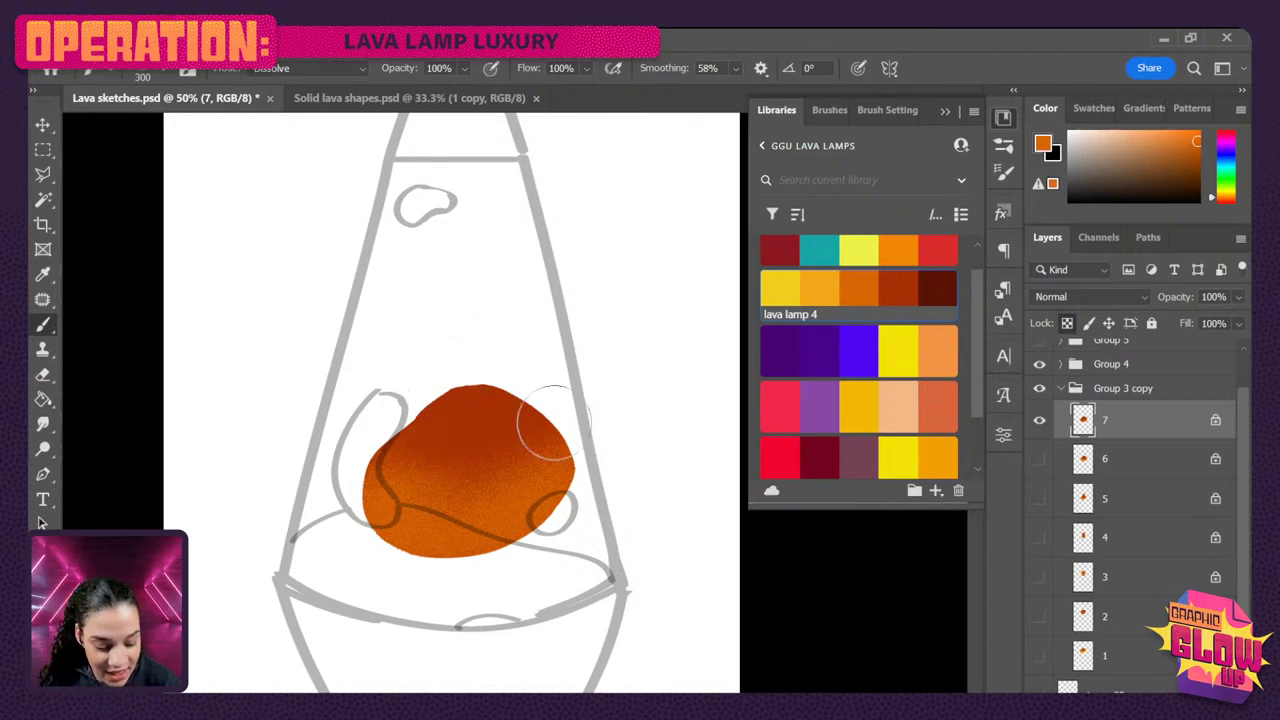
- Lighten the blob's lower edge and top, then darken the top with red-orange
left_click(880, 251)
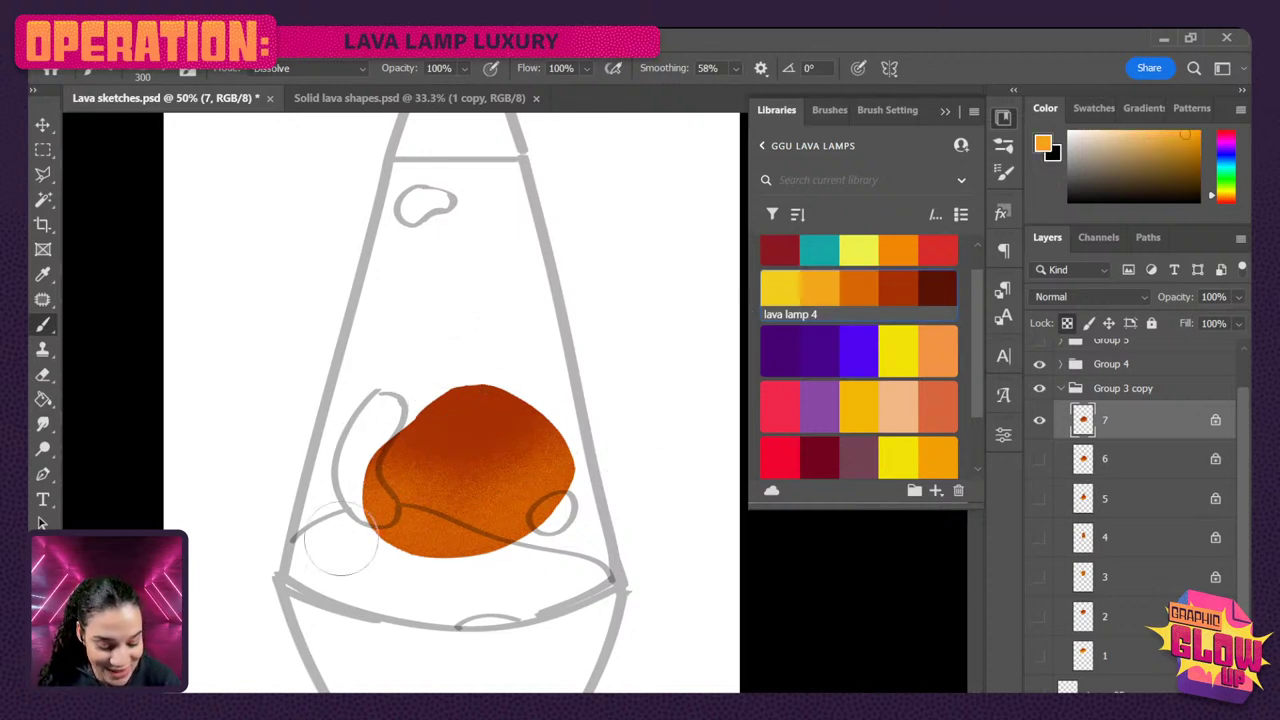
mouse_move(340, 540)
left_mouse_down()
mouse_move(475, 572)
mouse_move(442, 550)
mouse_move(451, 586)
mouse_move(545, 555)
left_mouse_up()
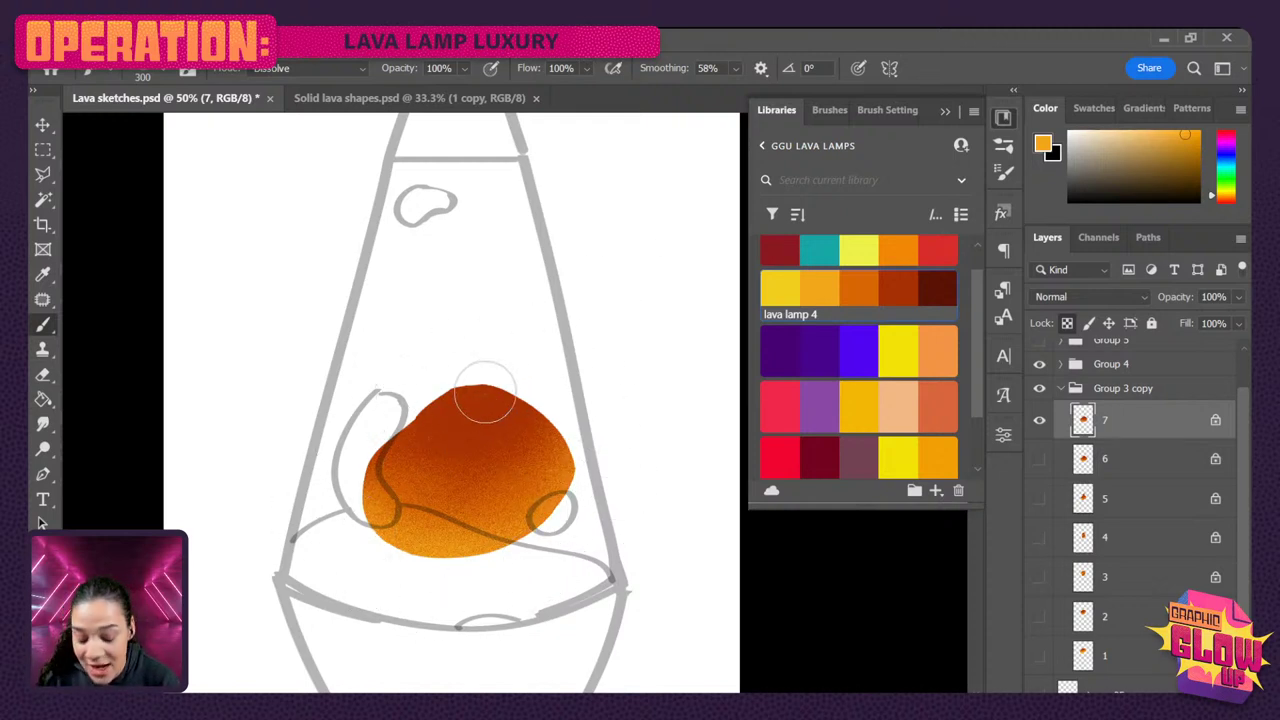
left_click_drag(485, 395, 418, 409)
key("bracketleft")
key("bracketleft")
key("bracketleft")
key("bracketleft")
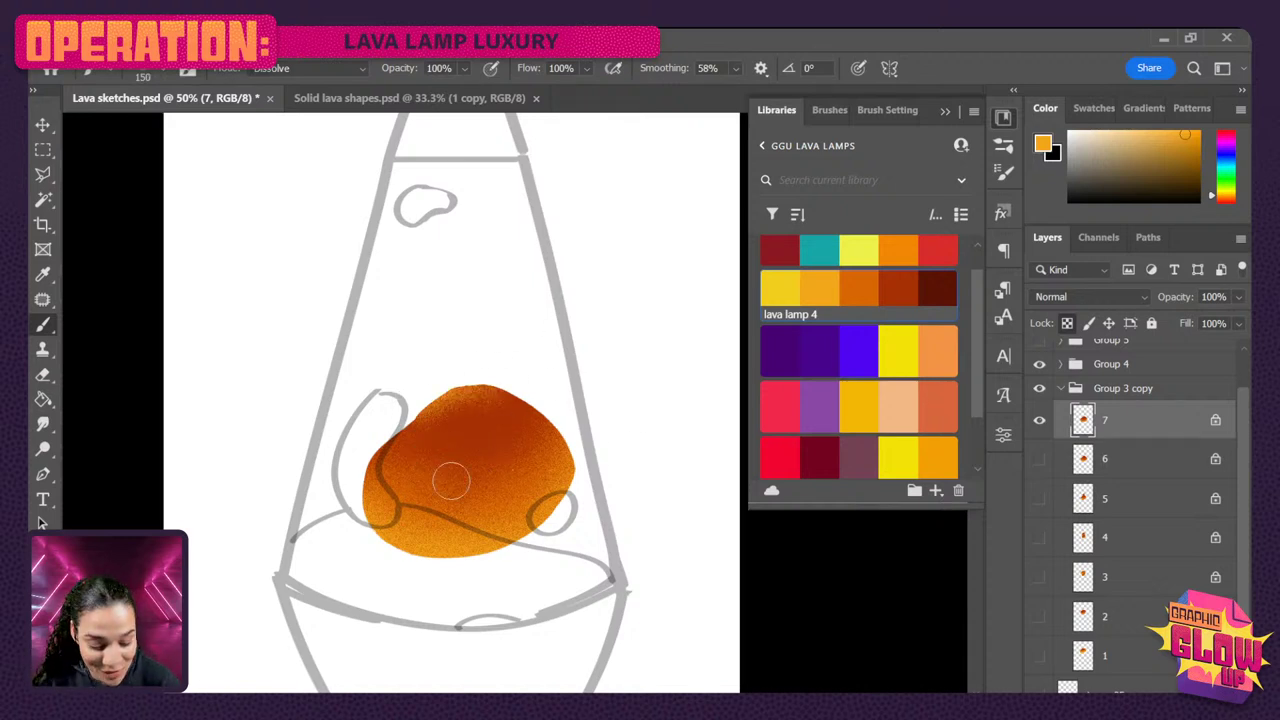
left_click(858, 288)
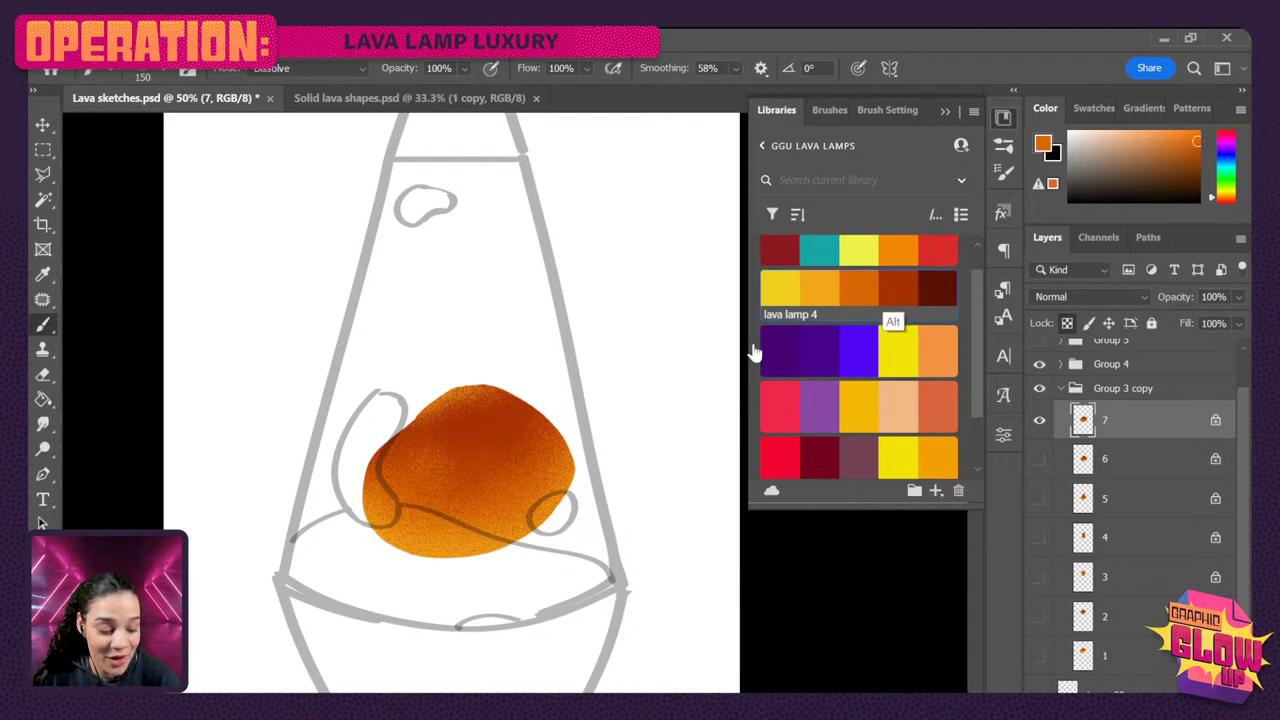
left_click(897, 289)
mouse_move(482, 446)
left_mouse_down()
mouse_move(433, 461)
mouse_move(522, 413)
mouse_move(458, 427)
mouse_move(526, 413)
mouse_move(464, 417)
left_mouse_up()
- Pick golden yellow, recentre the lamp at 50% zoom, then hide layer 7 and show layer 6
left_click(858, 407)
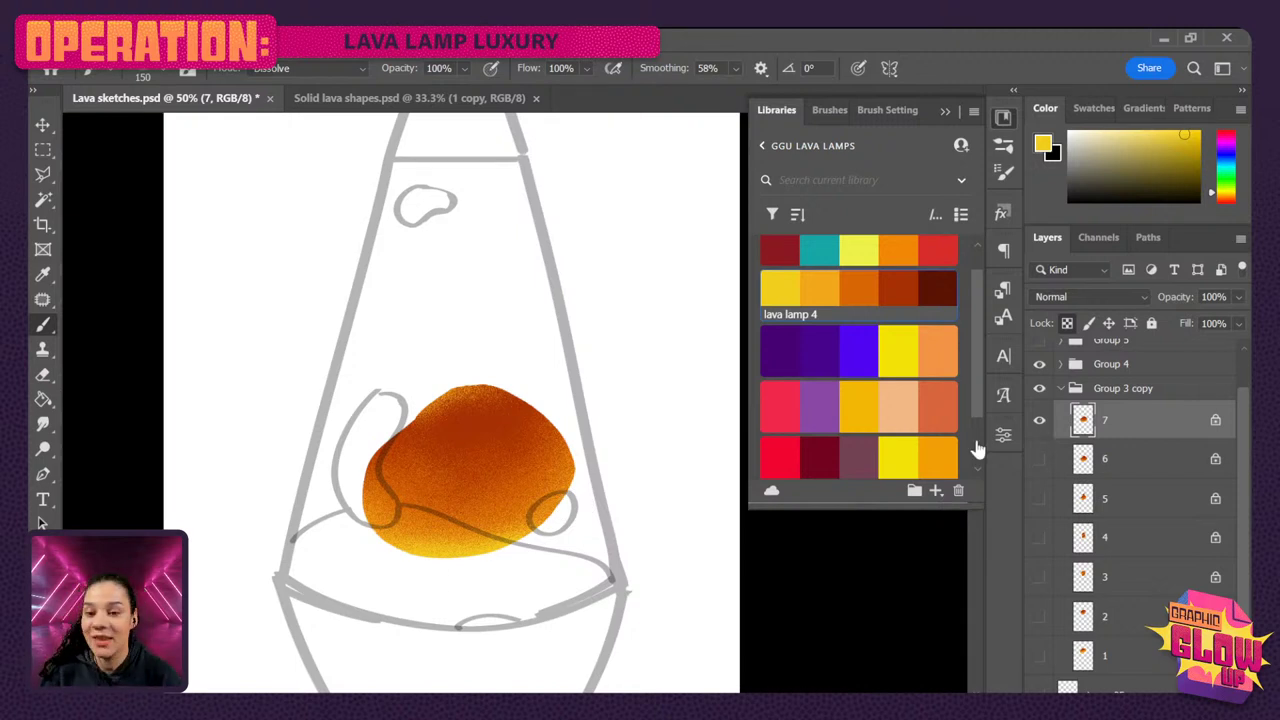
key("ctrl+minus")
key("ctrl+plus")
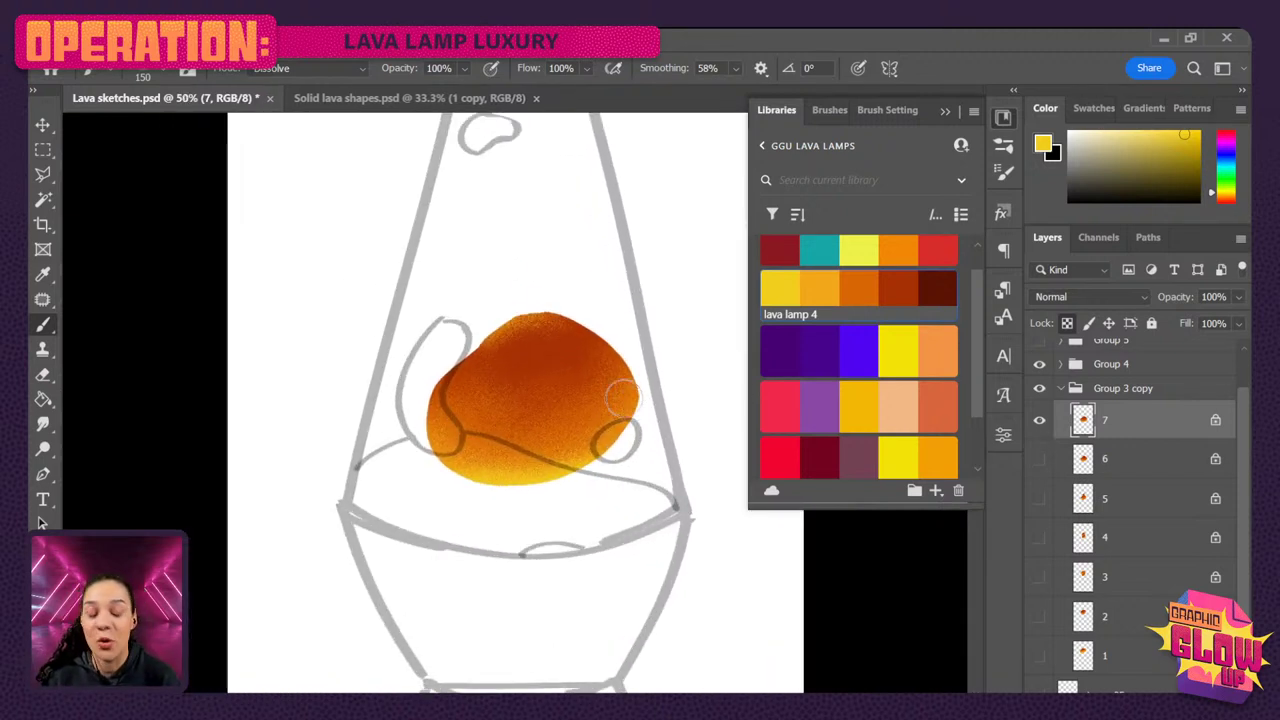
left_click_drag(591, 394, 473, 414)
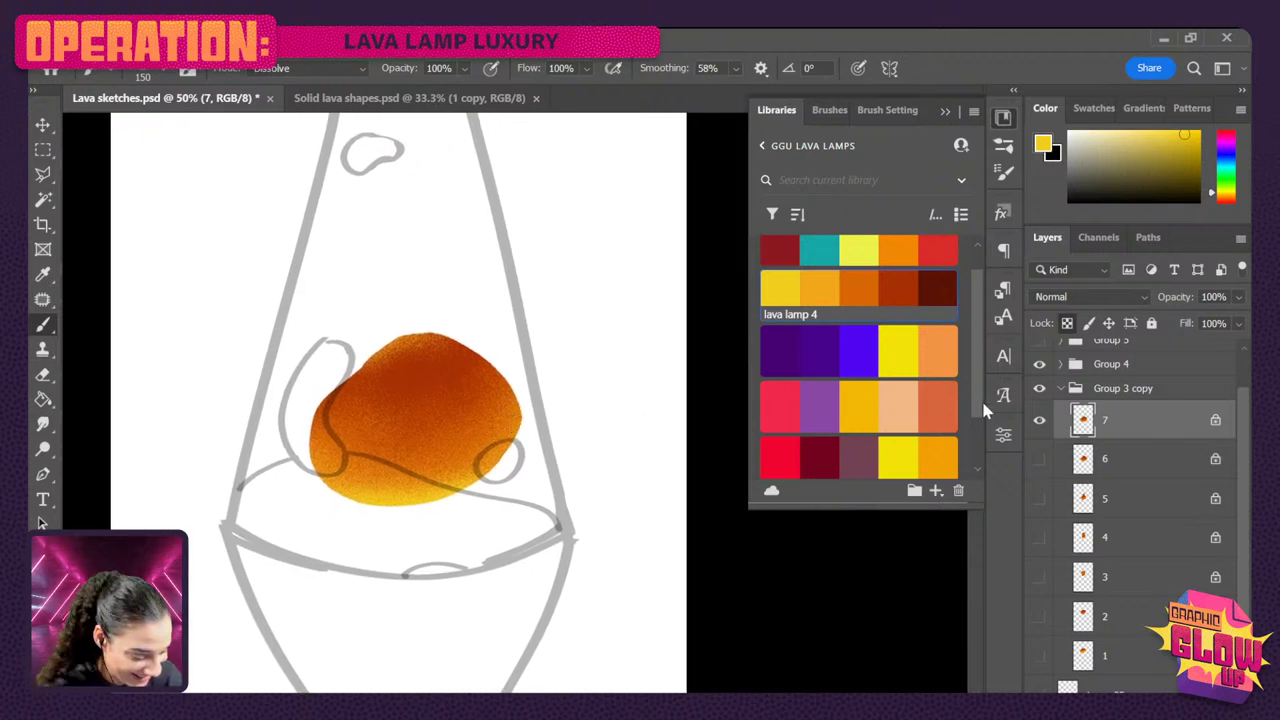
left_click(1040, 420)
left_click(1040, 459)
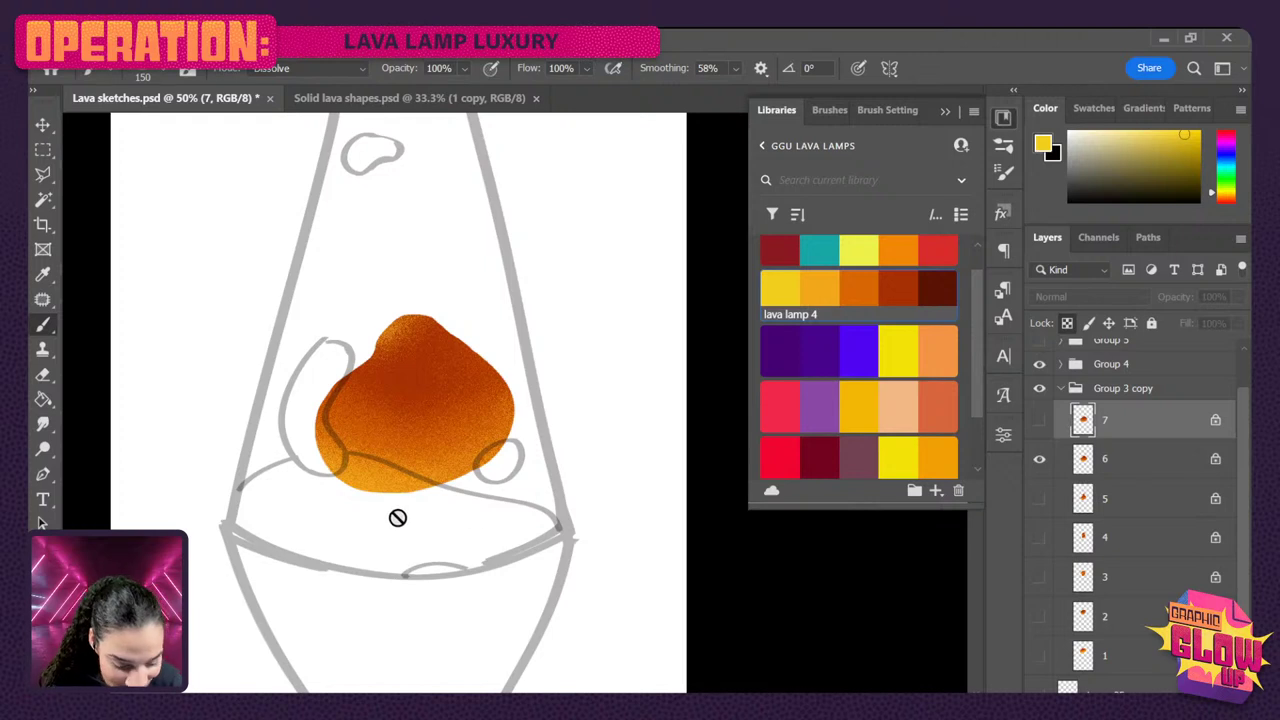
- Turn on lava blob layers 3 through 7 together and close the colour libraries panel
left_click(1134, 462)
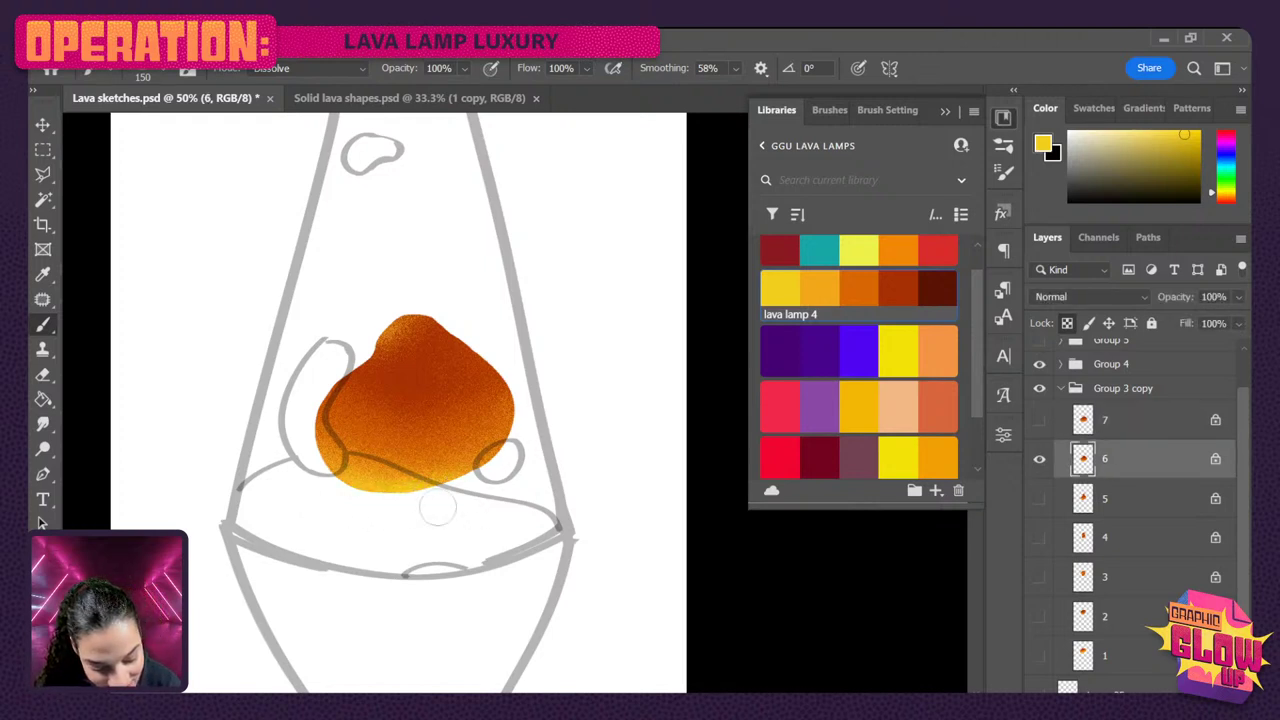
left_click(1040, 459)
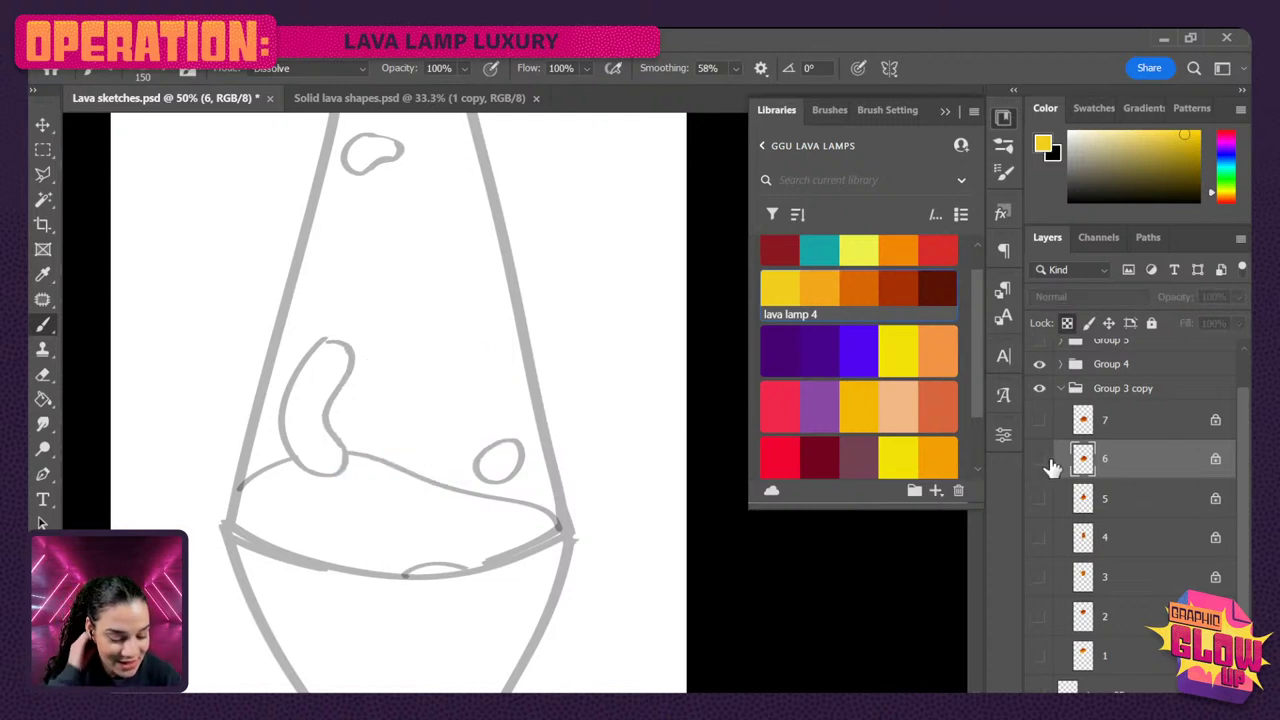
left_click_drag(1046, 424, 1060, 657)
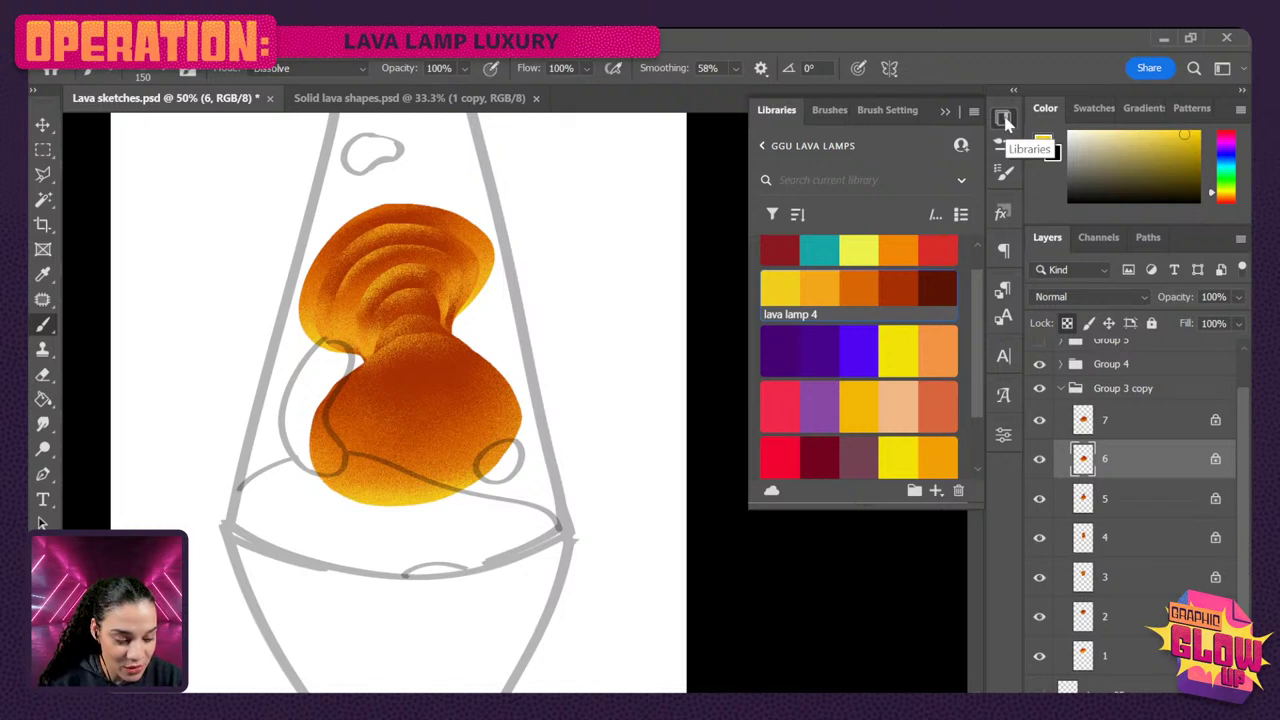
left_click(1004, 118)
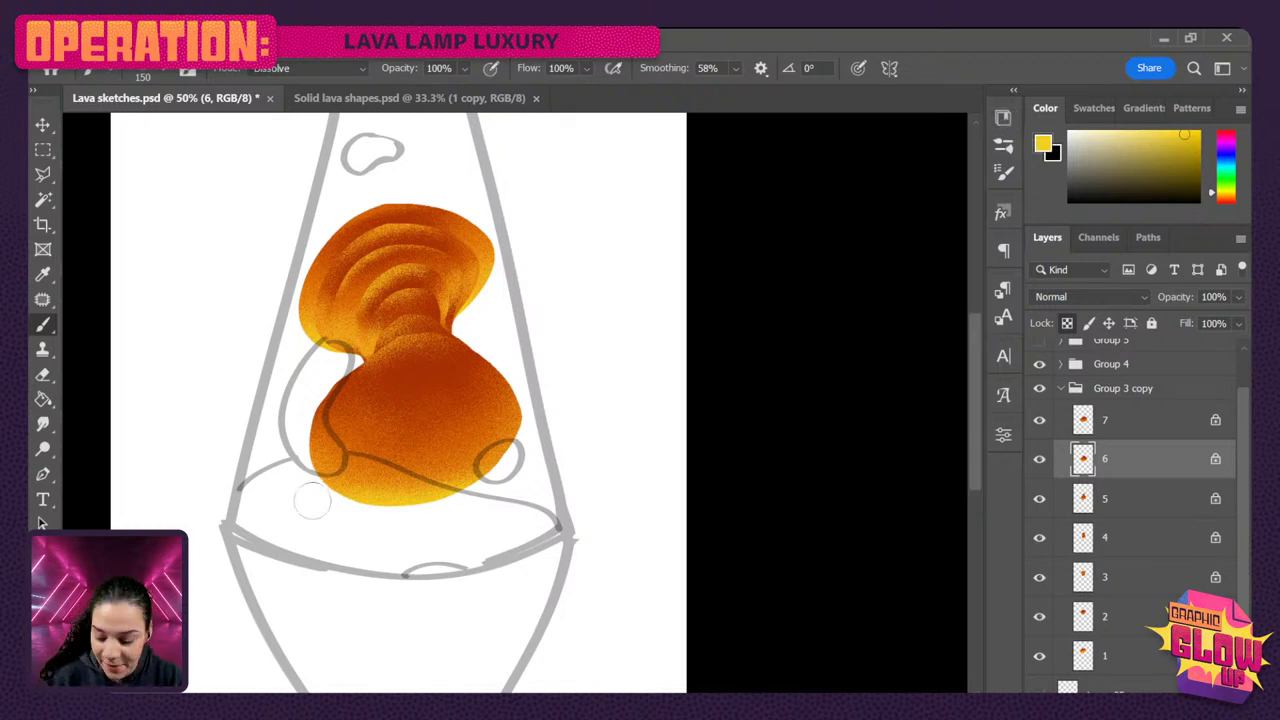
key("ctrl+minus")
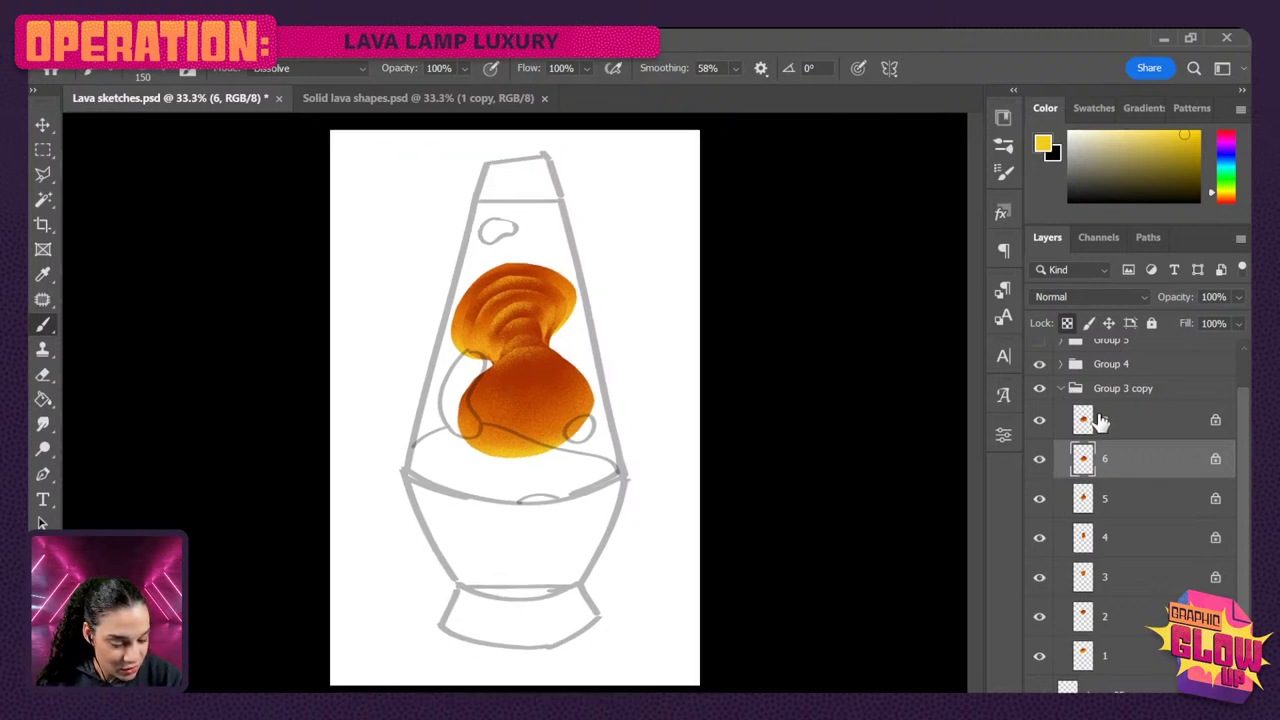
key("ctrl+minus")
key("ctrl+plus")
key("ctrl+plus")
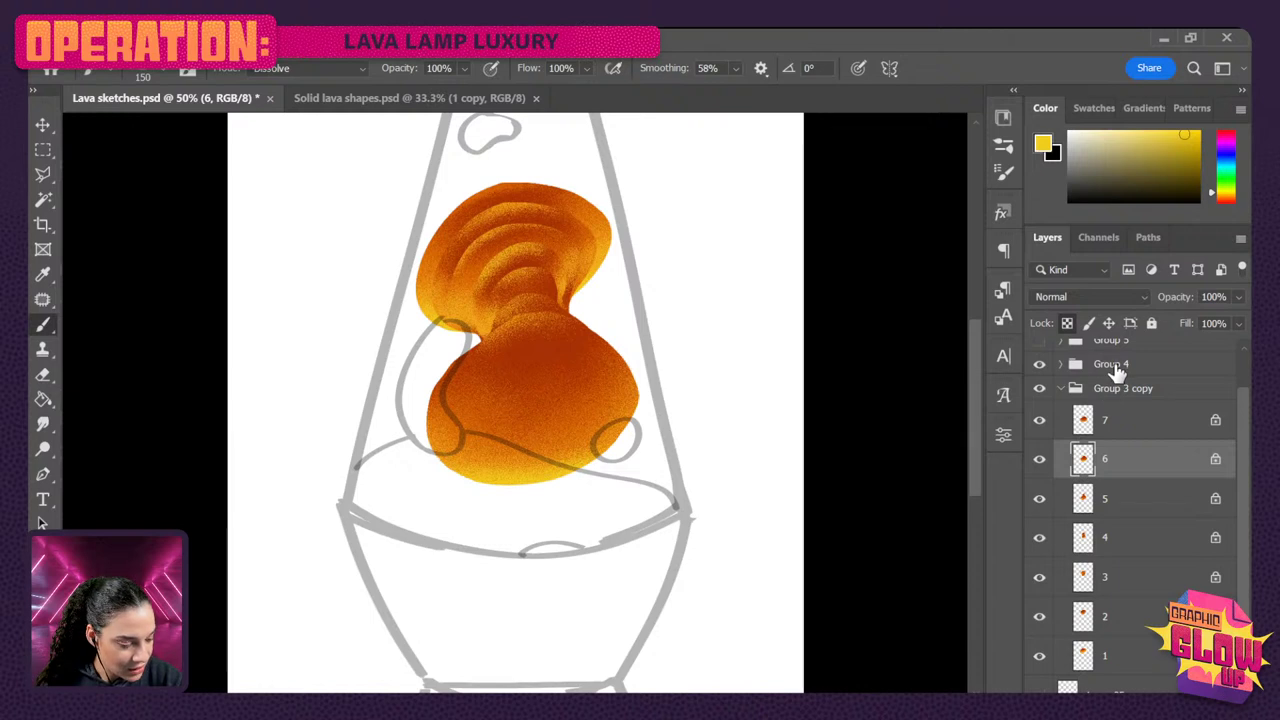
- Check Group 5 and the grey lamp sketch, then delete Layer 23 and Group 5
scroll(1117, 372, "up", 1)
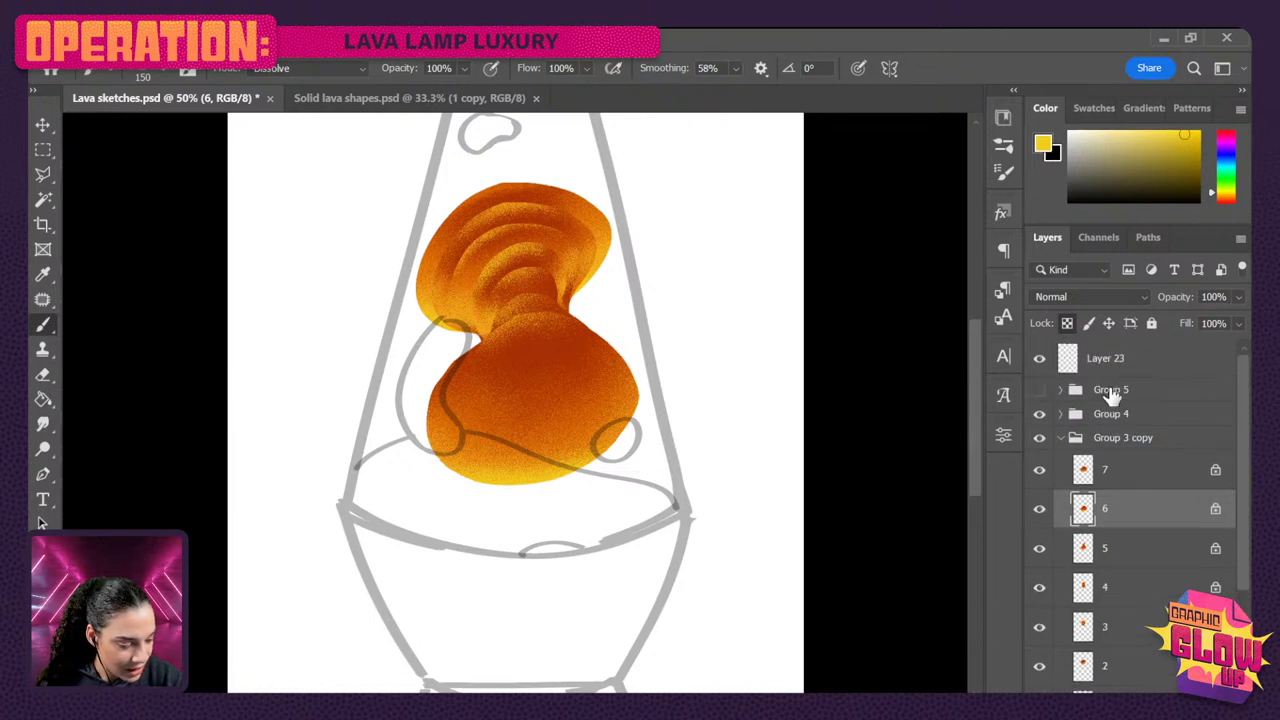
left_click(1040, 392)
left_click(1040, 391)
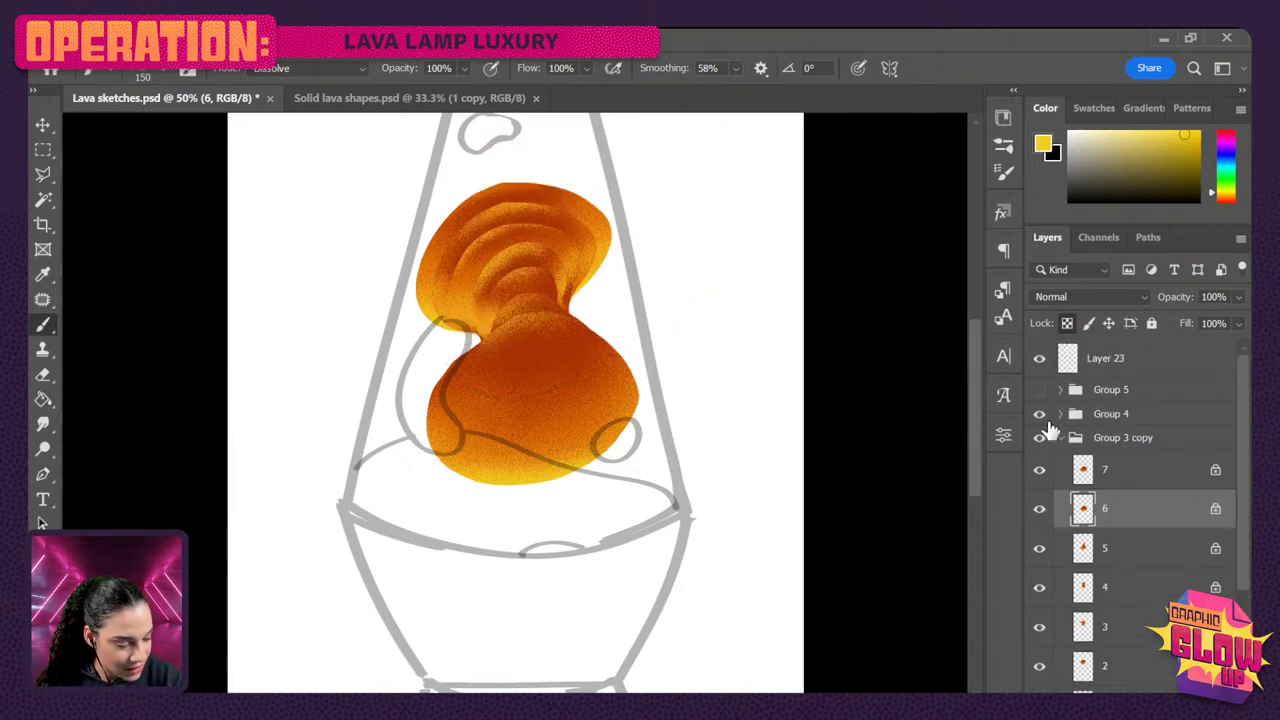
left_click(1040, 415)
left_click(1040, 415)
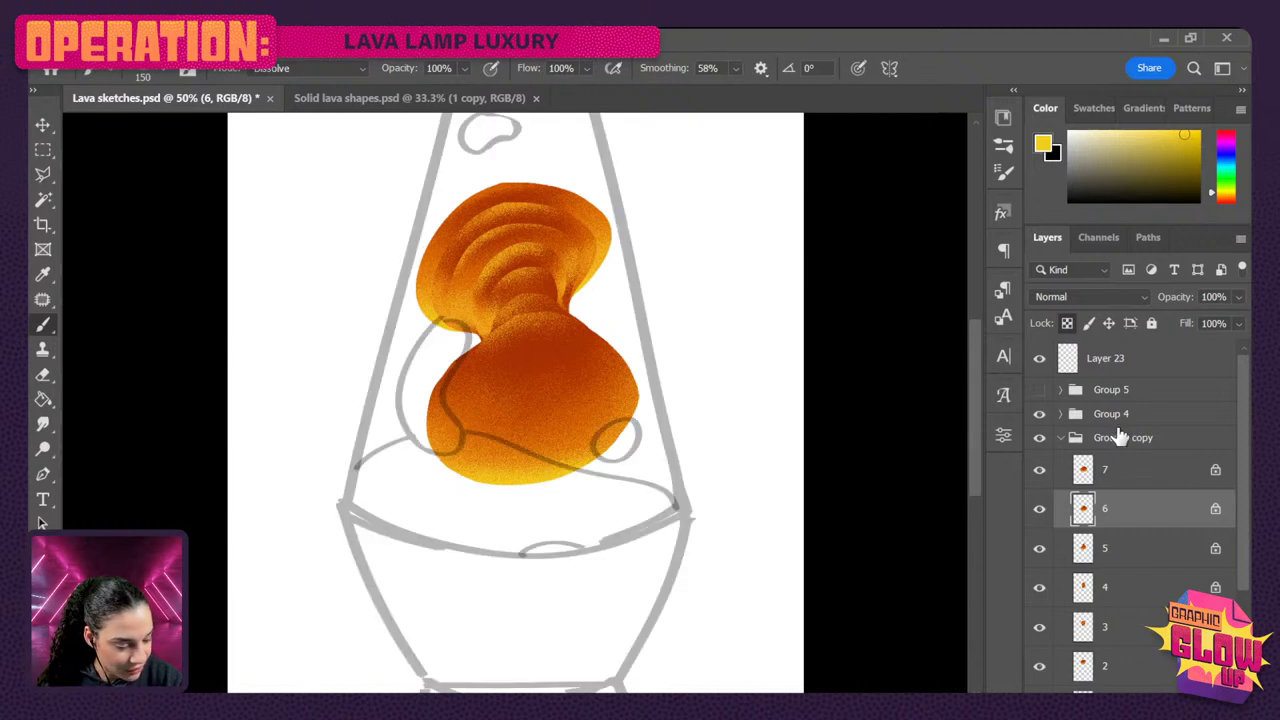
left_click(1142, 364)
left_click(1134, 394, "shift")
key("Delete")
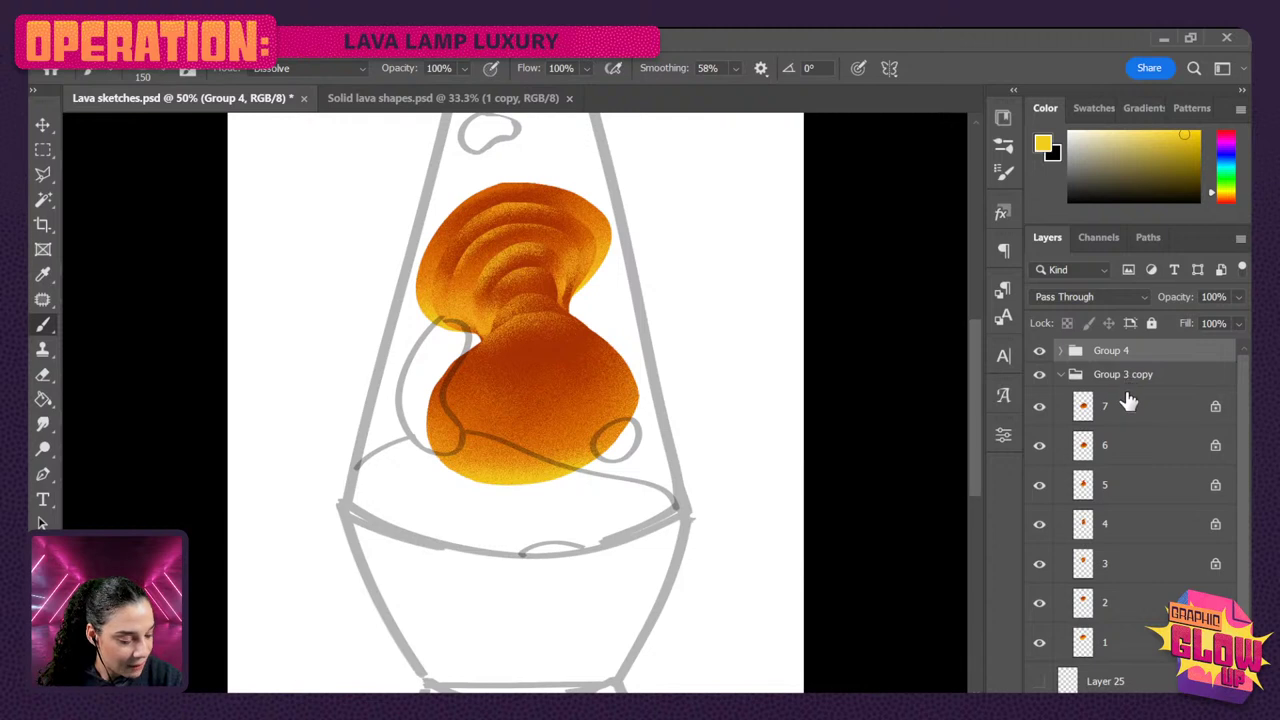
- Copy the Group 4 lamp sketch into Solid lava shapes.psd
left_click_drag(1108, 352, 1043, 652)
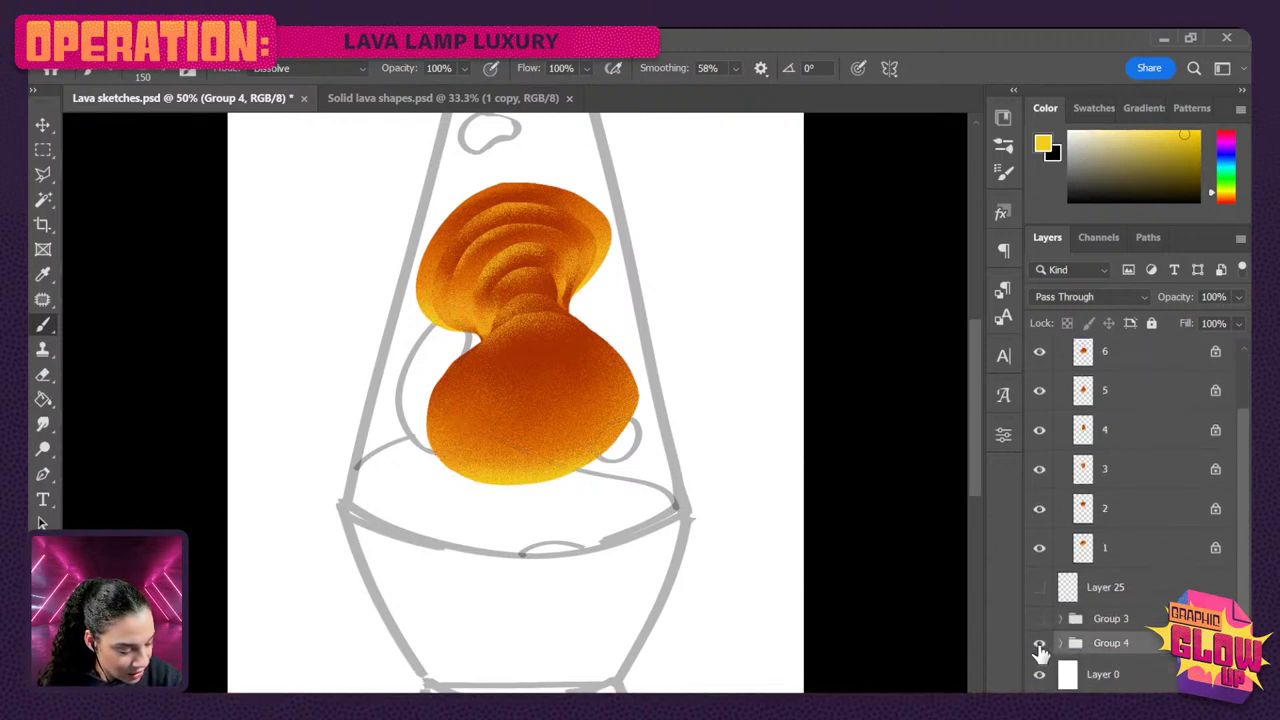
left_click(1040, 646)
left_click(1038, 646)
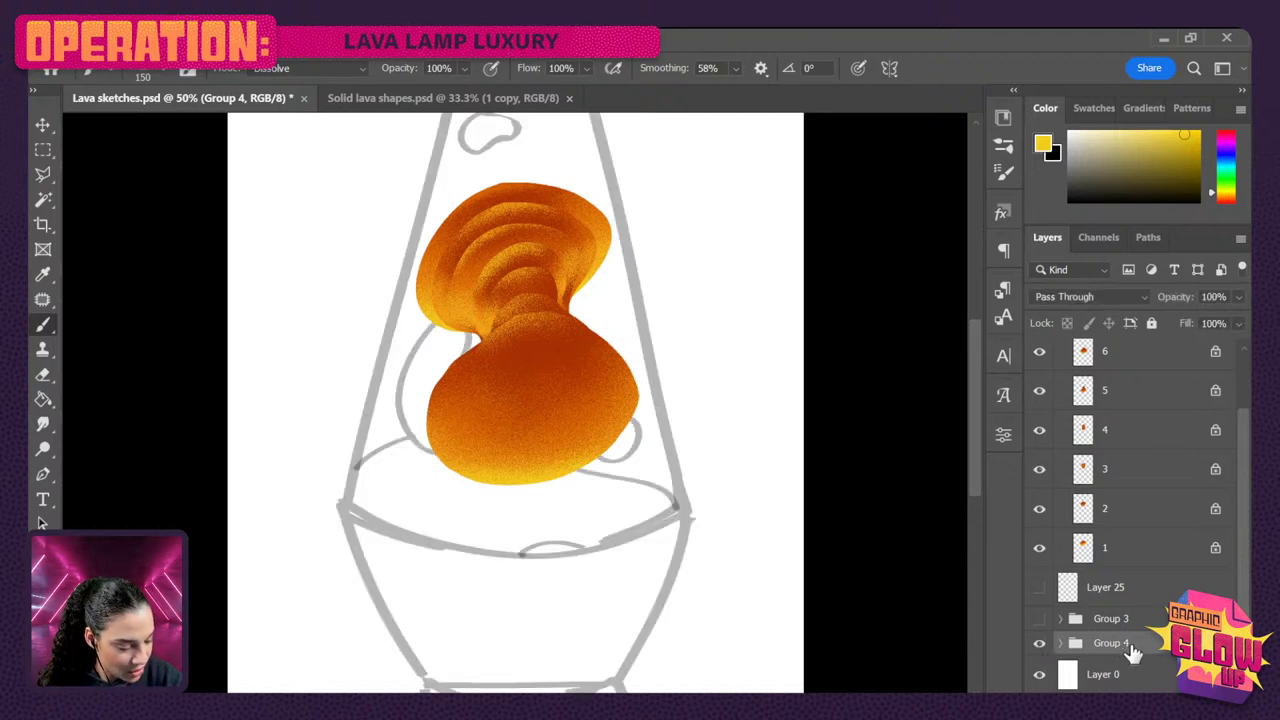
left_click(474, 100)
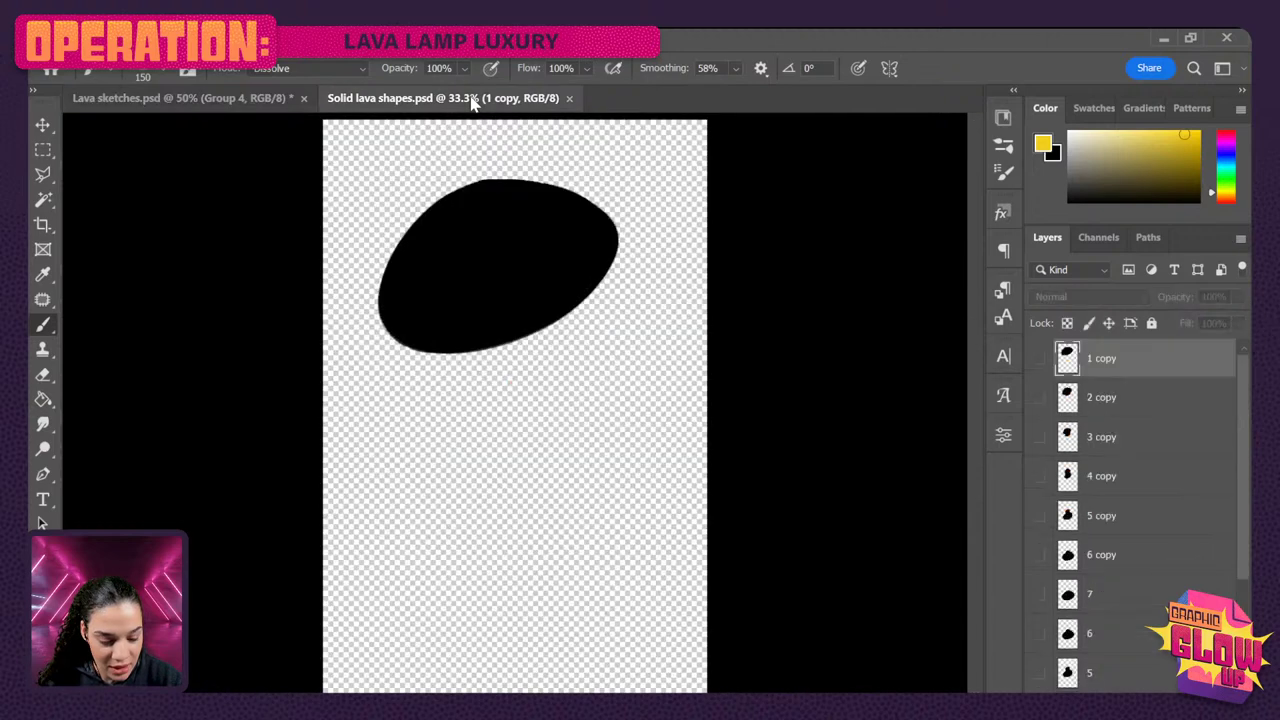
left_click(192, 100)
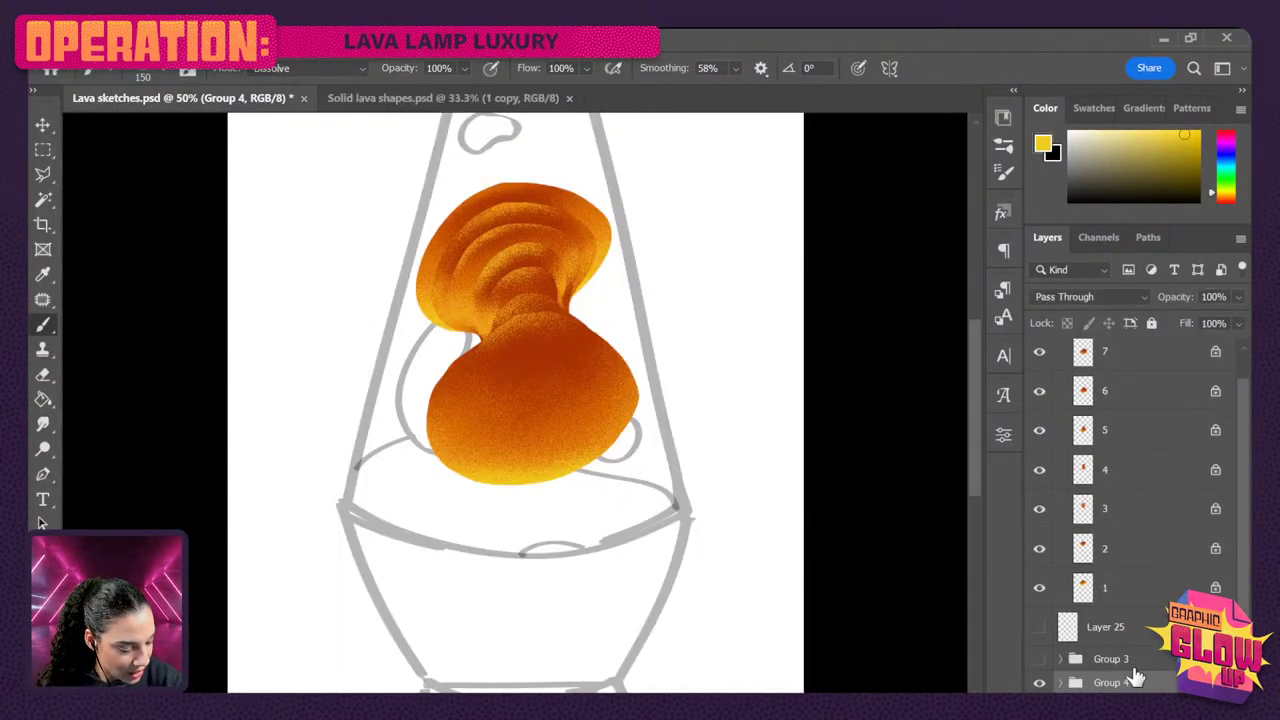
left_click(1039, 684)
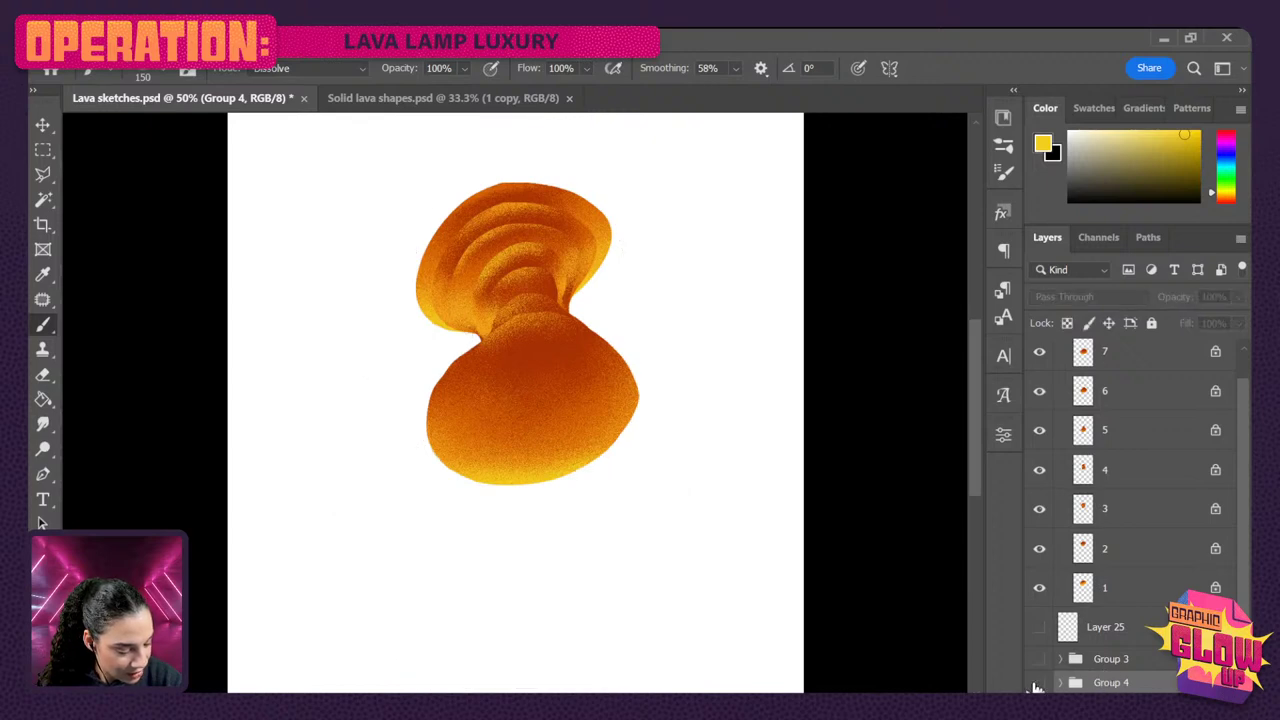
left_click(1039, 684)
mouse_move(1115, 683)
left_mouse_down()
mouse_move(951, 568)
mouse_move(457, 100)
mouse_move(531, 492)
left_mouse_up()
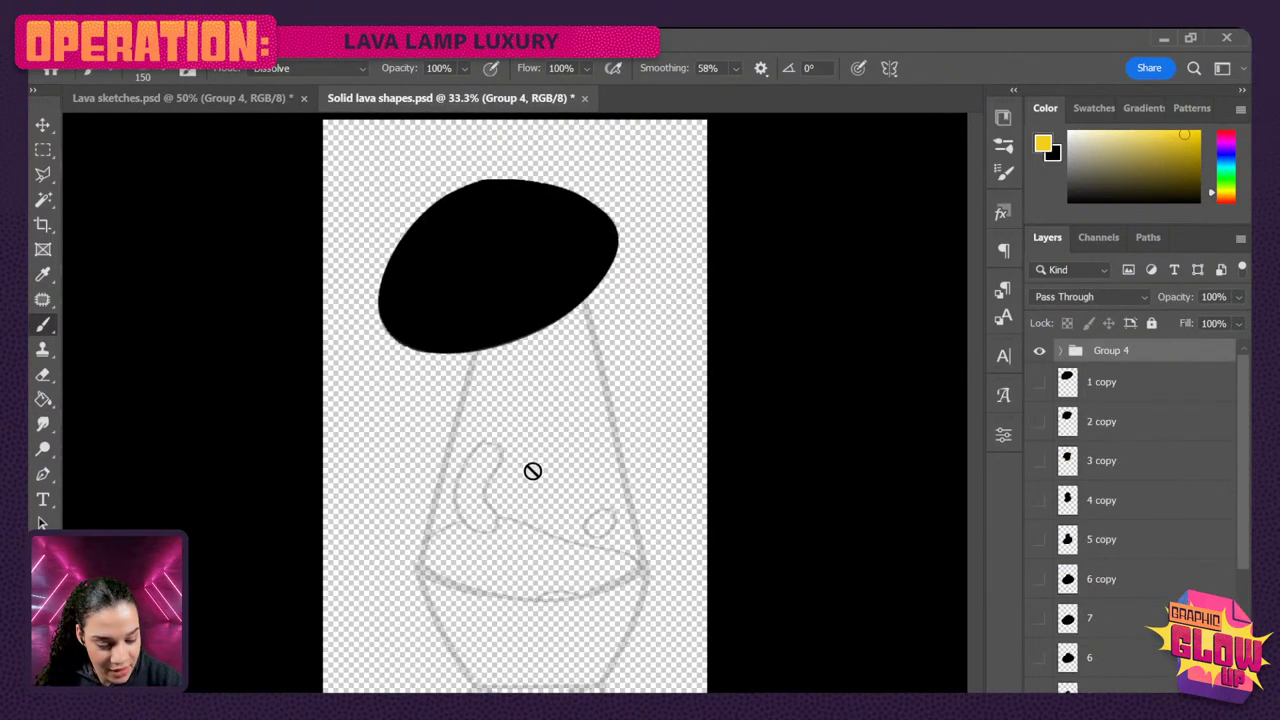
left_click(258, 106)
- Delete Layer 25, Group 3, Group 4 and the white Layer 0, then fit the canvas with Ctrl+0
left_click(1113, 630)
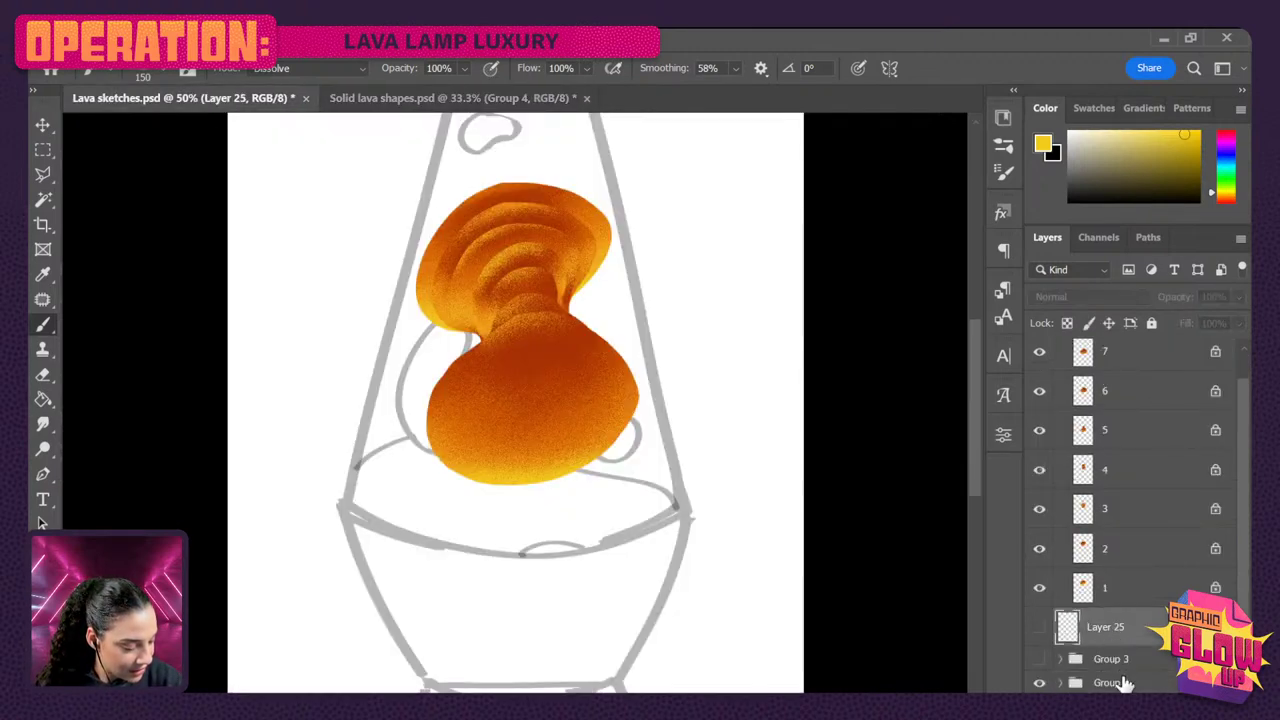
left_click(1120, 682, "shift")
key("Delete")
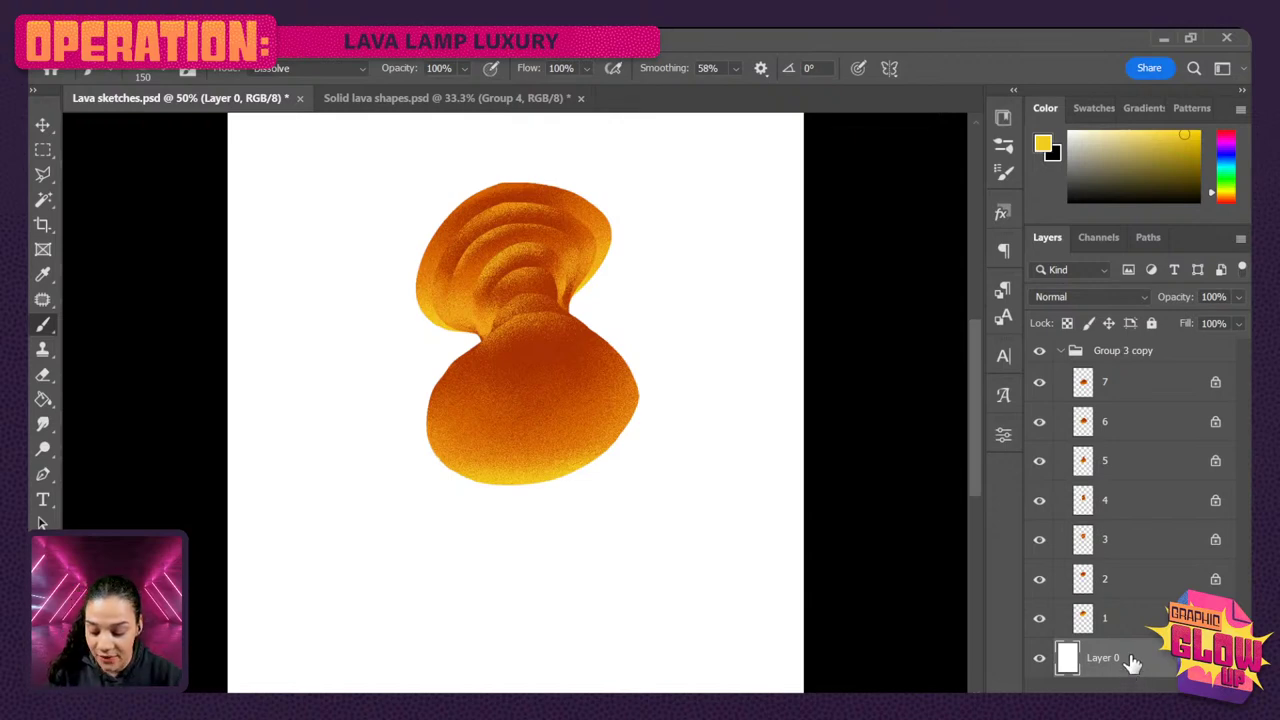
key("Delete")
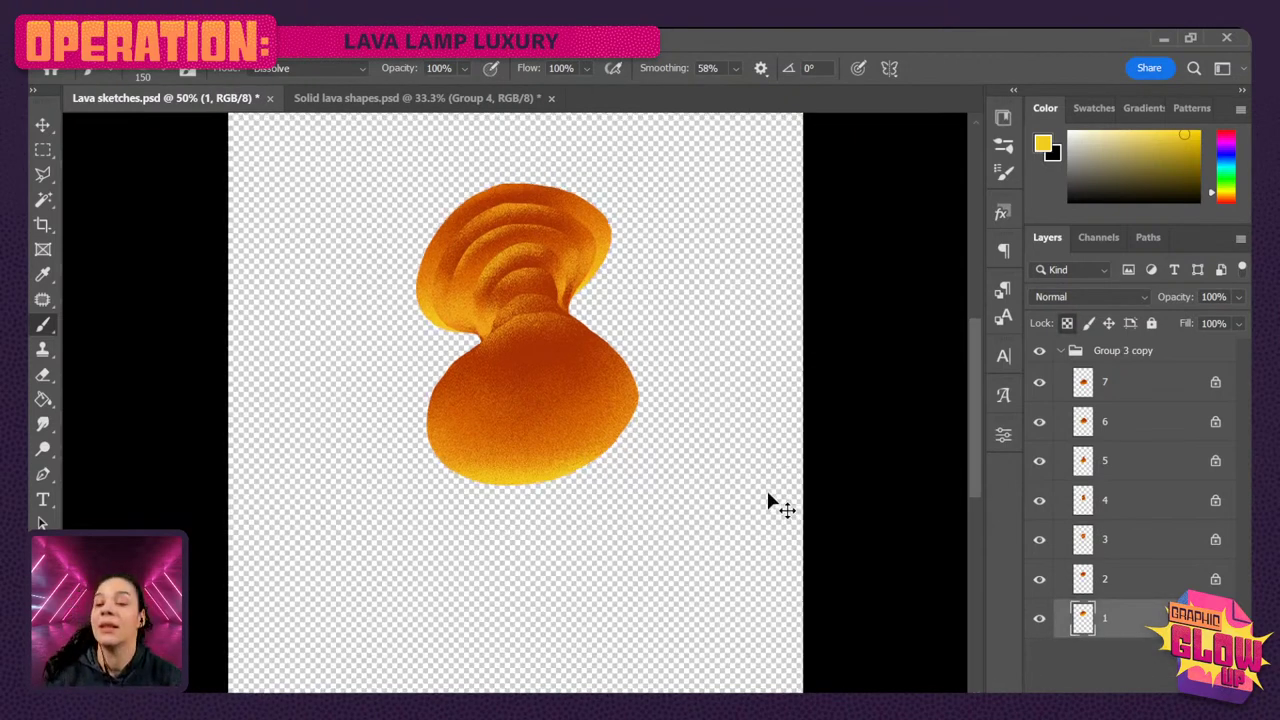
key("ctrl+minus")
key("ctrl+0")
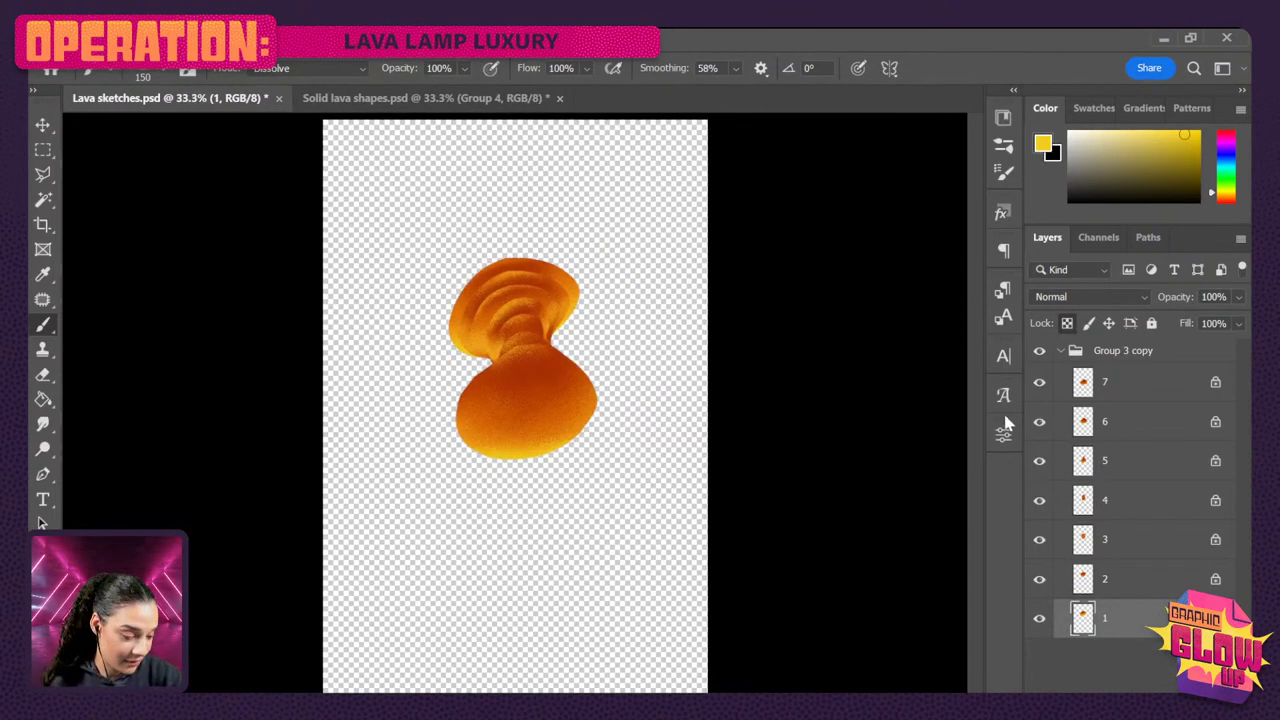
- Ungroup Group 3 copy into loose blob layers and show the Timeline panel from the Window menu
right_click(1110, 360)
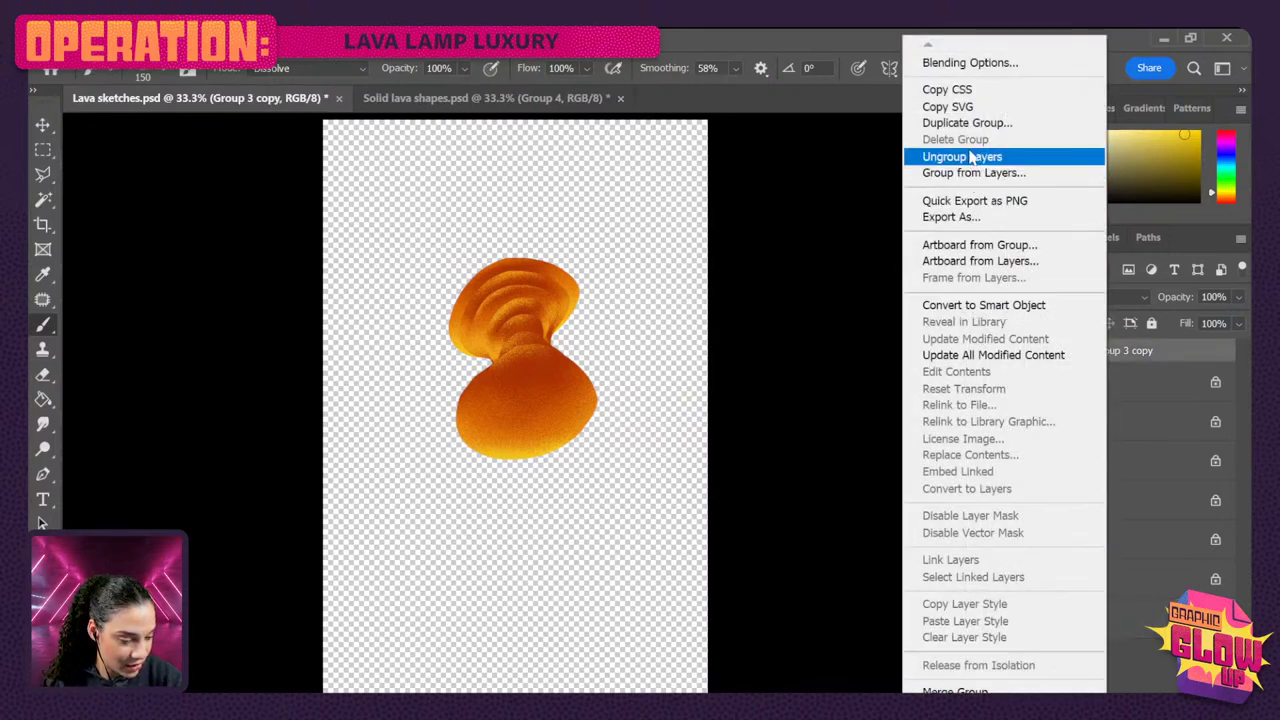
left_click(962, 156)
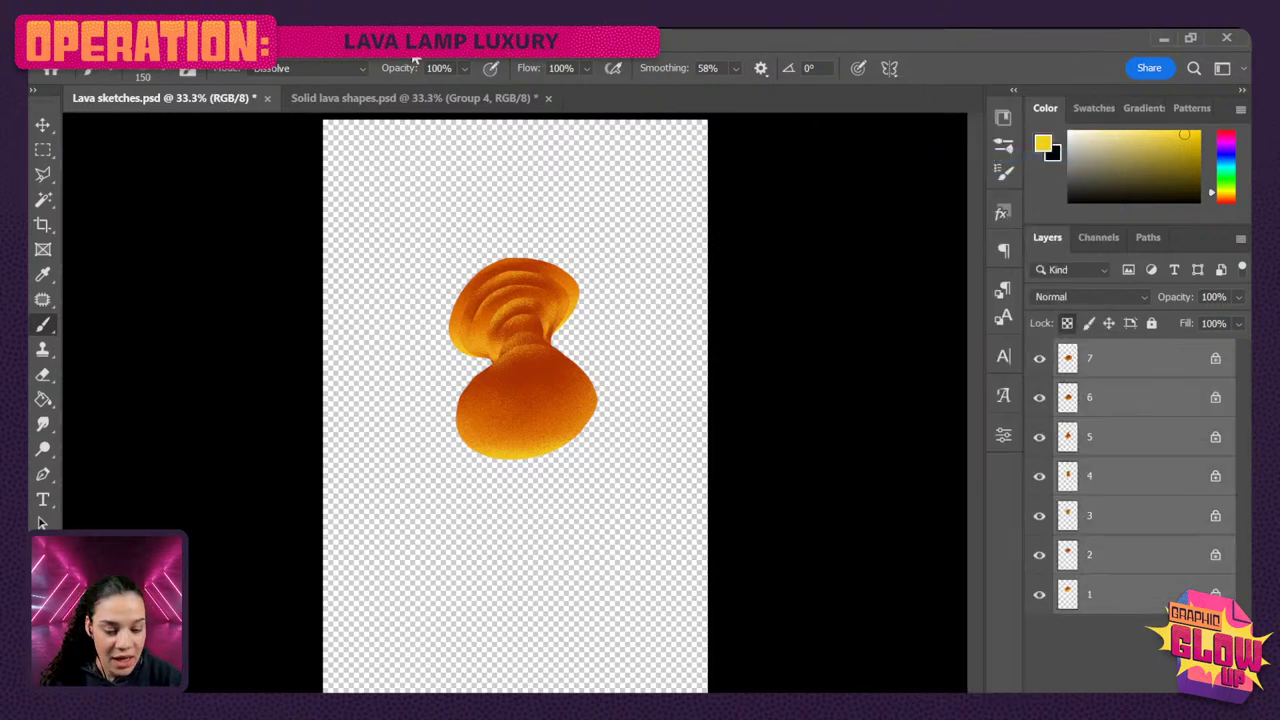
left_click(490, 38)
left_click(562, 648)
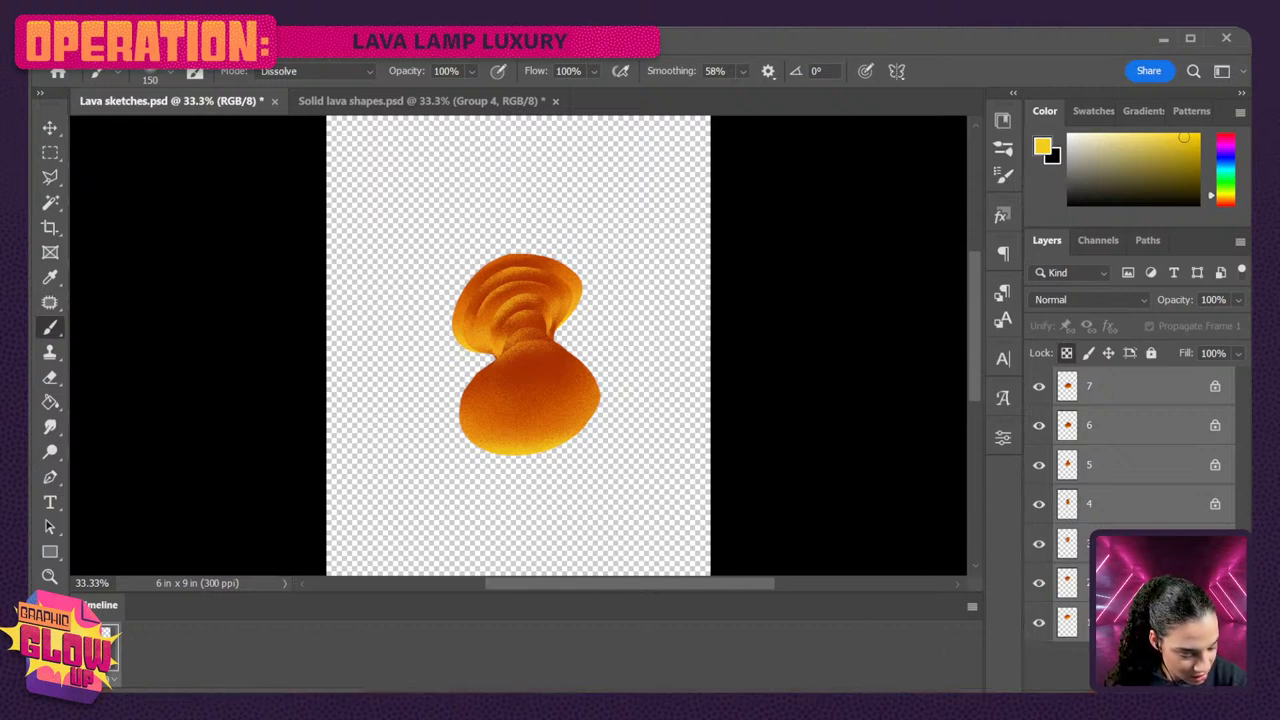
- Build seven timeline frames from blob layers 1–7 with Make Frames From Layers
left_click_drag(920, 640, 918, 686)
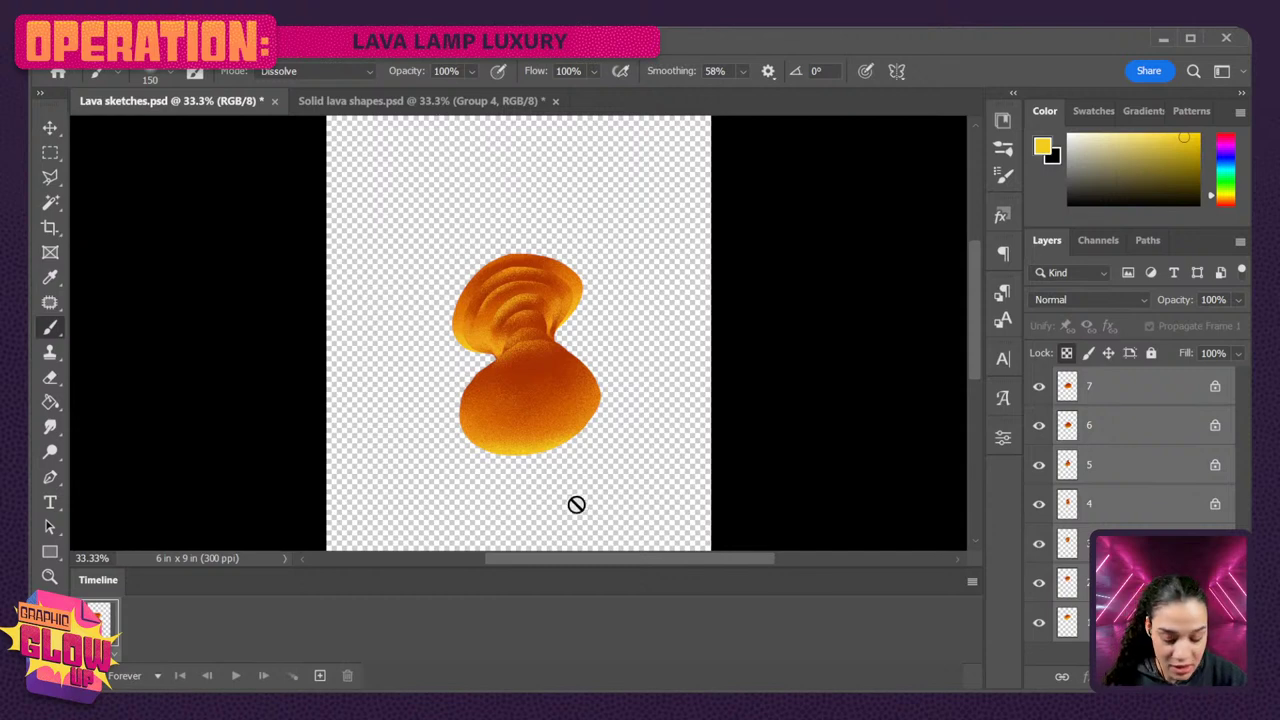
left_click(972, 583)
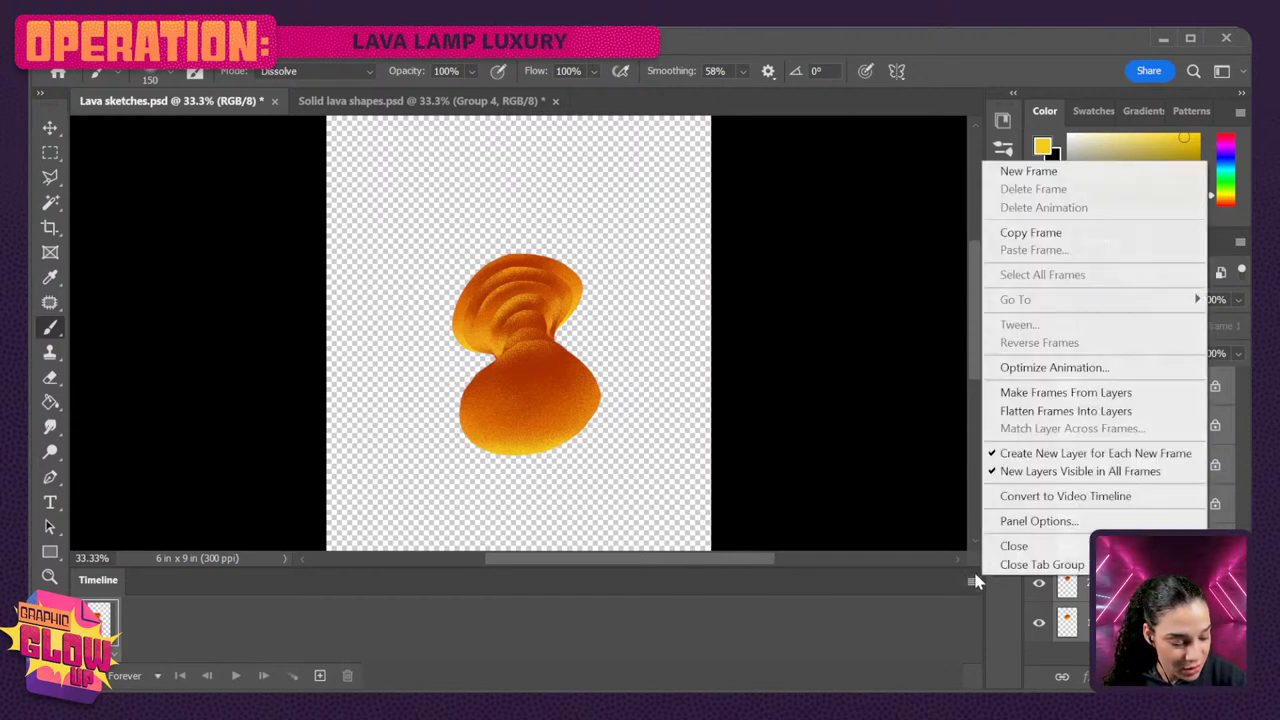
left_click(1038, 552)
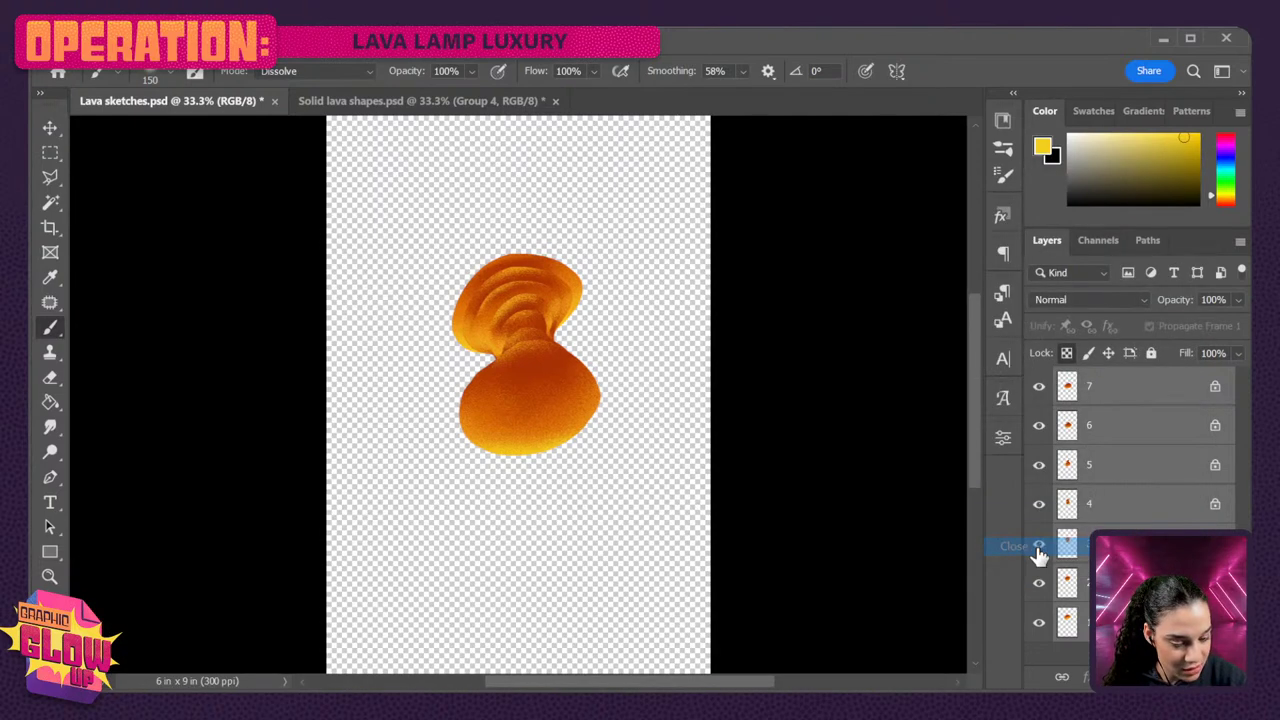
left_click(496, 40)
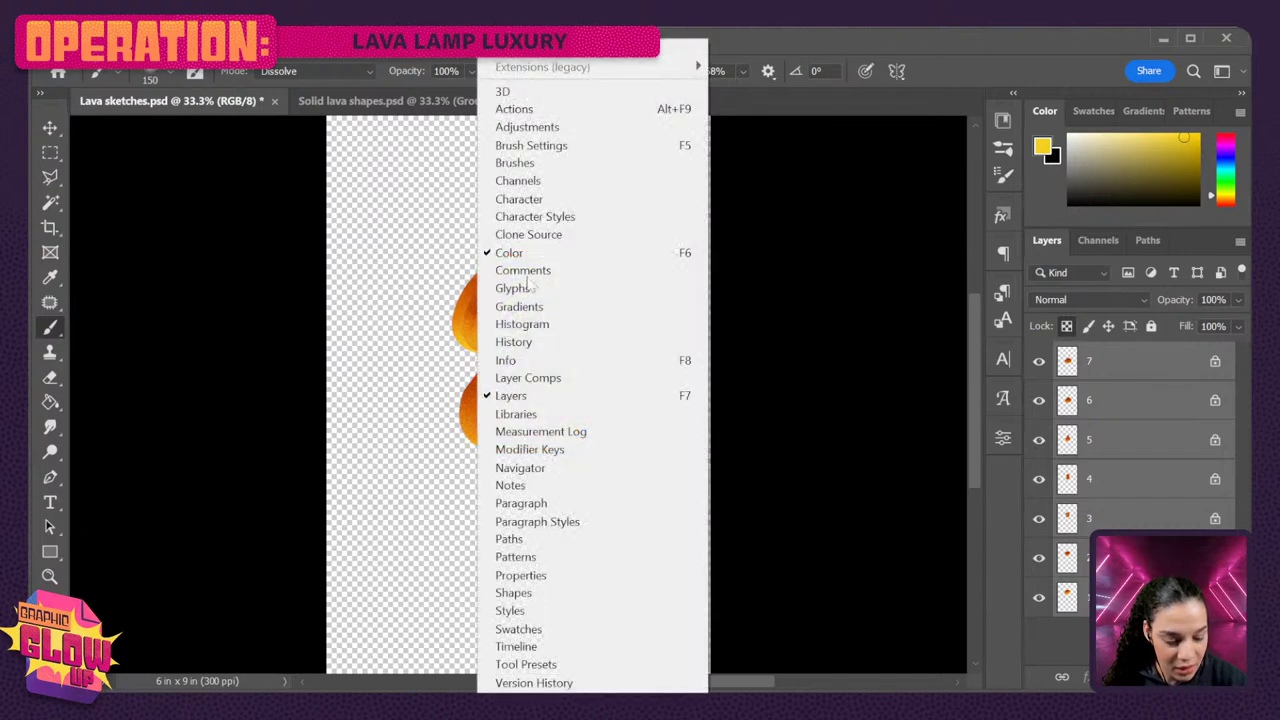
left_click(520, 647)
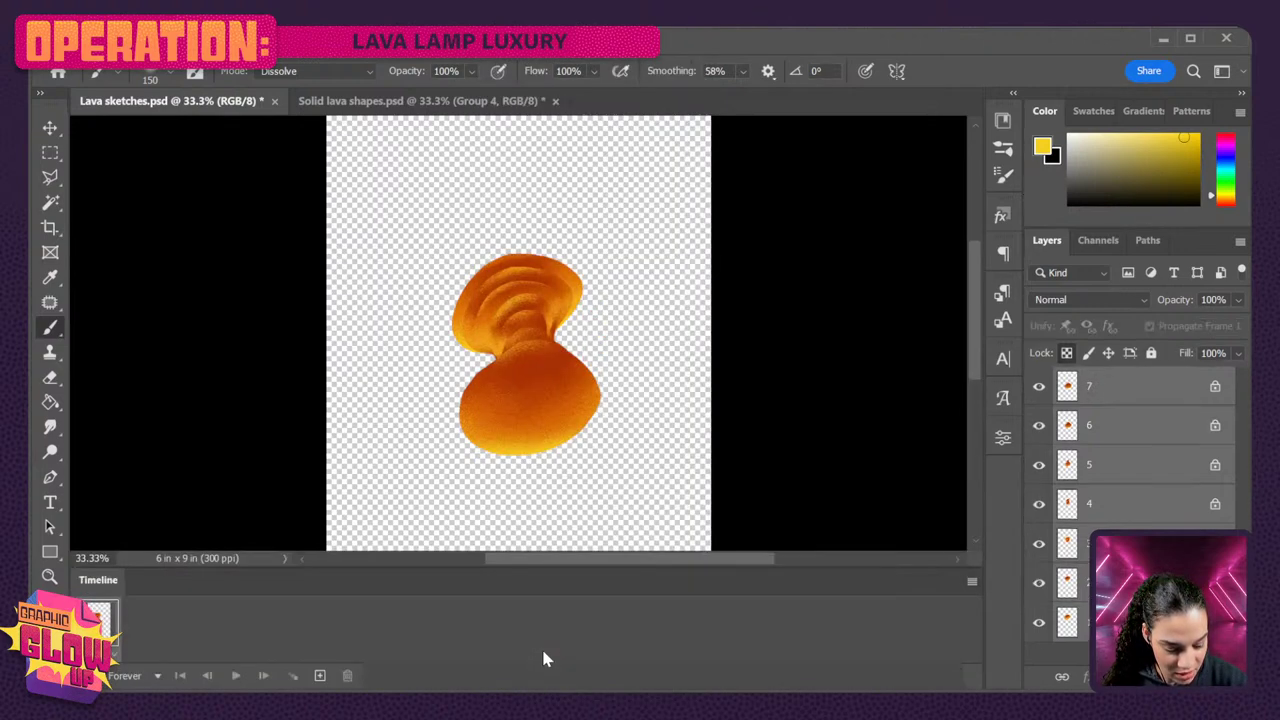
left_click(970, 584)
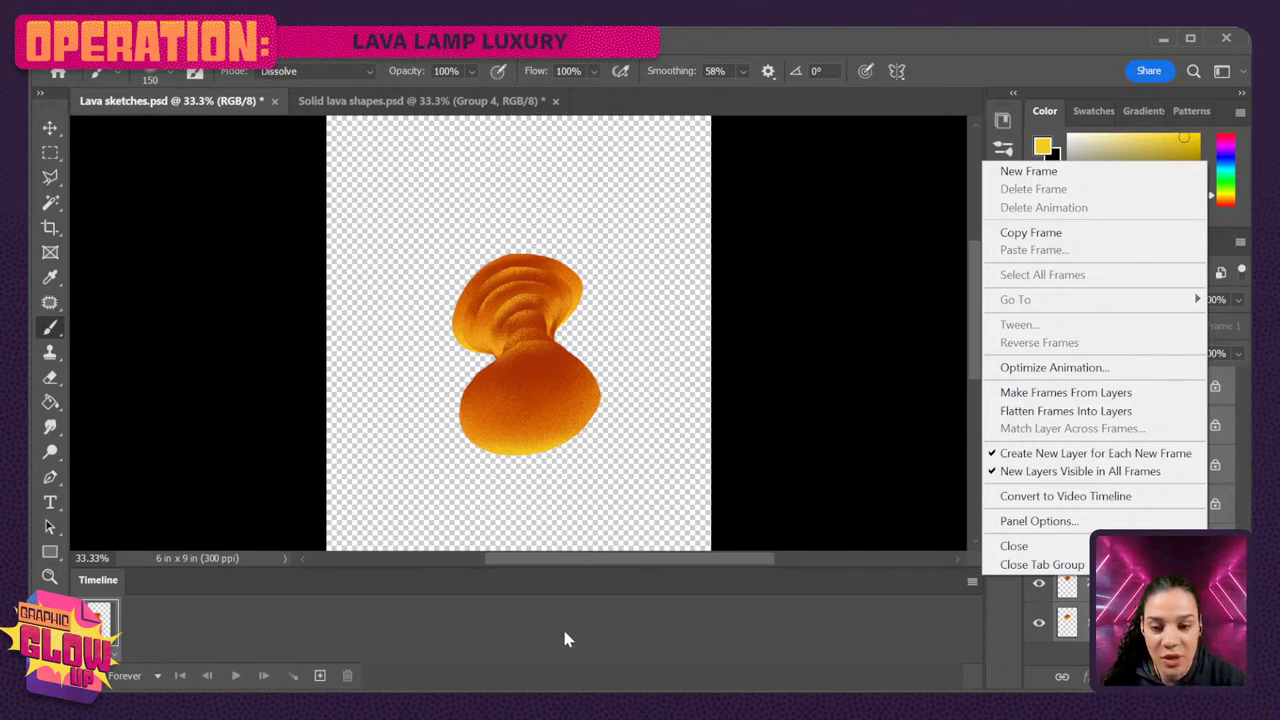
left_click(622, 610)
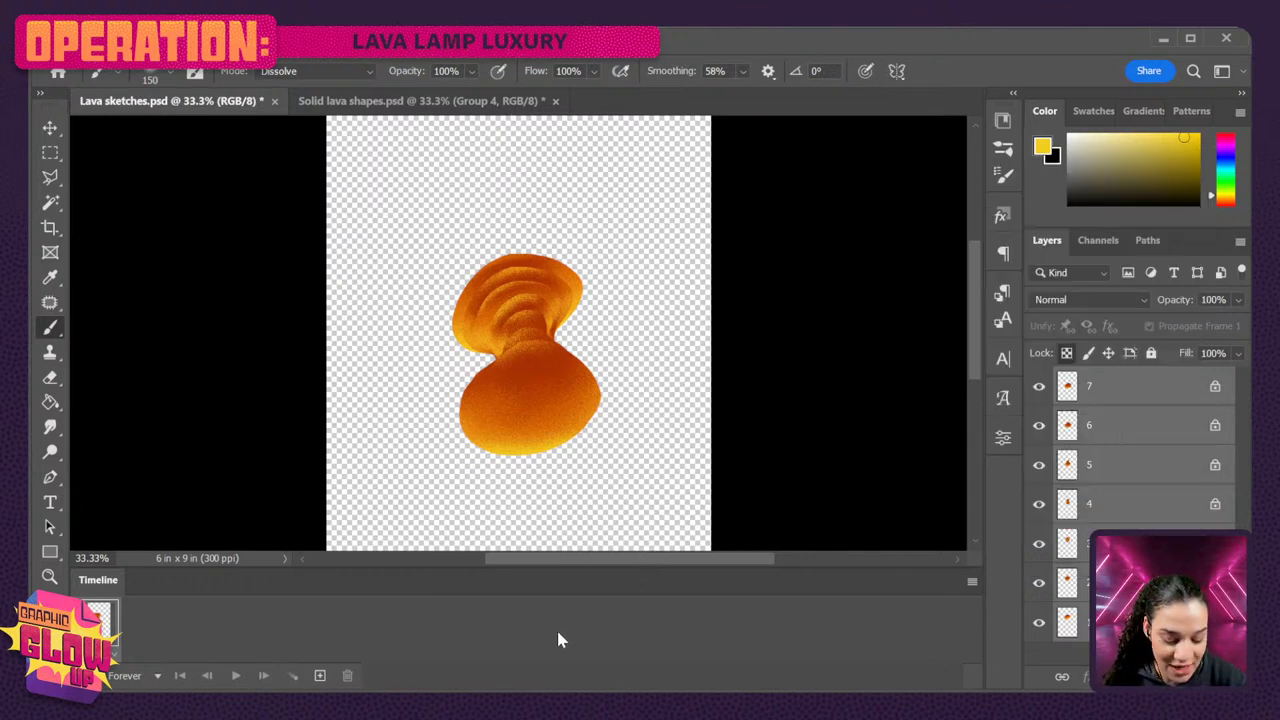
left_click(972, 583)
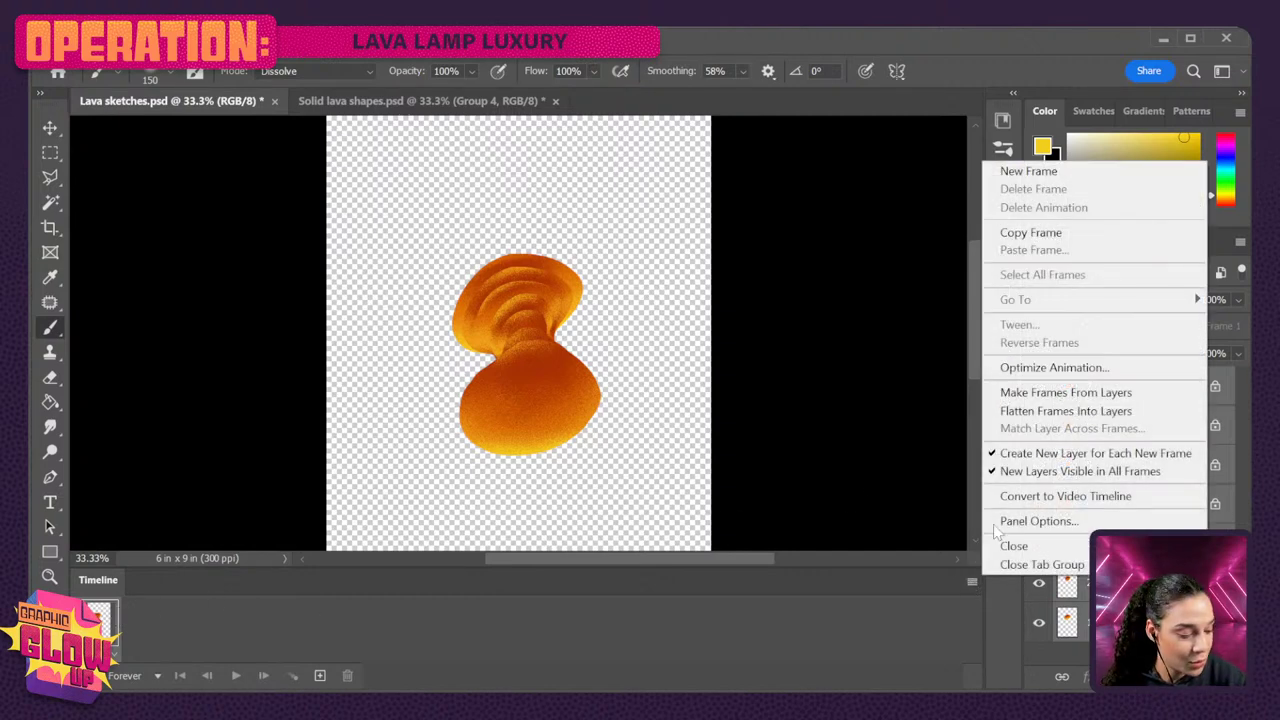
left_click(1118, 396)
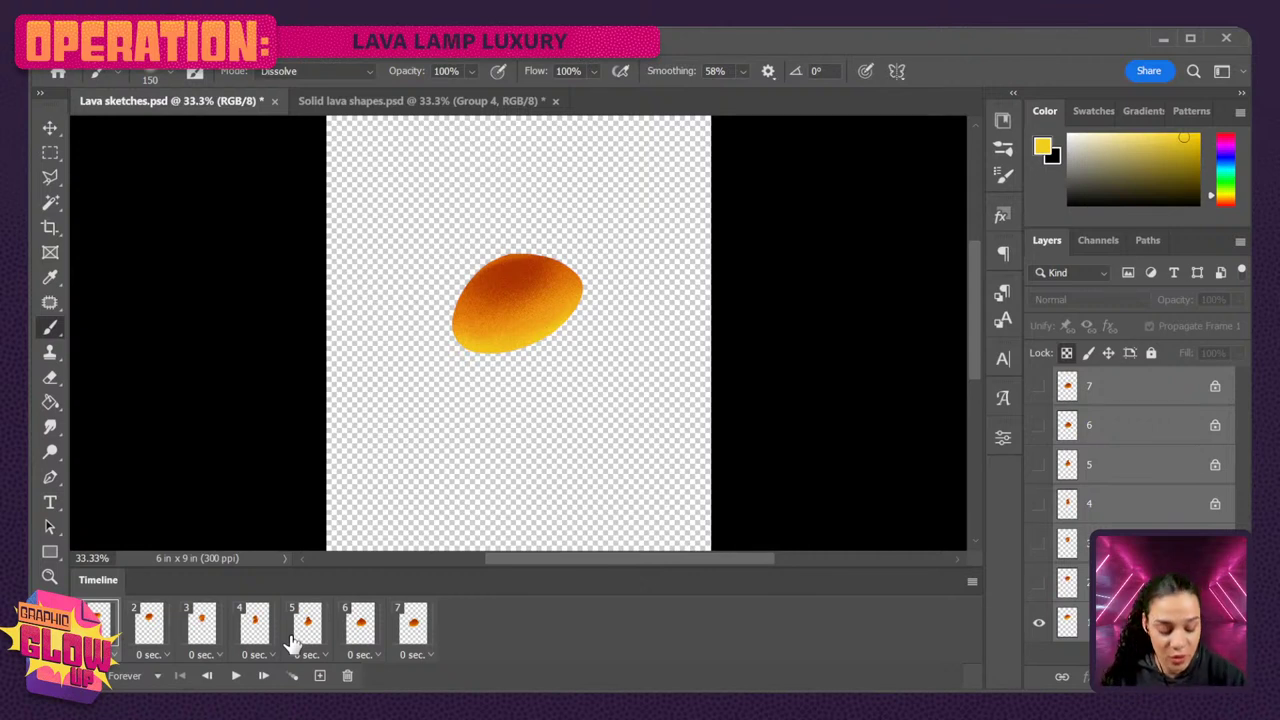
- Play and stop the seven-frame lava preview, then undo back to a single frame
left_click(236, 678)
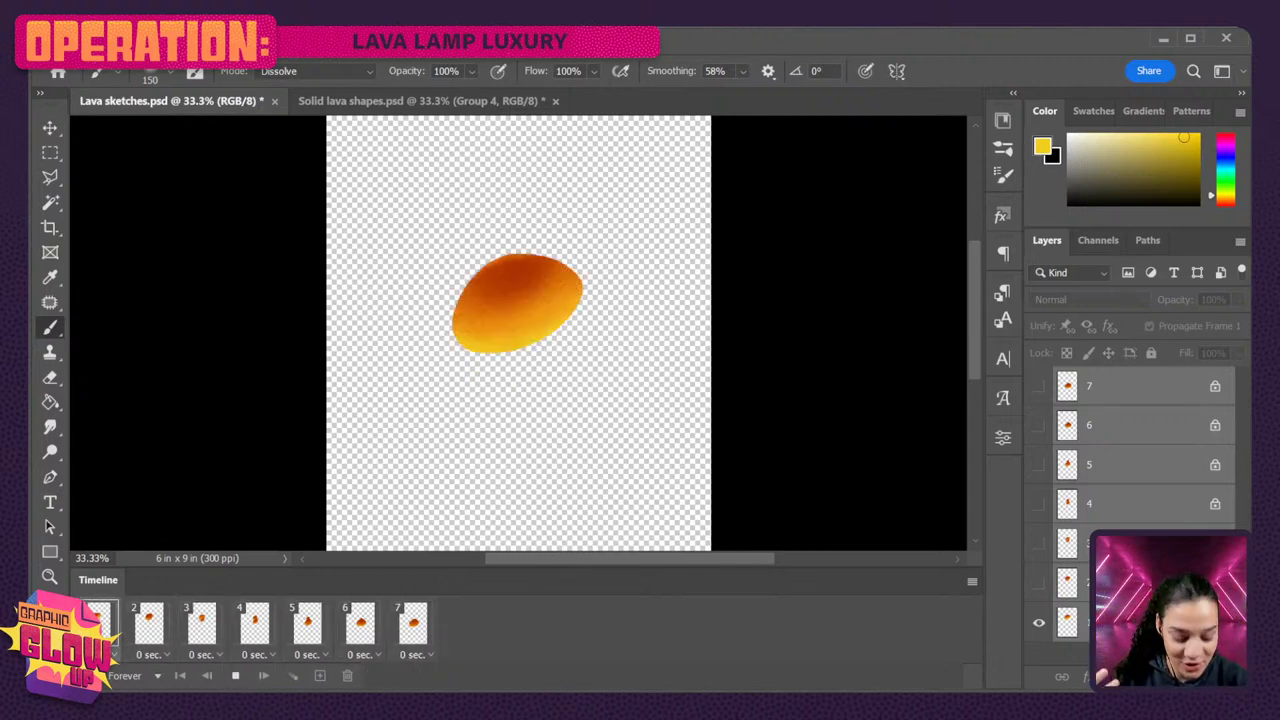
left_click(235, 675)
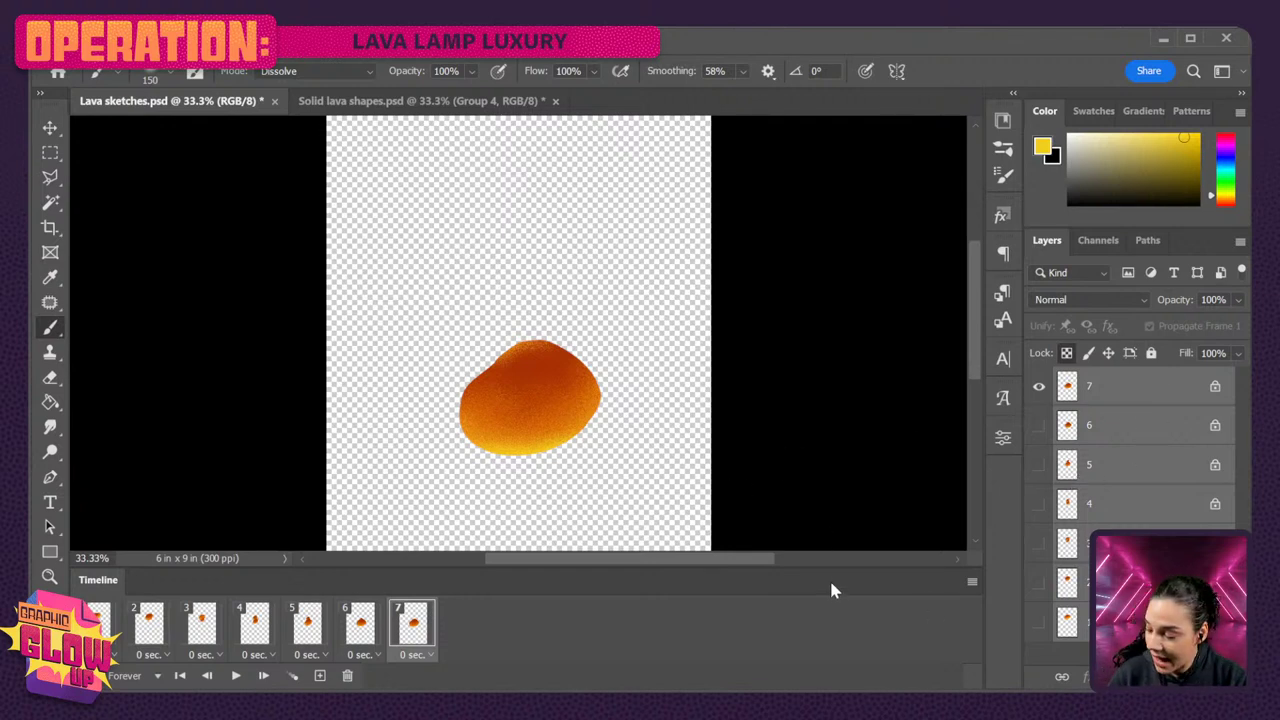
key("ctrl+z")
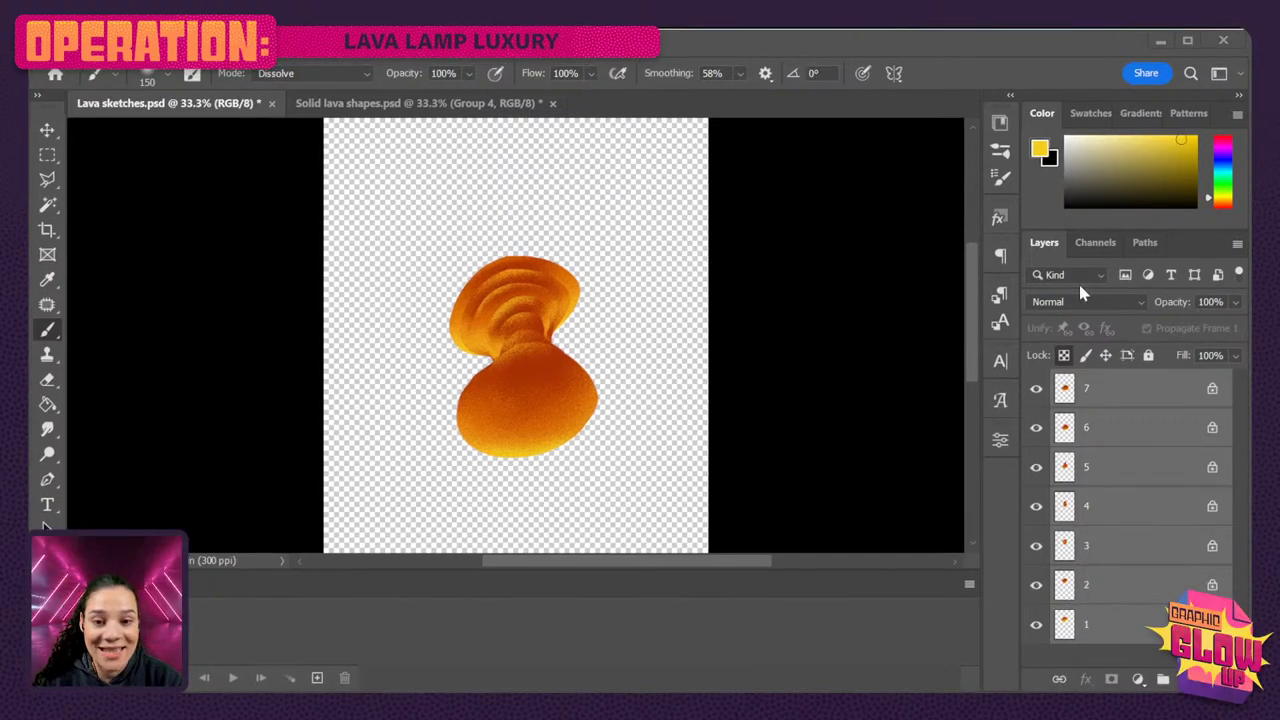
- Duplicate layers 1–6 with Ctrl+J and move the copies above layer 7
left_click(1137, 424)
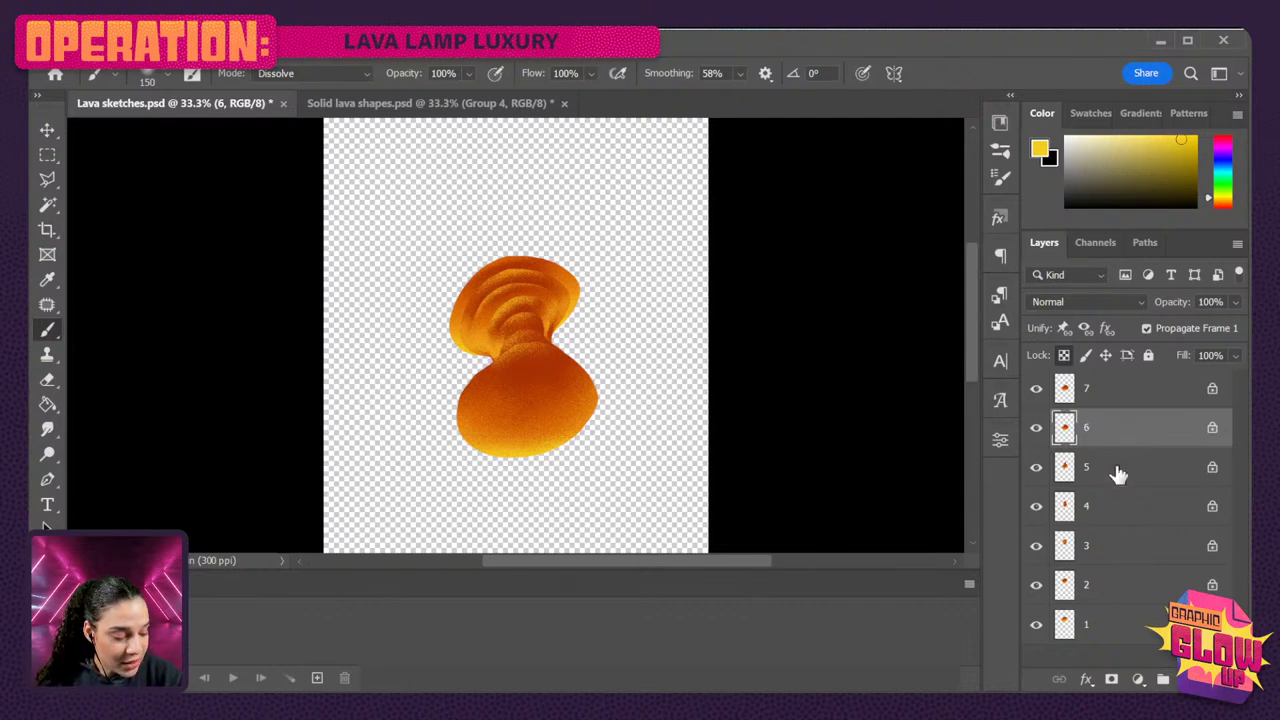
left_click(1133, 637, "shift")
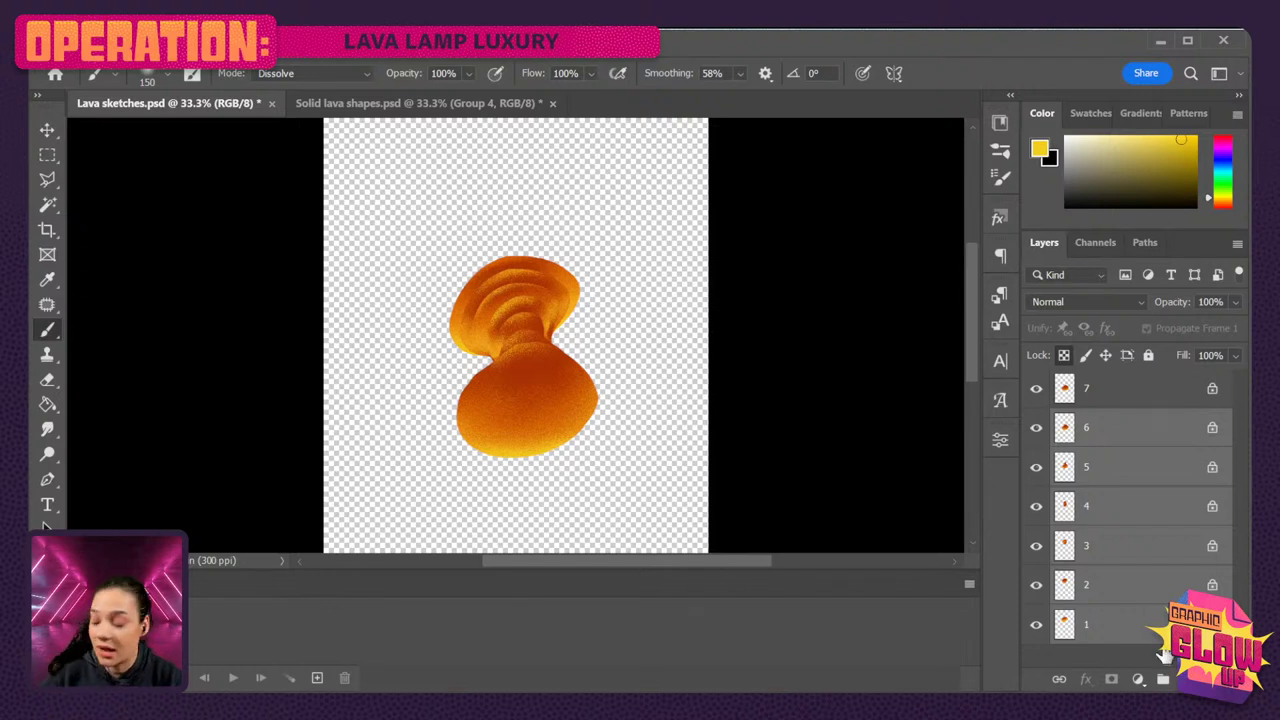
key("ctrl+j")
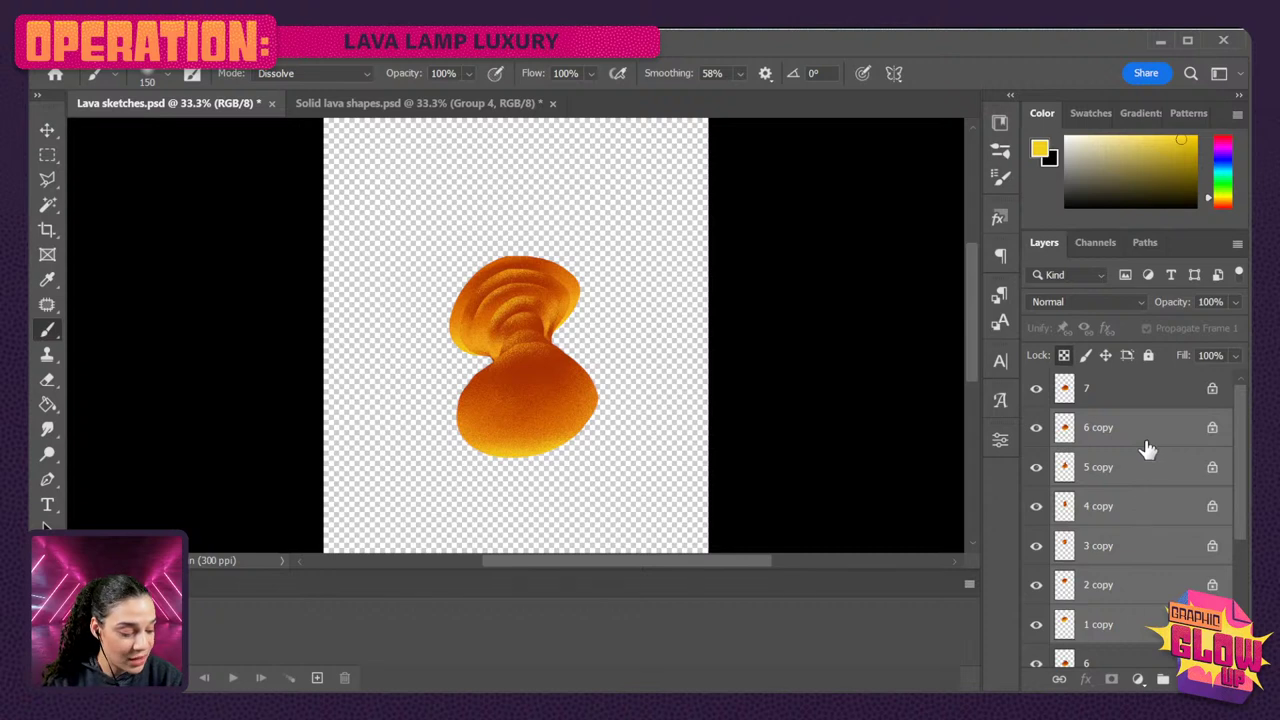
left_click_drag(1147, 432, 1151, 380)
scroll(1143, 514, "down", 3)
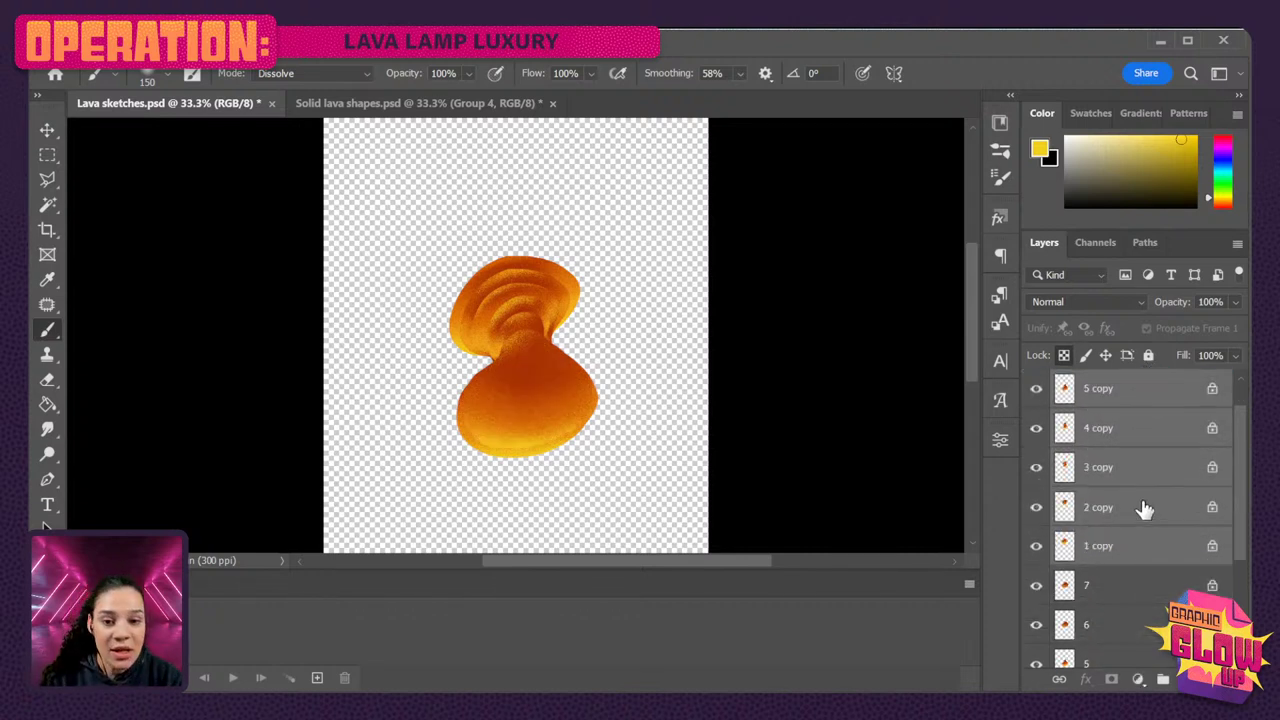
scroll(1145, 510, "down", 2)
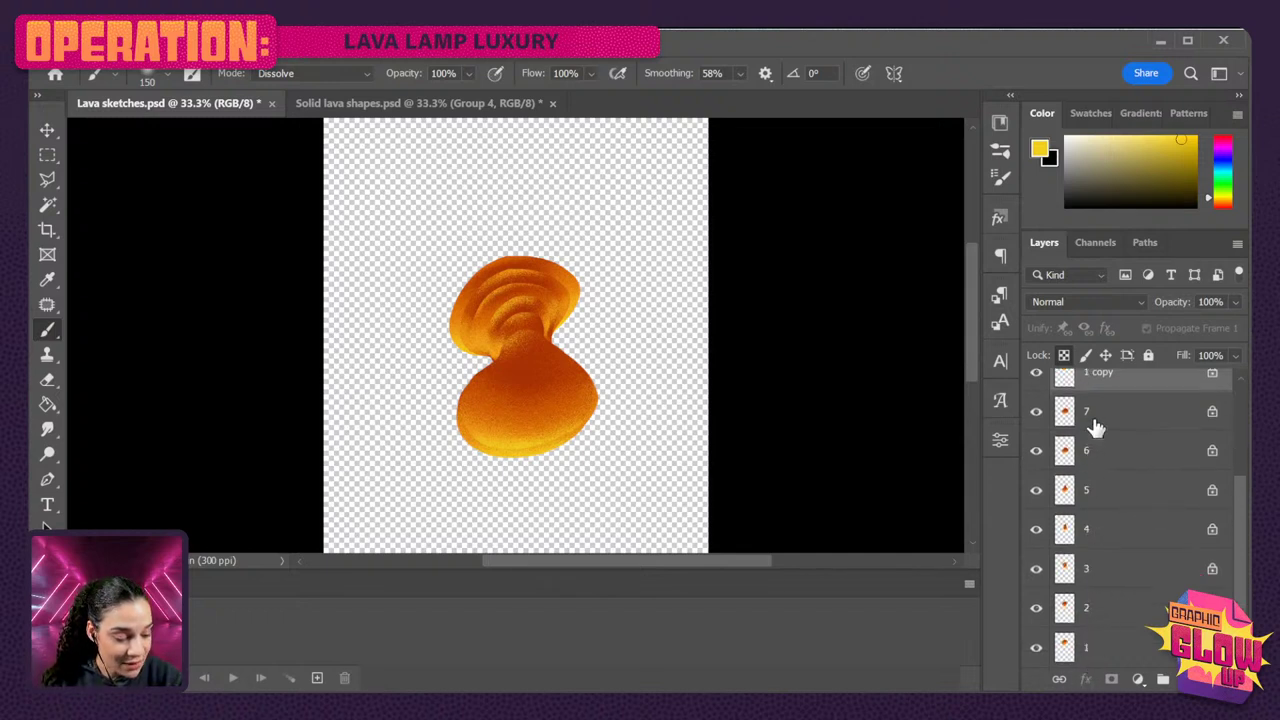
scroll(1096, 428, "up", 2)
scroll(1097, 428, "up", 2)
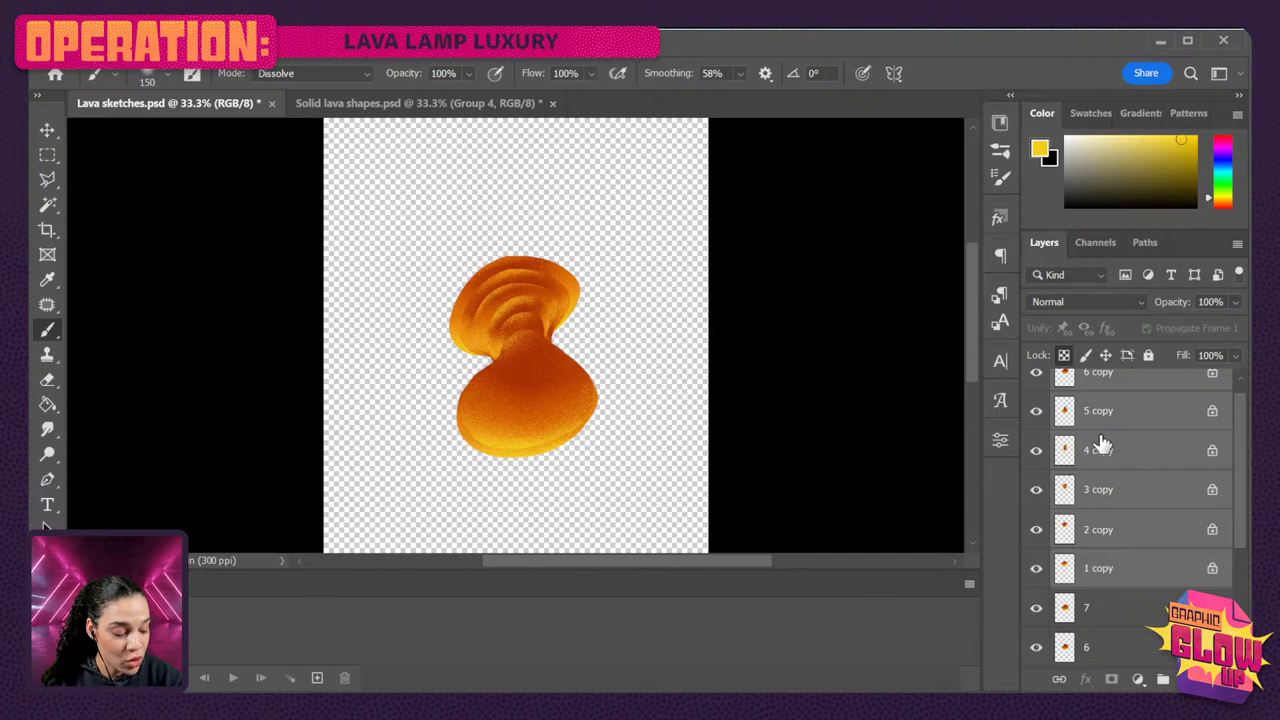
scroll(1118, 480, "down", 4)
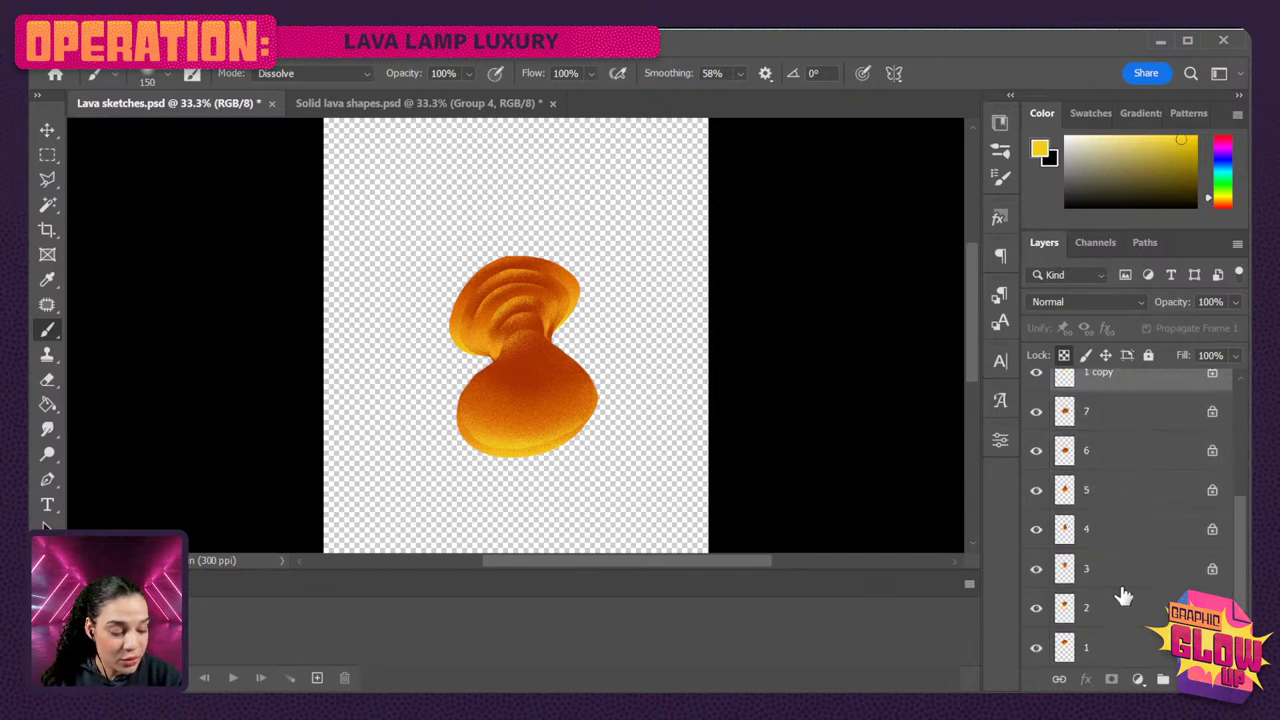
scroll(1110, 425, "up", 5)
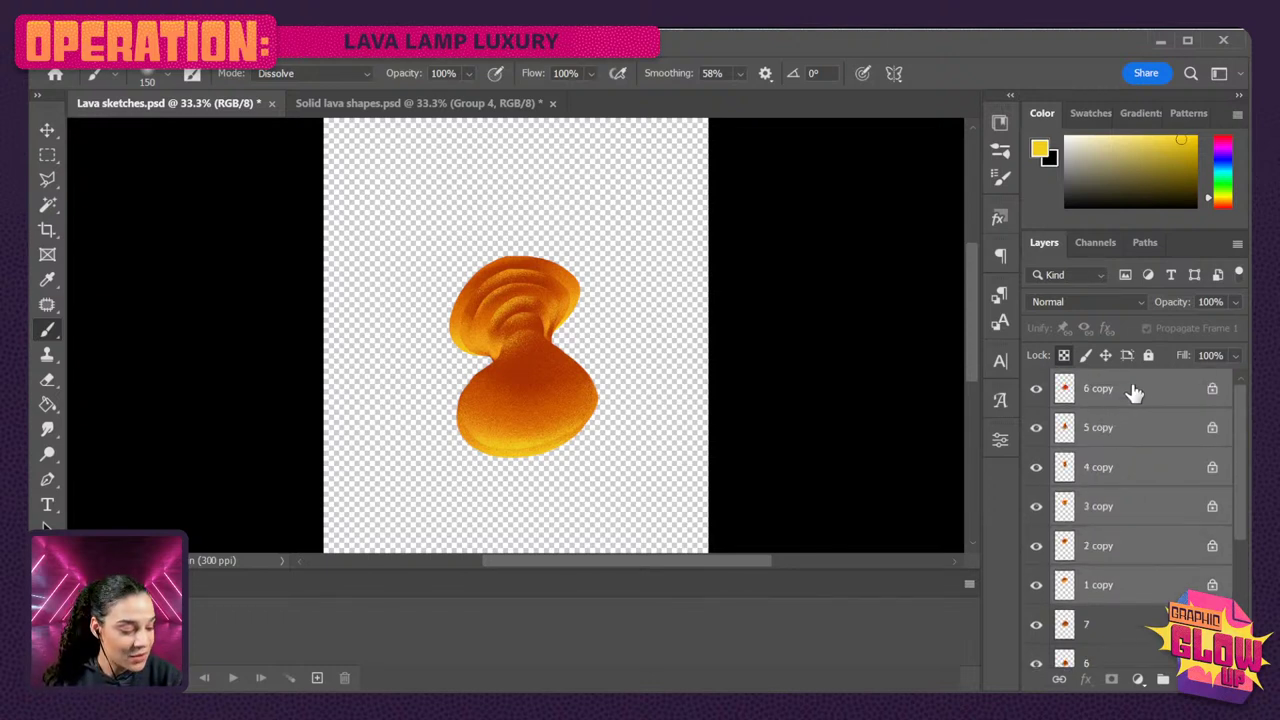
- Reorder the copies so 1 copy is on top and 6 copy sits directly above layer 7
left_click(1140, 393)
left_click_drag(1141, 395, 1132, 558)
left_click_drag(1133, 604, 1132, 602)
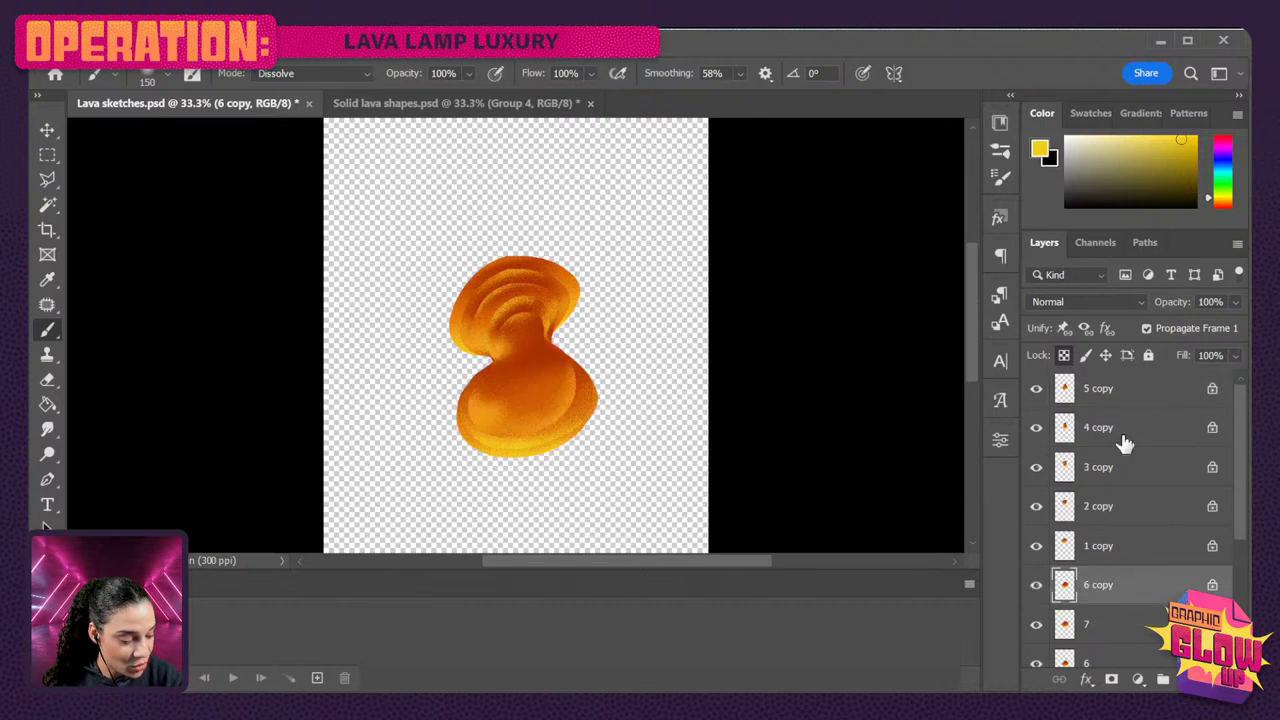
left_click_drag(1114, 400, 1128, 549)
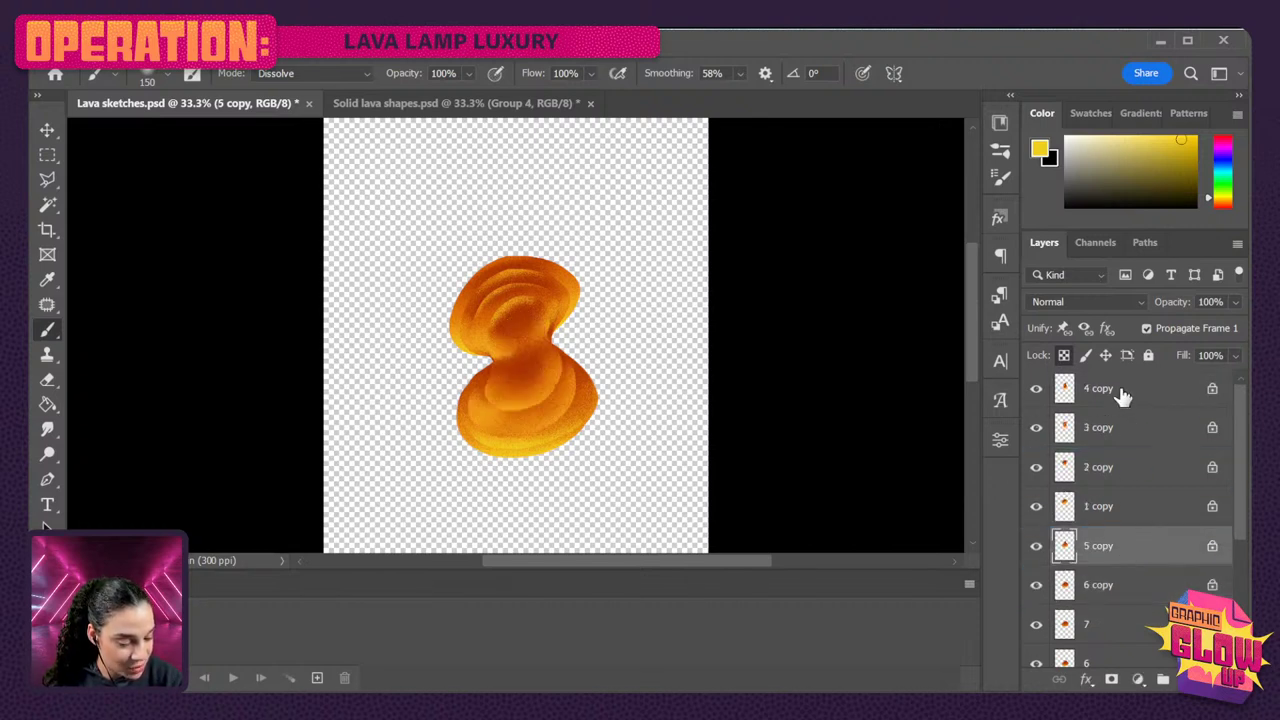
left_click_drag(1122, 396, 1128, 506)
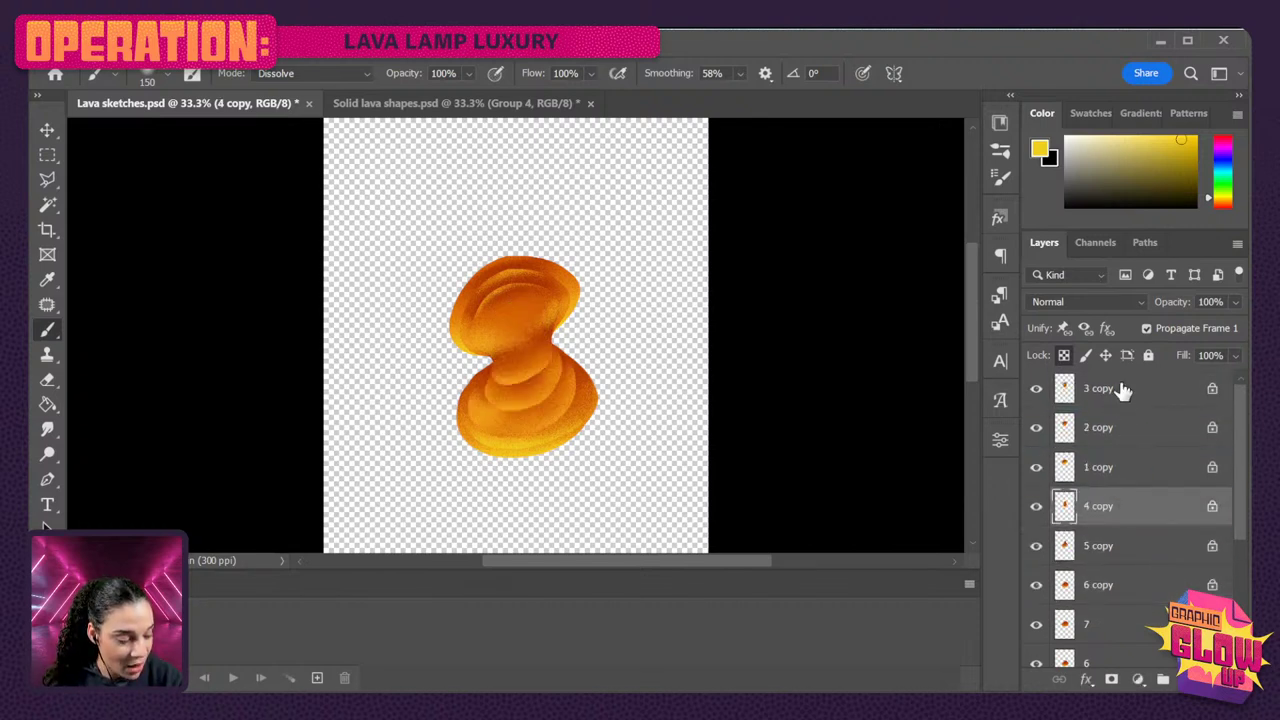
left_click_drag(1122, 390, 1125, 463)
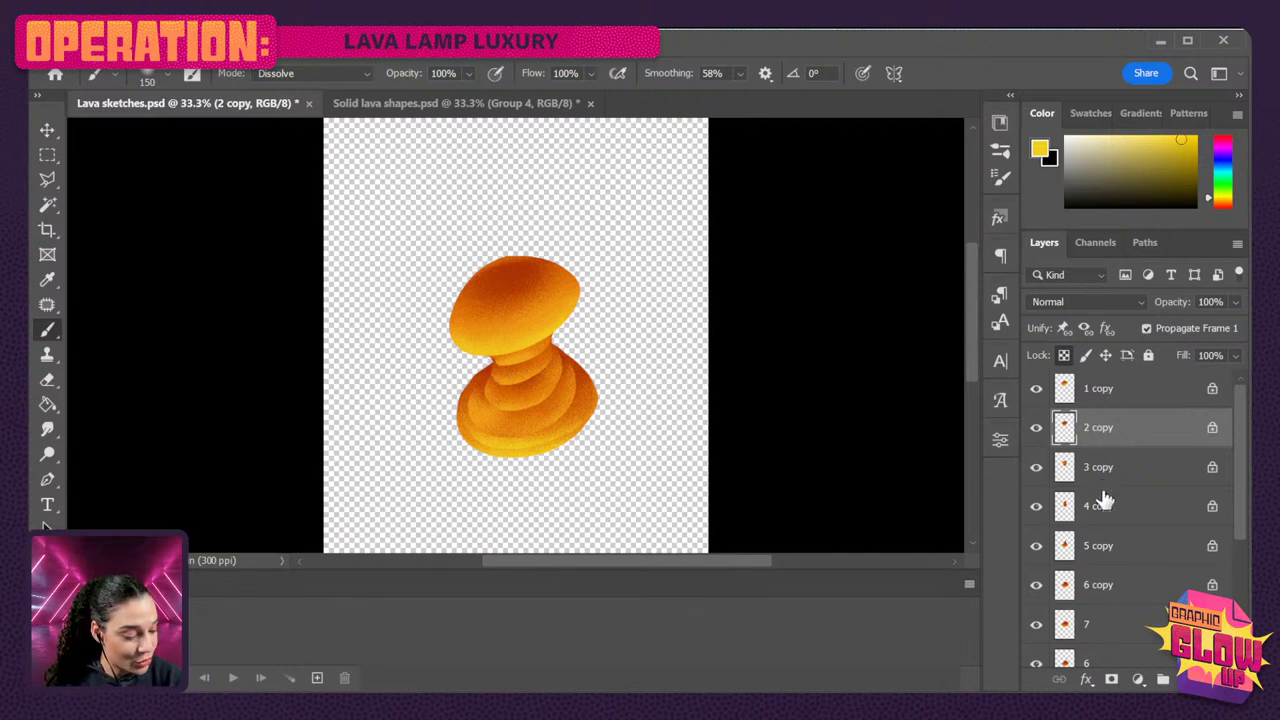
scroll(1090, 628, "down", 3)
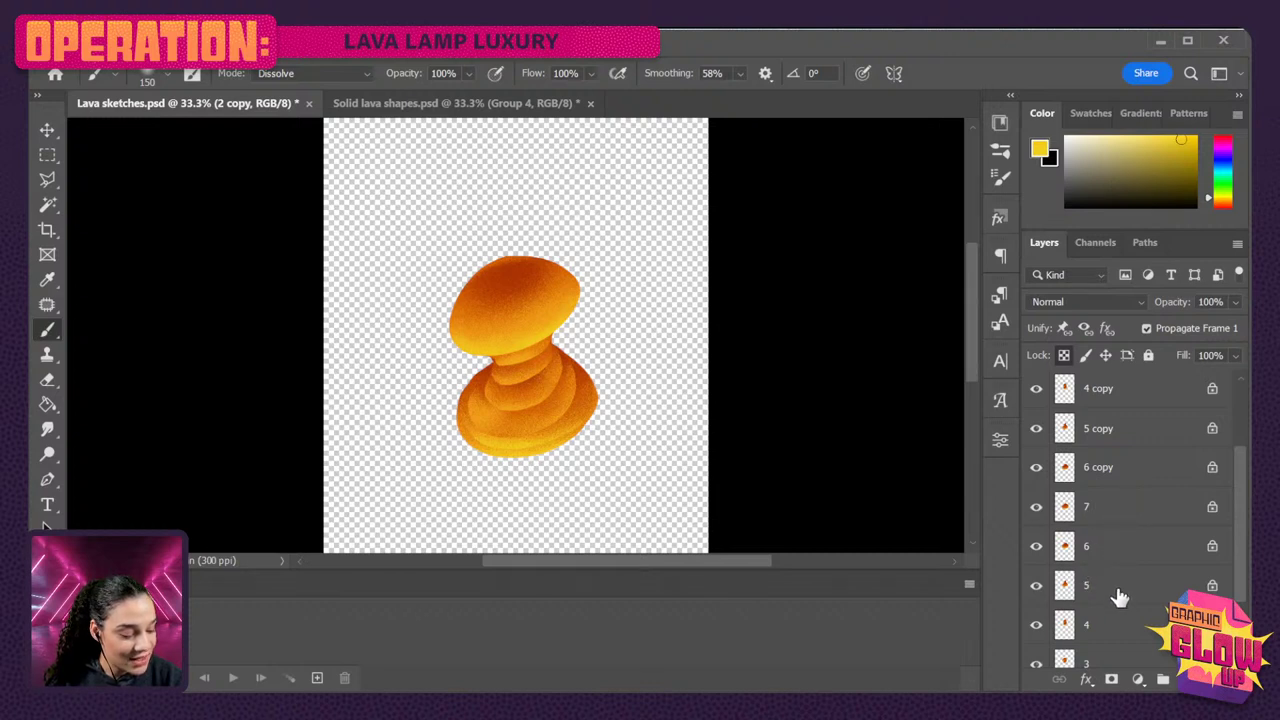
scroll(1111, 607, "down", 2)
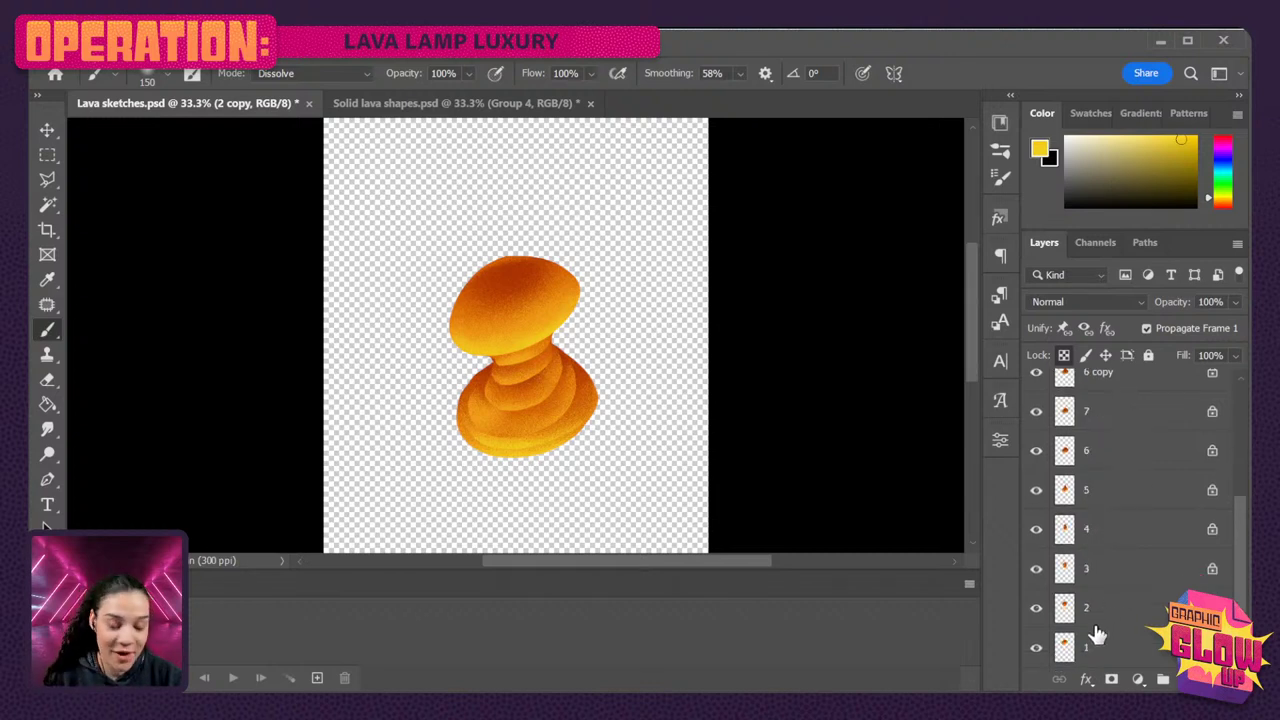
left_click(969, 586)
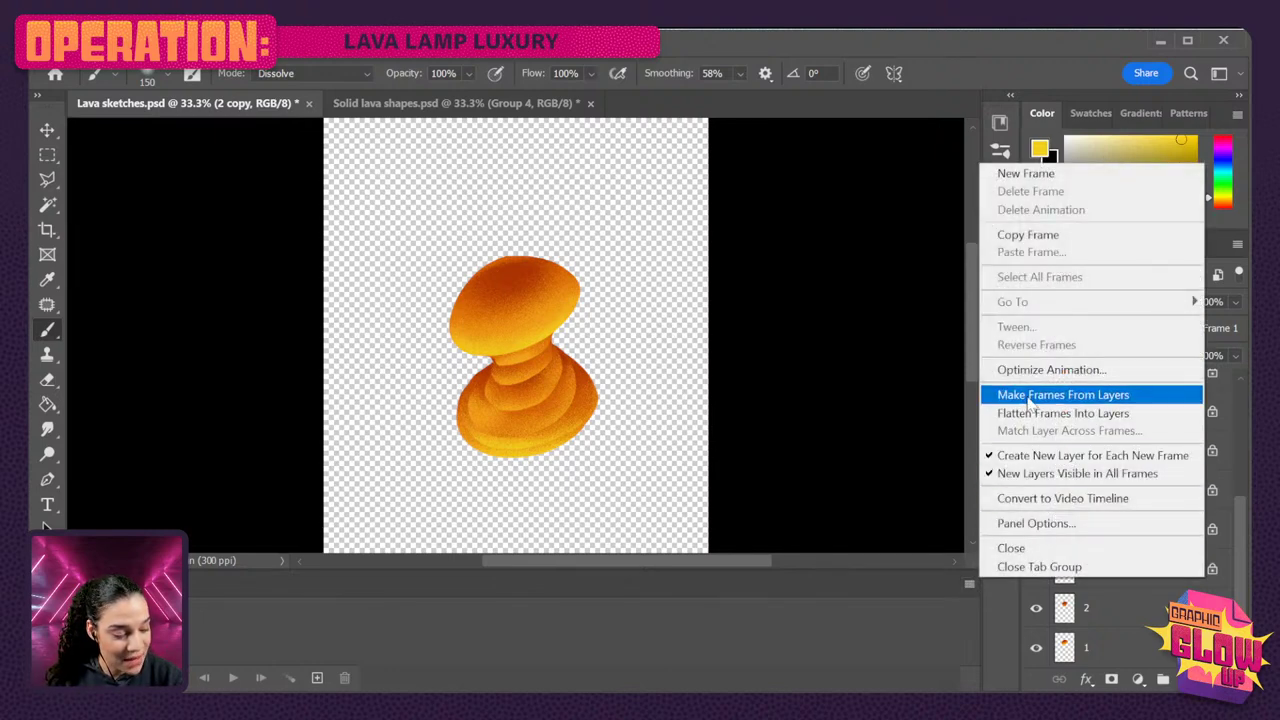
- Make 13 frames from all layers and play the back-and-forth lava loop
left_click(1031, 398)
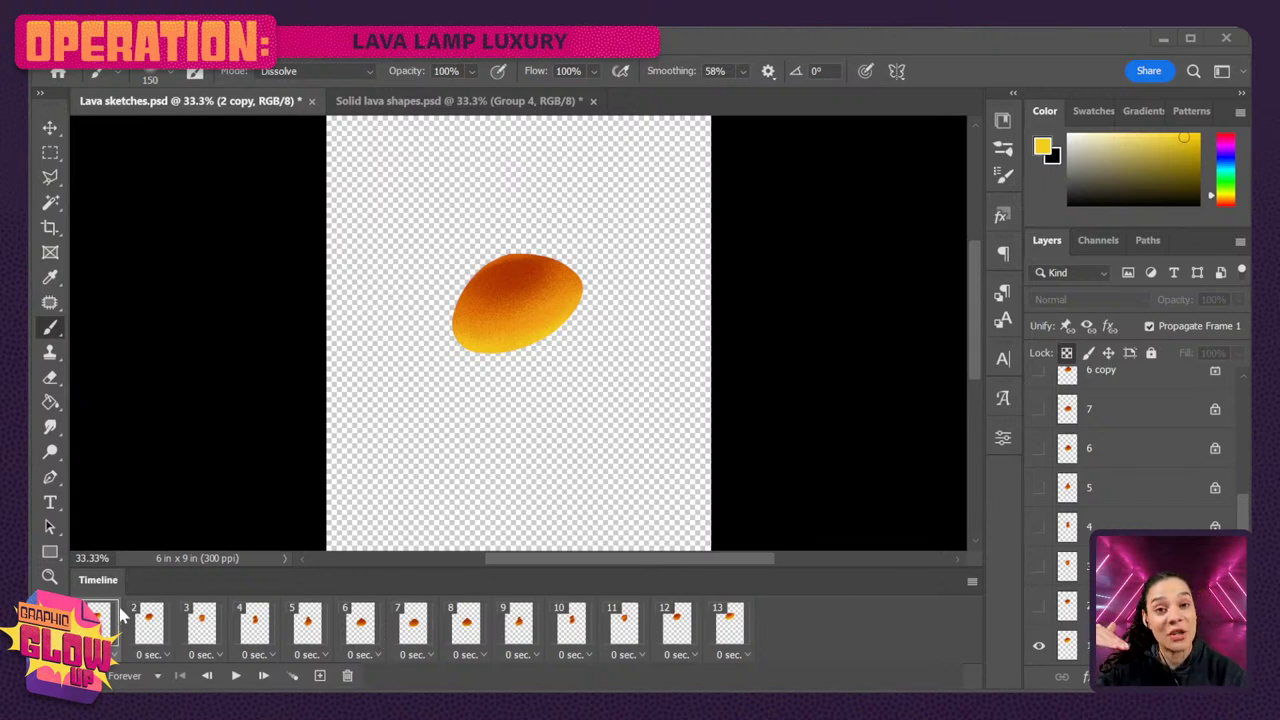
left_click(240, 678)
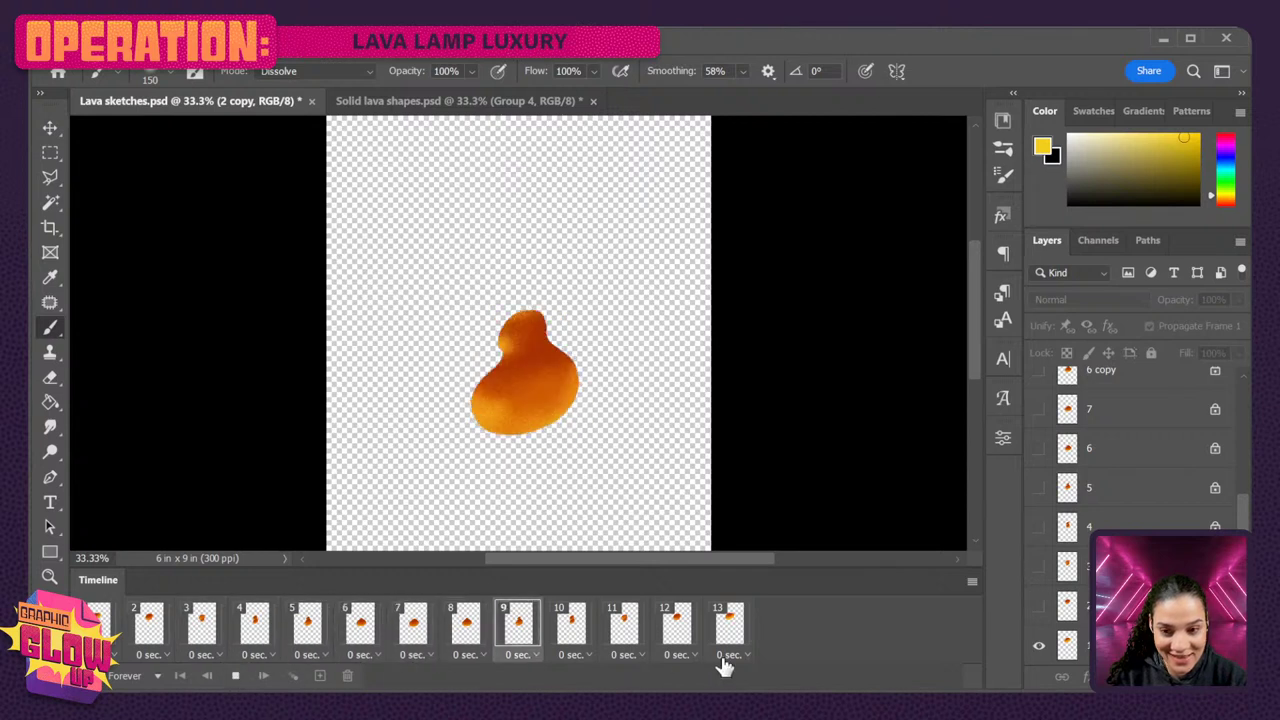
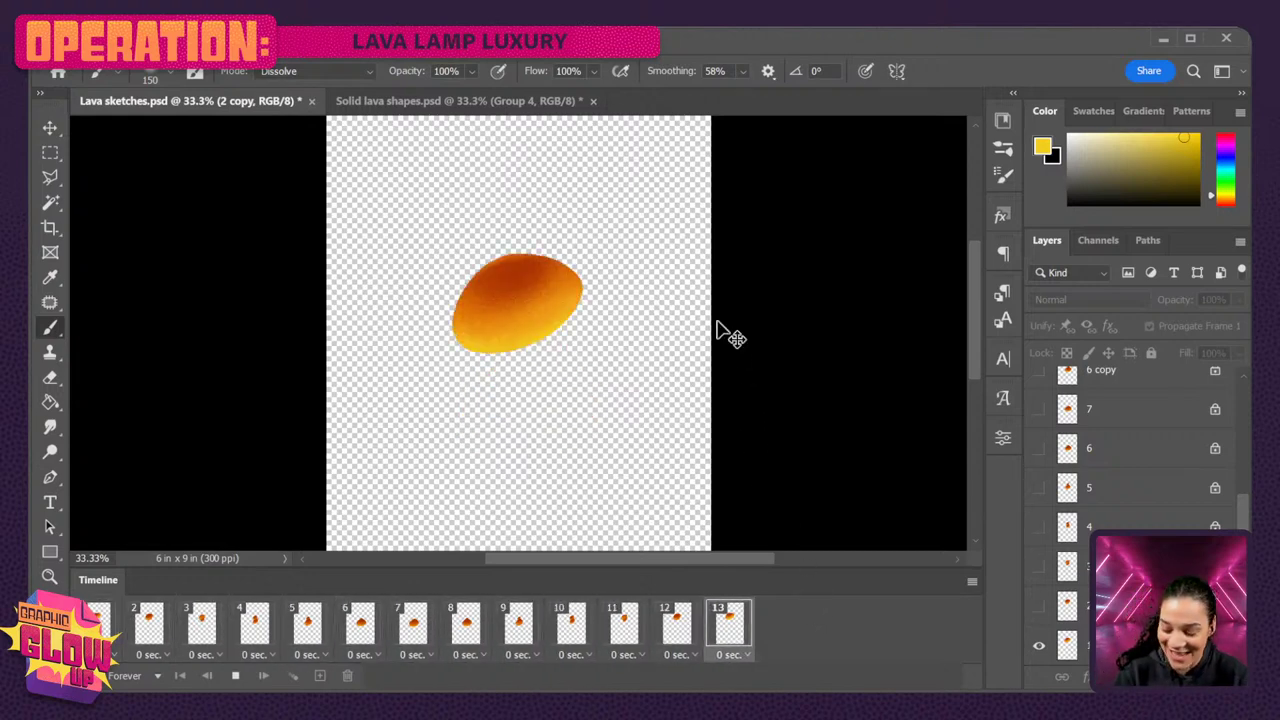
- Stop the lava blob playback and collapse the animation to one frame showing all lava layers
key("ctrl+plus")
key("ctrl+plus")
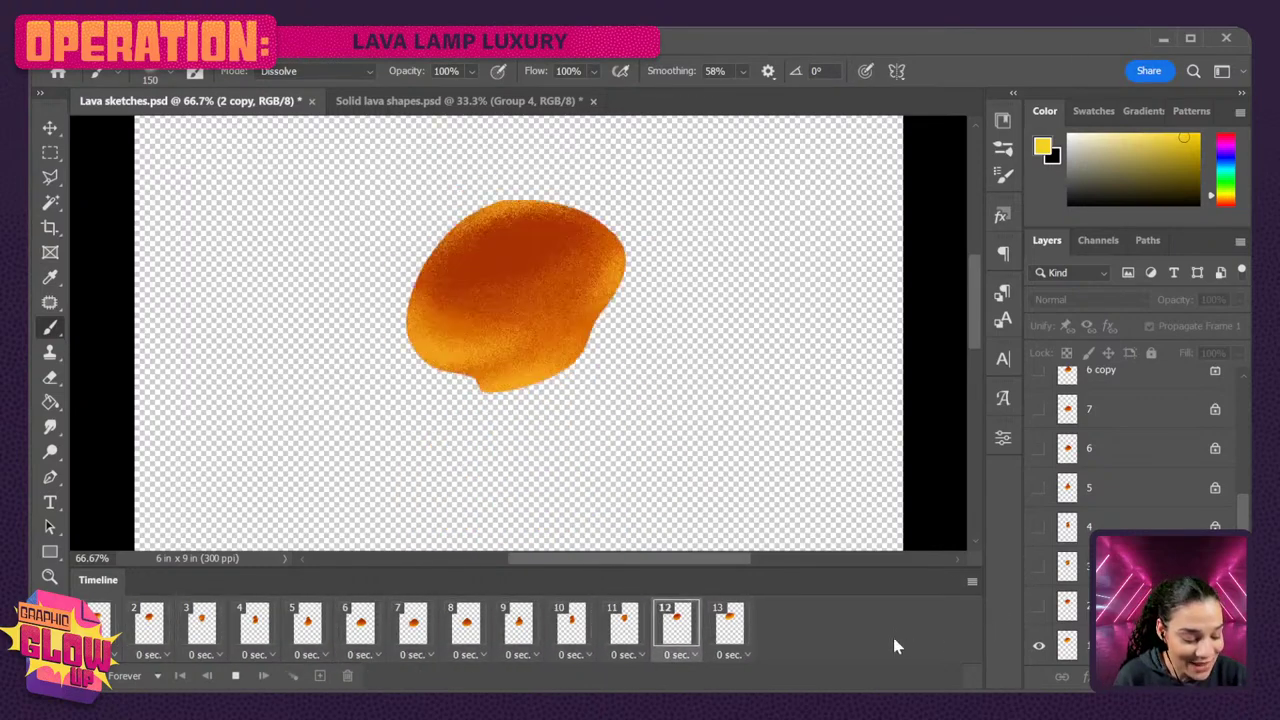
key("ctrl+z")
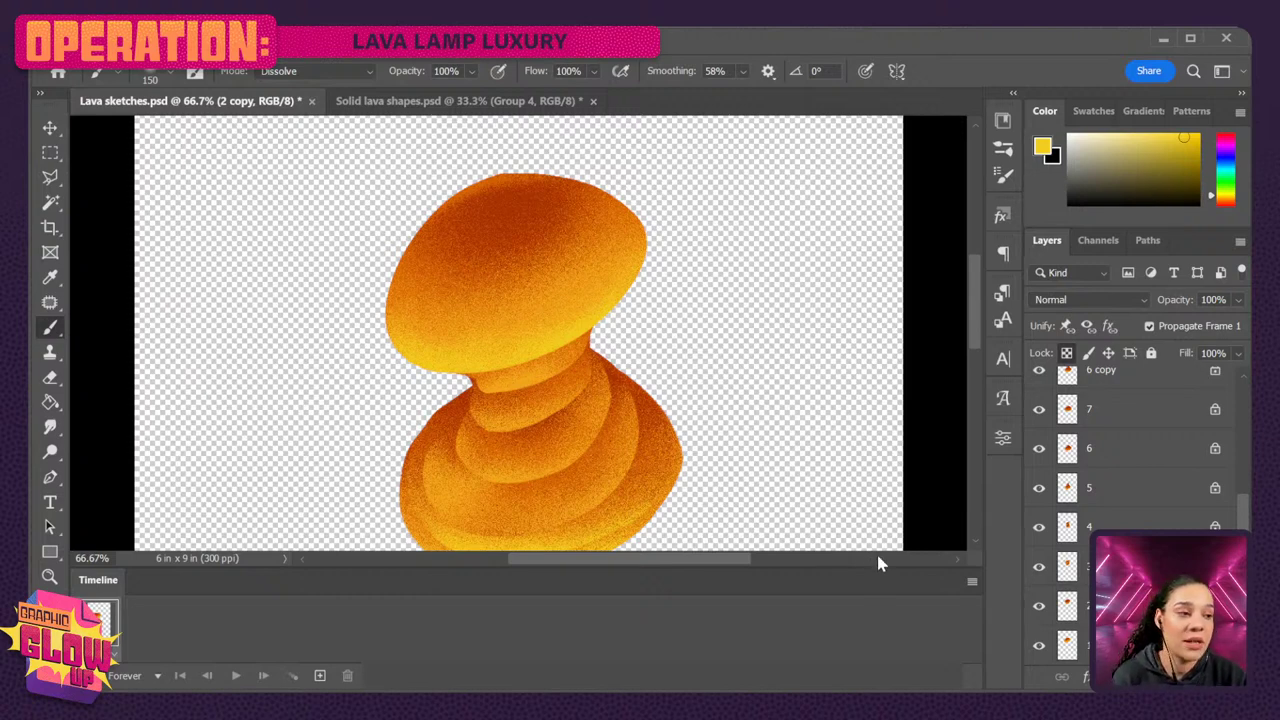
- Close the Timeline panel from its flyout menu and zoom out to 50%
left_click(971, 584)
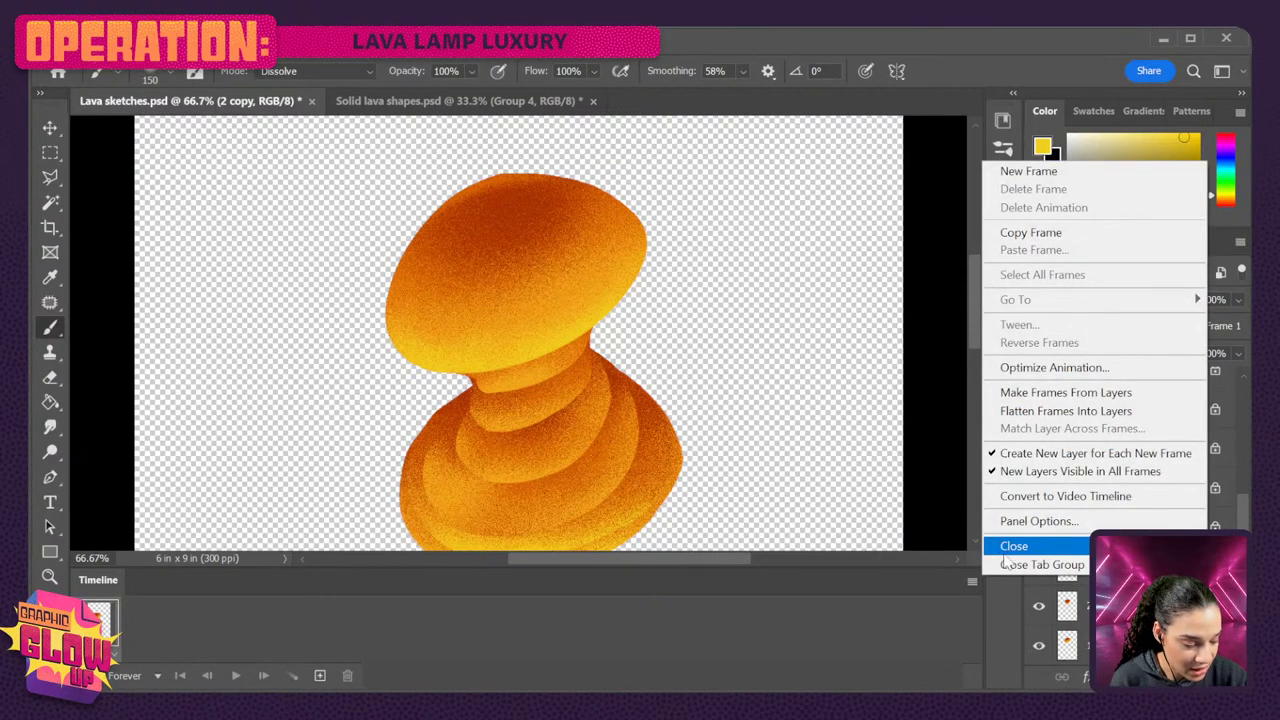
left_click(1013, 547)
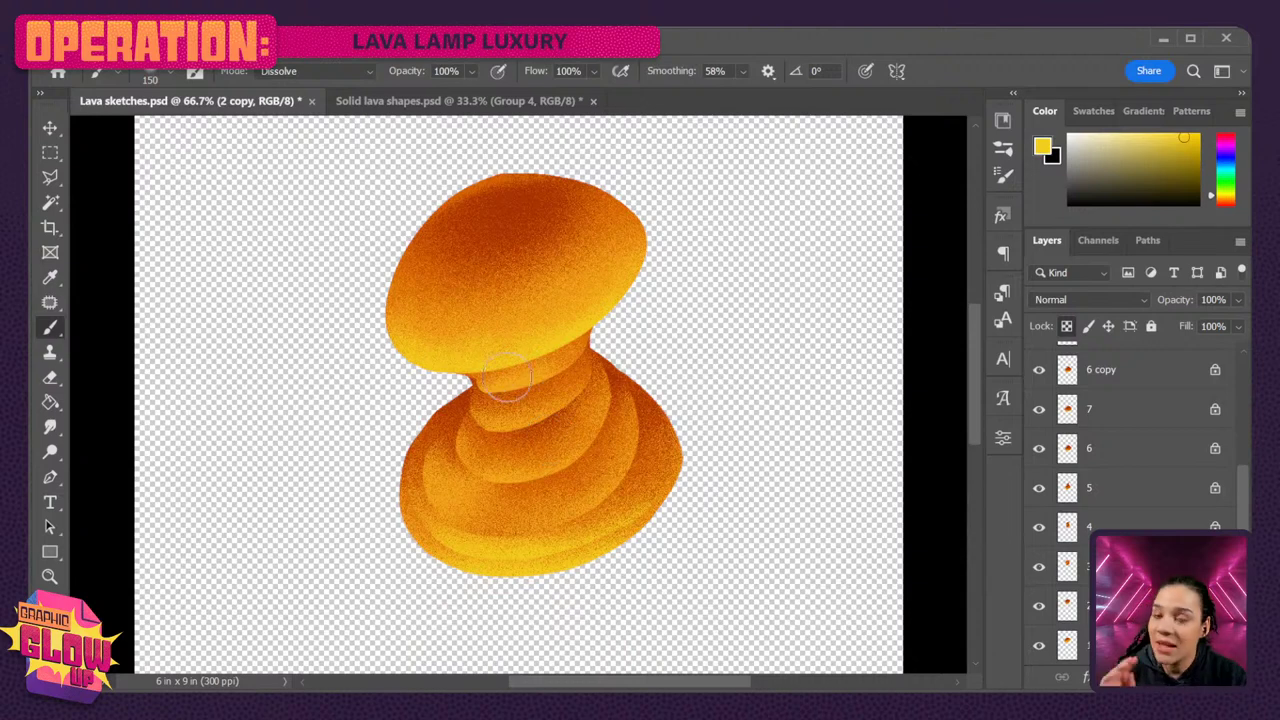
key("ctrl+minus")
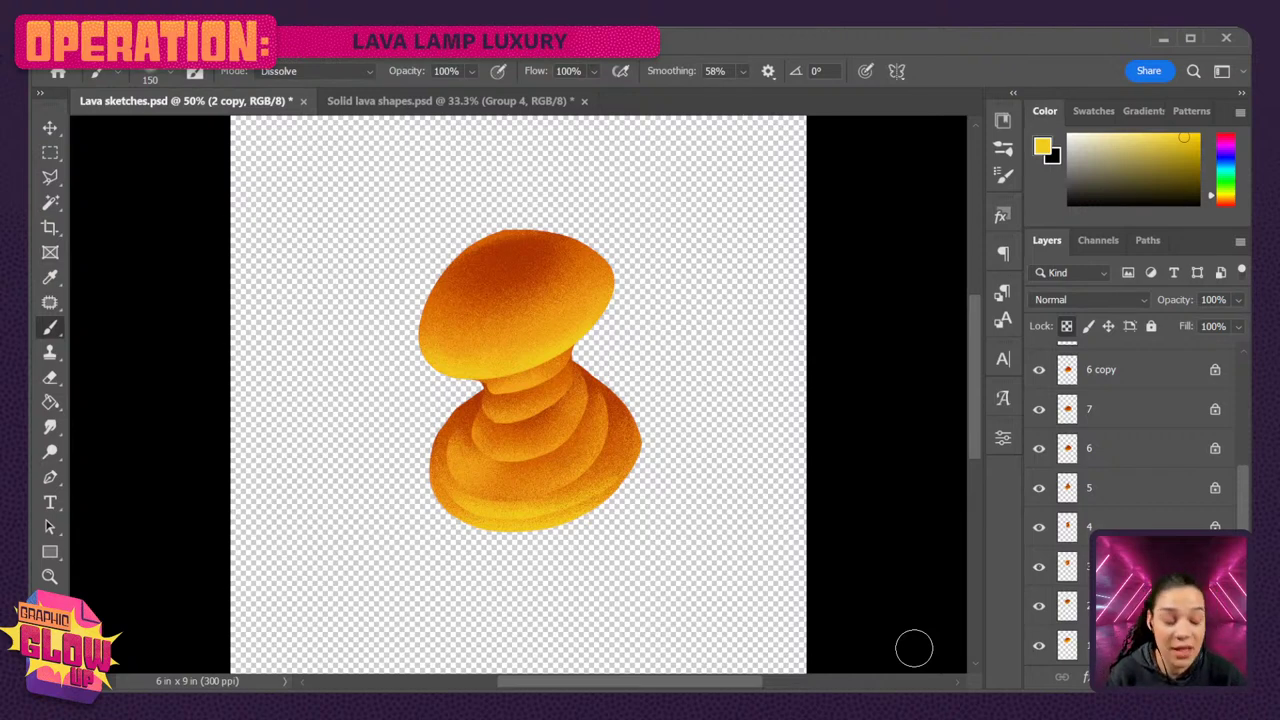
scroll(1183, 407, "up", 4)
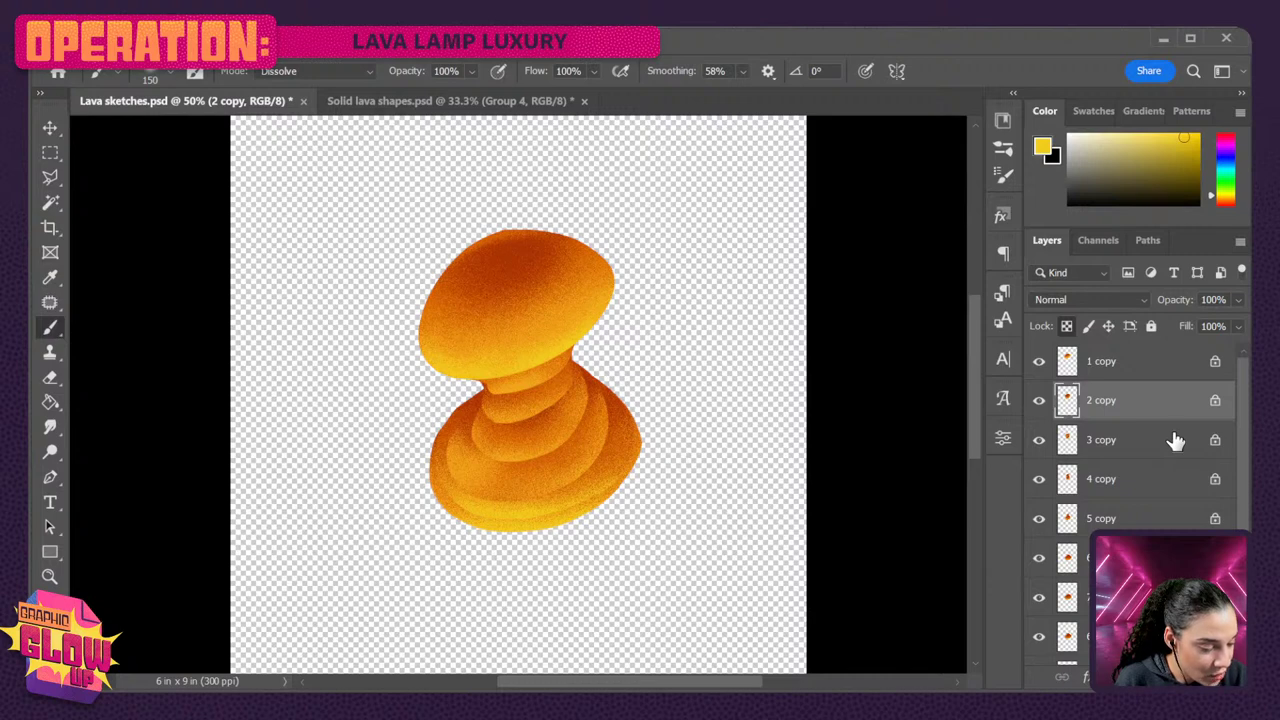
scroll(1172, 438, "down", 4)
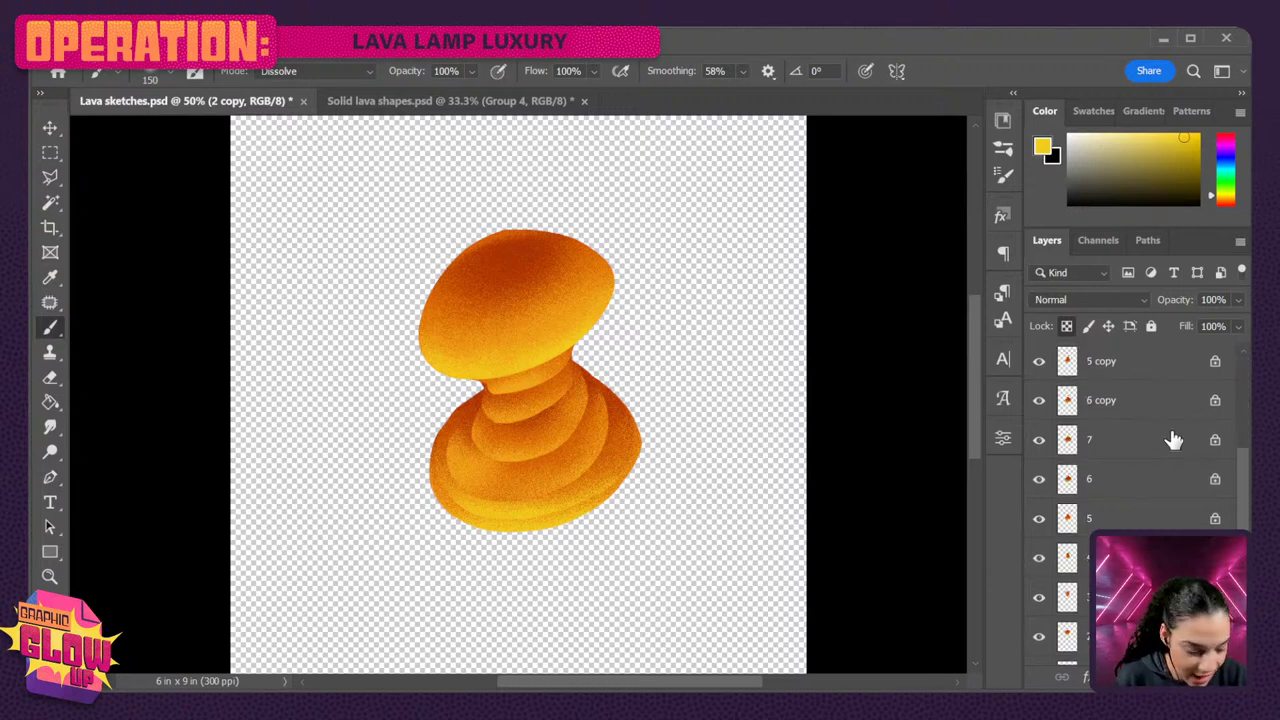
- Copy the lamp sketch Group 4 from Solid lava shapes into the Lava sketches document
left_click(517, 102)
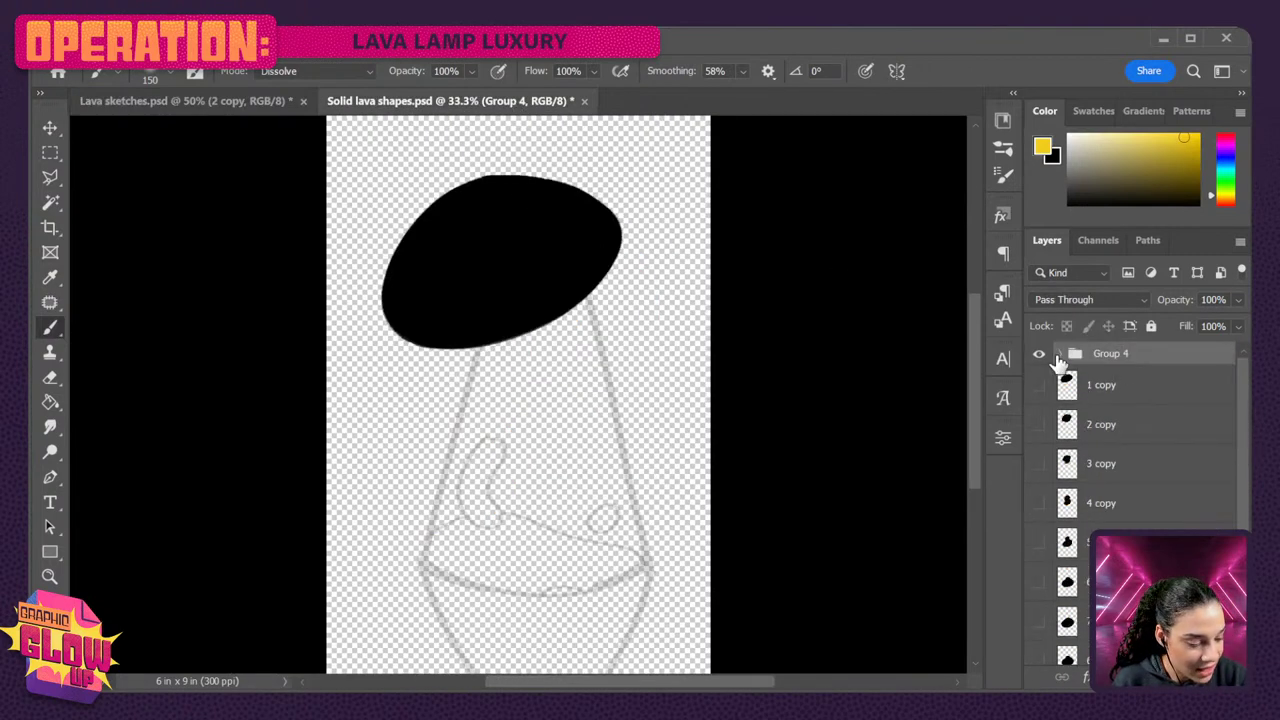
left_click(1061, 355)
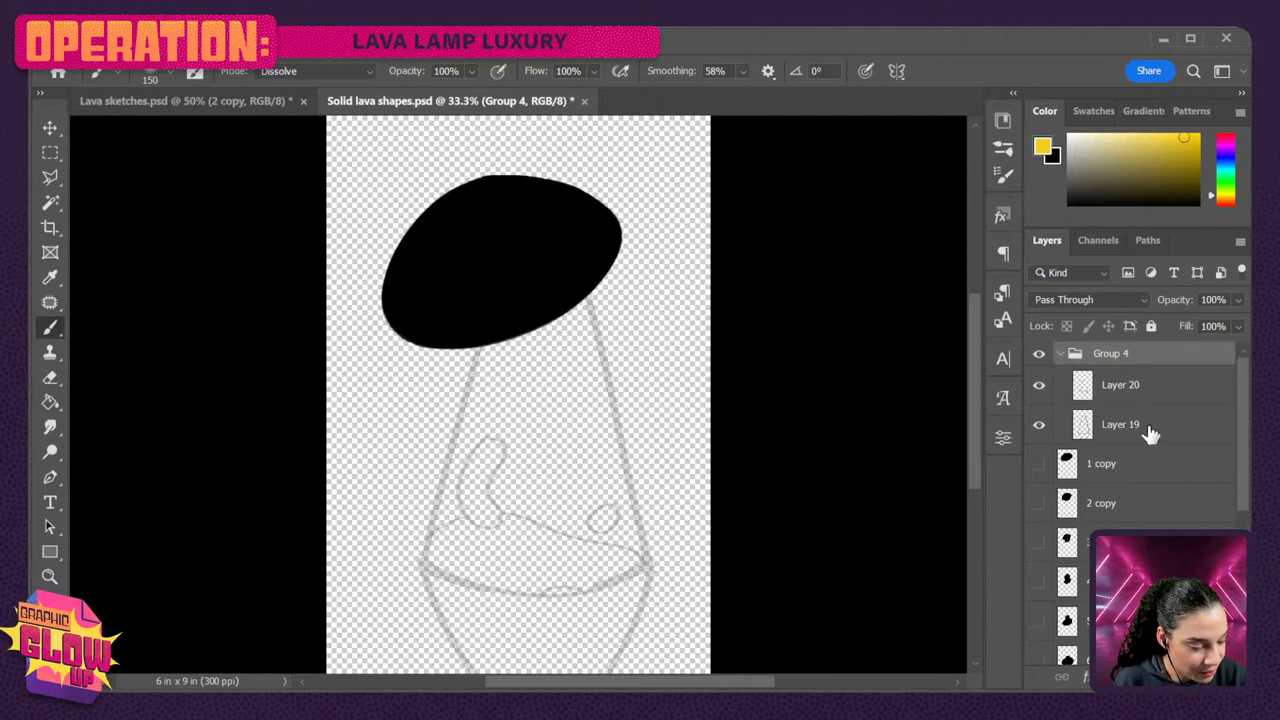
mouse_move(1125, 356)
left_mouse_down()
mouse_move(297, 155)
mouse_move(223, 100)
mouse_move(557, 380)
left_mouse_up()
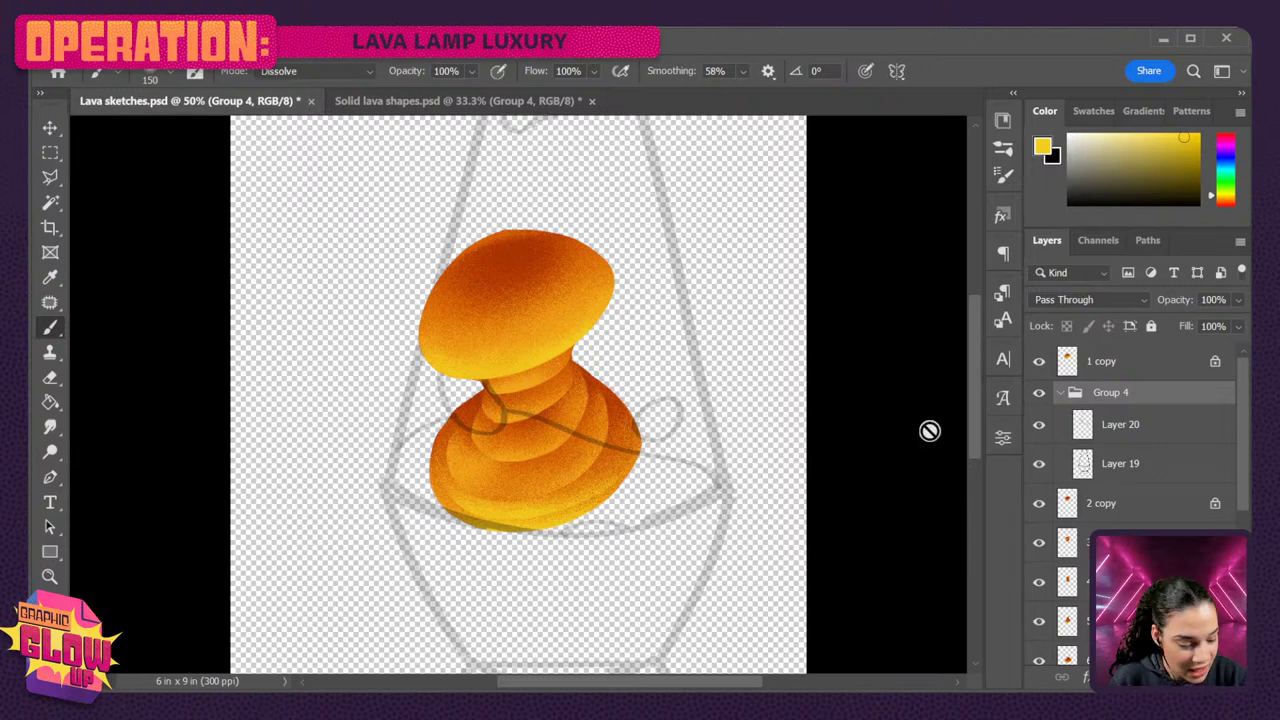
- Move layer 1 above the sketch group and duplicate the selected lava layers
scroll(1170, 410, "down", 4)
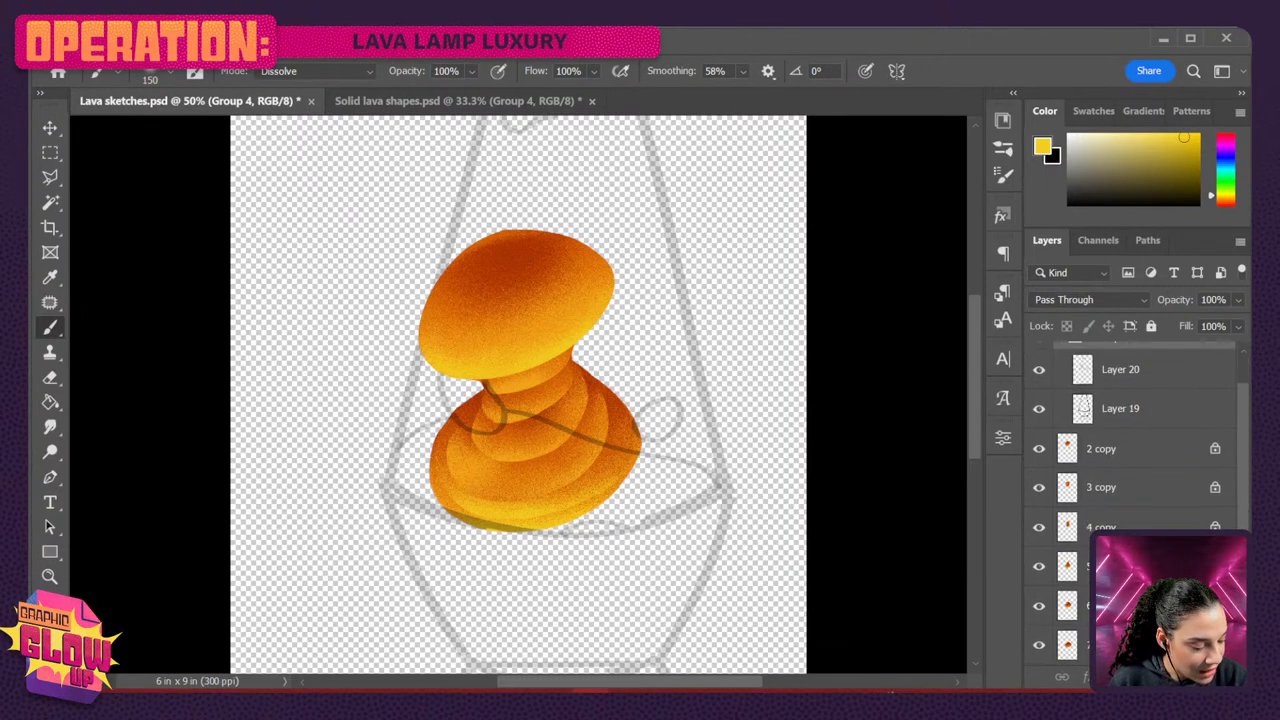
scroll(1140, 450, "down", 3)
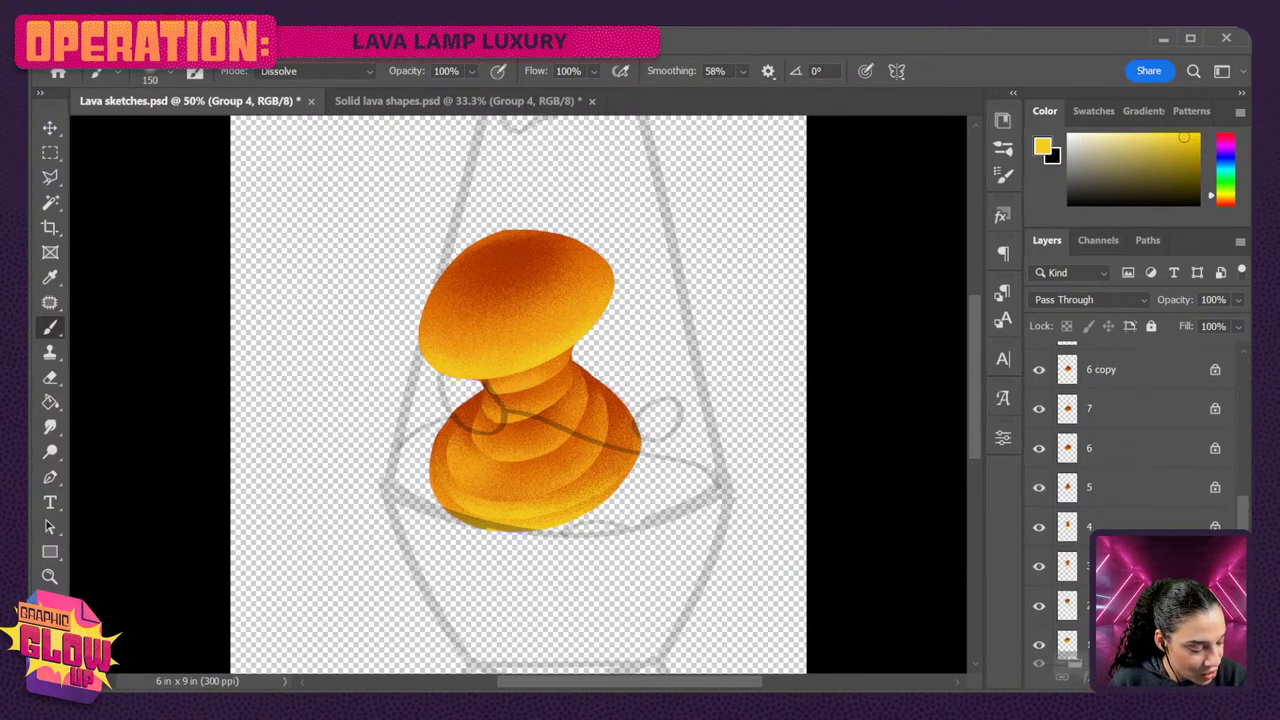
scroll(1140, 490, "down", 3)
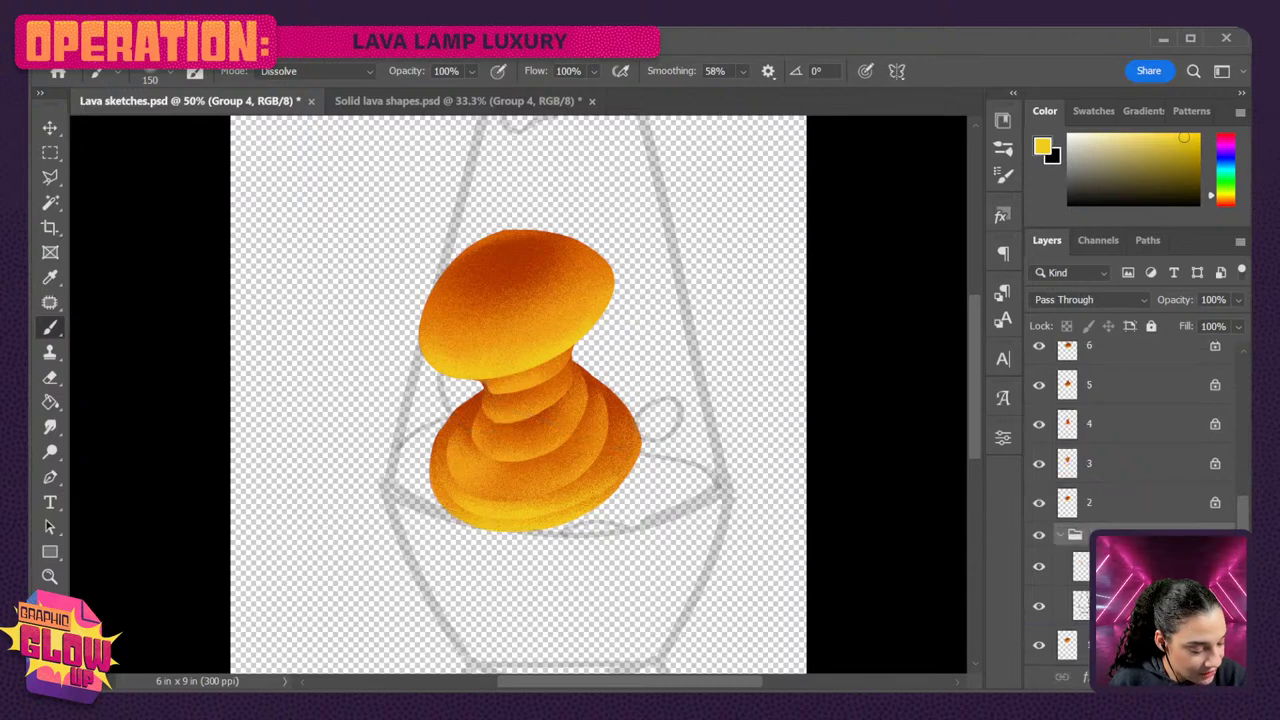
left_click_drag(1068, 644, 1108, 525)
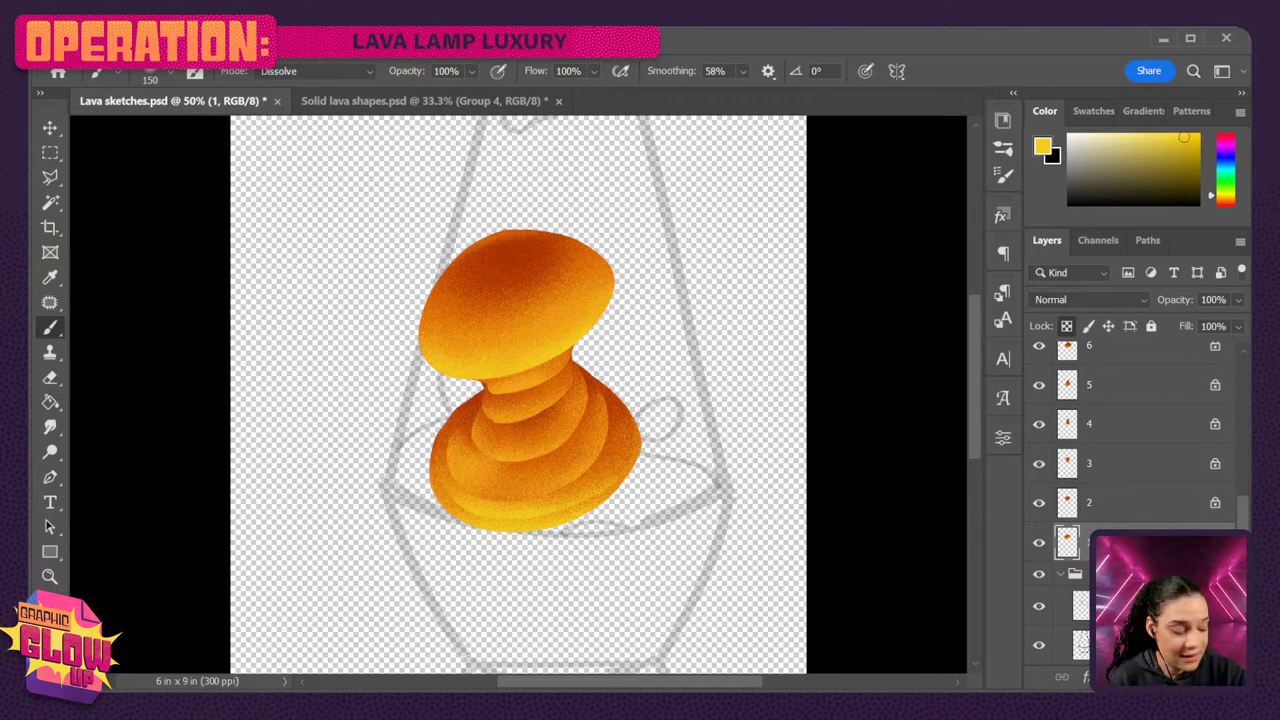
key("ctrl+minus")
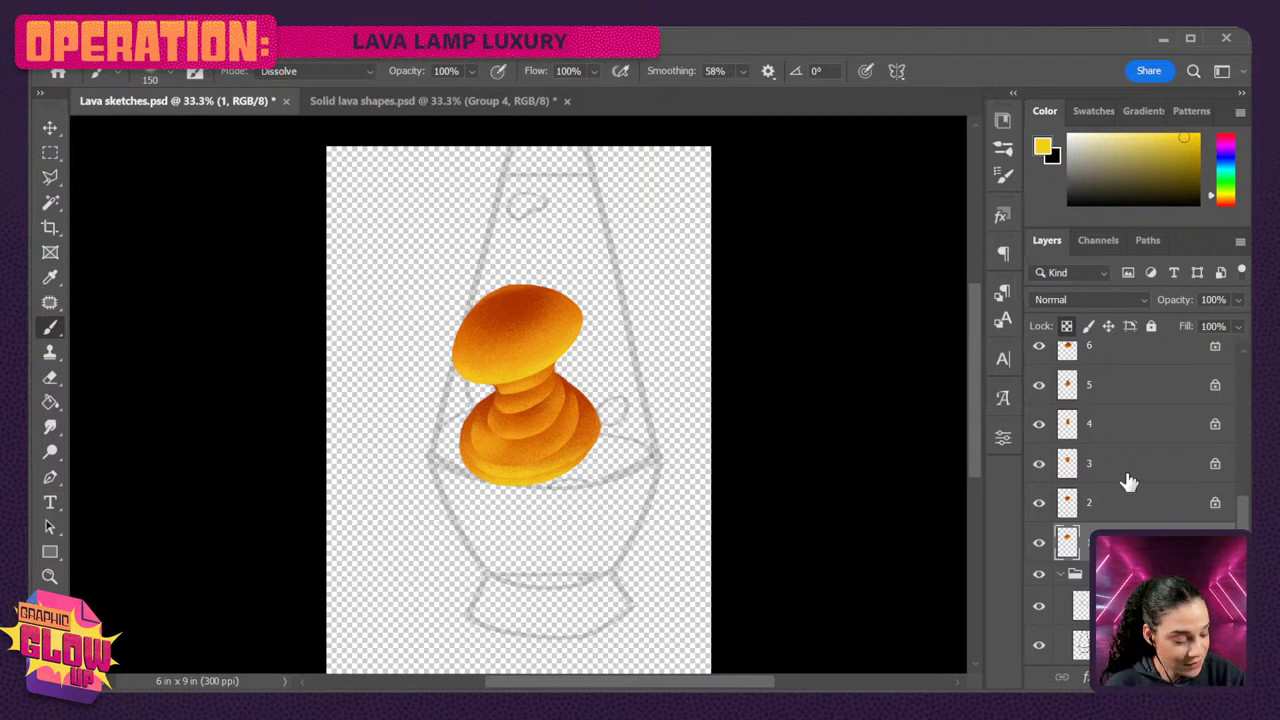
key("ctrl+j")
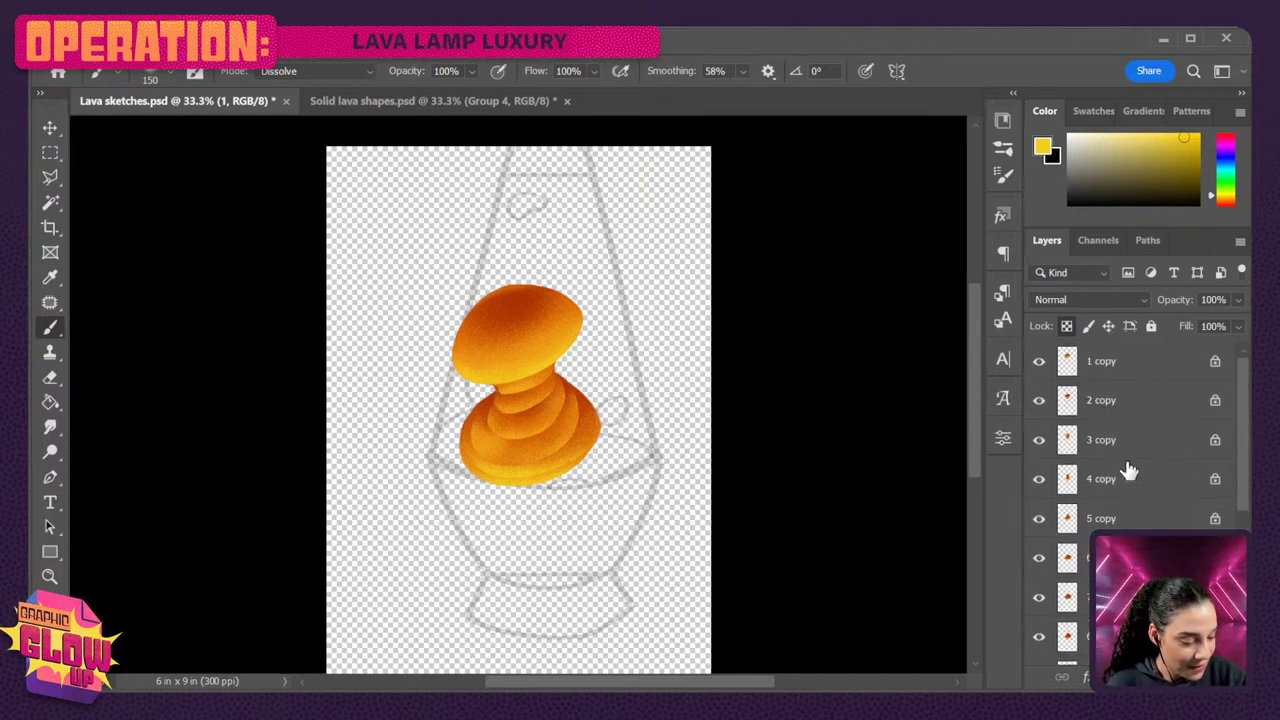
scroll(1171, 410, "down", 5)
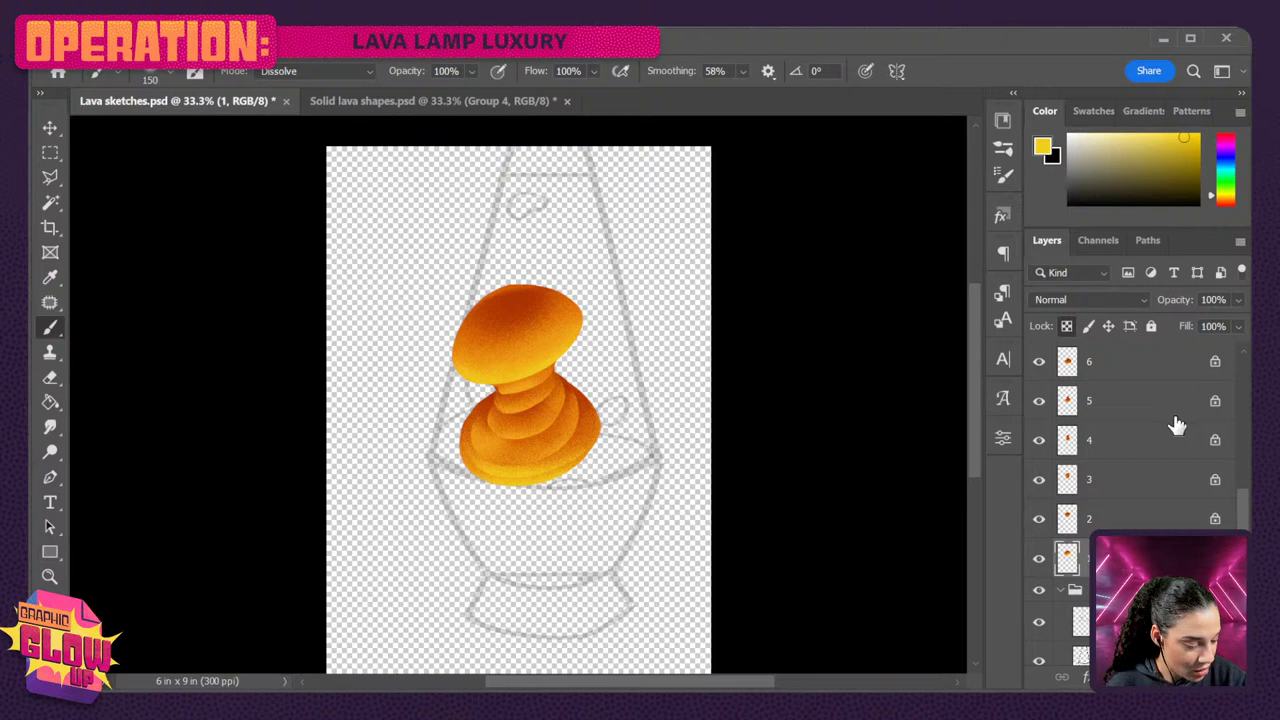
scroll(1175, 512, "up", 5)
- Group the selected lava copy layers into a group named LAVA
left_click(1162, 372, "shift")
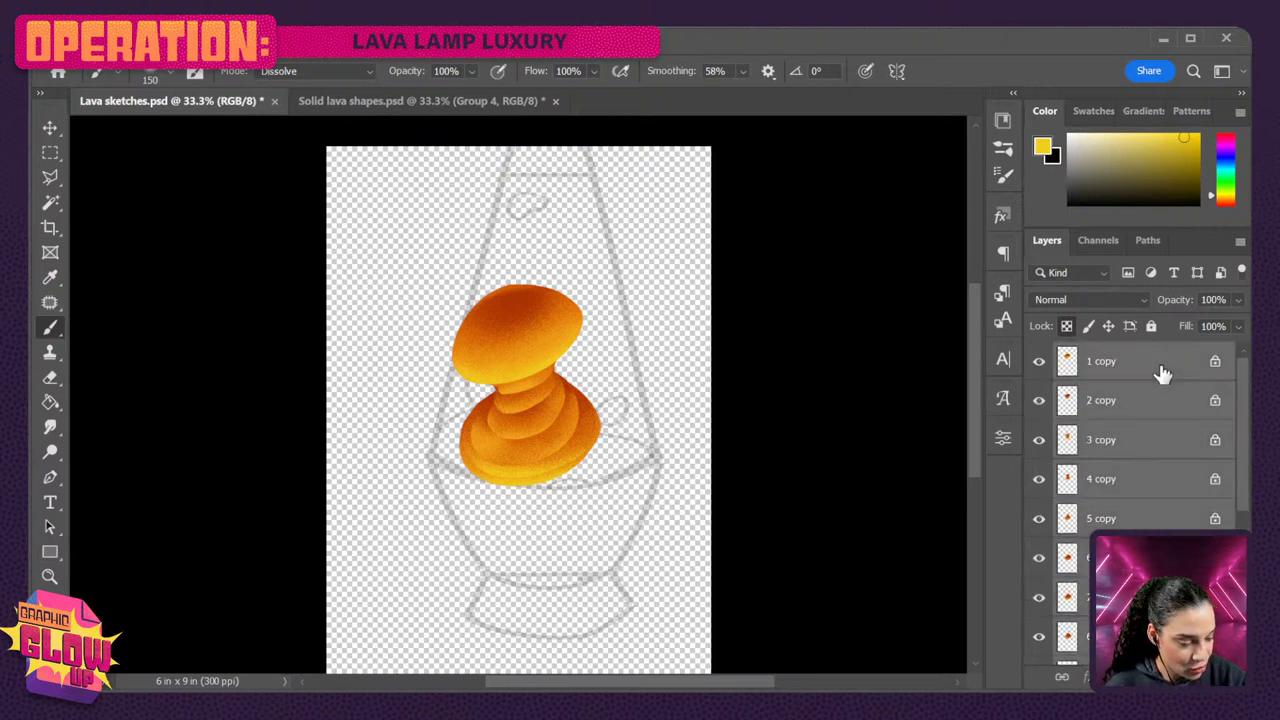
key("ctrl+g")
double_click(1108, 354)
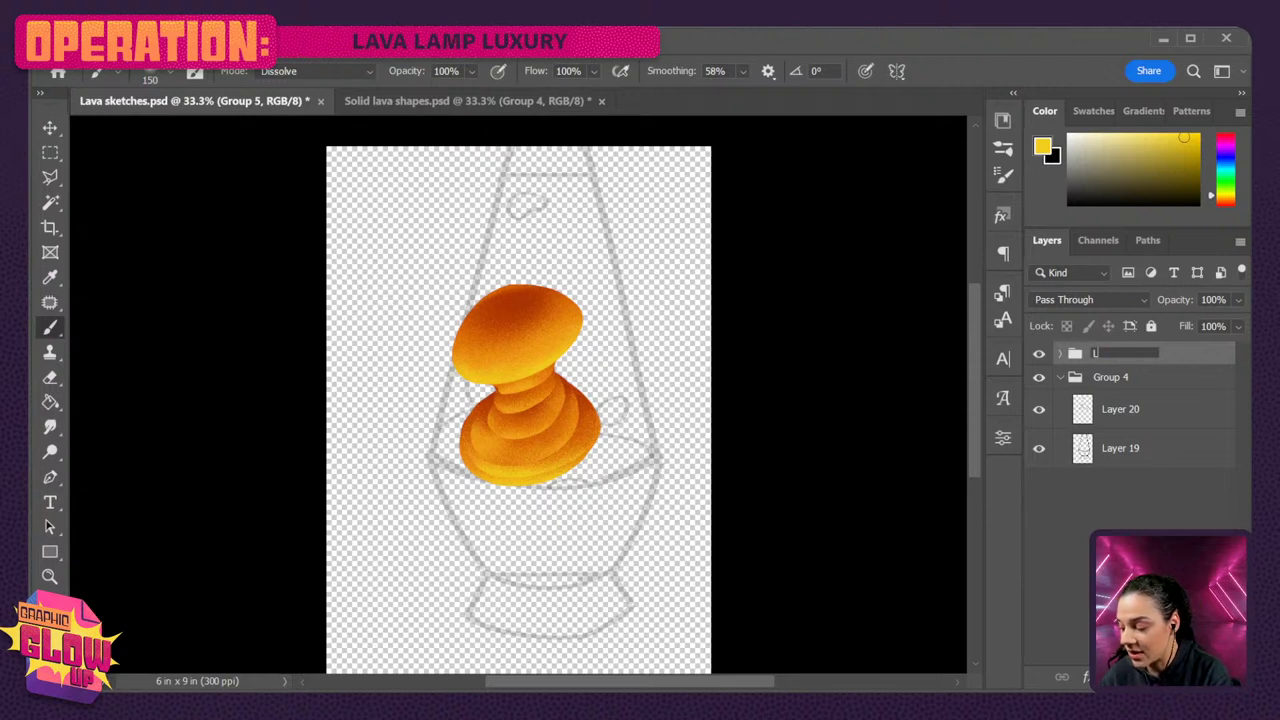
type("LAVA")
key("Return")
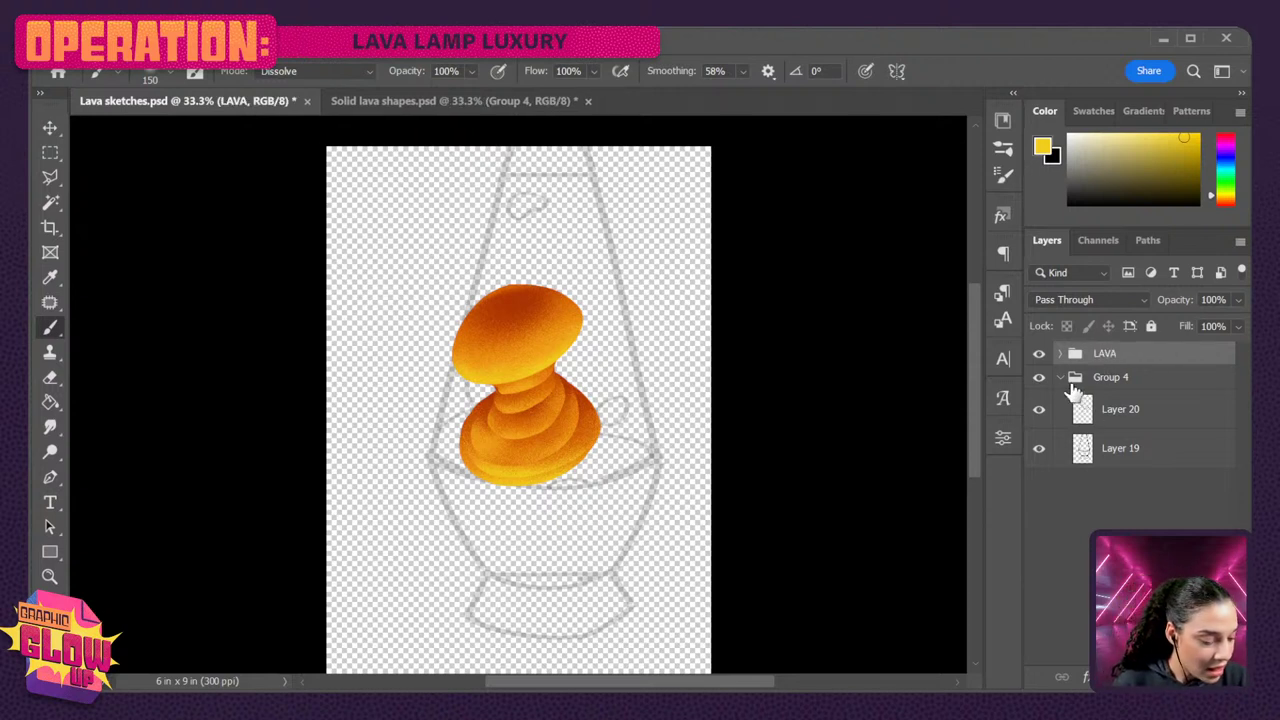
- Collapse Group 4 and add a new empty Layer 21 above it
left_click(1061, 377)
left_click(1140, 383)
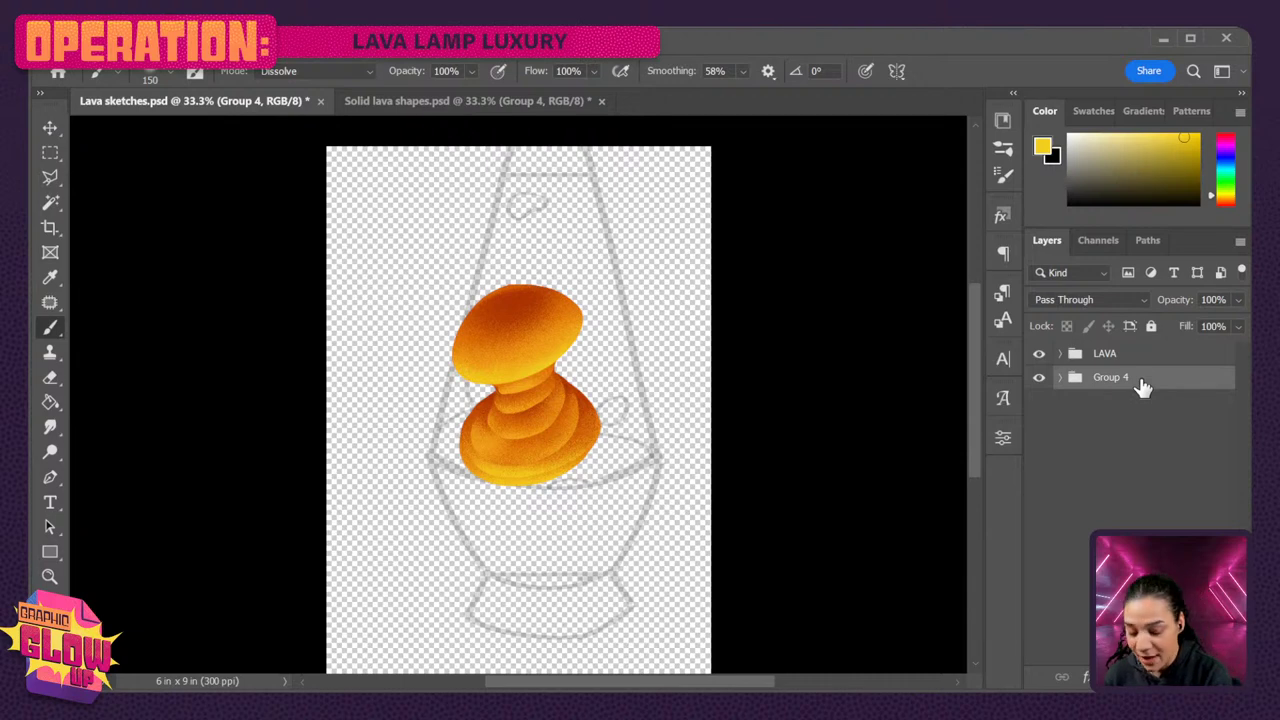
key("ctrl+shift+alt+n")
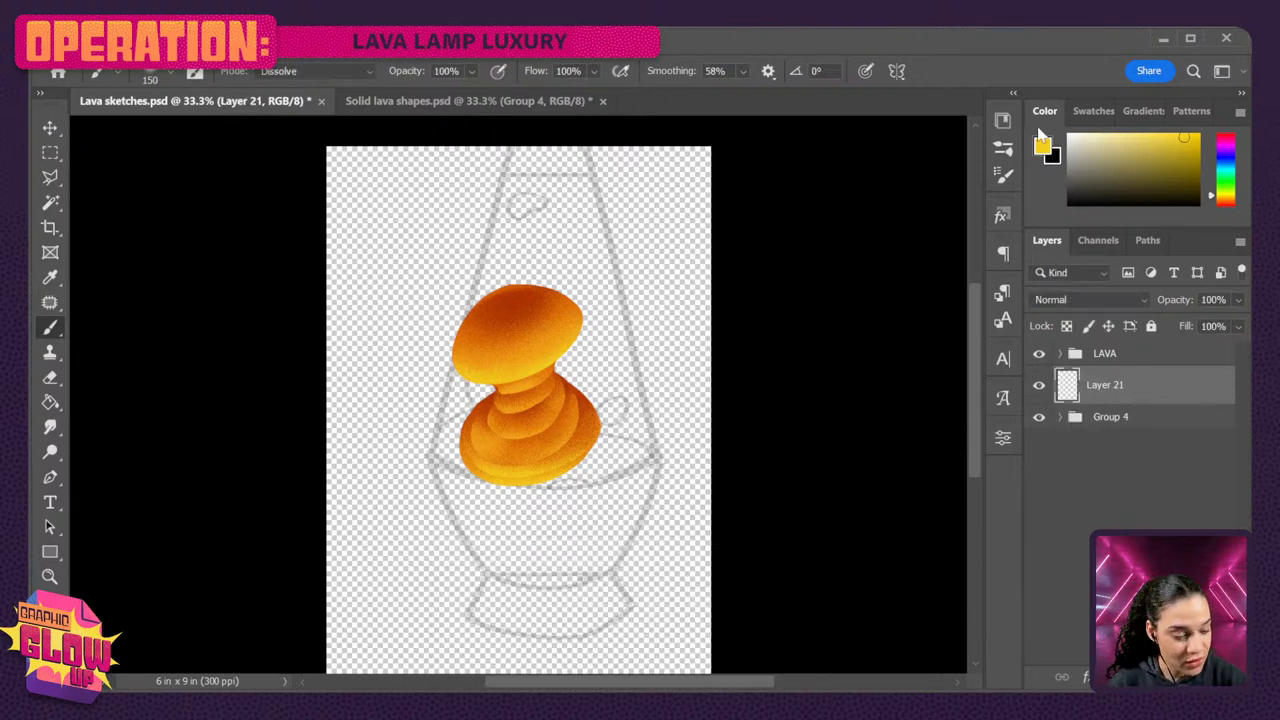
- Set the paint colour to the dark purple Morningstars swatch from the Libraries panel
left_click(1003, 120)
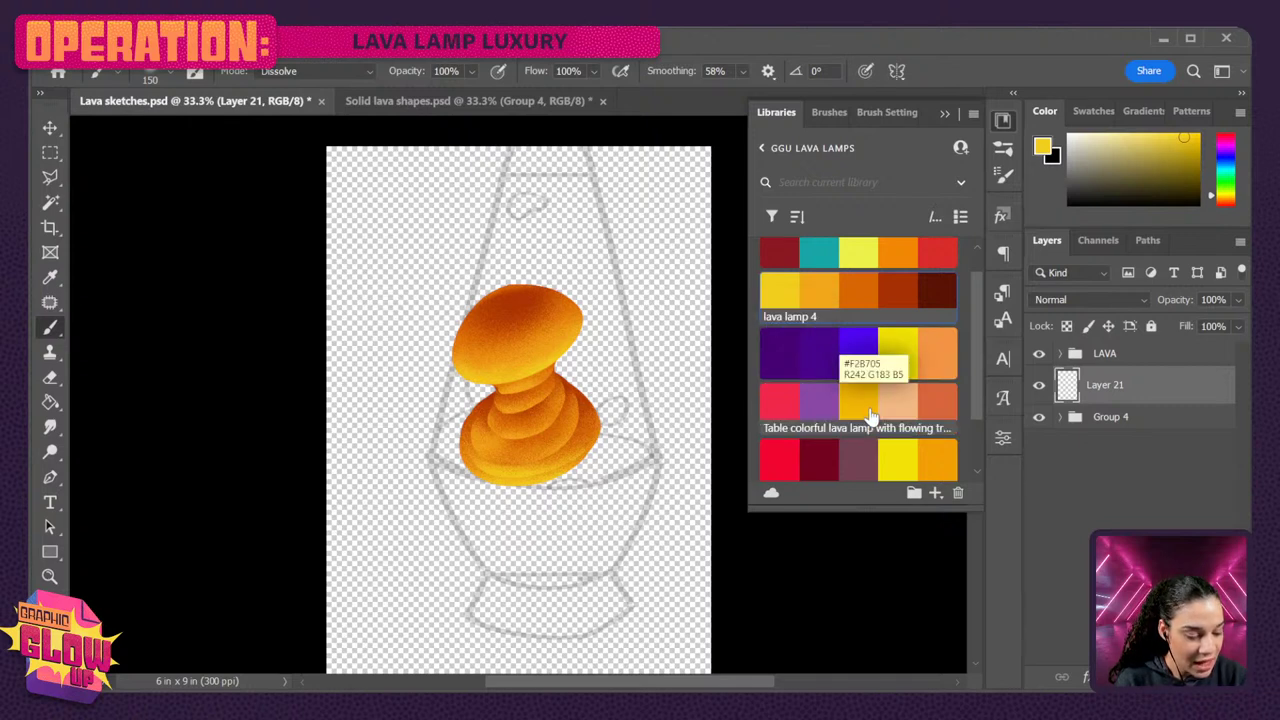
scroll(860, 405, "up", 1)
left_click(777, 380)
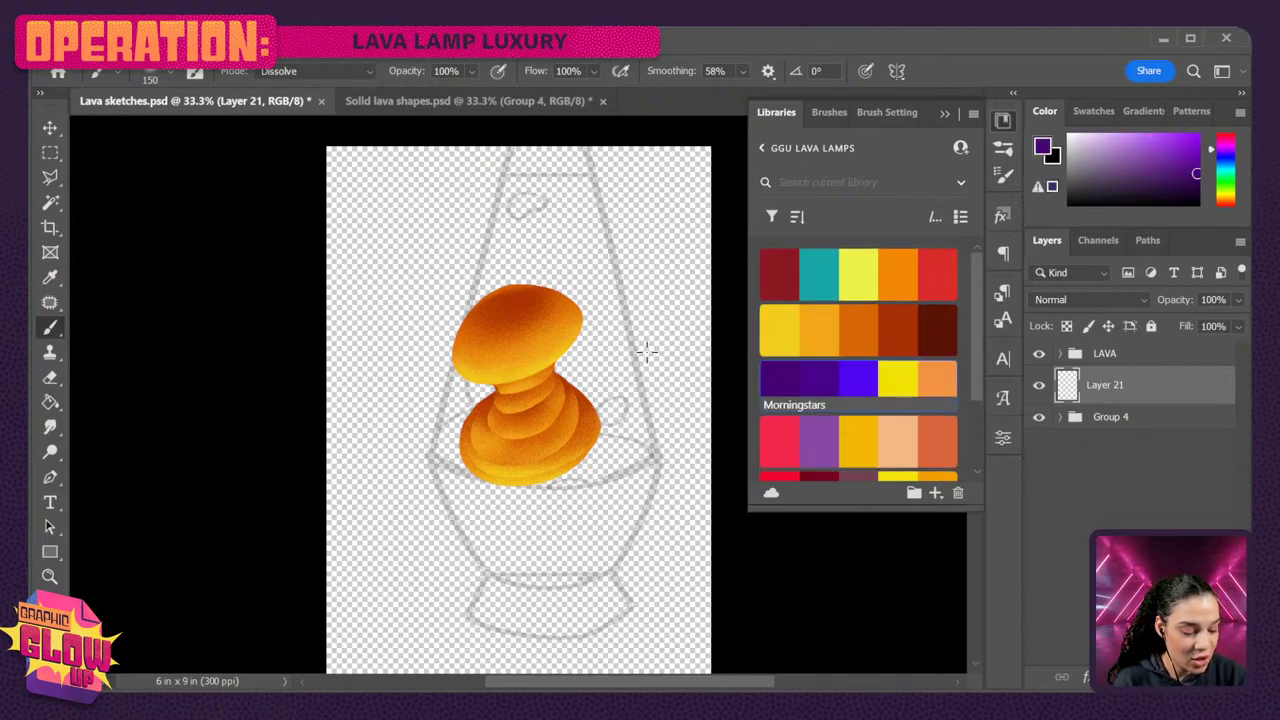
- Paint Bucket fill Layer 21 with purple and move it beneath Group 4
right_click(533, 332)
left_click(50, 402)
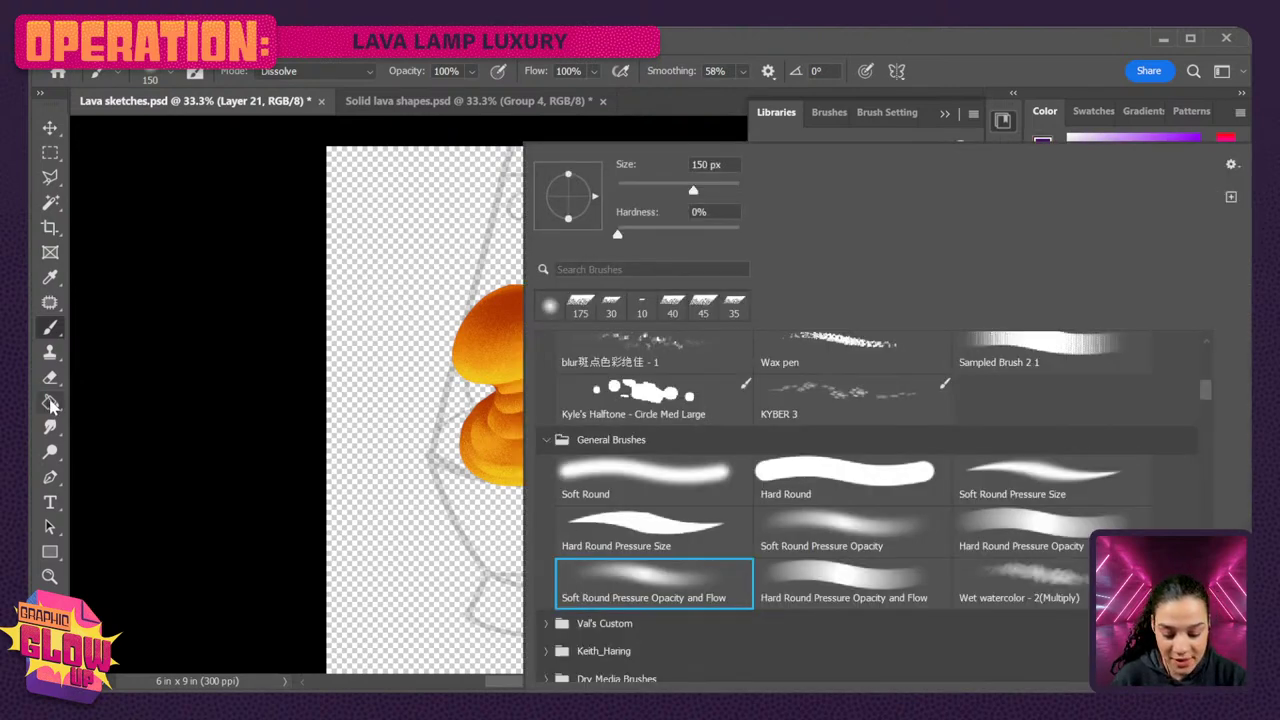
left_click(489, 346)
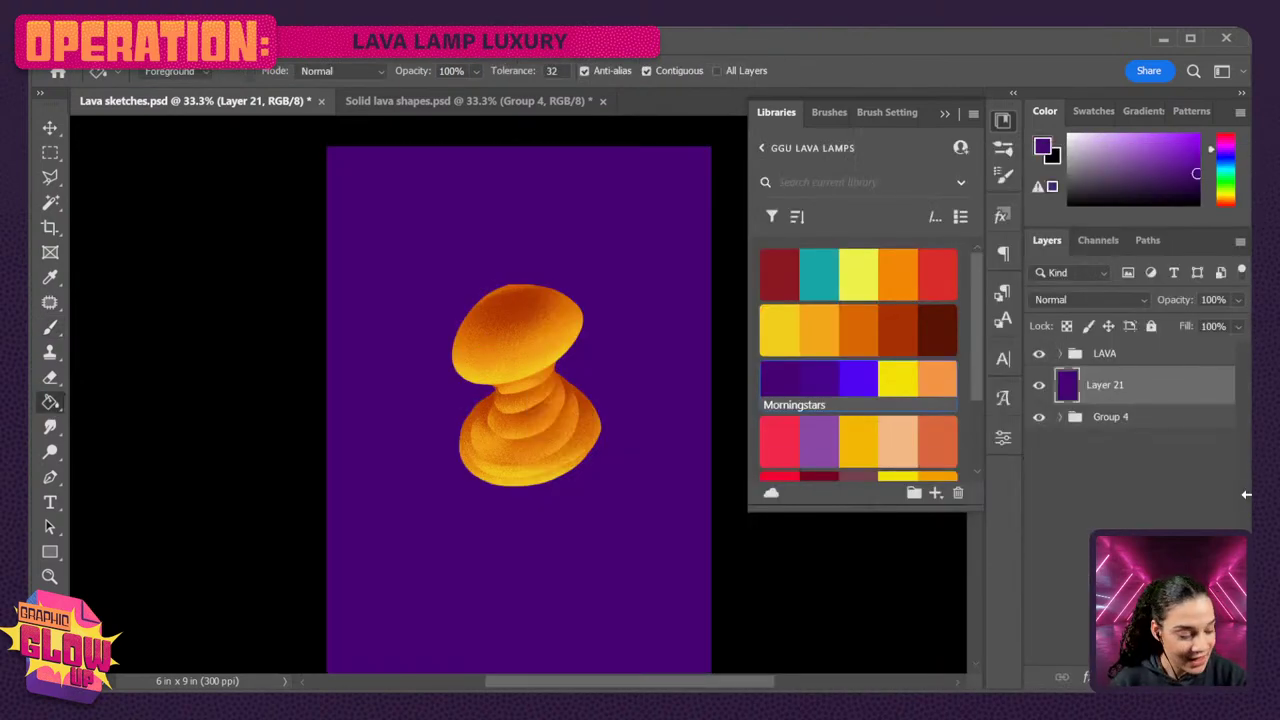
mouse_move(1135, 386)
left_mouse_down()
mouse_move(1137, 363)
mouse_move(1123, 383)
left_mouse_up()
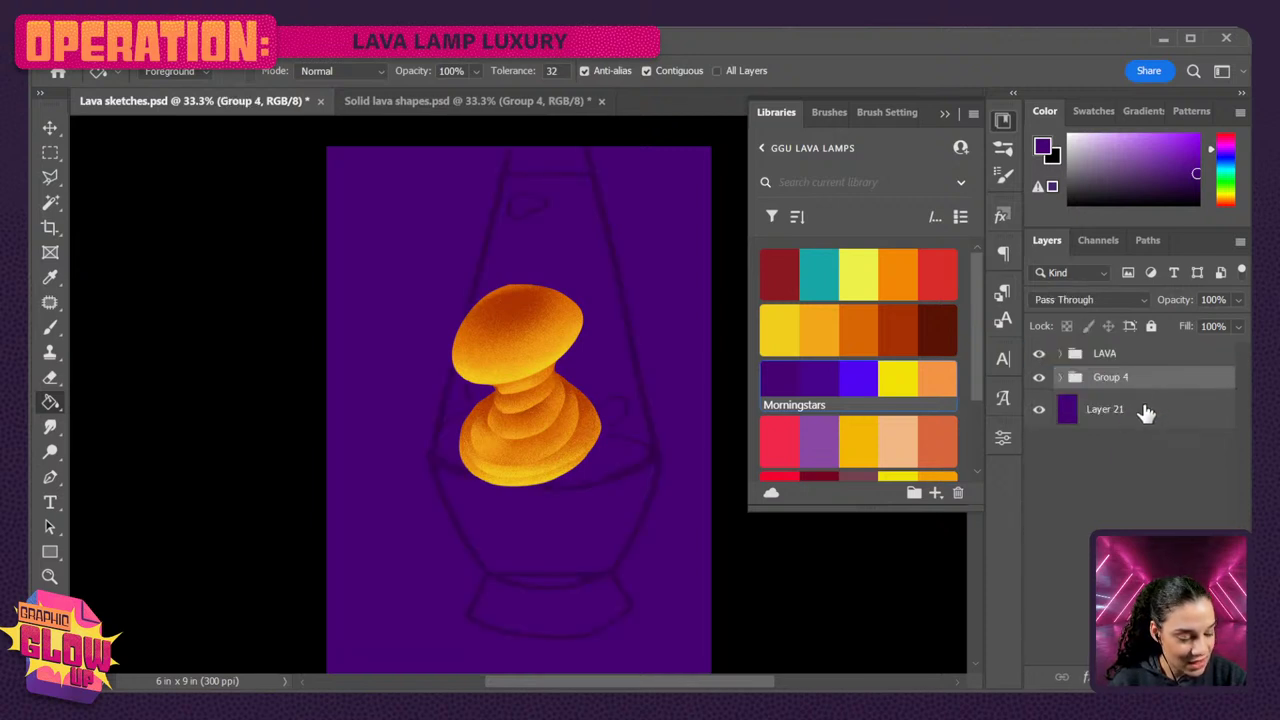
- Free Transform the lamp sketch Group 4 to about 116% and recentre it on the canvas
key("ctrl+t")
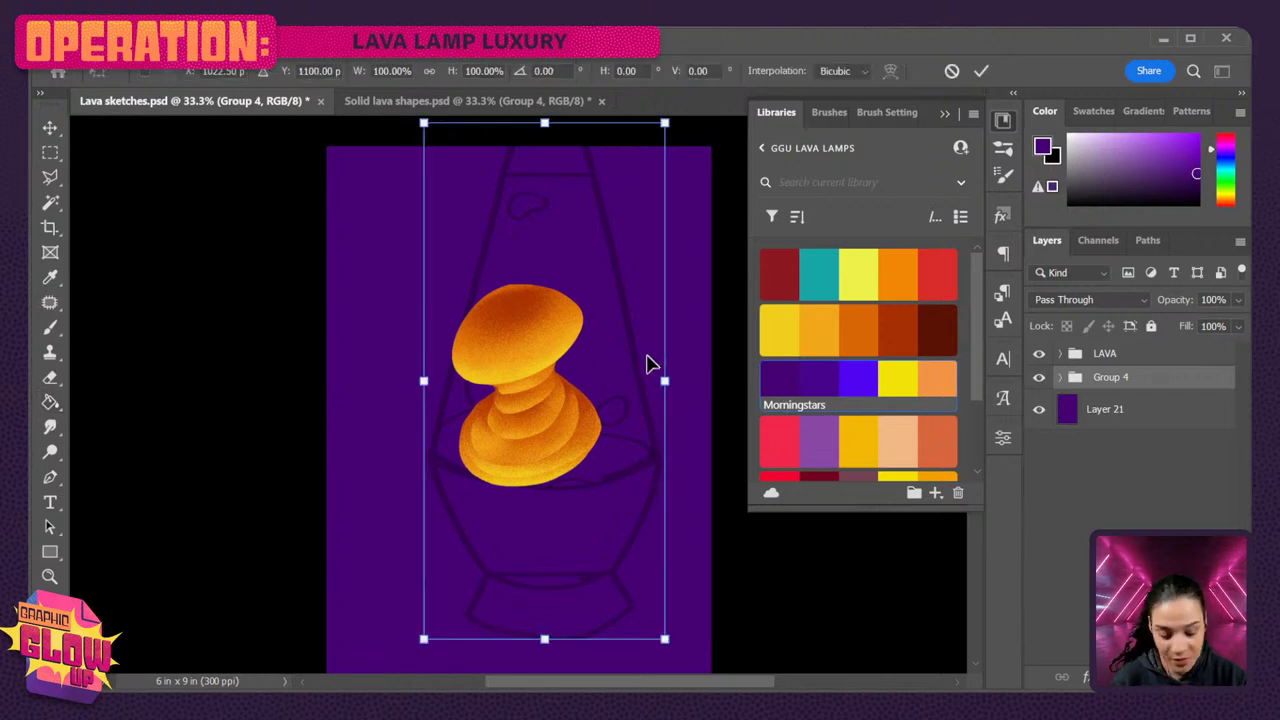
left_click_drag(648, 363, 561, 380)
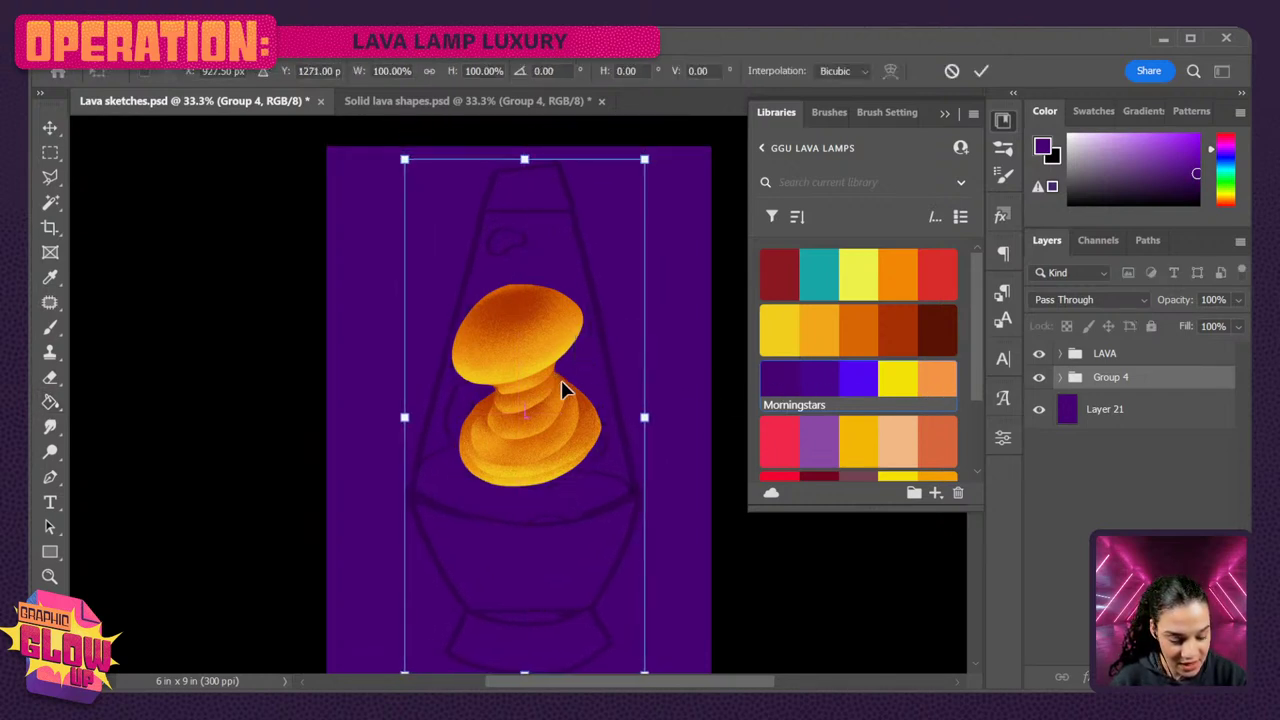
mouse_move(620, 460)
left_mouse_down()
mouse_move(608, 358)
mouse_move(606, 397)
left_mouse_up()
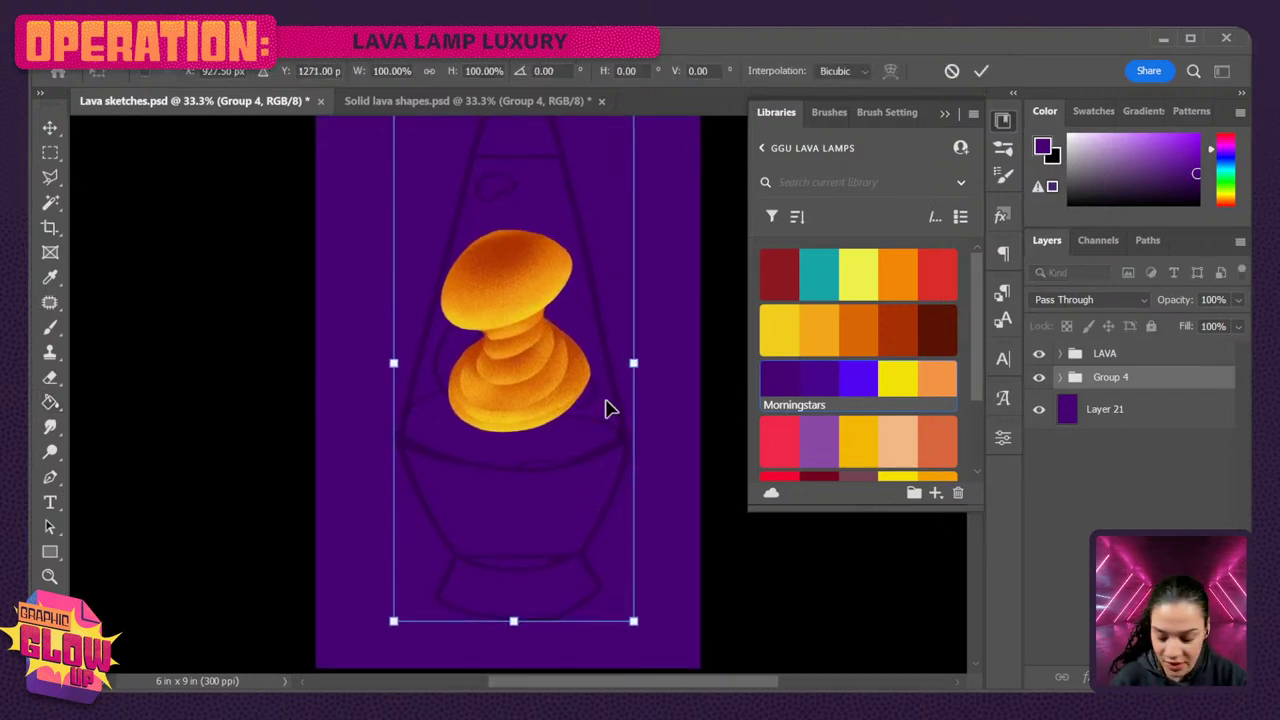
scroll(606, 405, "down", 1)
scroll(610, 407, "down", 1)
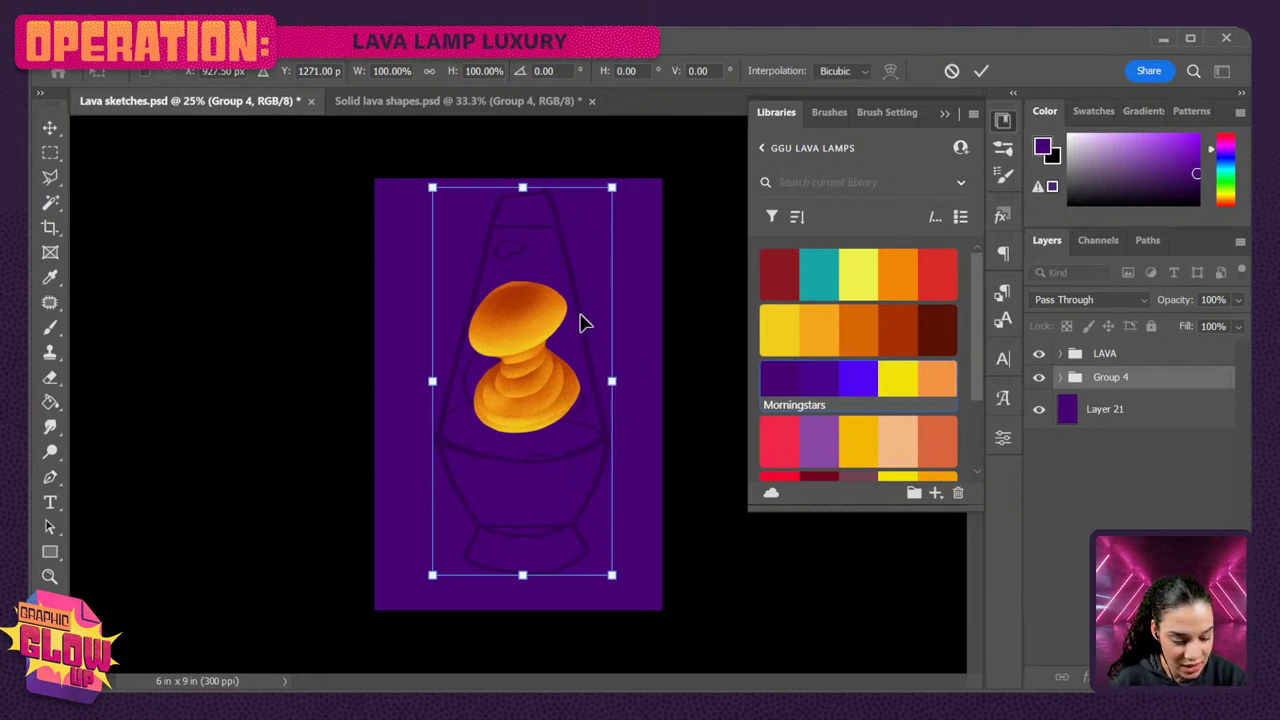
left_click_drag(573, 324, 570, 310)
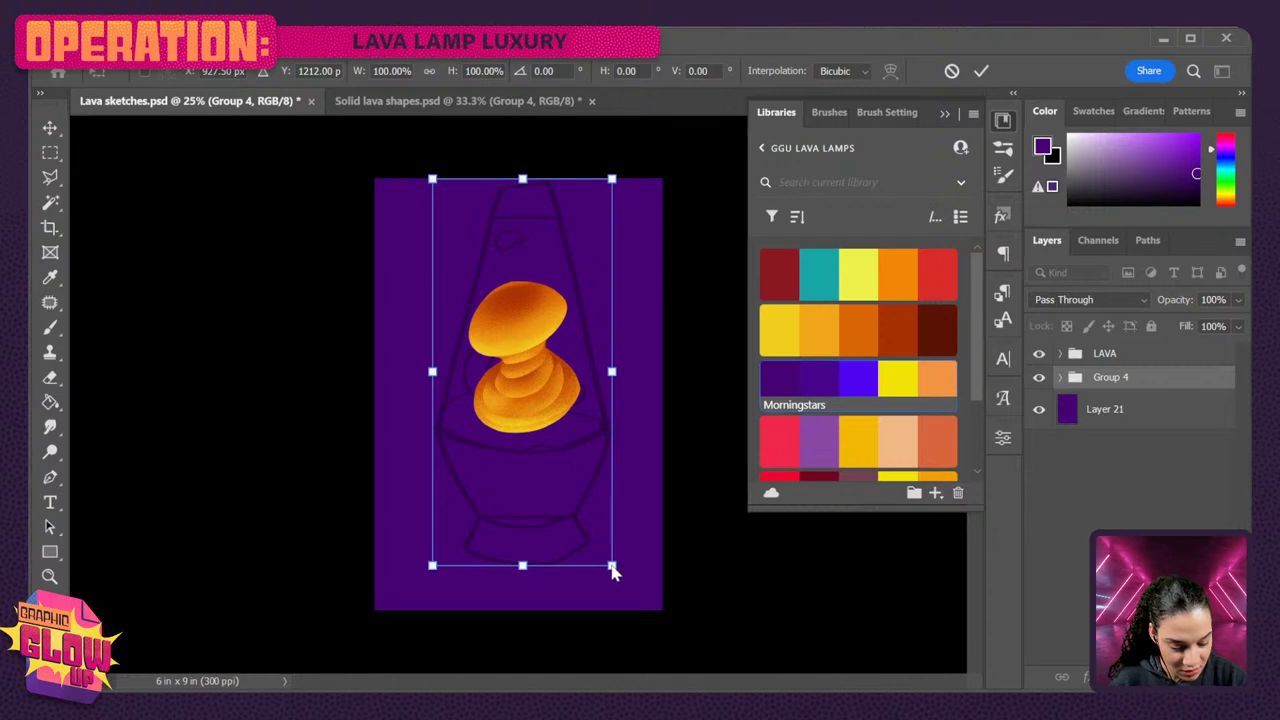
left_click_drag(613, 566, 627, 596)
left_click_drag(572, 470, 574, 511)
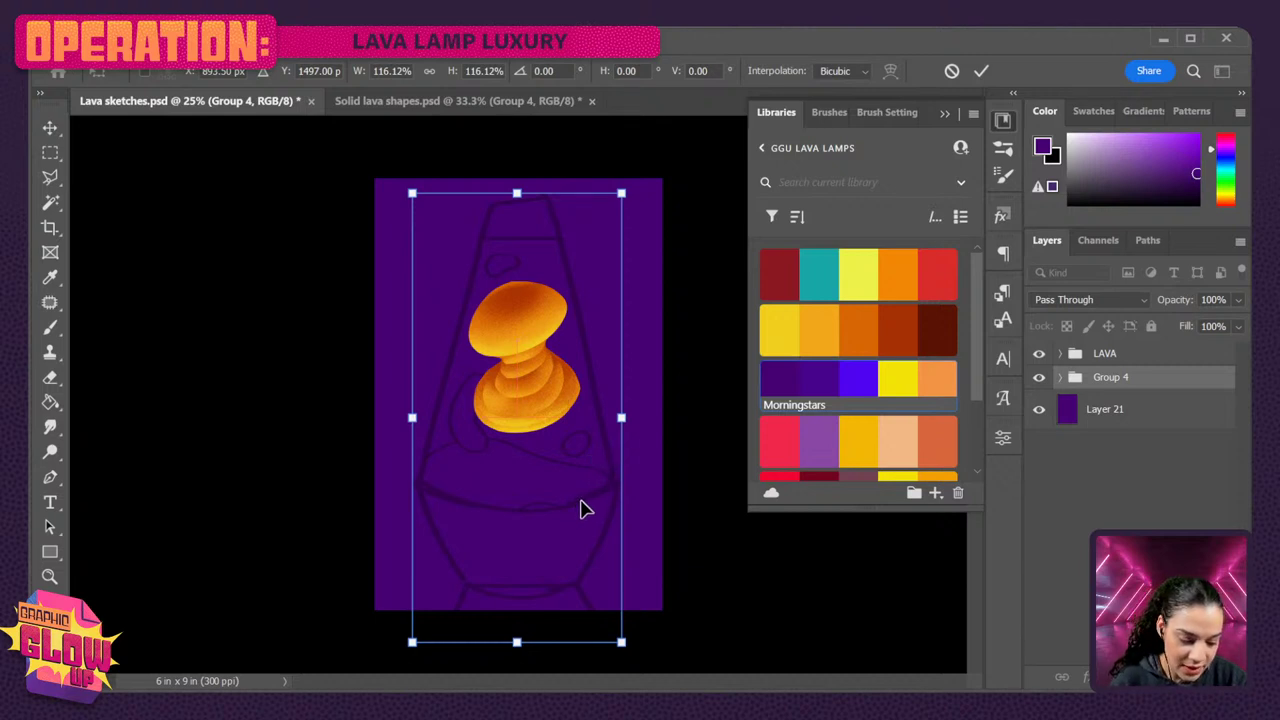
key("Return")
- Move the LAVA group slightly down with Free Transform
left_click(1052, 357)
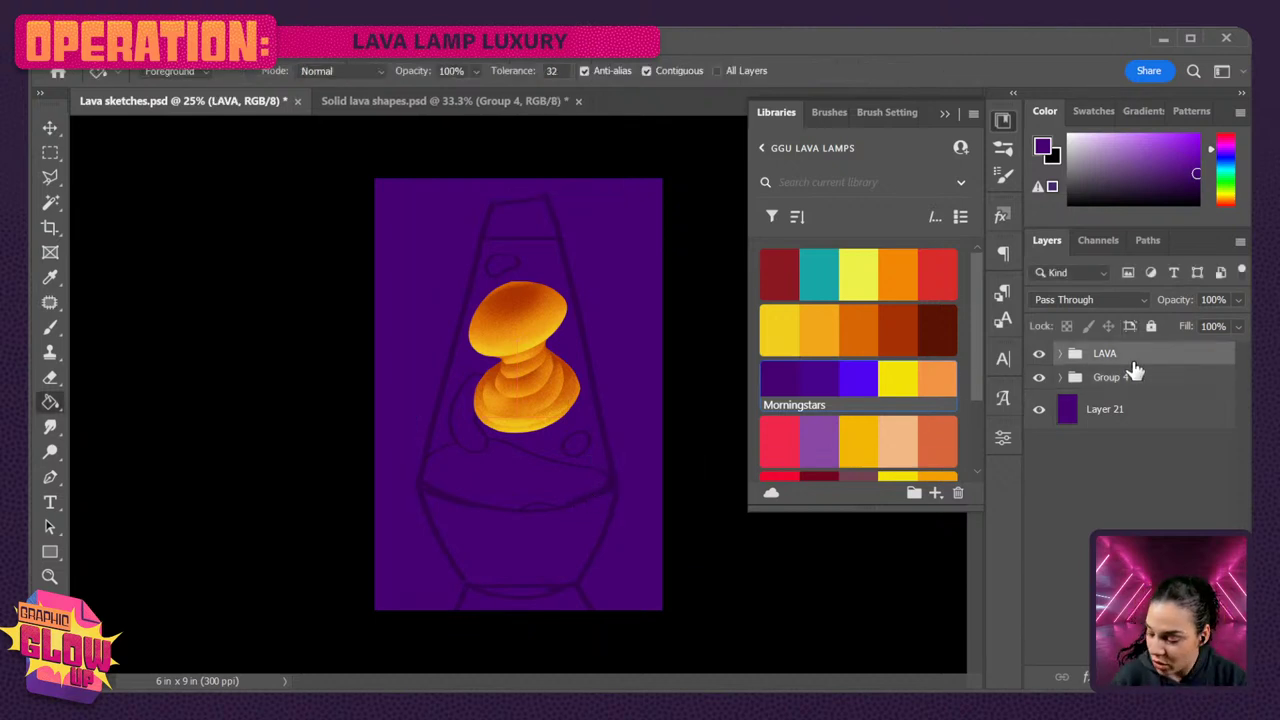
key("ctrl+t")
left_click_drag(525, 362, 523, 397)
key("Return")
- Create a new empty Layer 22 directly above Group 4
key("g")
key("ctrl+plus")
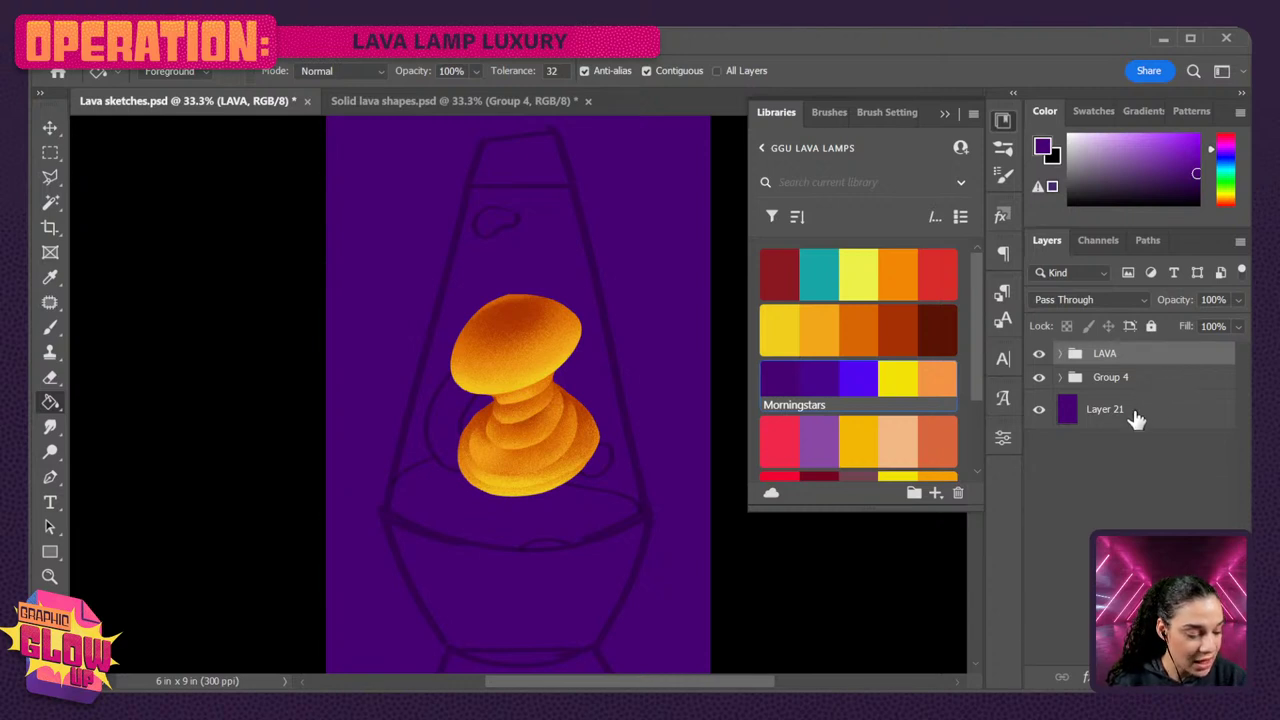
left_click(1112, 409)
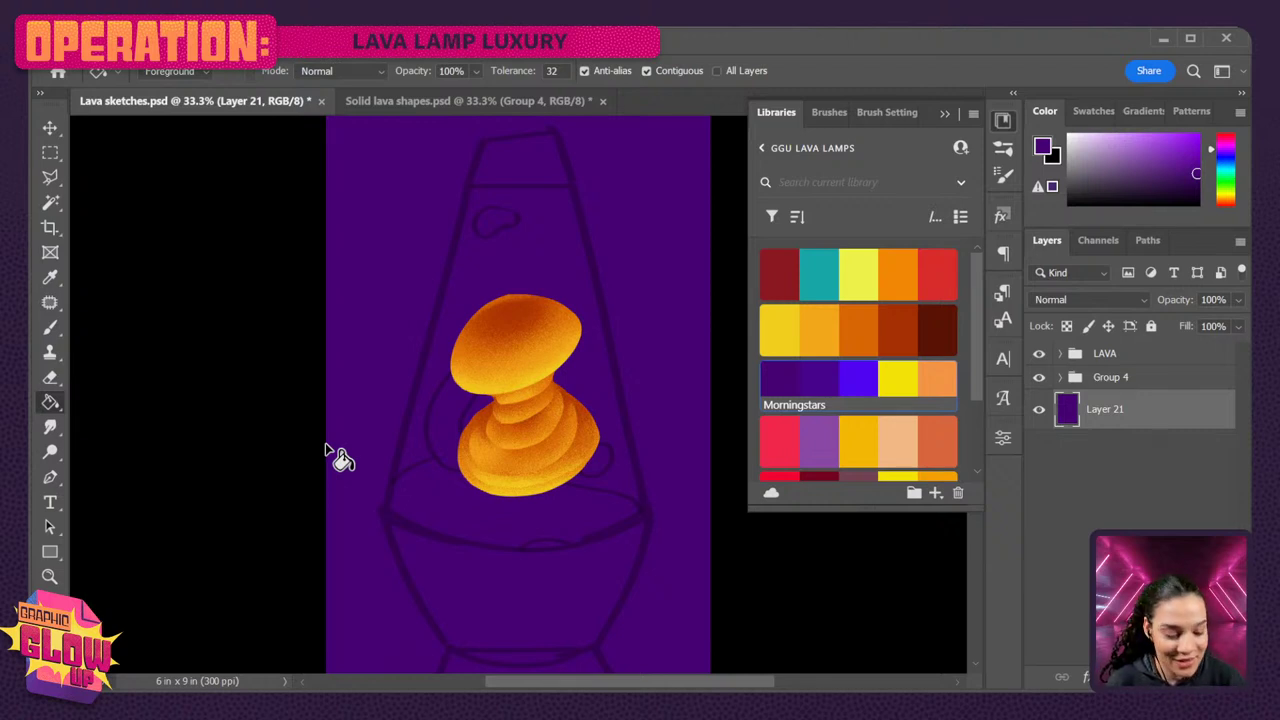
left_click(1155, 393)
key("ctrl+shift+n")
key("Return")
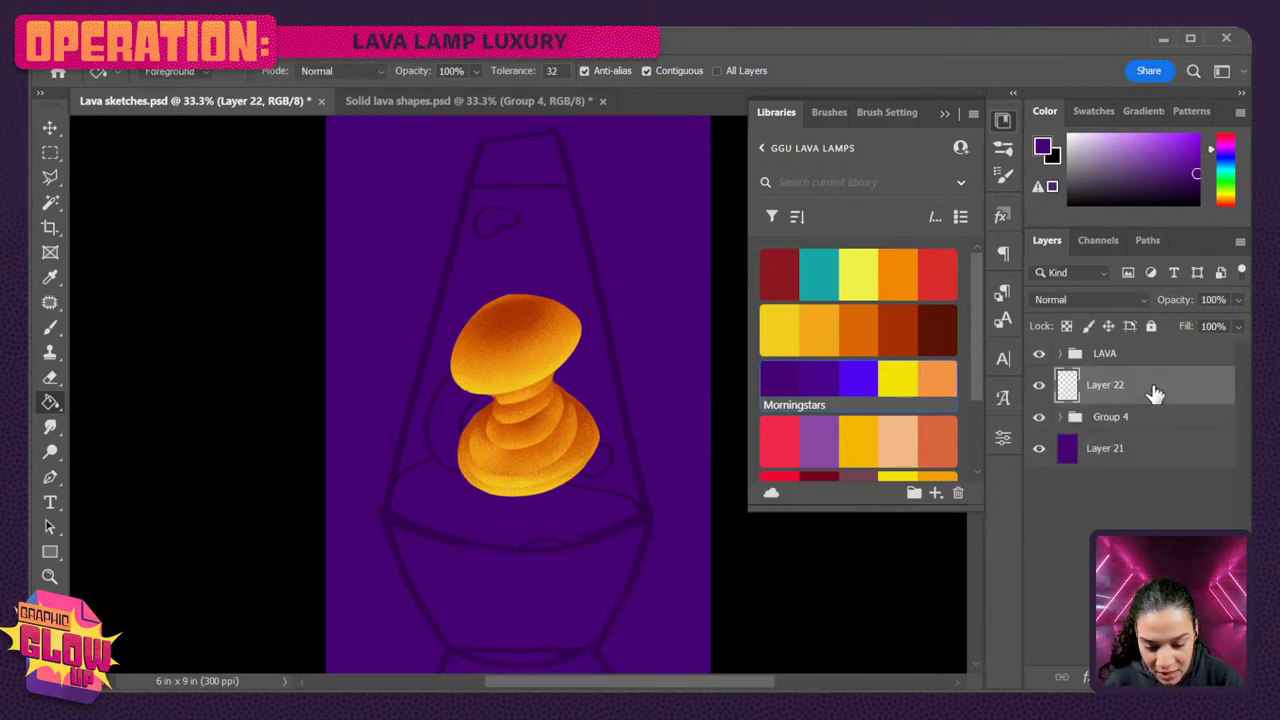
- With the Polygonal Lasso, trace the lamp from its top down the left side and around the base
left_click(50, 178)
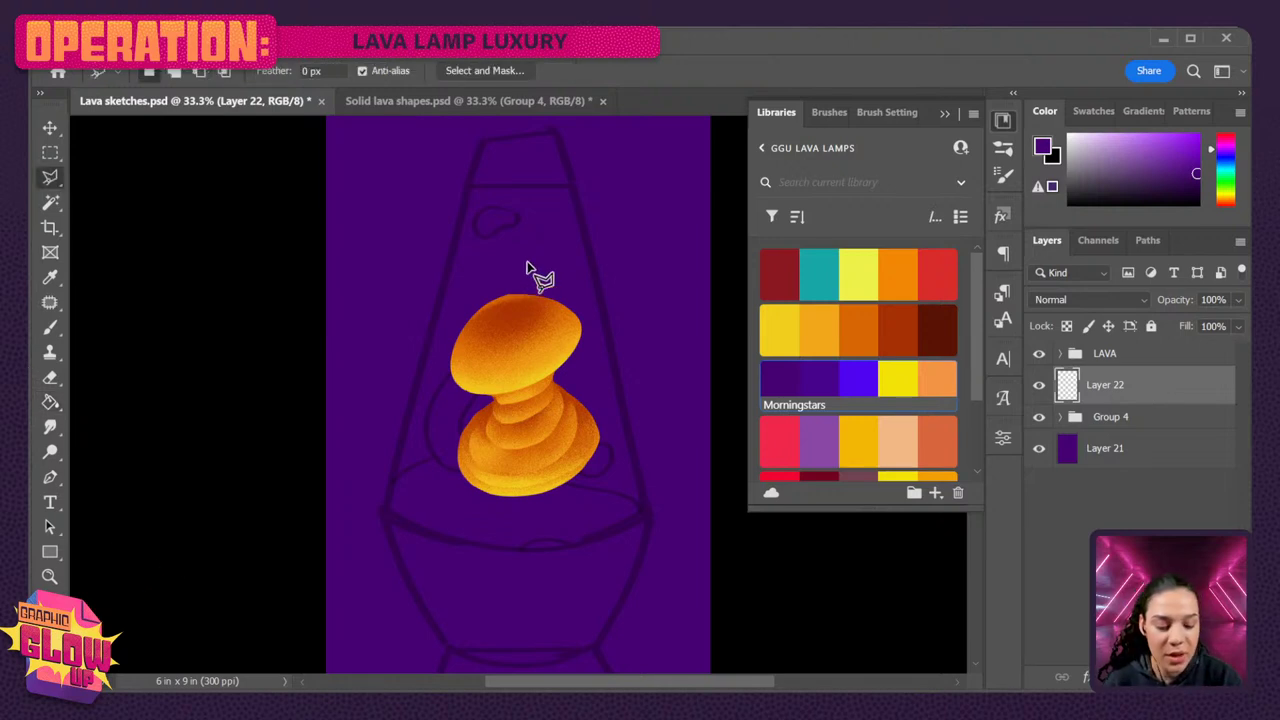
left_click(480, 145)
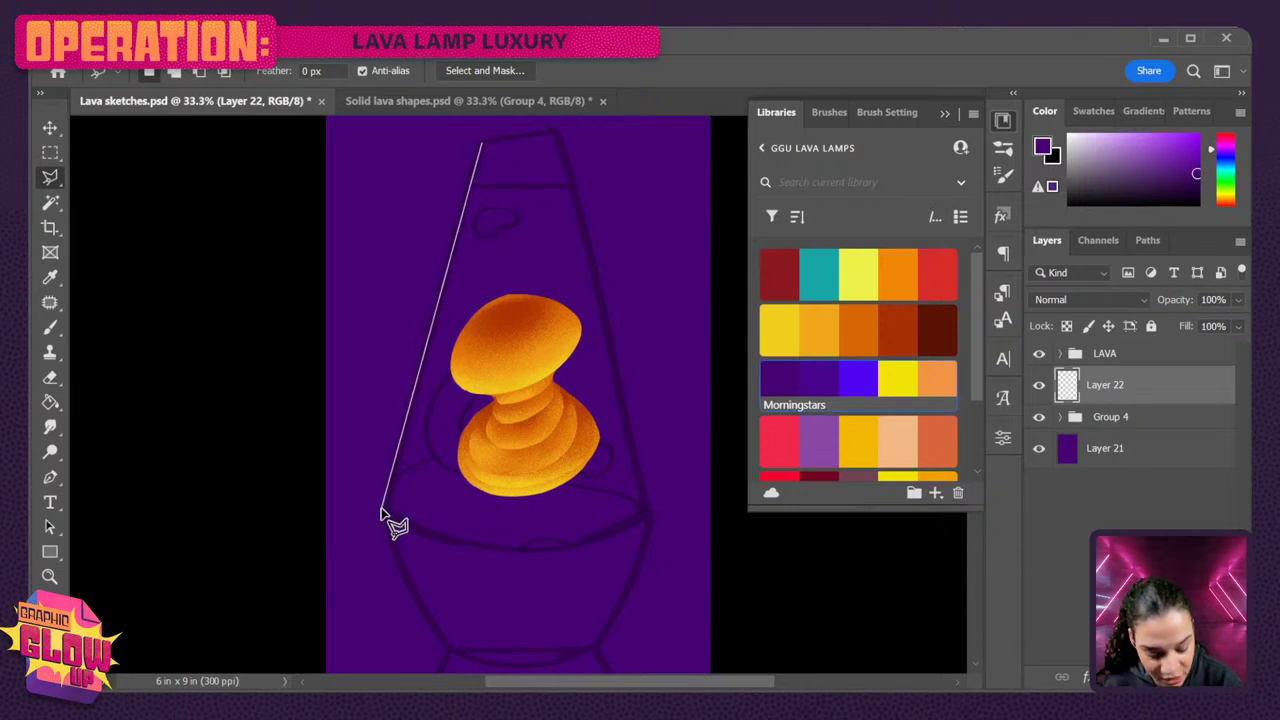
left_click(381, 512)
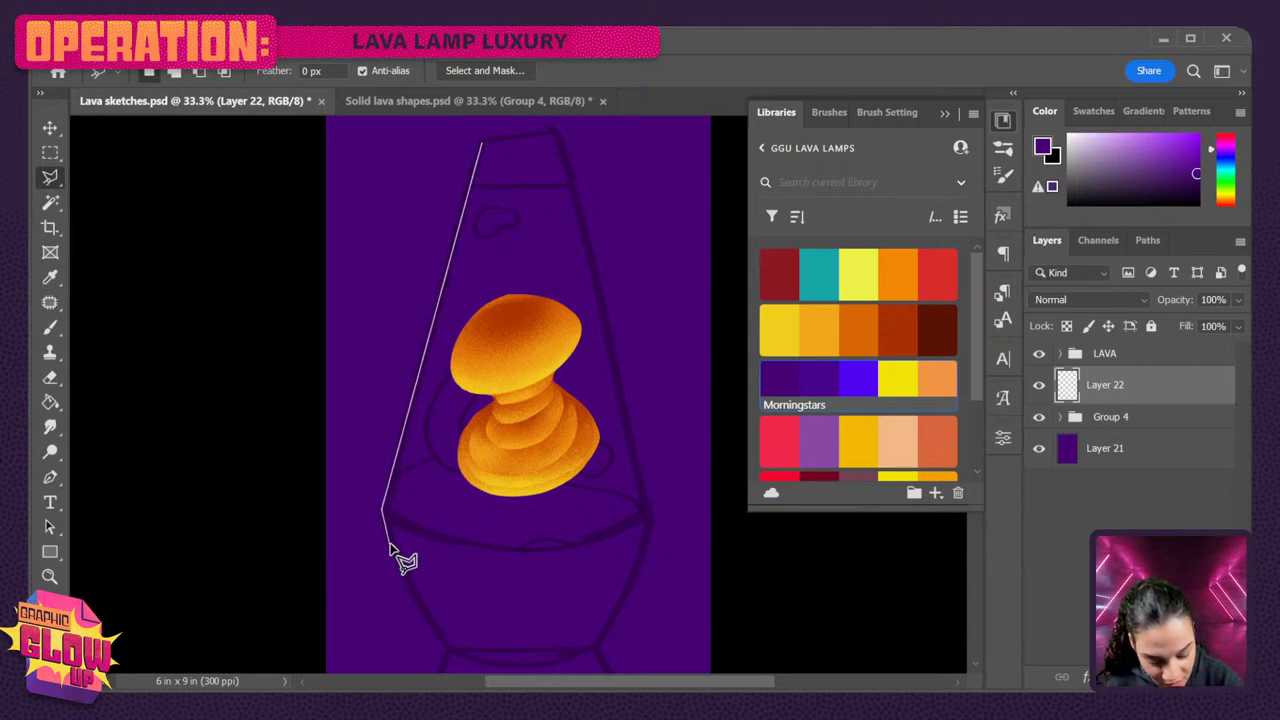
left_click(448, 650)
scroll(448, 652, "down", 5)
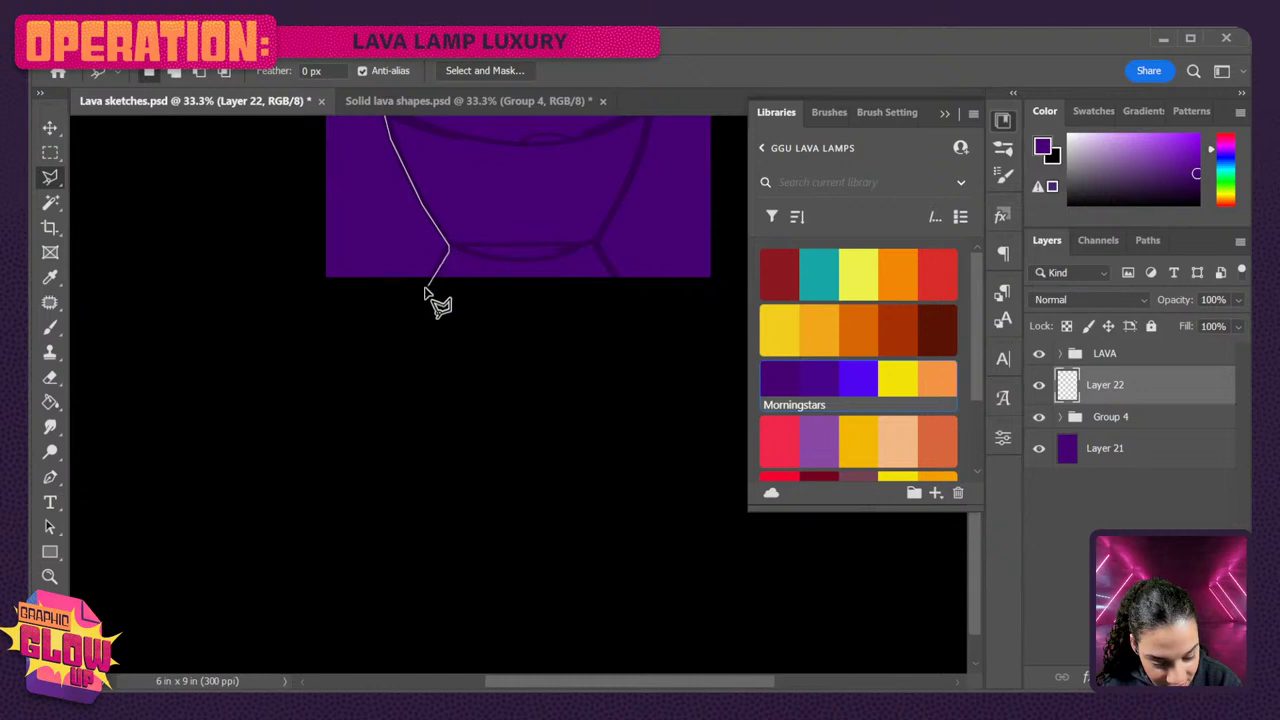
left_click(422, 293)
left_click(596, 322)
left_click(655, 310)
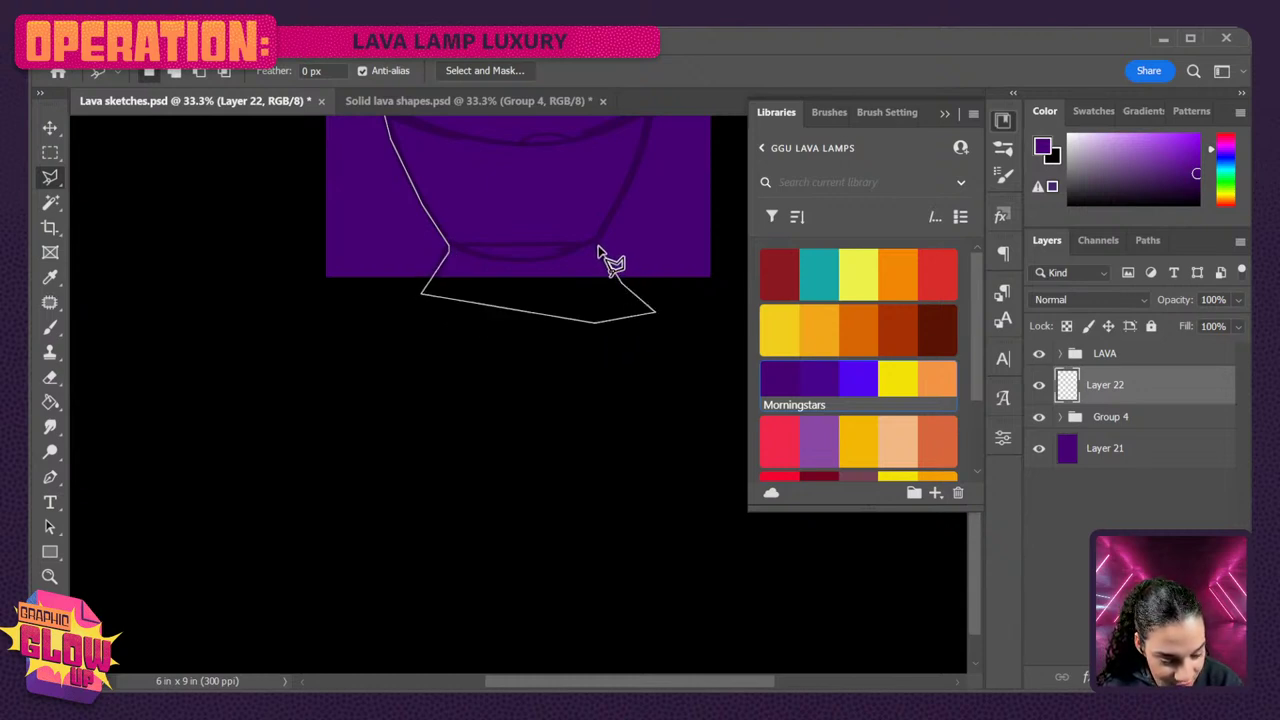
left_click(598, 242)
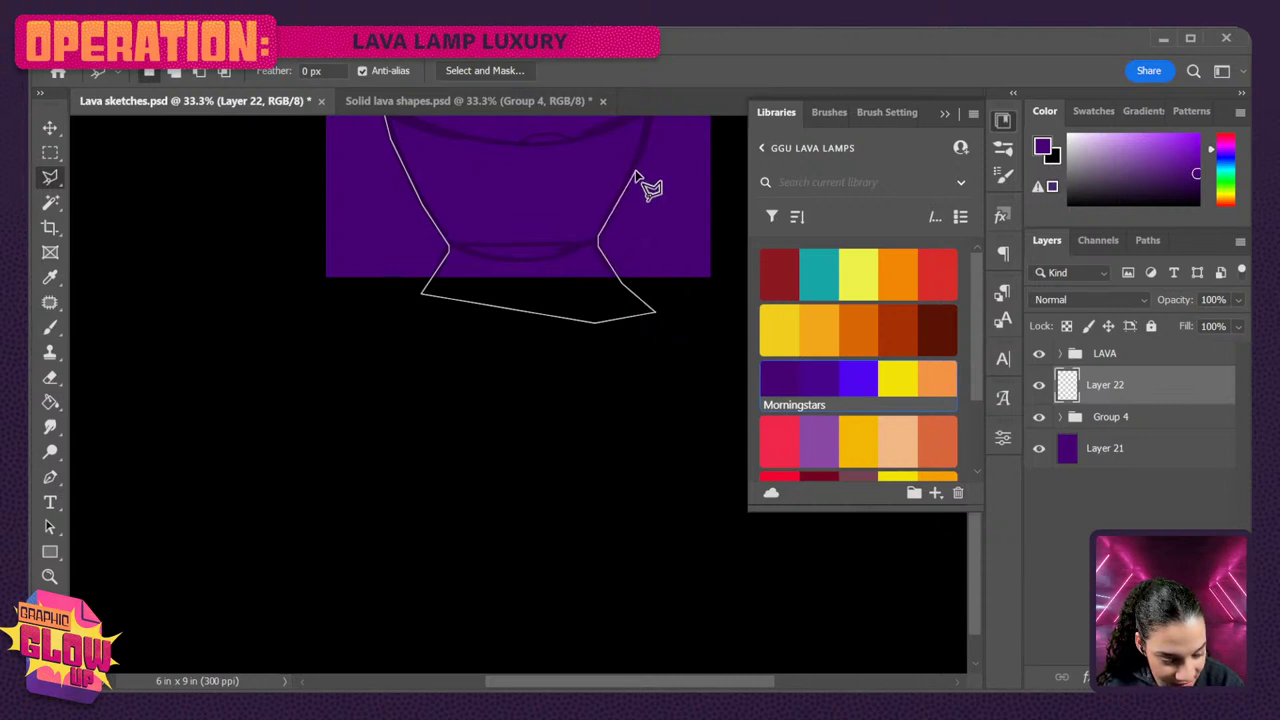
- Continue the lasso up the lamp's right side and across the top, closing the selection
scroll(663, 126, "up", 3)
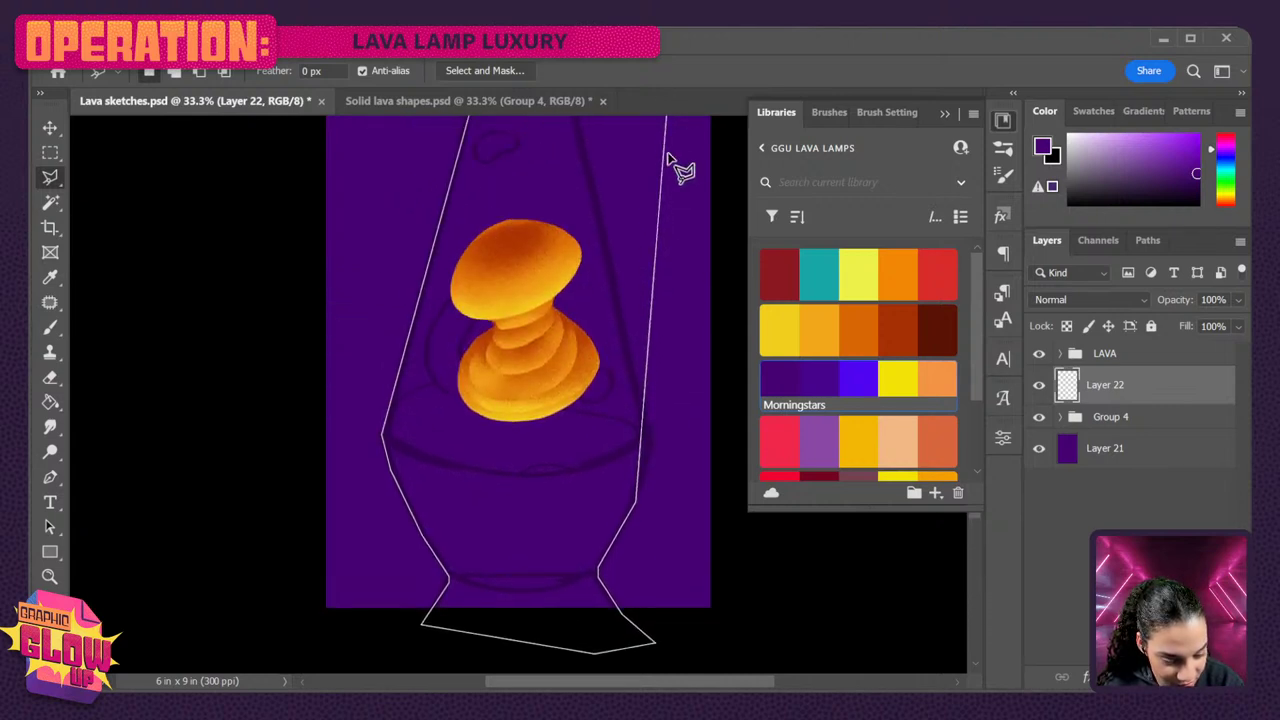
left_click(648, 490)
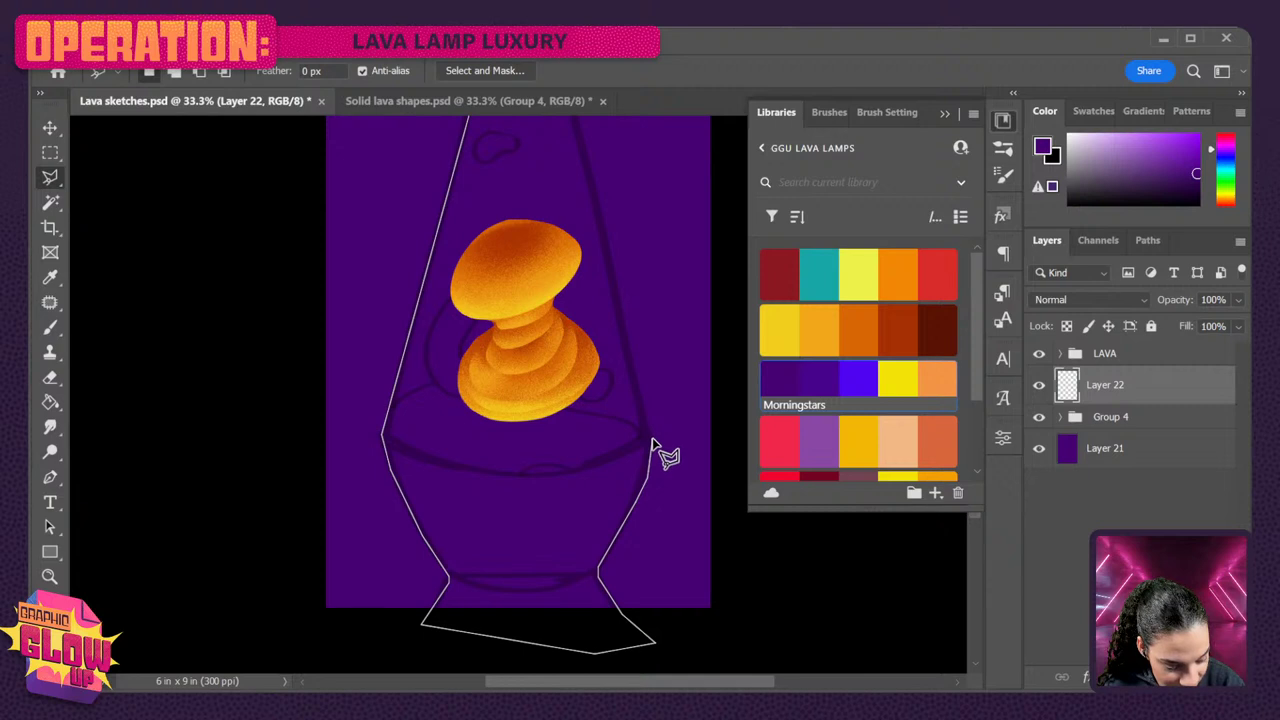
left_click(651, 441)
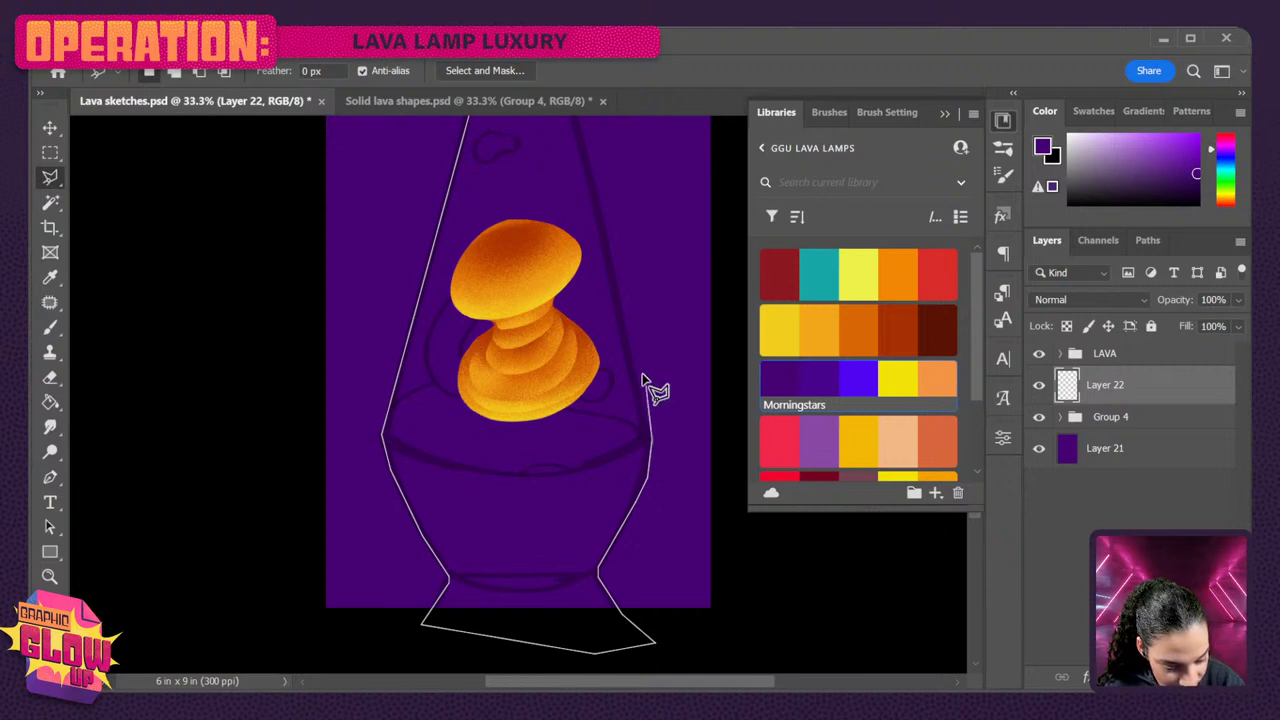
scroll(586, 130, "up", 4)
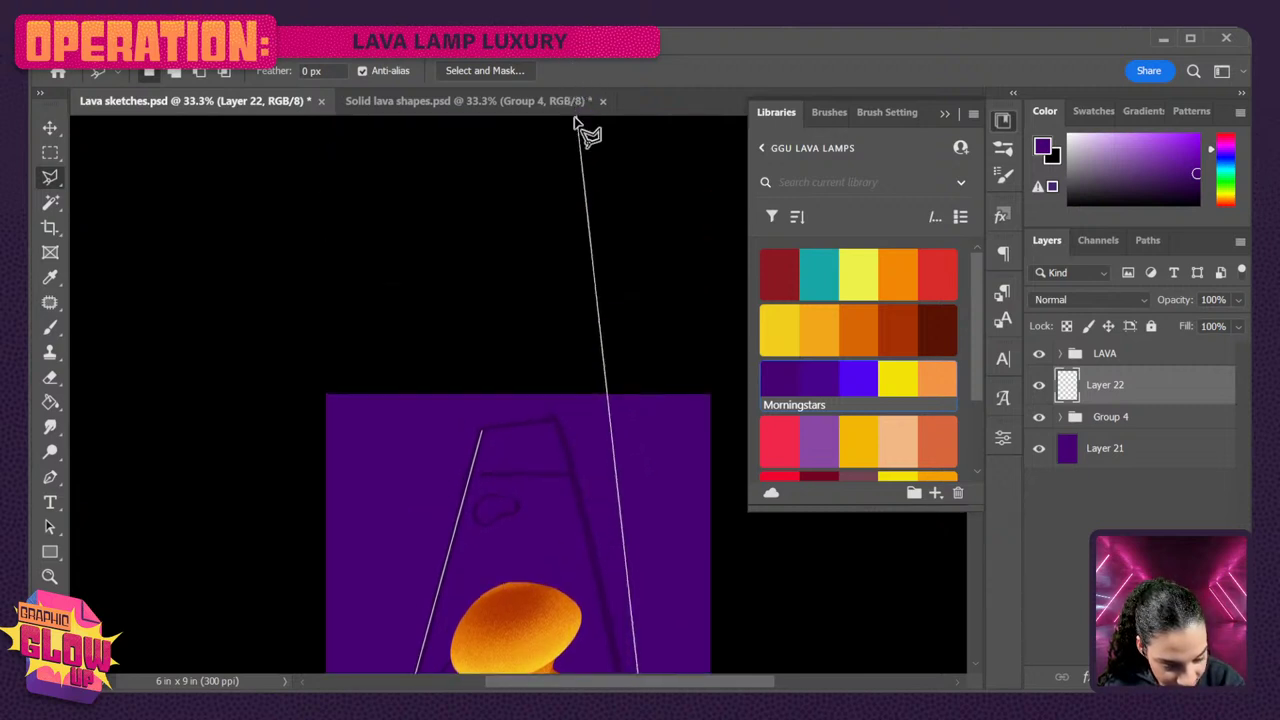
left_click(560, 450)
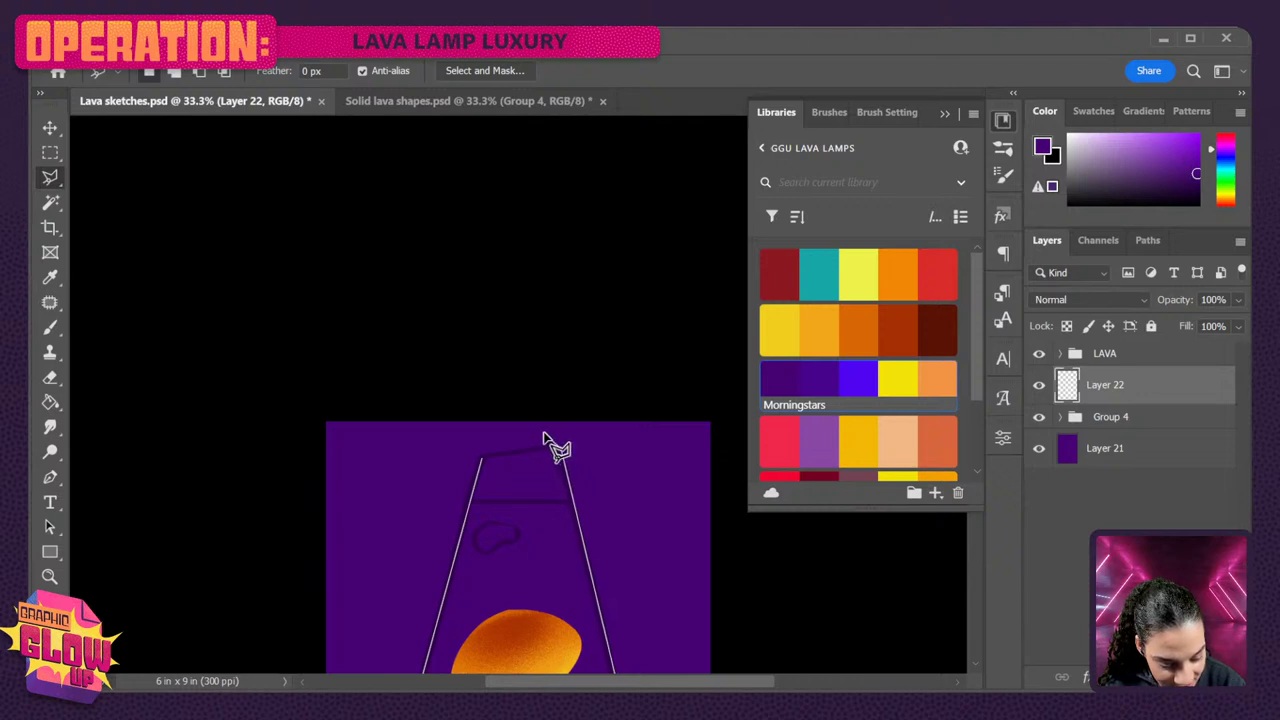
left_click(543, 432)
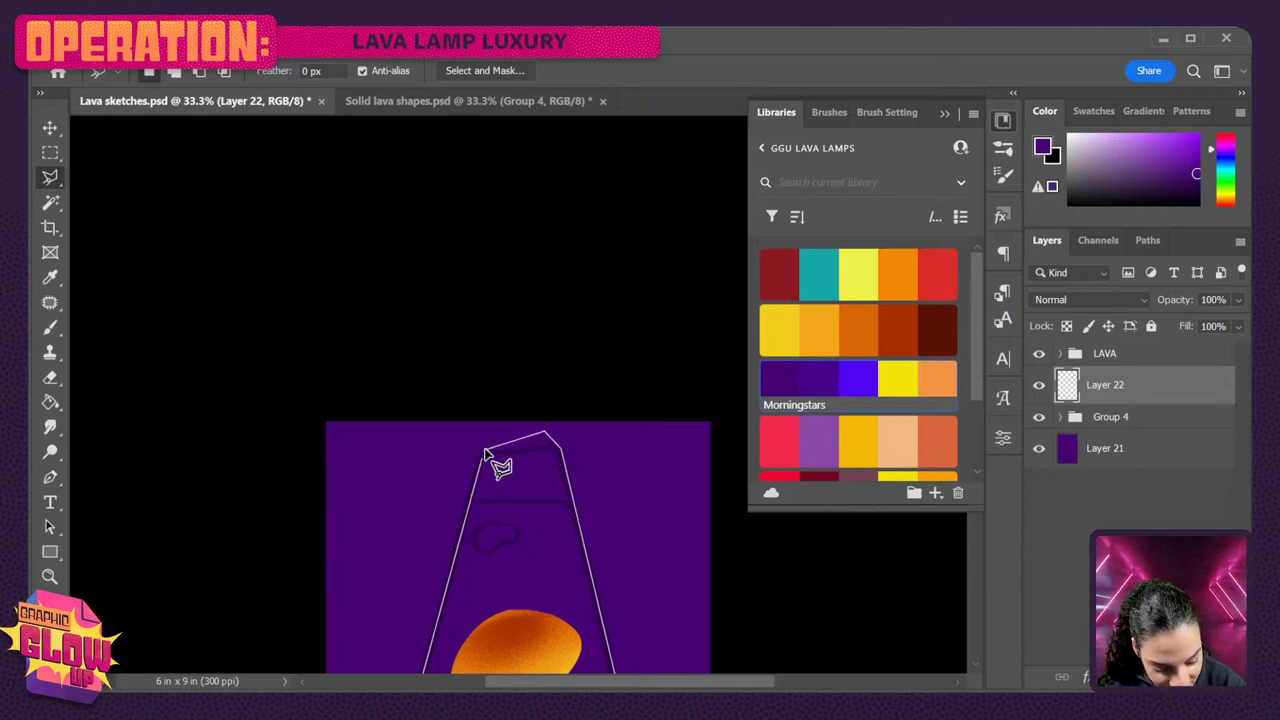
left_click(484, 447)
left_click(486, 462)
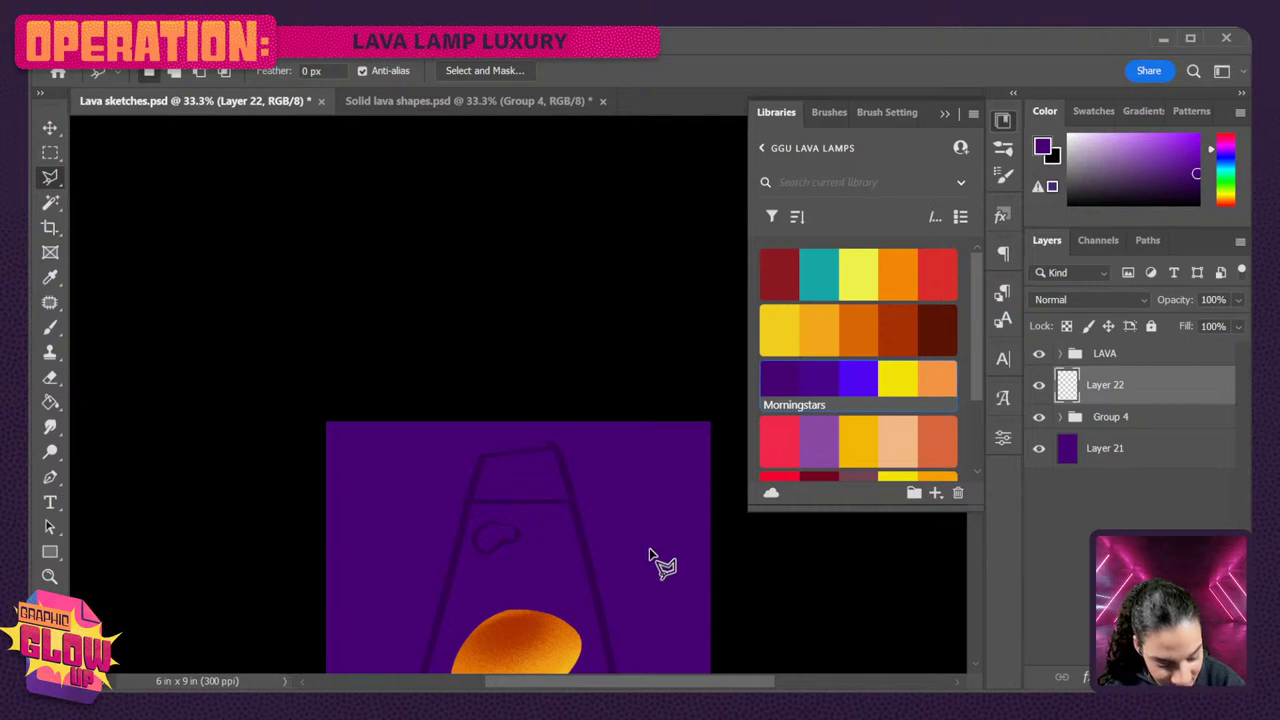
left_click_drag(590, 522, 551, 346)
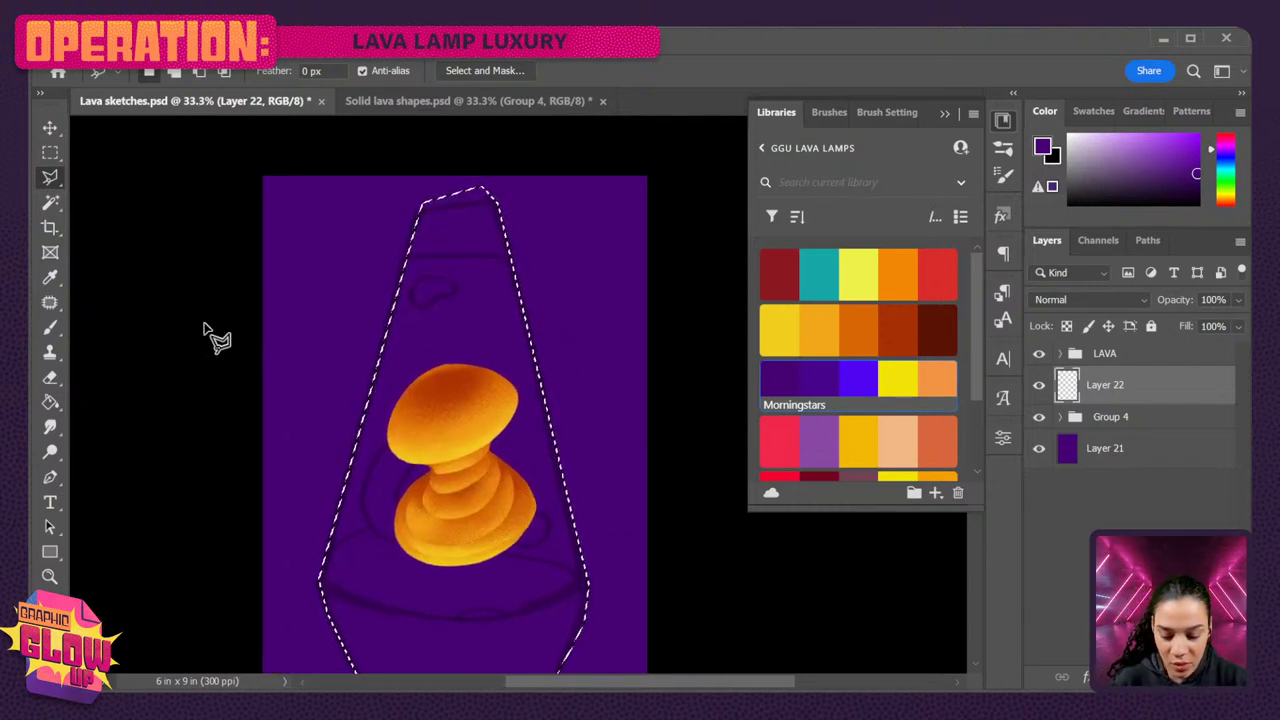
left_click(50, 403)
- Fill the lamp selection on Layer 22 with solid purple and deselect
left_click(503, 365)
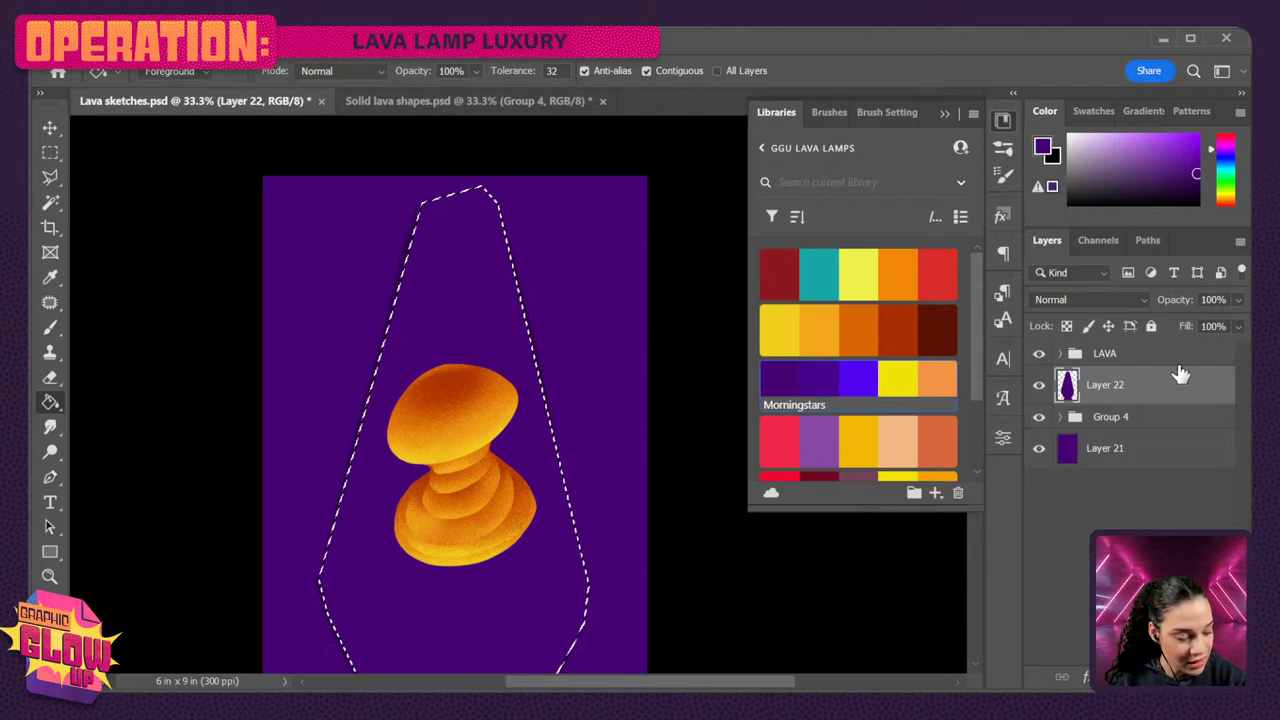
key("ctrl+d")
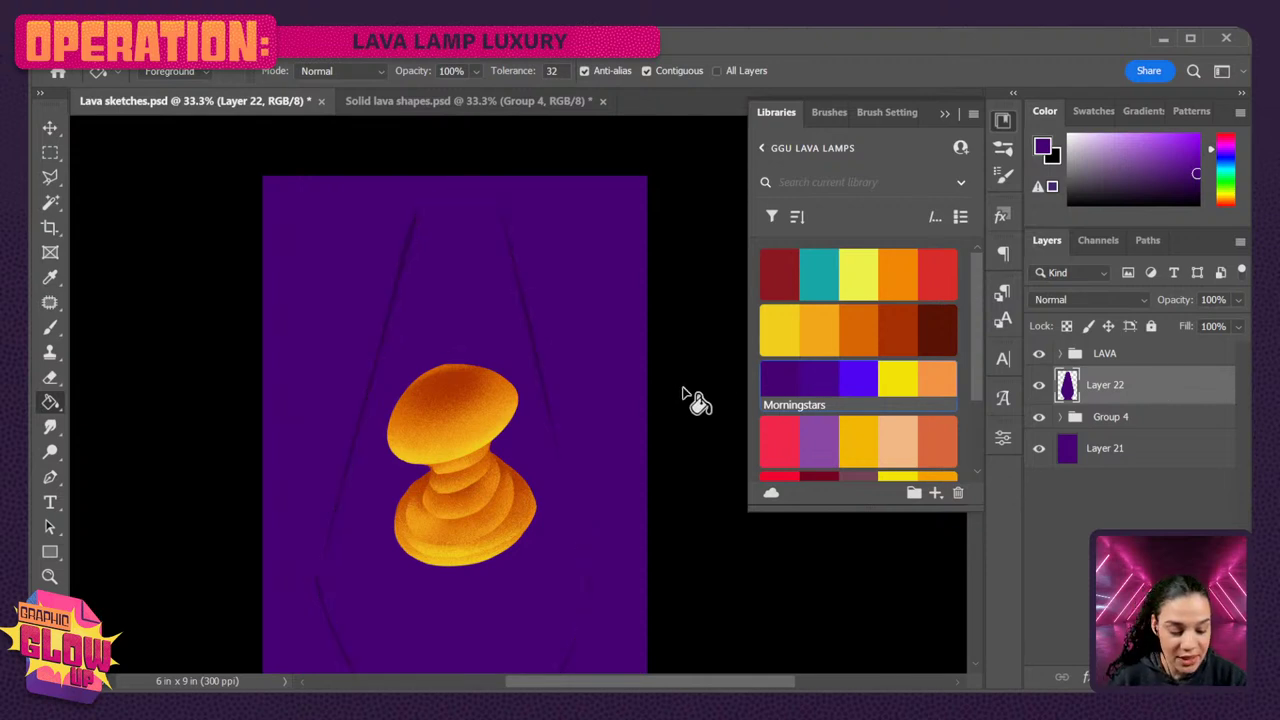
key("ctrl+minus")
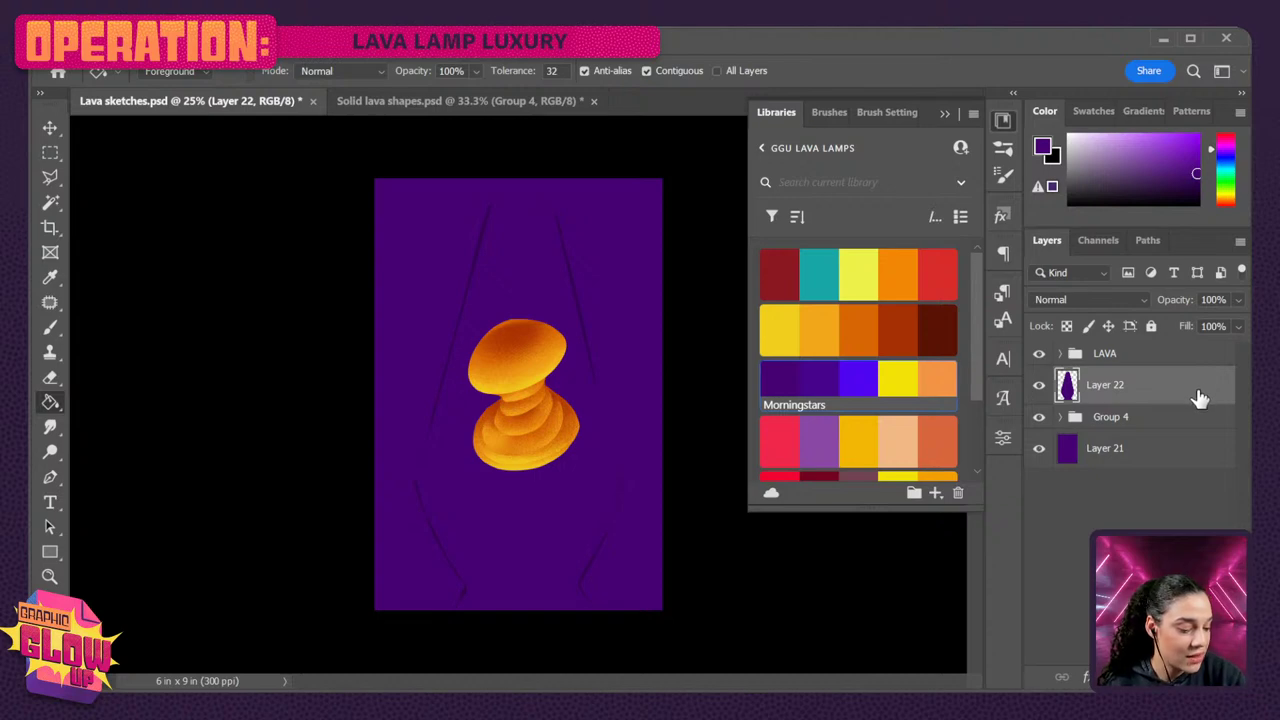
- Add a 38 px Stroke to Layer 22 in orange sampled from the lava
double_click(1199, 398)
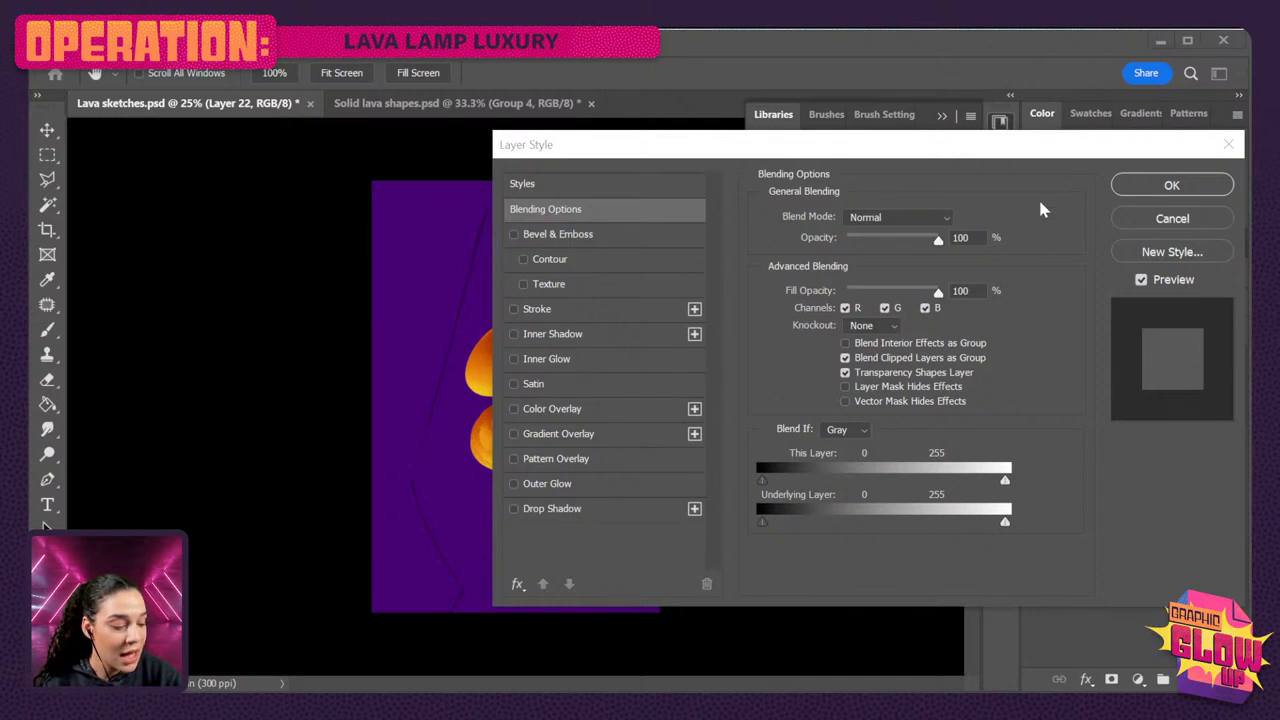
left_click(565, 311)
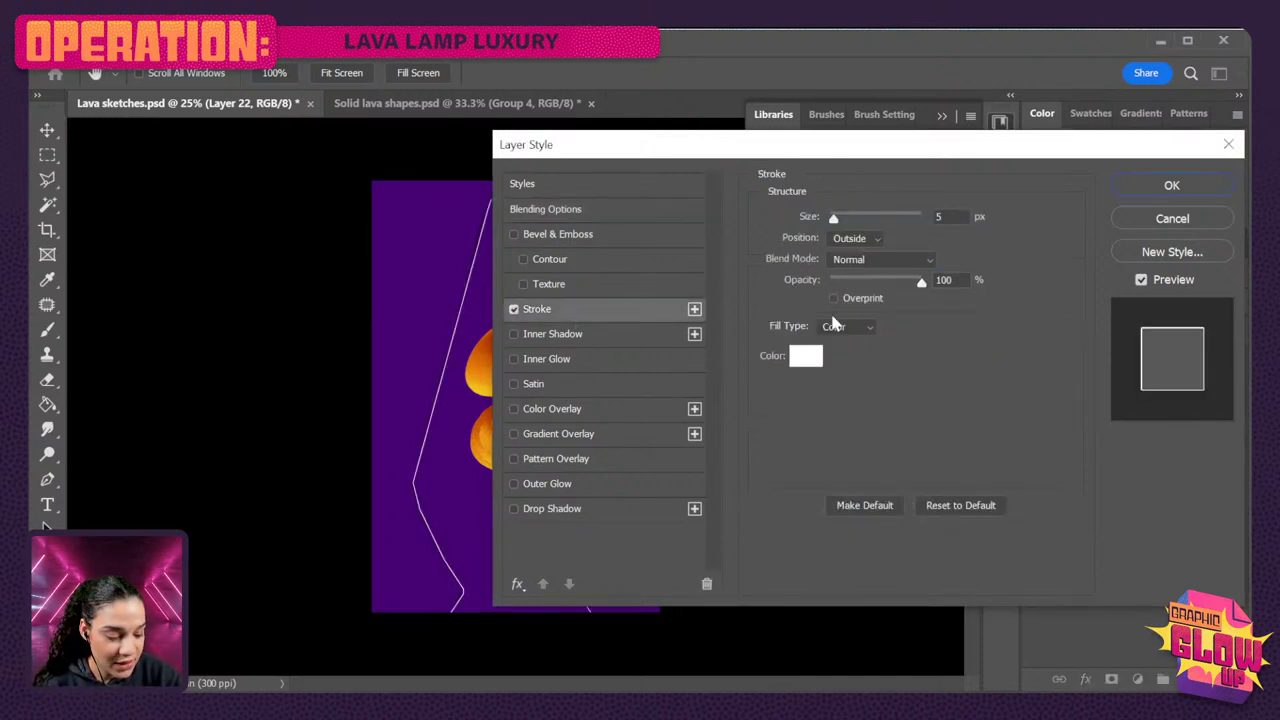
left_click(806, 356)
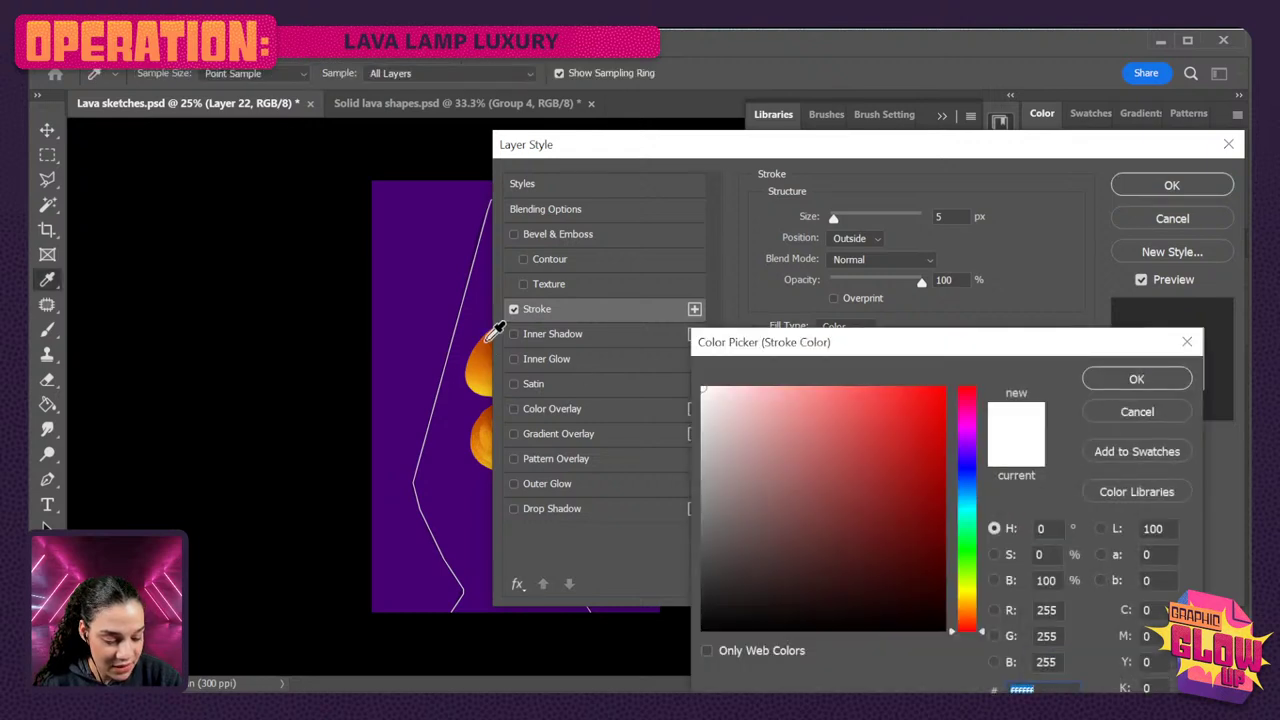
left_click(487, 345)
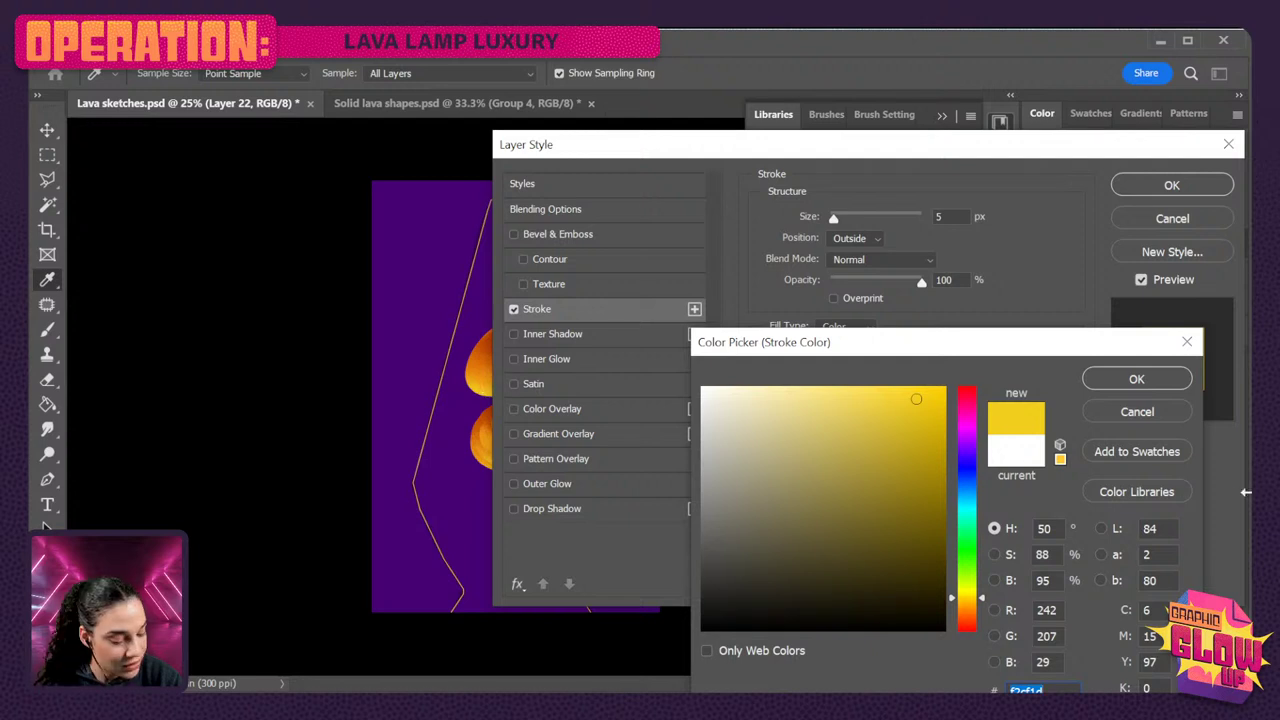
left_click(1157, 382)
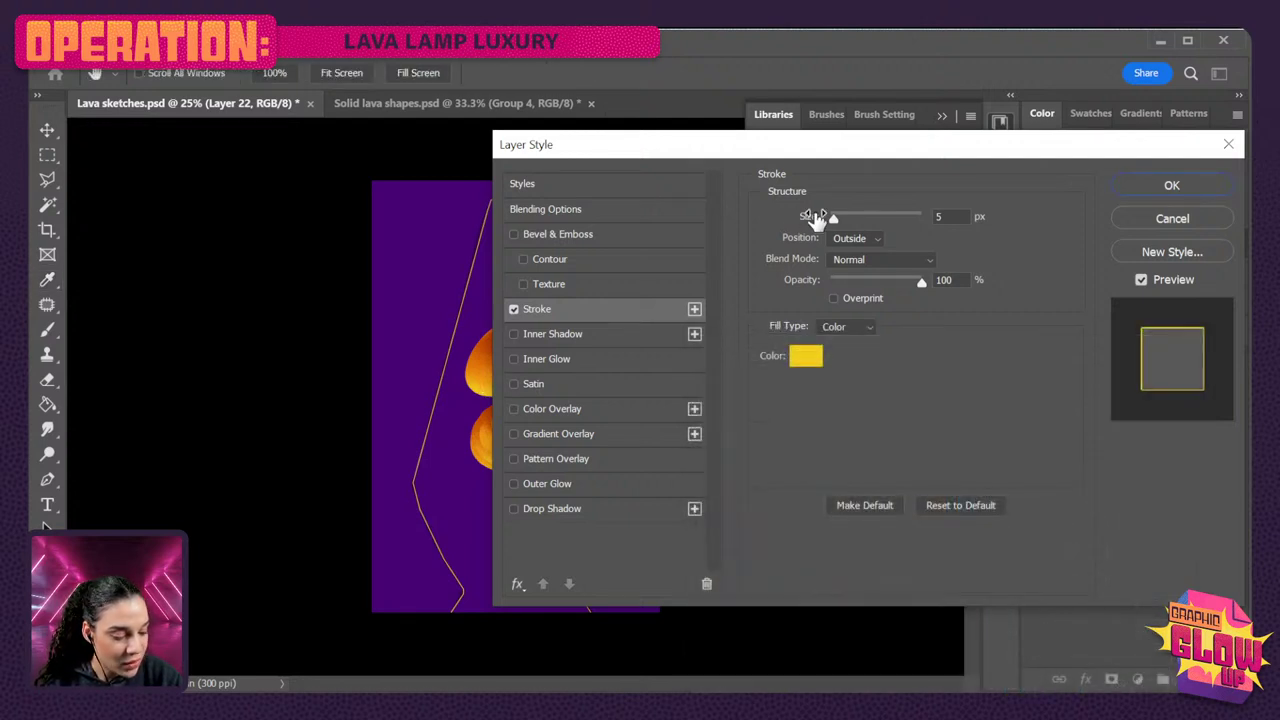
left_click_drag(833, 217, 848, 221)
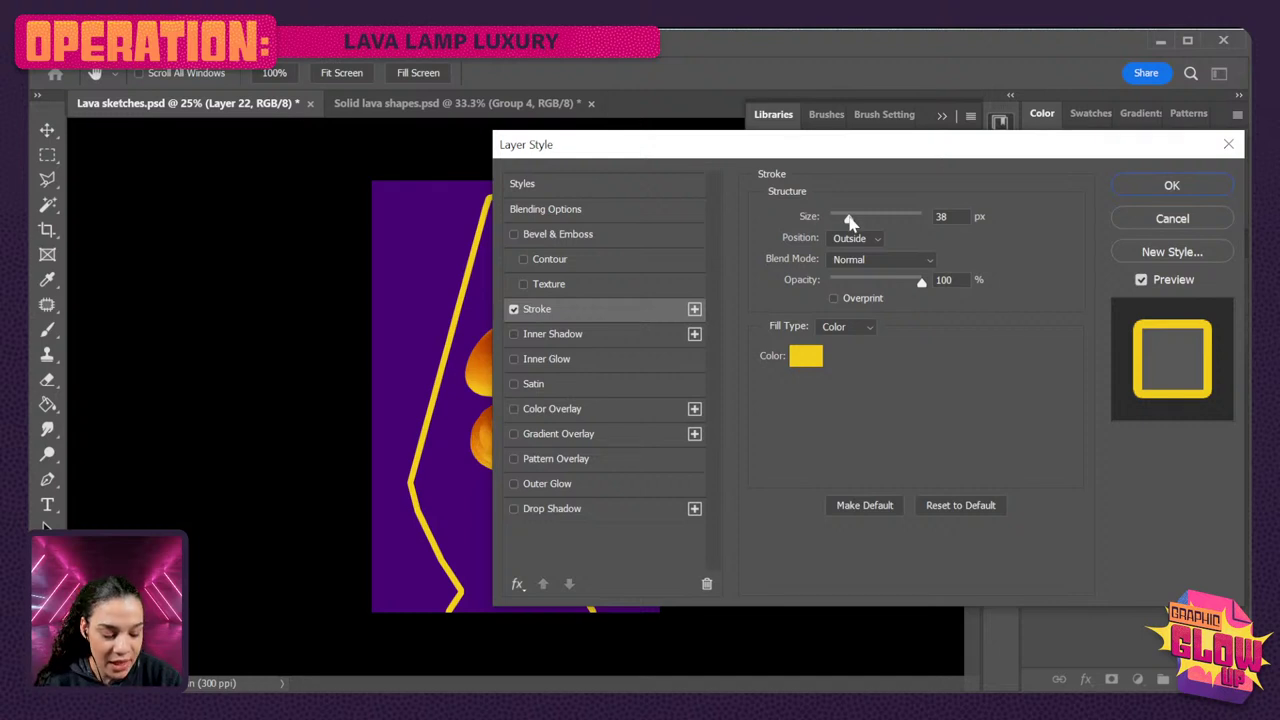
left_click(809, 362)
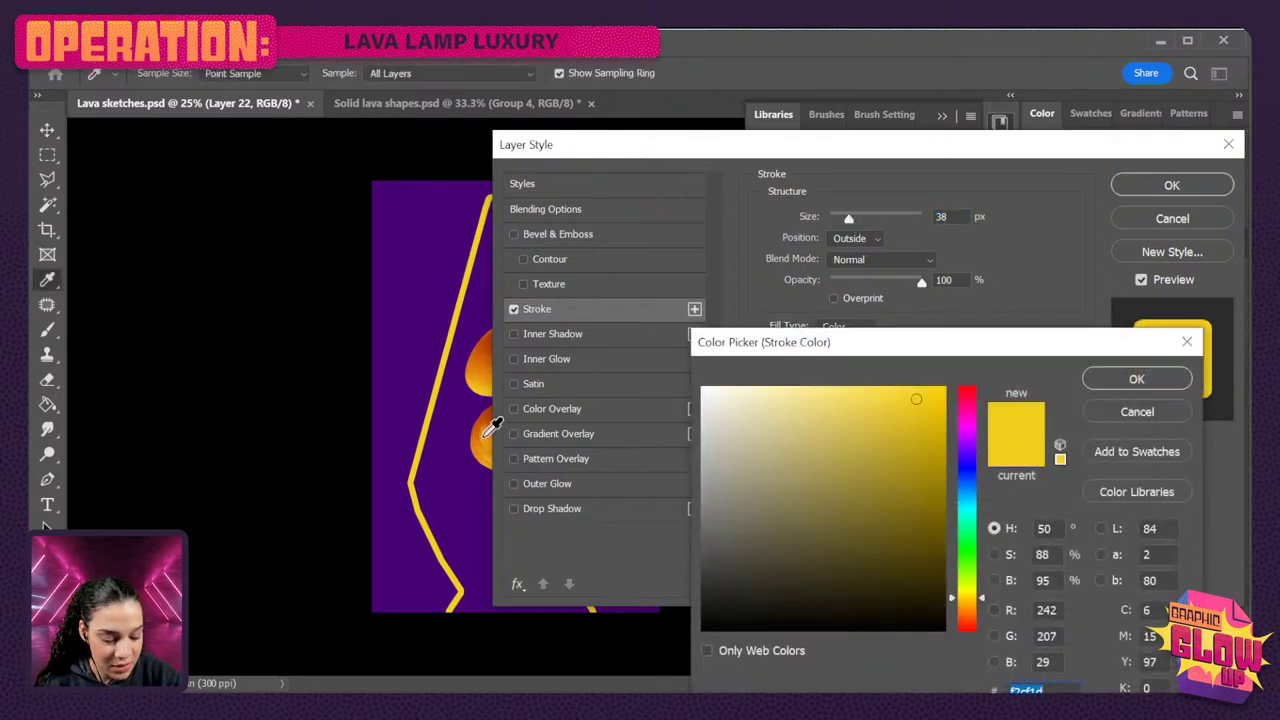
left_click(485, 434)
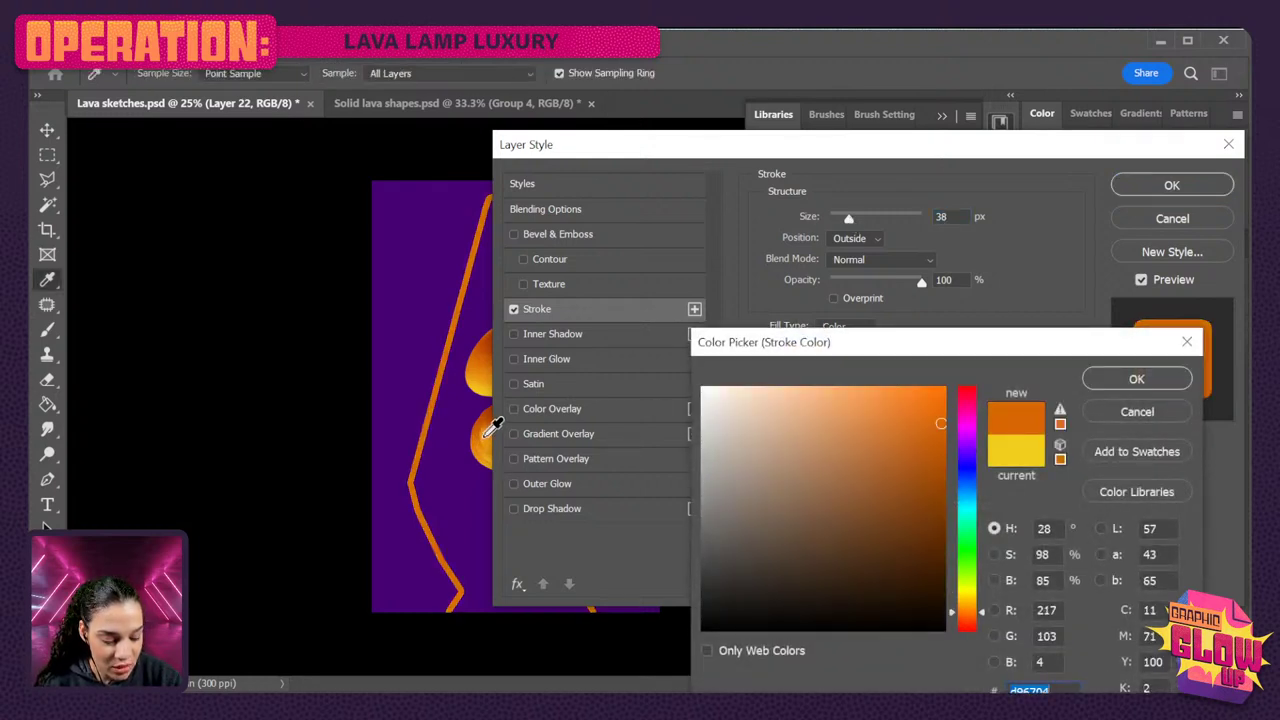
left_click(1136, 379)
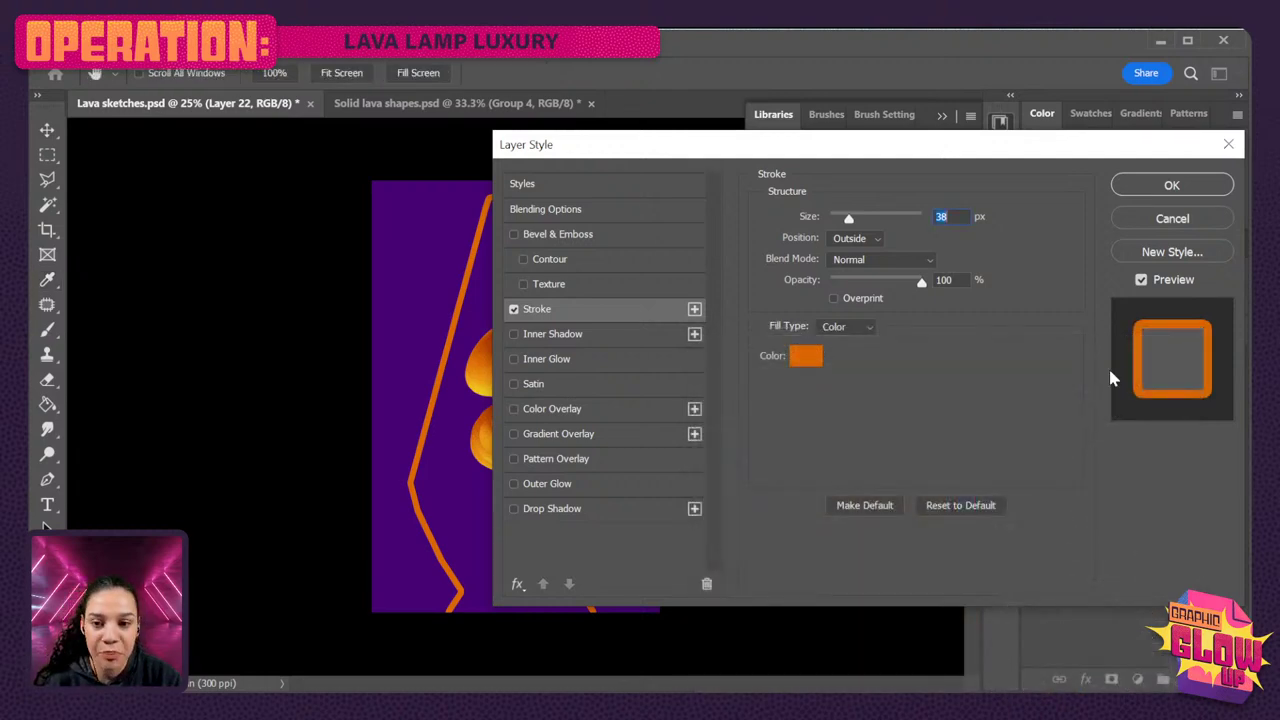
left_click(1196, 190)
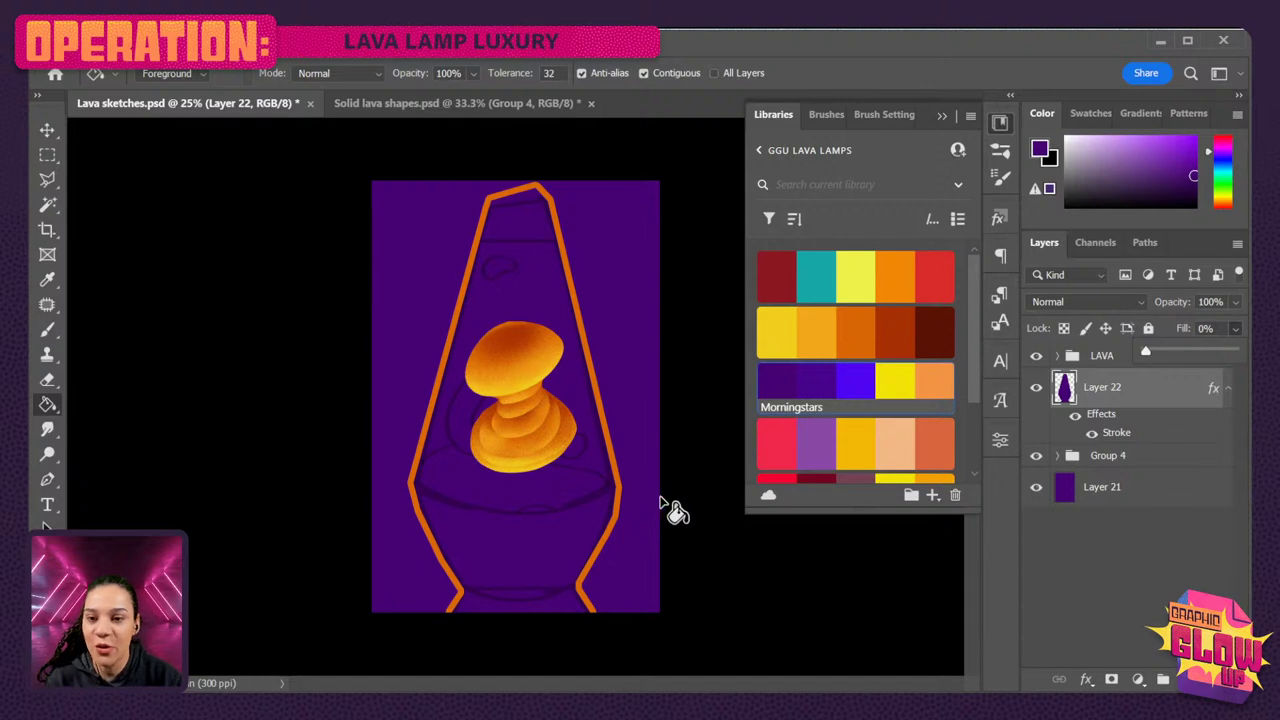
- Create a new empty Layer 23 above the stroked Layer 22
key("ctrl+plus")
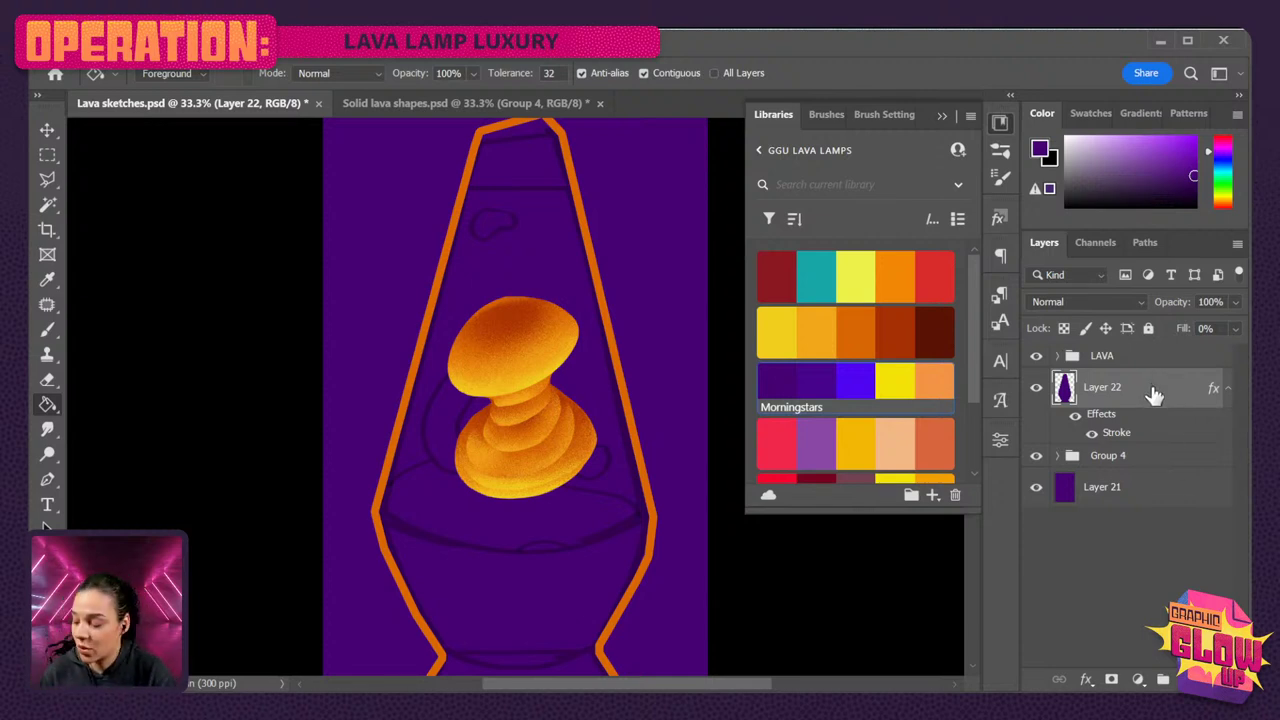
key("ctrl+shift+alt+n")
- Set up a 30 px Normal-mode brush with near-zero smoothing, sampling the lamp outline's orange
key("b")
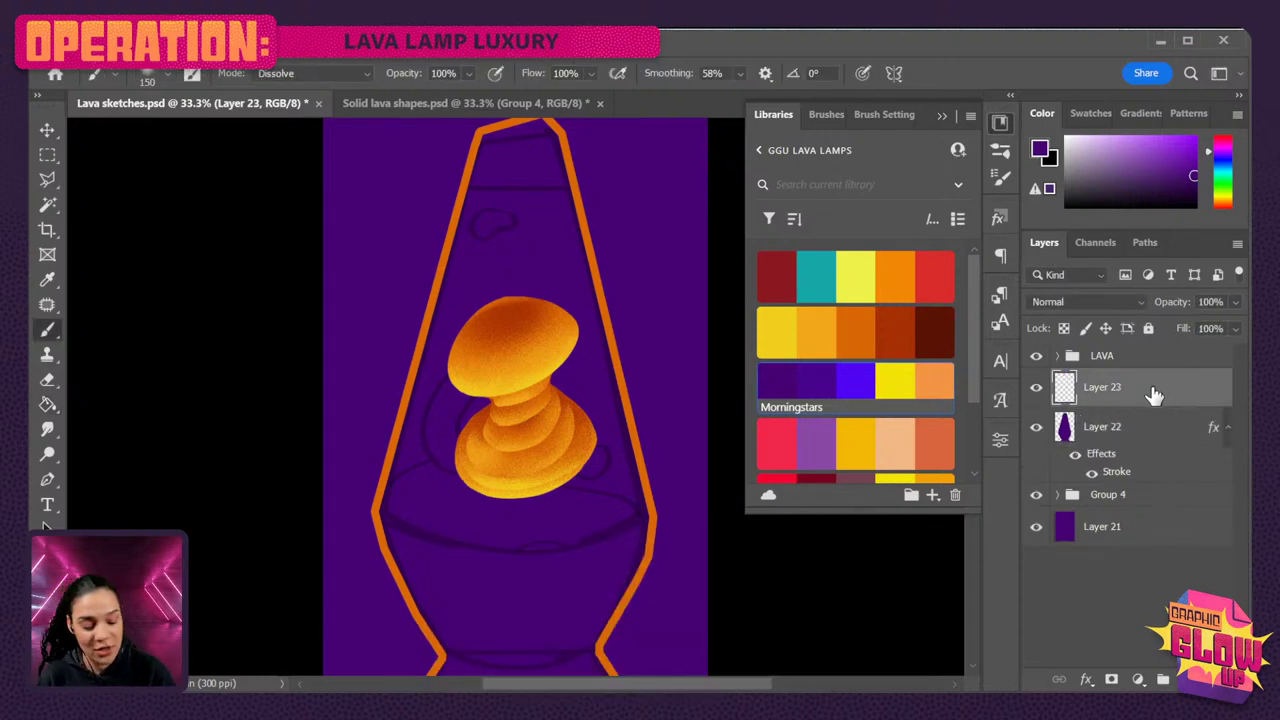
right_click(500, 441)
left_click(605, 310)
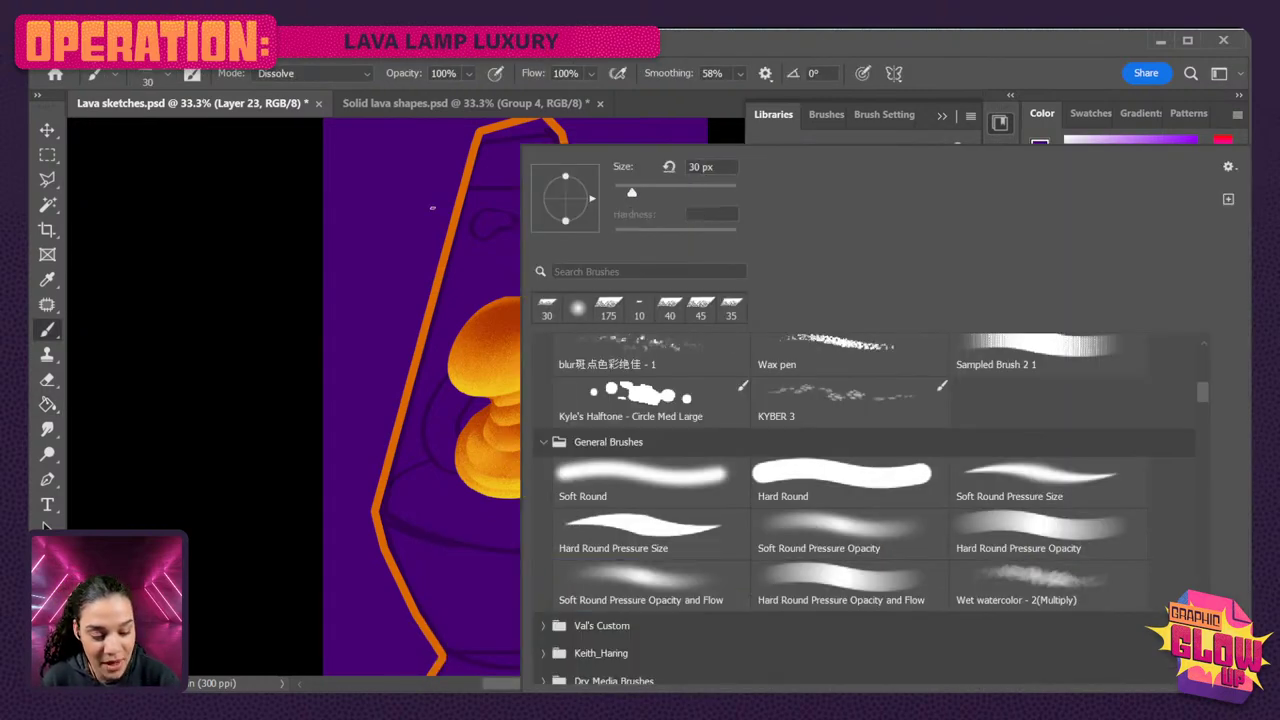
left_click(347, 74)
left_click(303, 91)
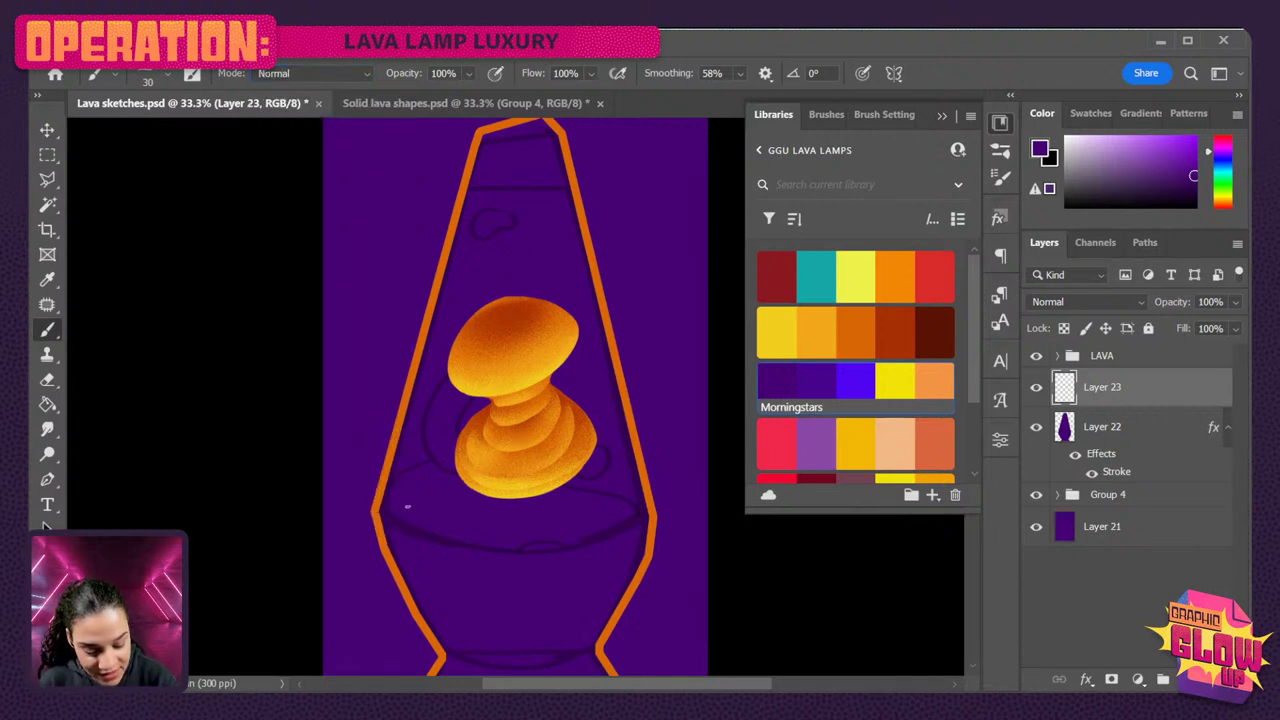
left_click(386, 482, "alt")
left_click(740, 74)
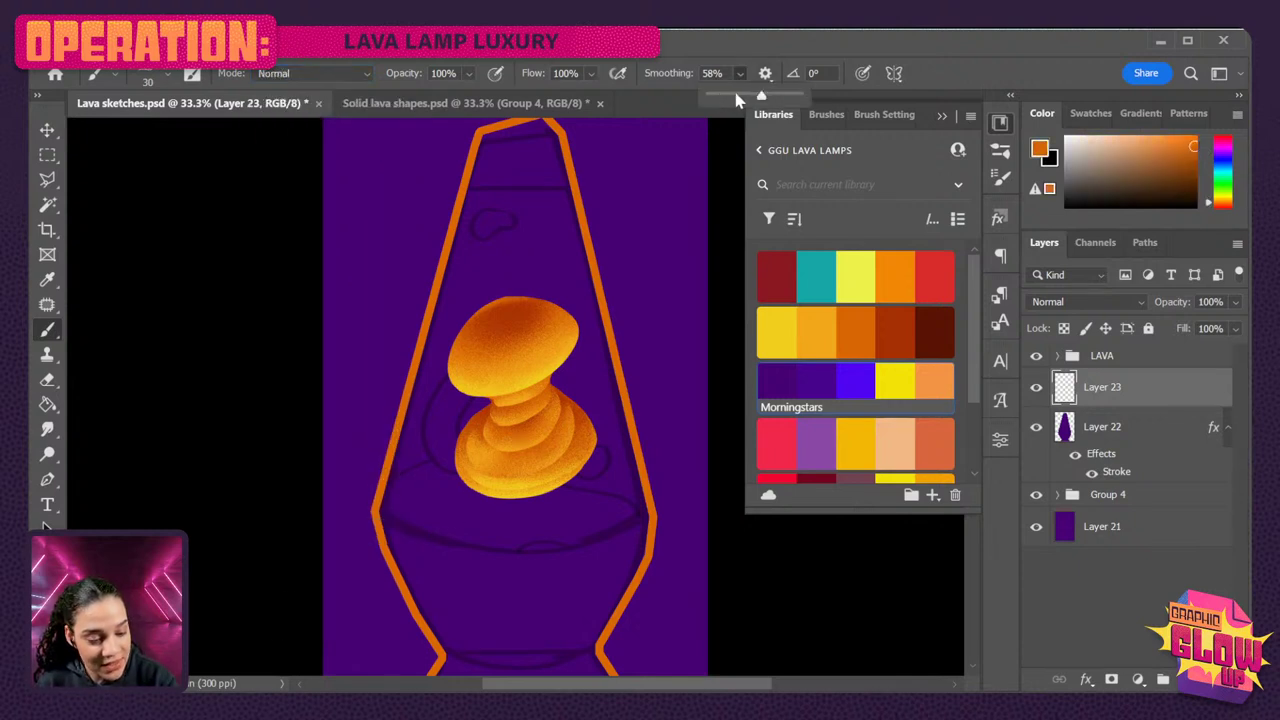
left_click_drag(740, 99, 712, 98)
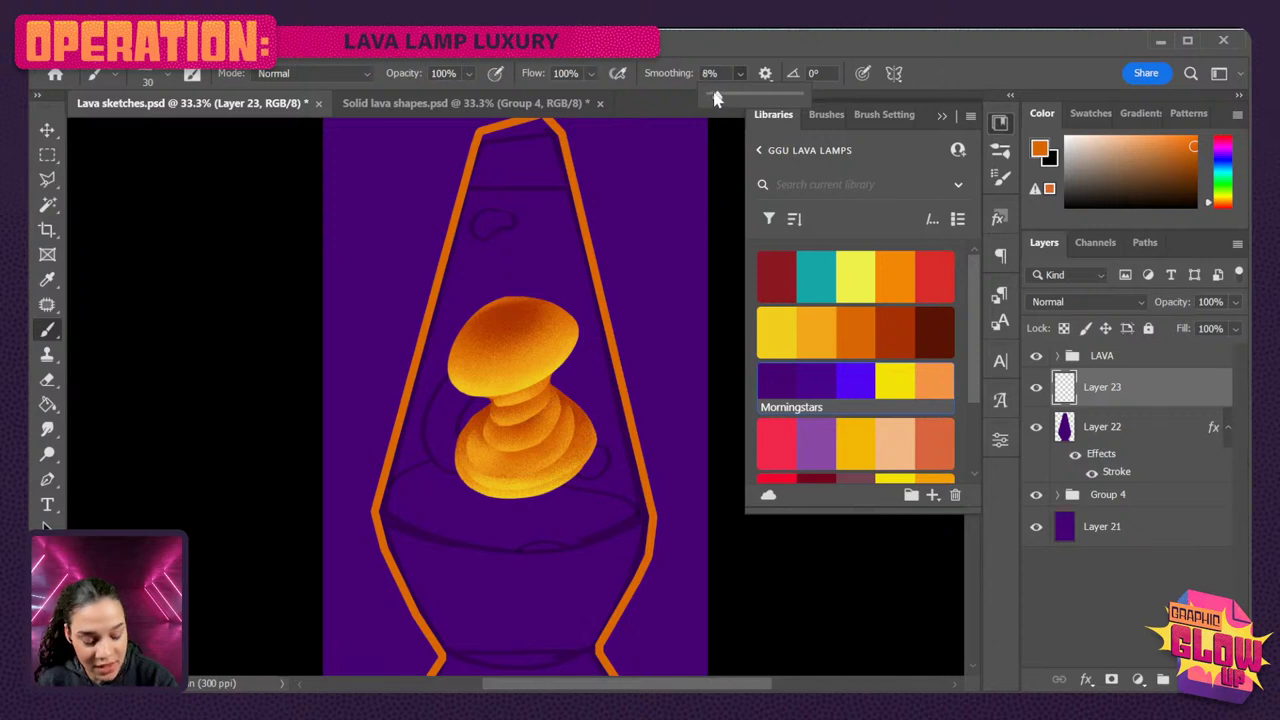
key("bracketright")
- Paint the orange band lines across the lamp's base
left_click_drag(375, 509, 610, 528)
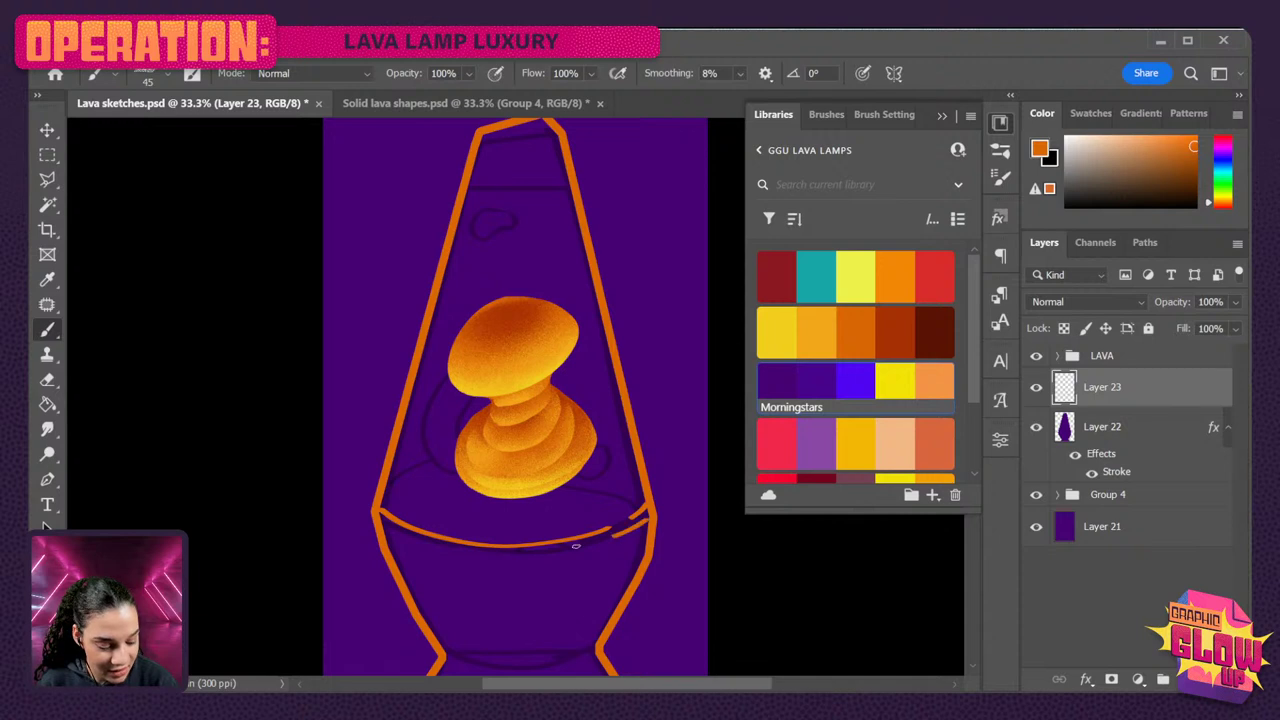
left_click_drag(502, 548, 580, 546)
mouse_move(375, 521)
left_mouse_down()
mouse_move(532, 544)
mouse_move(620, 521)
left_mouse_up()
key("ctrl+z")
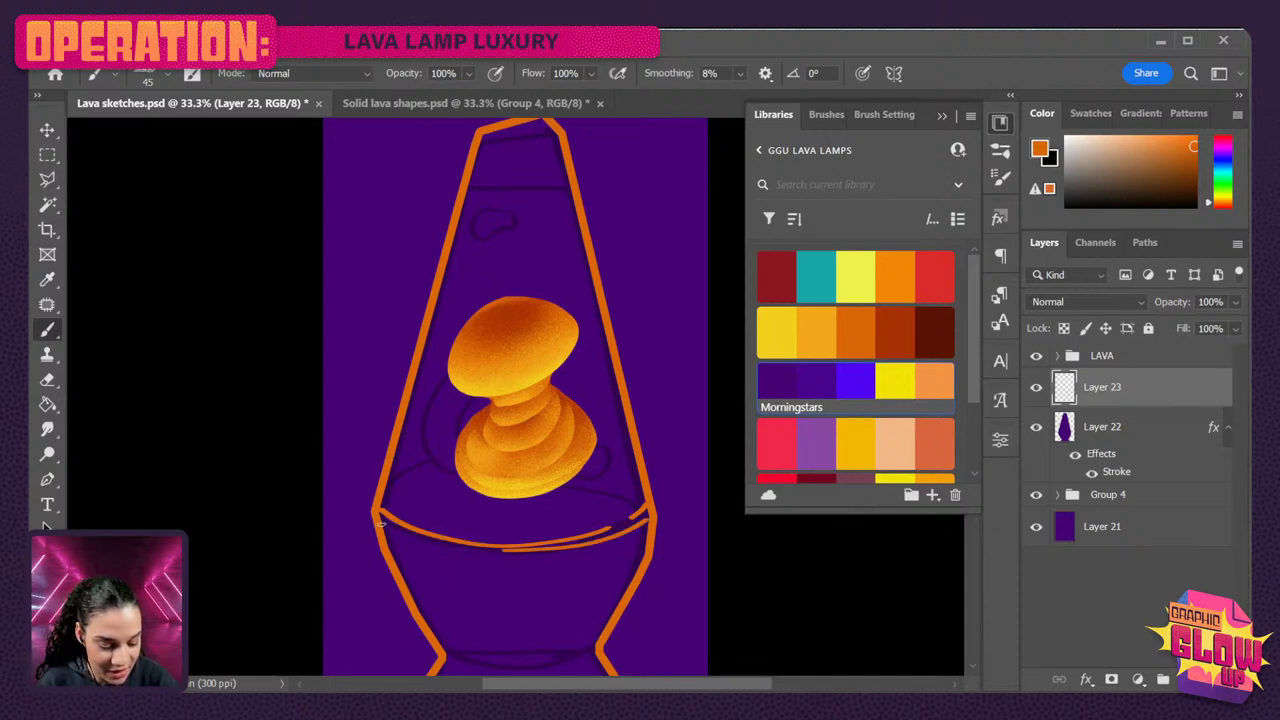
mouse_move(378, 522)
left_mouse_down()
mouse_move(438, 546)
mouse_move(558, 546)
left_mouse_up()
key("ctrl+z")
left_click_drag(378, 522, 510, 549)
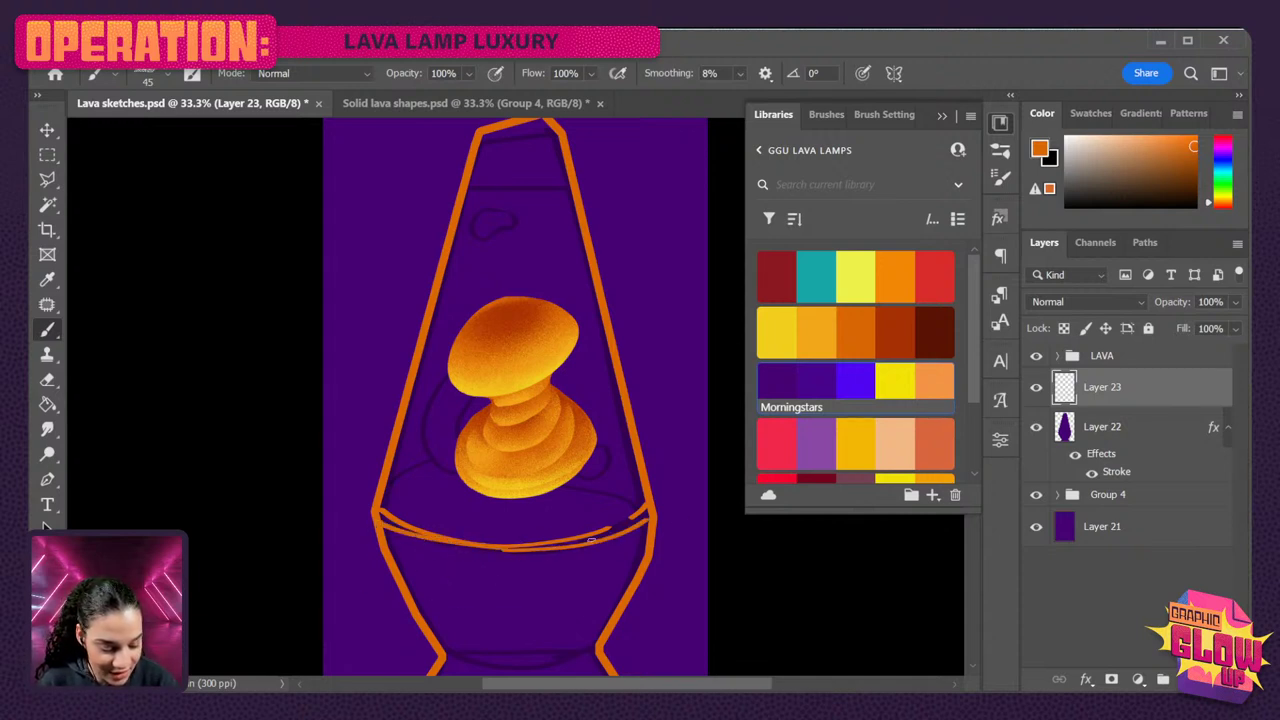
left_click_drag(657, 571, 591, 437)
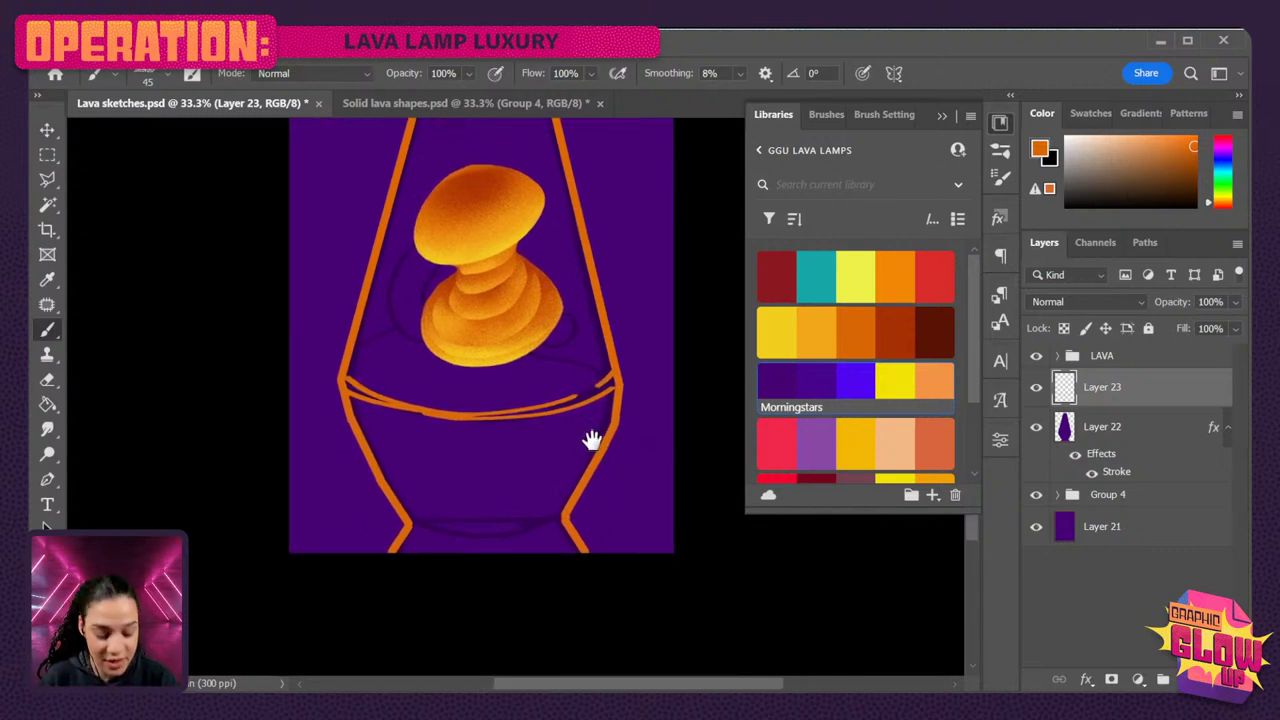
mouse_move(410, 519)
left_mouse_down()
mouse_move(502, 533)
mouse_move(576, 512)
mouse_move(444, 531)
mouse_move(415, 520)
mouse_move(554, 515)
left_mouse_up()
key("ctrl+z")
- Paint the curved top line and the left and right edges of the lamp cap
left_click_drag(663, 383, 634, 580)
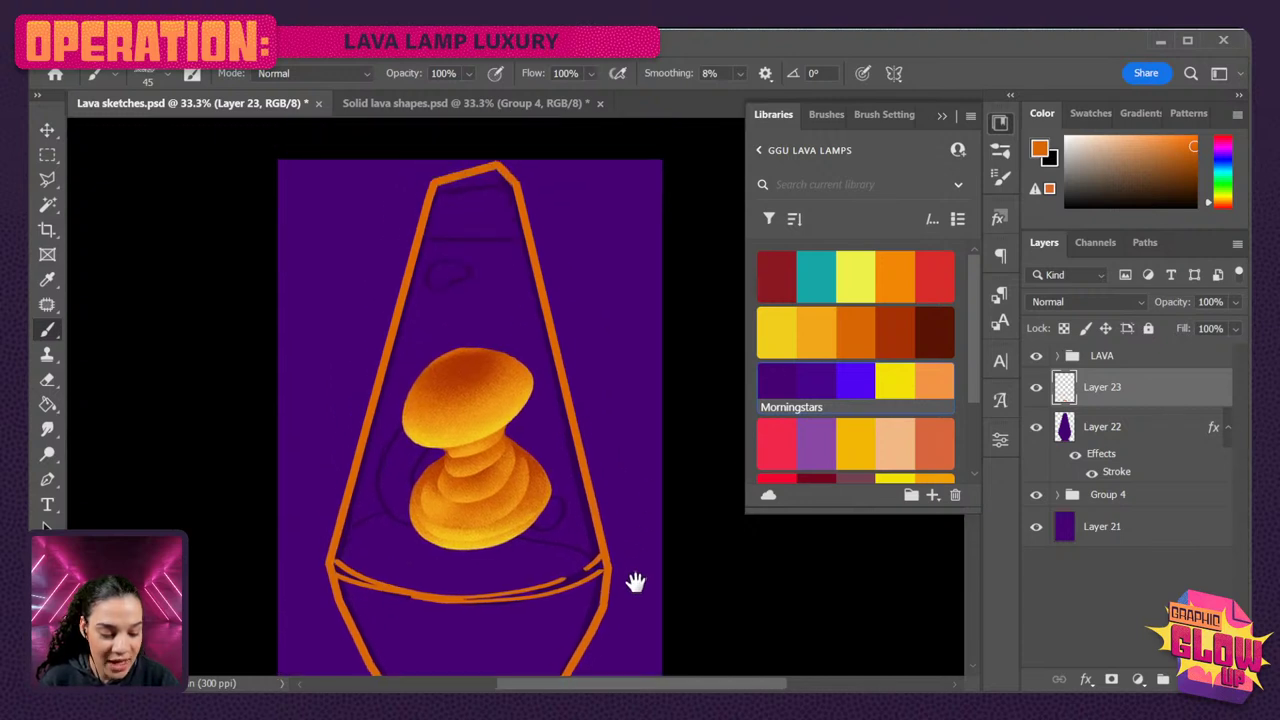
left_click_drag(424, 232, 522, 233)
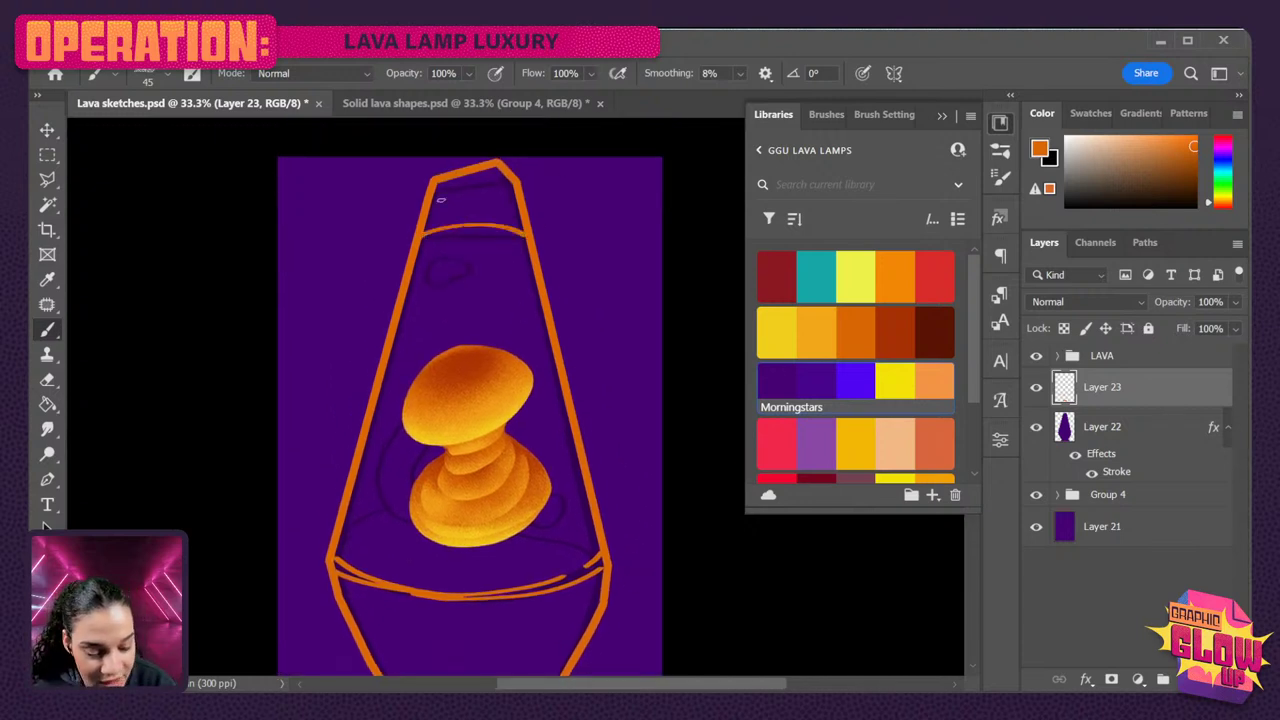
left_click_drag(441, 178, 448, 228)
left_click_drag(505, 182, 519, 228)
mouse_move(521, 229)
left_mouse_down()
mouse_move(503, 174)
mouse_move(506, 219)
mouse_move(516, 216)
mouse_move(504, 225)
mouse_move(523, 230)
mouse_move(503, 212)
mouse_move(513, 221)
mouse_move(421, 231)
mouse_move(492, 218)
left_mouse_up()
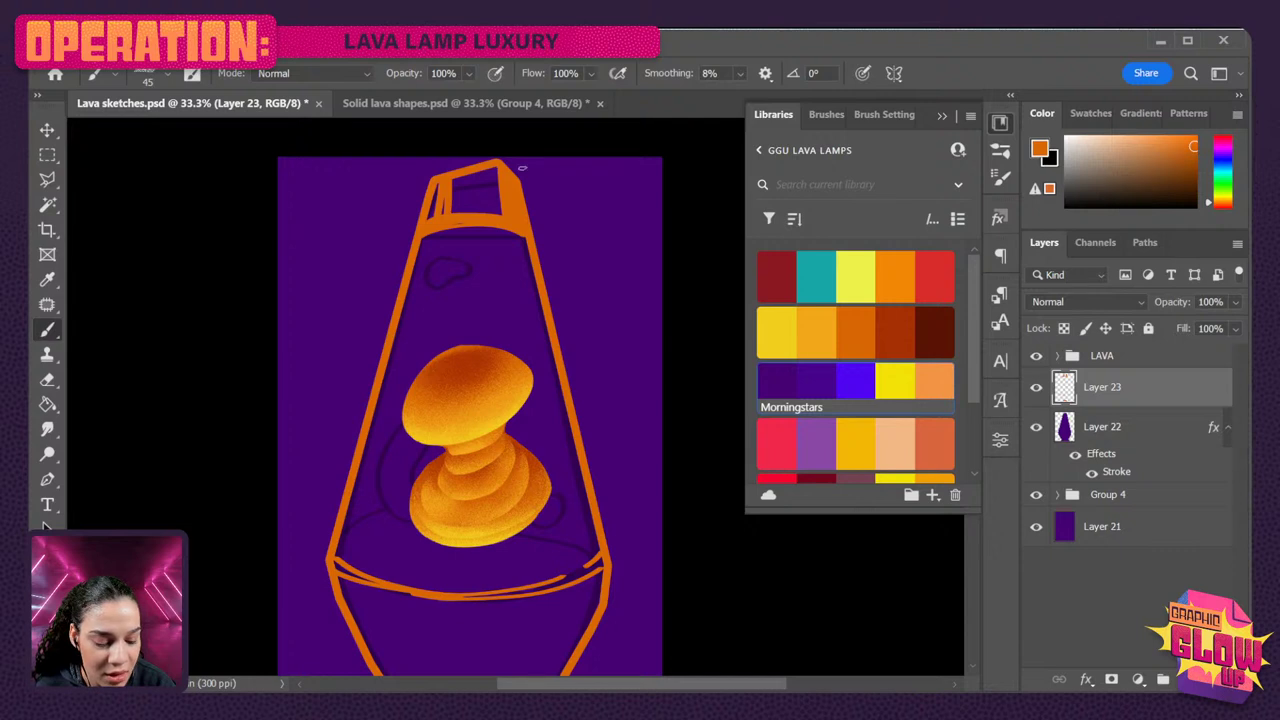
scroll(531, 371, "down", 3)
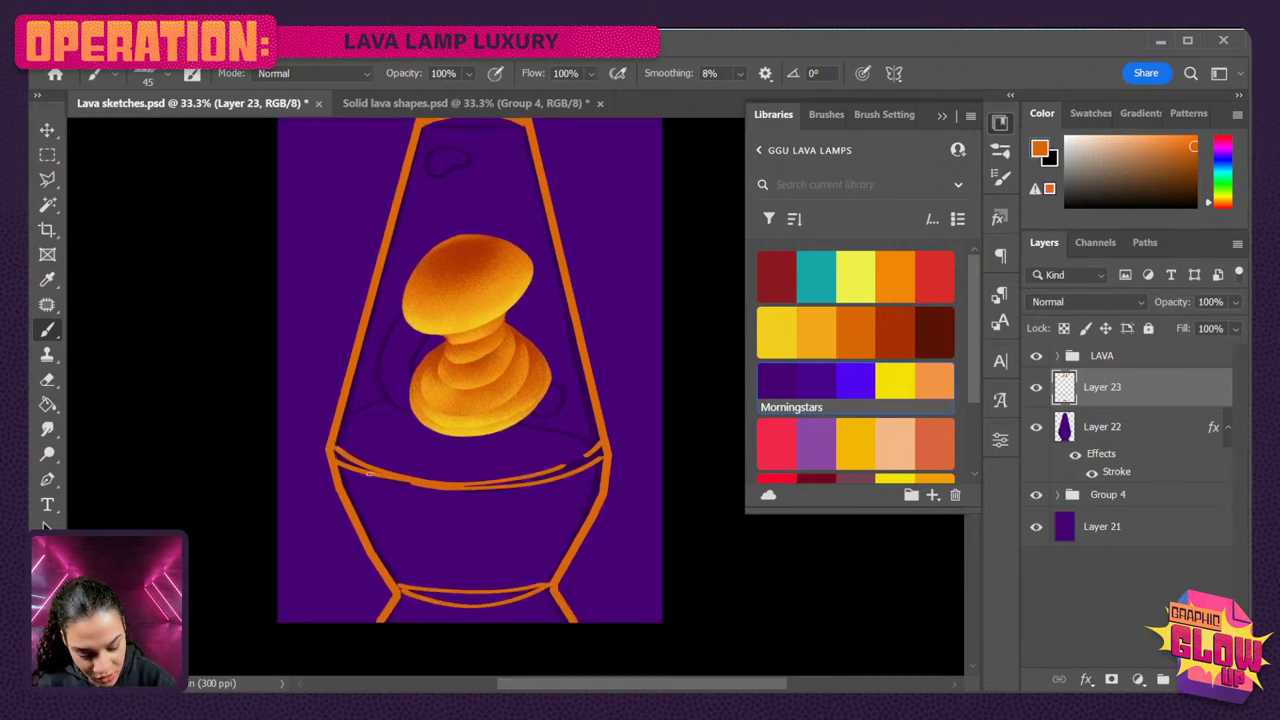
- Paint the left and right side lines of the lamp base, plus a short left-edge line
left_click_drag(370, 492, 404, 580)
left_click_drag(368, 488, 408, 596)
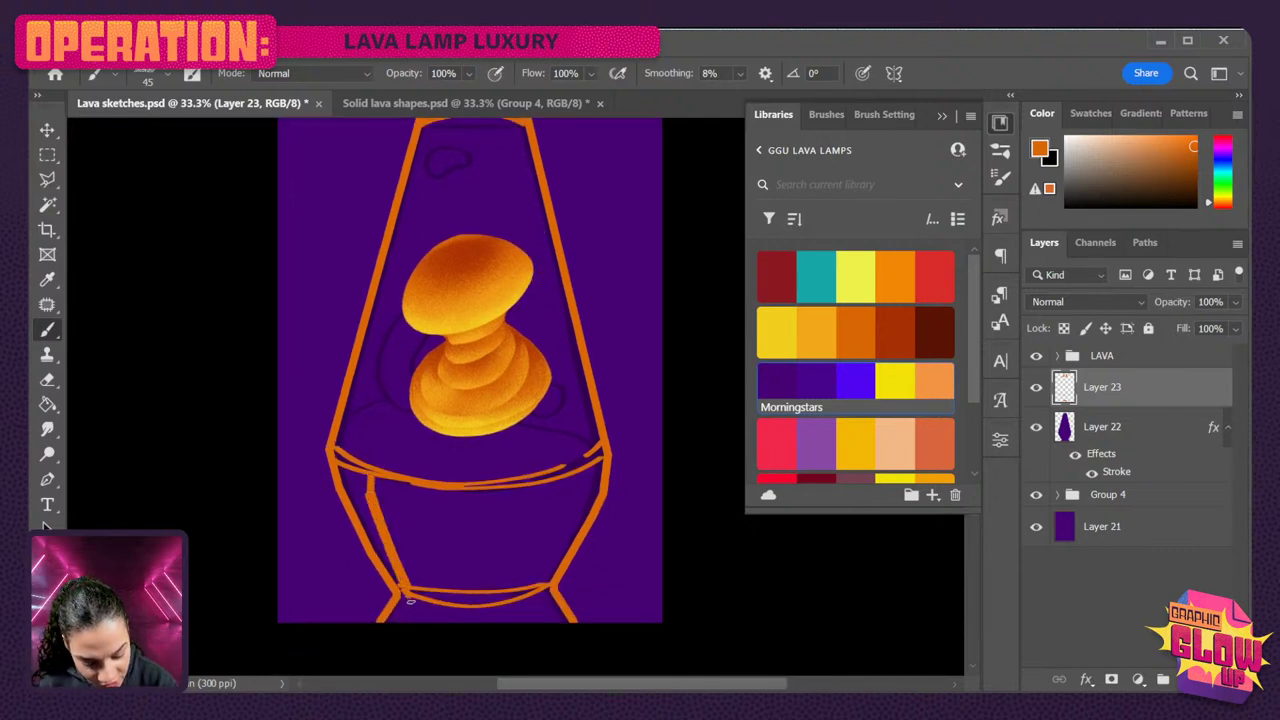
key("ctrl+z")
left_click_drag(368, 486, 405, 590)
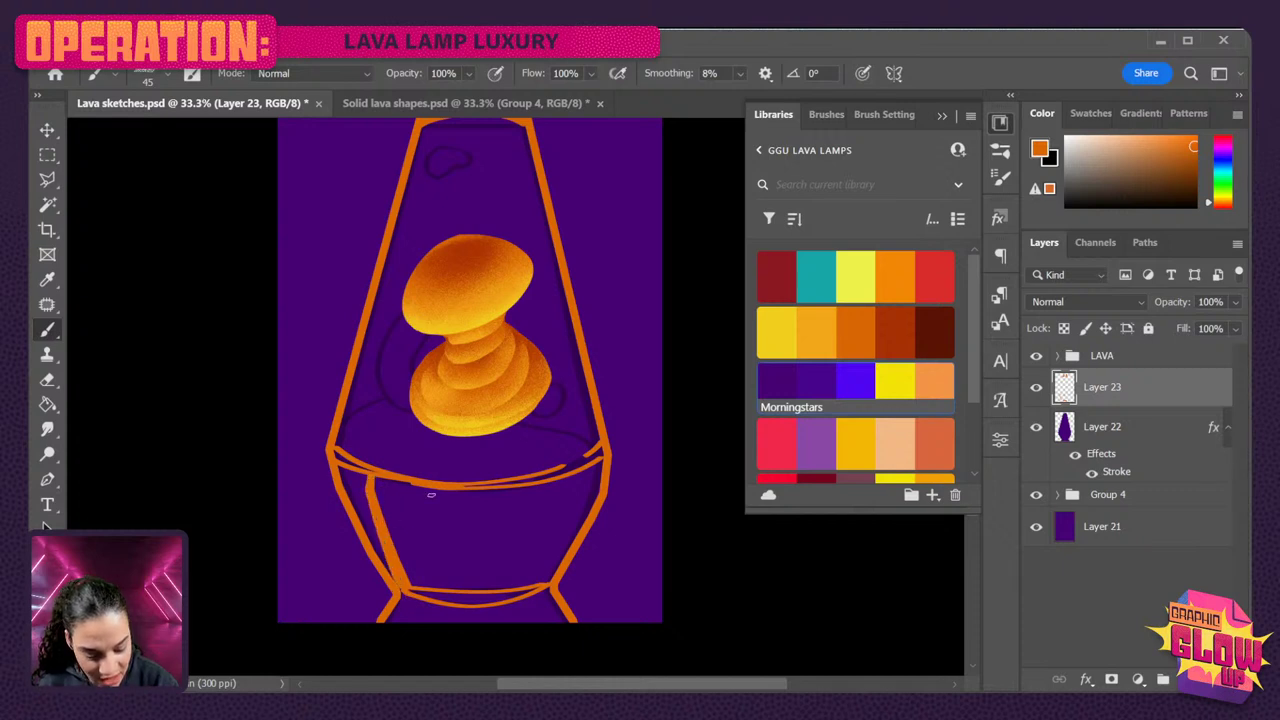
key("ctrl+z")
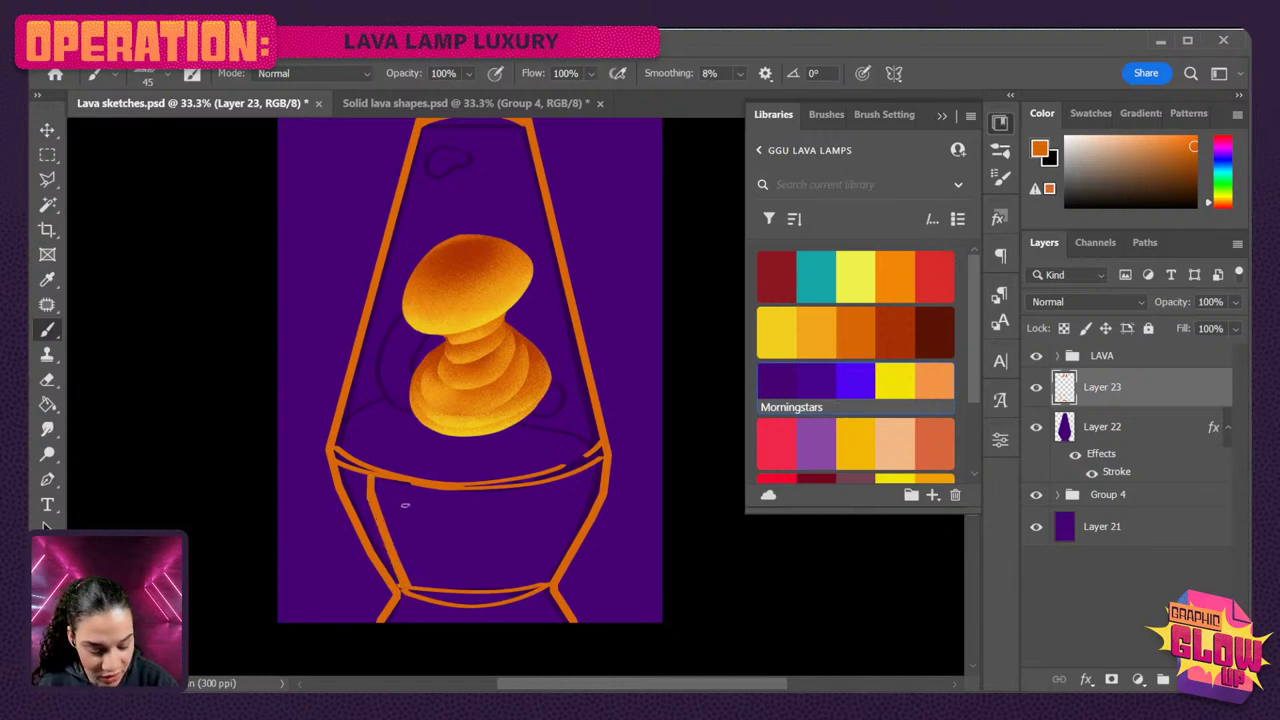
left_click_drag(392, 488, 405, 584)
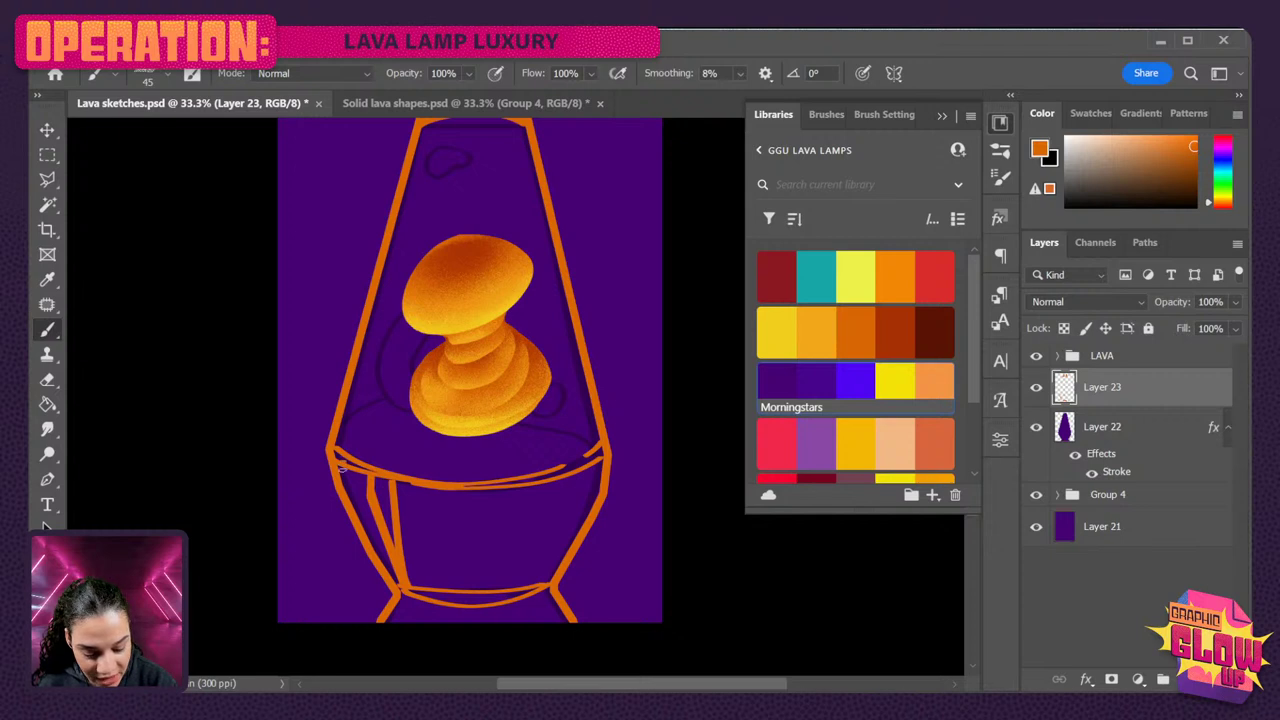
left_click_drag(345, 469, 360, 510)
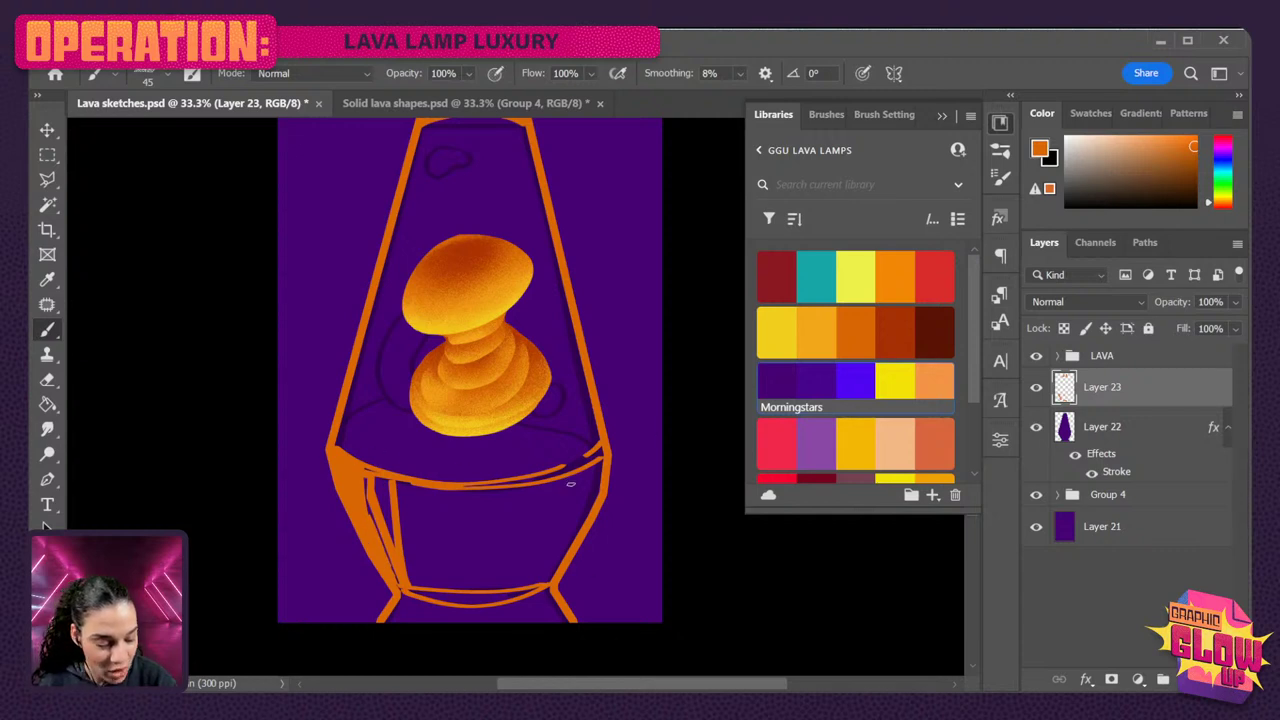
left_click_drag(571, 484, 555, 566)
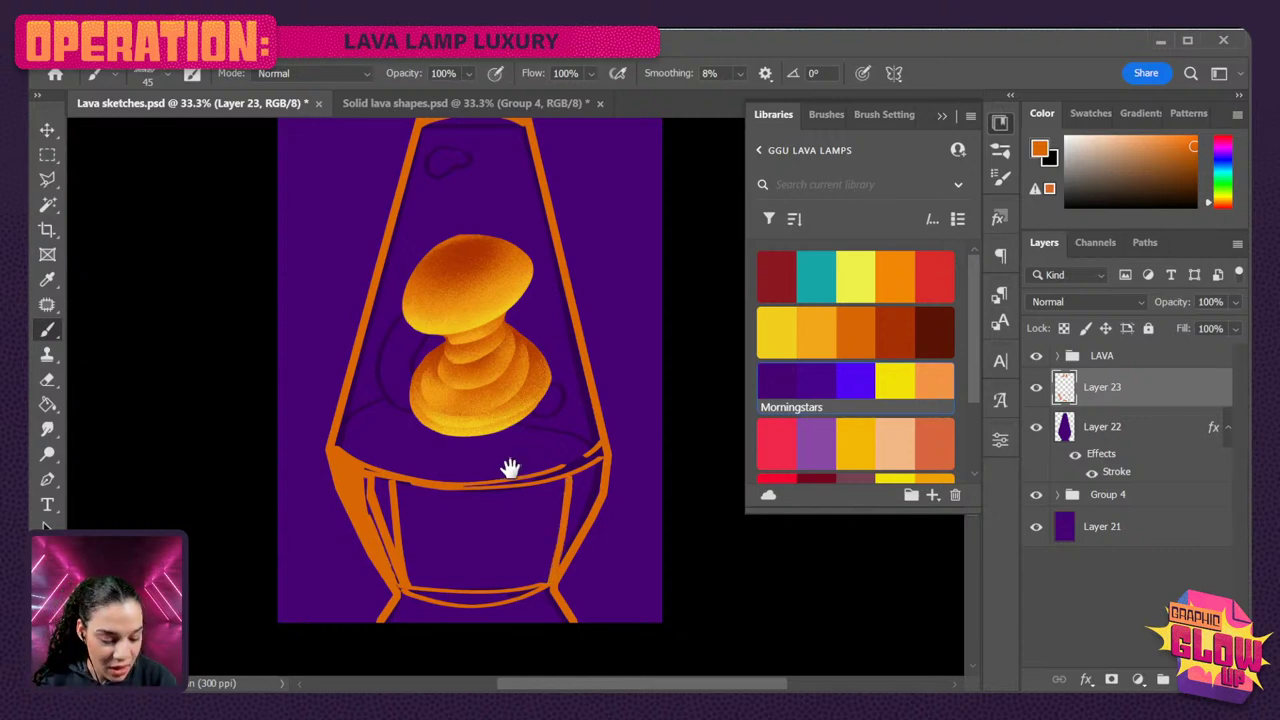
left_click_drag(508, 466, 479, 526)
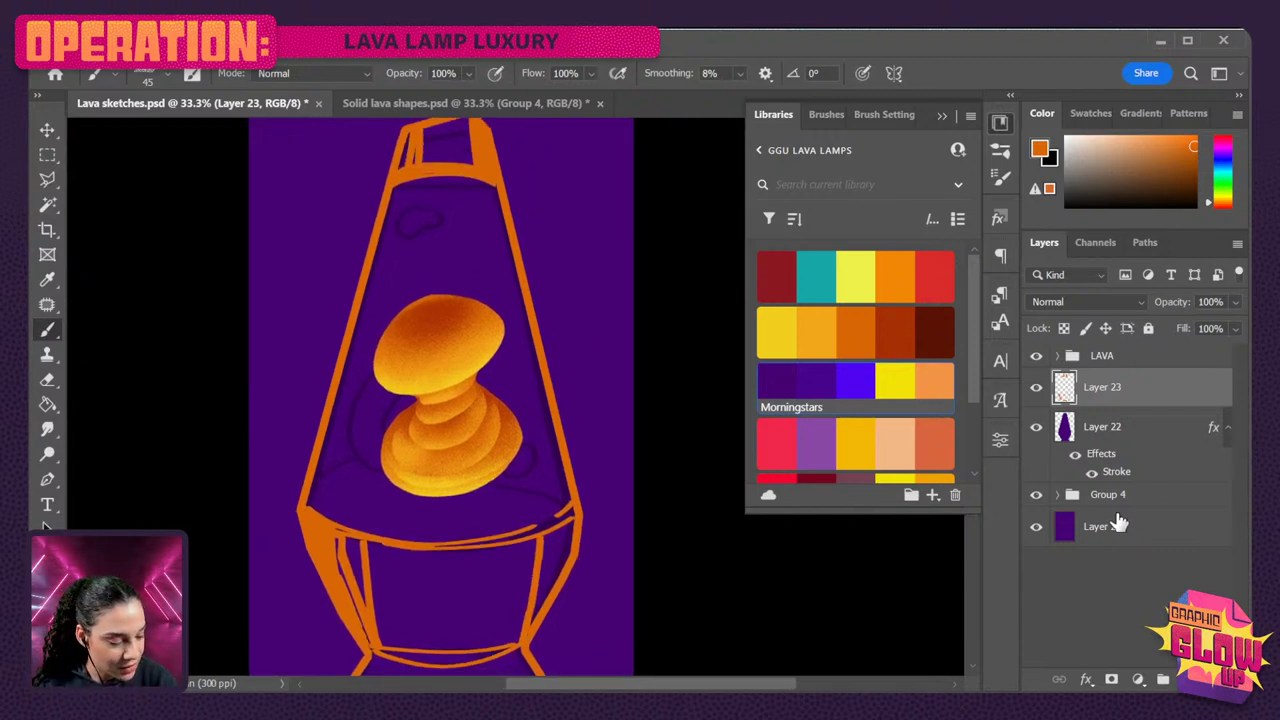
- Add a new Layer 24 above Layer 22, clipped to the lamp glass shape
left_click(1142, 430)
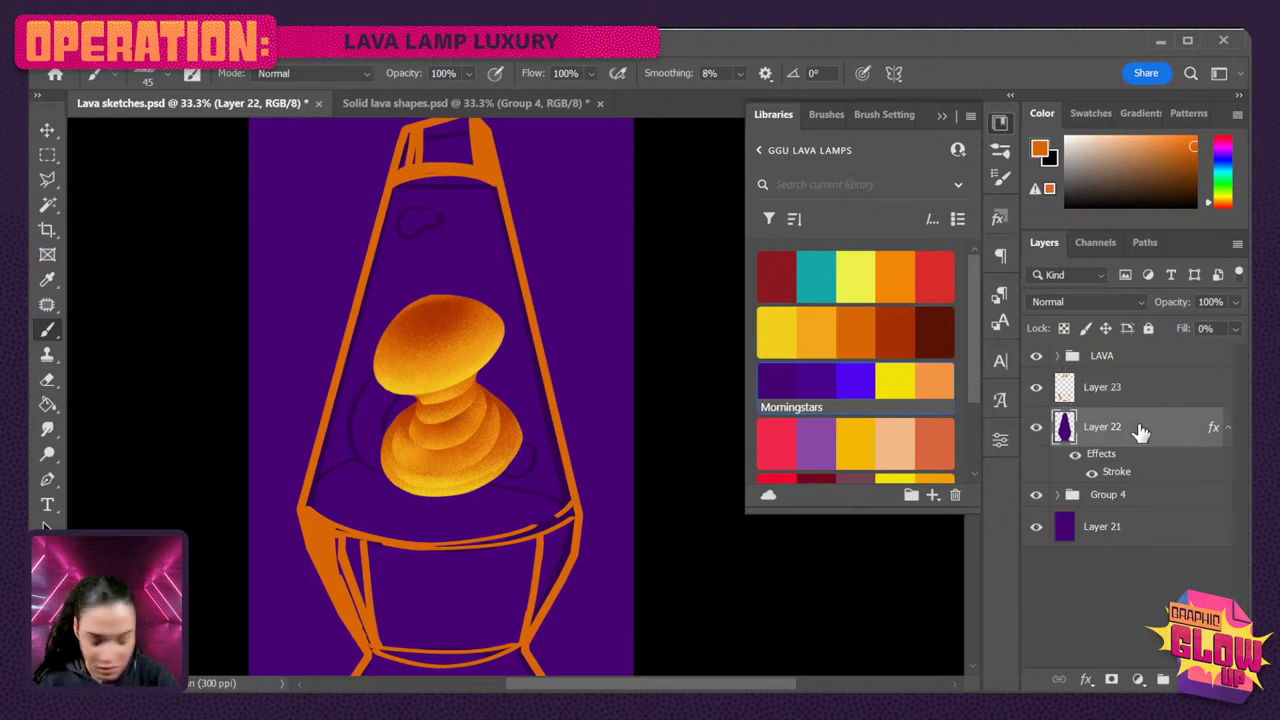
key("ctrl+shift+n")
key("Return")
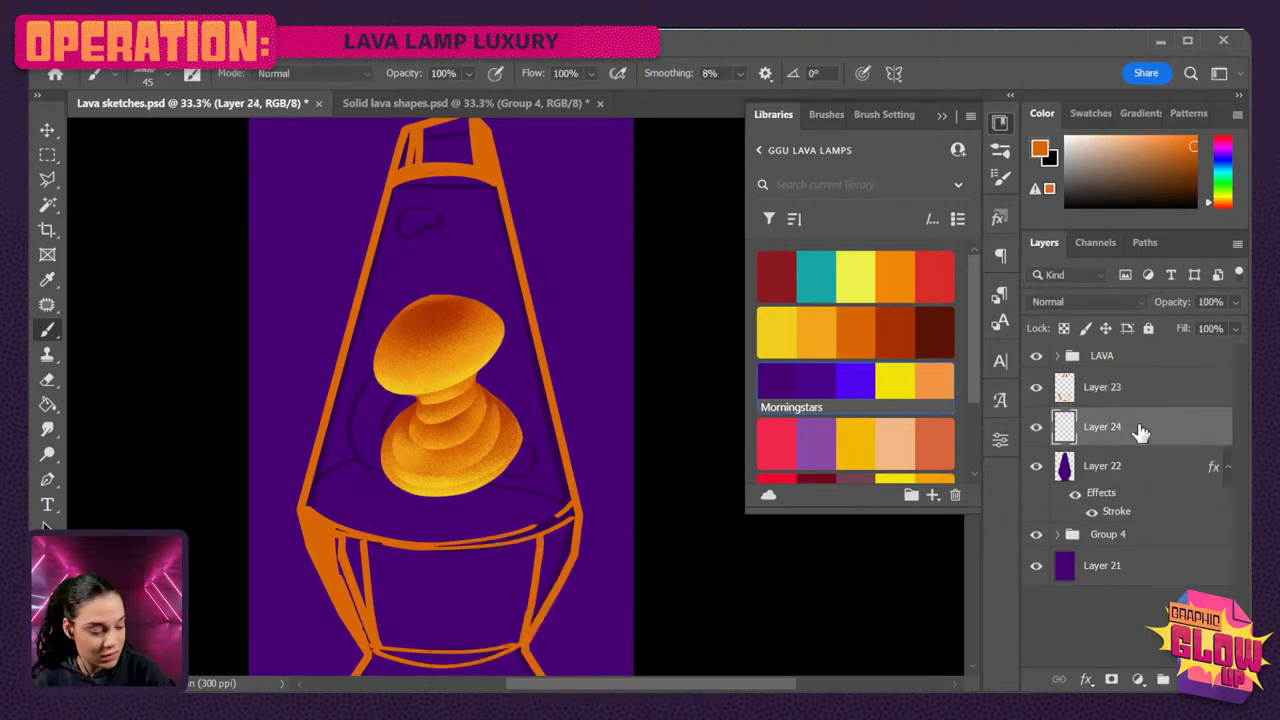
right_click(1166, 437)
left_click(1005, 444)
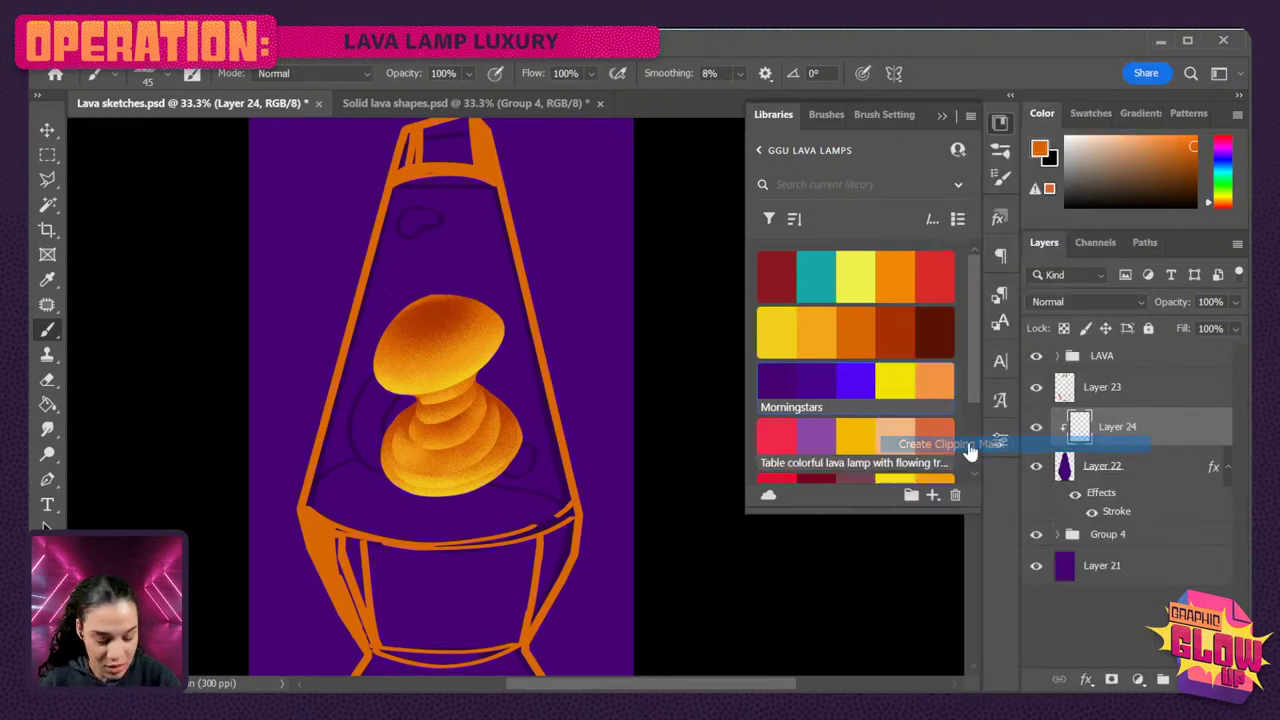
- Paint violet speckled shading inside the glass with a 1100 px Dissolve soft round brush
left_click(855, 381)
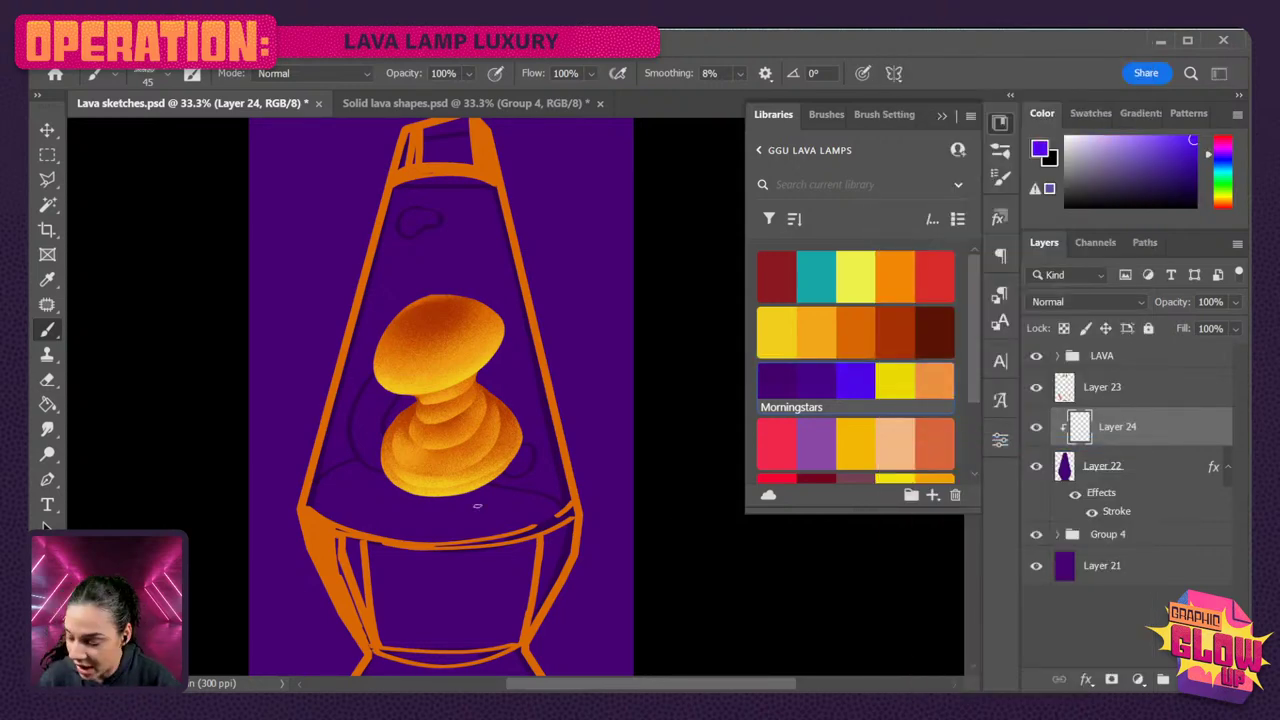
right_click(442, 451)
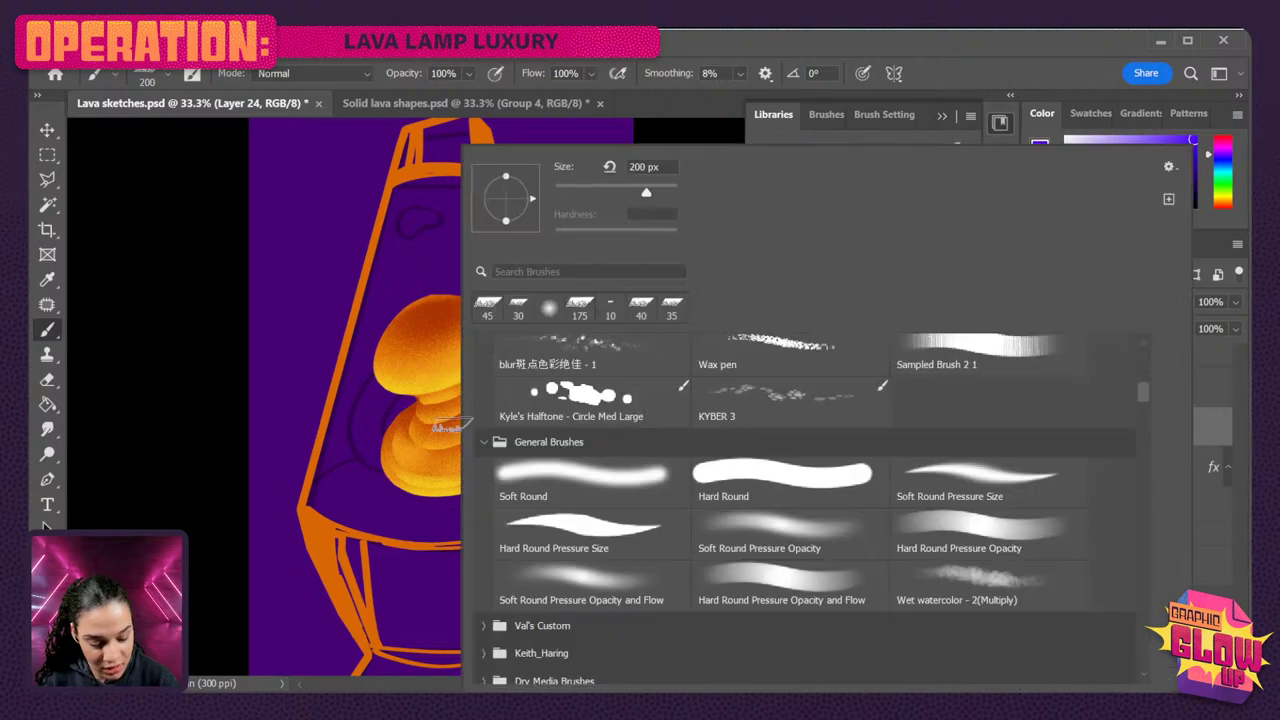
left_click(488, 308)
left_click(300, 73)
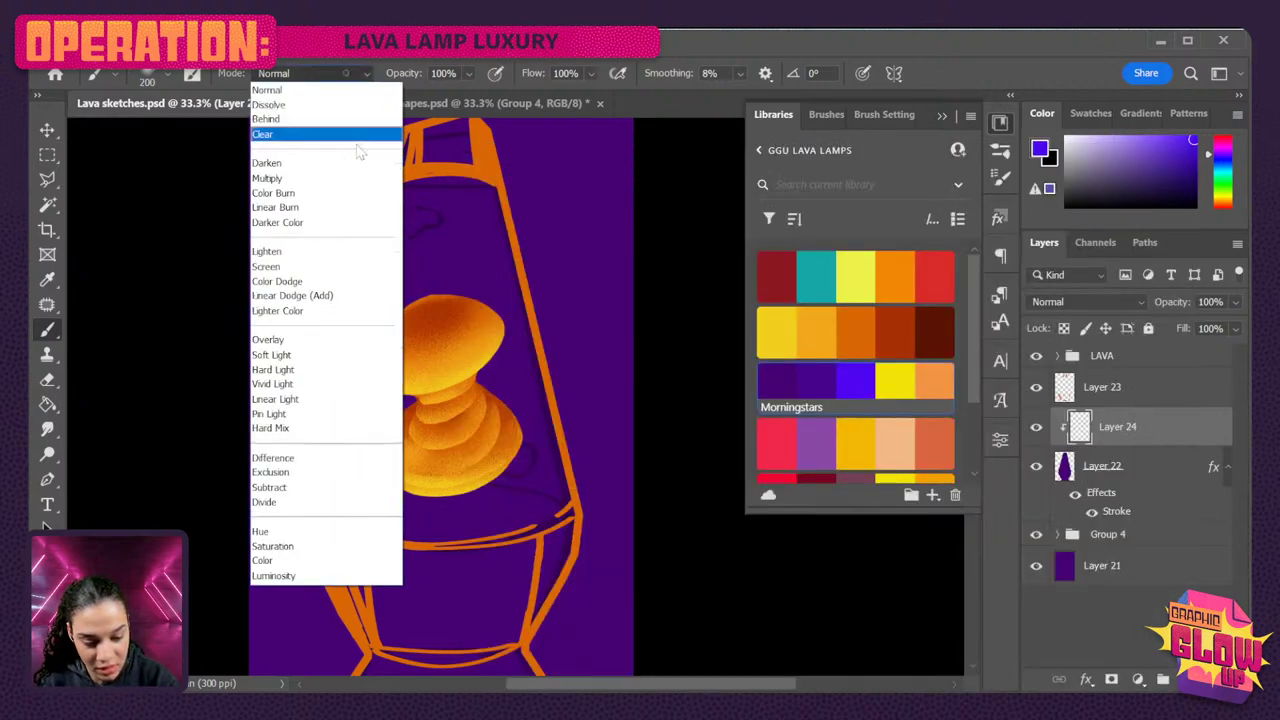
left_click(316, 107)
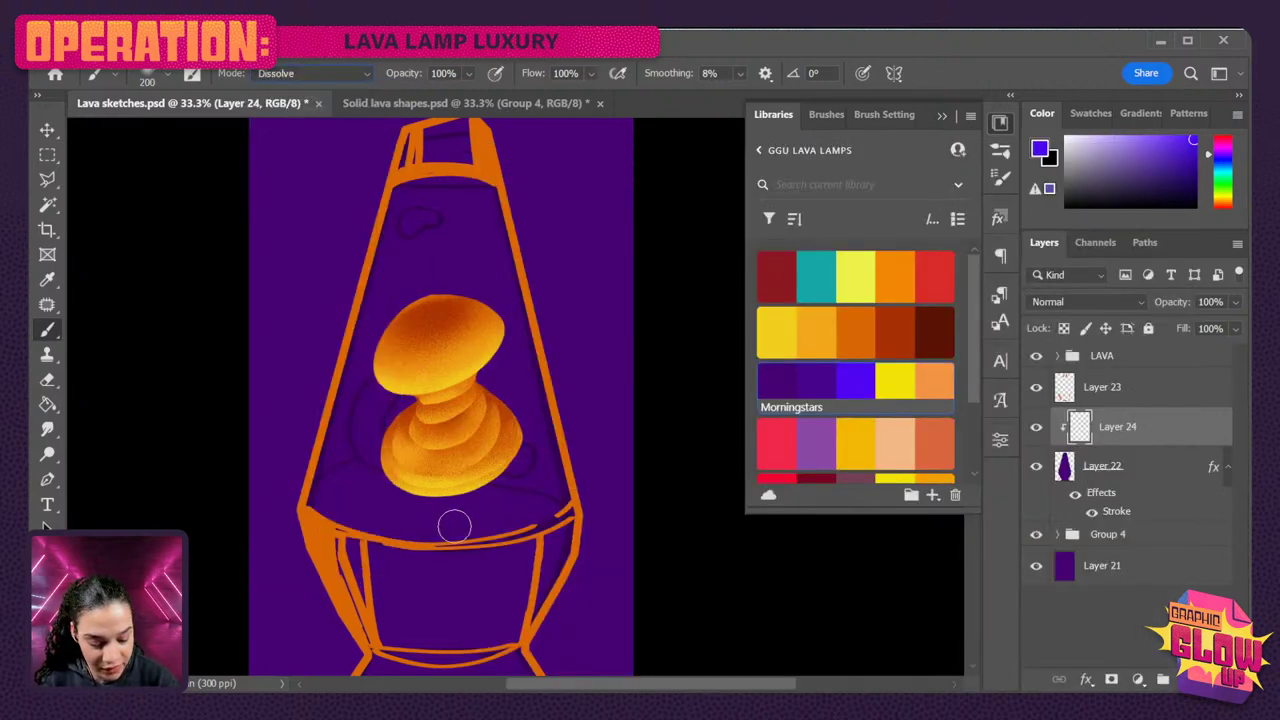
key("bracketright")
key("bracketright")
key("bracketright")
key("bracketright")
key("bracketright")
key("bracketright")
key("bracketright")
key("bracketright")
key("bracketright")
left_click_drag(430, 525, 371, 500)
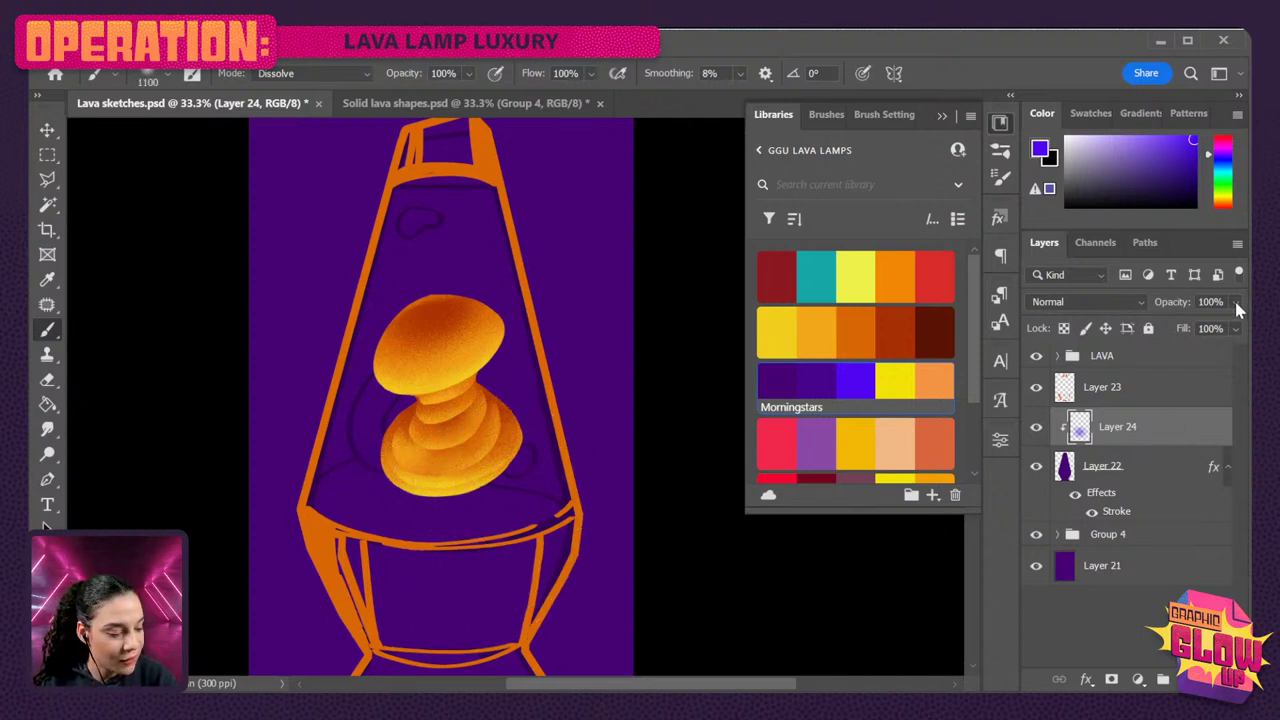
left_click_drag(1215, 325, 1210, 400)
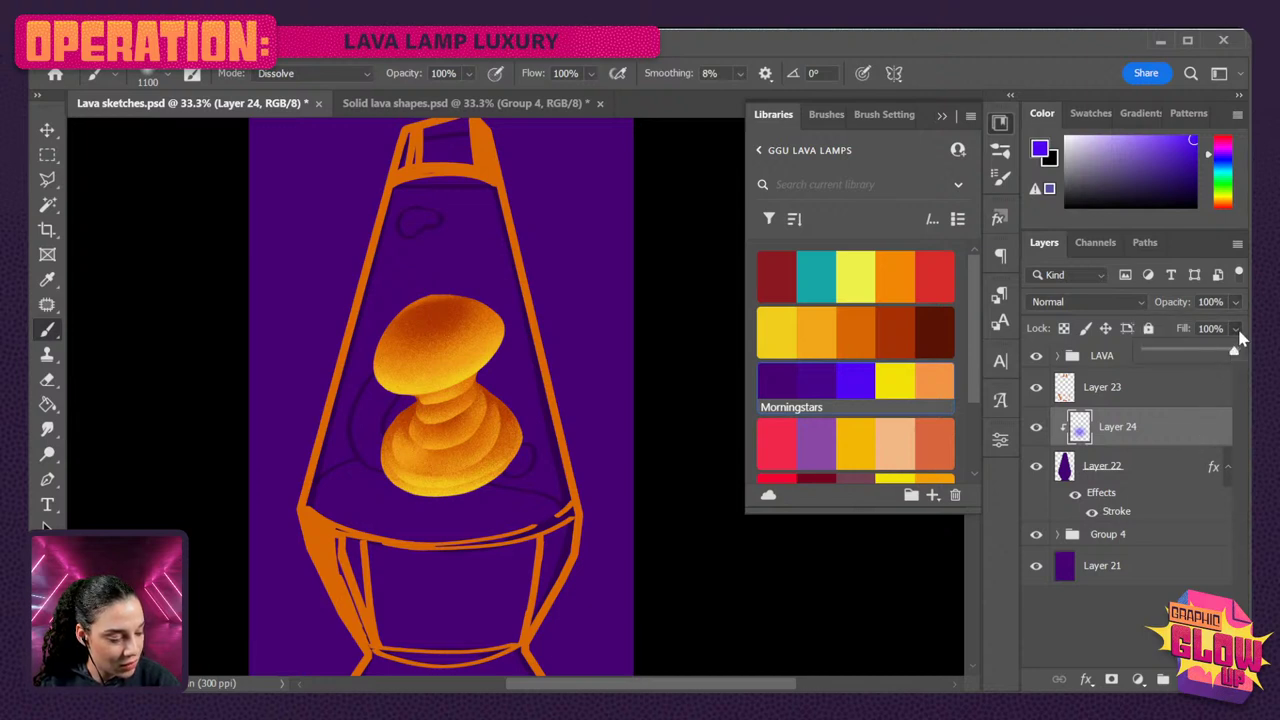
- Set Layer 22's fill to 66%, then return to the shading layer
left_click(1164, 472)
left_click_drag(1242, 337, 1212, 354)
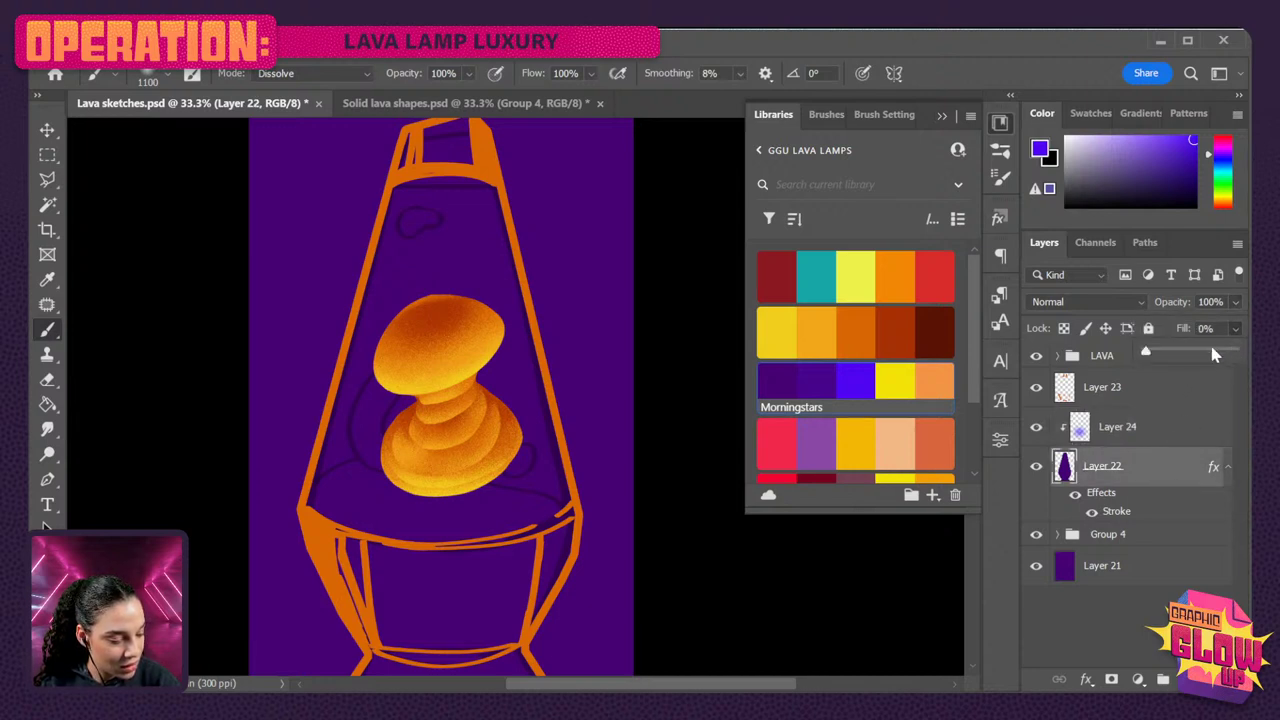
left_click(1209, 355)
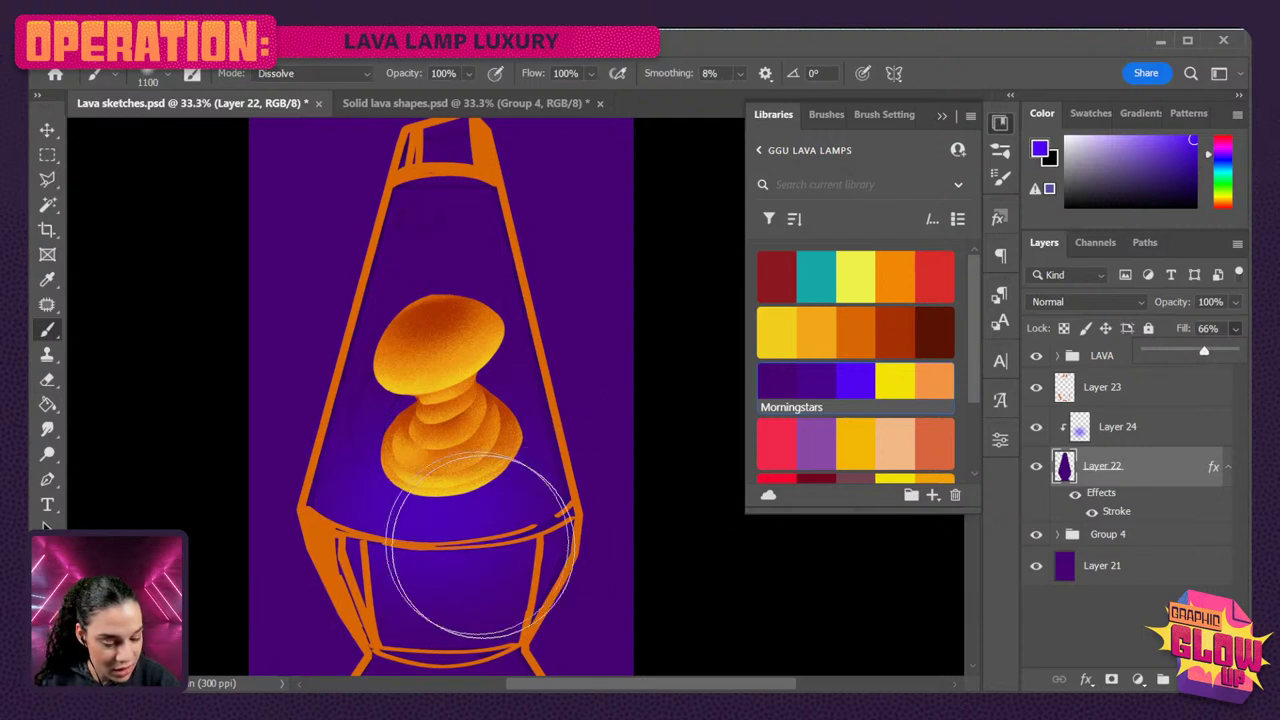
left_click_drag(434, 543, 449, 229)
key("ctrl+z")
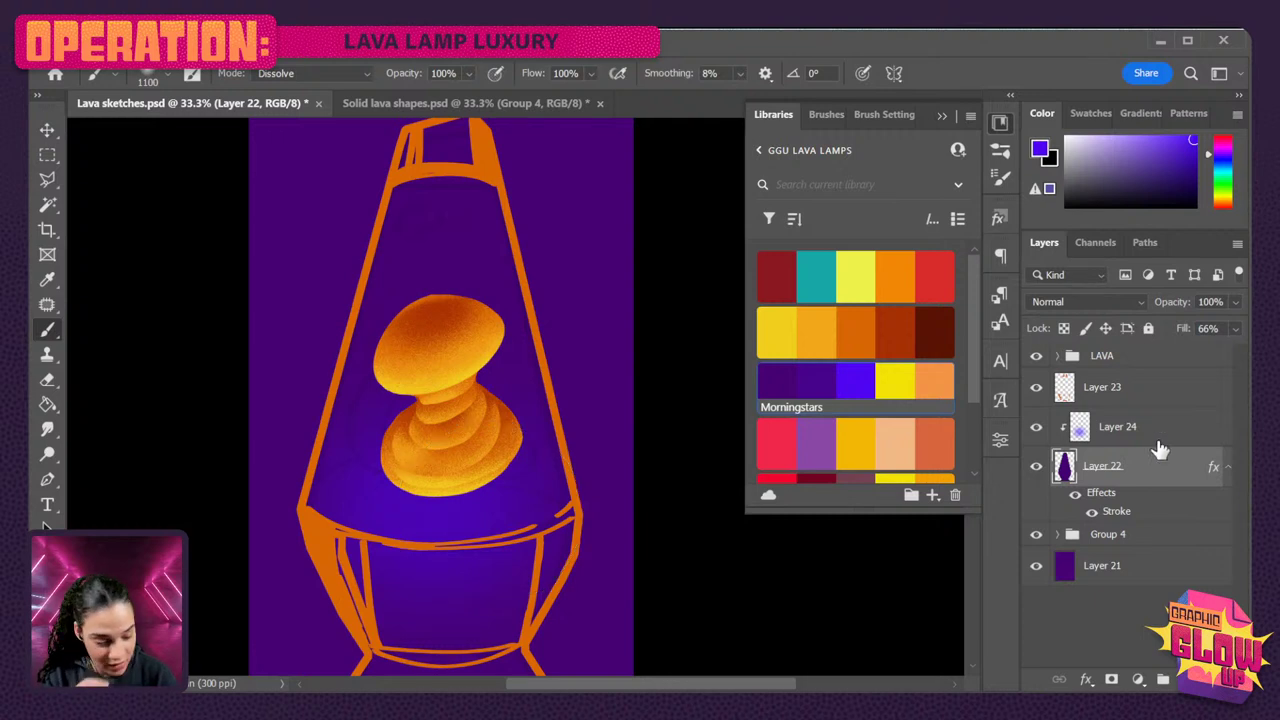
left_click(1160, 428)
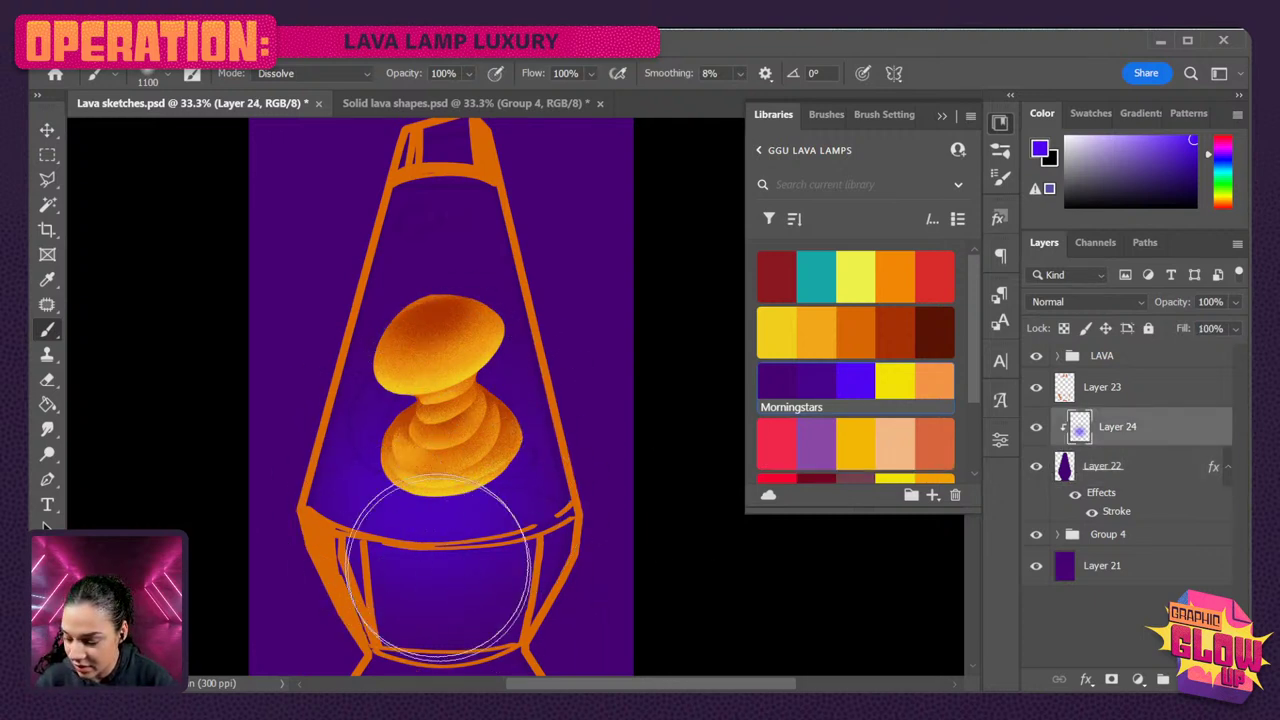
- Erase Layer 24's streaks over the lamp base with a 175 px eraser, then select Layers 24–21
key("e")
key("]")
key("]")
key("]")
key("]")
key("]")
key("]")
key("]")
key("]")
key("]")
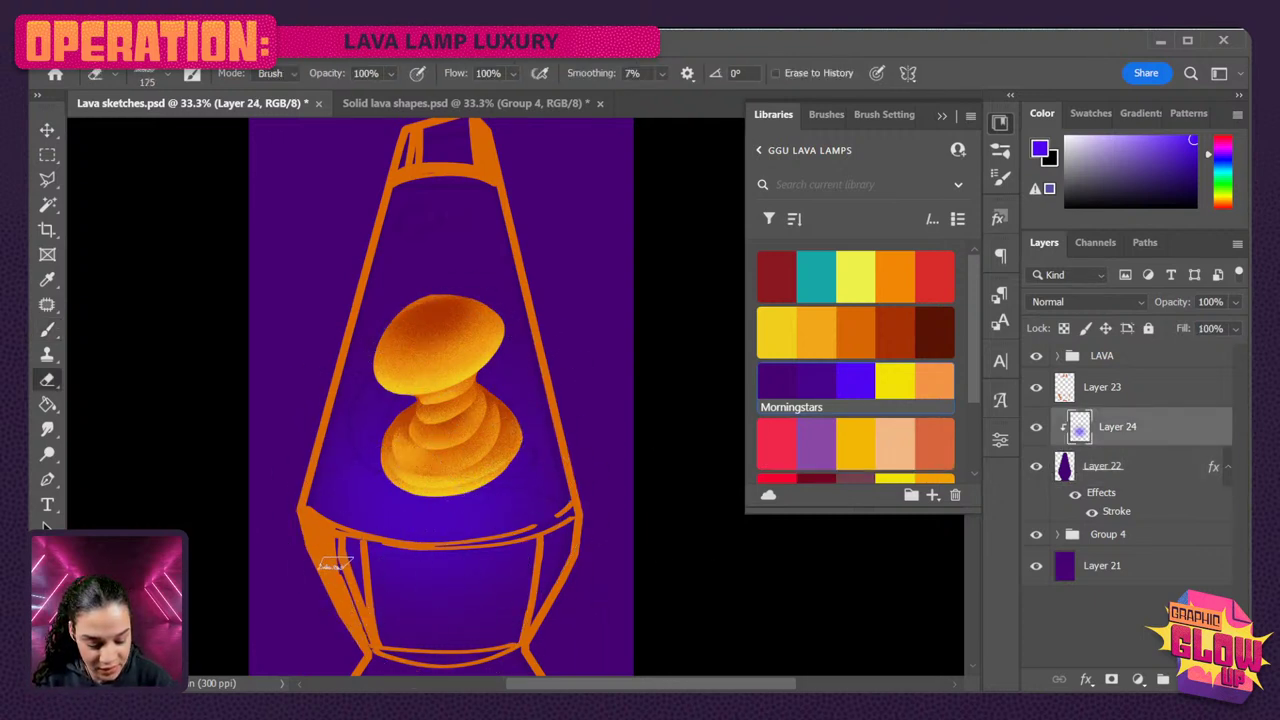
mouse_move(528, 594)
left_mouse_down()
mouse_move(341, 633)
mouse_move(331, 620)
mouse_move(383, 566)
mouse_move(462, 557)
left_mouse_up()
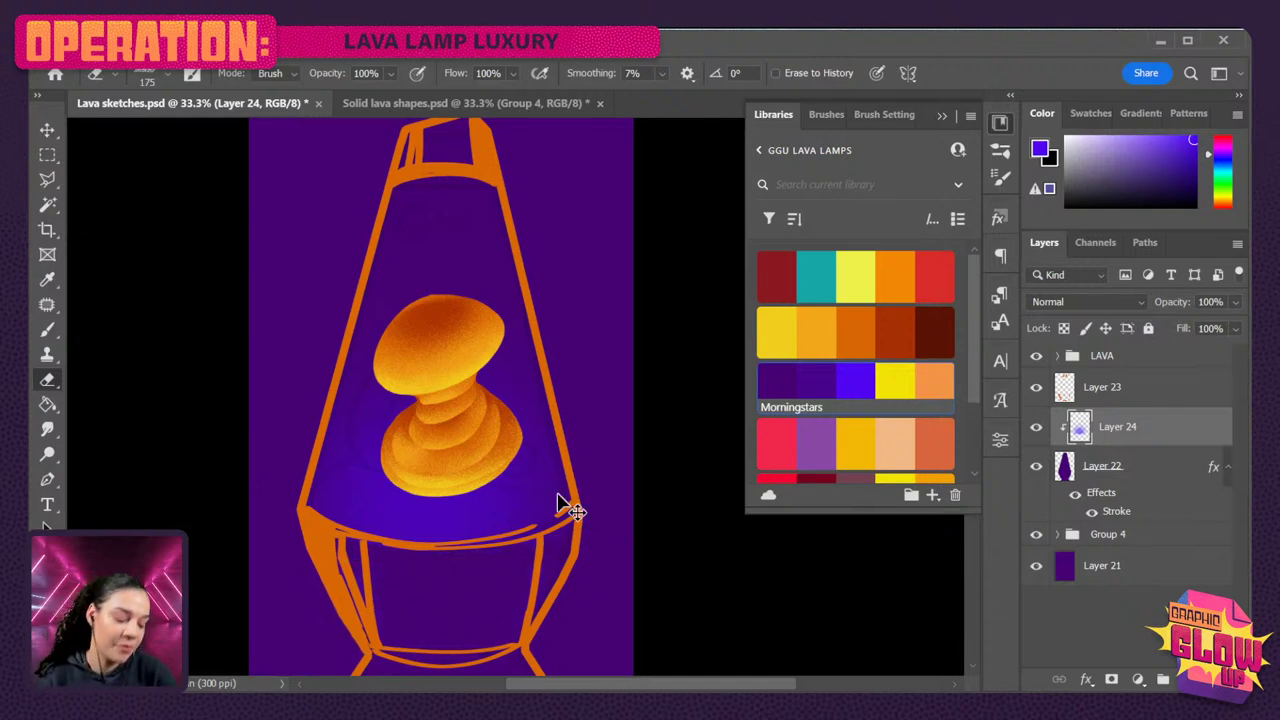
key("ctrl+minus")
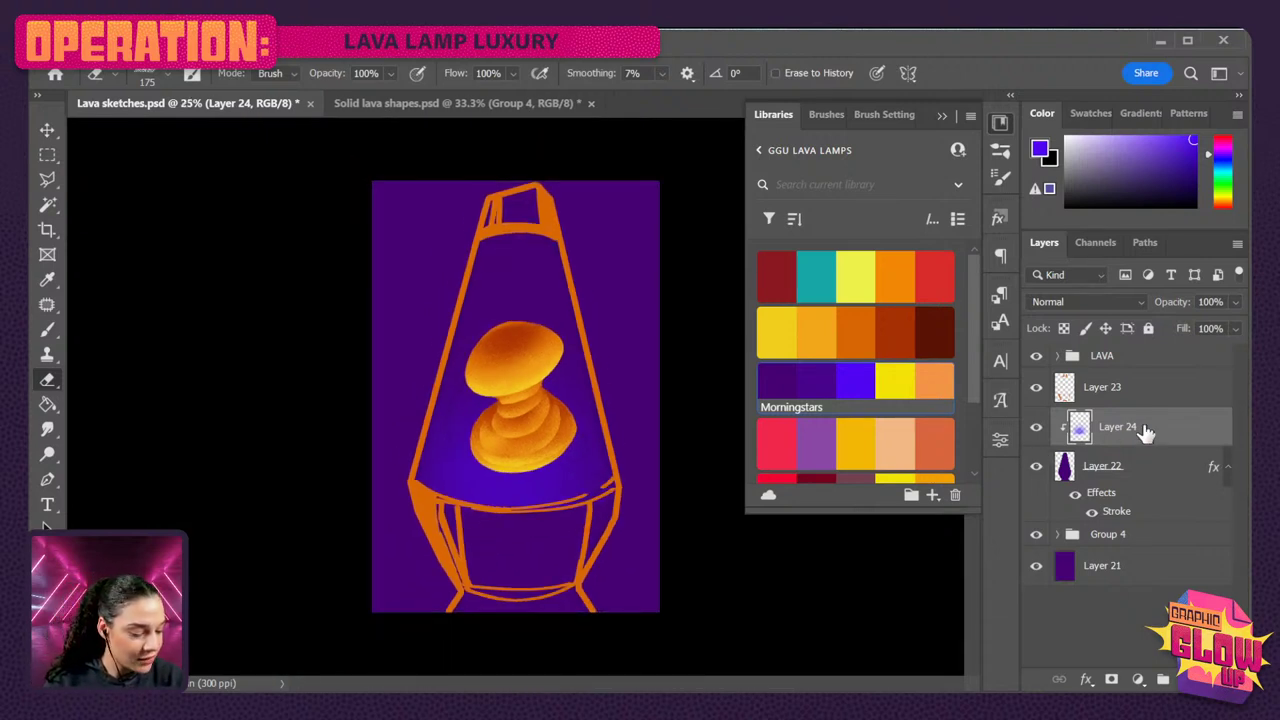
left_click(1160, 571, "shift")
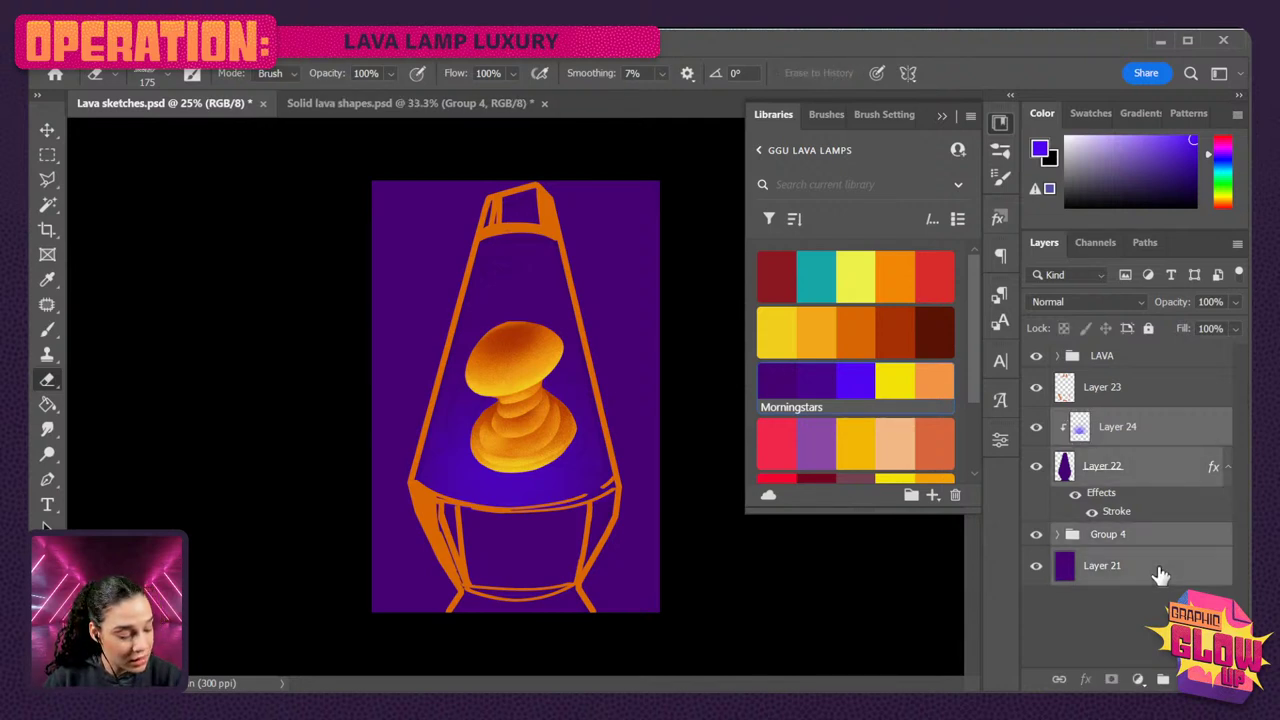
- Merge the lamp layers into Layer 23 and ungroup the LAVA frame layers
key("ctrl+e")
left_click(1138, 398, "shift")
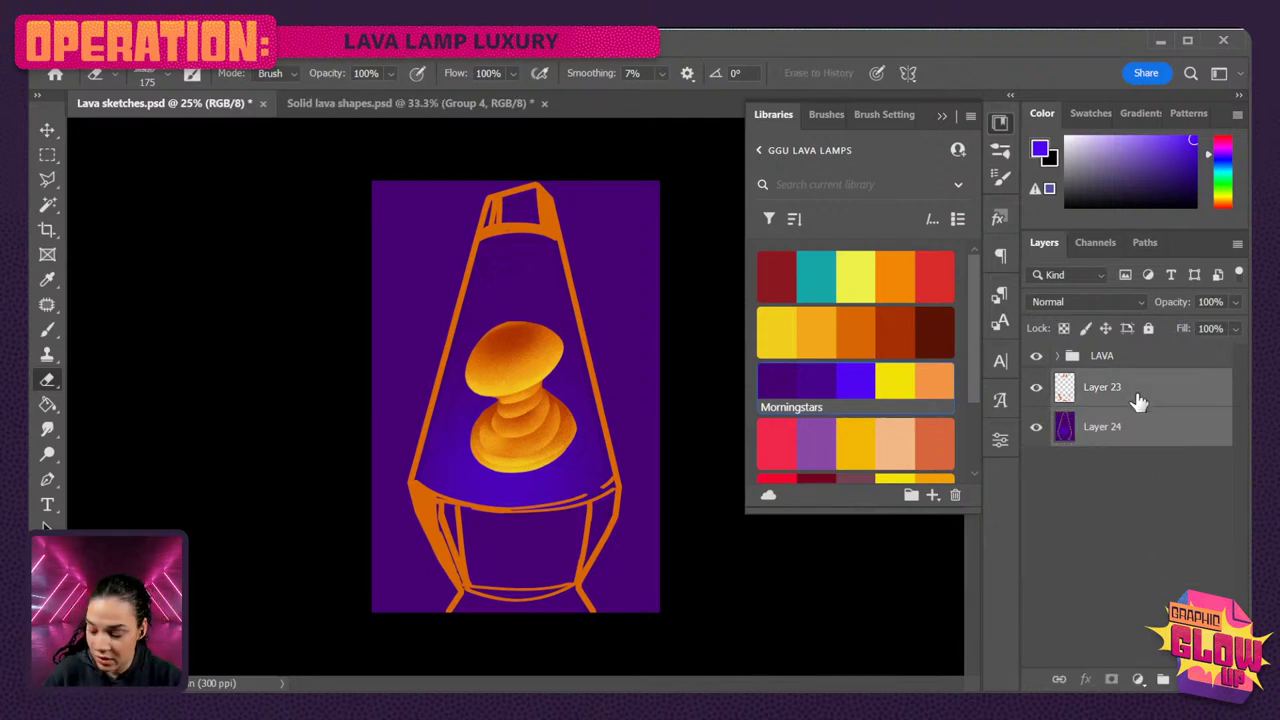
key("ctrl+e")
right_click(1066, 358)
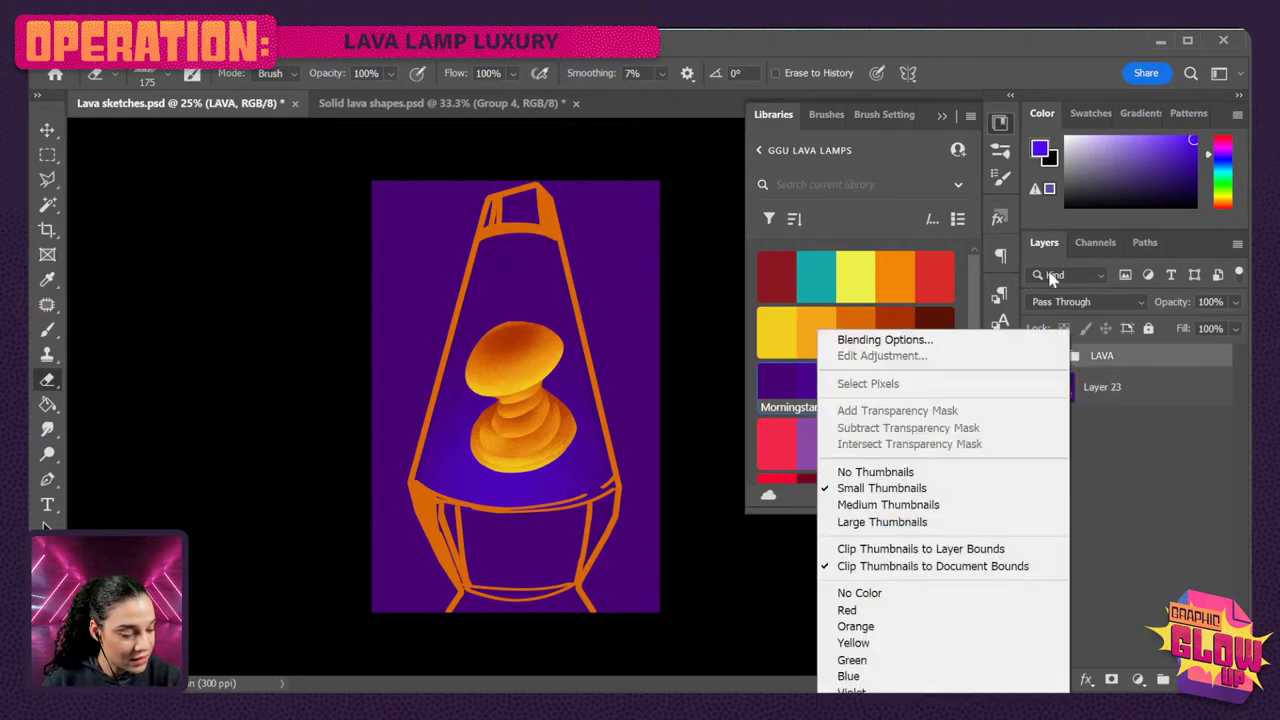
right_click(1140, 356)
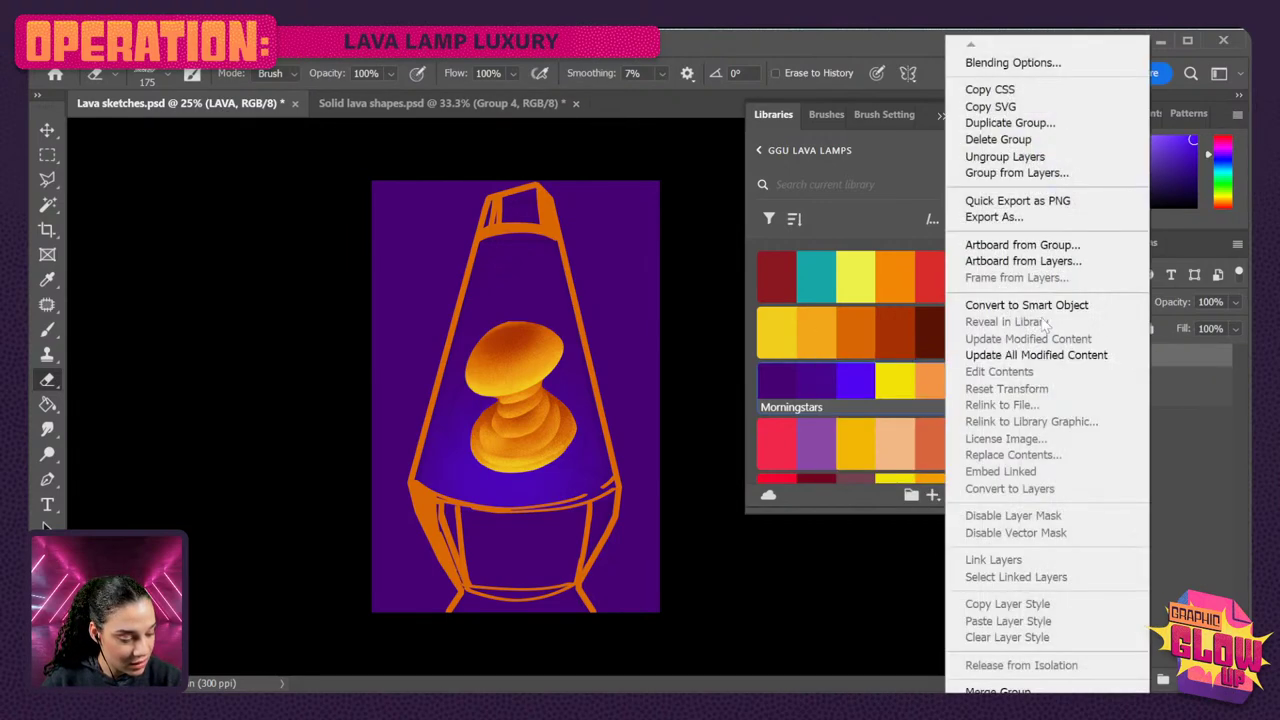
left_click(1027, 160)
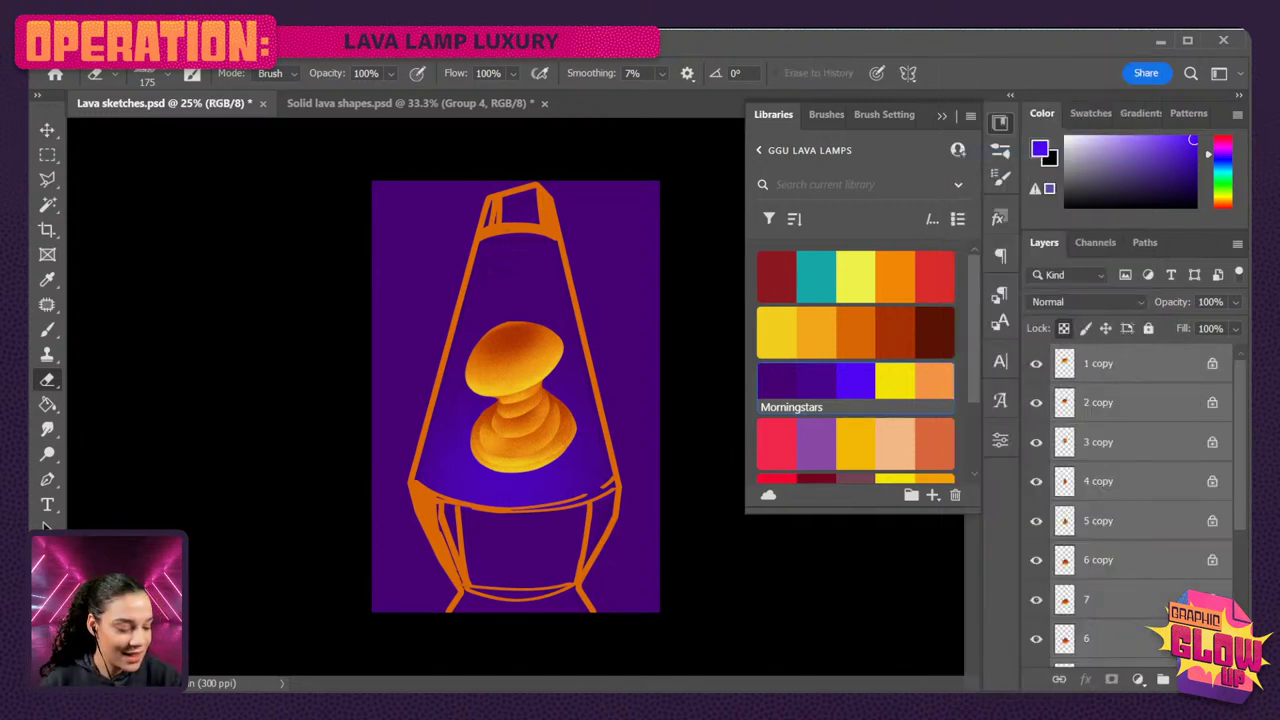
- Duplicate Layer 23 up to copy 10 and move the copies up between lava frames 2 and 1
left_click(1098, 599)
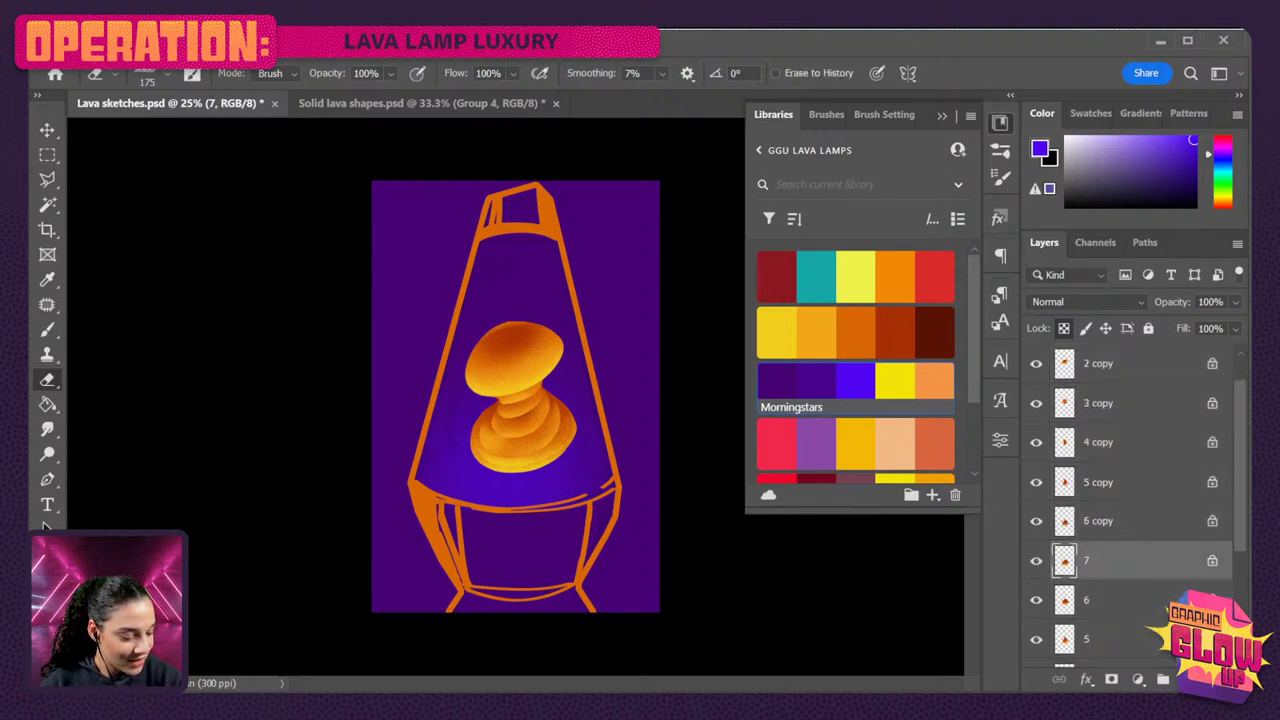
scroll(1130, 500, "down", 3)
left_click(1143, 648)
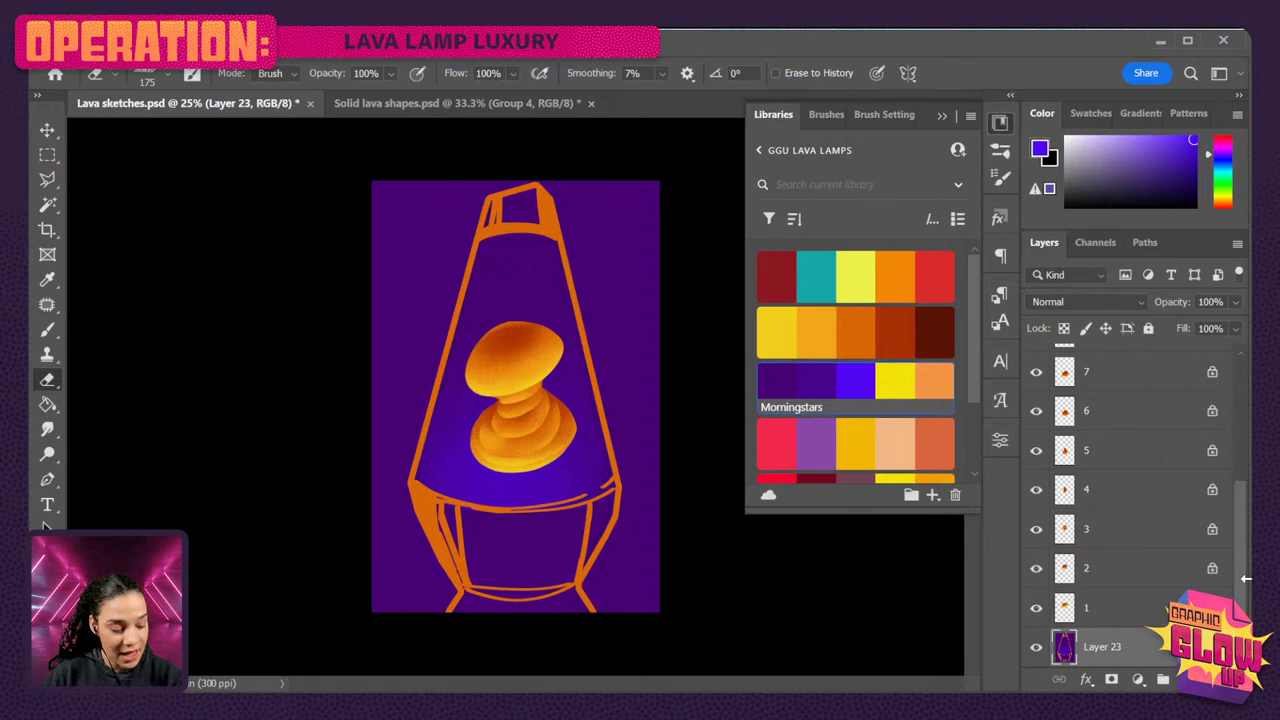
key("ctrl+j")
key("ctrl+j")
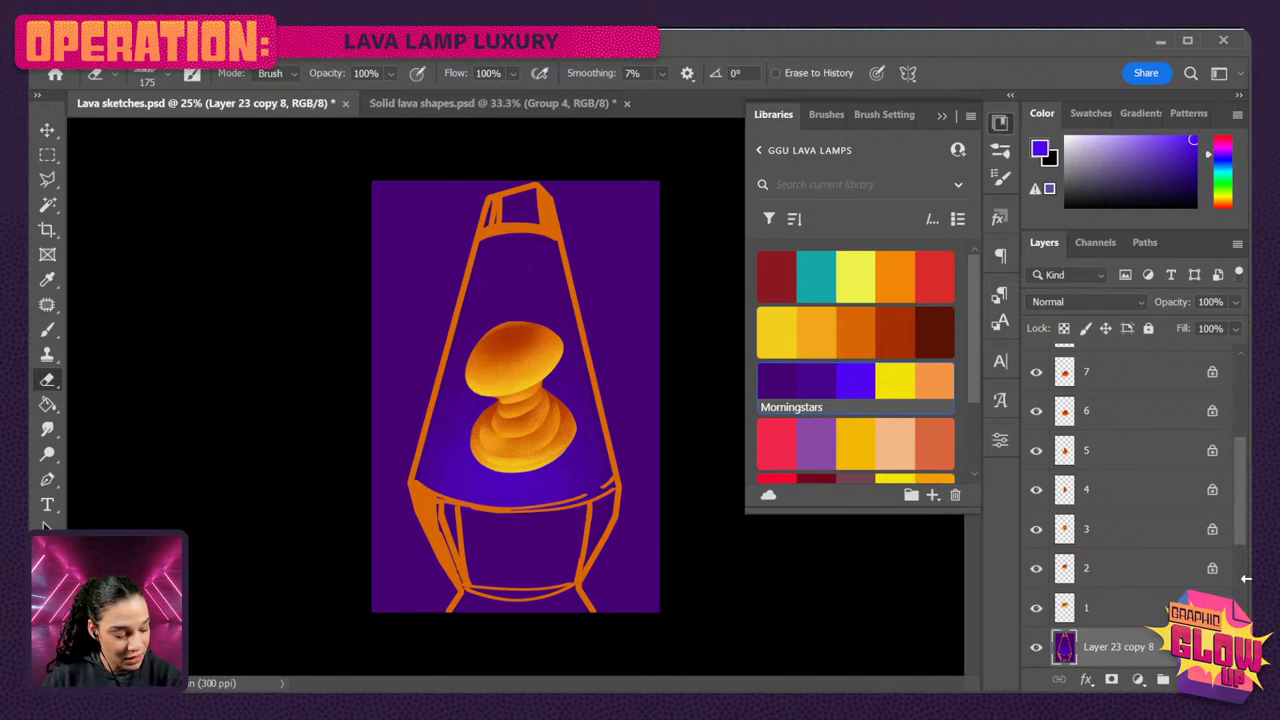
key("ctrl+j")
key("ctrl+j")
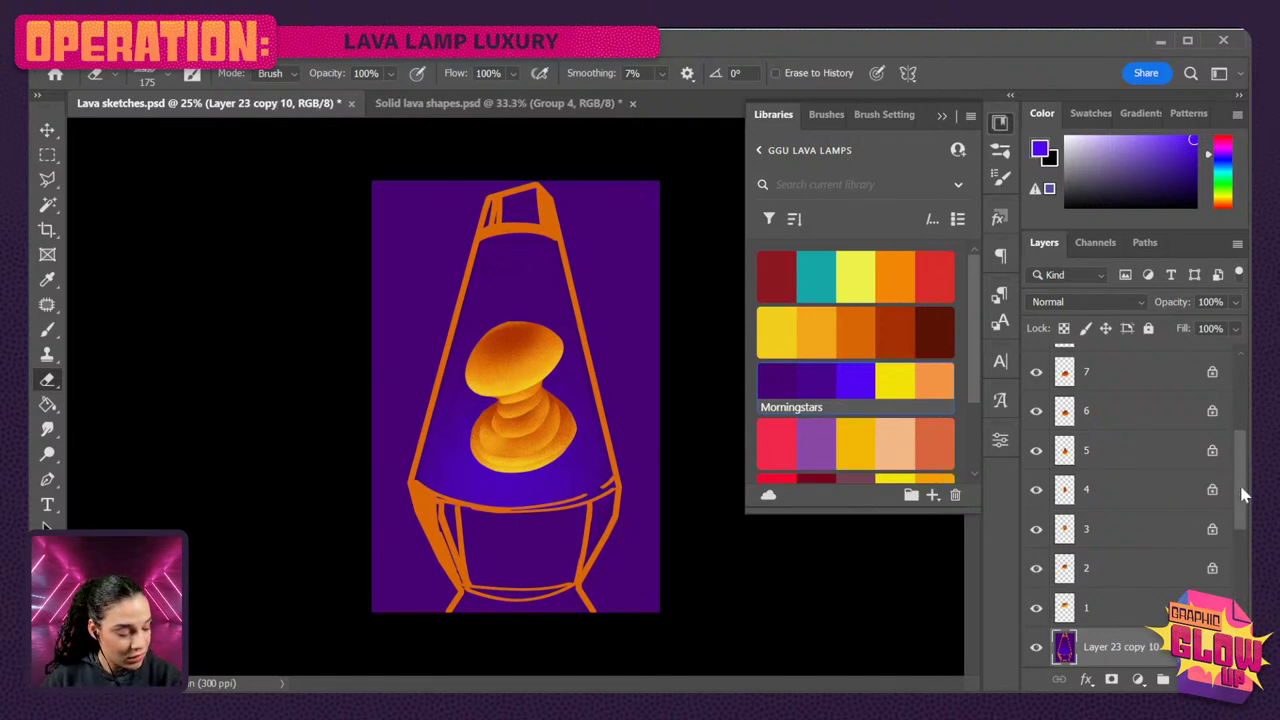
left_click_drag(1243, 495, 1243, 618)
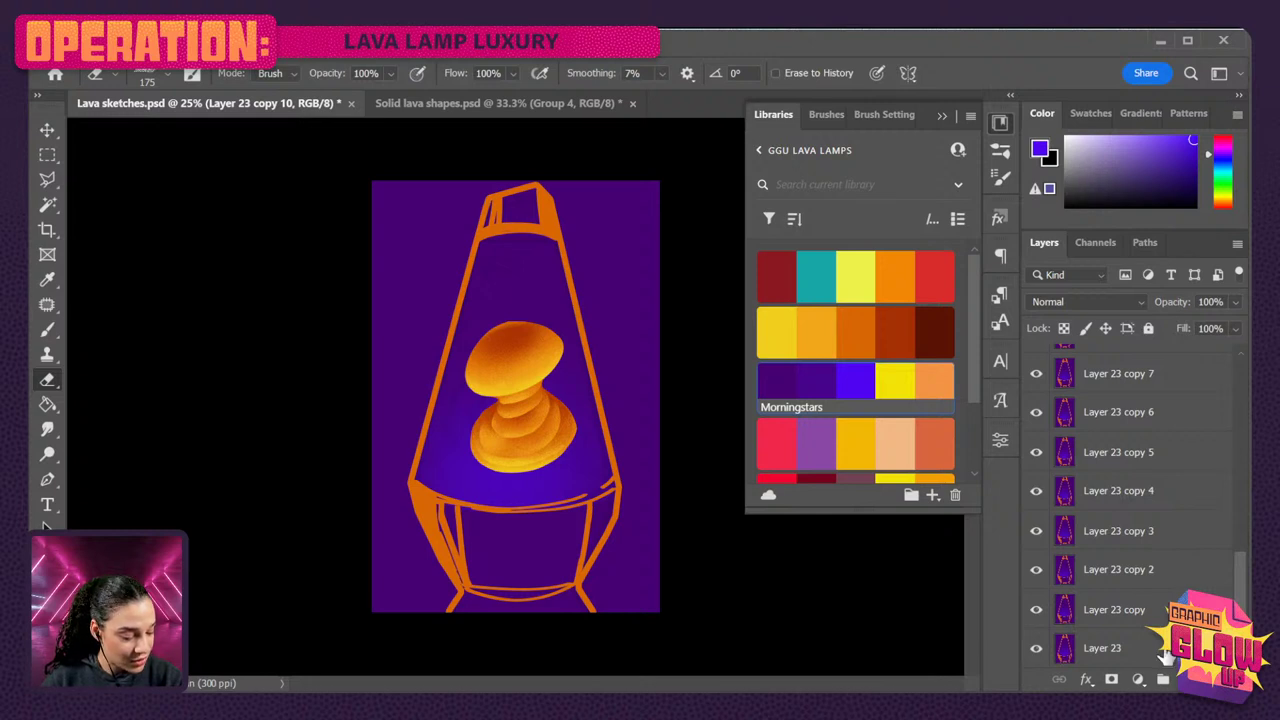
left_click(1165, 652)
scroll(1160, 630, "up", 3)
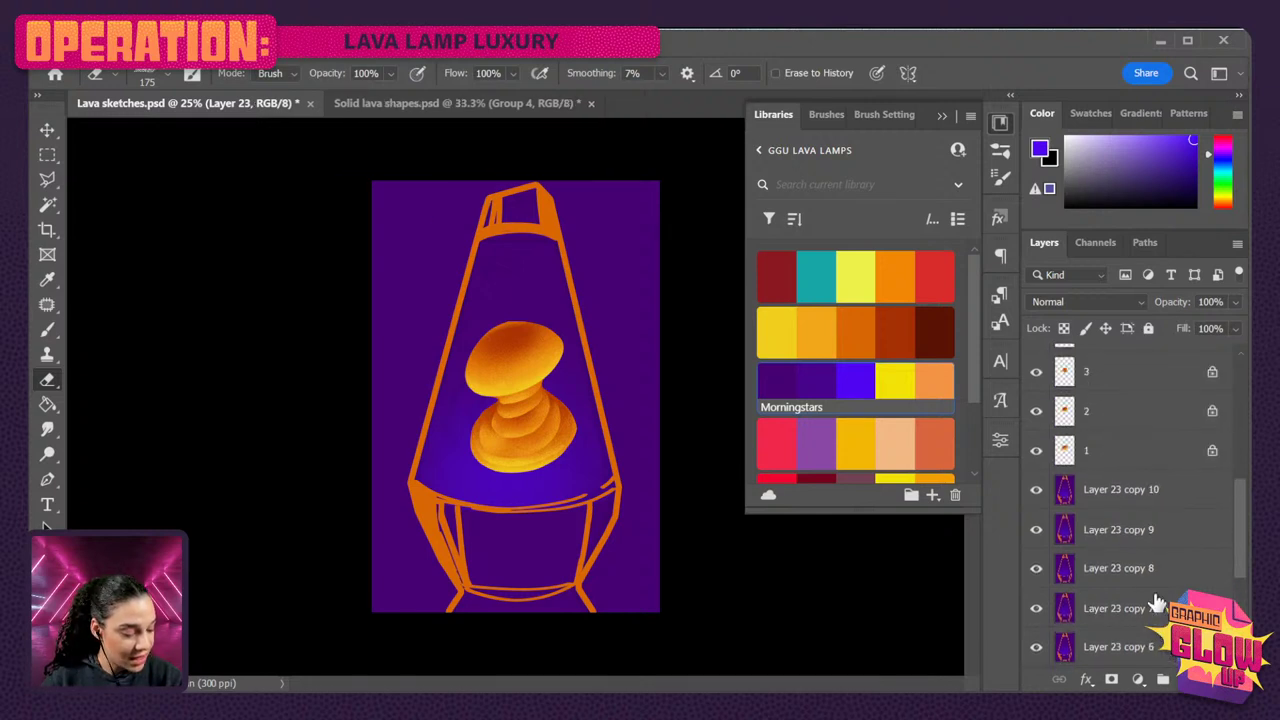
left_click(1152, 538, "shift")
left_click_drag(1146, 537, 1148, 356)
- Move the lamp copies beneath frames 6, 5 copy and 3 copy, adding two more copies
scroll(1157, 449, "up", 3)
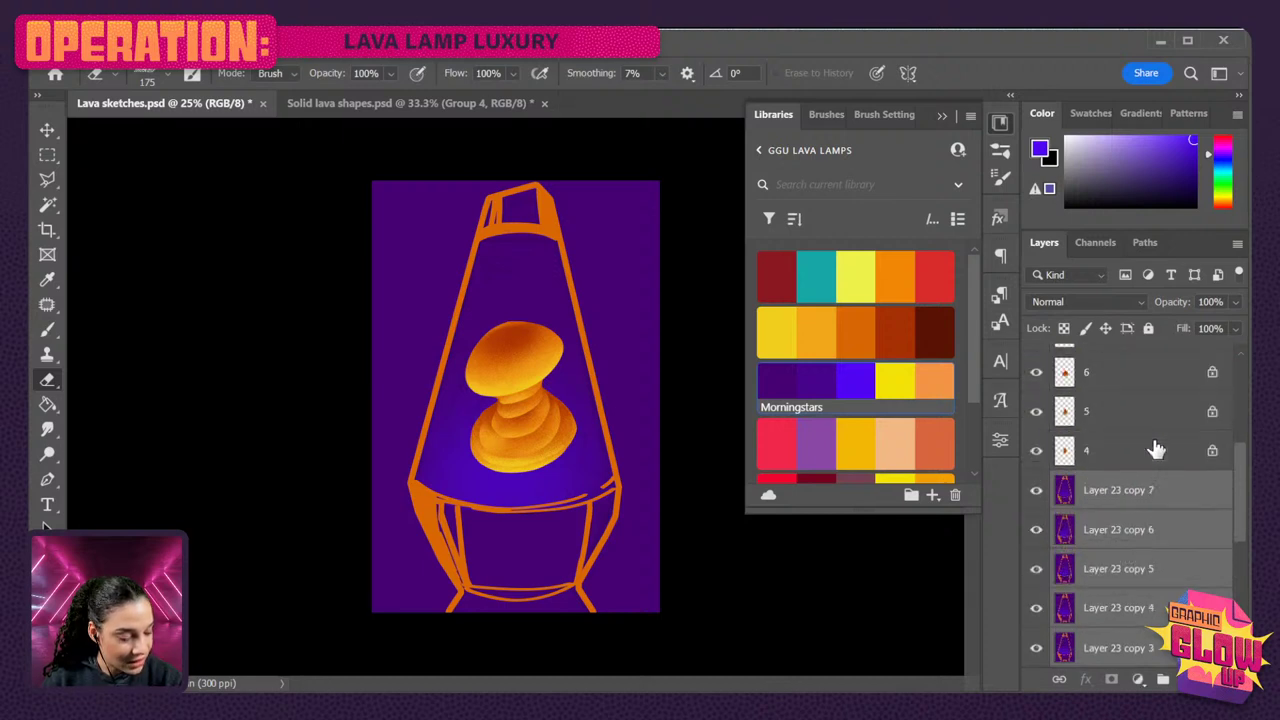
left_click_drag(1157, 588, 1146, 488)
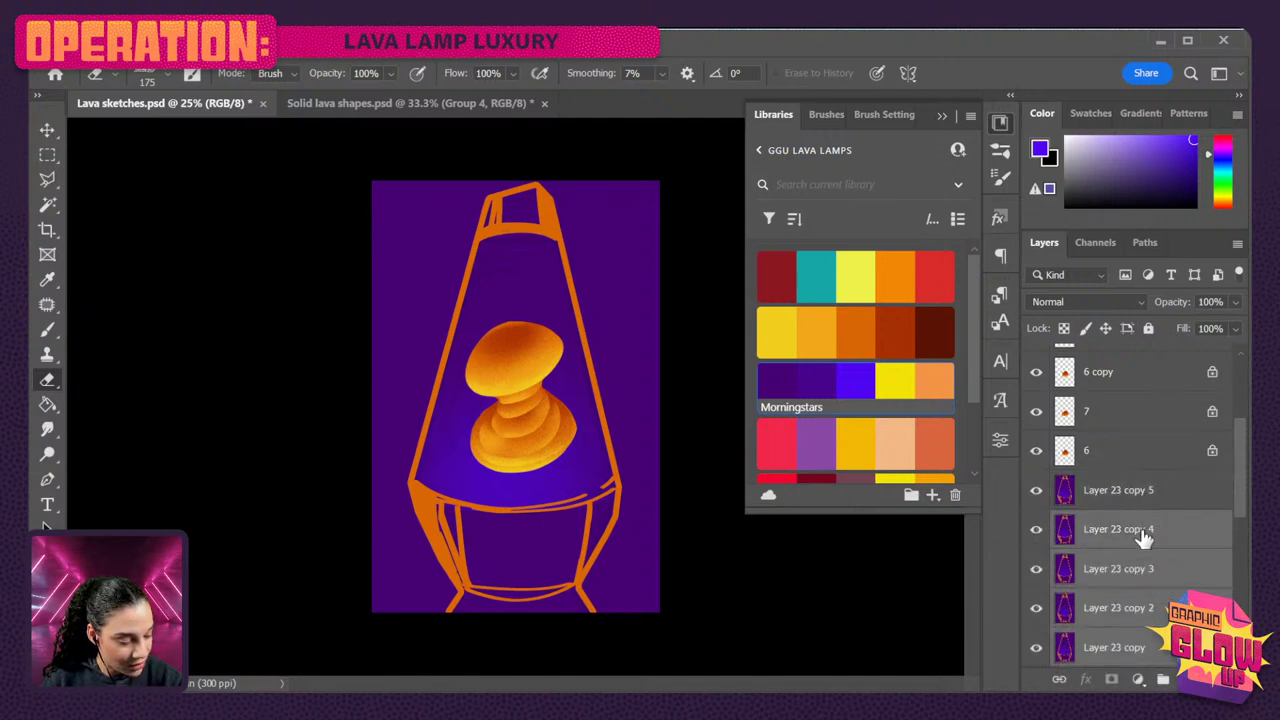
left_click_drag(1144, 536, 1142, 380)
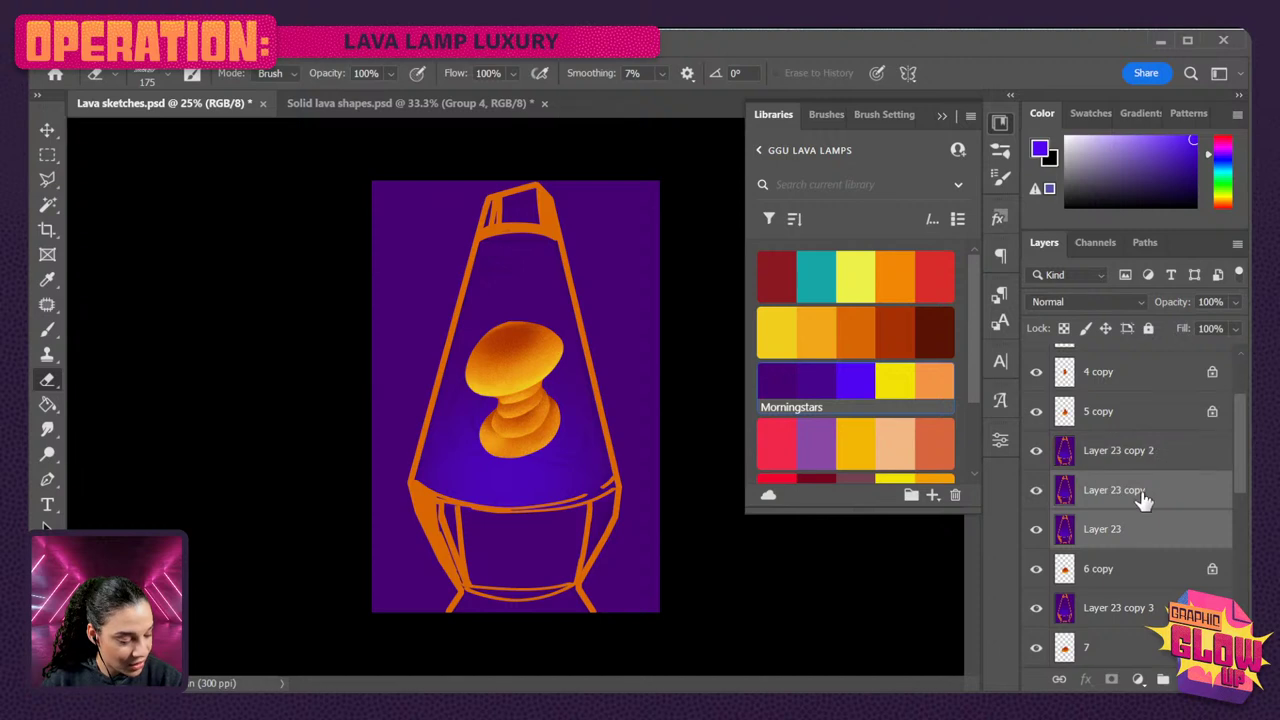
left_click_drag(1140, 495, 1140, 400)
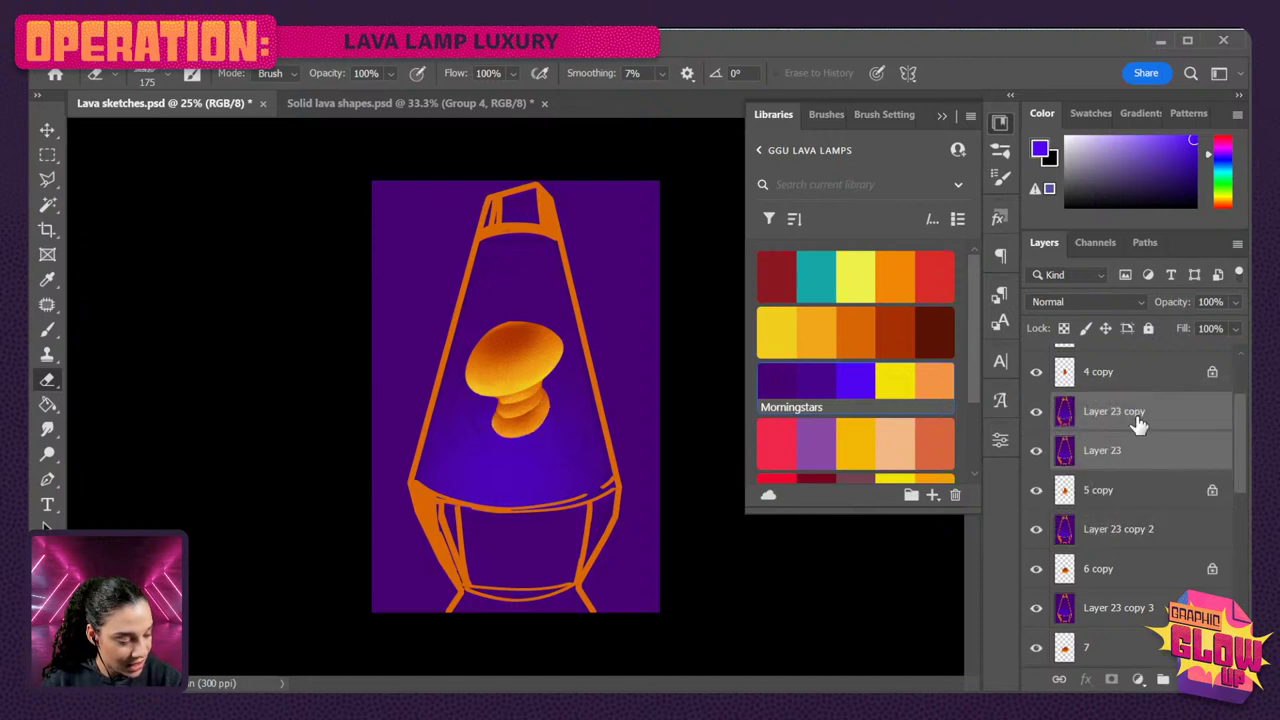
mouse_move(1137, 457)
left_mouse_down()
mouse_move(1138, 333)
mouse_move(1138, 443)
left_mouse_up()
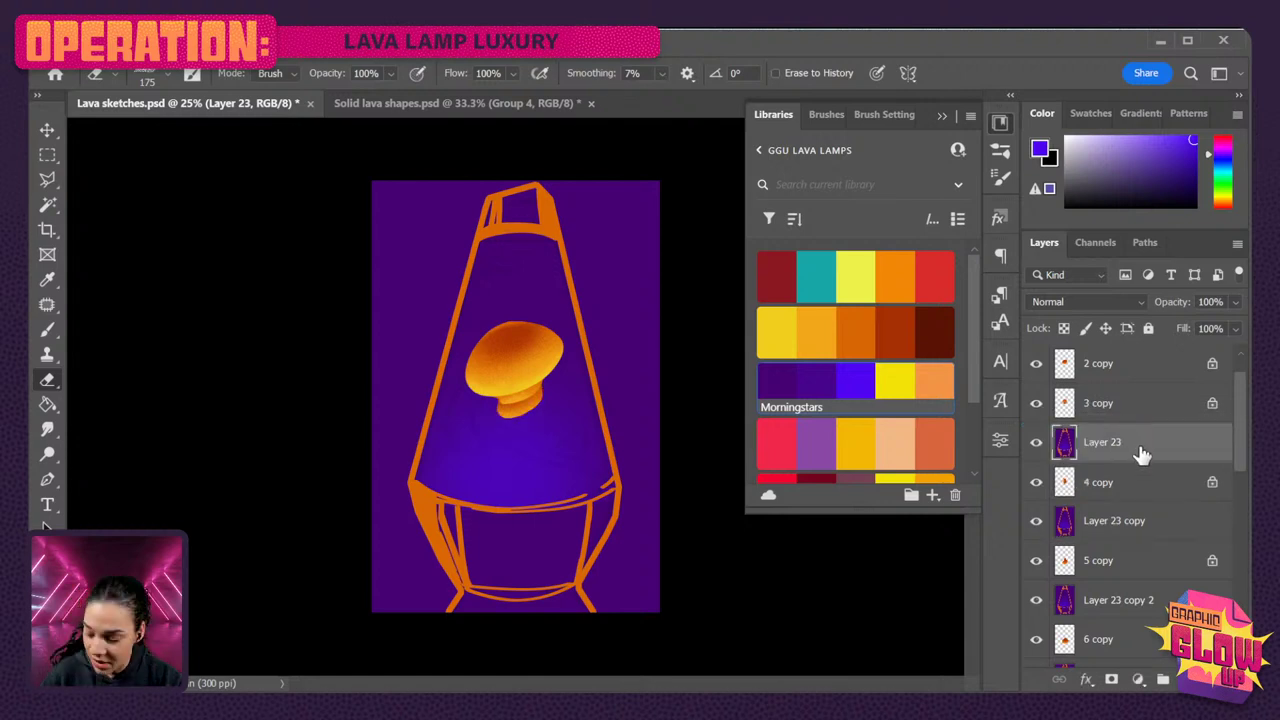
key("ctrl+j")
key("ctrl+j")
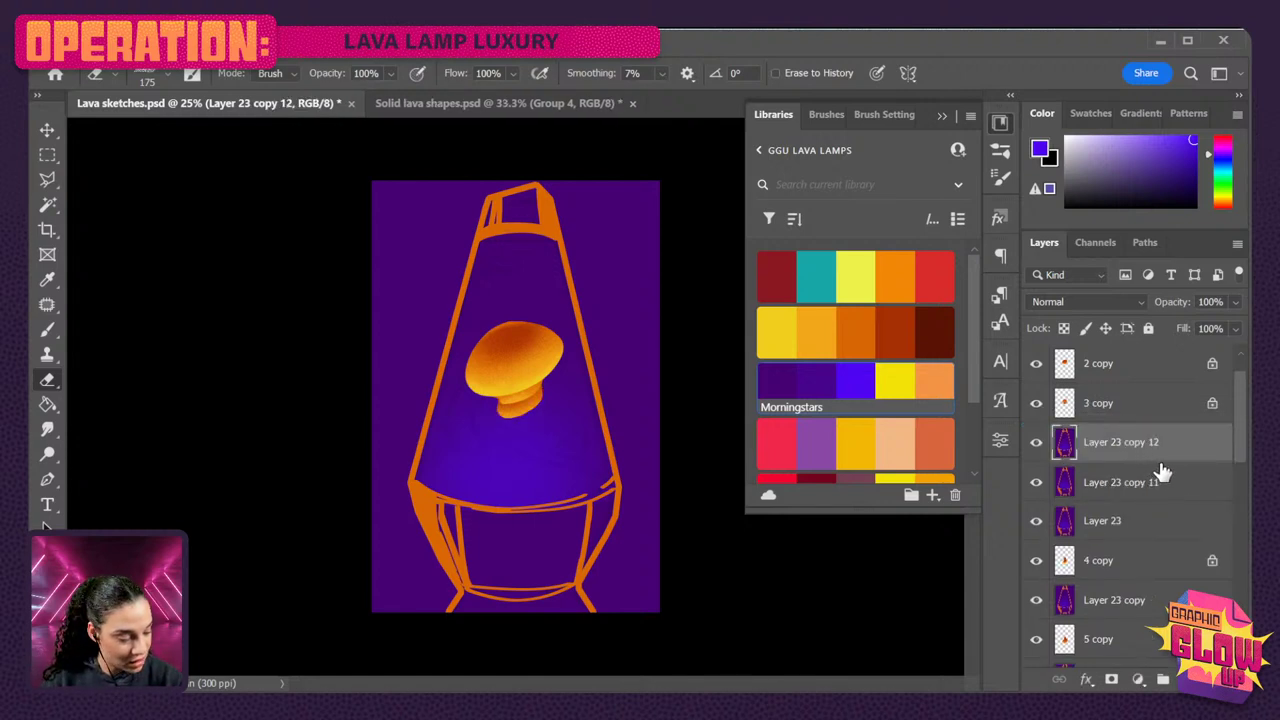
left_click(1163, 480, "shift")
left_click_drag(1163, 466, 1138, 390)
left_click(1150, 442)
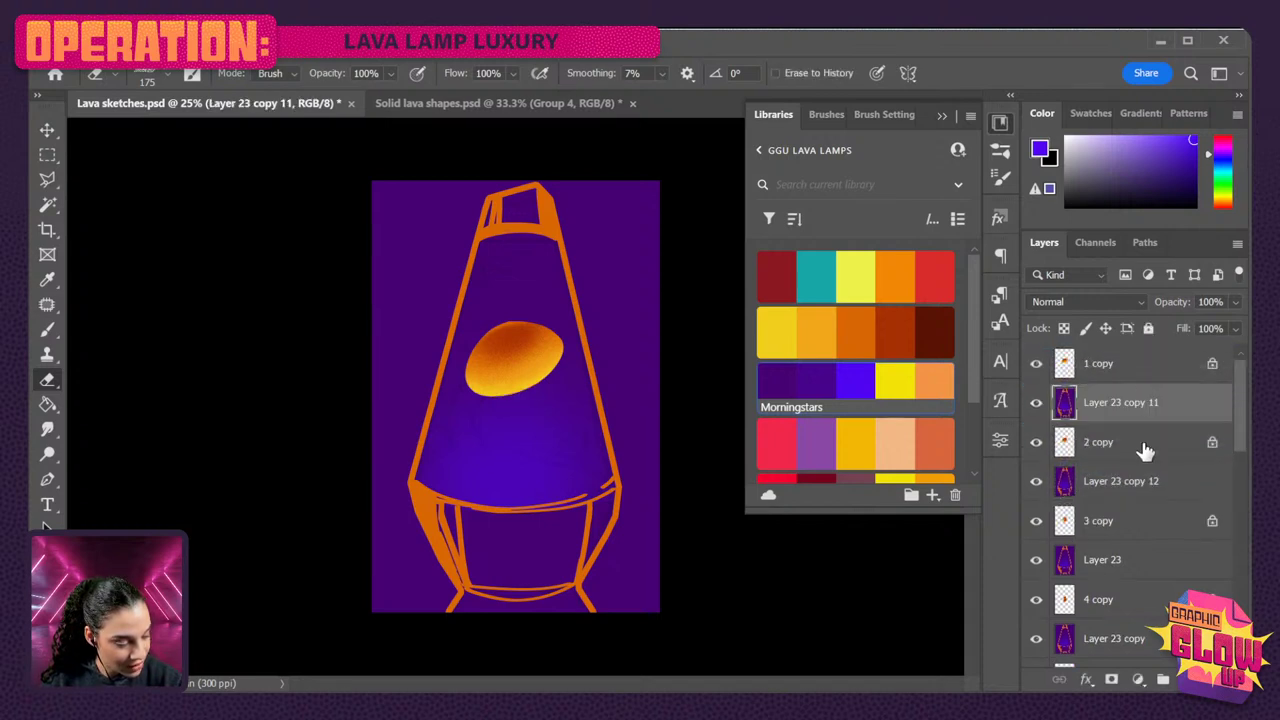
scroll(1145, 455, "down", 5)
scroll(1147, 460, "down", 6)
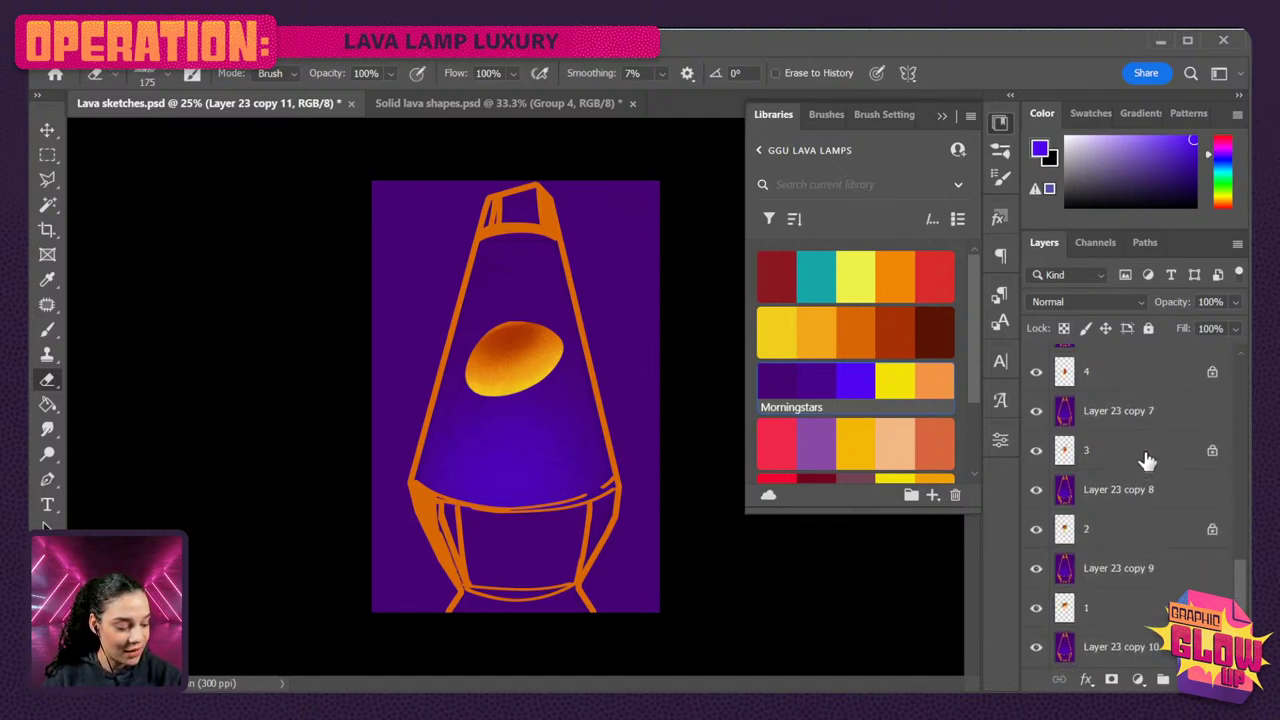
- Merge blobs 3 and 4 and the next blob with their Layer 23 copies (including copies 7 and 6)
left_click(1155, 647, "shift")
scroll(1157, 617, "up", 1)
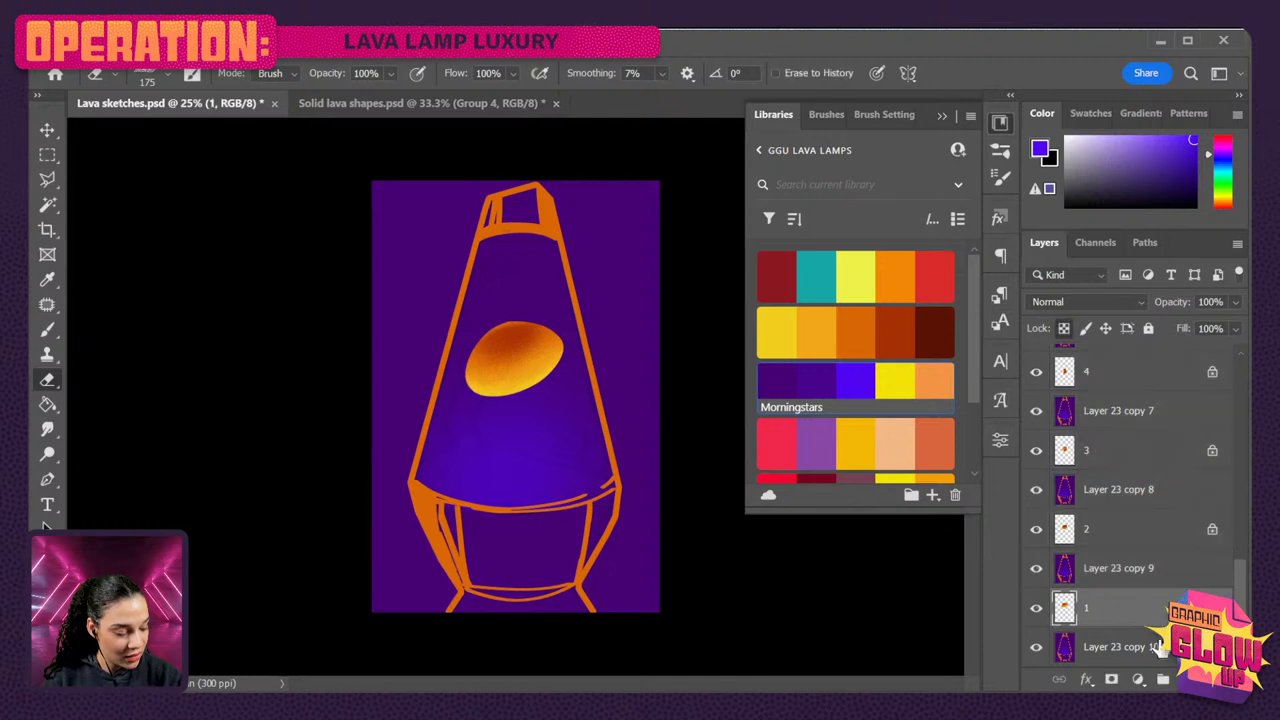
left_click(1160, 648)
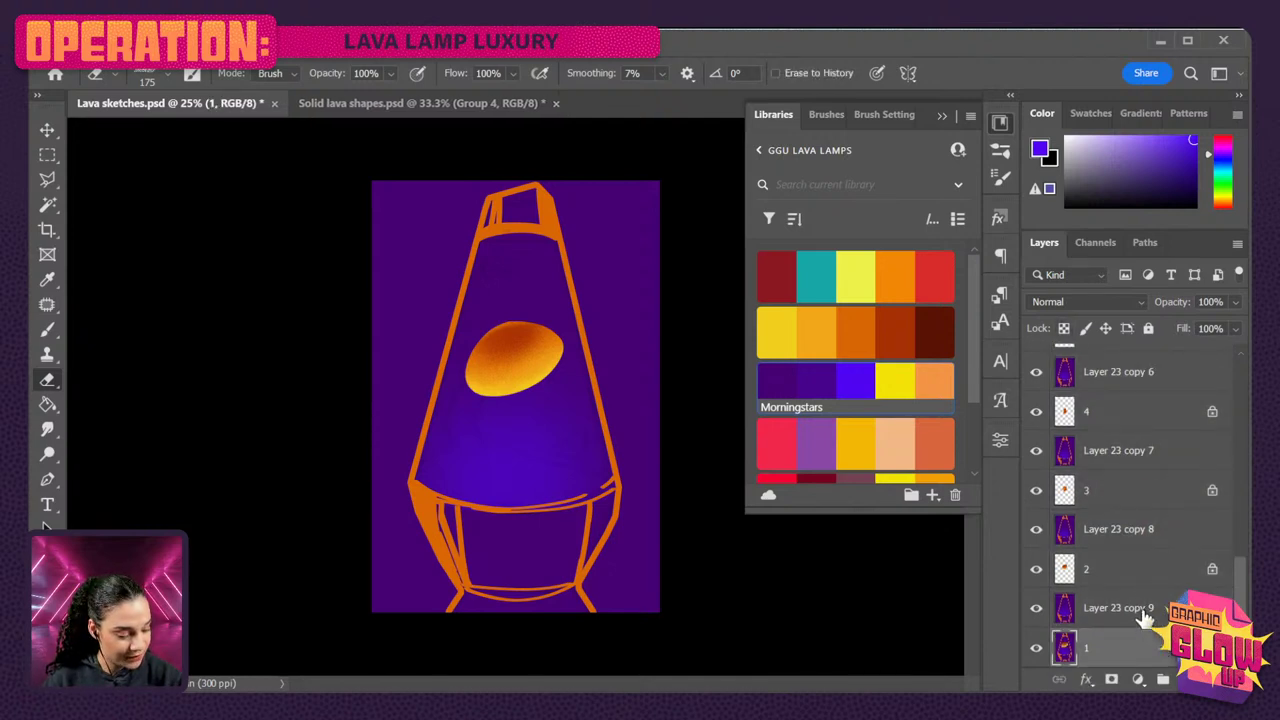
left_click(1143, 578)
scroll(1145, 580, "up", 1)
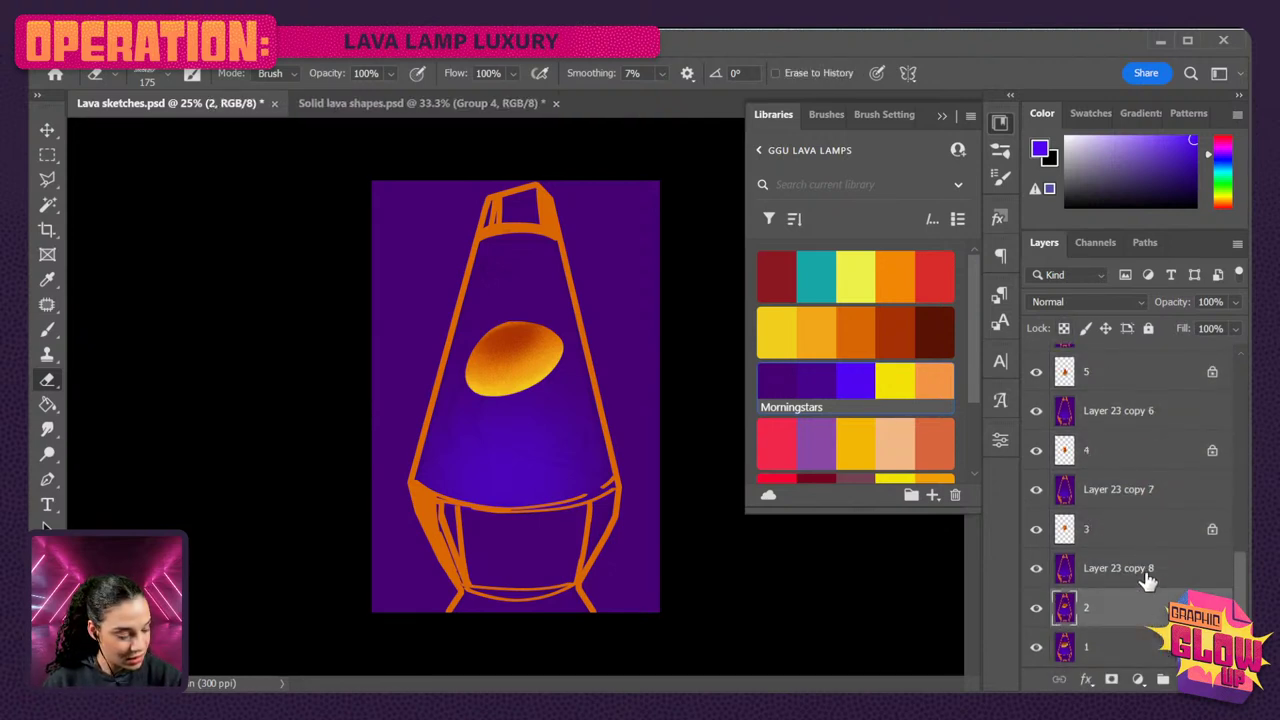
left_click(1145, 576)
key("ctrl+e")
left_click(1142, 556)
left_click(1143, 530)
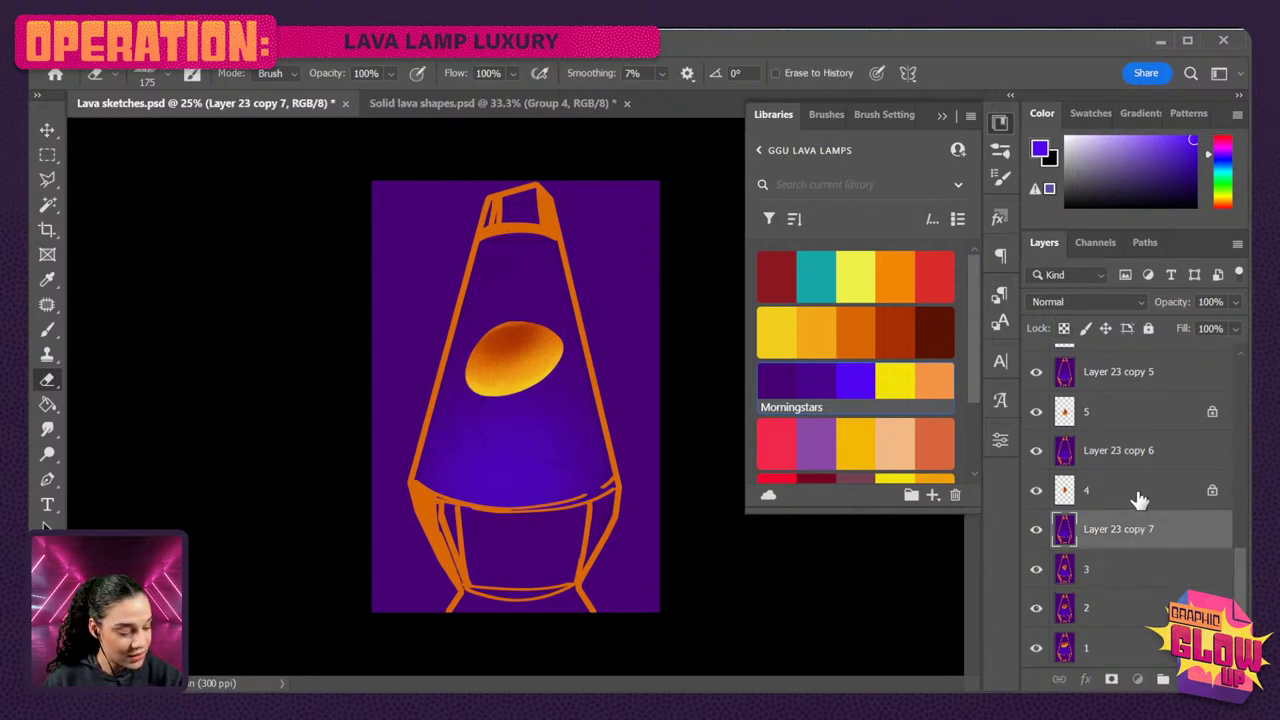
key("ctrl+e")
scroll(1140, 500, "up", 1)
left_click(1137, 490)
key("ctrl+e")
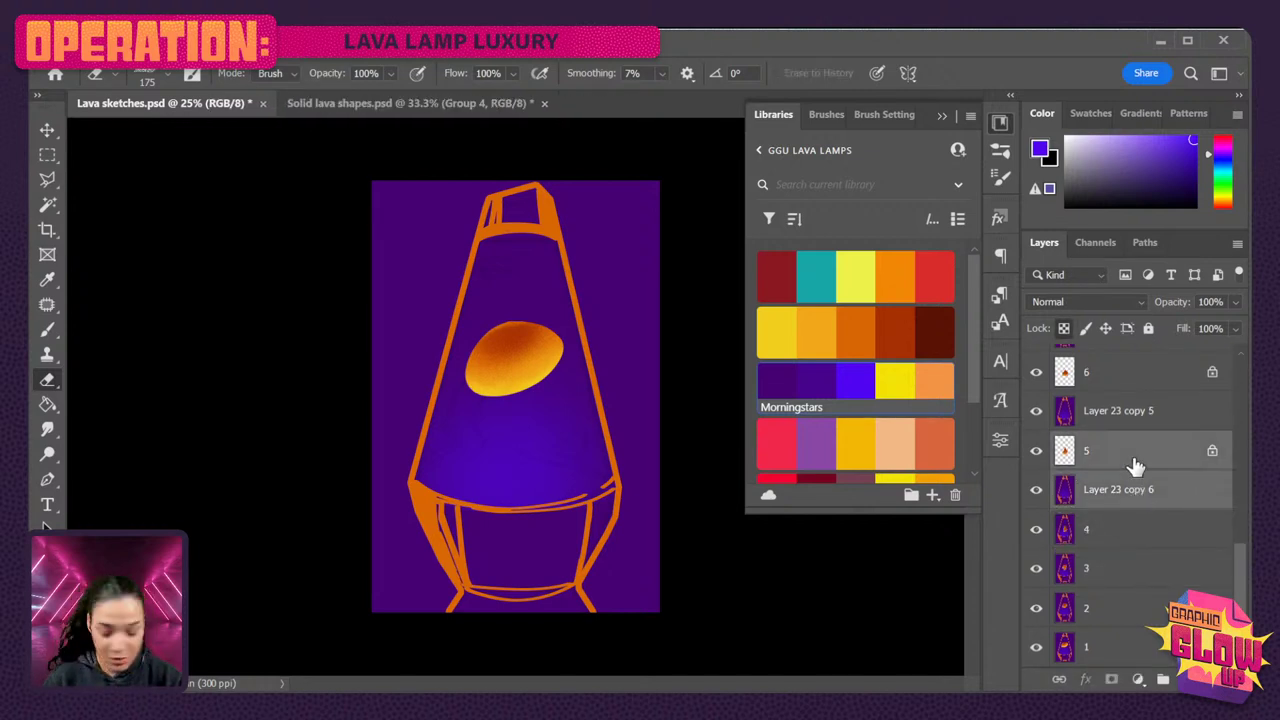
- Merge blobs 6, 7 and 6 copy with Layer 23 copies 5, 4 and 3
scroll(1134, 460, "up", 1)
left_click(1134, 455)
left_click(1125, 425, "shift")
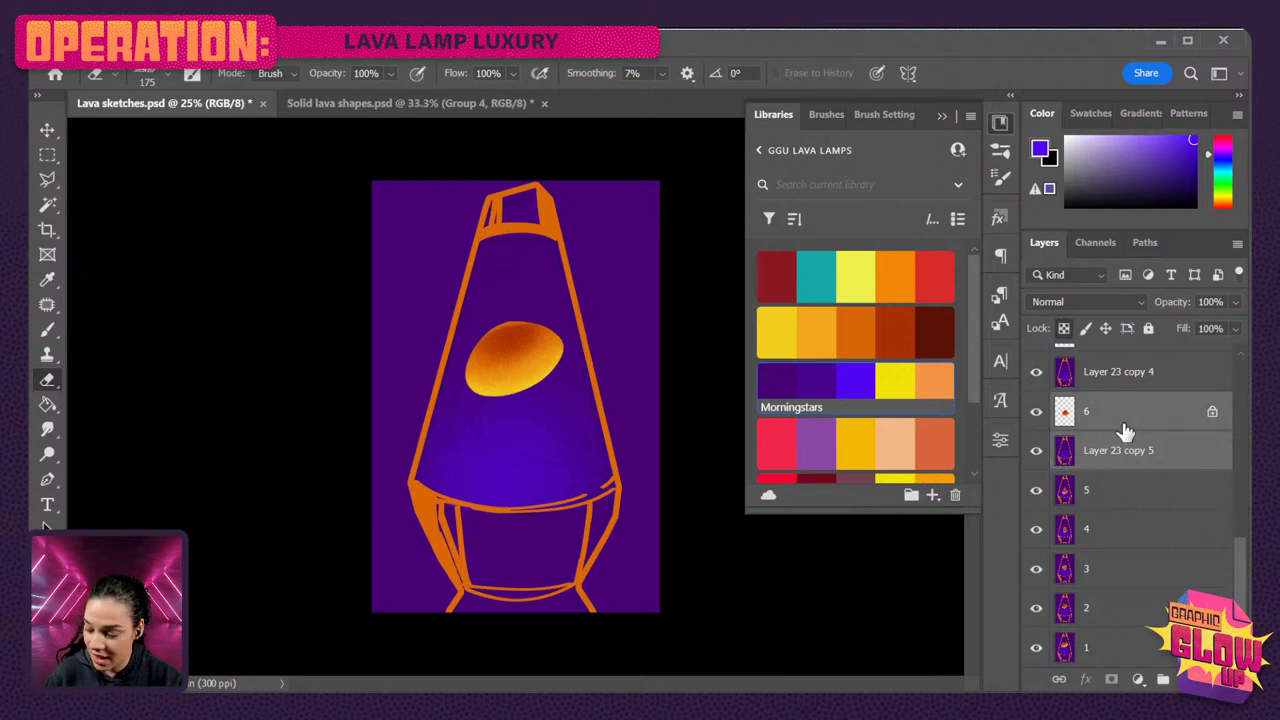
key("ctrl+e")
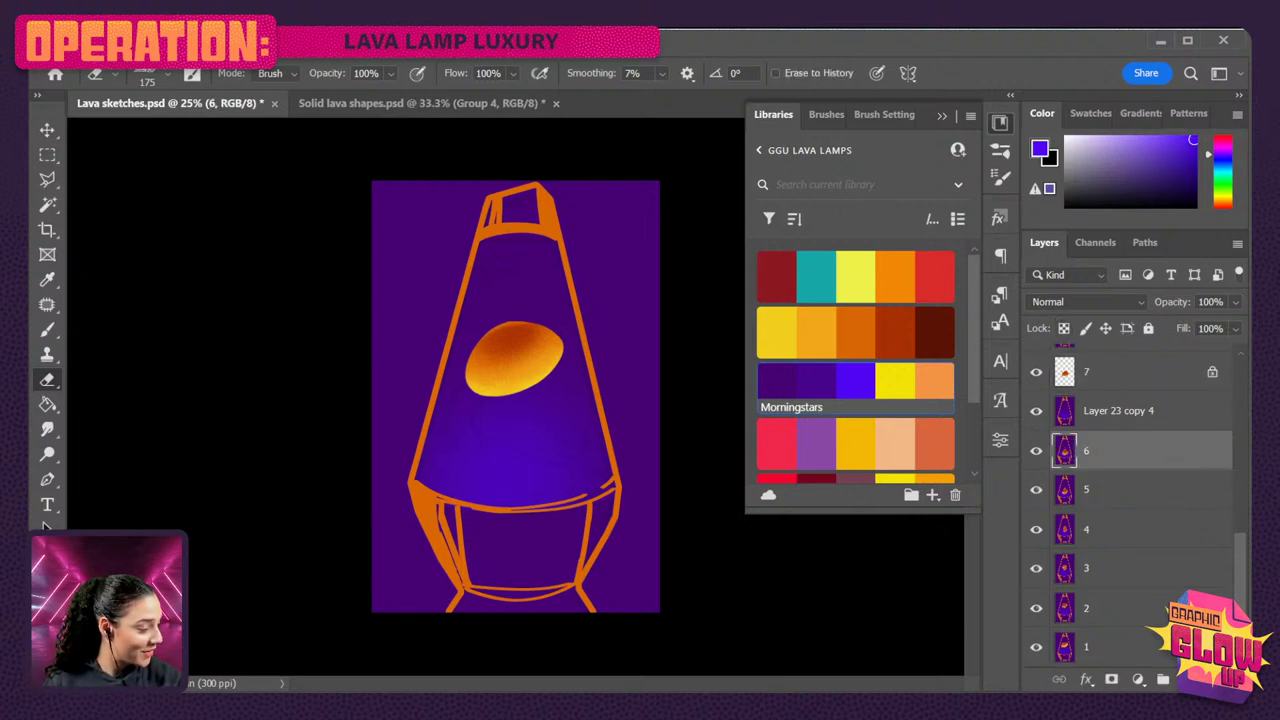
left_click(1140, 420)
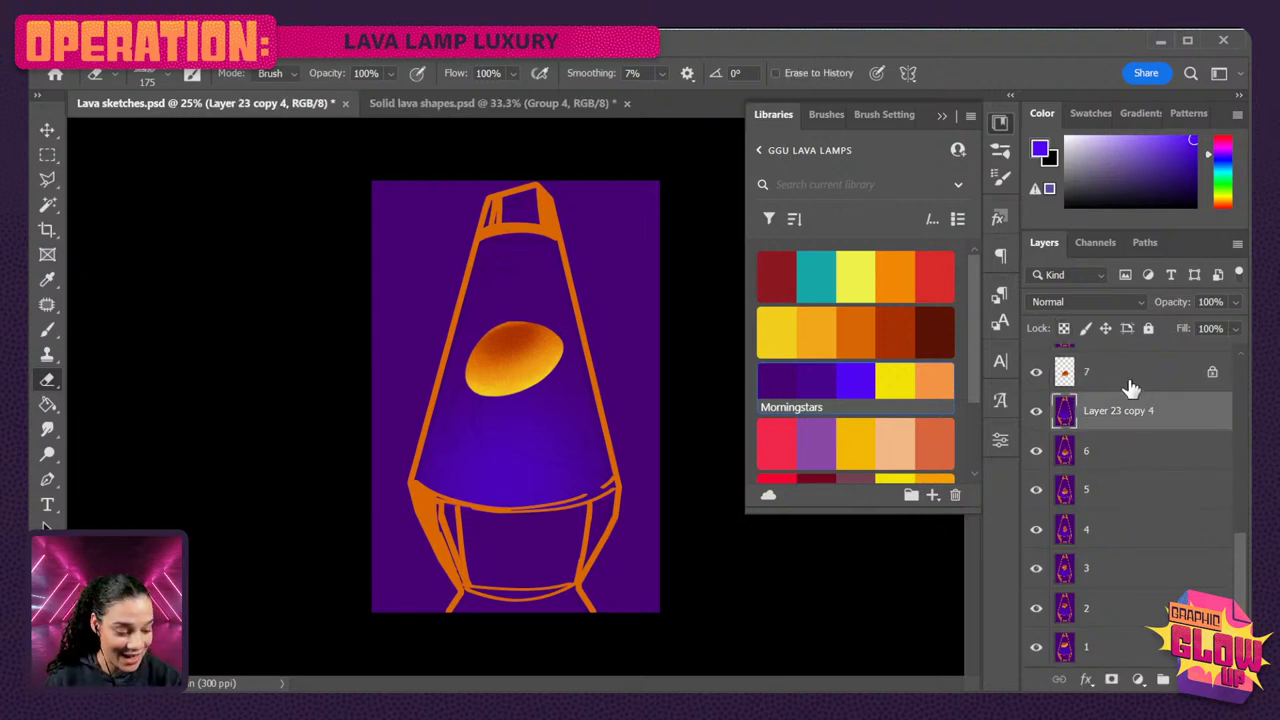
left_click(1130, 385, "shift")
key("ctrl+e")
scroll(1130, 388, "up", 3)
left_click(1137, 449)
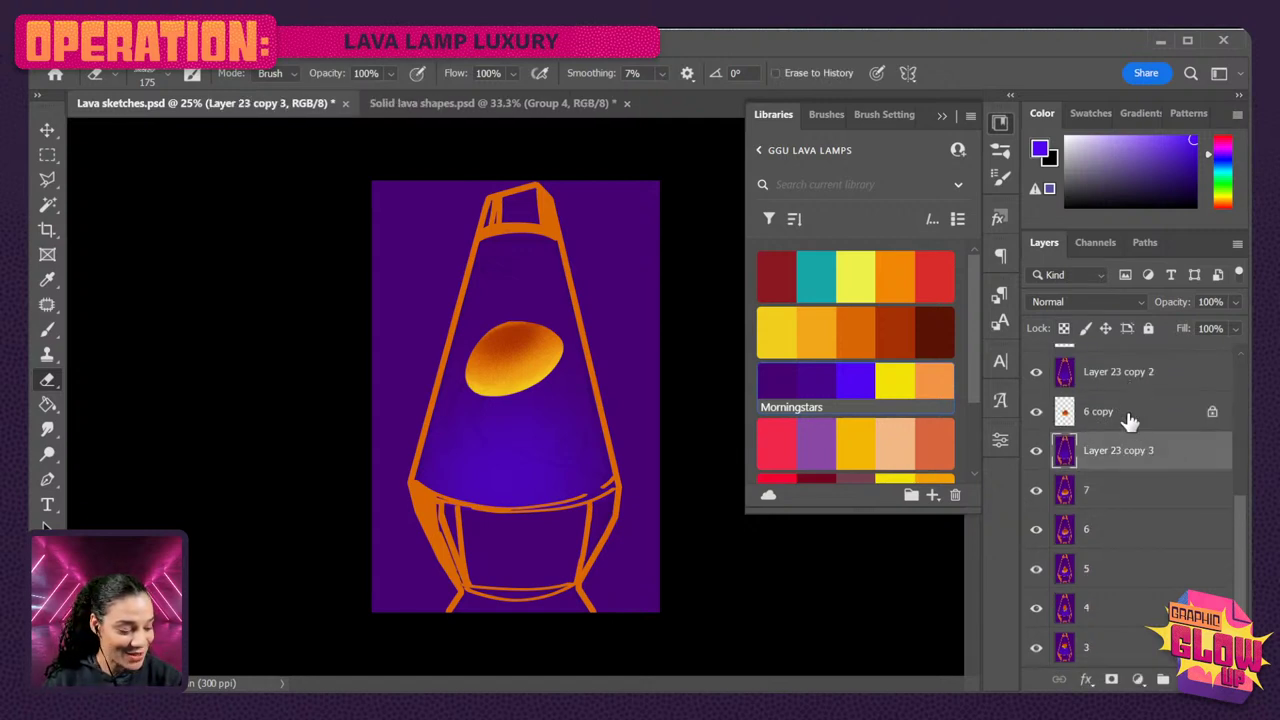
left_click(1130, 418, "shift")
key("ctrl+e")
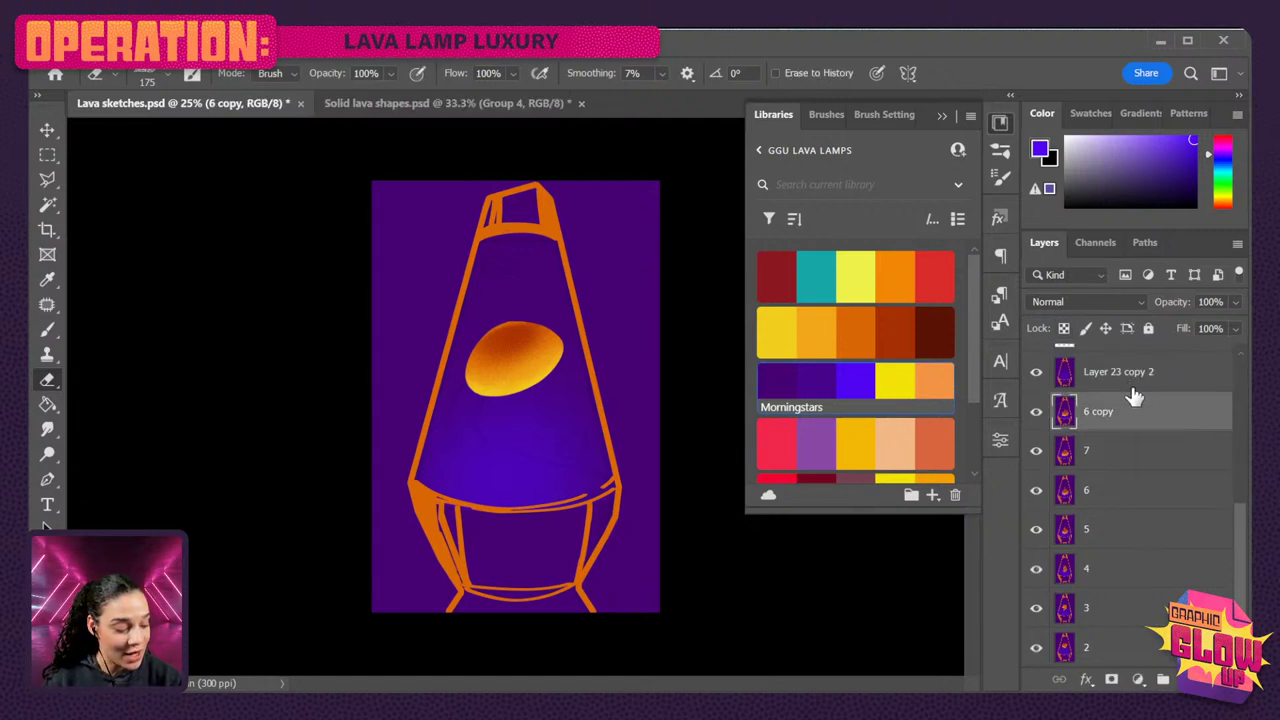
- Merge blobs 5 copy, 4 copy and 3 copy with their lamp backgrounds, including original Layer 23
left_click(1134, 386)
scroll(1136, 394, "up", 2)
left_click(1137, 422, "shift")
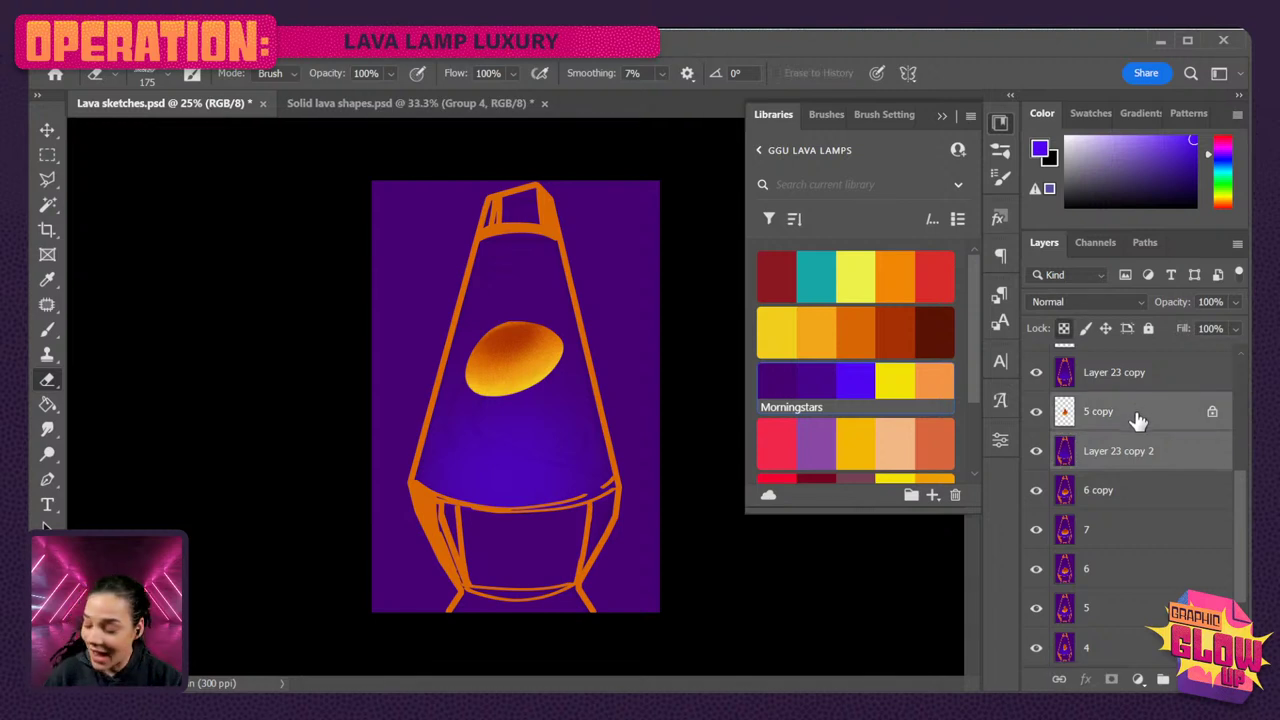
key("ctrl+e")
scroll(1133, 450, "up", 3)
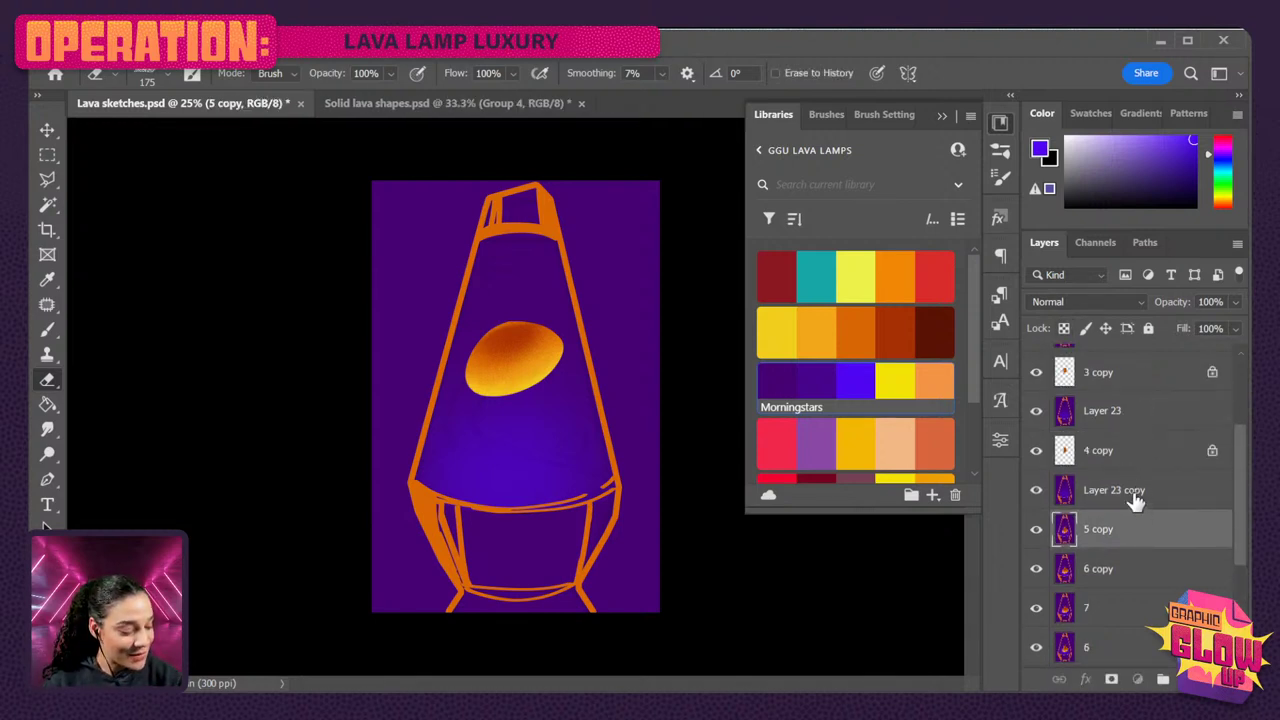
left_click(1134, 495)
left_click(1120, 462, "shift")
key("ctrl+e")
left_click(1130, 412)
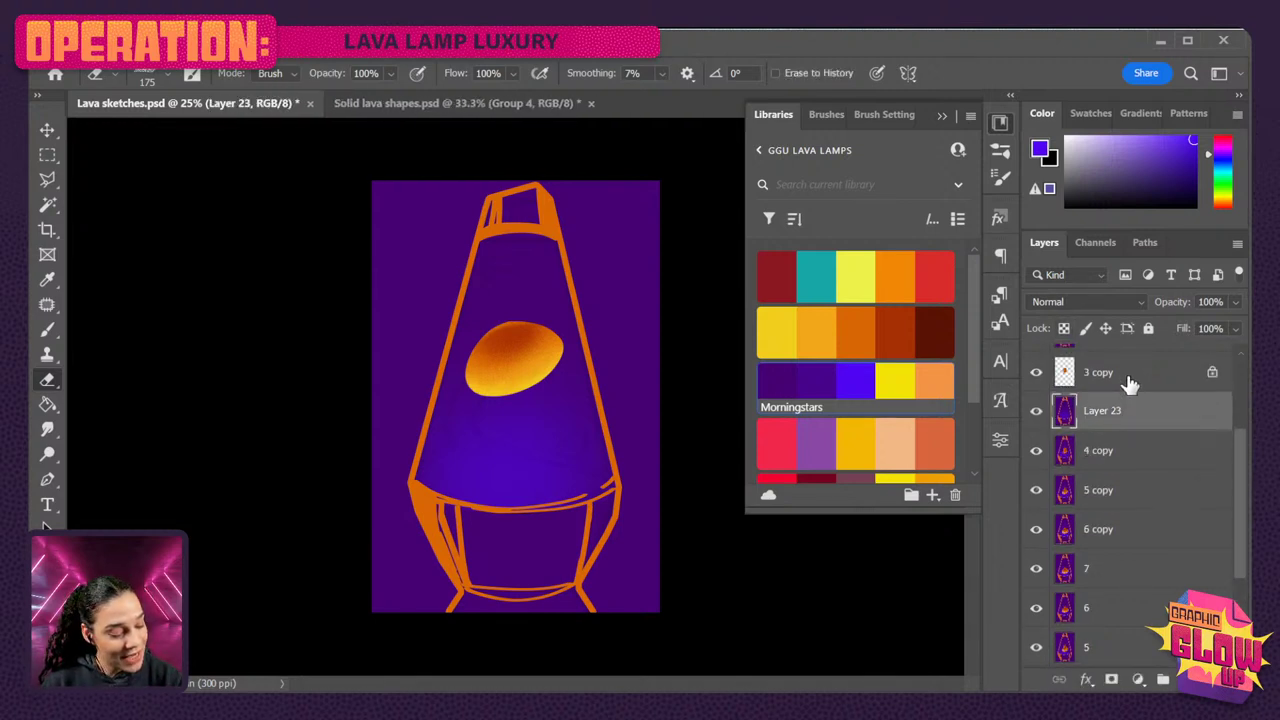
left_click(1128, 376, "shift")
key("ctrl+e")
- Merge blobs 2 copy and 1 copy with Layer 23 copies 12 and 11
scroll(1130, 400, "up", 2)
left_click(1138, 448)
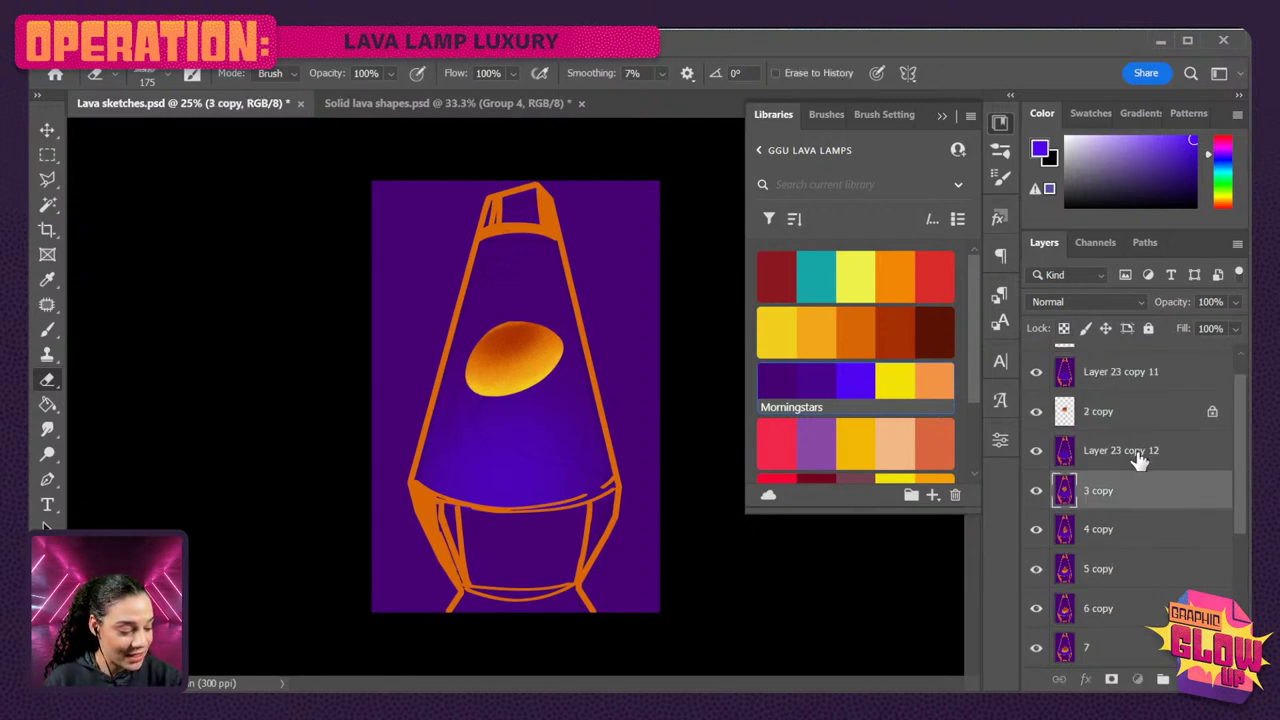
left_click(1130, 420, "shift")
key("ctrl+e")
scroll(1136, 410, "up", 1)
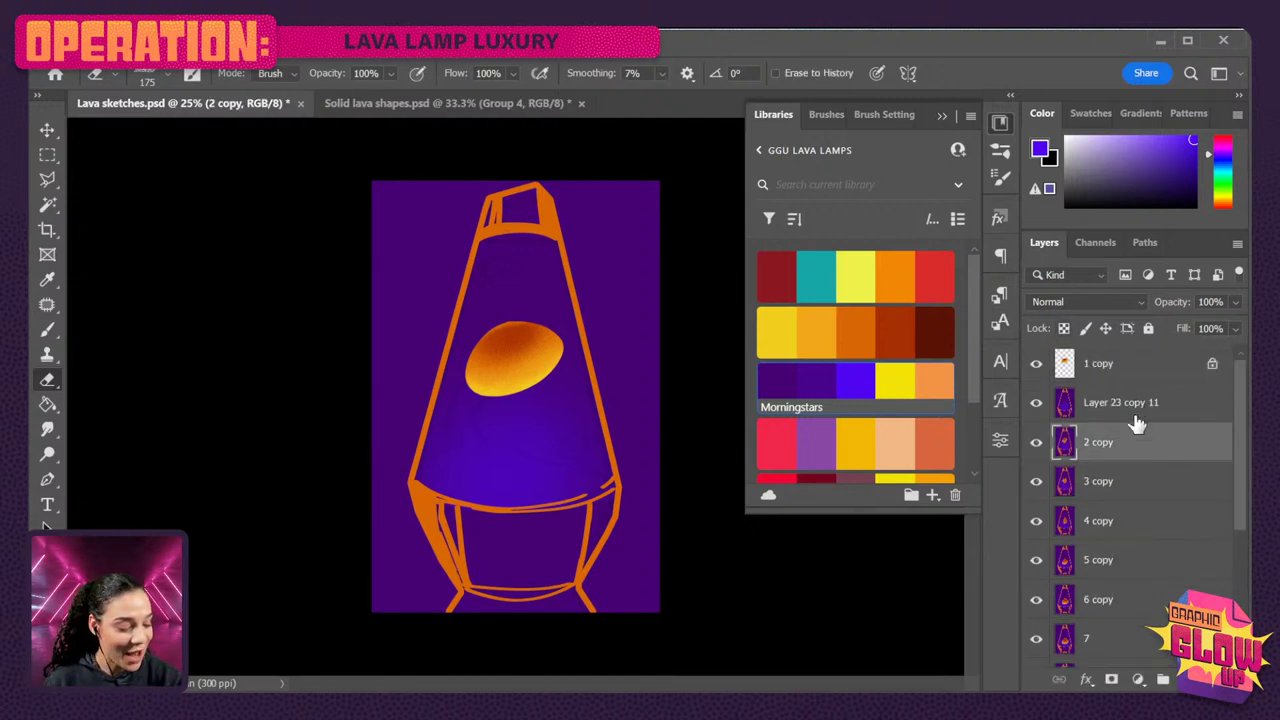
left_click(1136, 412)
left_click(1124, 364, "shift")
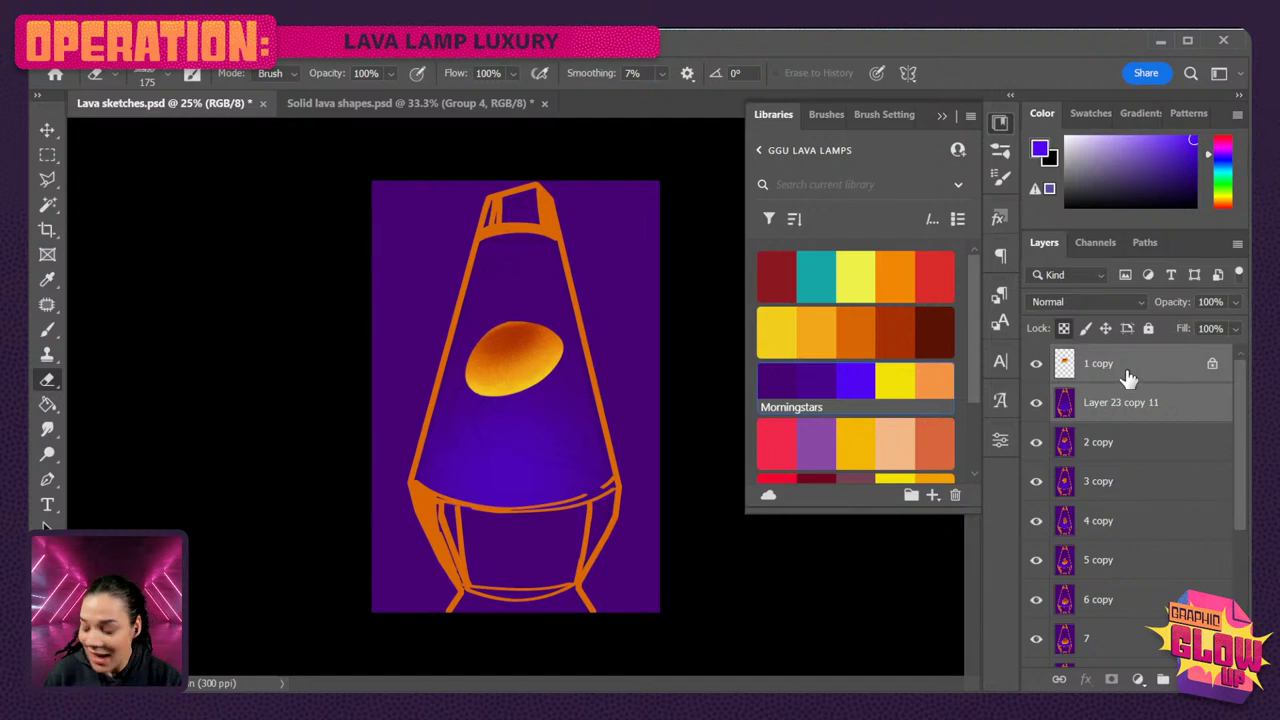
key("ctrl+e")
scroll(1144, 450, "down", 5)
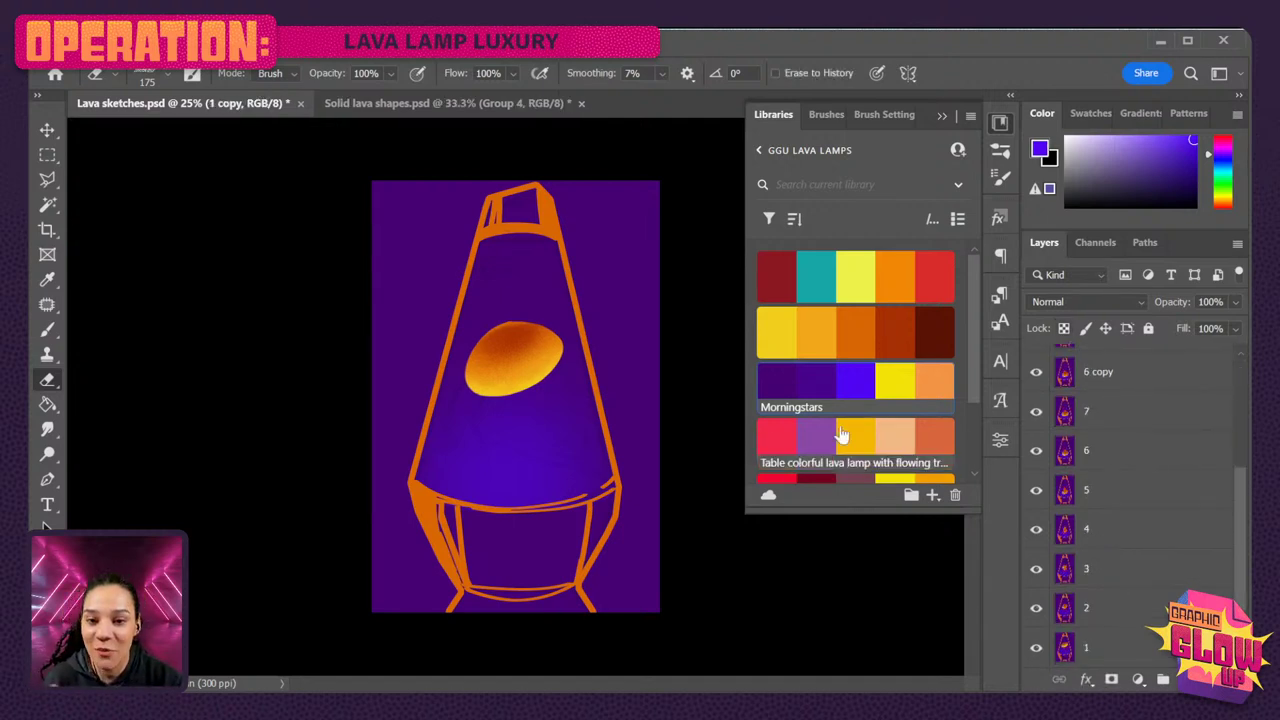
- Hide the Libraries panel and show the Timeline panel under the canvas
left_click(1000, 122)
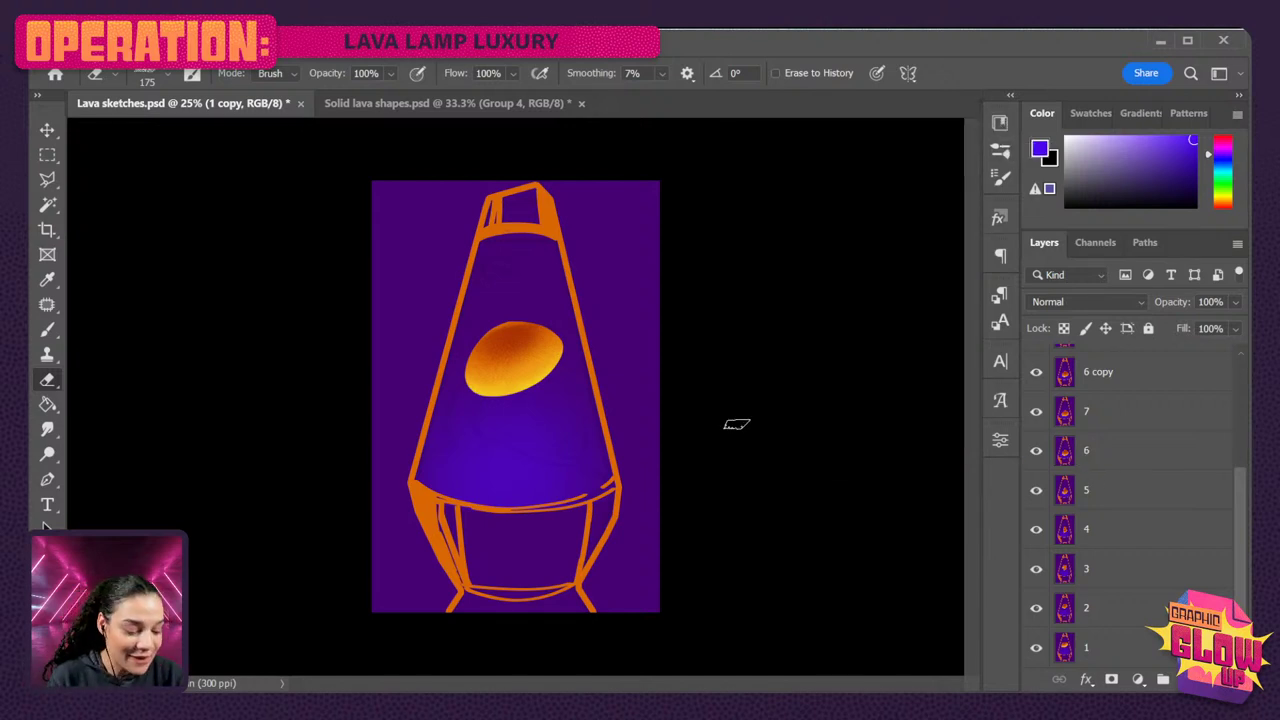
scroll(1115, 400, "up", 1)
scroll(1117, 400, "up", 2)
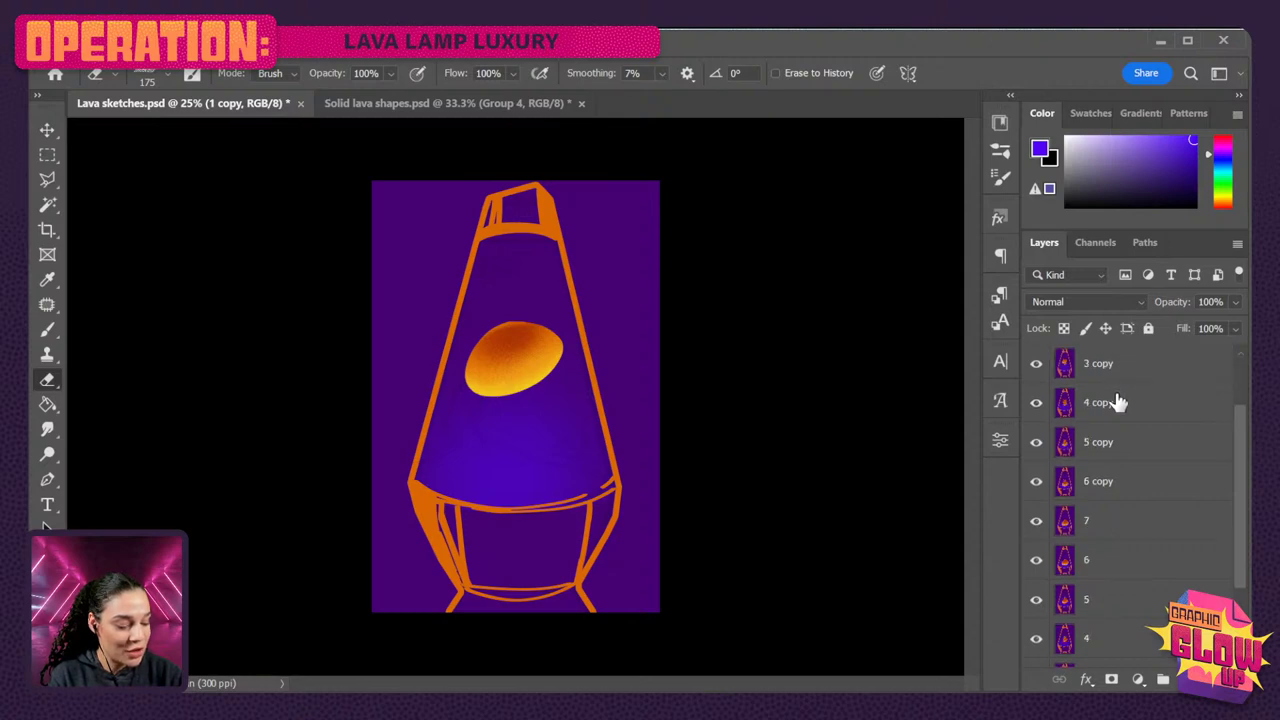
scroll(1117, 410, "up", 3)
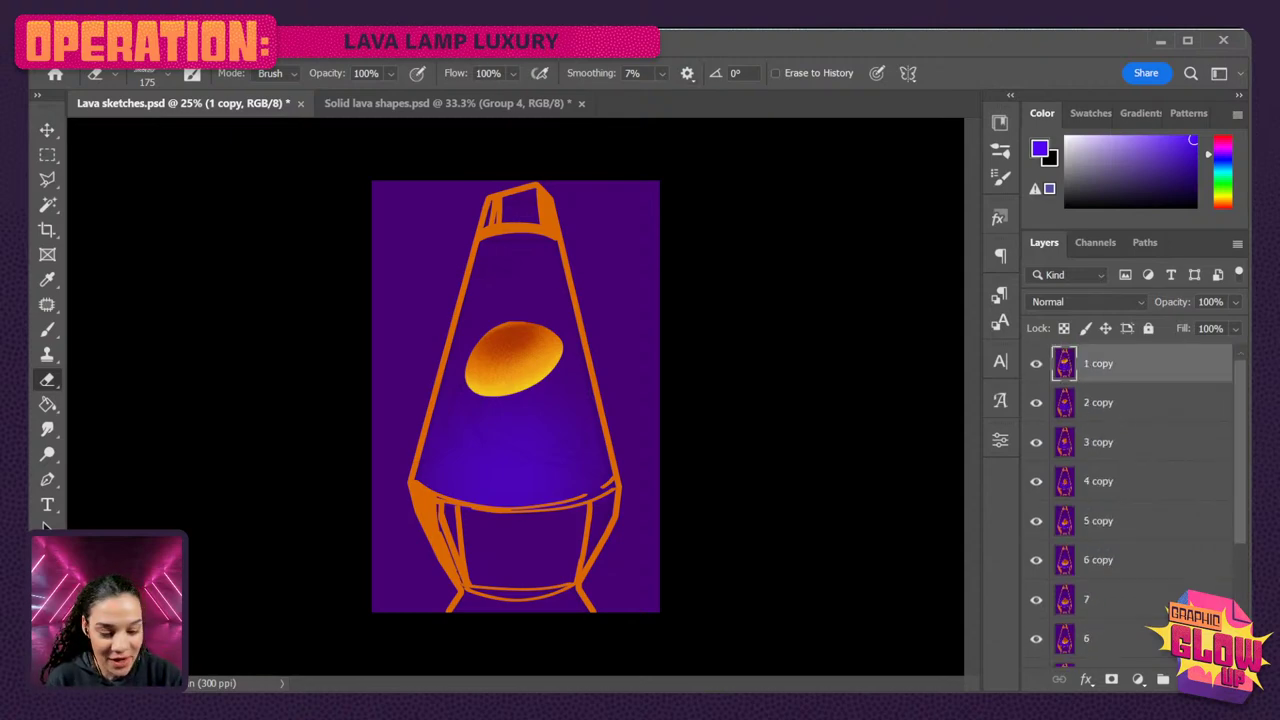
left_click(500, 40)
left_click(540, 648)
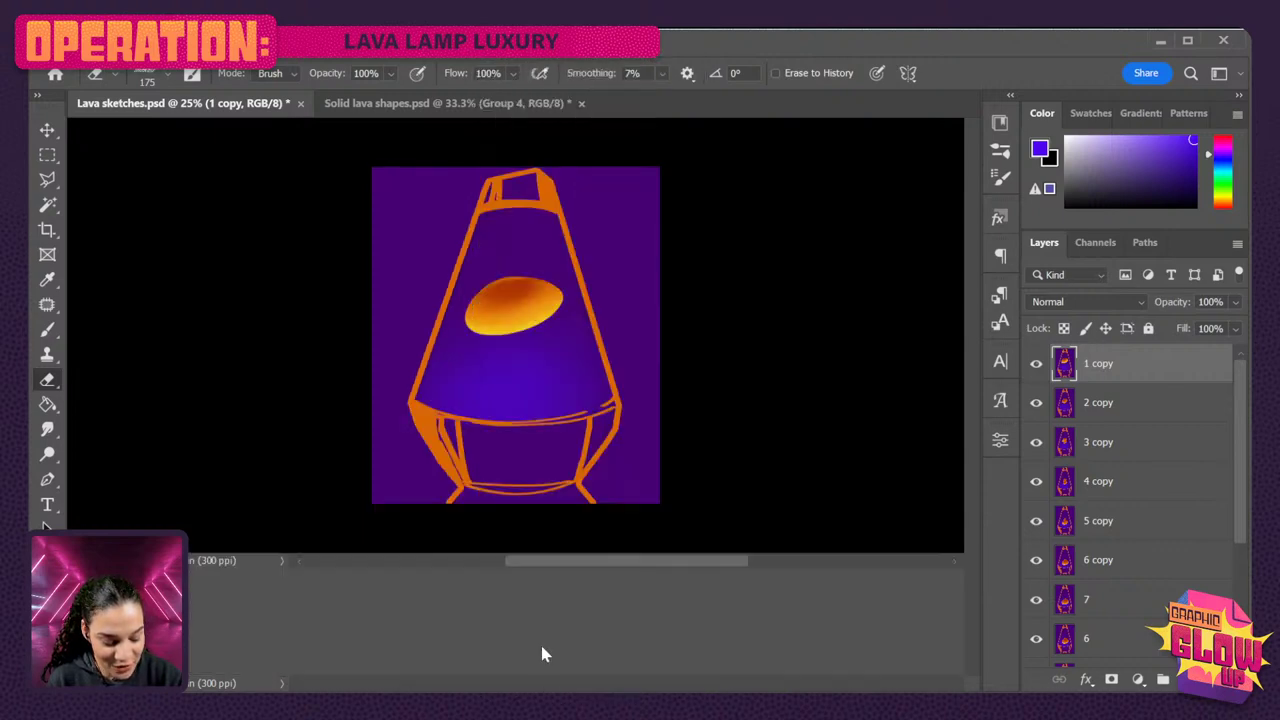
- Make frames from the layers and play the lava lamp animation
left_click(968, 584)
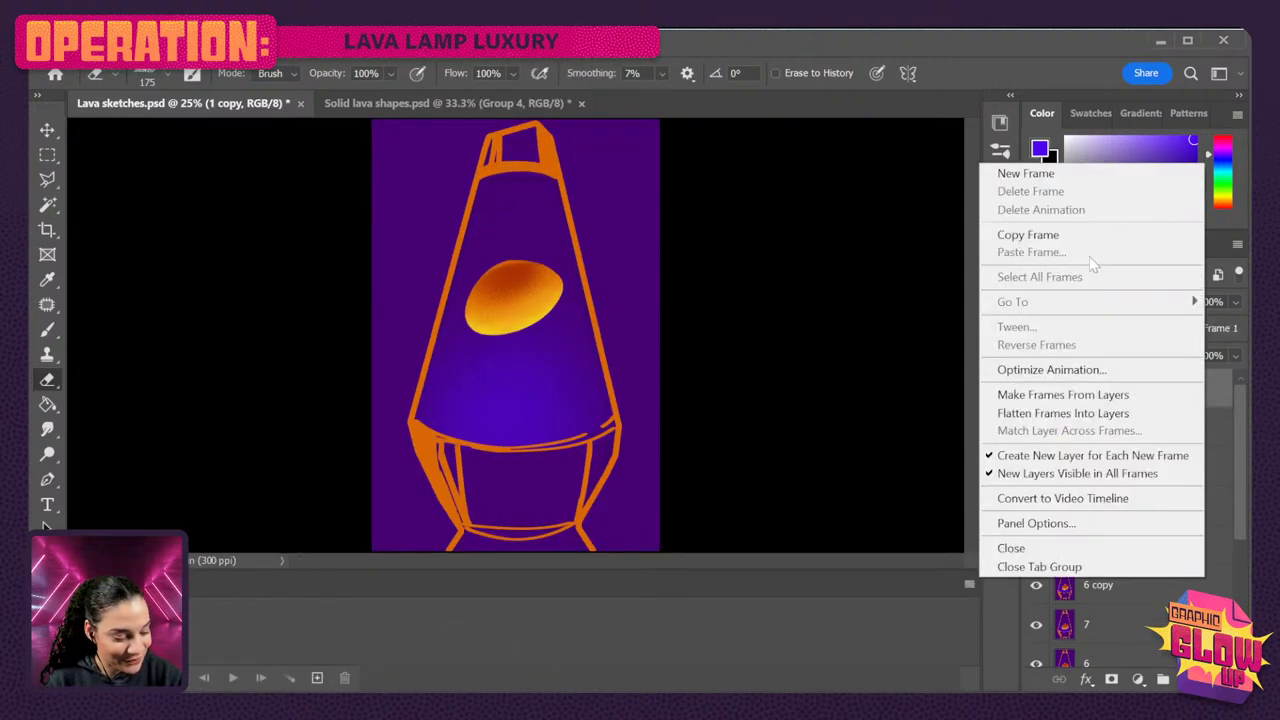
left_click(1063, 394)
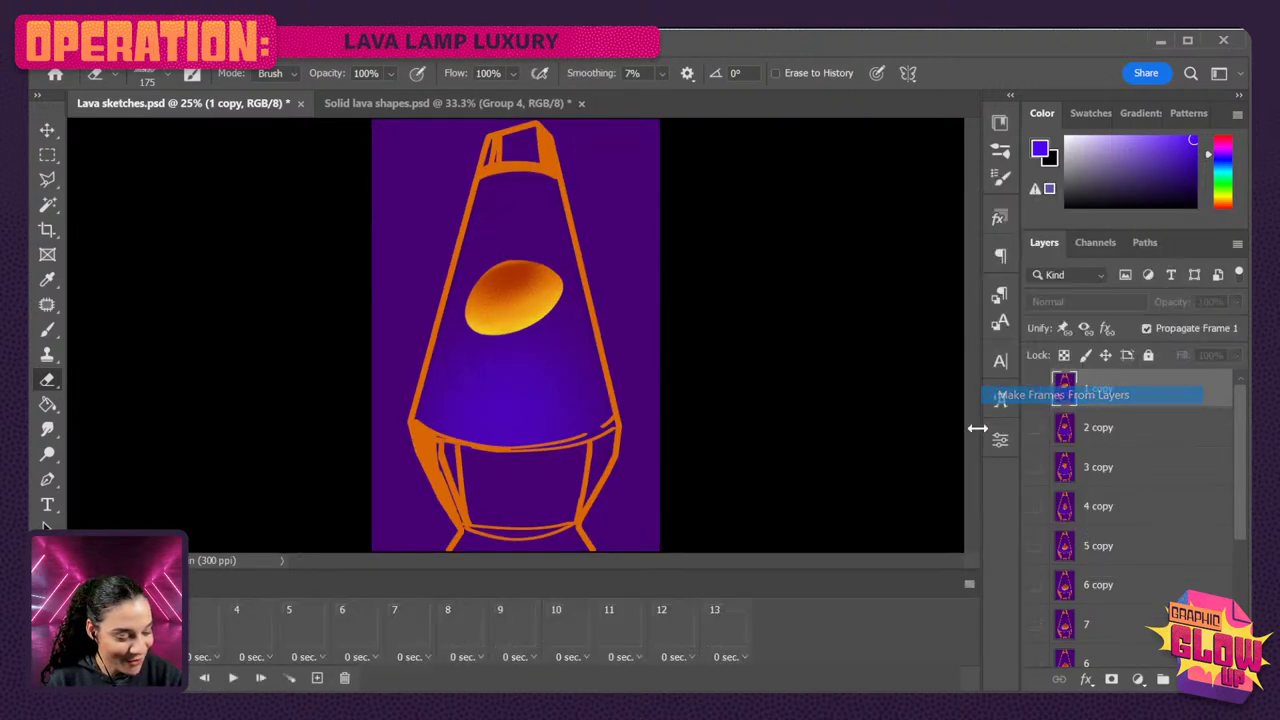
left_click(232, 677)
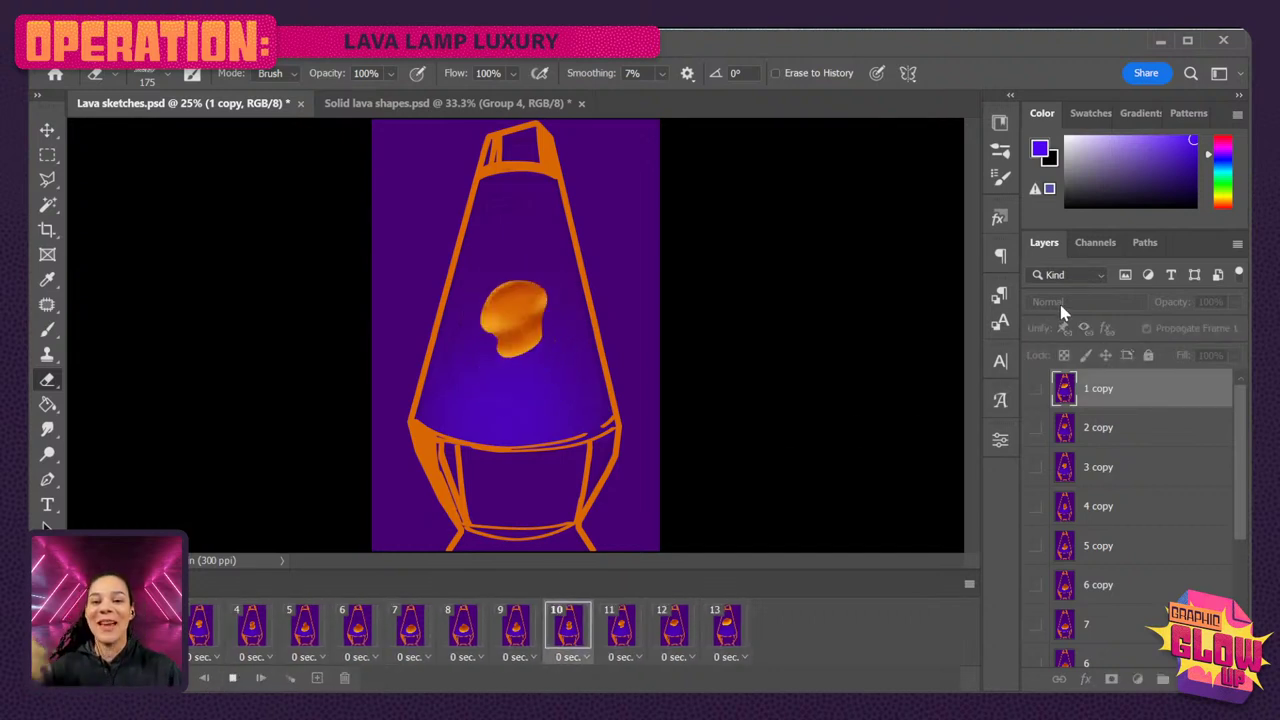